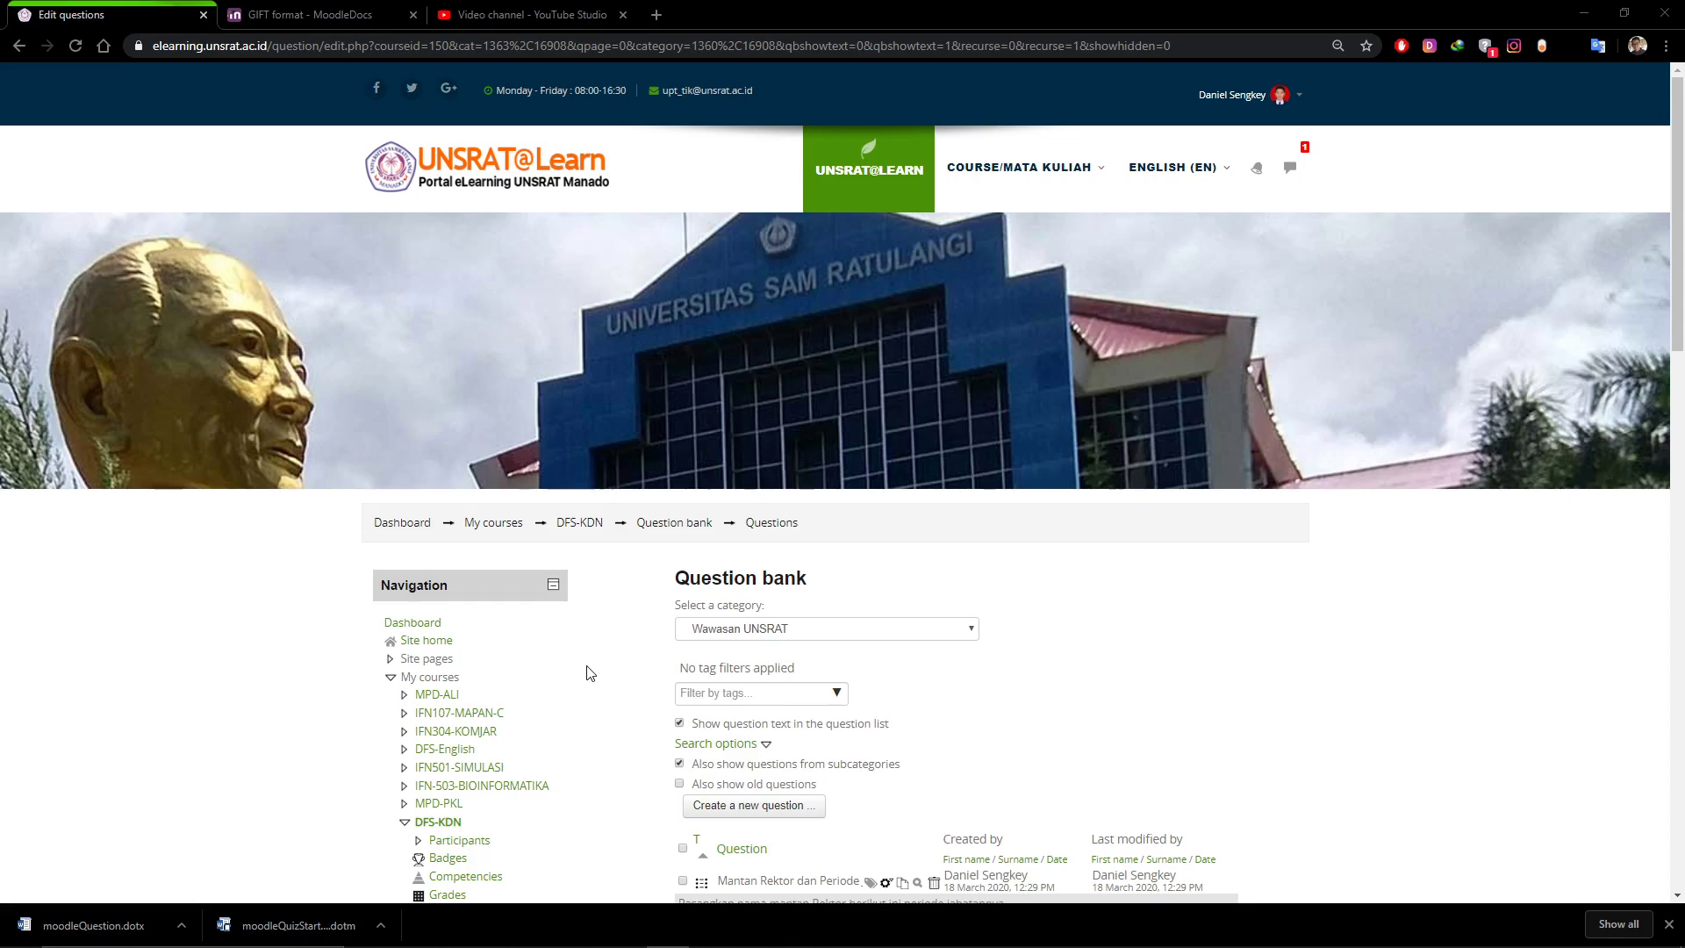
# Look over the Wawasan UNSRAT questions in the question bank and open the DFS-KDN course page
pyautogui.scroll(-6, 588, 673)
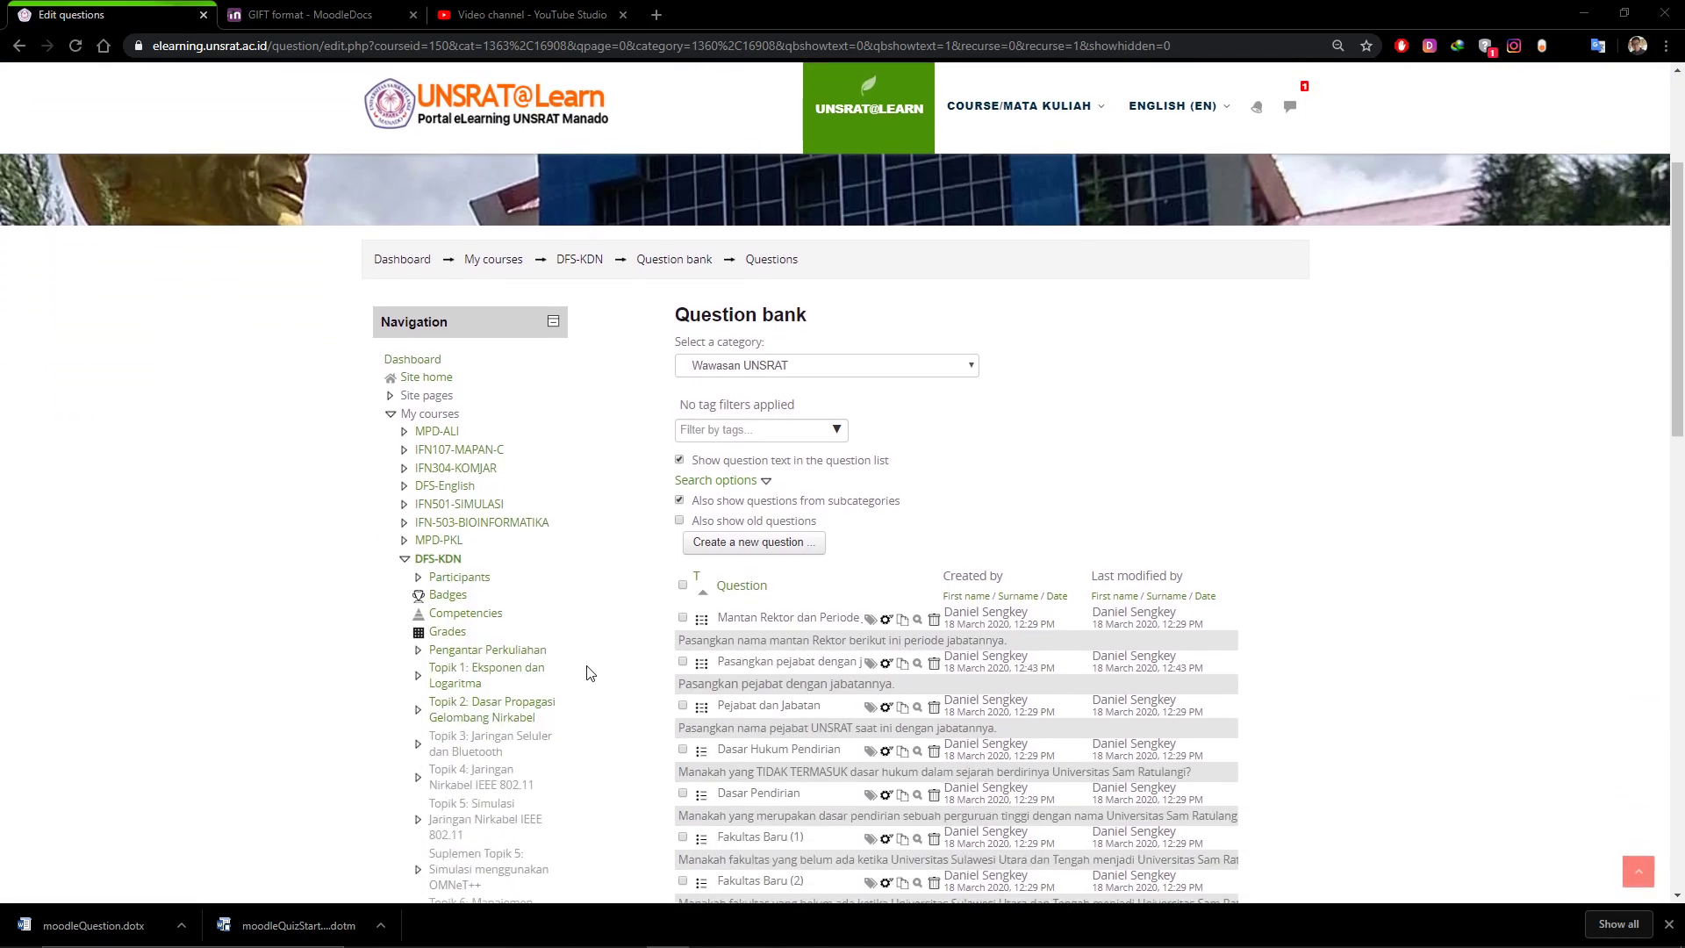
pyautogui.scroll(2, 588, 673)
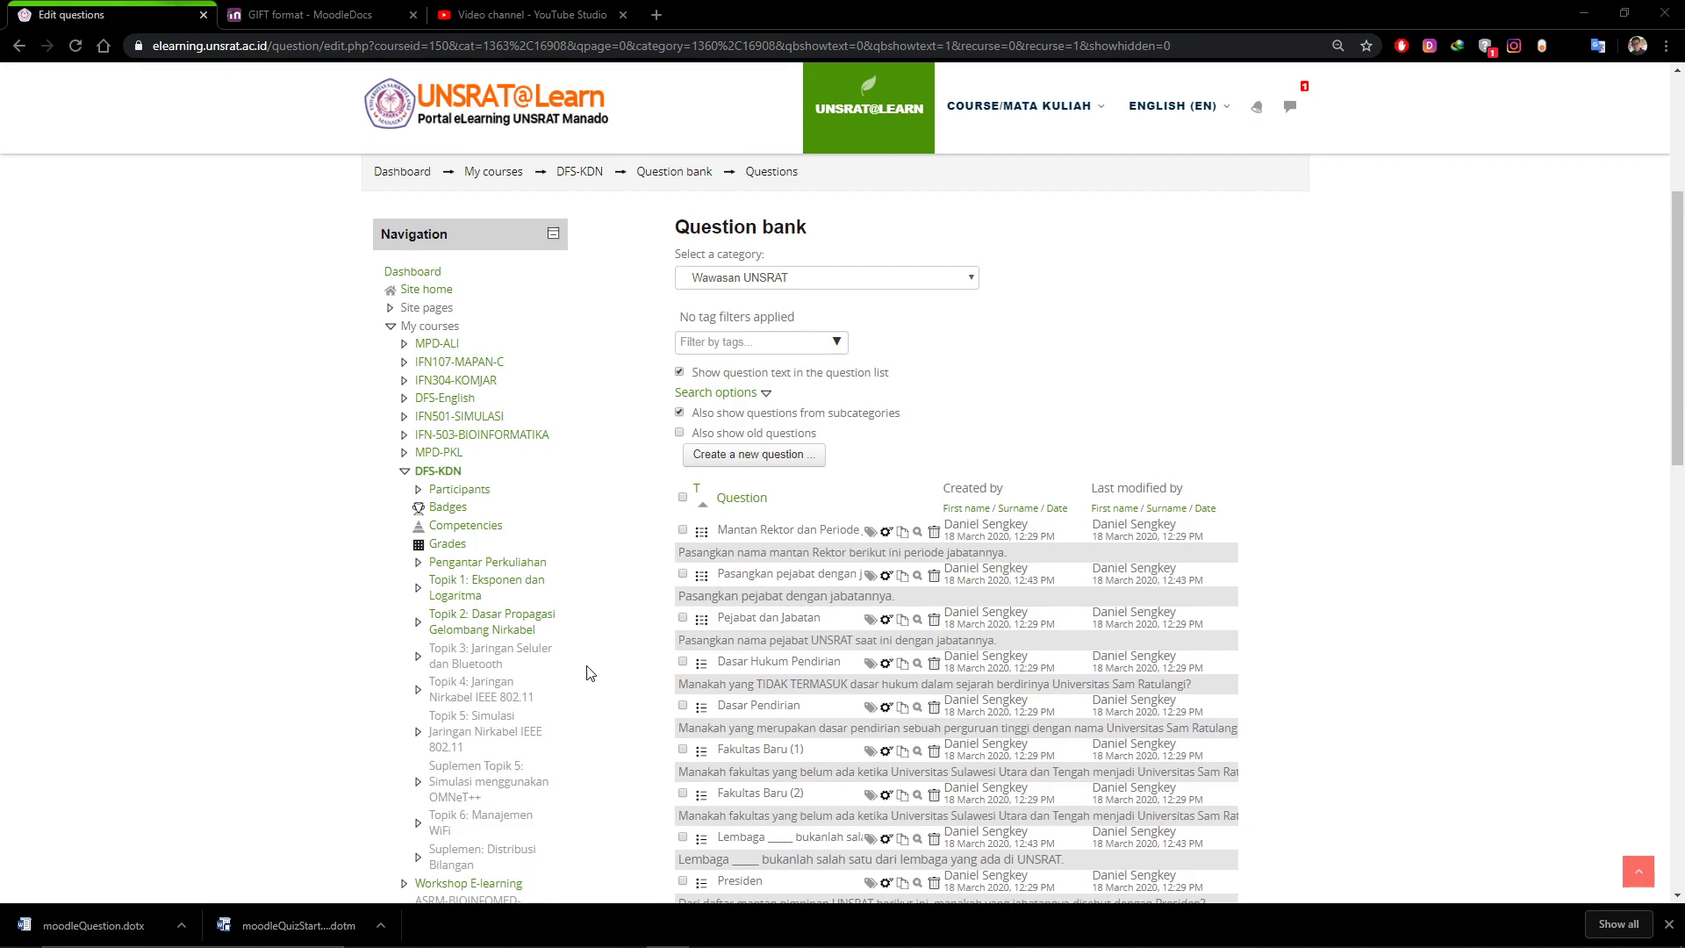
pyautogui.scroll(-1, 588, 674)
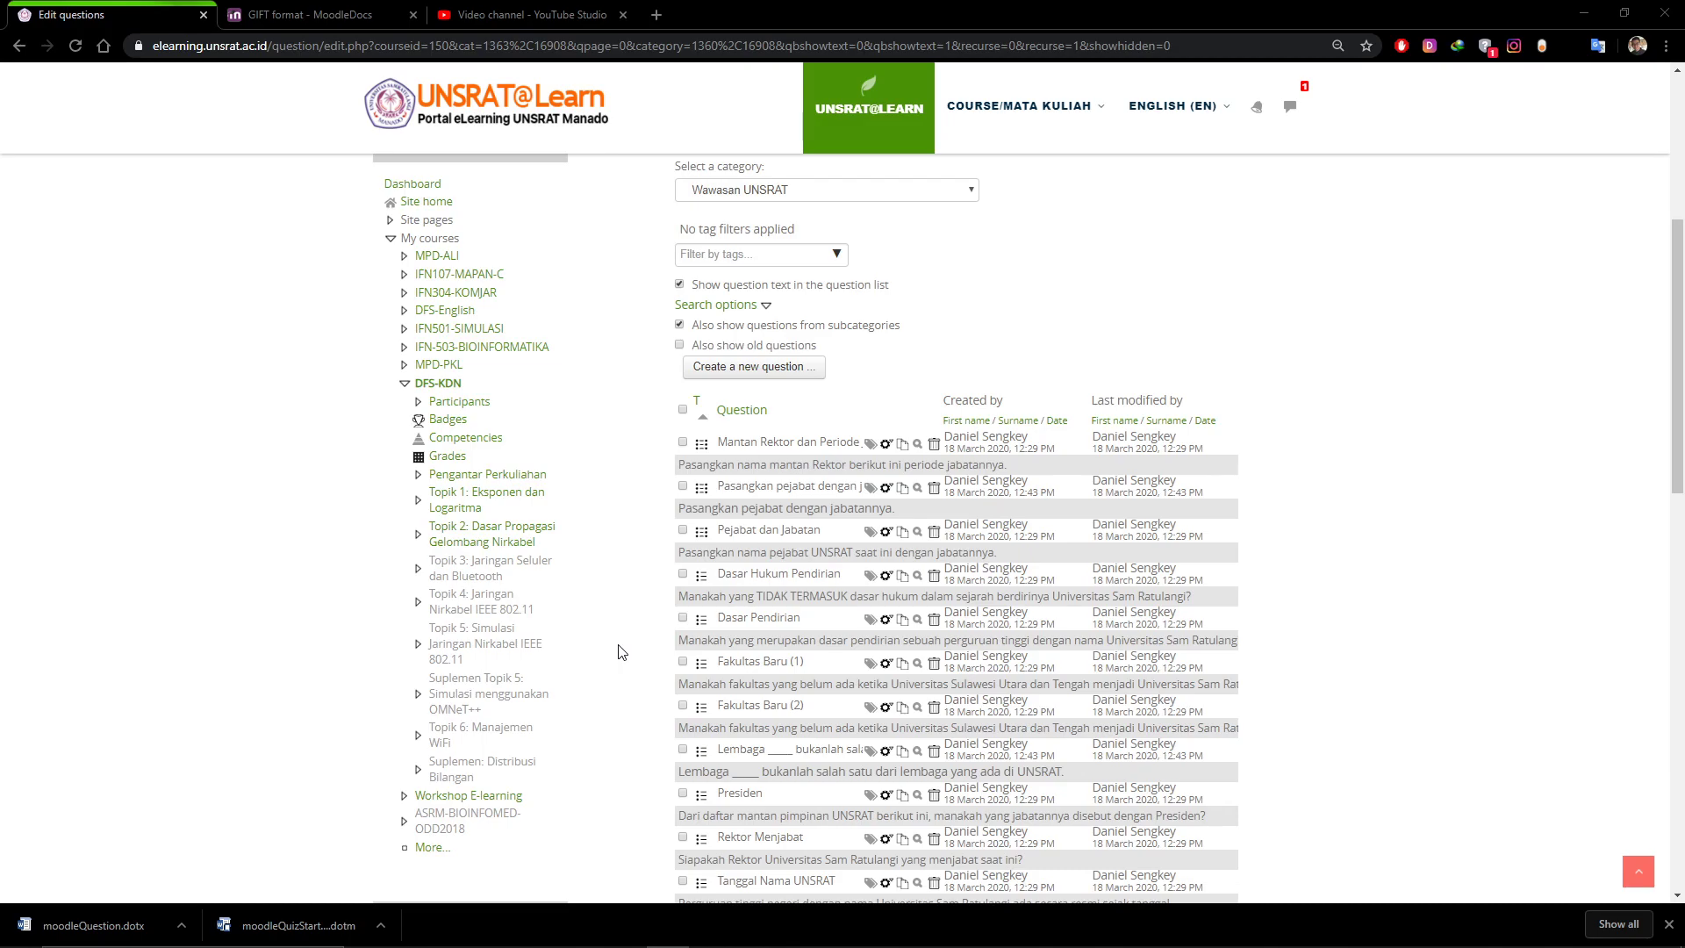
pyautogui.scroll(3, 463, 388)
pyautogui.scroll(-4, 483, 527)
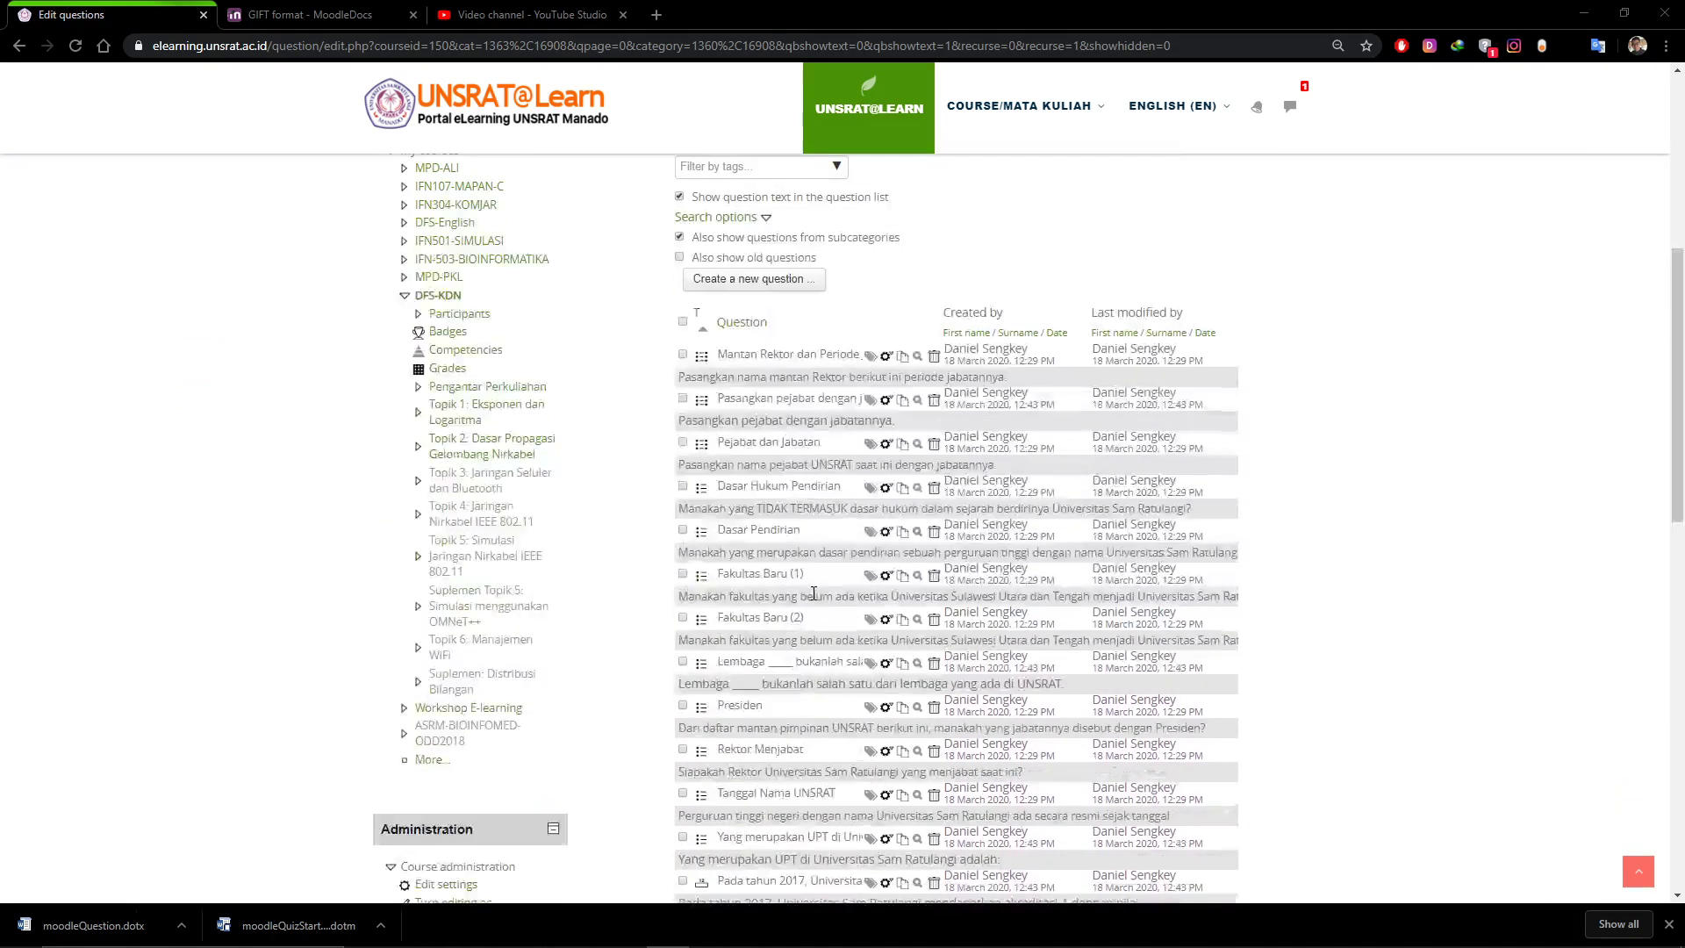
pyautogui.scroll(4, 500, 641)
pyautogui.click(430, 646)
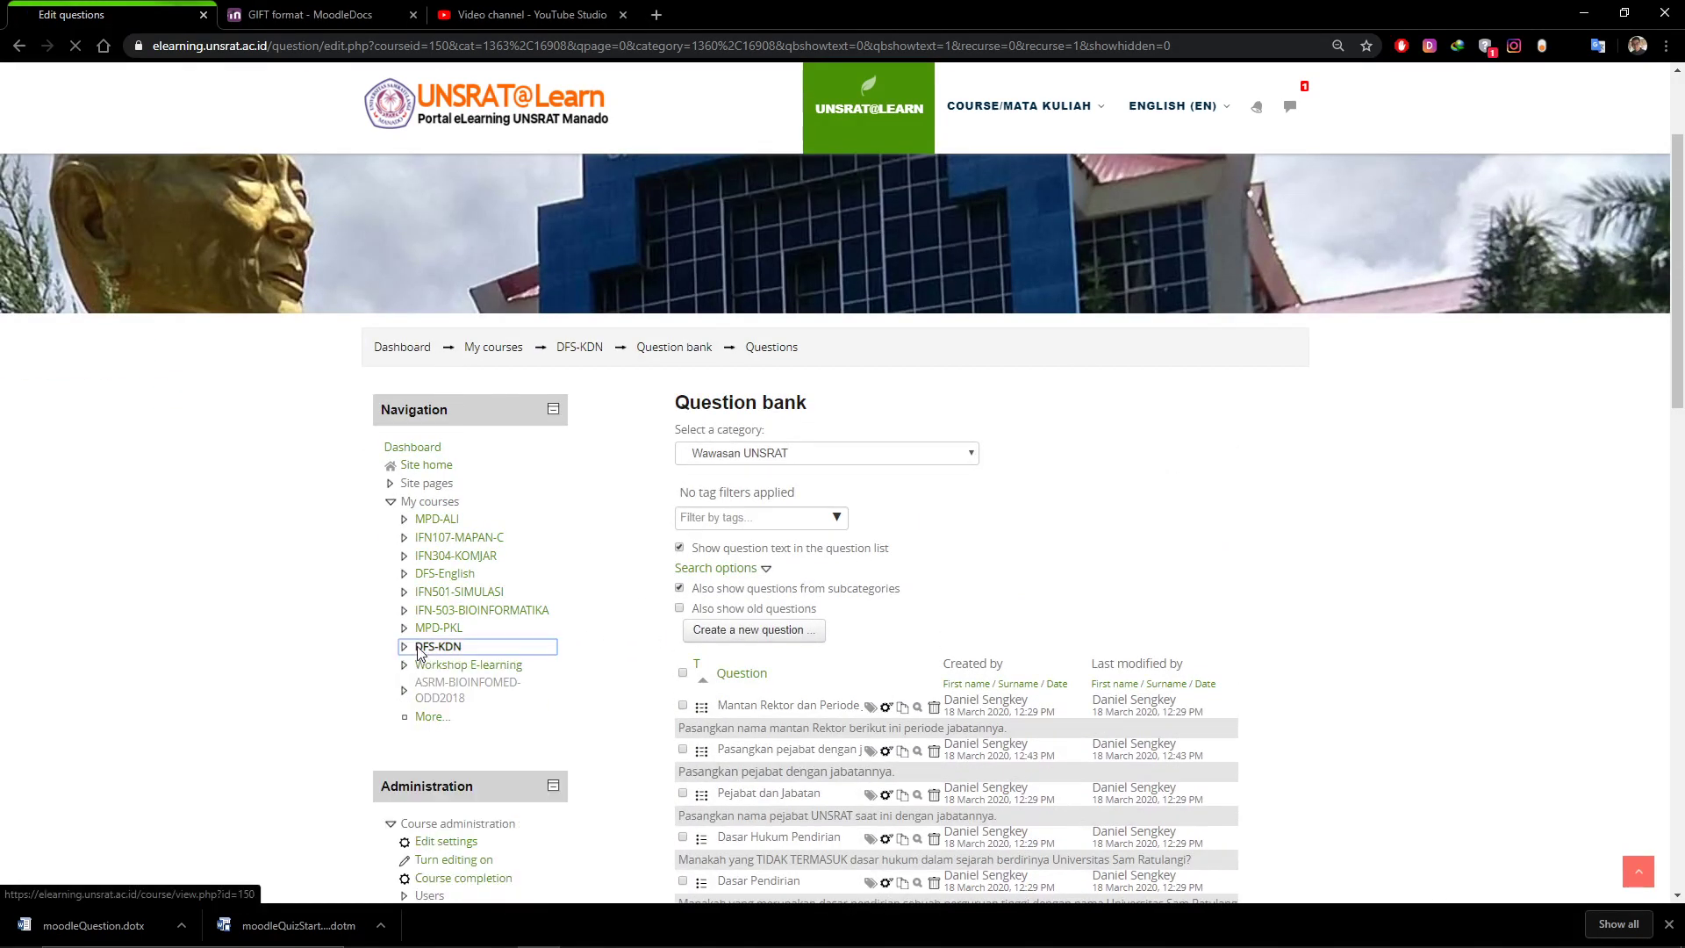
# Turn on editing mode for the DFS-KDN course
pyautogui.scroll(-4, 1008, 641)
pyautogui.scroll(4, 1007, 640)
pyautogui.scroll(-14, 904, 781)
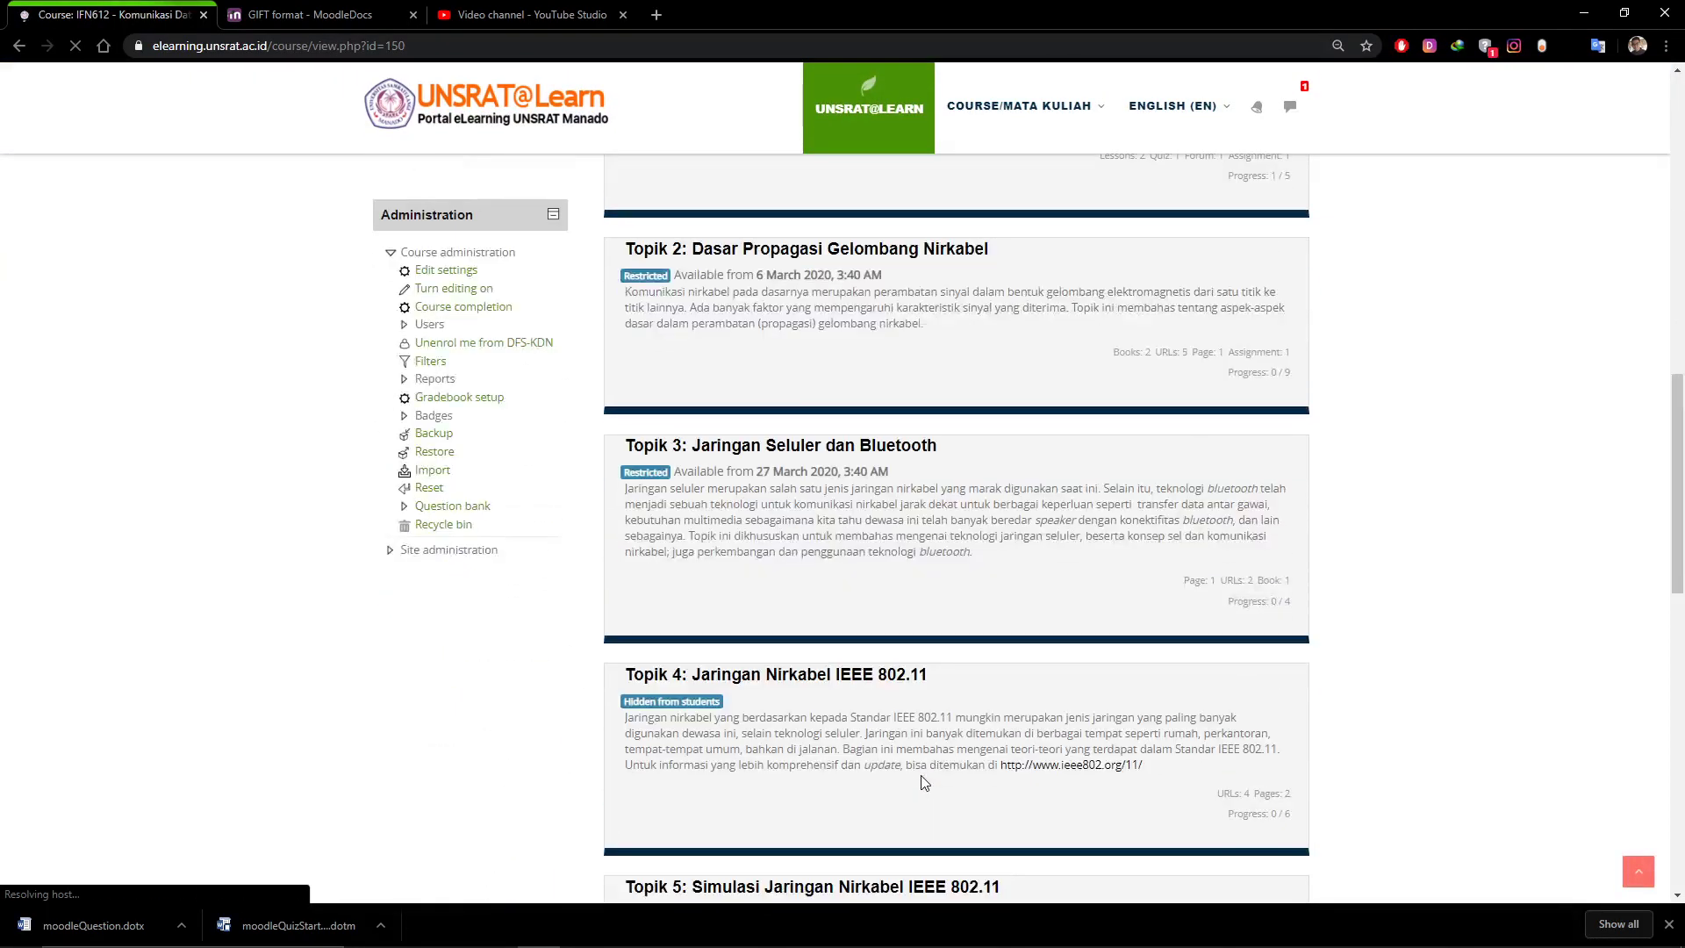
pyautogui.scroll(1, 976, 745)
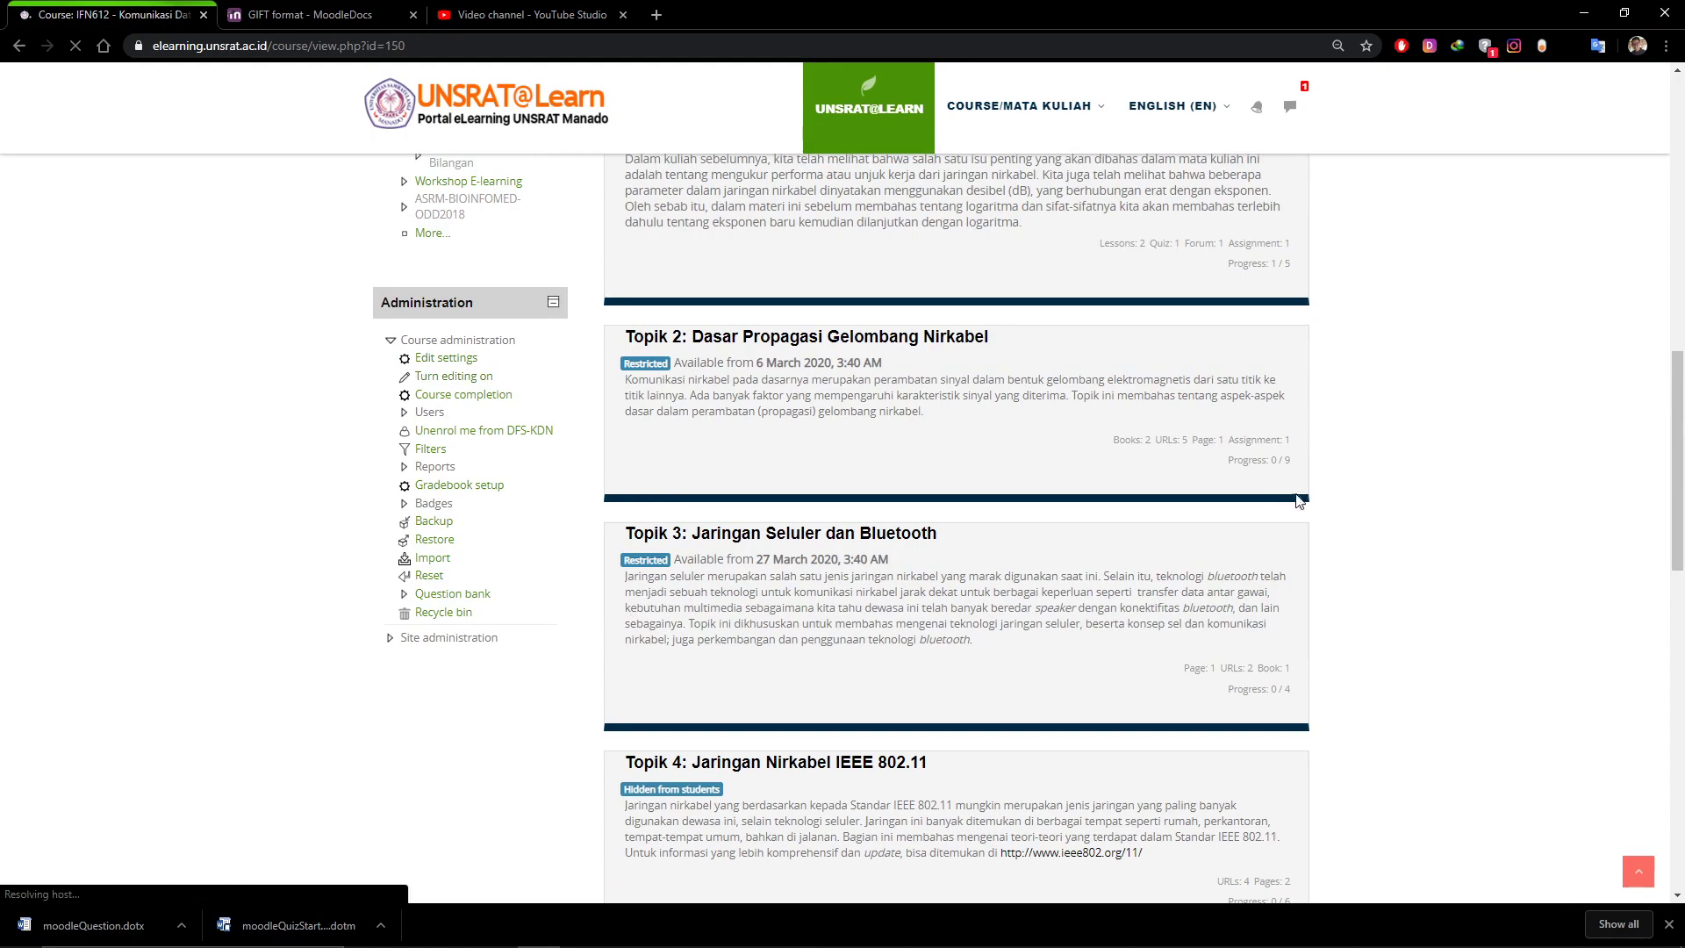
pyautogui.scroll(13, 1303, 505)
pyautogui.click(1283, 521)
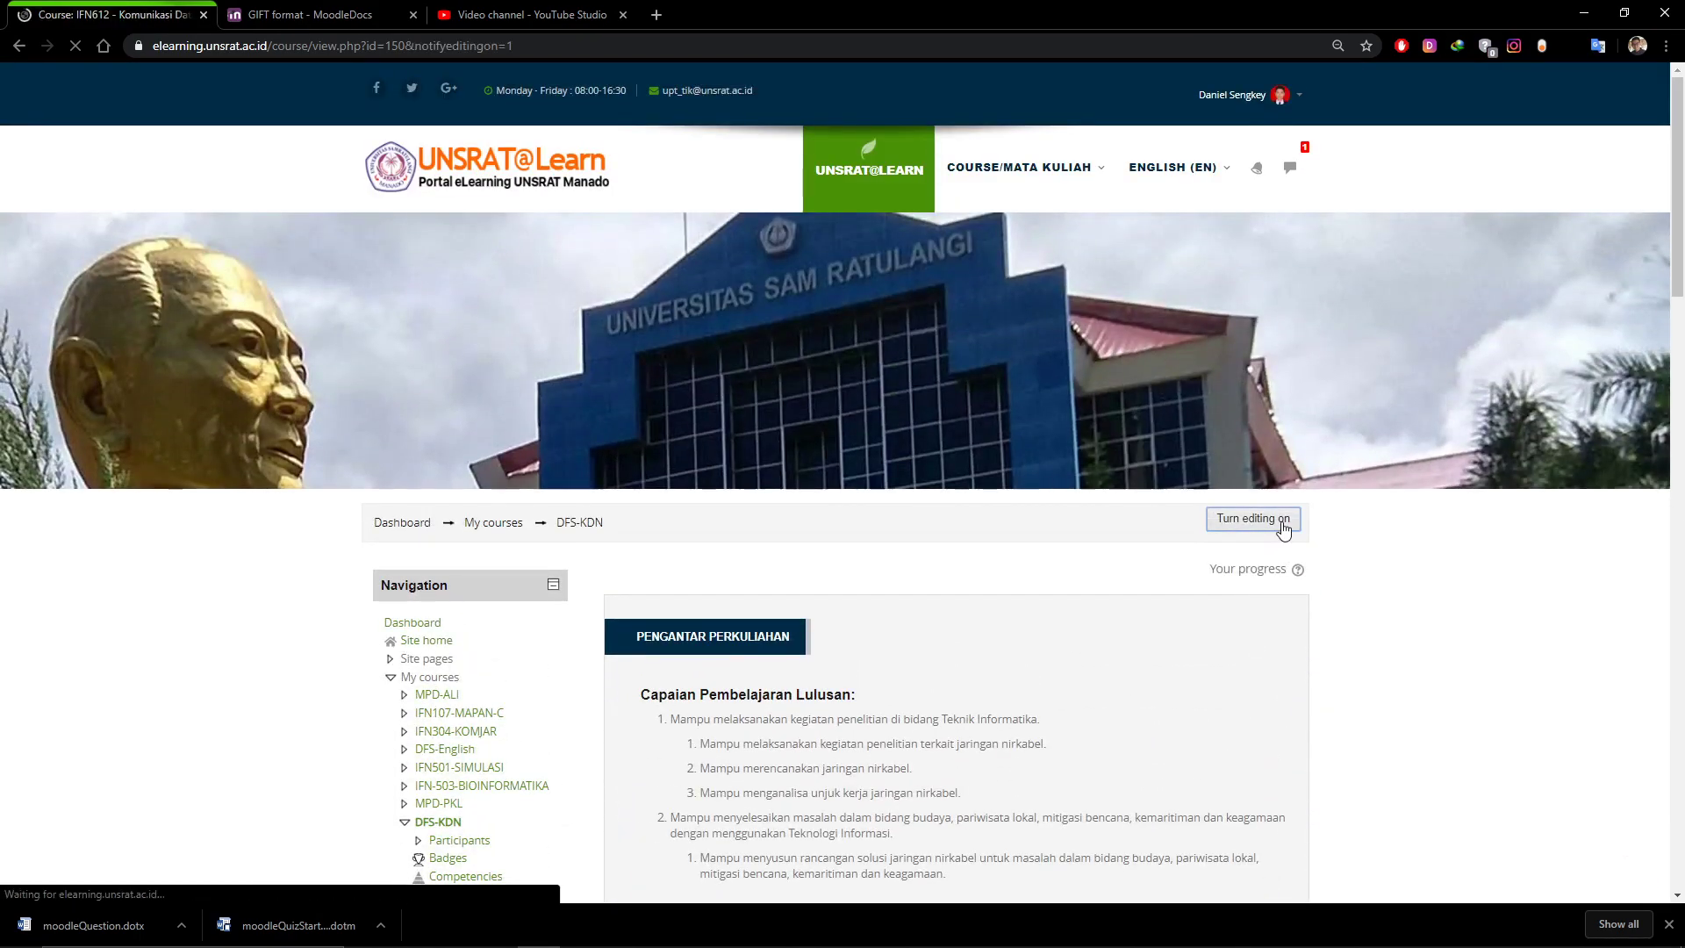
# Add a new Quiz activity to the section "Topik 1: Eksponen dan Logaritma"
pyautogui.scroll(-5, 1141, 597)
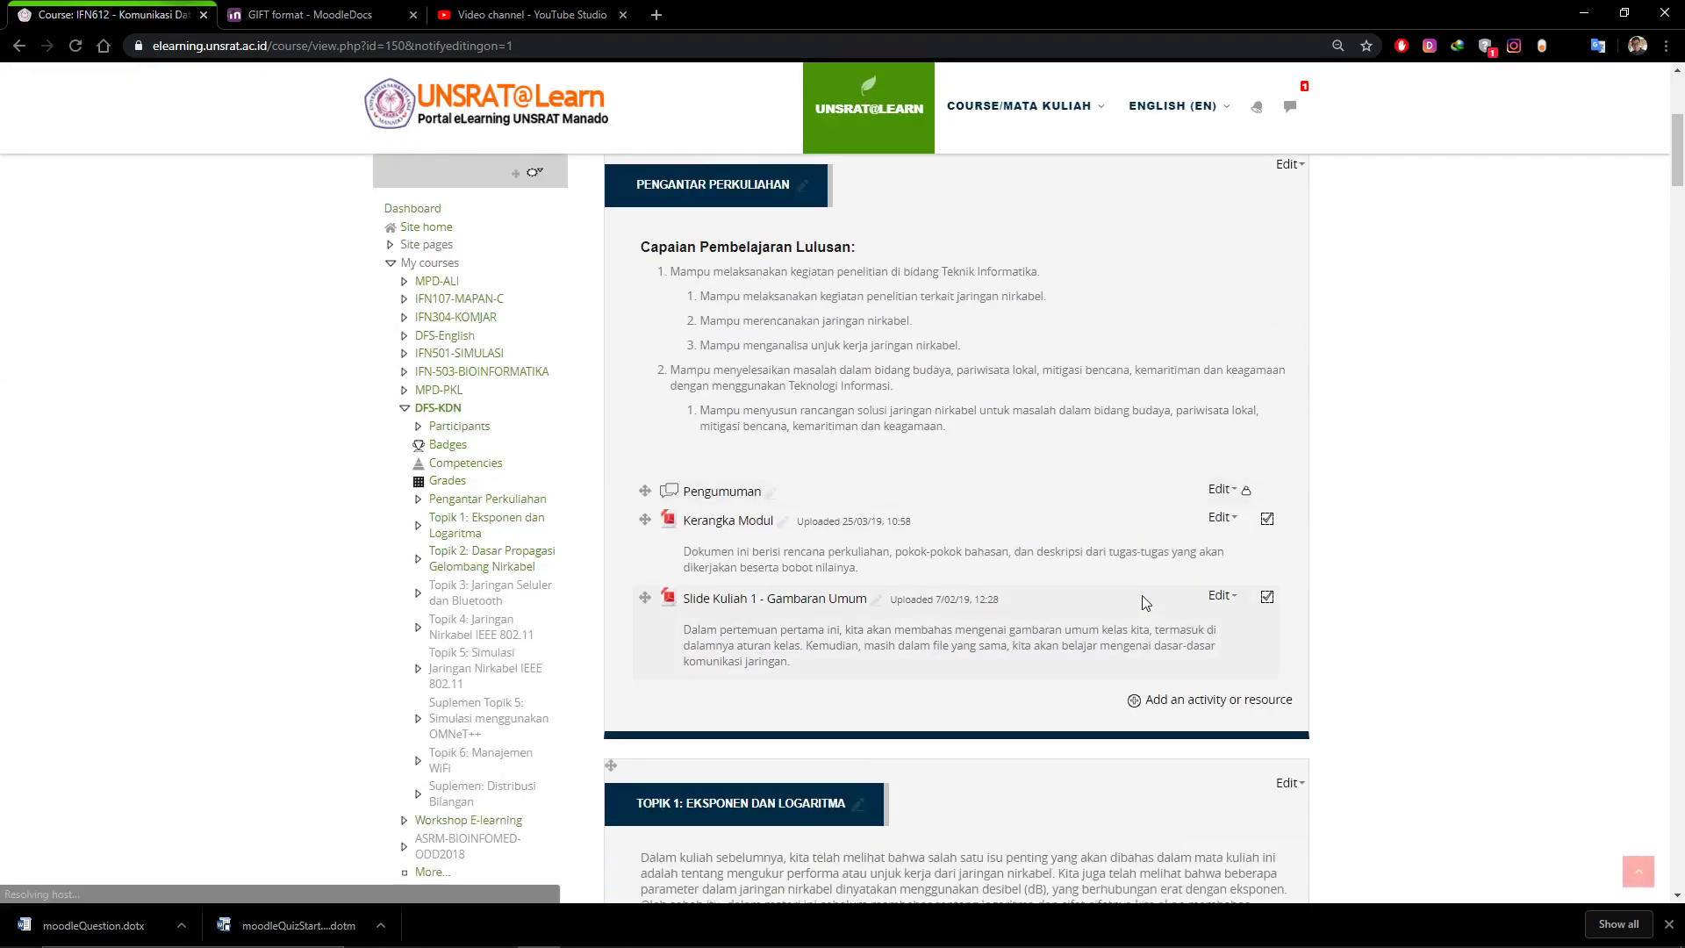
pyautogui.scroll(-4, 1049, 557)
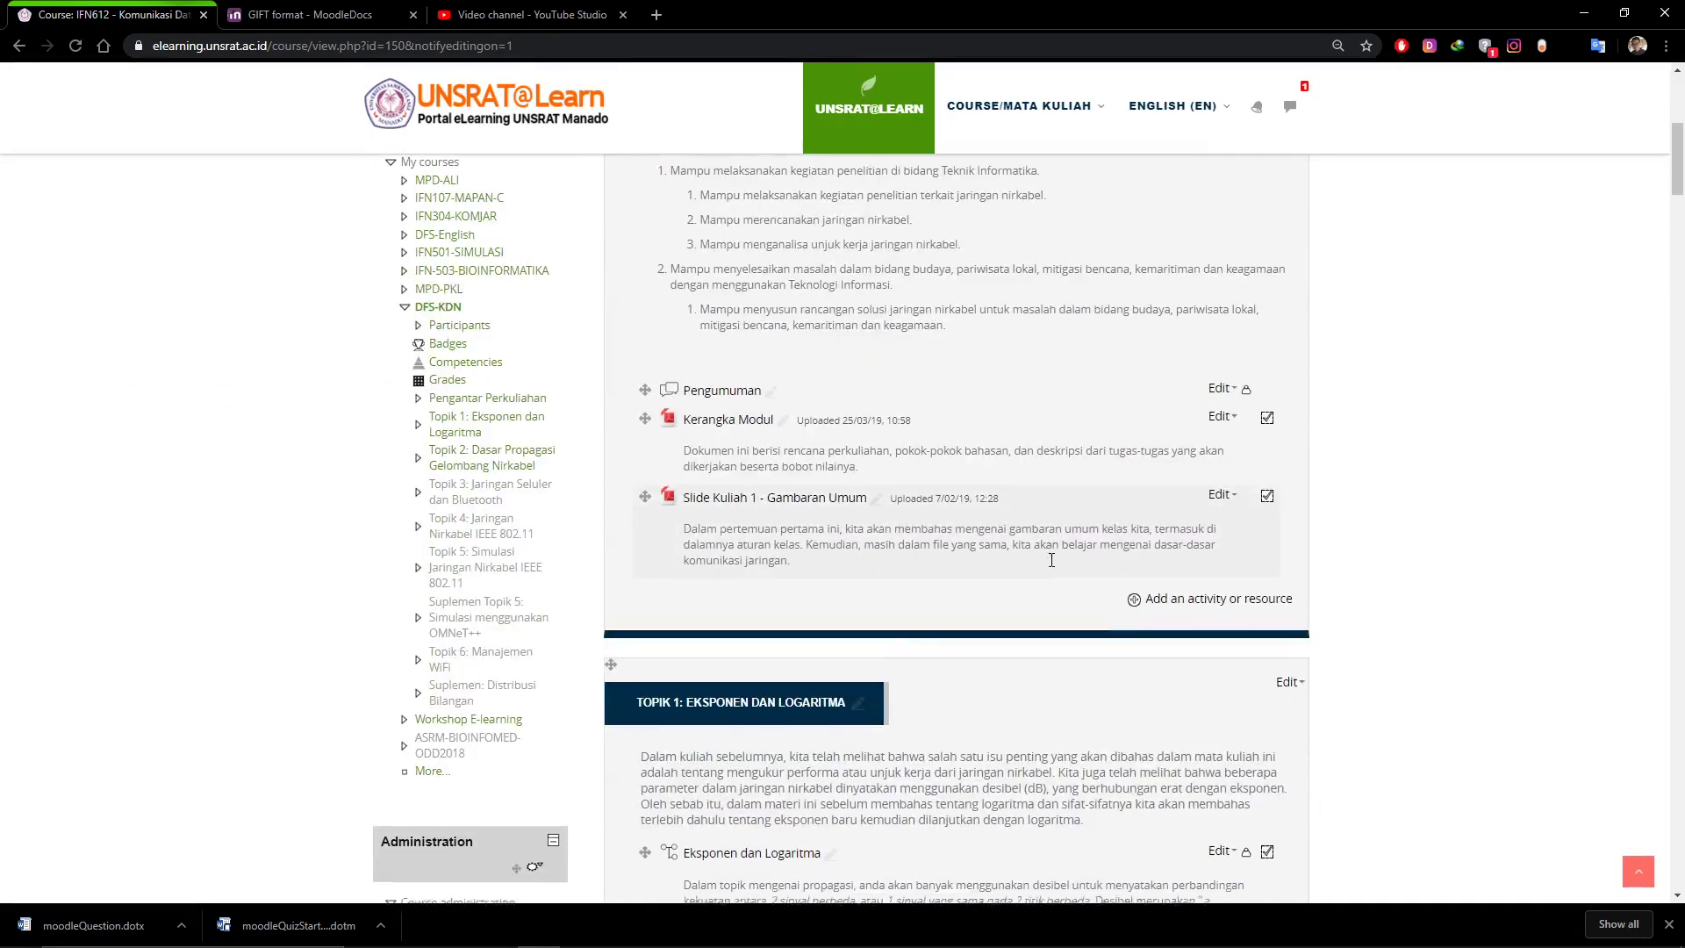
pyautogui.scroll(5, 1009, 521)
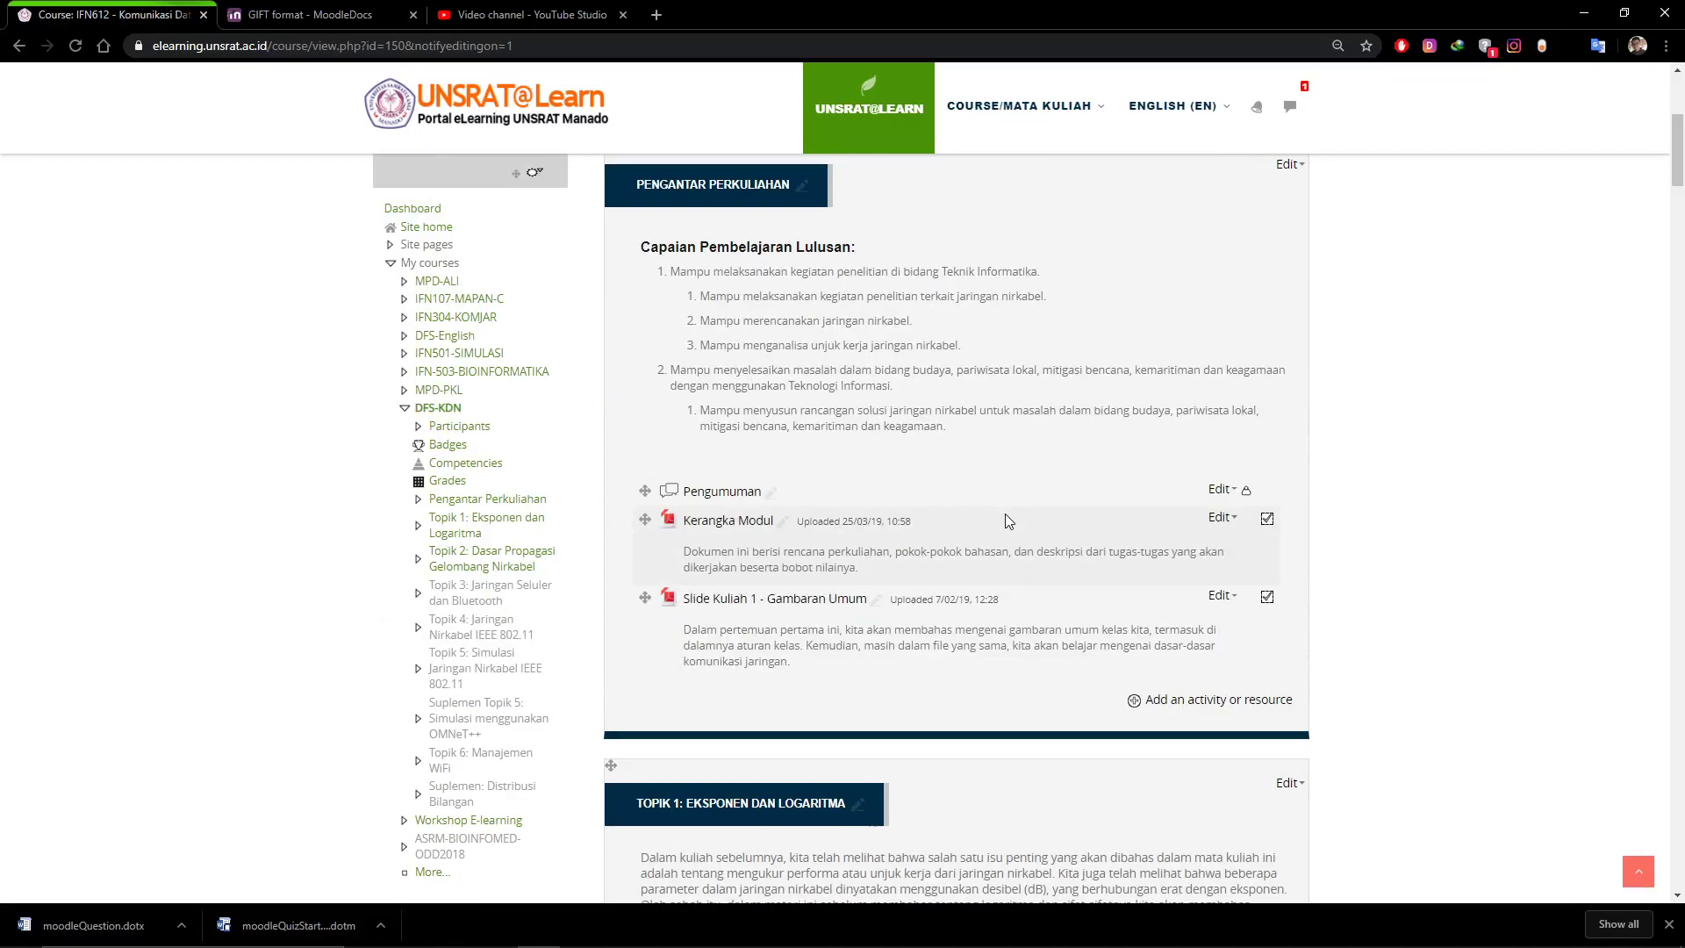
pyautogui.scroll(5, 1004, 513)
pyautogui.scroll(-6, 1008, 526)
pyautogui.scroll(-7, 1006, 514)
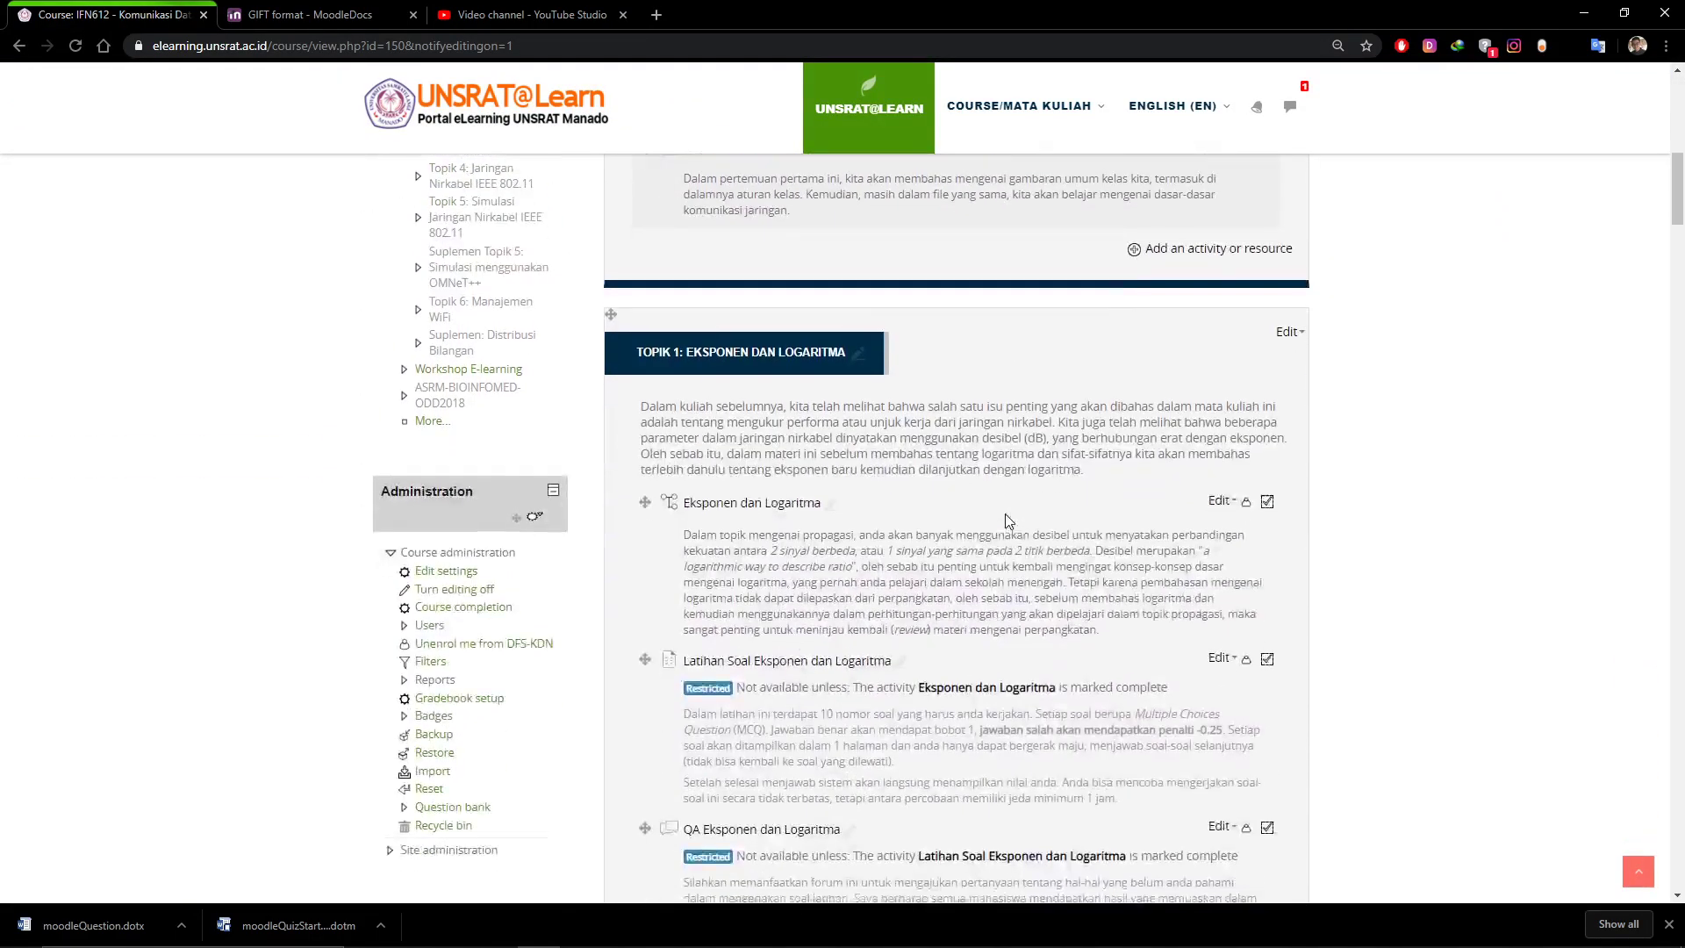
pyautogui.scroll(3, 1006, 513)
pyautogui.scroll(-6, 1006, 514)
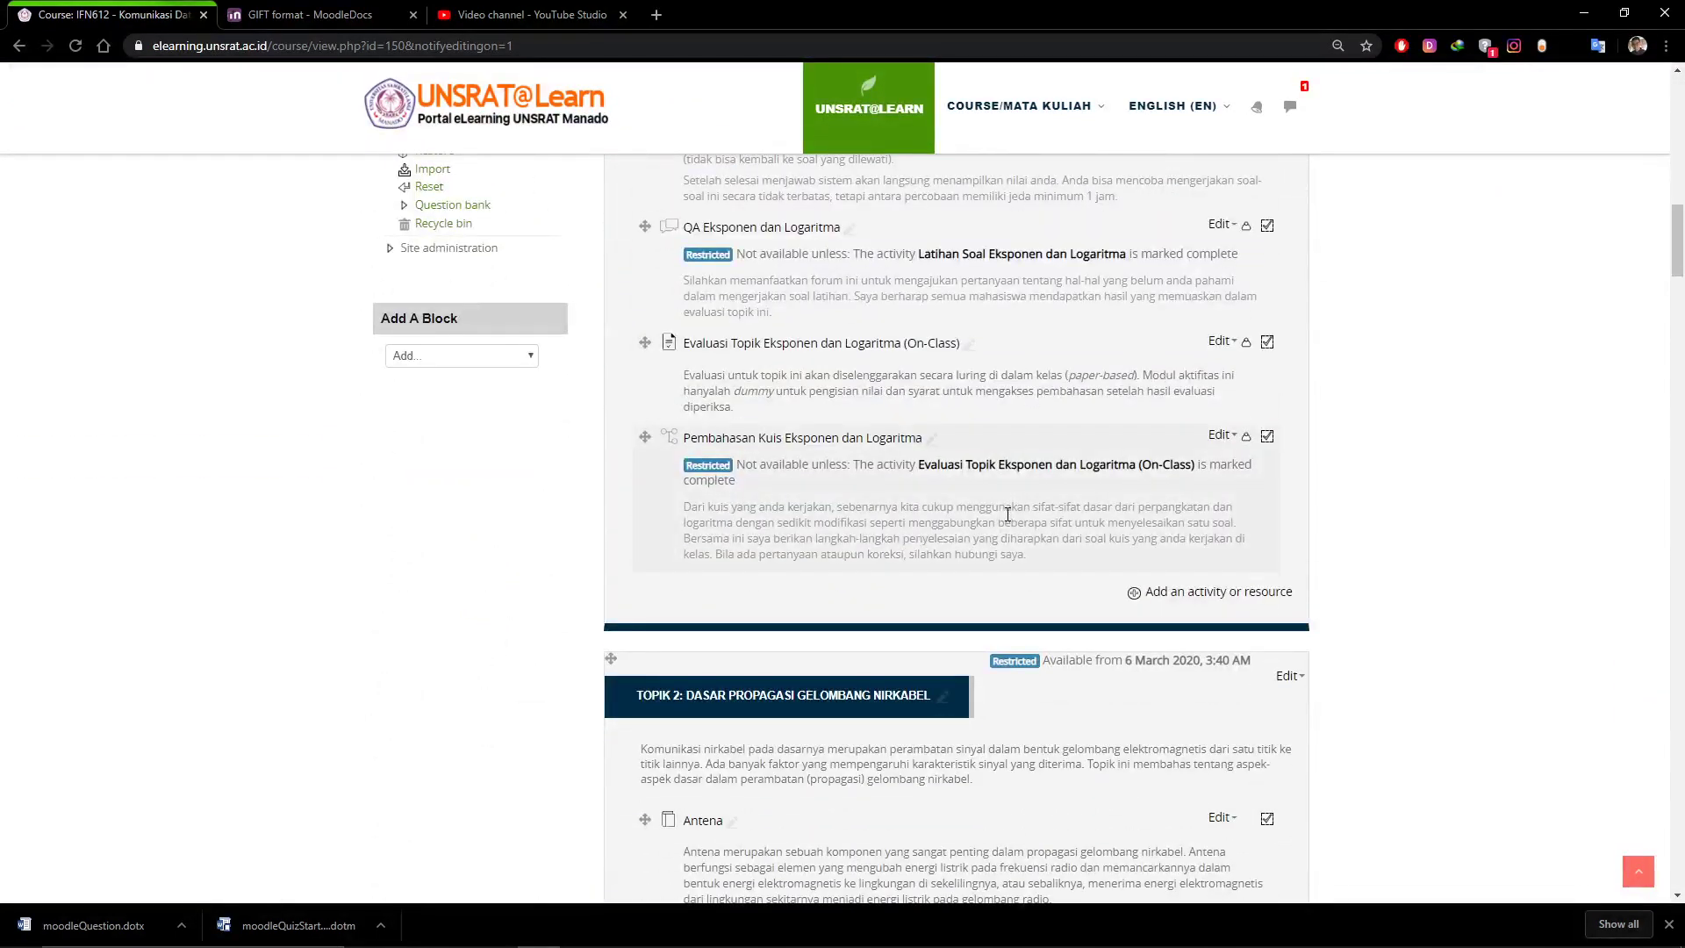
pyautogui.click(1219, 591)
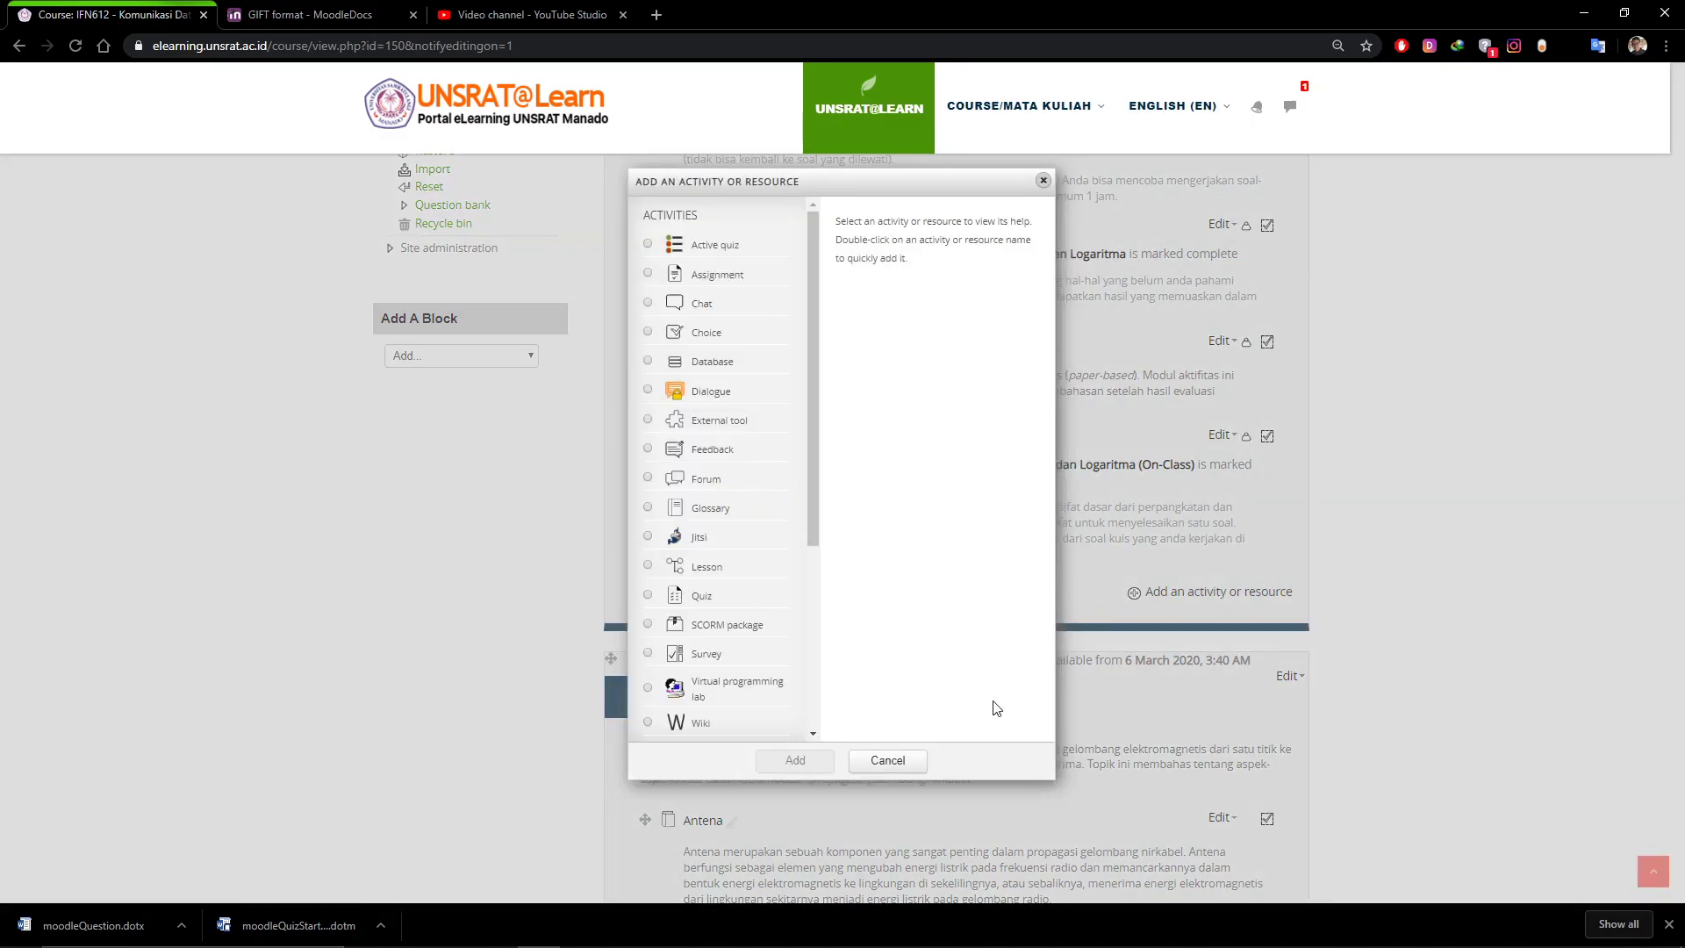
pyautogui.click(885, 764)
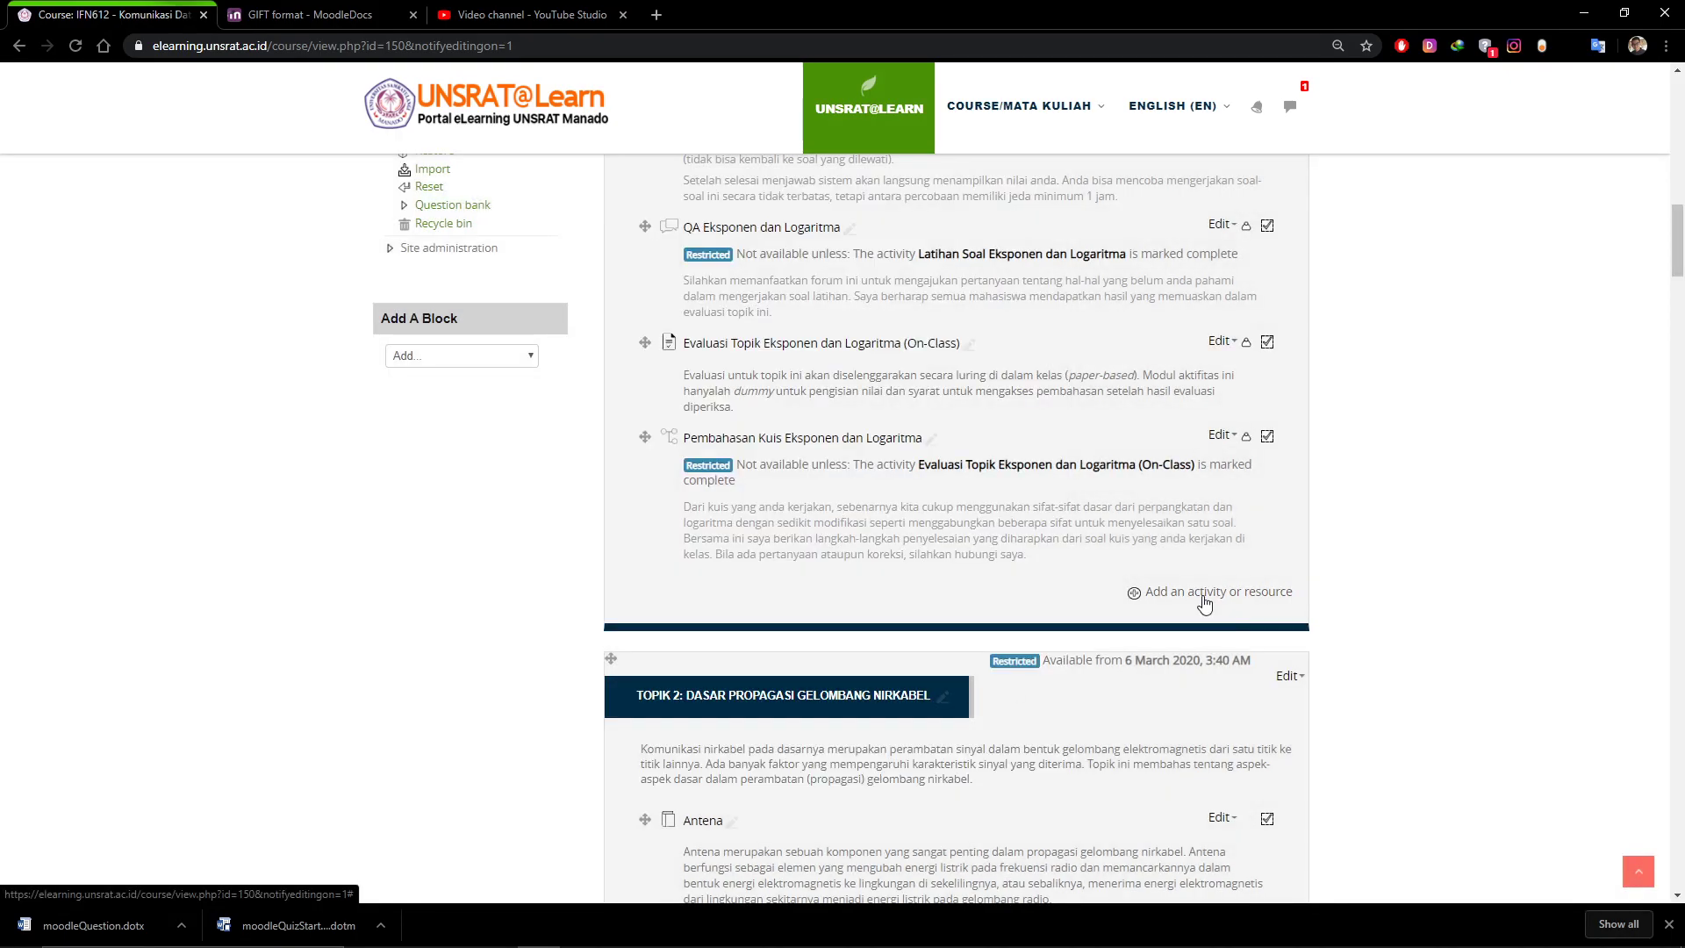
pyautogui.click(1205, 594)
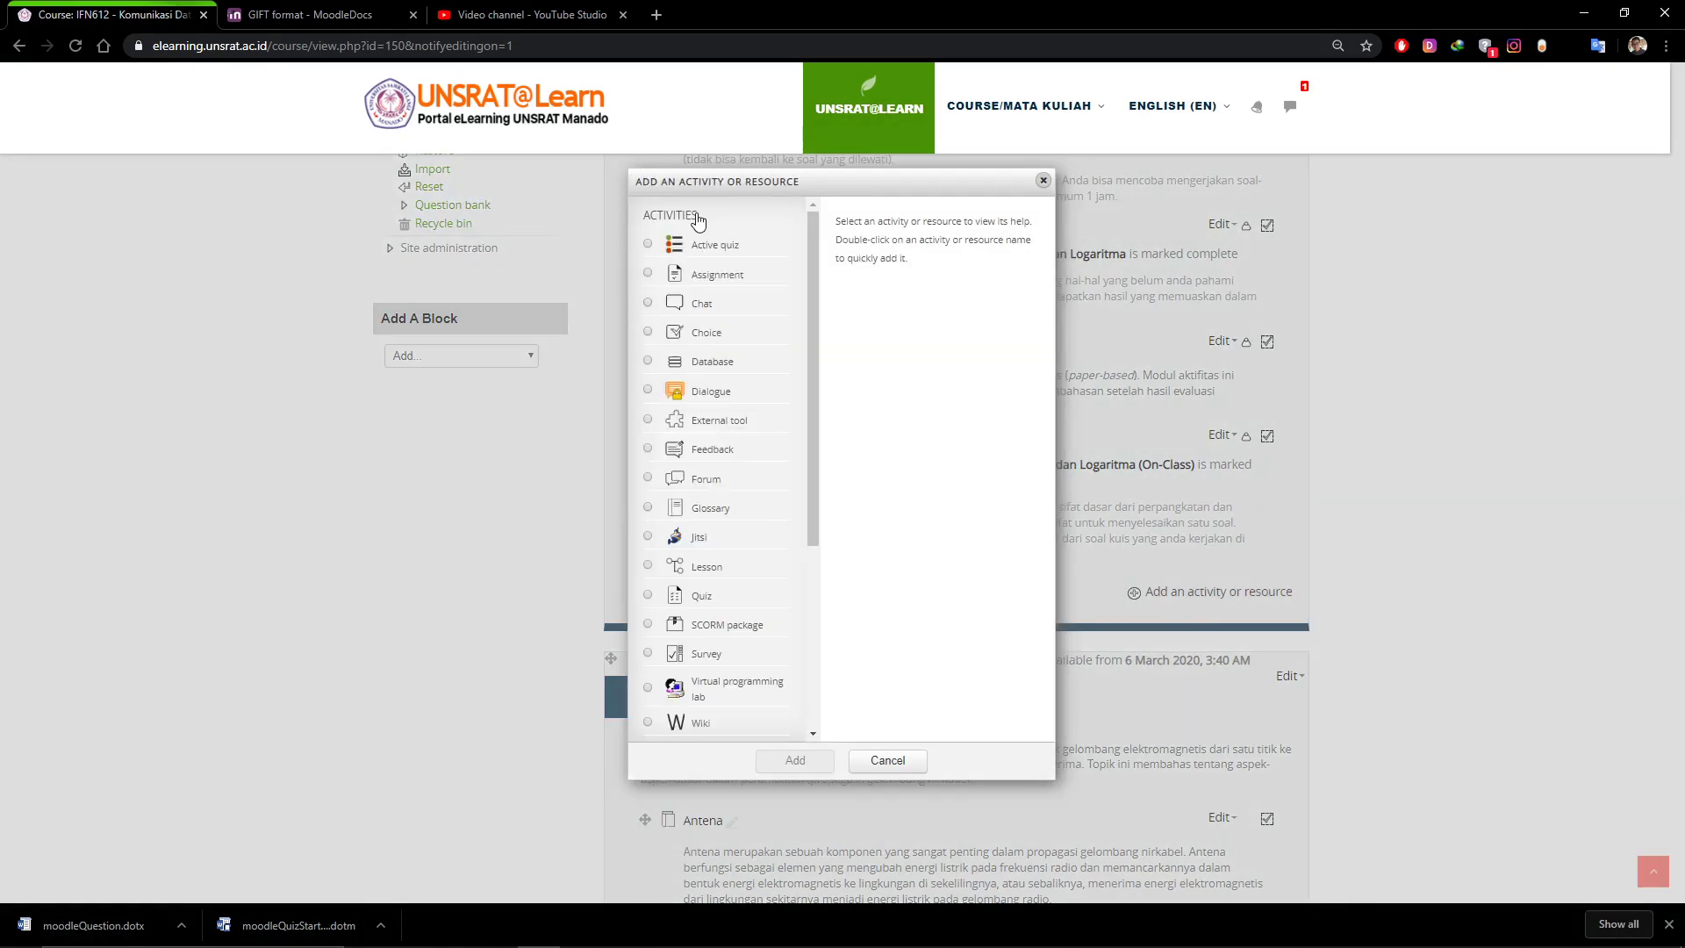
pyautogui.click(654, 596)
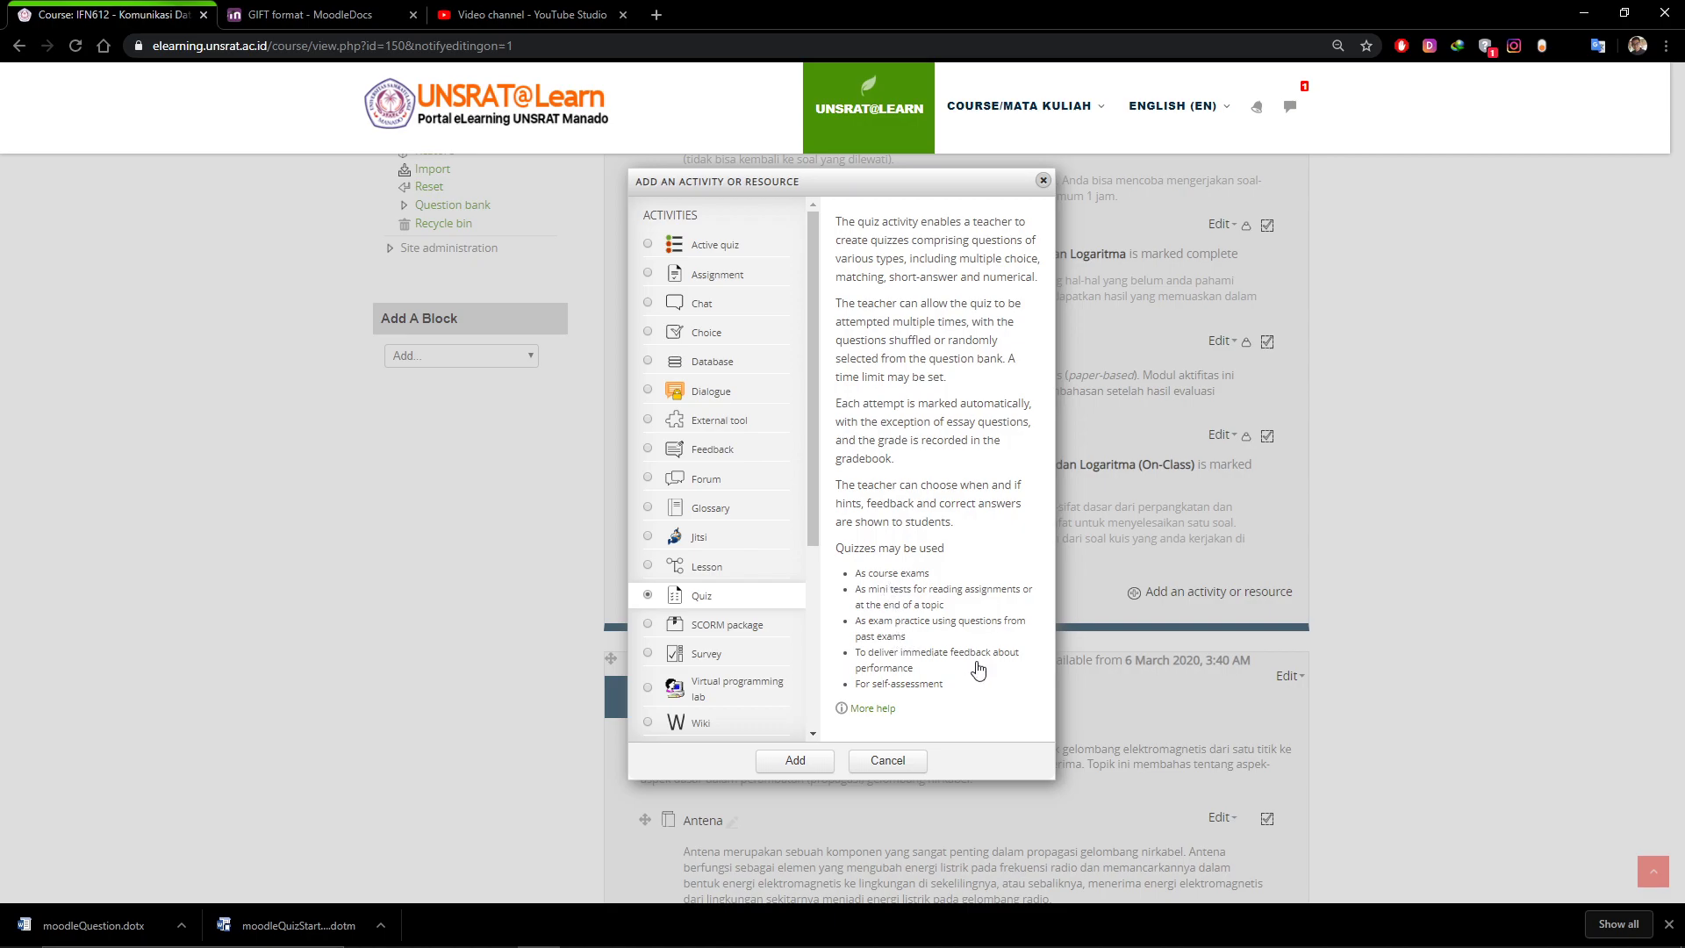
pyautogui.click(815, 770)
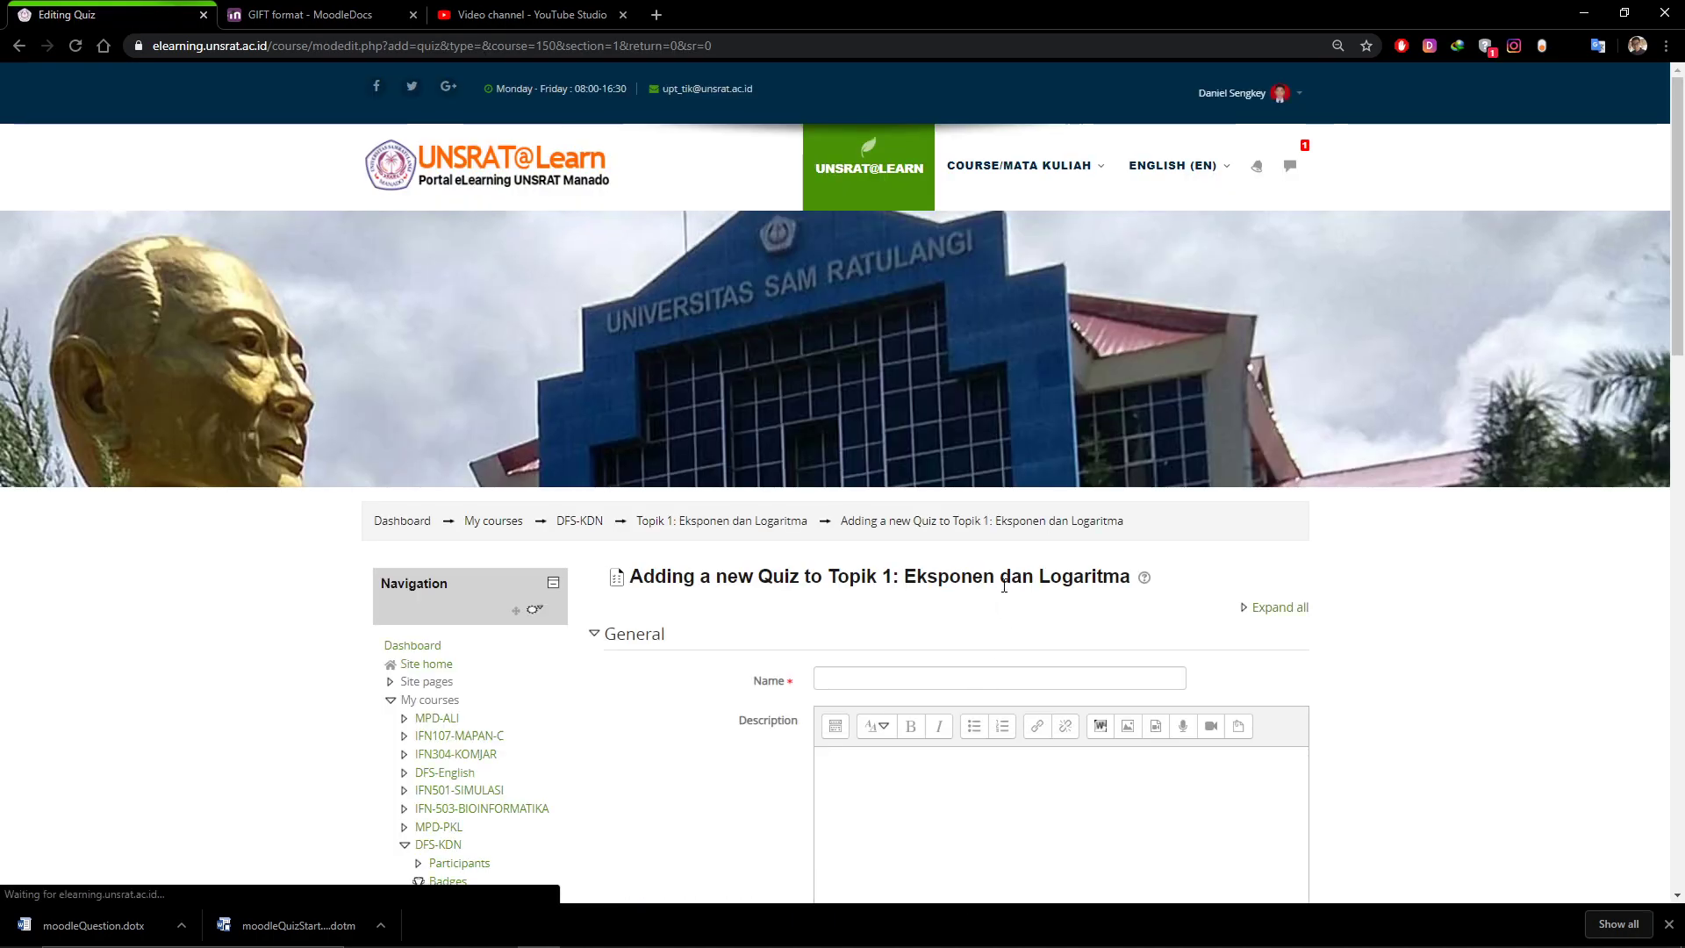
# Name the new quiz "Kuis Wawasan Universitas"
pyautogui.scroll(-2, 1005, 585)
pyautogui.click(937, 503)
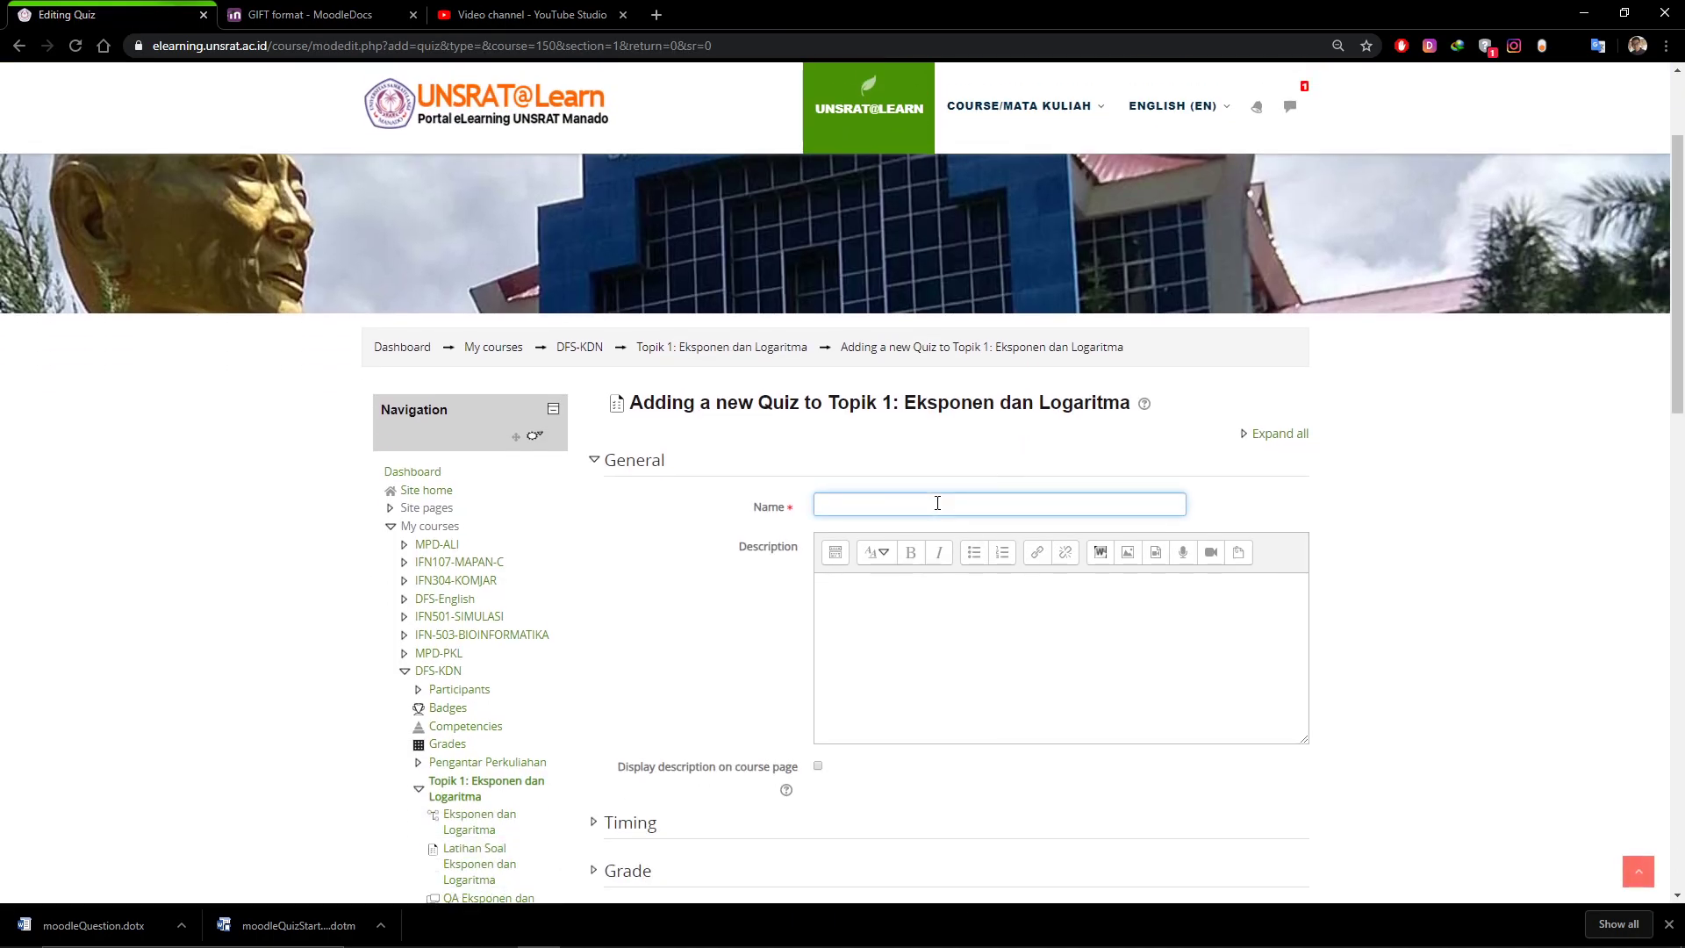
pyautogui.scroll(1, 736, 412)
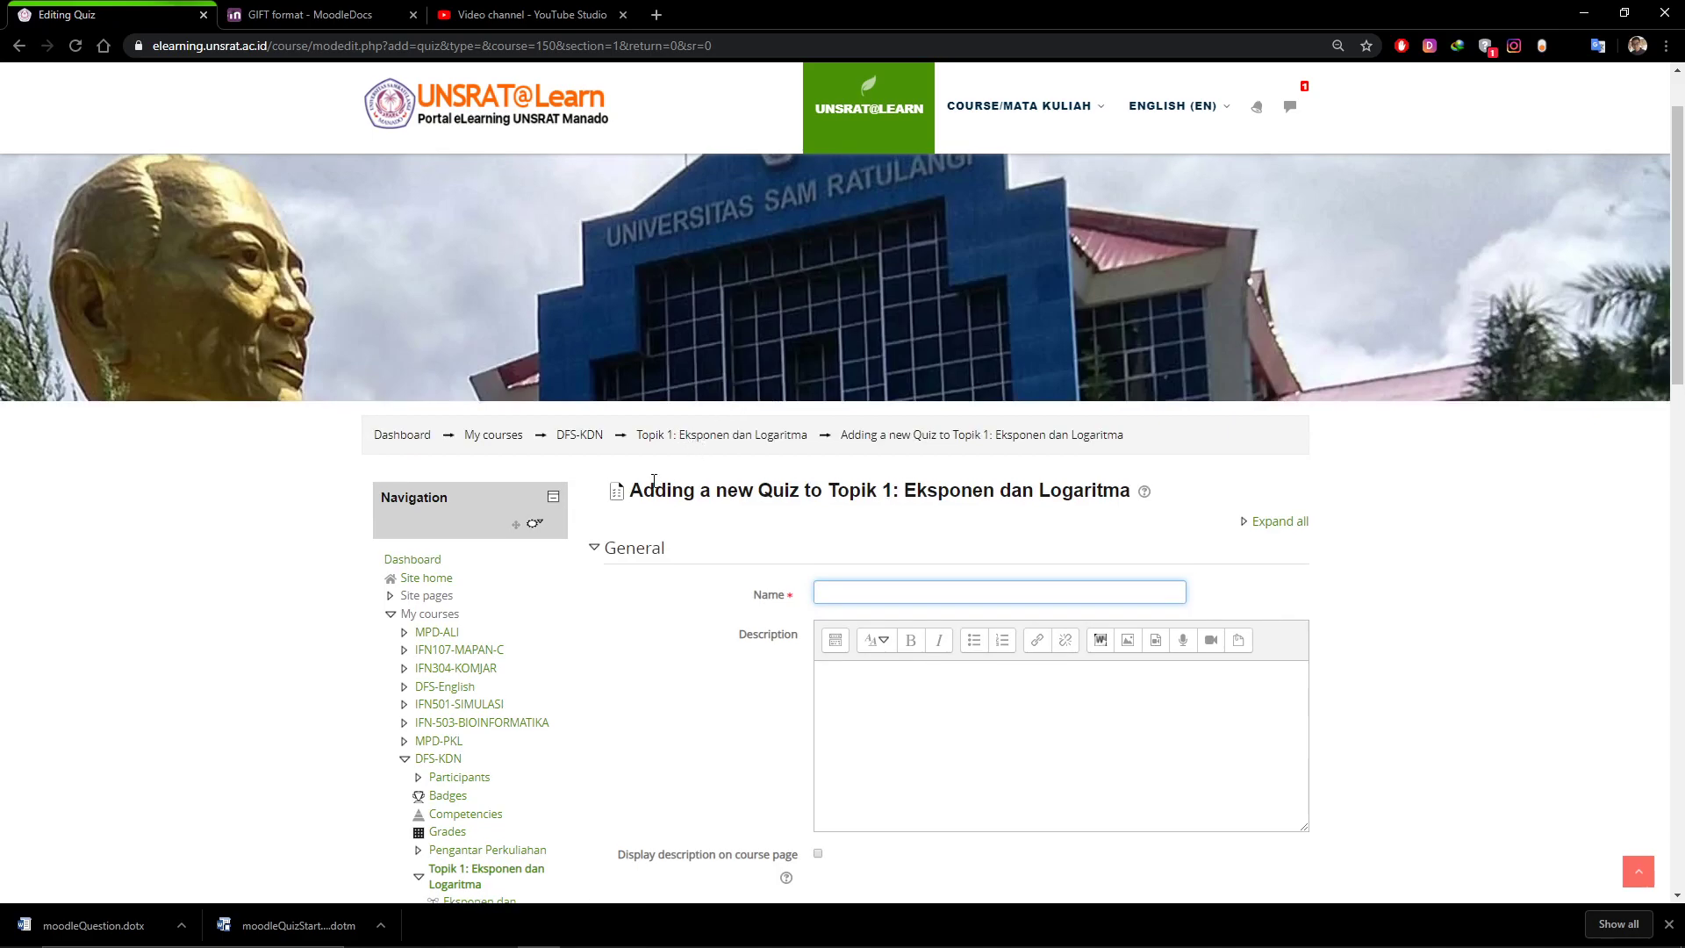
pyautogui.scroll(-2, 717, 488)
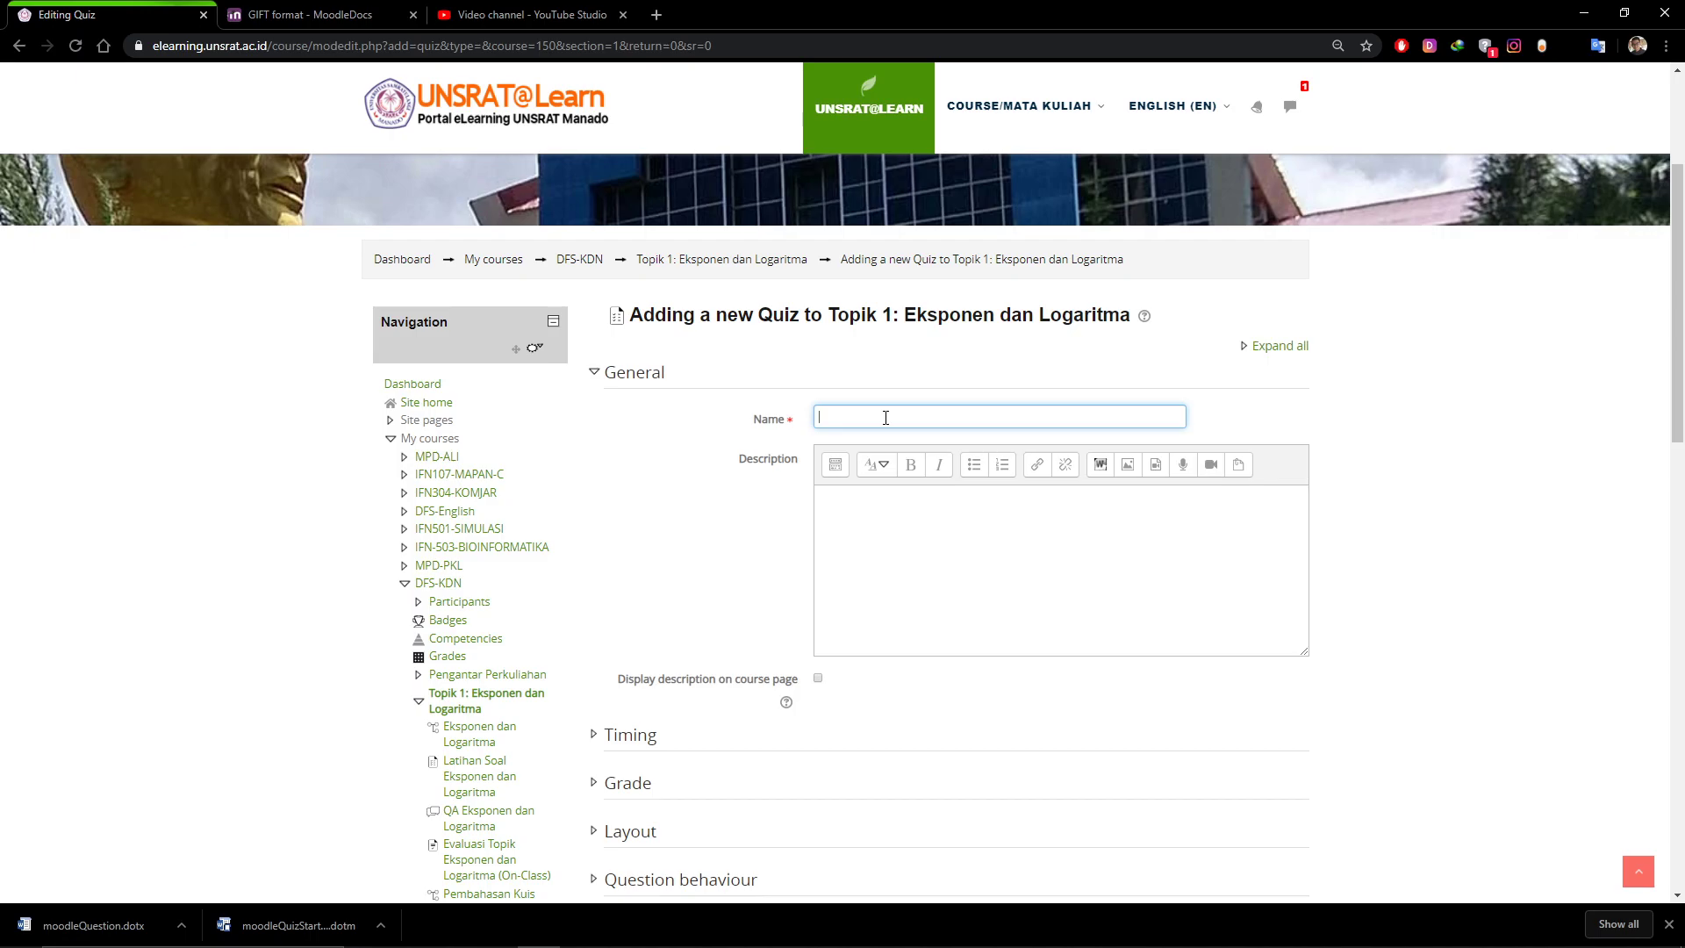
pyautogui.write('is Wawasan')
# Enter the description "Kuis ini akan menguji wawasan tentang UNSRAT" and have it displayed on the course page
pyautogui.press('Tab')
pyautogui.press('Tab')
pyautogui.write('Kuis ini akan')
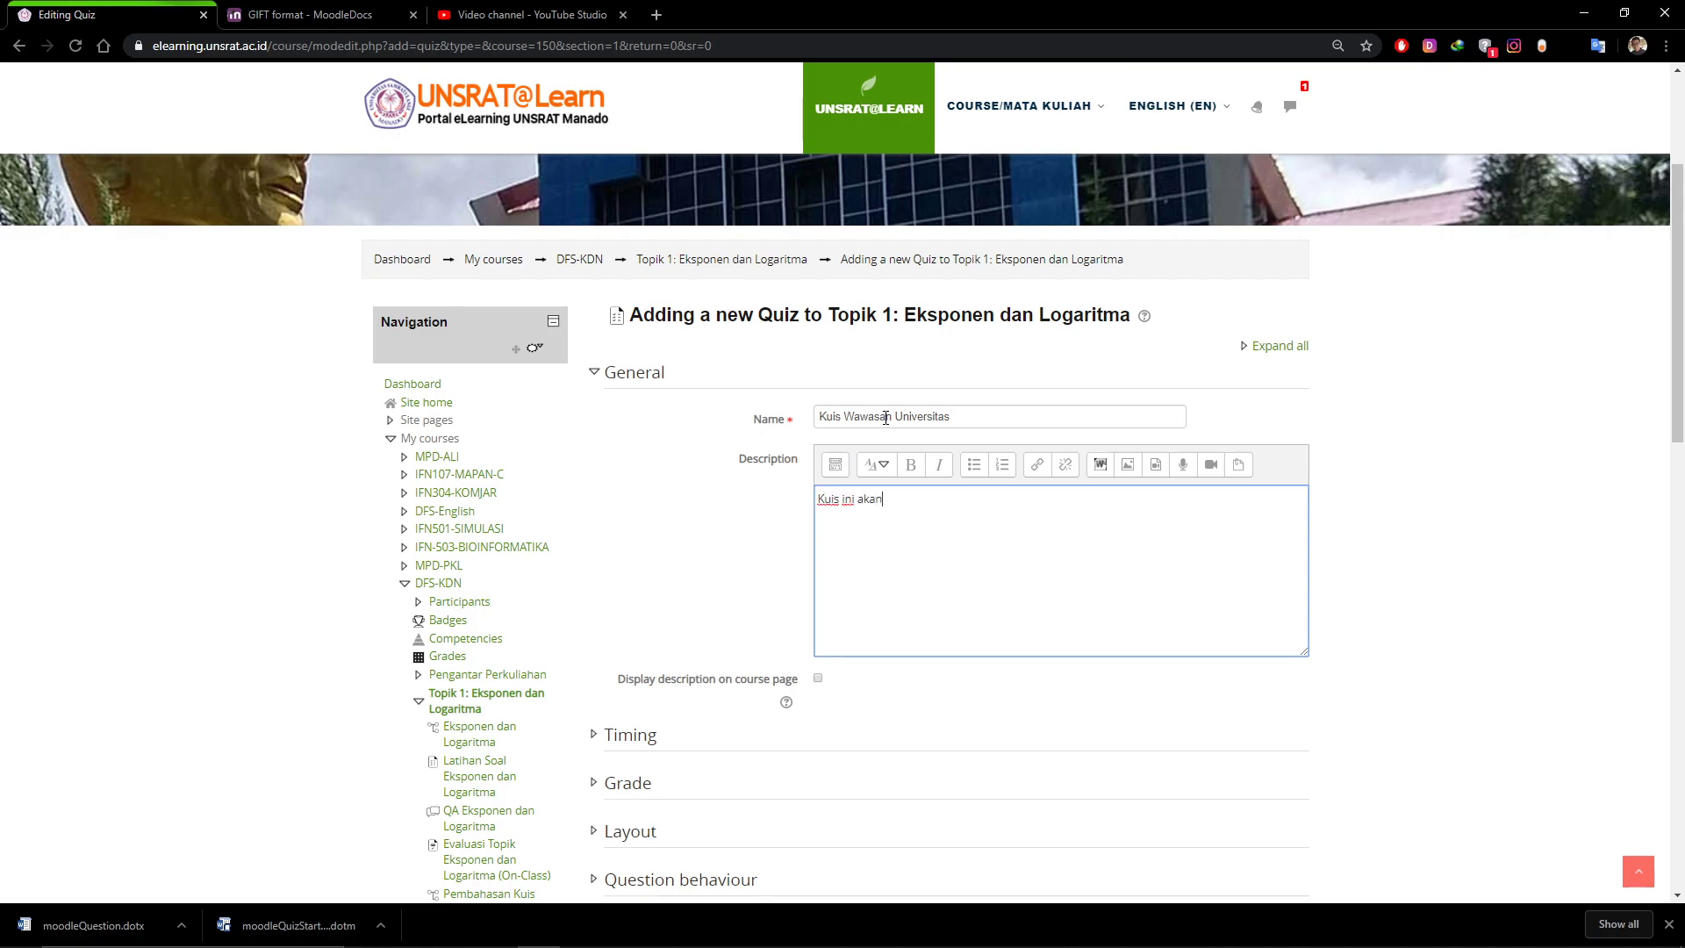
pyautogui.write(' menguji awawasan tentang UNSRE')
pyautogui.scroll(-4, 860, 404)
pyautogui.click(819, 331)
pyautogui.scroll(4, 841, 350)
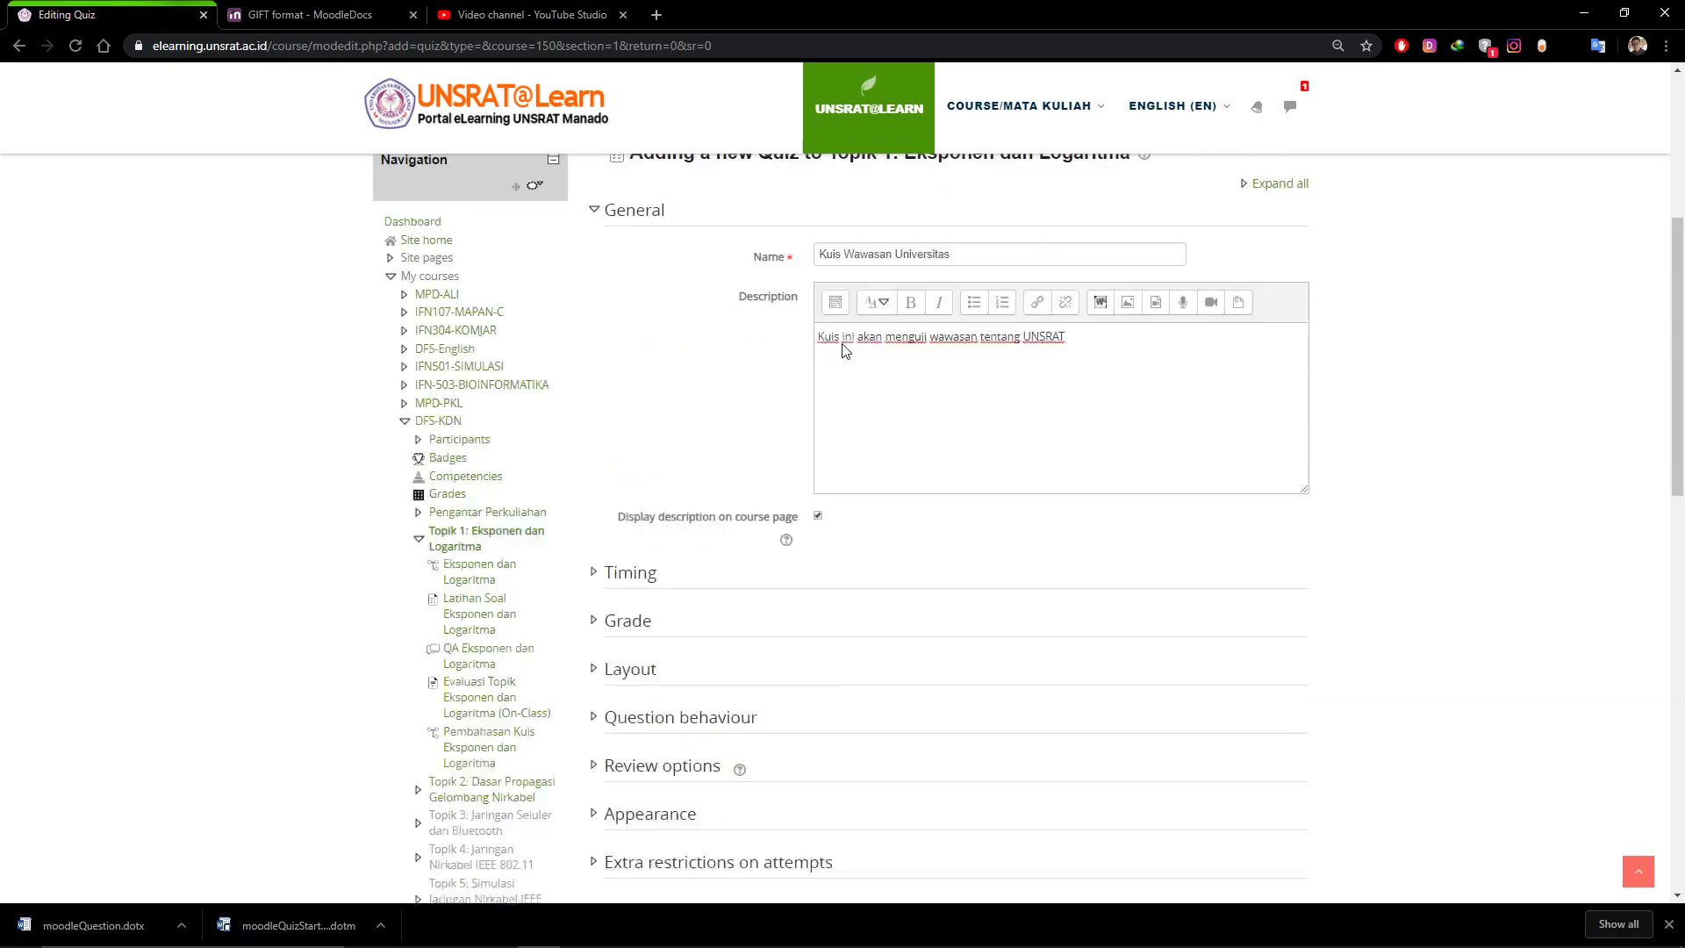
# Expand the quiz's Timing settings
pyautogui.click(632, 738)
pyautogui.scroll(-4, 860, 526)
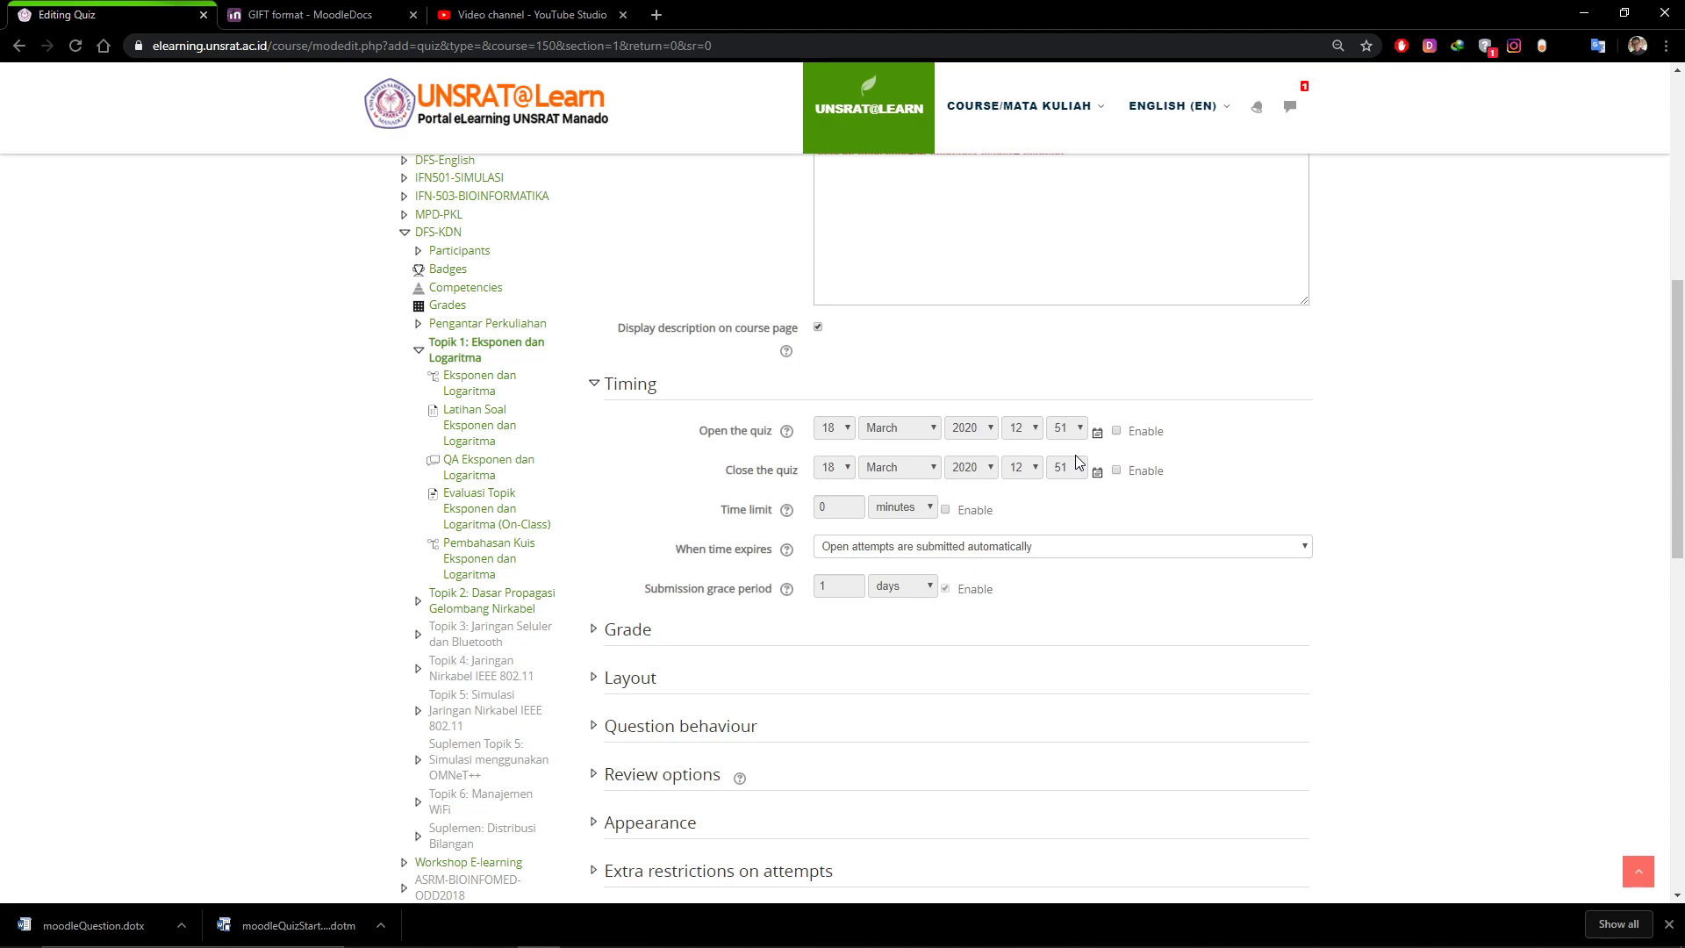
# Try enabling the quiz's opening and closing times together, as well as the closing time alone
pyautogui.click(1130, 432)
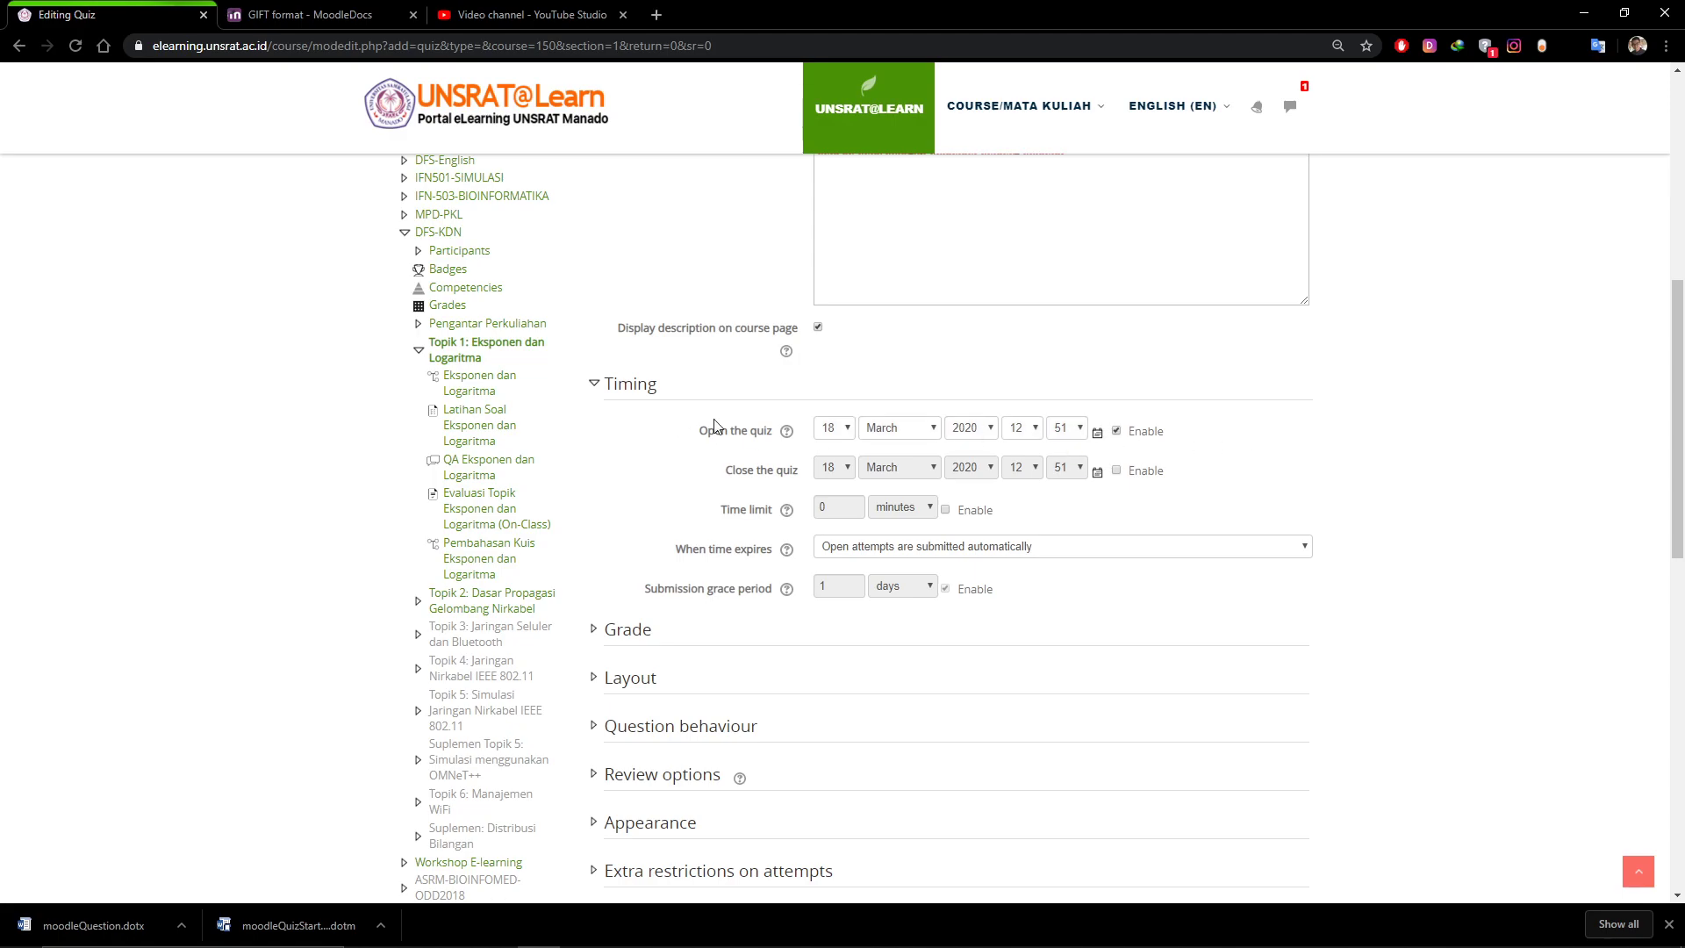
pyautogui.click(1117, 471)
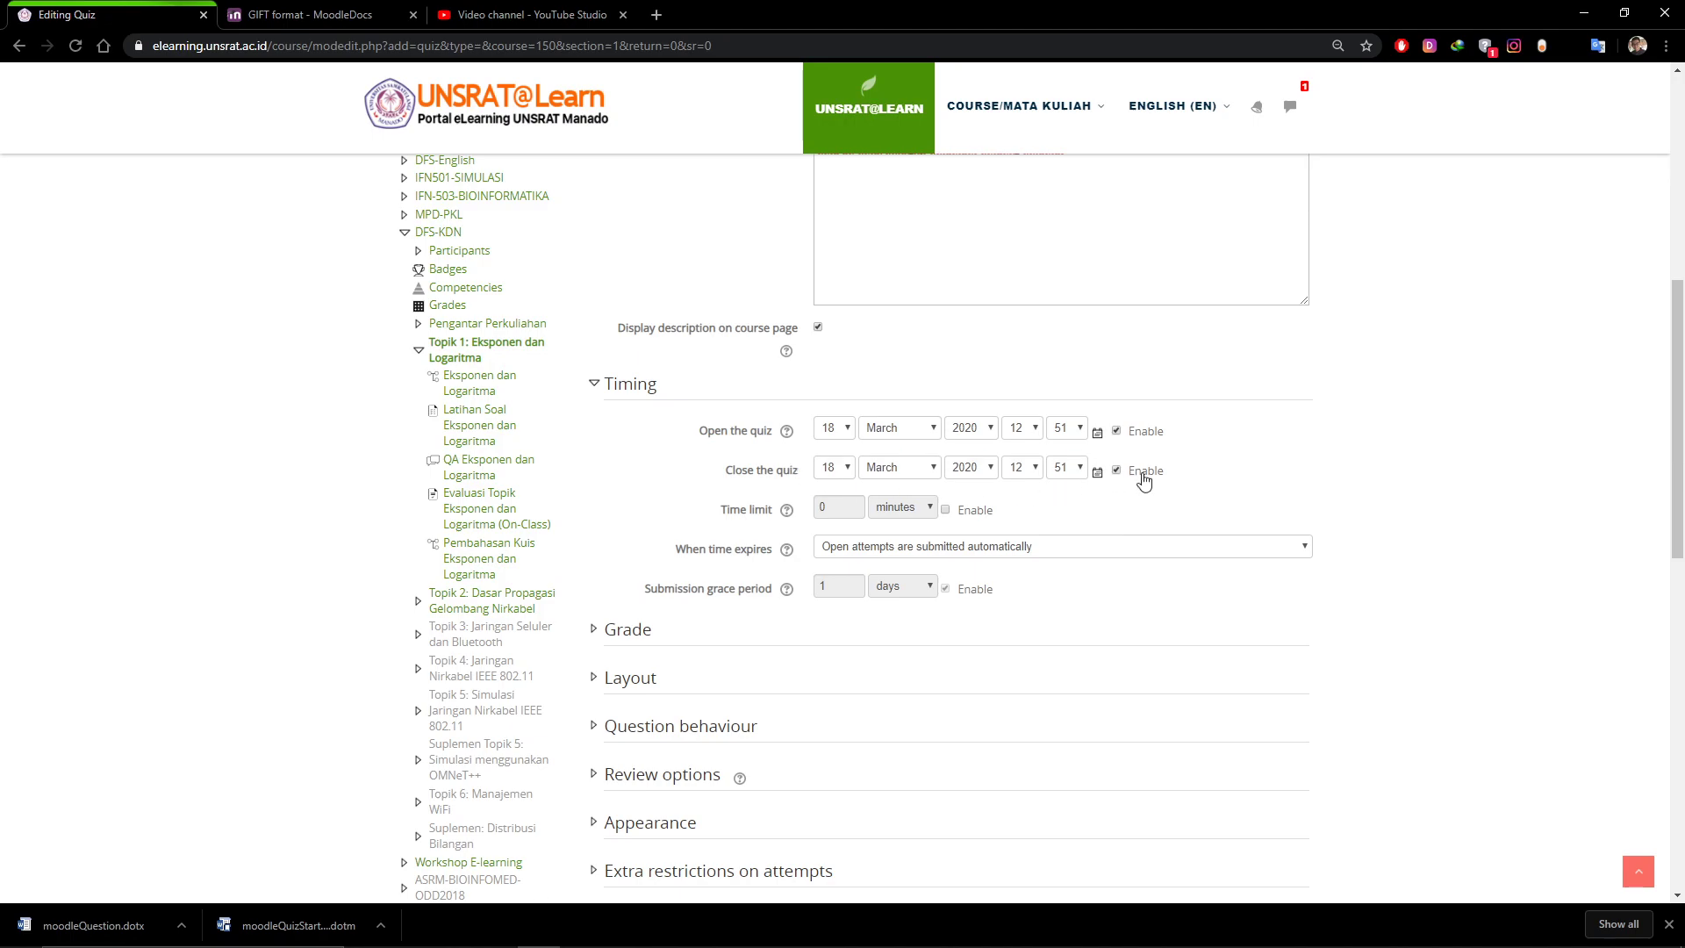
pyautogui.click(1117, 472)
pyautogui.click(1116, 431)
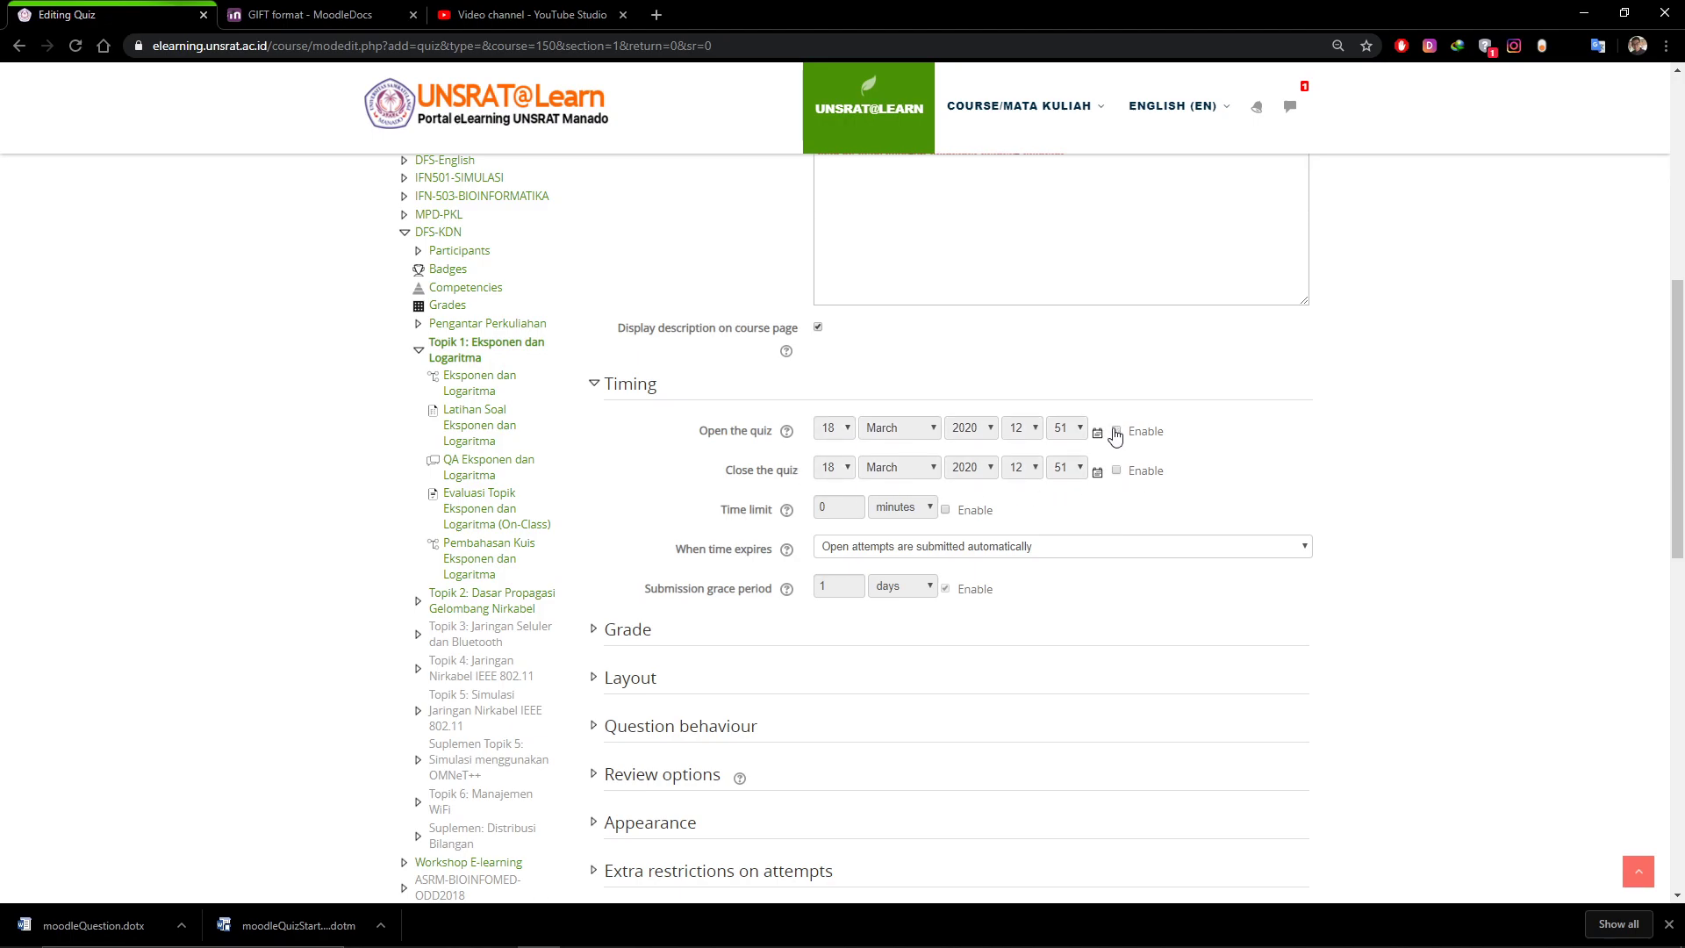
pyautogui.click(1117, 471)
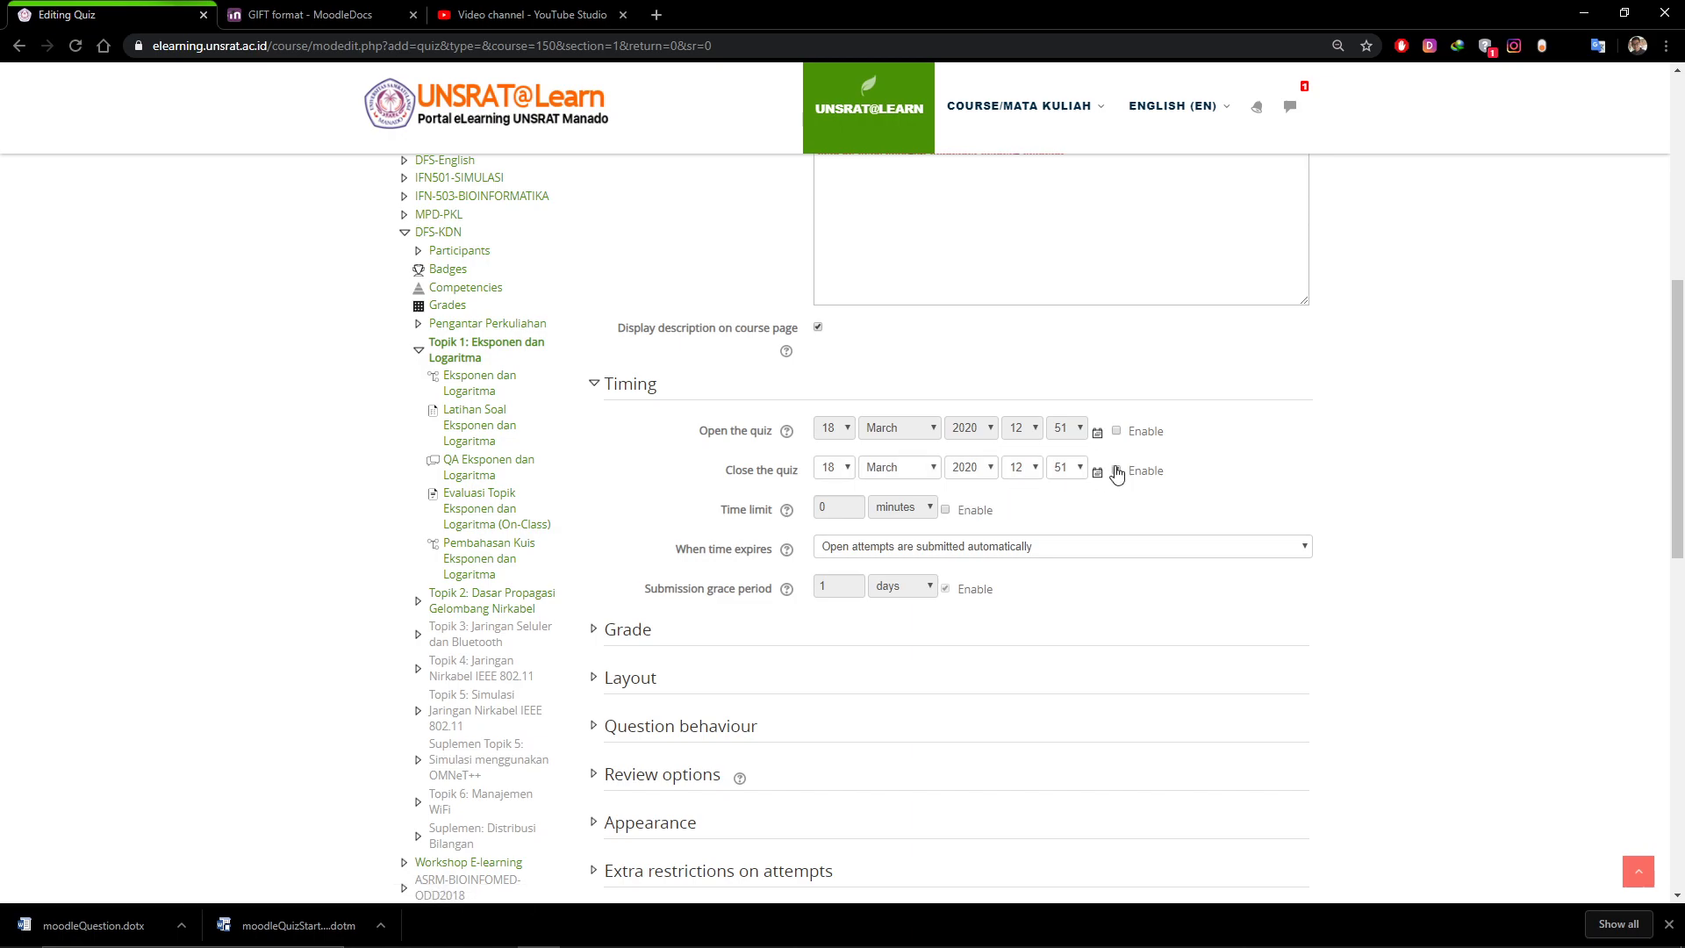
pyautogui.moveTo(1609, 943)
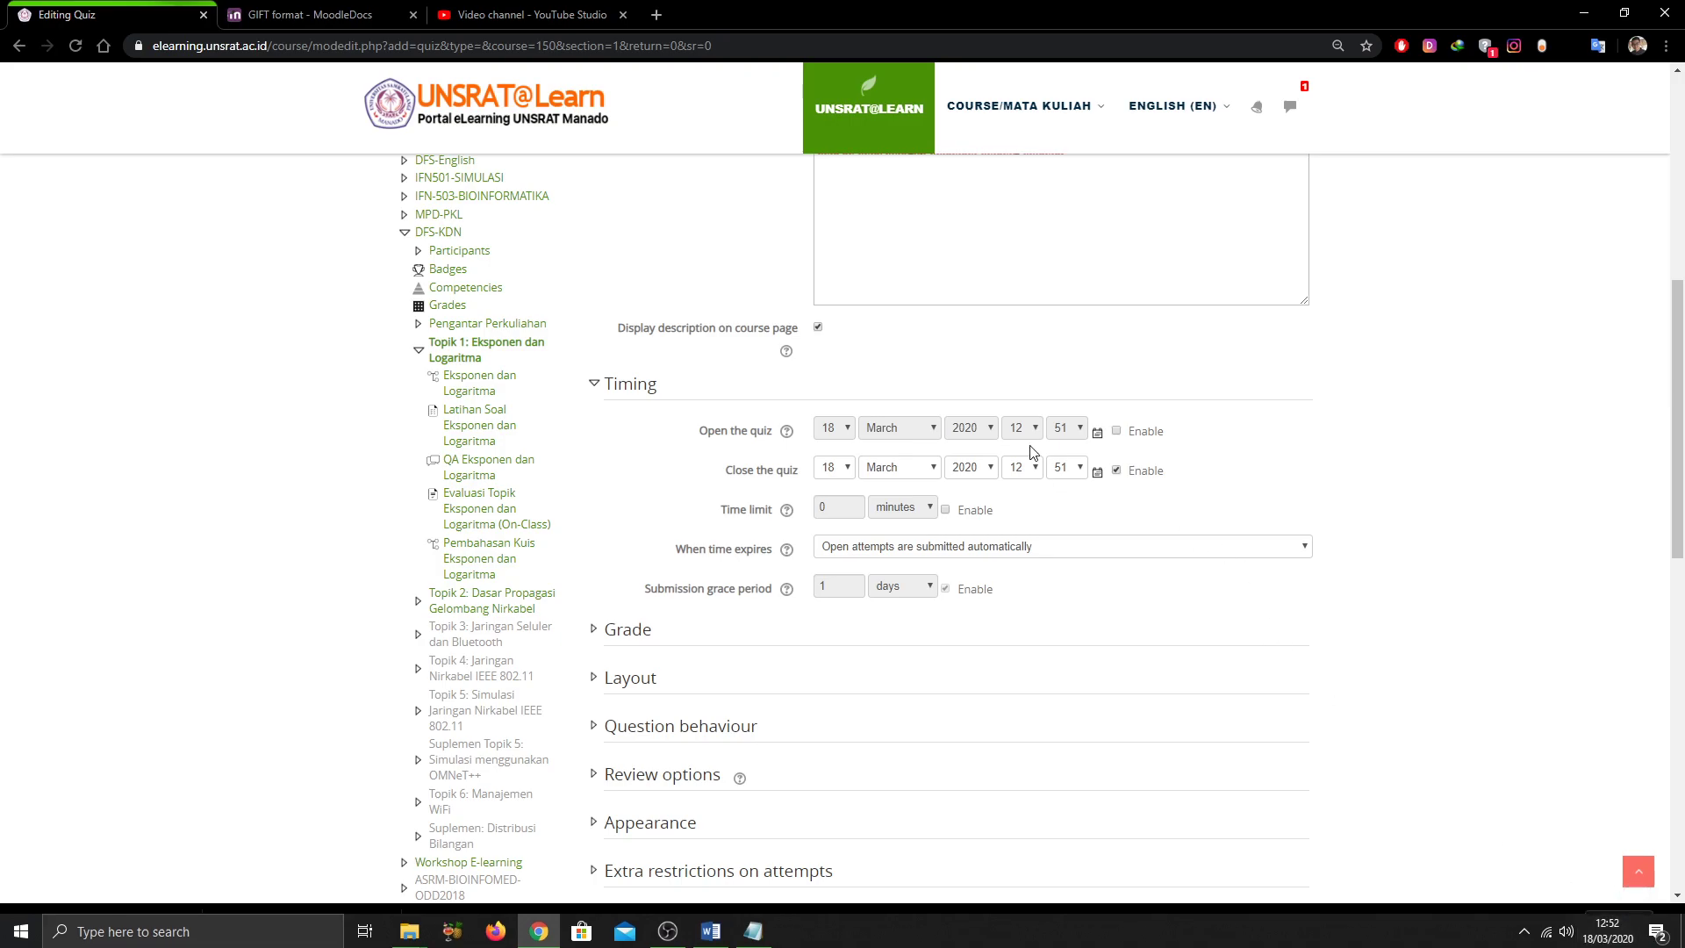
pyautogui.click(1116, 471)
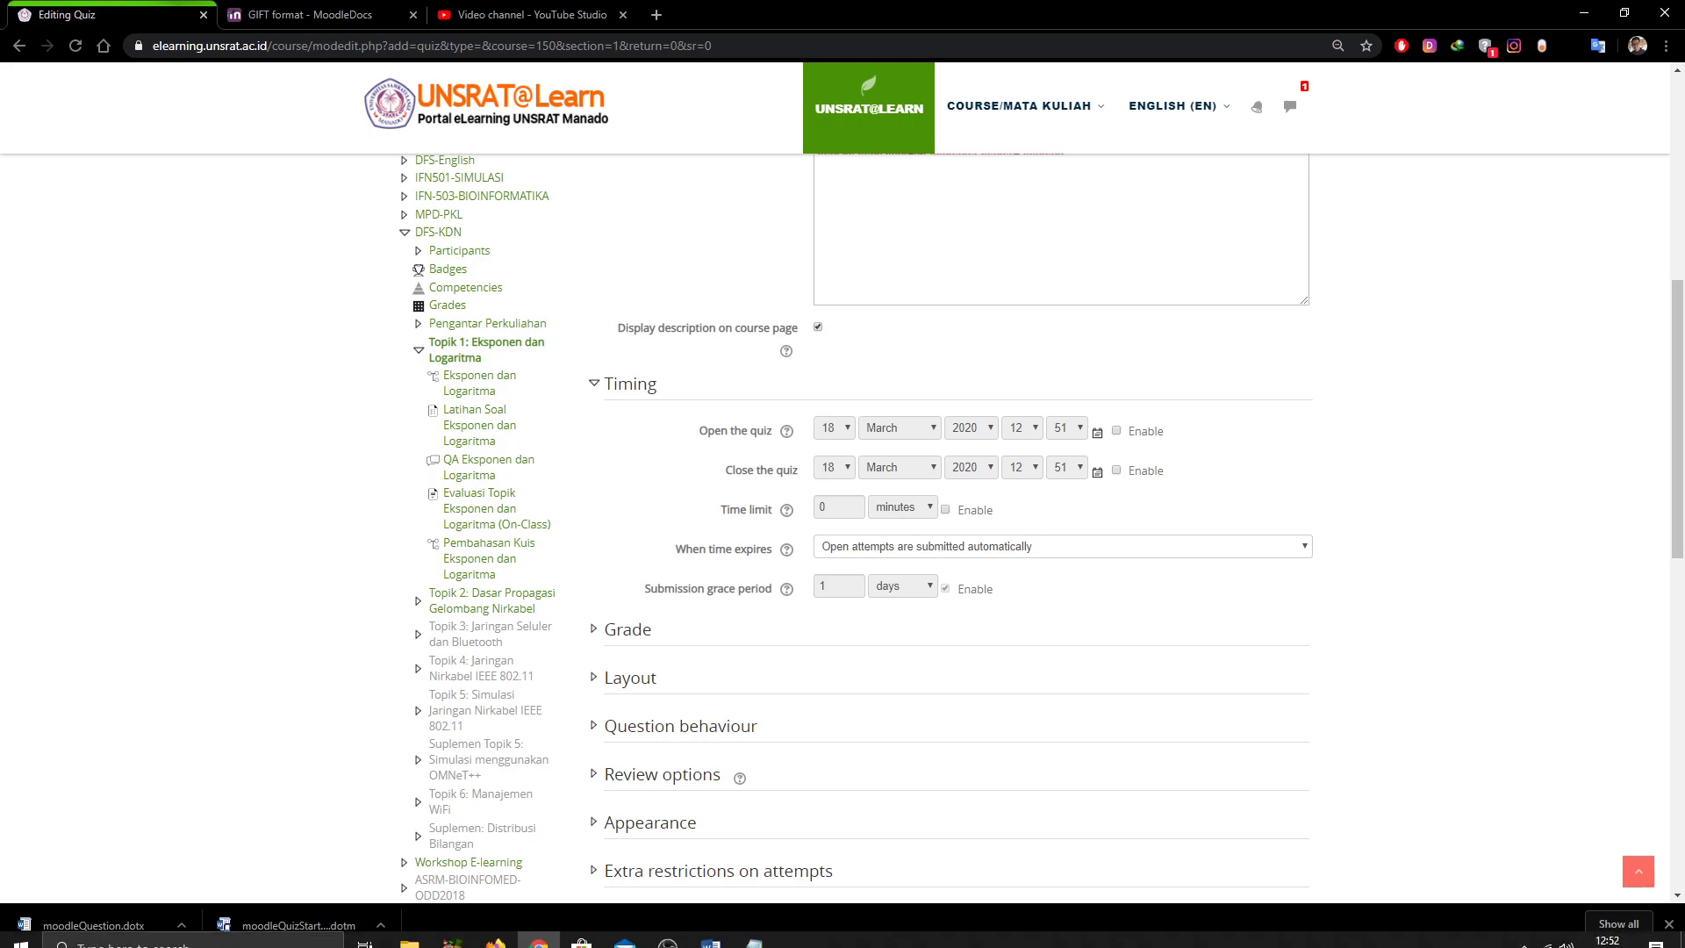
# Enable the quiz's opening time and set its minutes to 55
pyautogui.click(1117, 431)
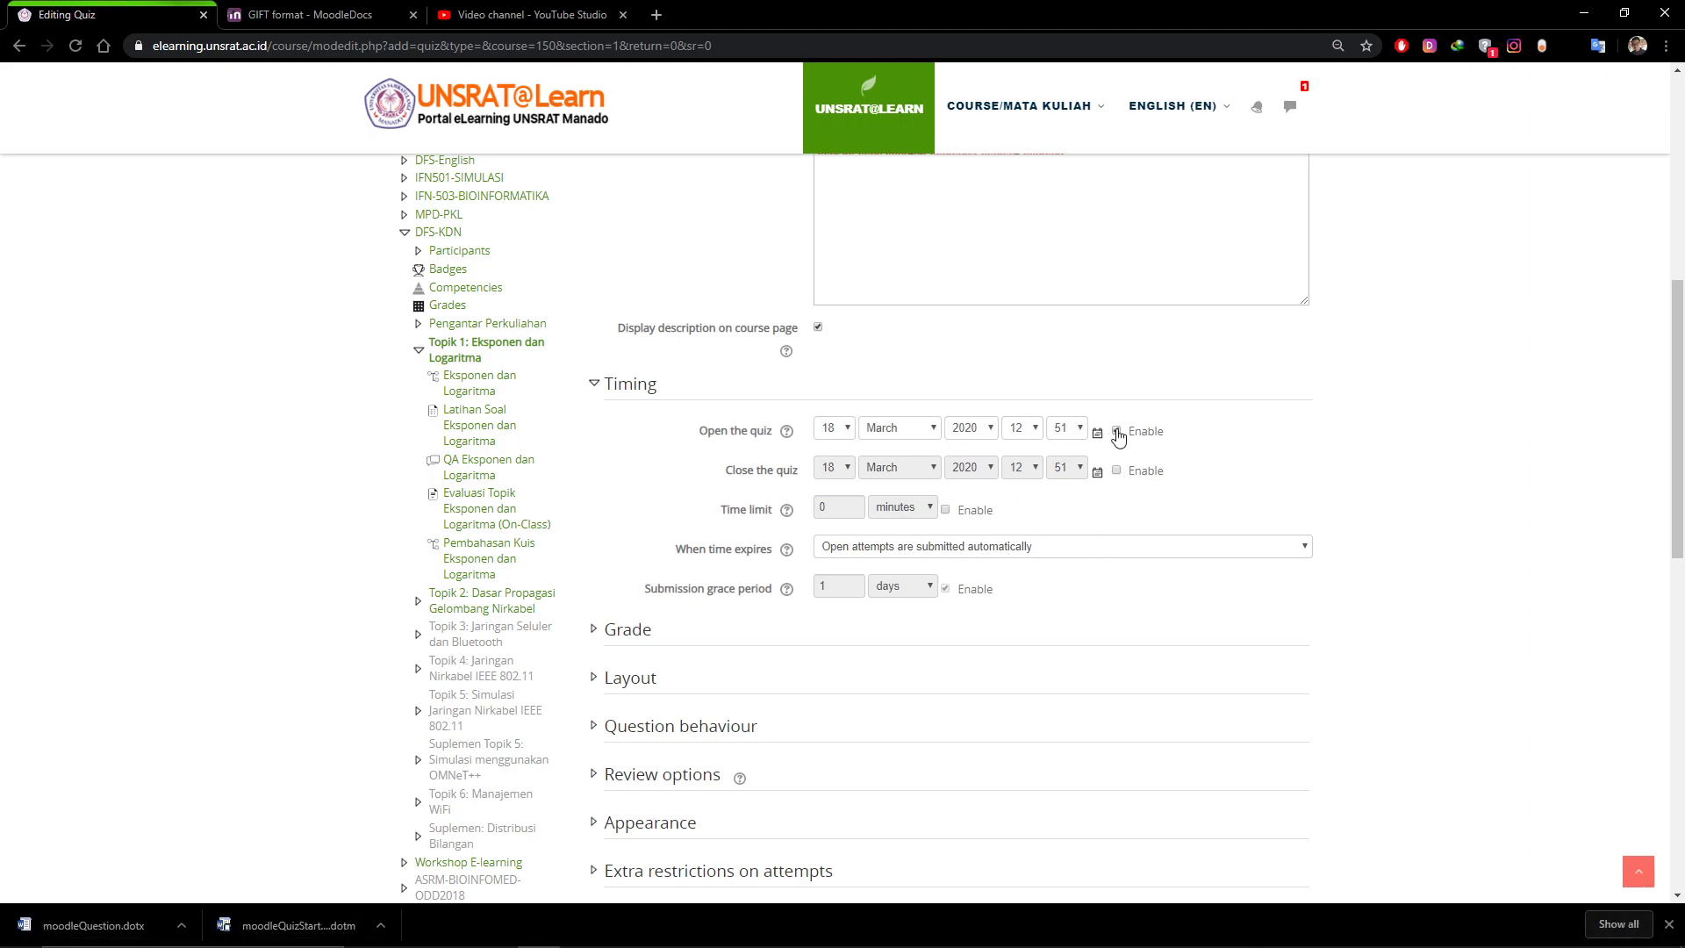
pyautogui.click(1079, 432)
pyautogui.scroll(-2, 1073, 609)
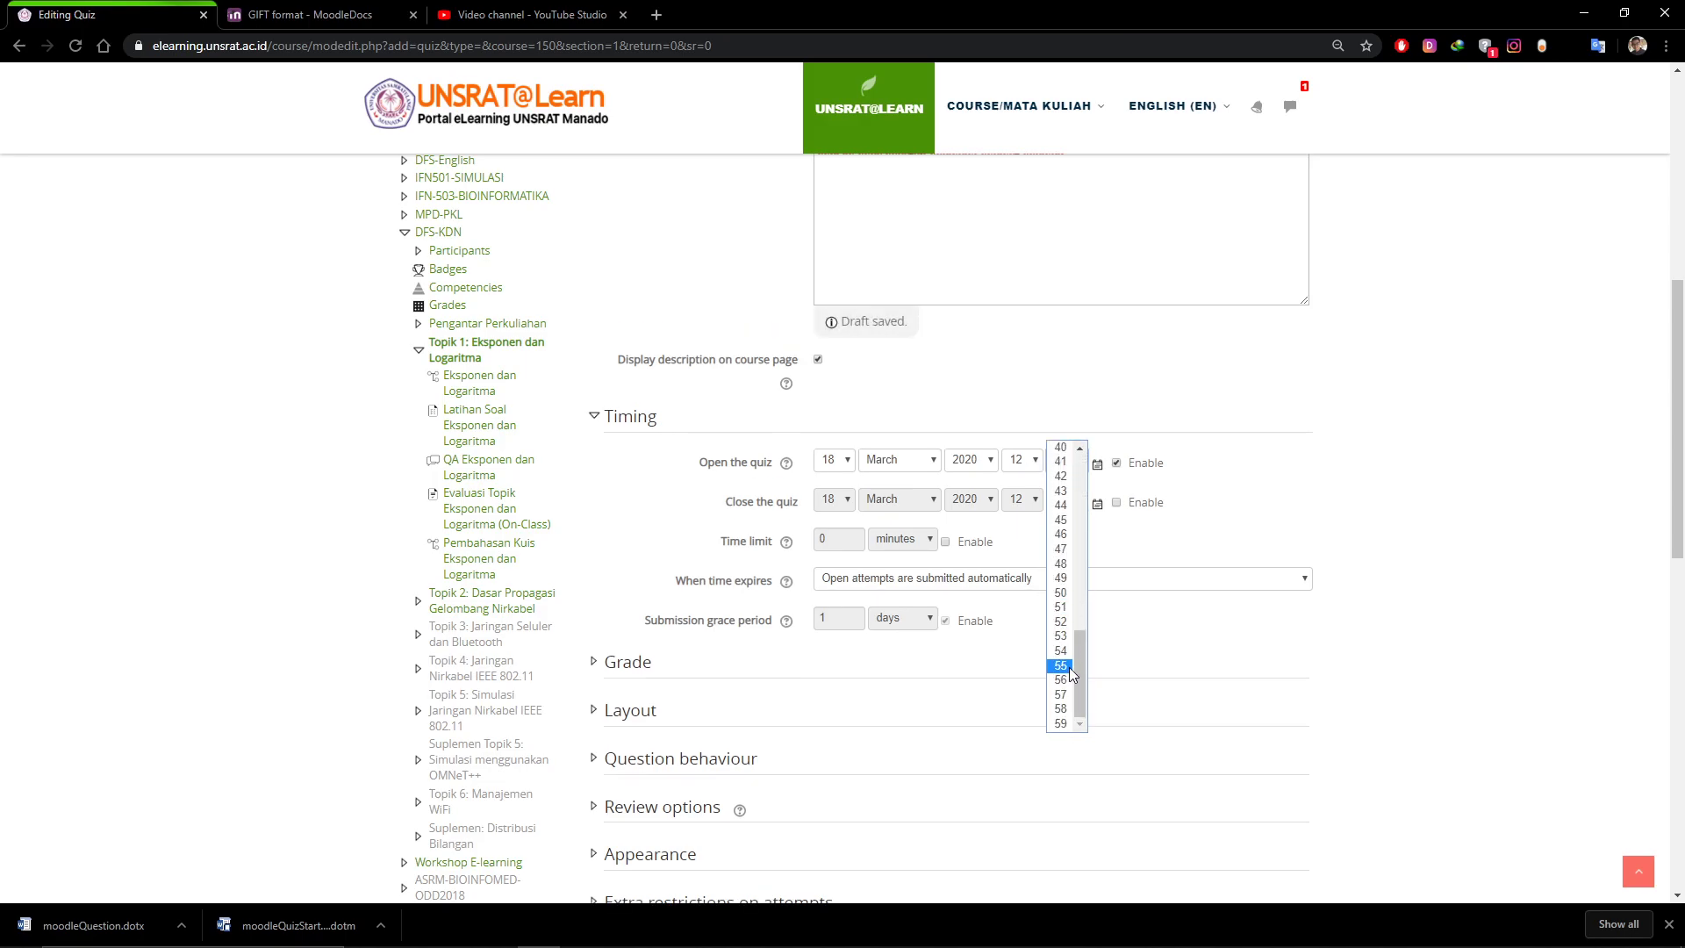
pyautogui.click(1064, 666)
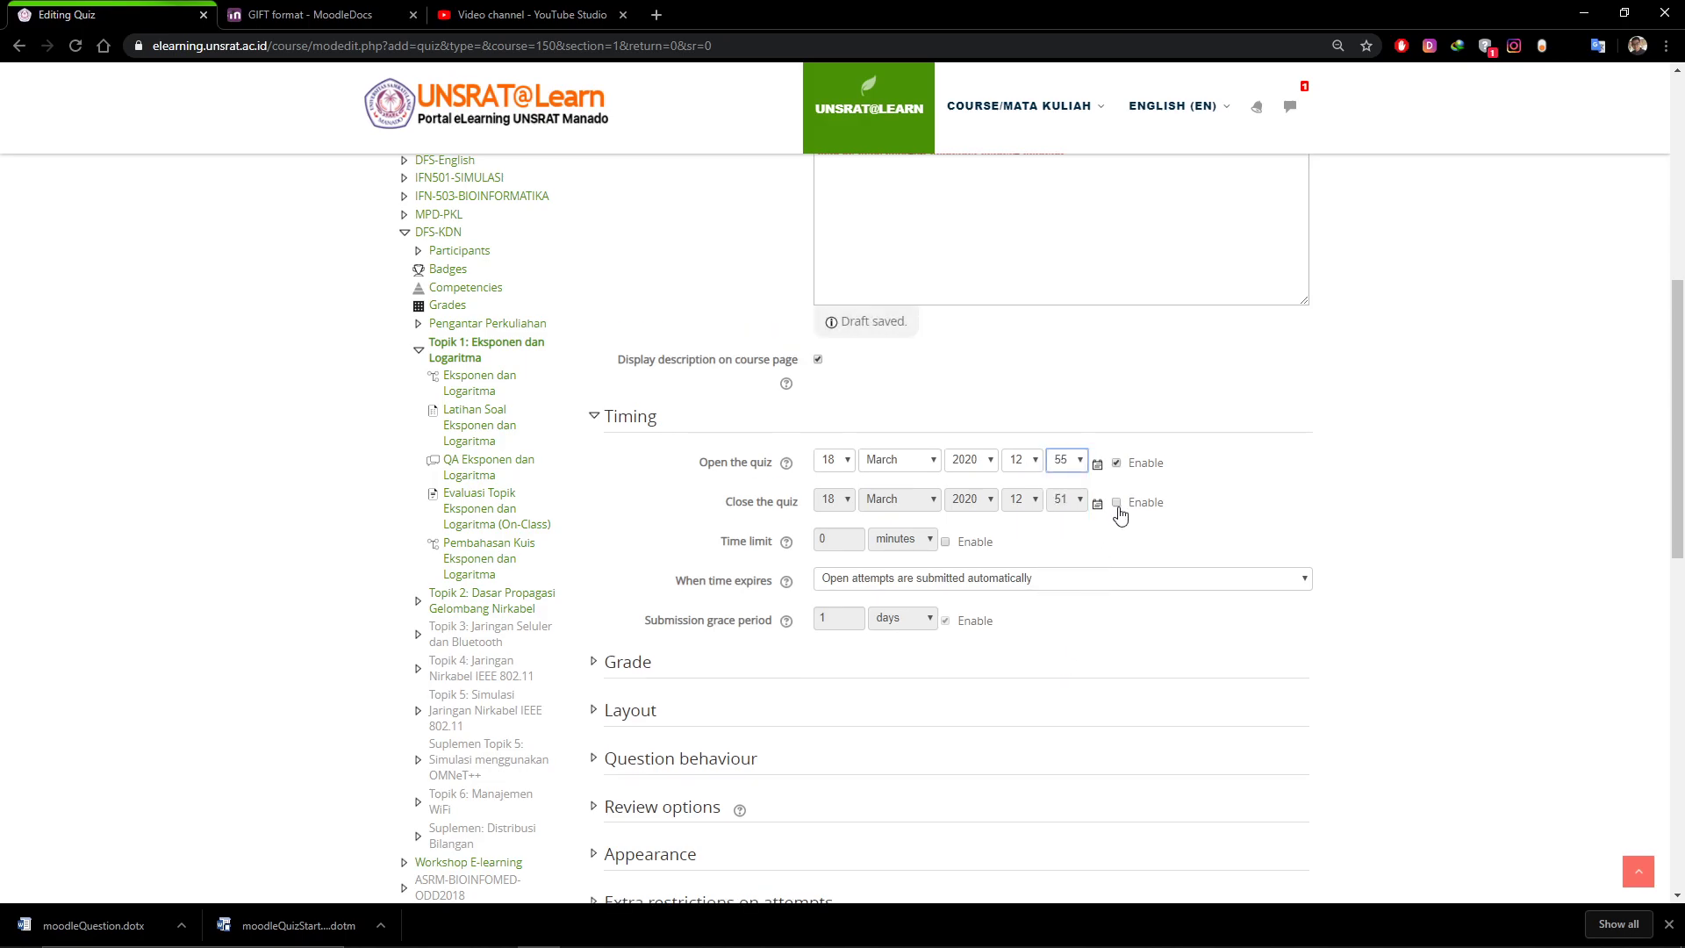
# Enable the quiz's closing time and set it to 13:05 on 18 March 2020
pyautogui.click(1116, 502)
pyautogui.click(1079, 499)
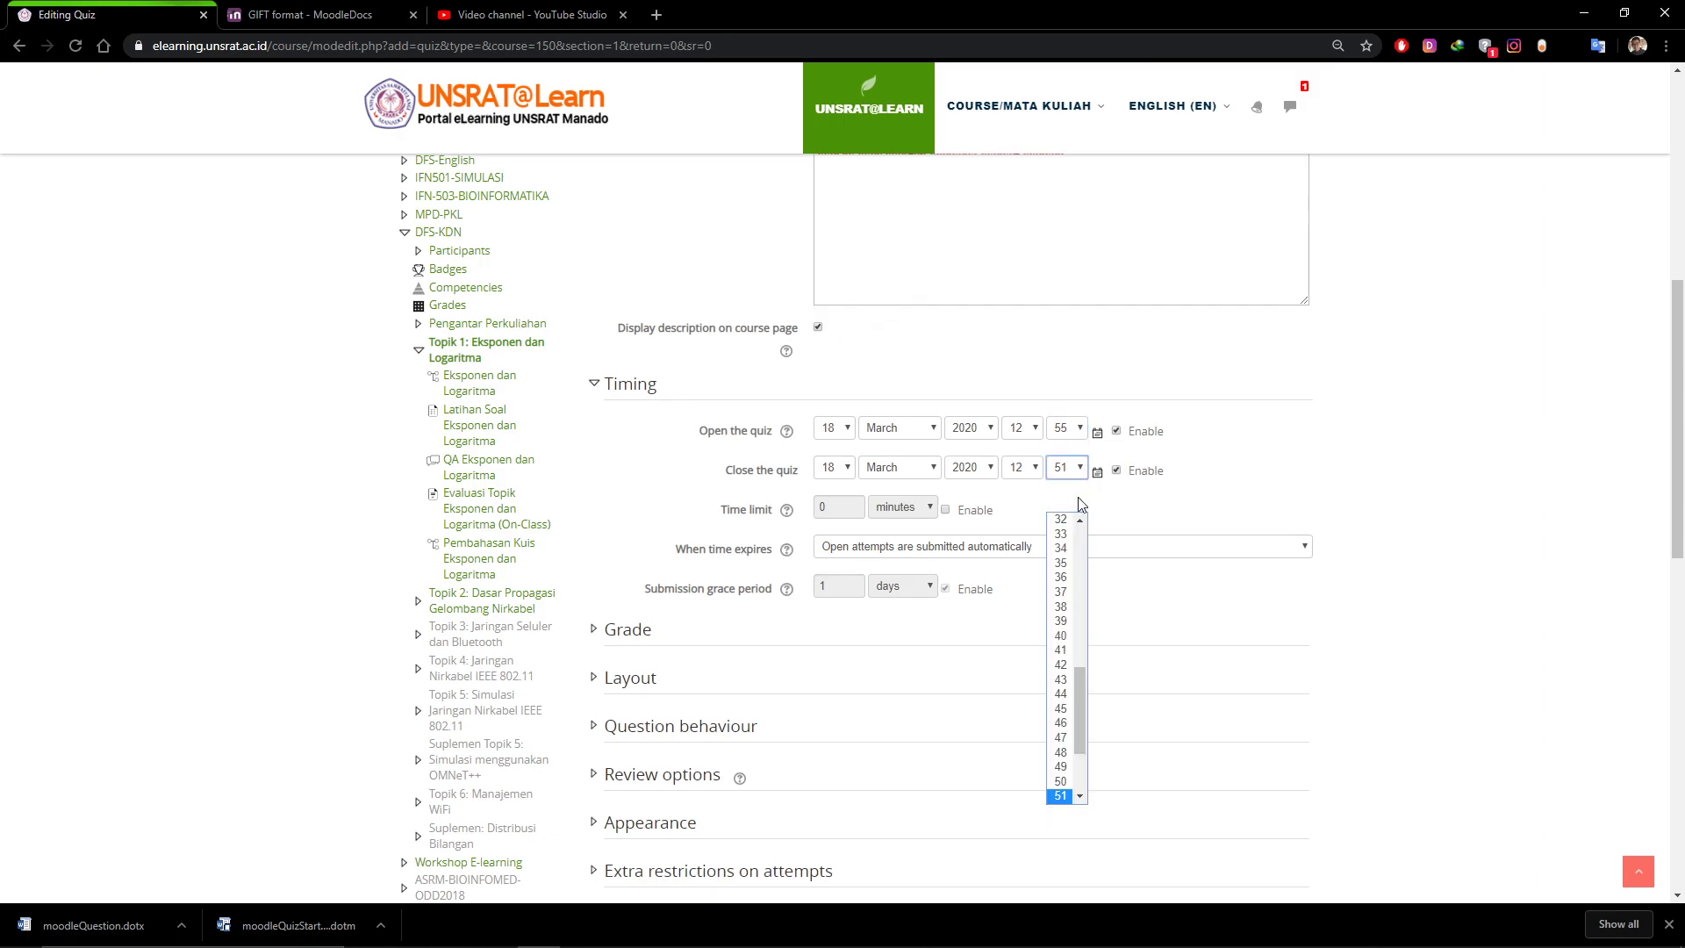
pyautogui.click(1031, 468)
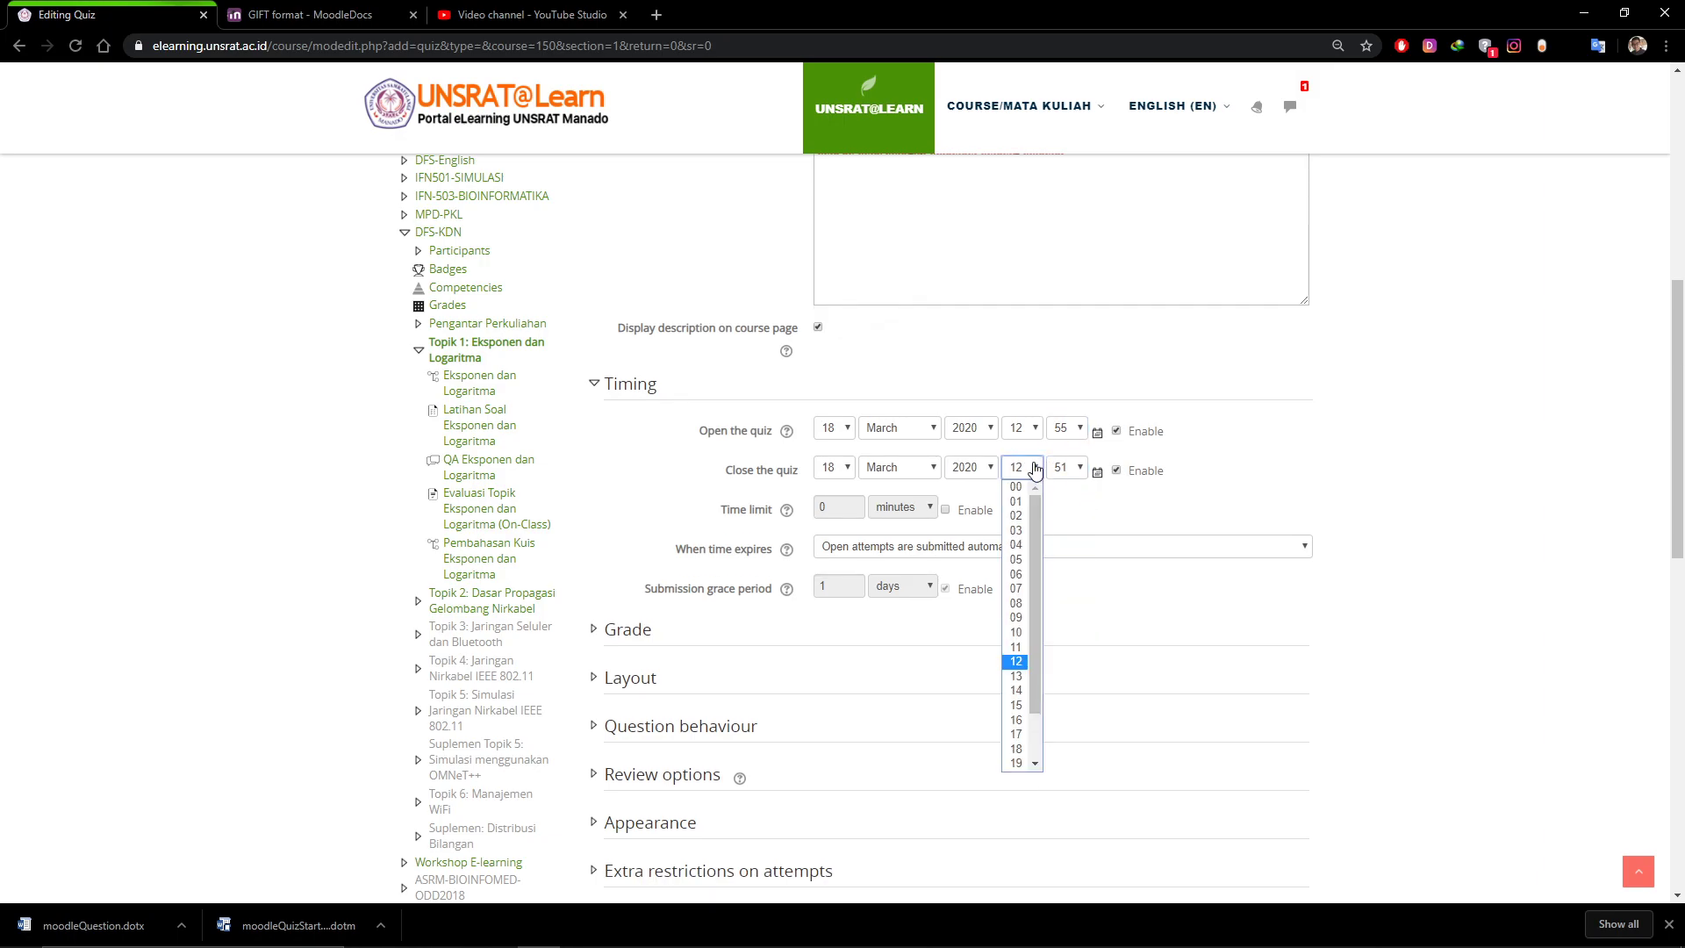
pyautogui.click(1019, 676)
pyautogui.click(1072, 474)
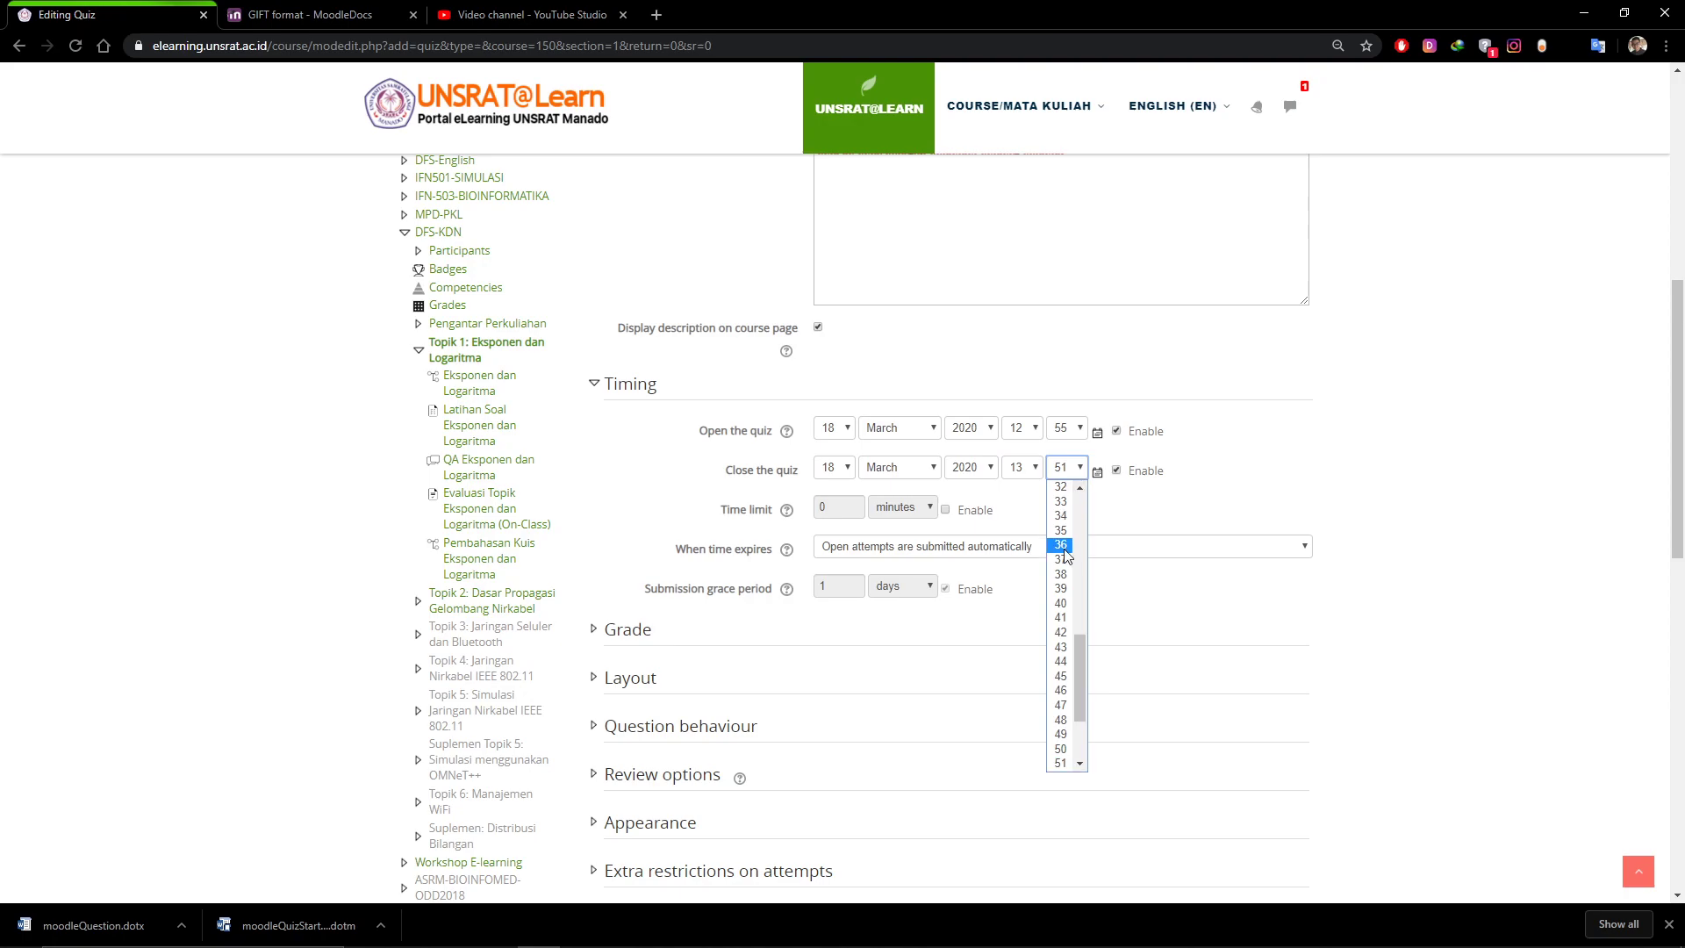
pyautogui.scroll(5, 1064, 556)
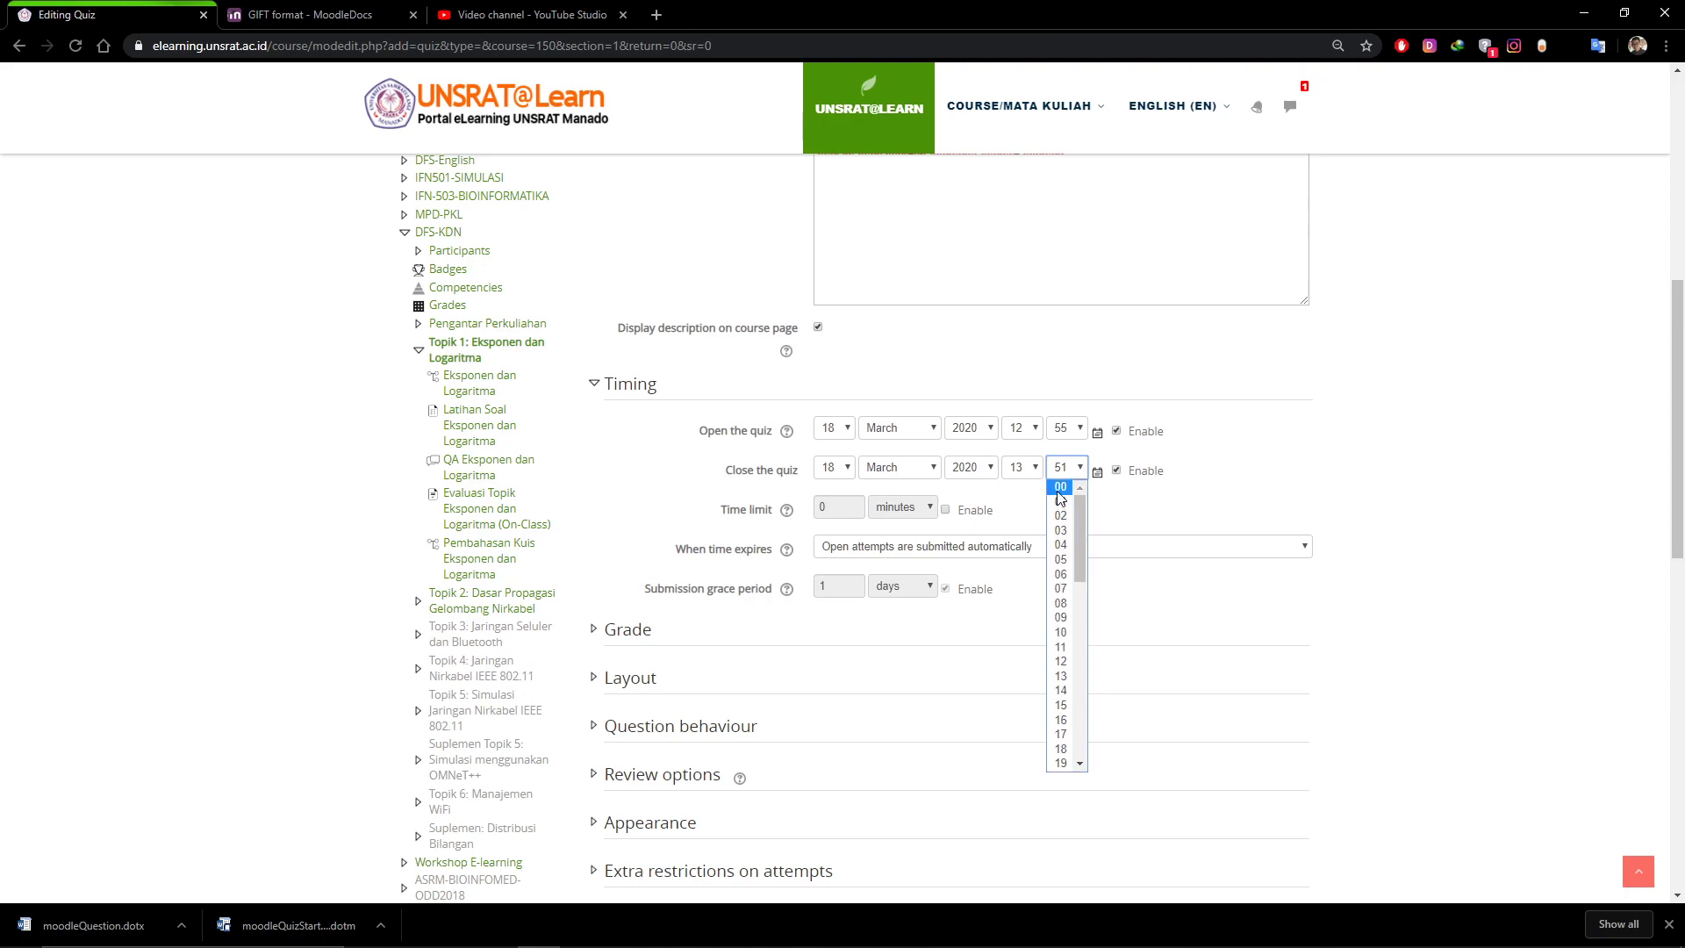
pyautogui.click(1061, 487)
pyautogui.click(1072, 474)
pyautogui.click(1064, 563)
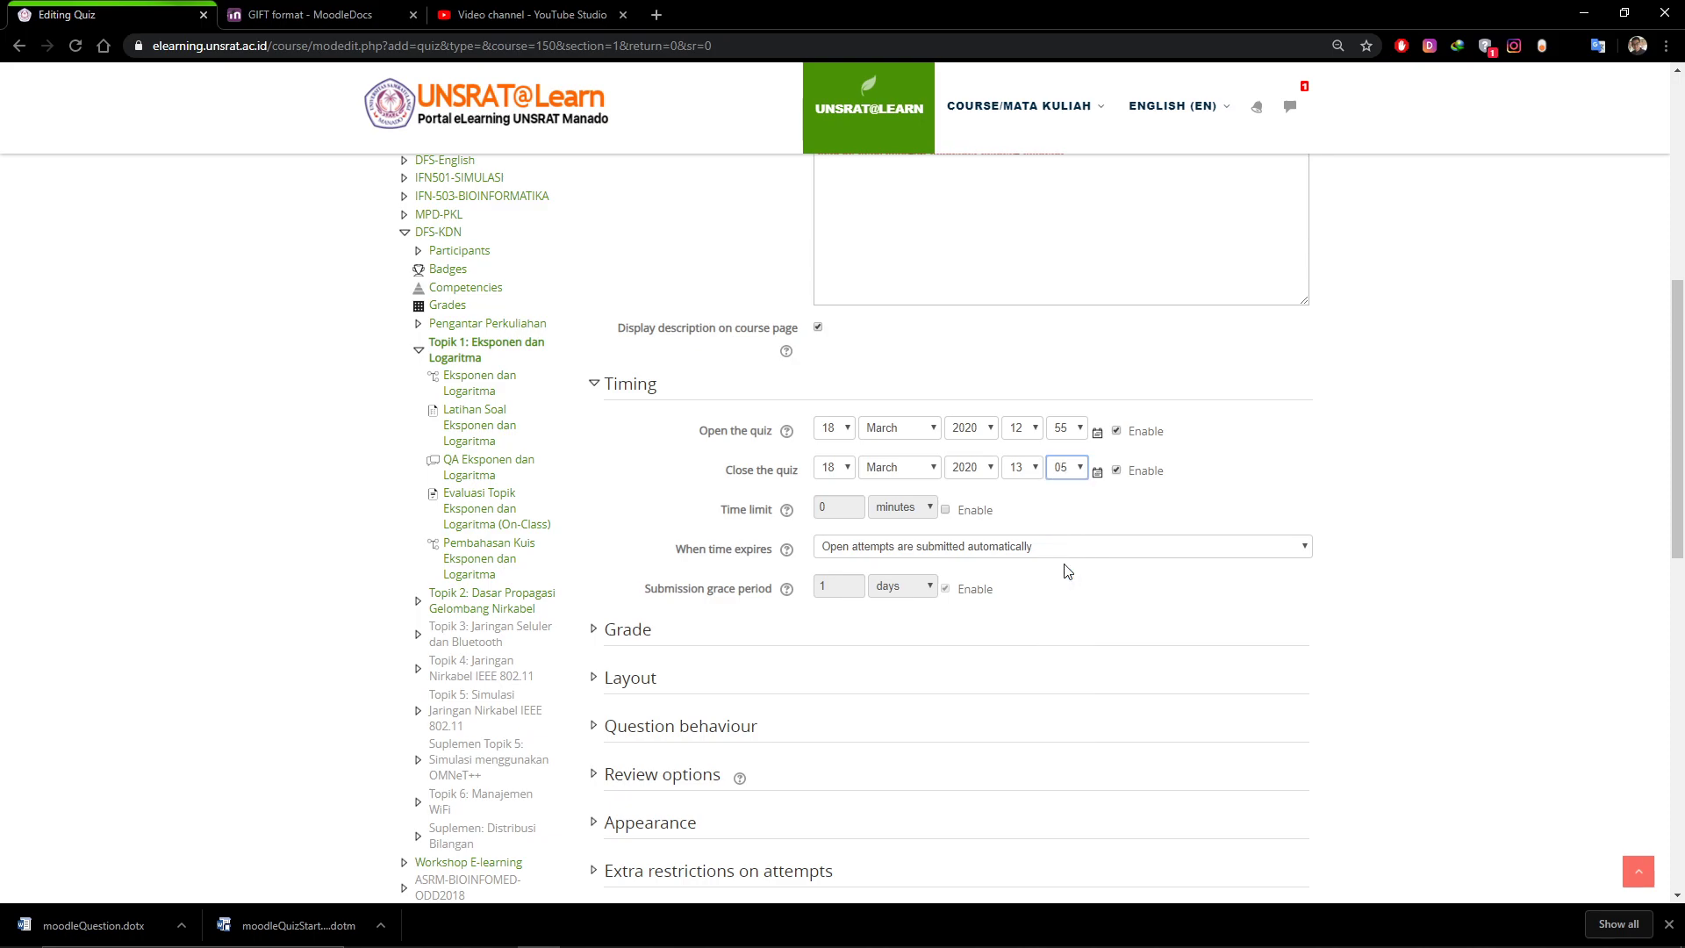
# Enable the quiz's time limit and set it to 5 minutes
pyautogui.click(946, 511)
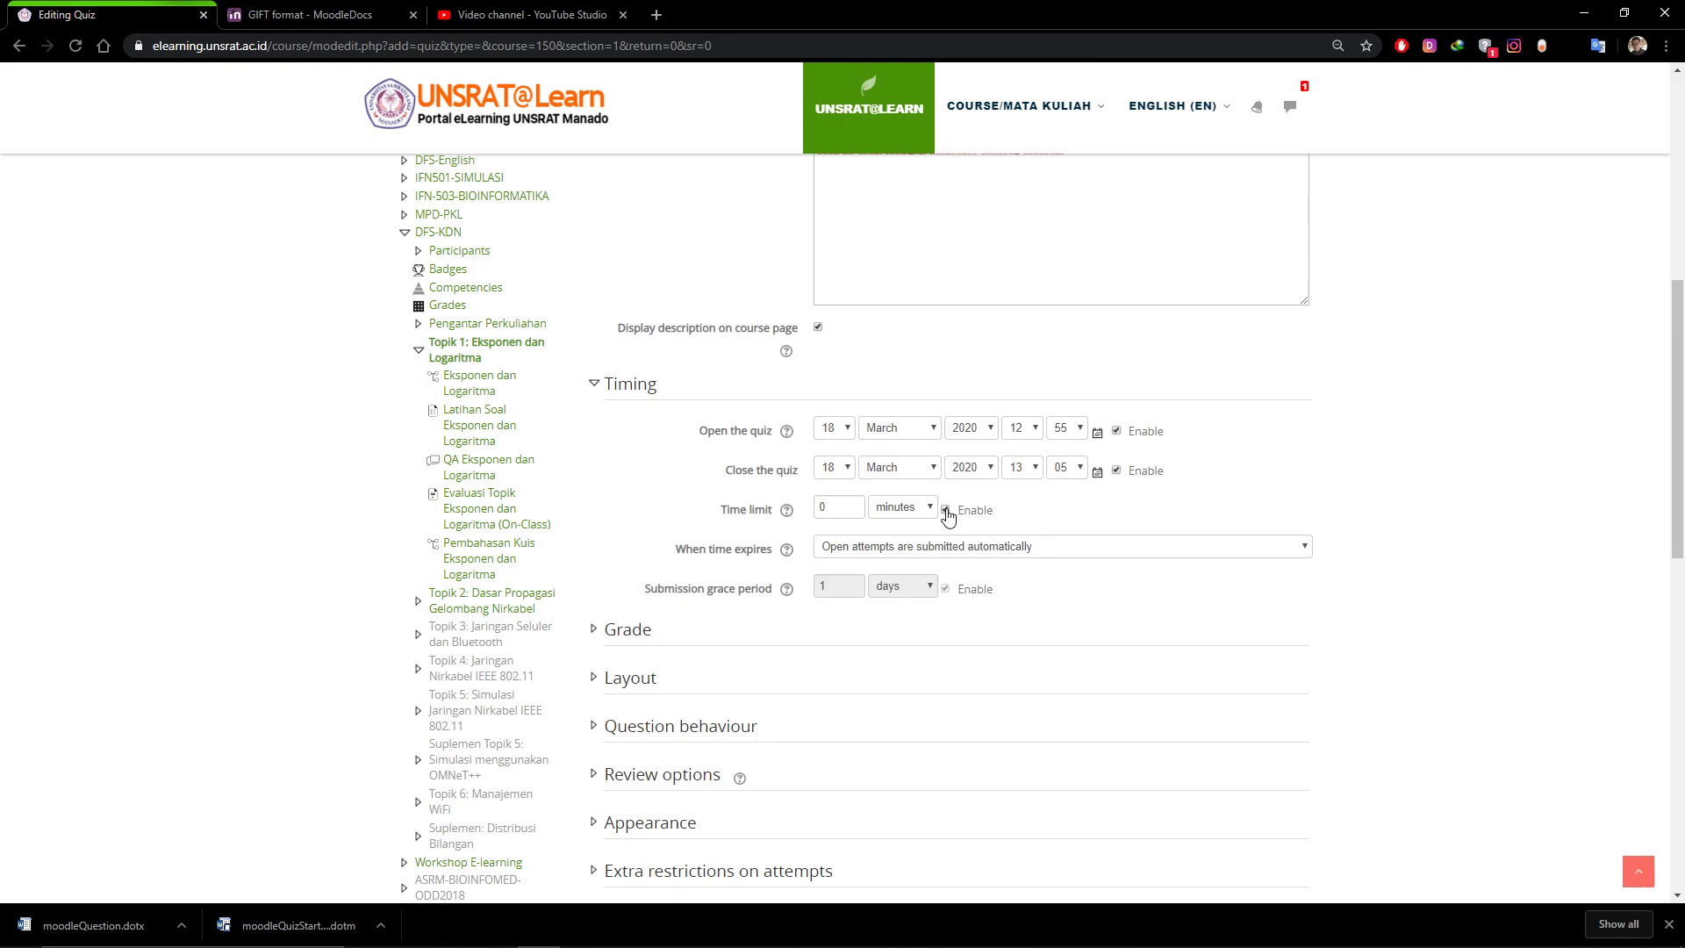
pyautogui.moveTo(854, 508); pyautogui.dragTo(764, 499)
pyautogui.write('5')
# Review the choices for when time expires, keeping "Open attempts are submitted automatically"
pyautogui.scroll(-3, 1103, 576)
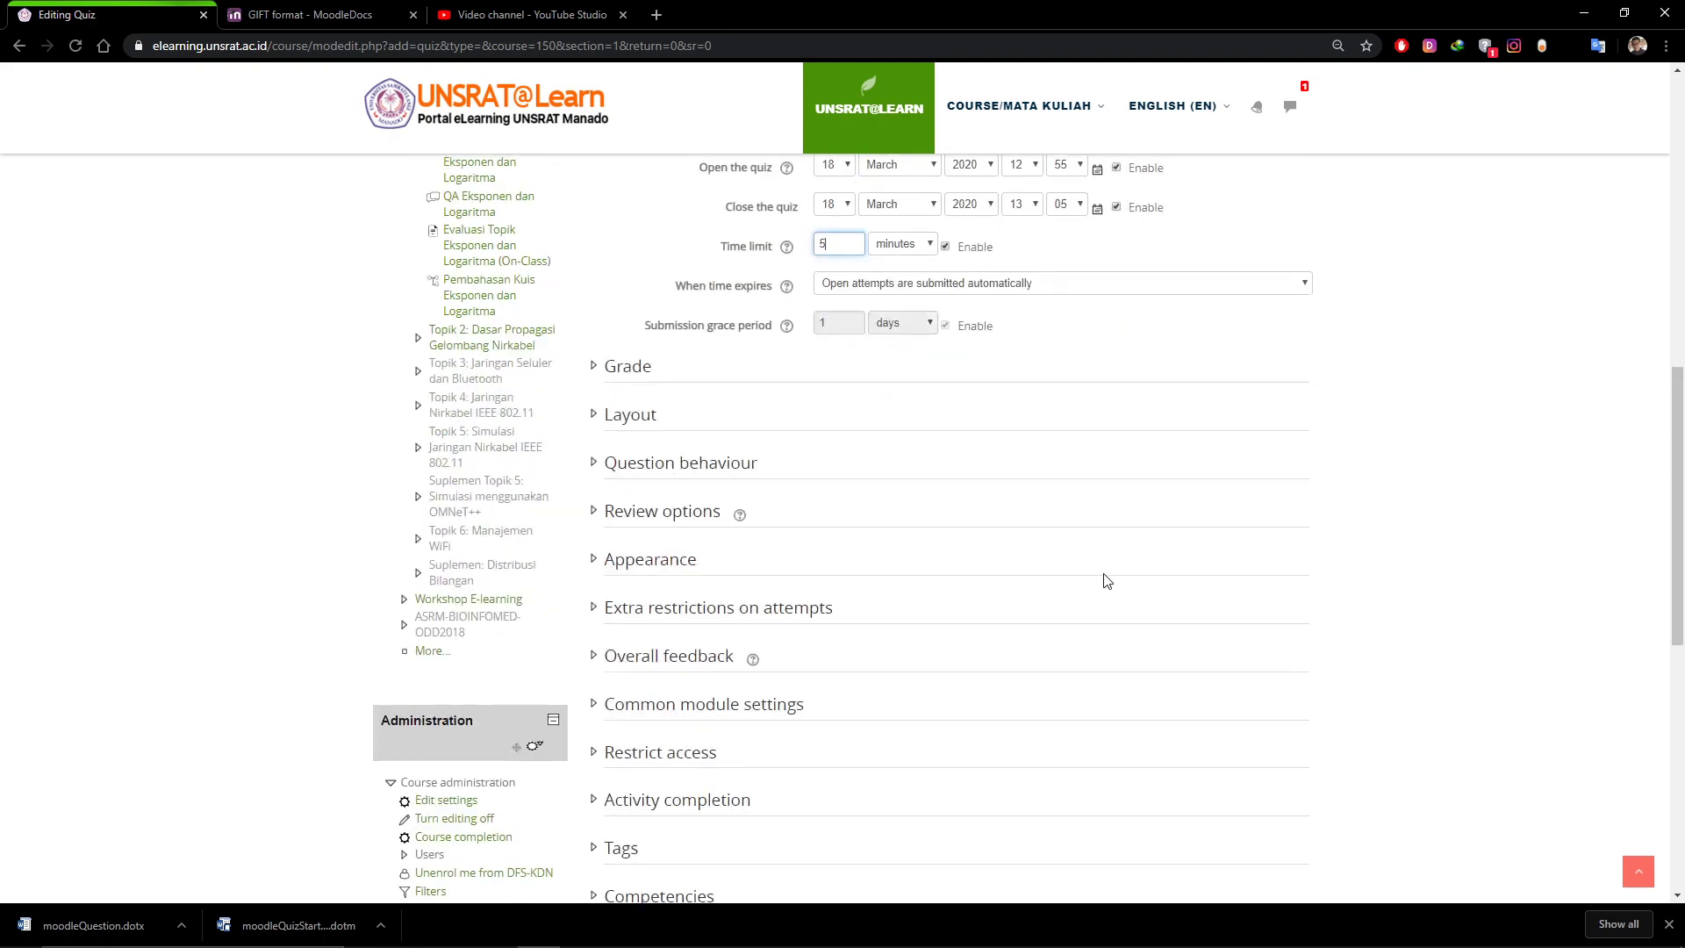
pyautogui.scroll(2, 942, 535)
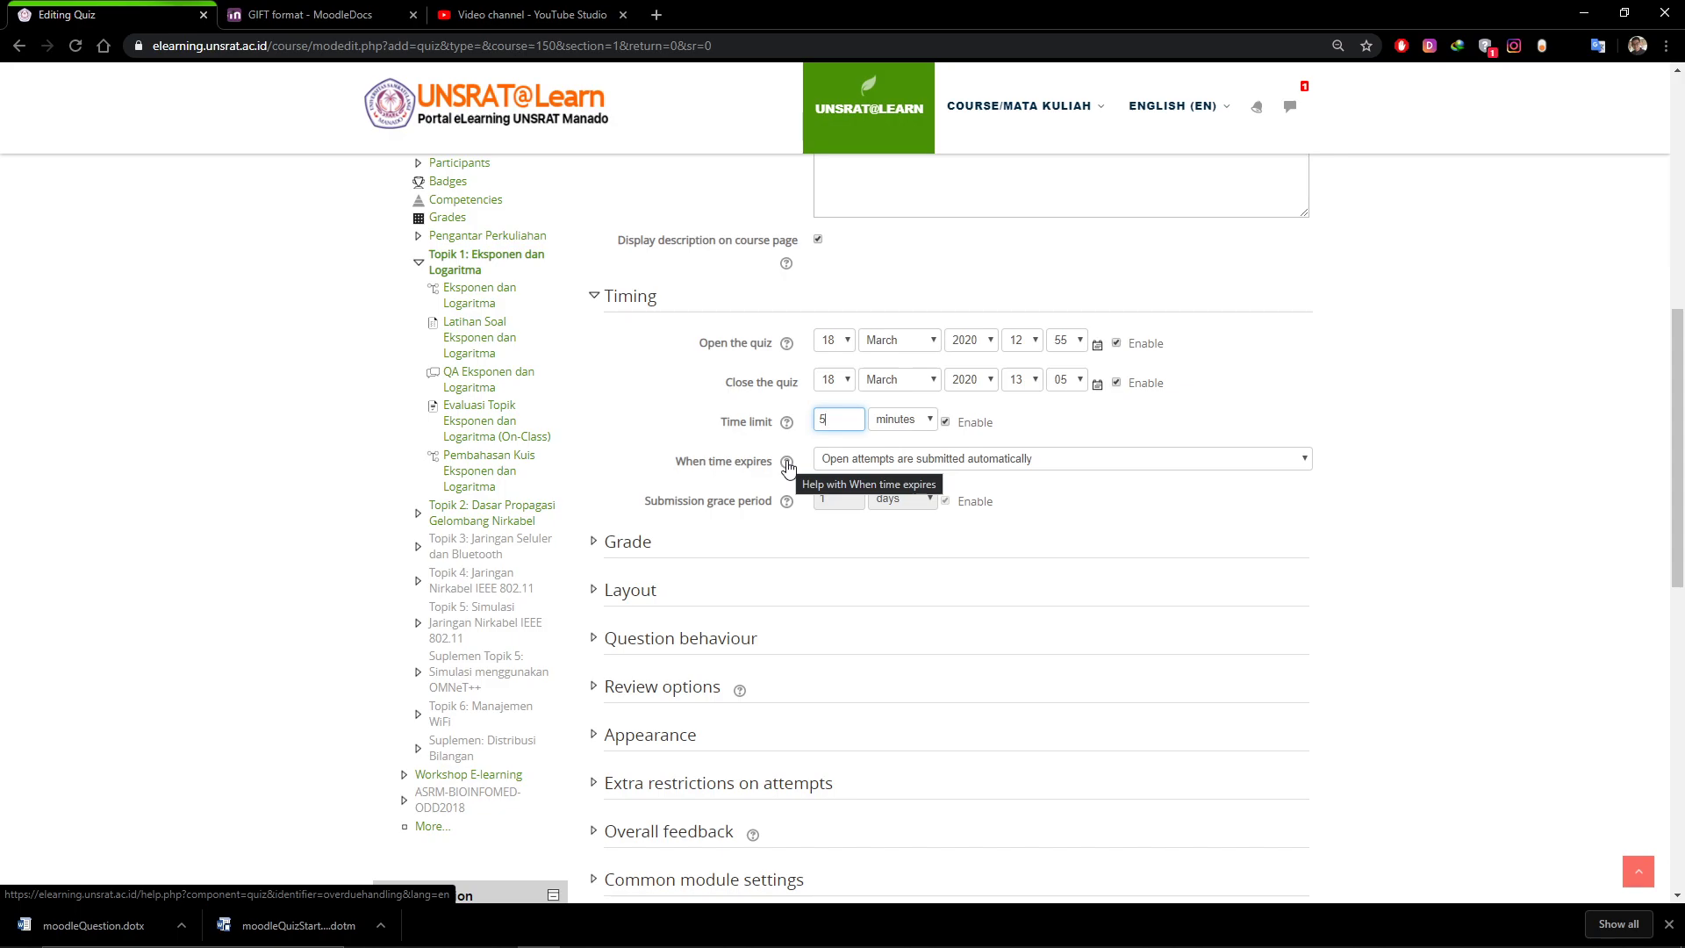
pyautogui.click(928, 461)
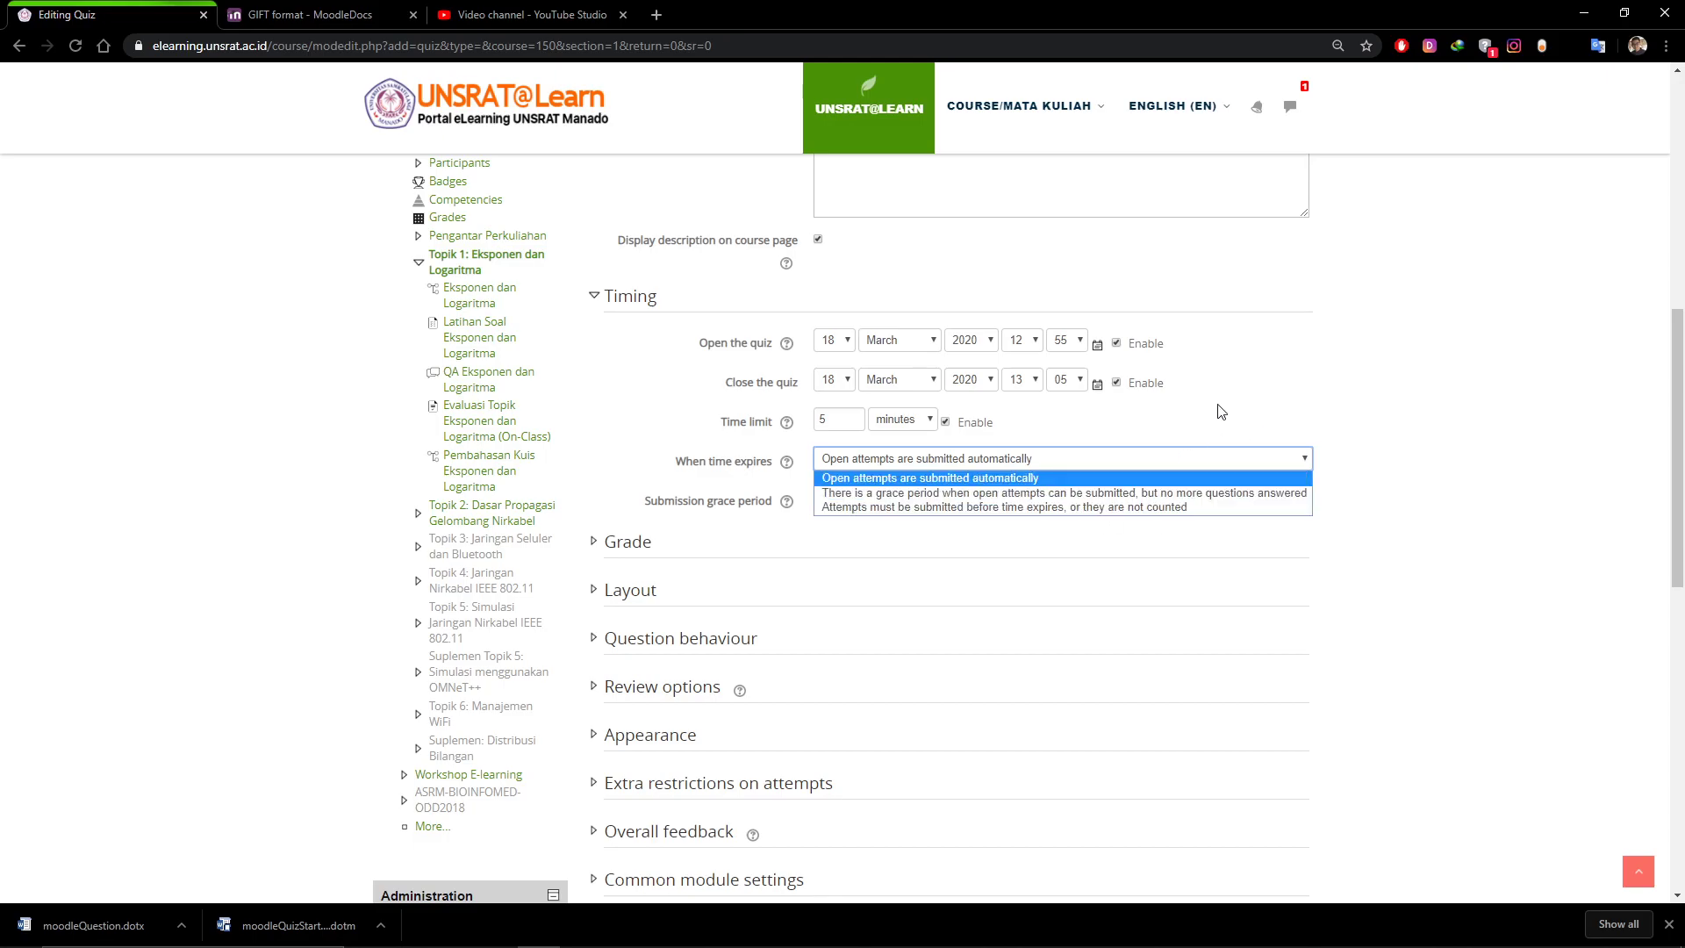
pyautogui.click(995, 483)
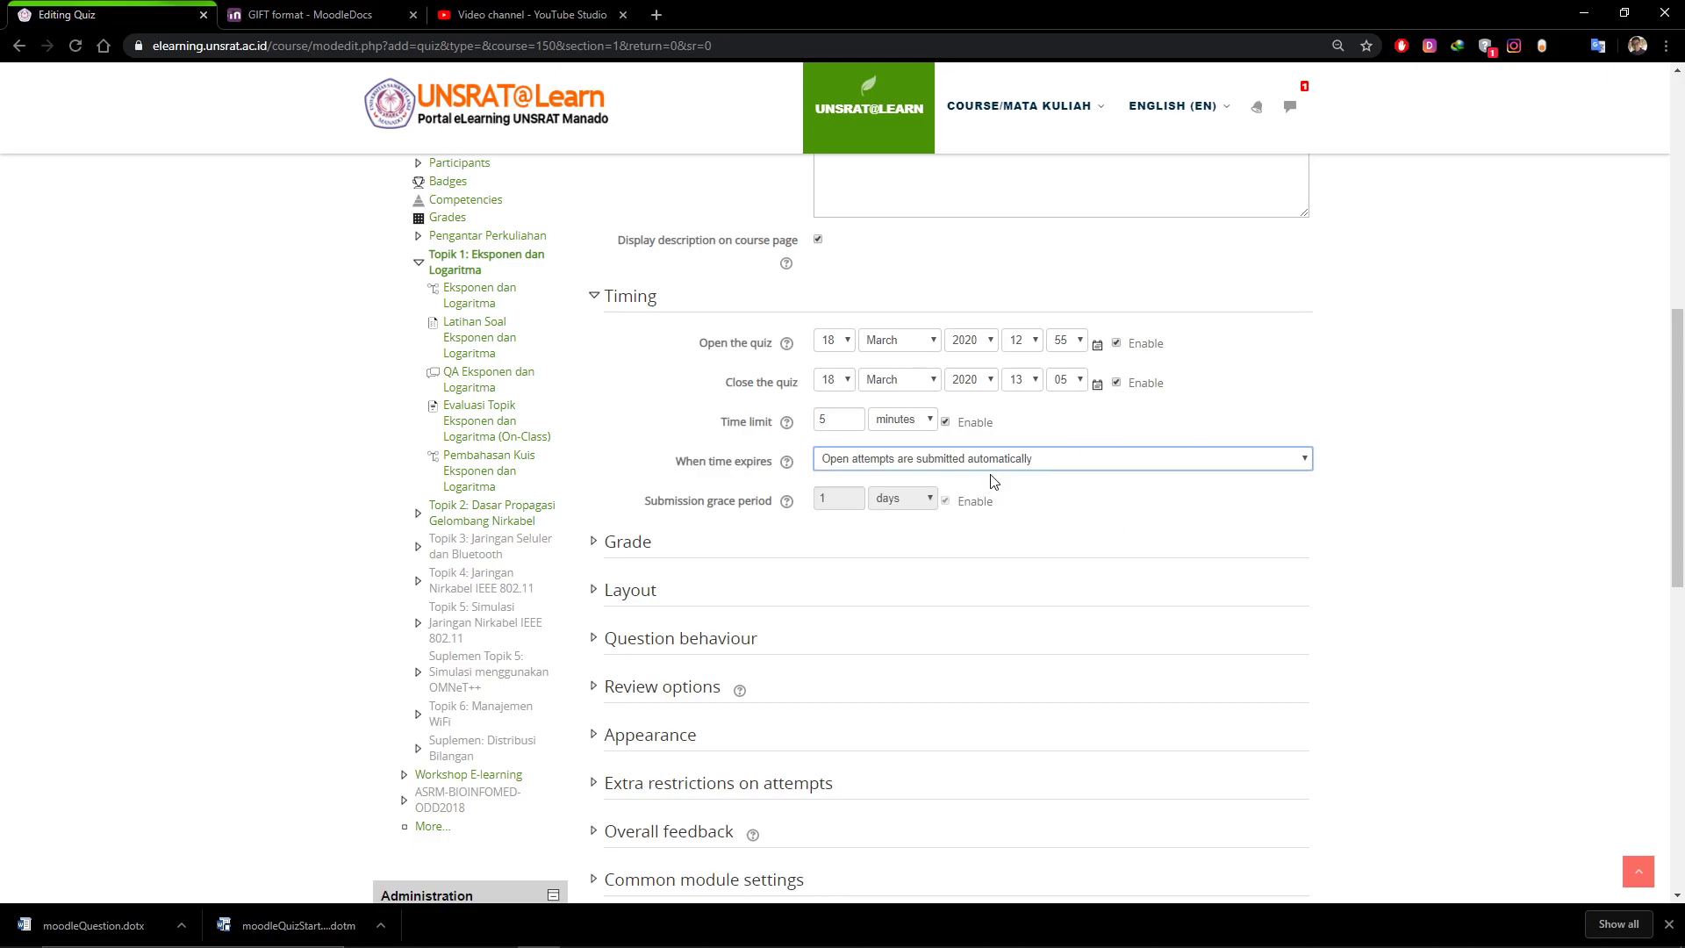
pyautogui.scroll(-1, 992, 483)
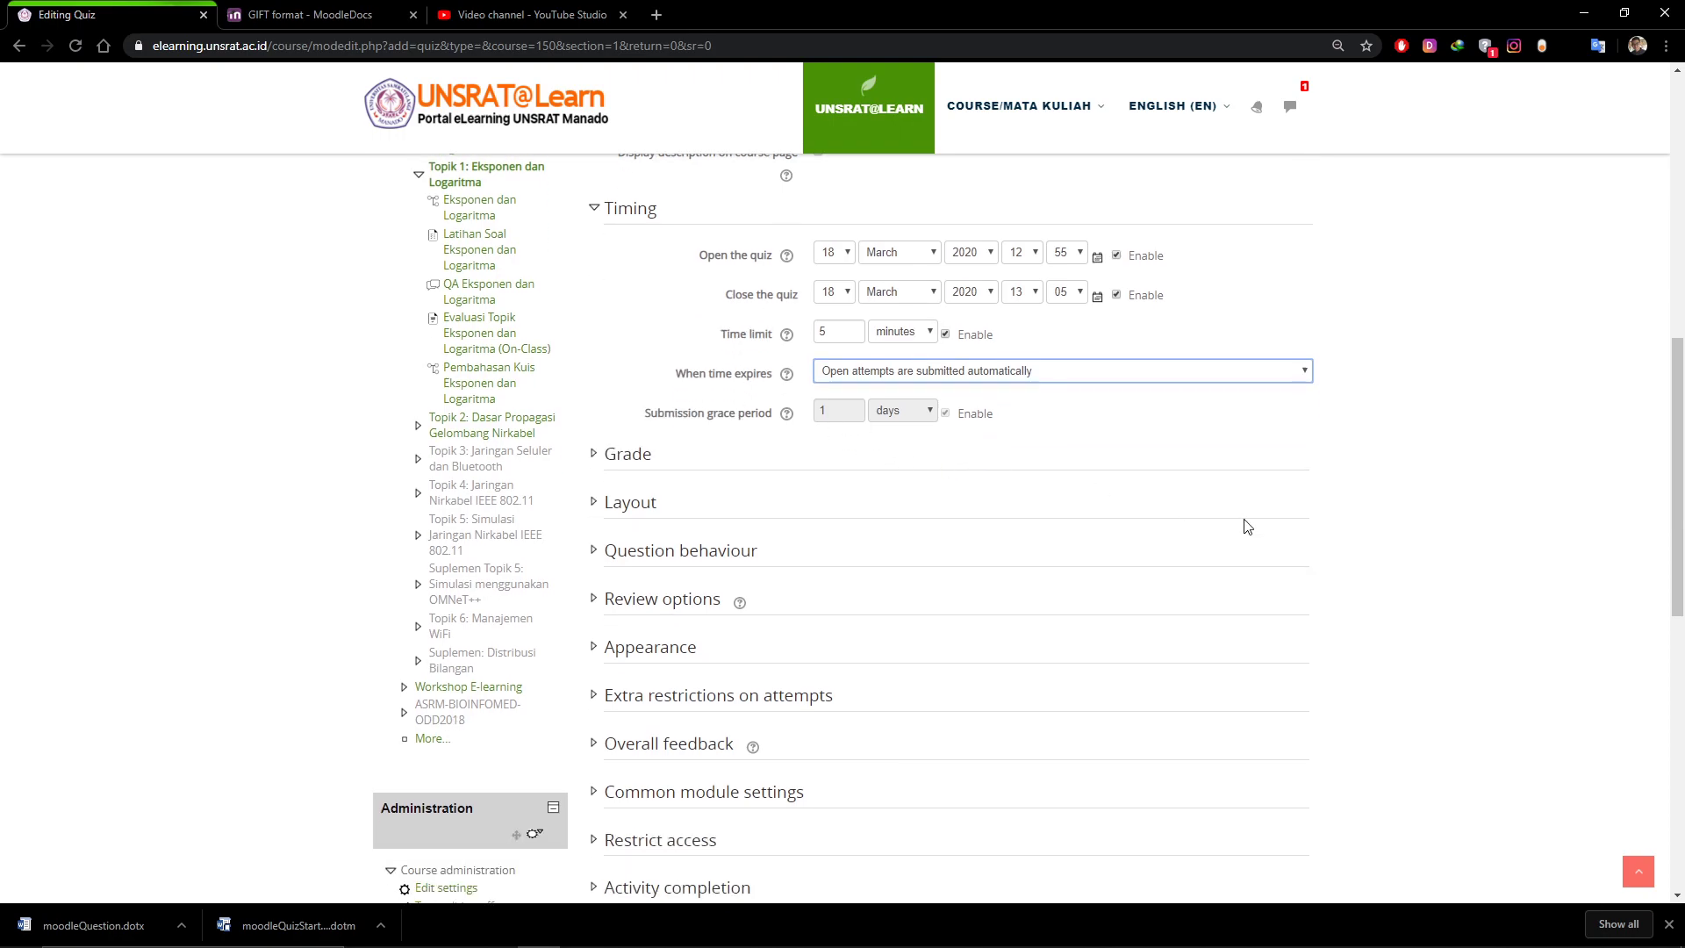
pyautogui.click(963, 376)
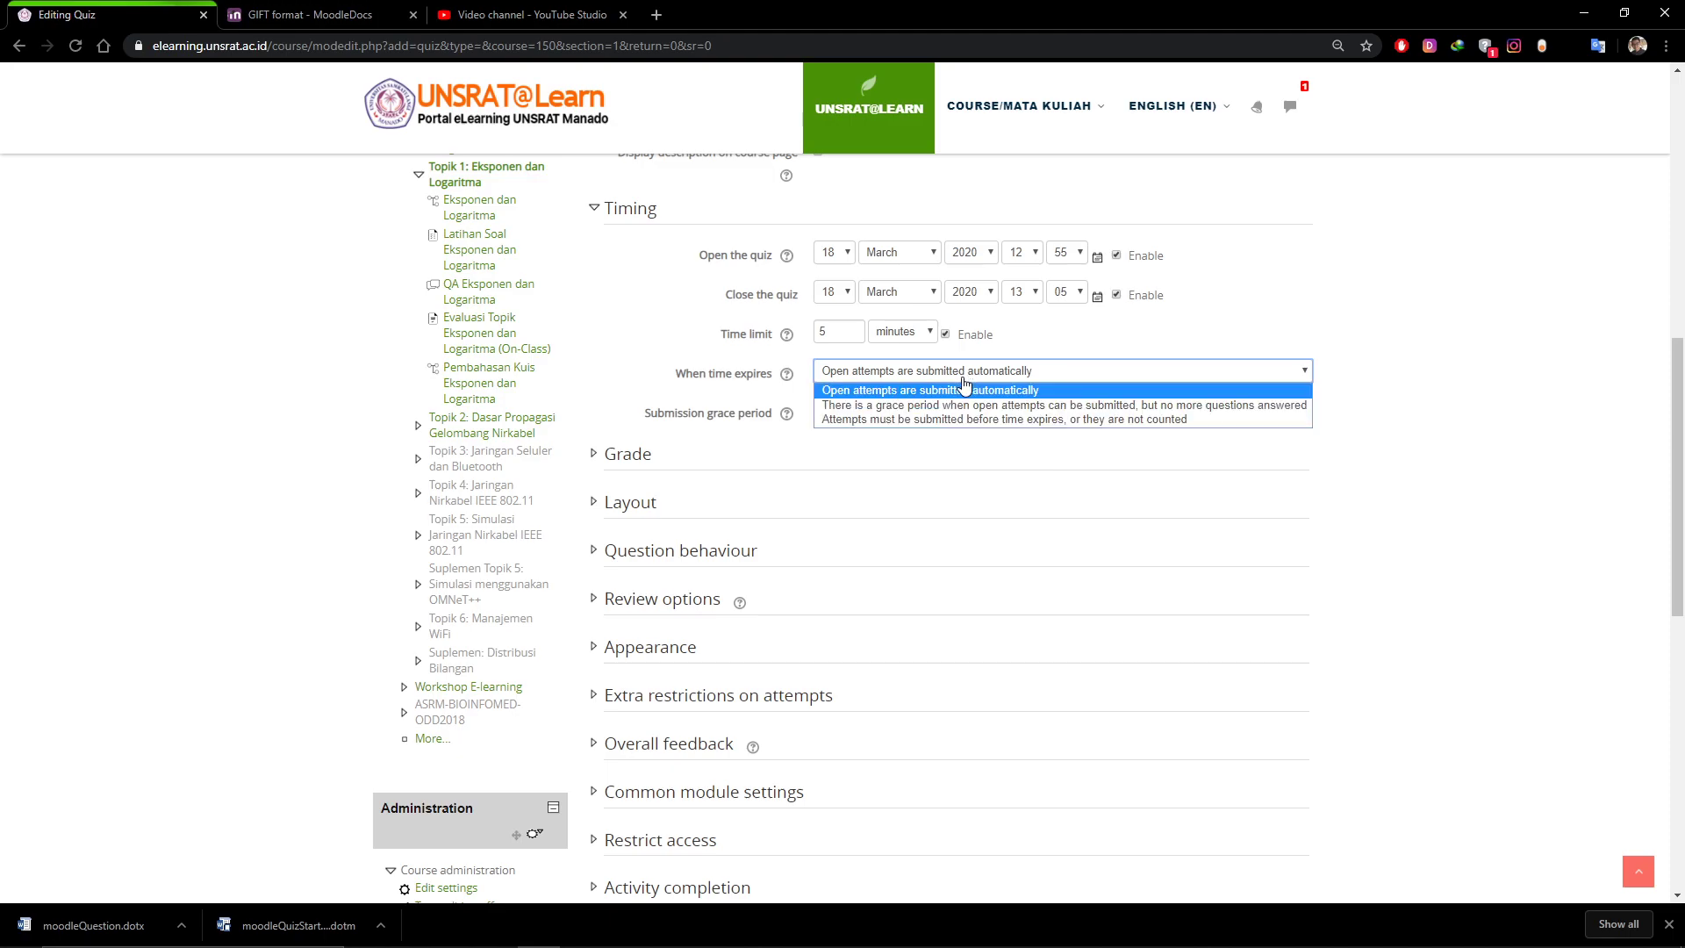
pyautogui.click(919, 472)
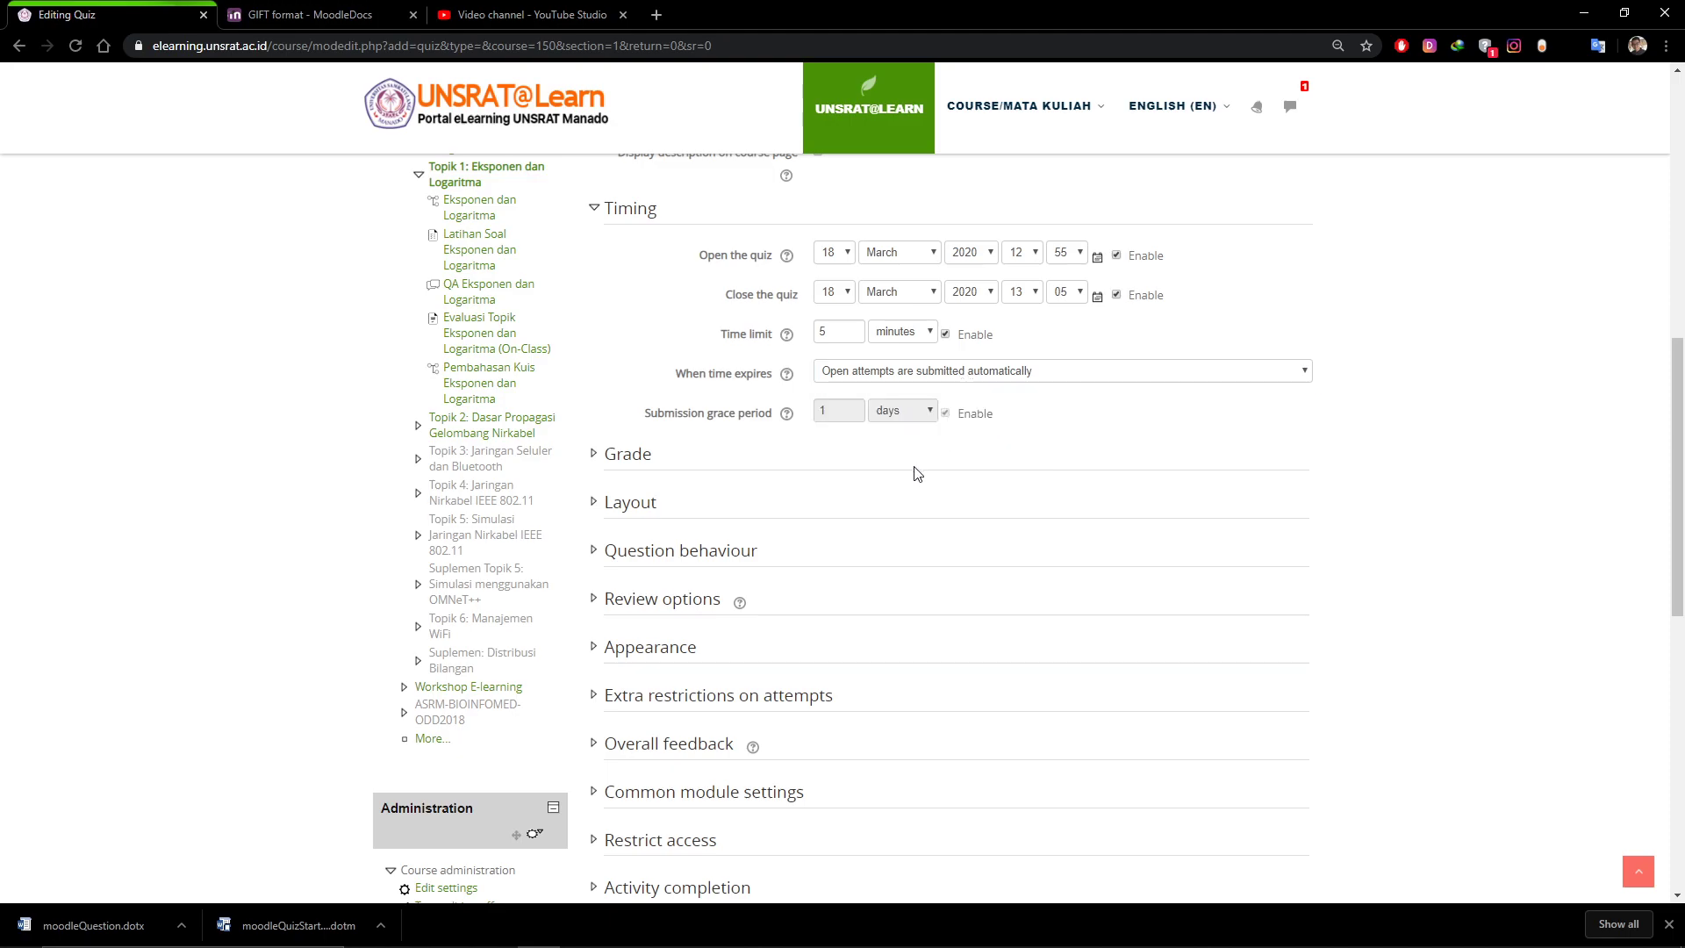
# Expand the quiz's Grade settings and review the available grade categories, leaving the grade to pass empty
pyautogui.click(642, 457)
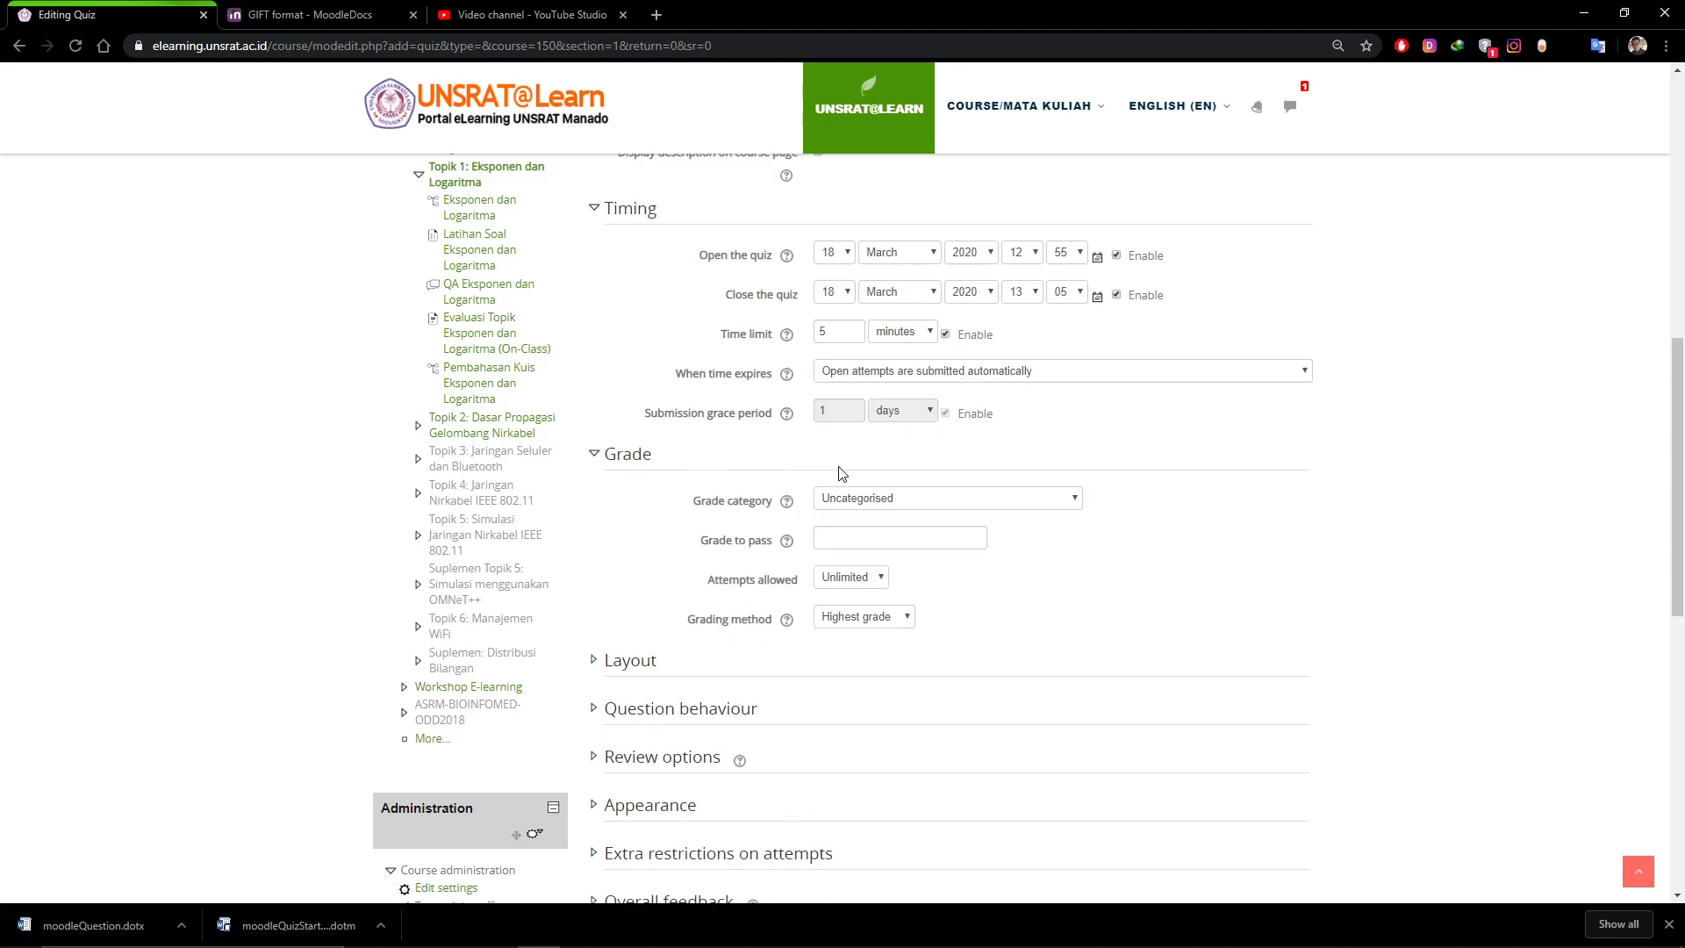
pyautogui.click(848, 499)
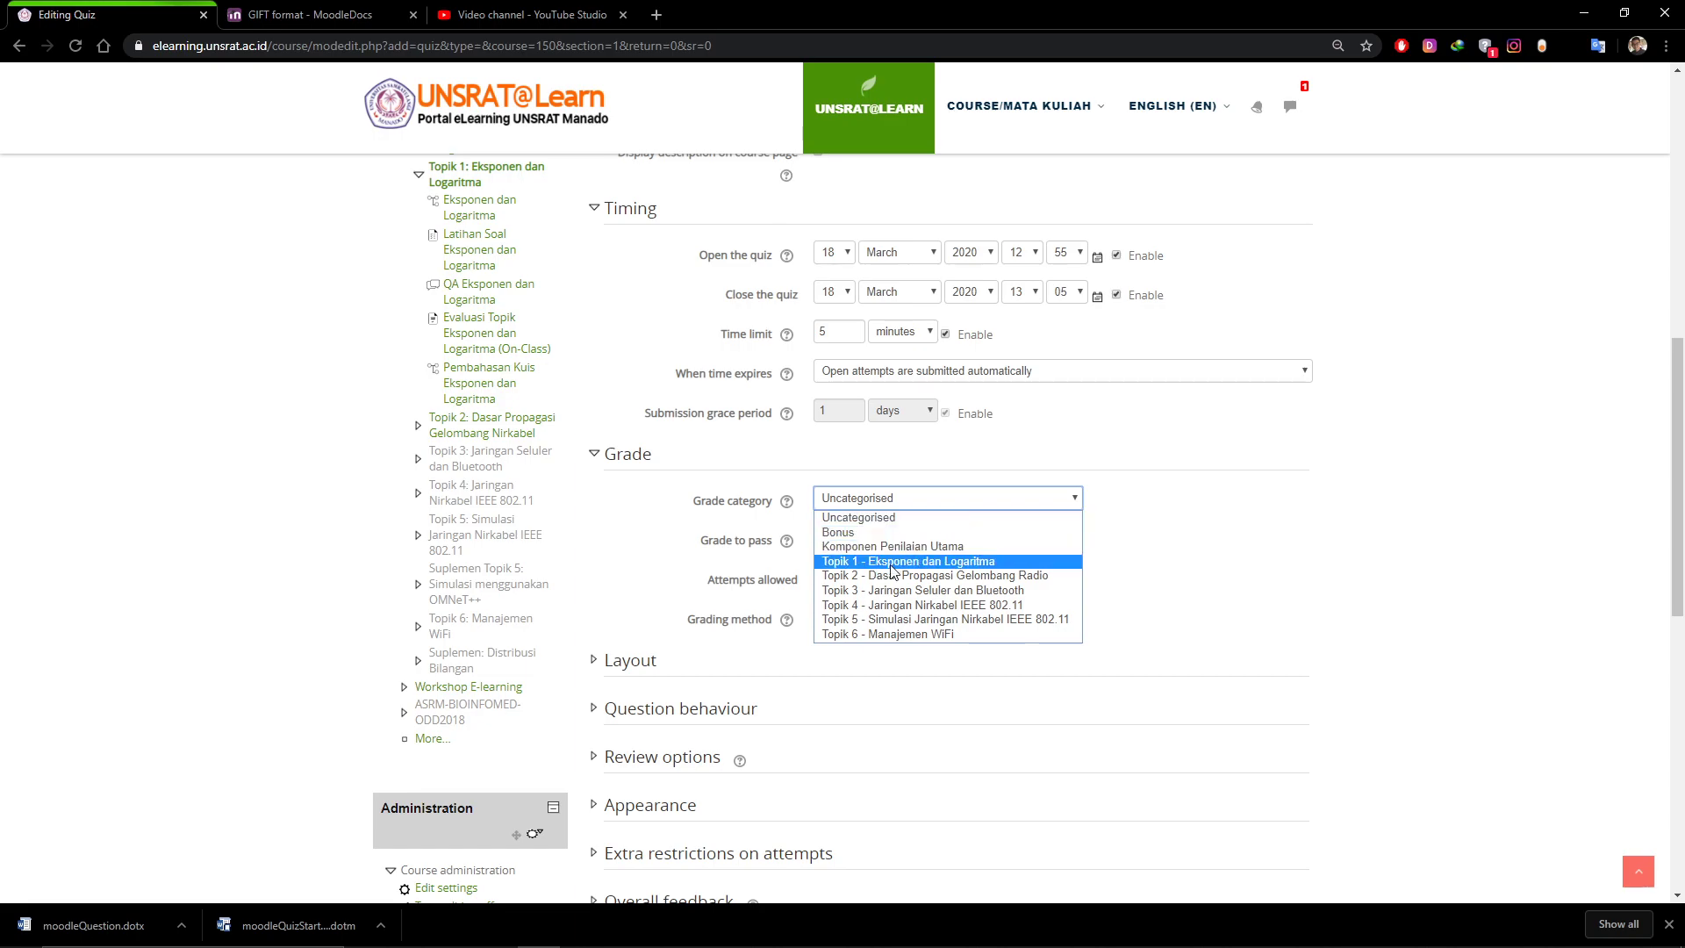
pyautogui.click(1250, 540)
pyautogui.click(904, 533)
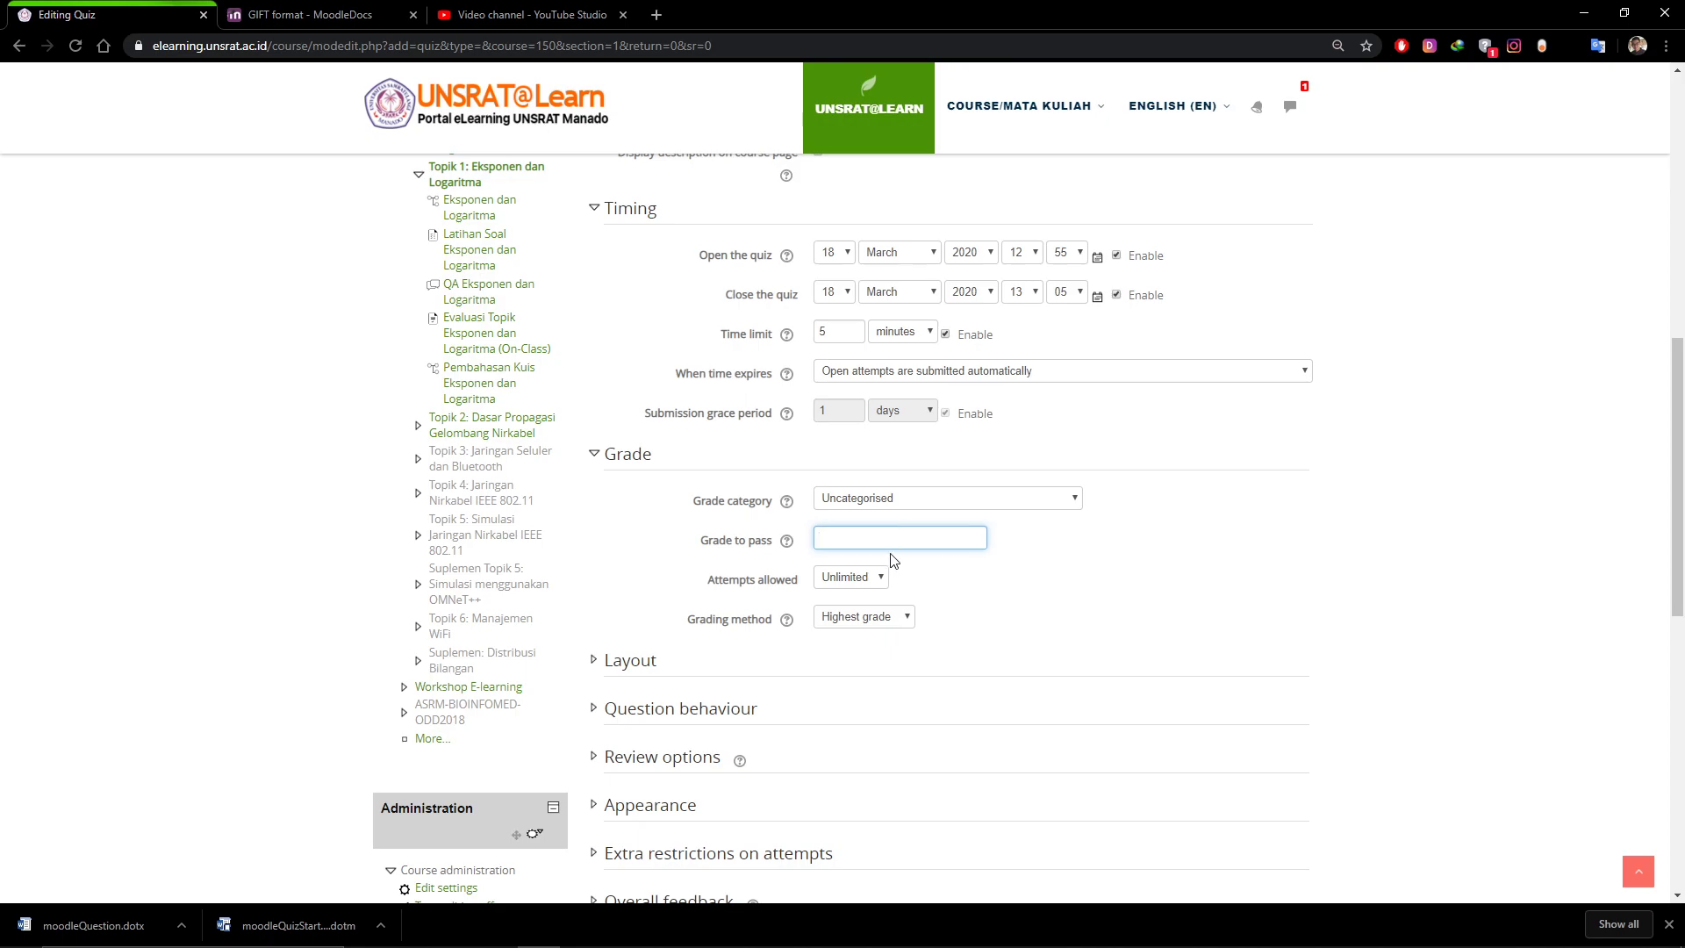
# Allow 3 attempts for the quiz, with "Highest grade" as the grading method
pyautogui.click(882, 581)
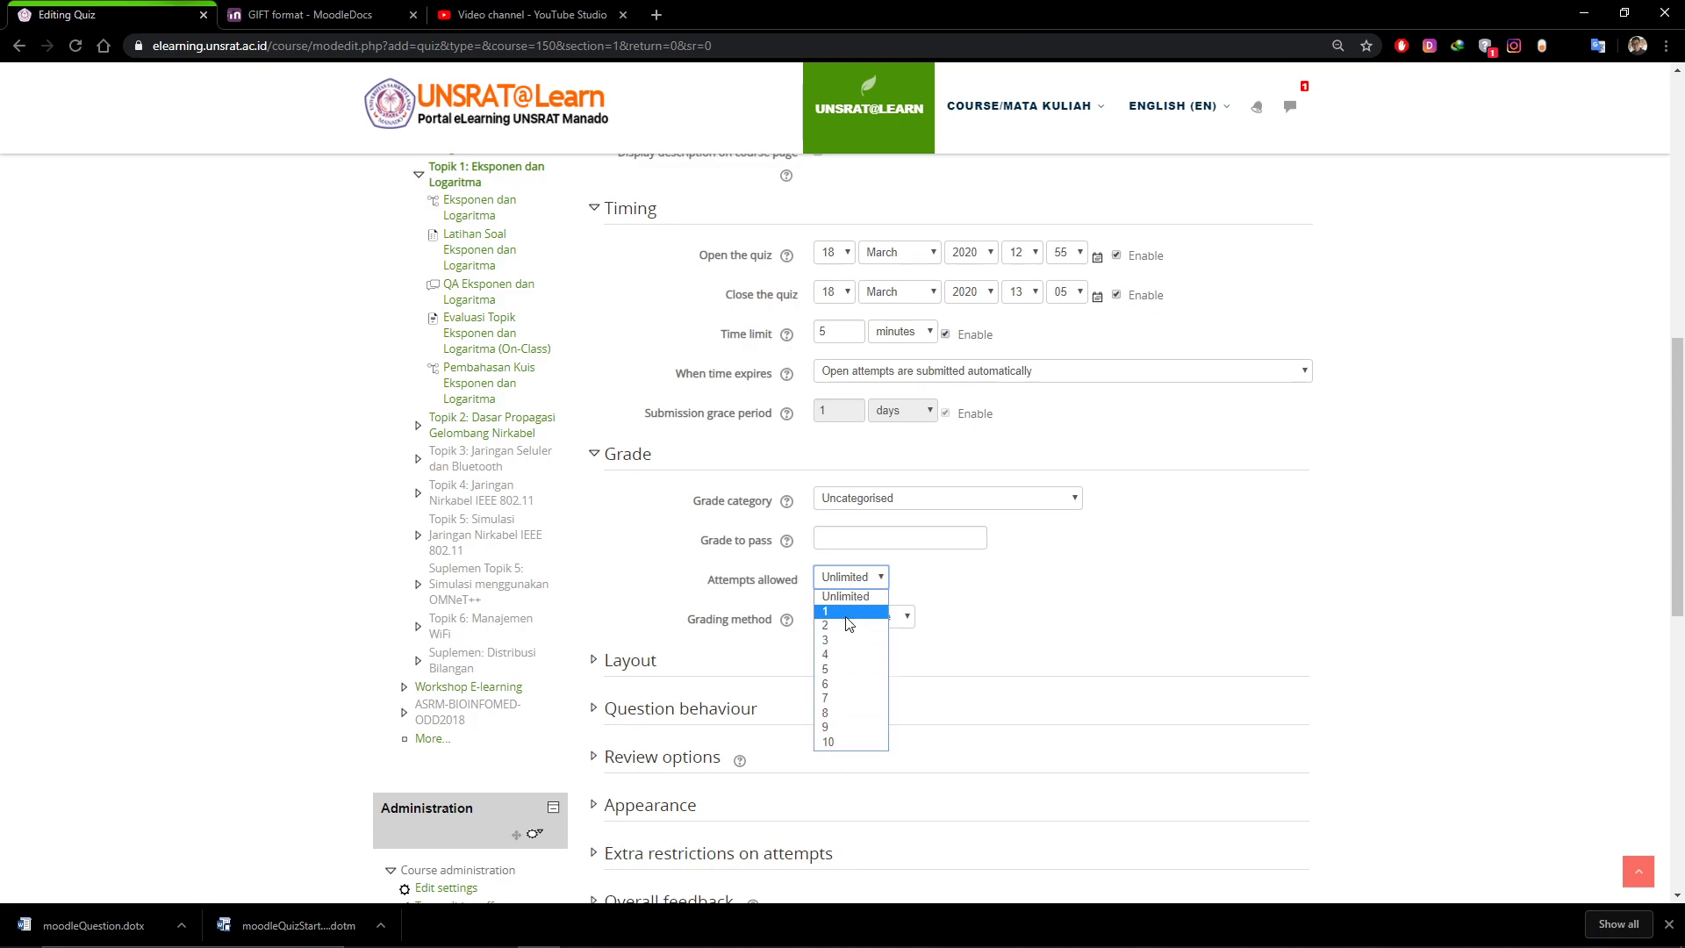
pyautogui.click(847, 646)
pyautogui.scroll(-2, 959, 621)
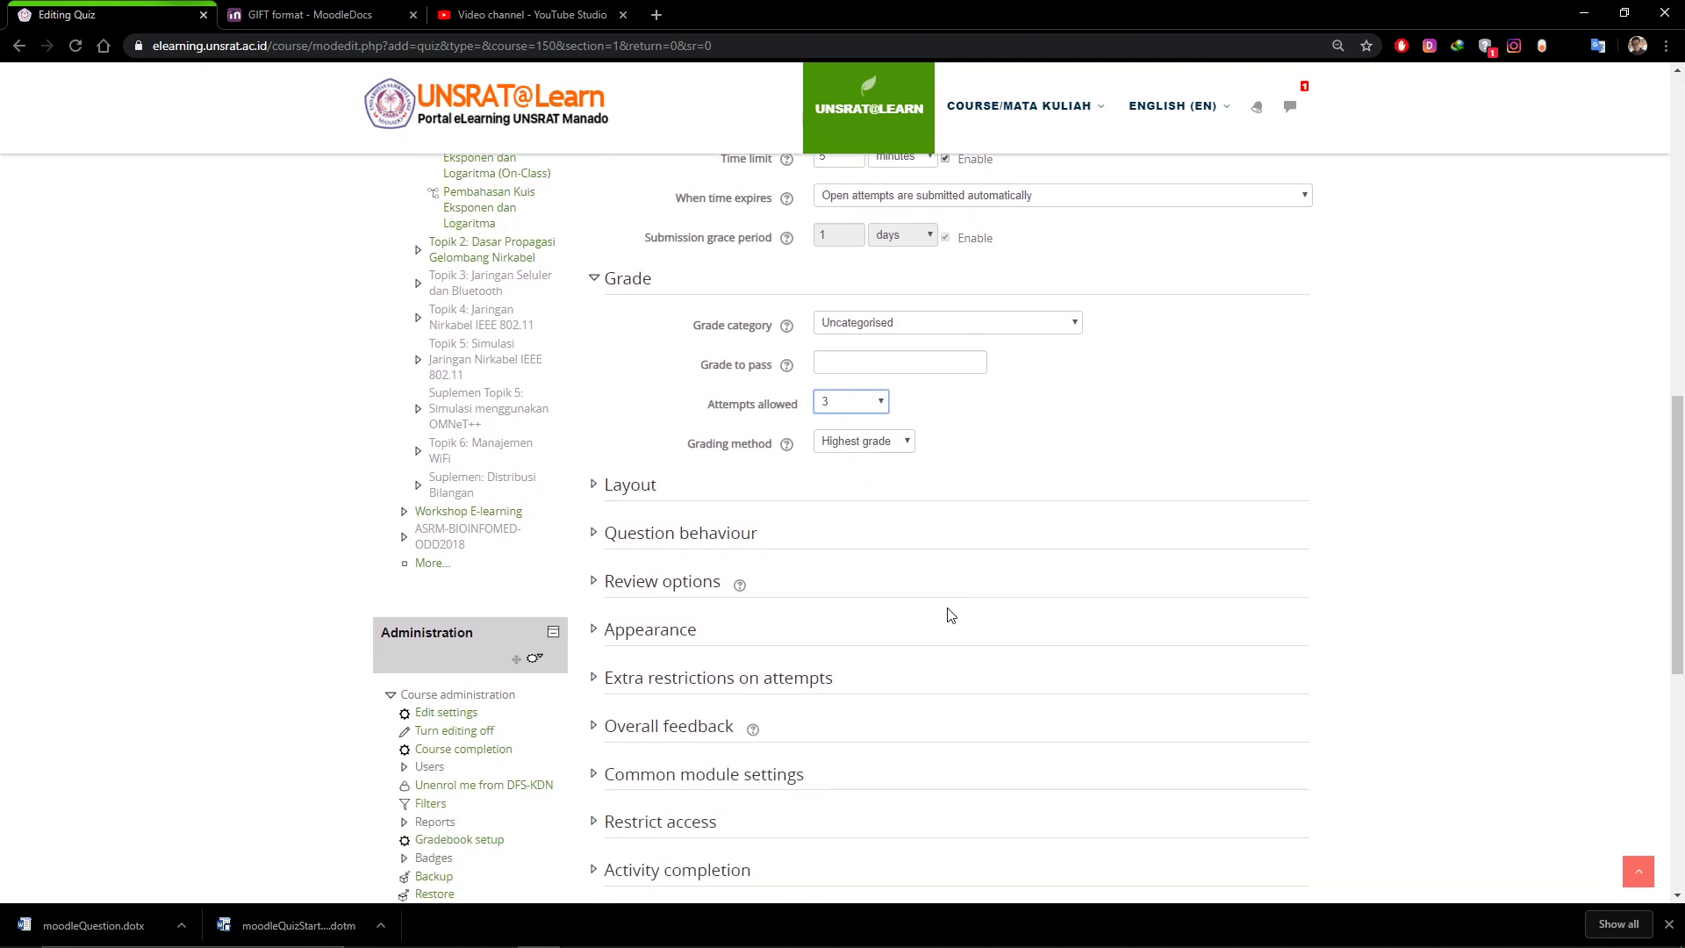
pyautogui.click(858, 446)
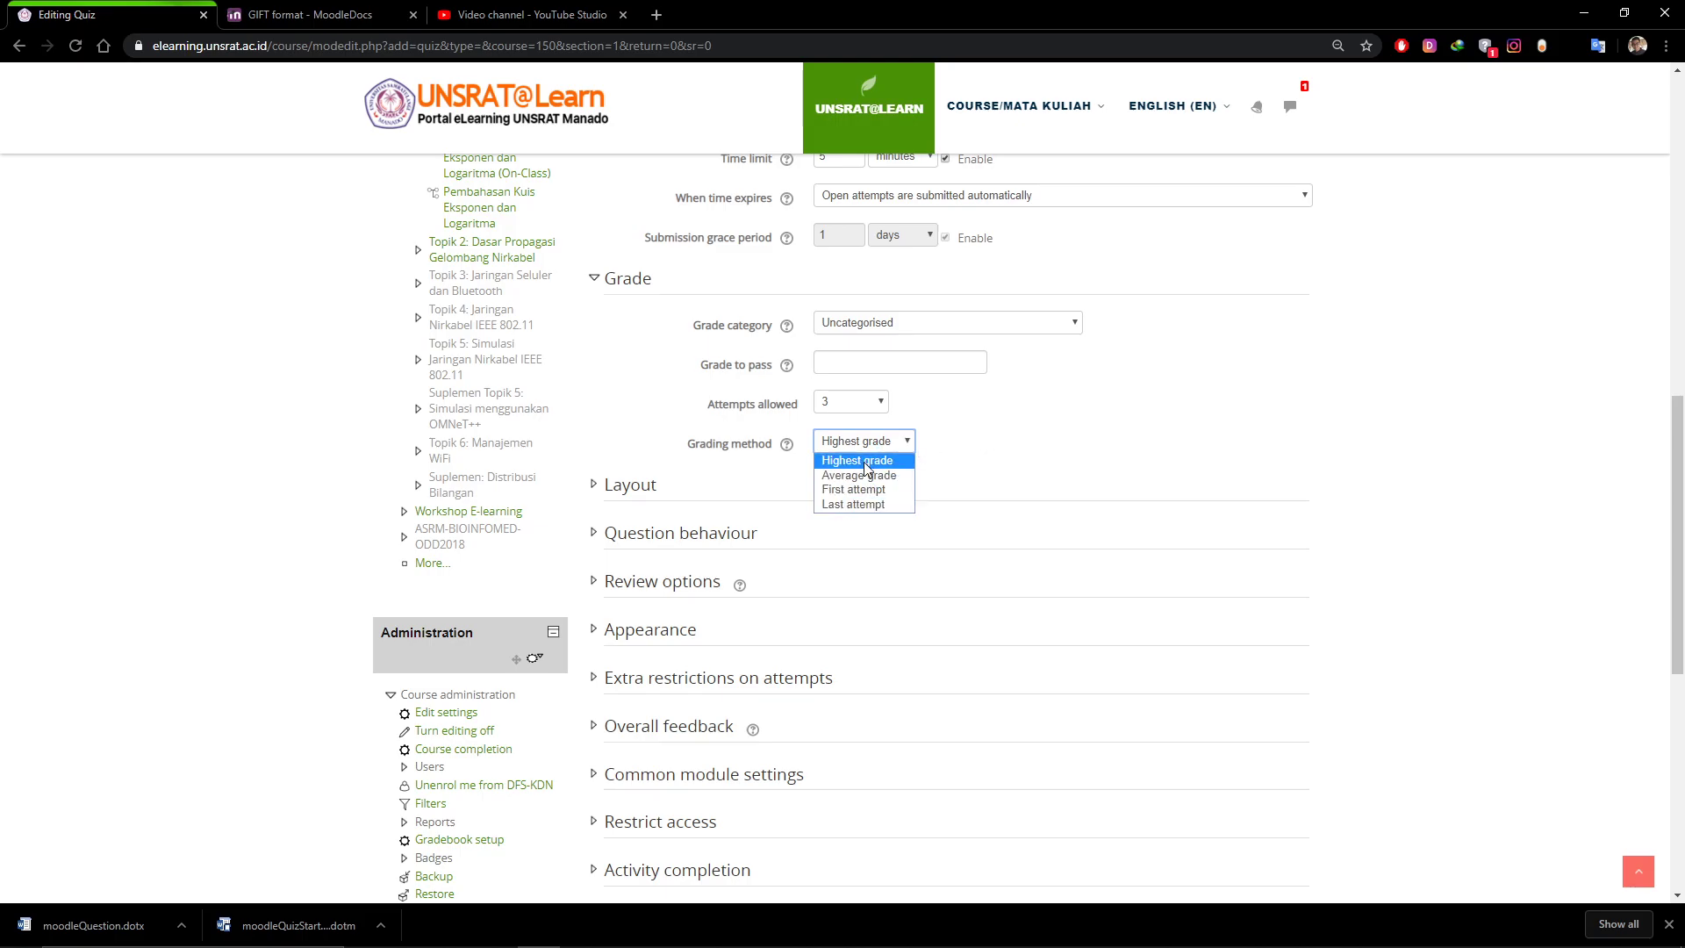
pyautogui.click(865, 463)
# Expand the Layout settings and set new page to "Never, all questions on one page"
pyautogui.click(604, 485)
pyautogui.scroll(-2, 959, 607)
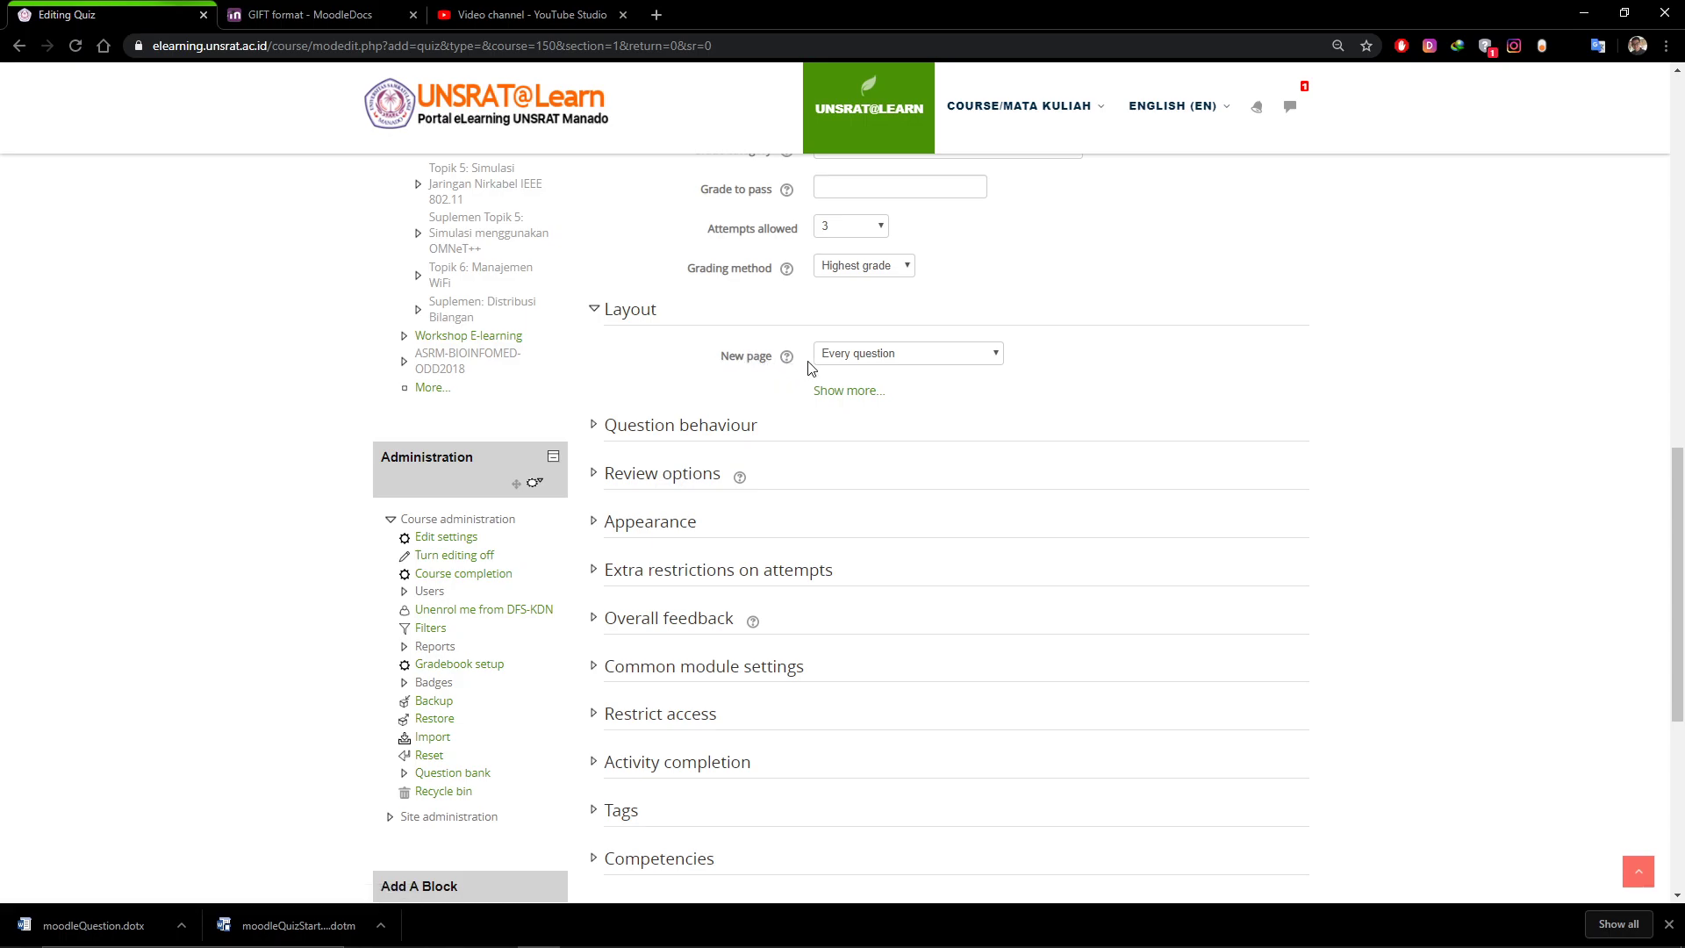
pyautogui.click(880, 357)
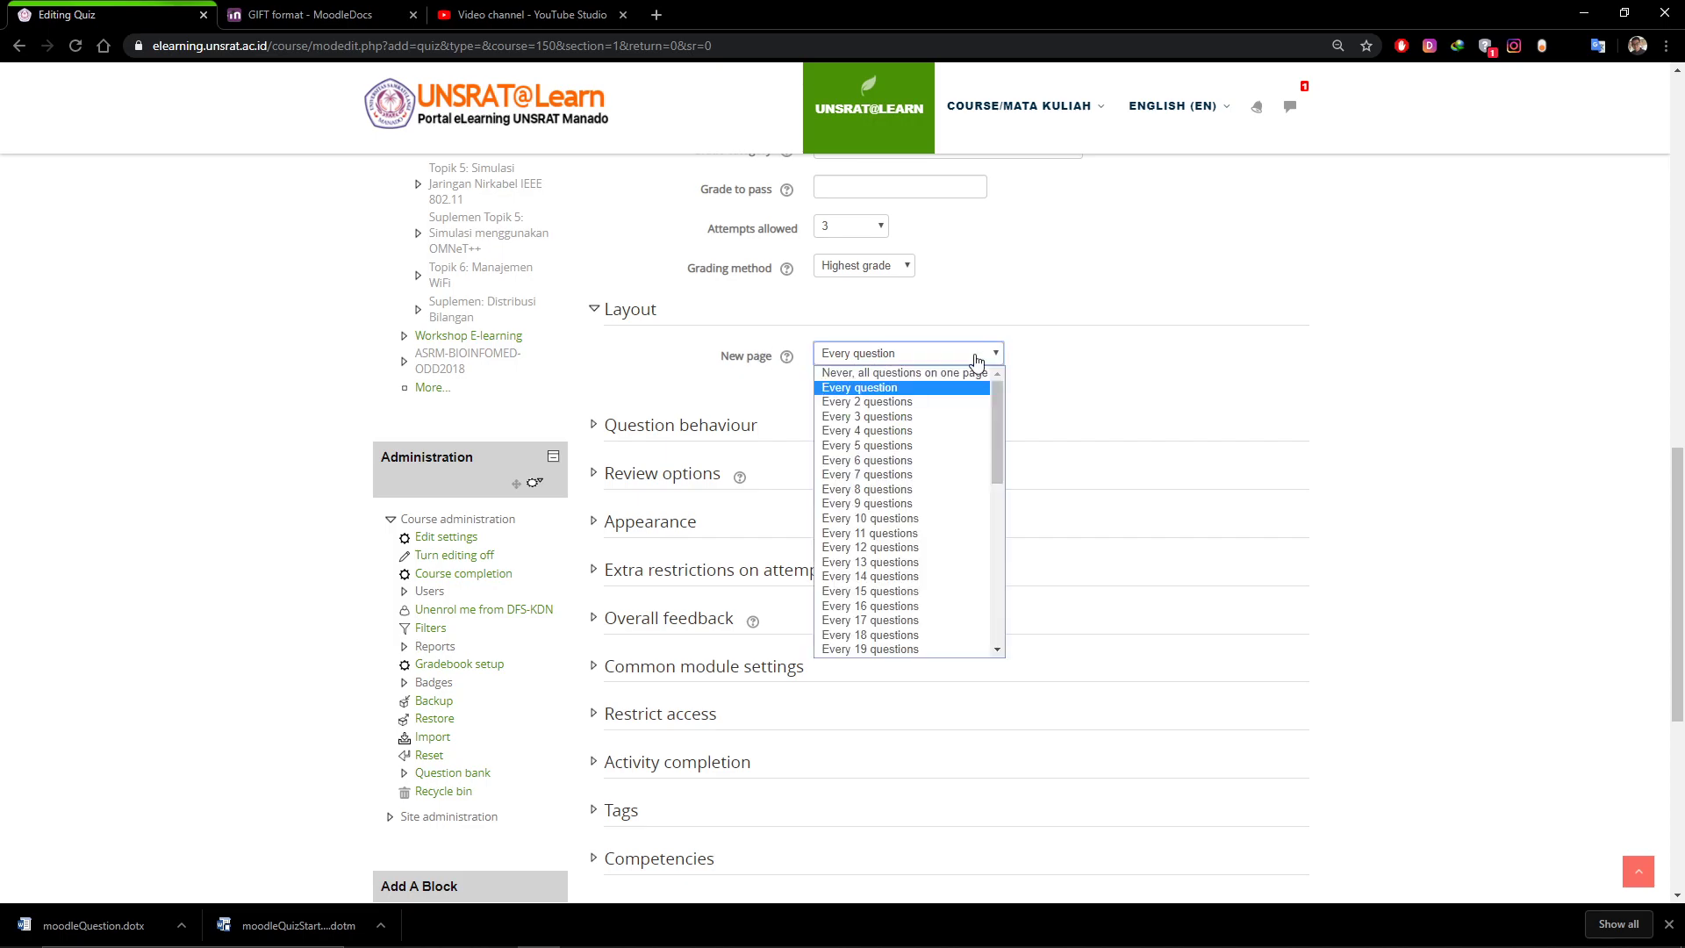
pyautogui.click(913, 373)
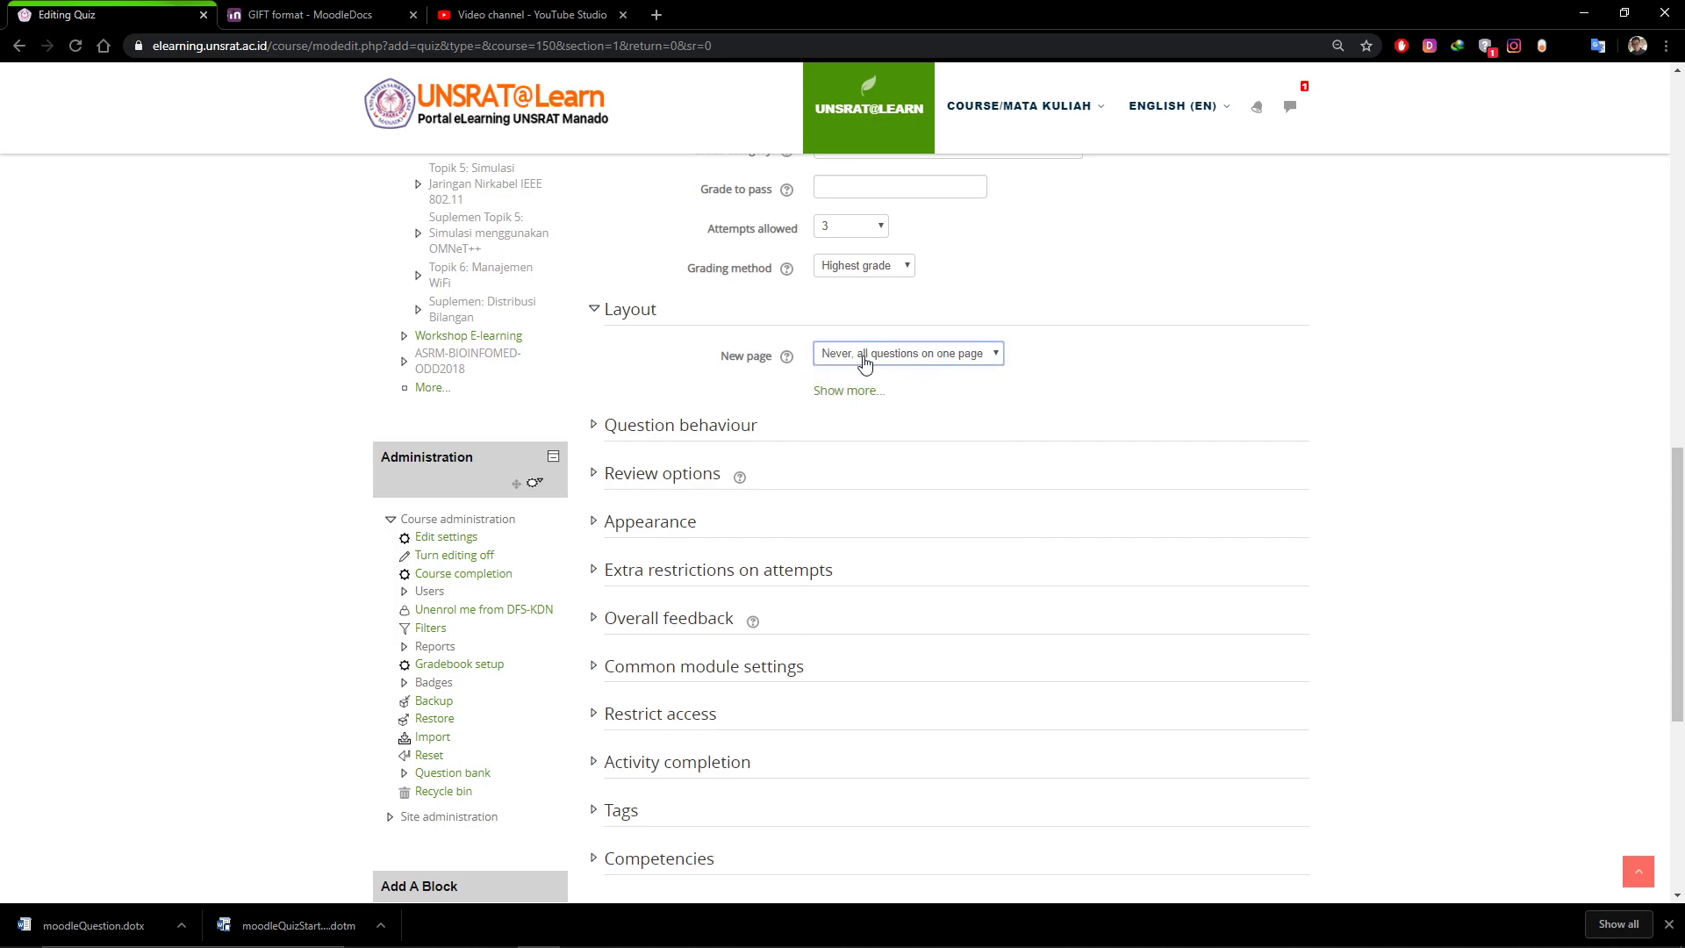
pyautogui.click(955, 360)
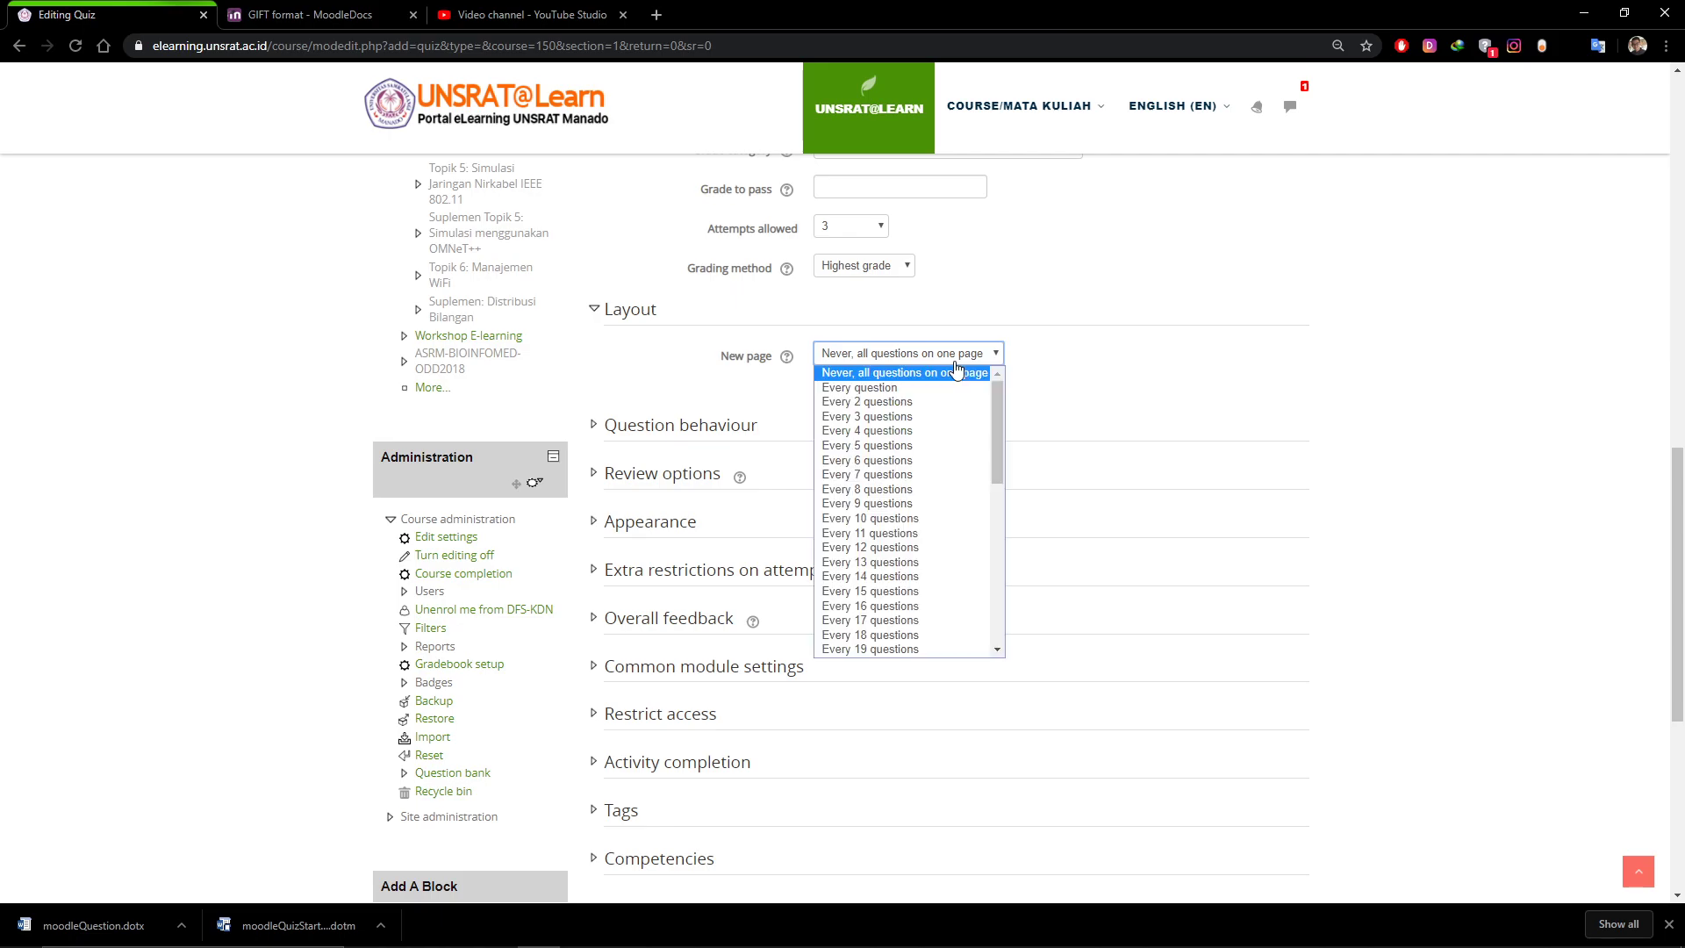
pyautogui.click(957, 372)
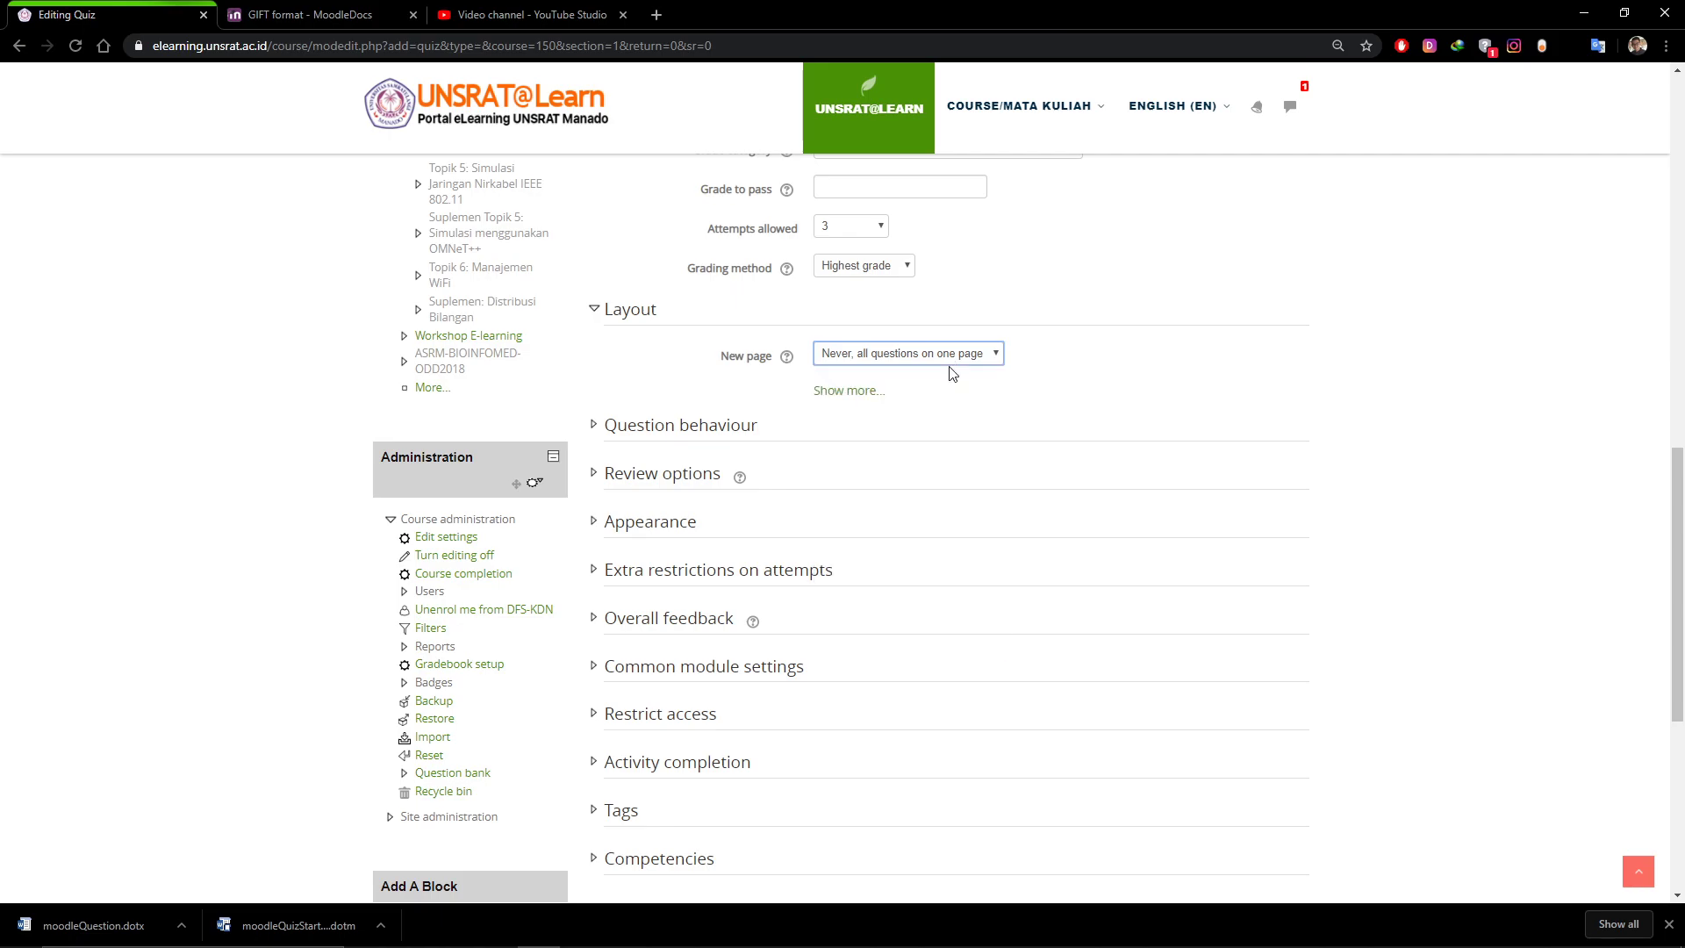
# Reveal the additional Layout settings and check the navigation method choices, keeping Free
pyautogui.click(845, 388)
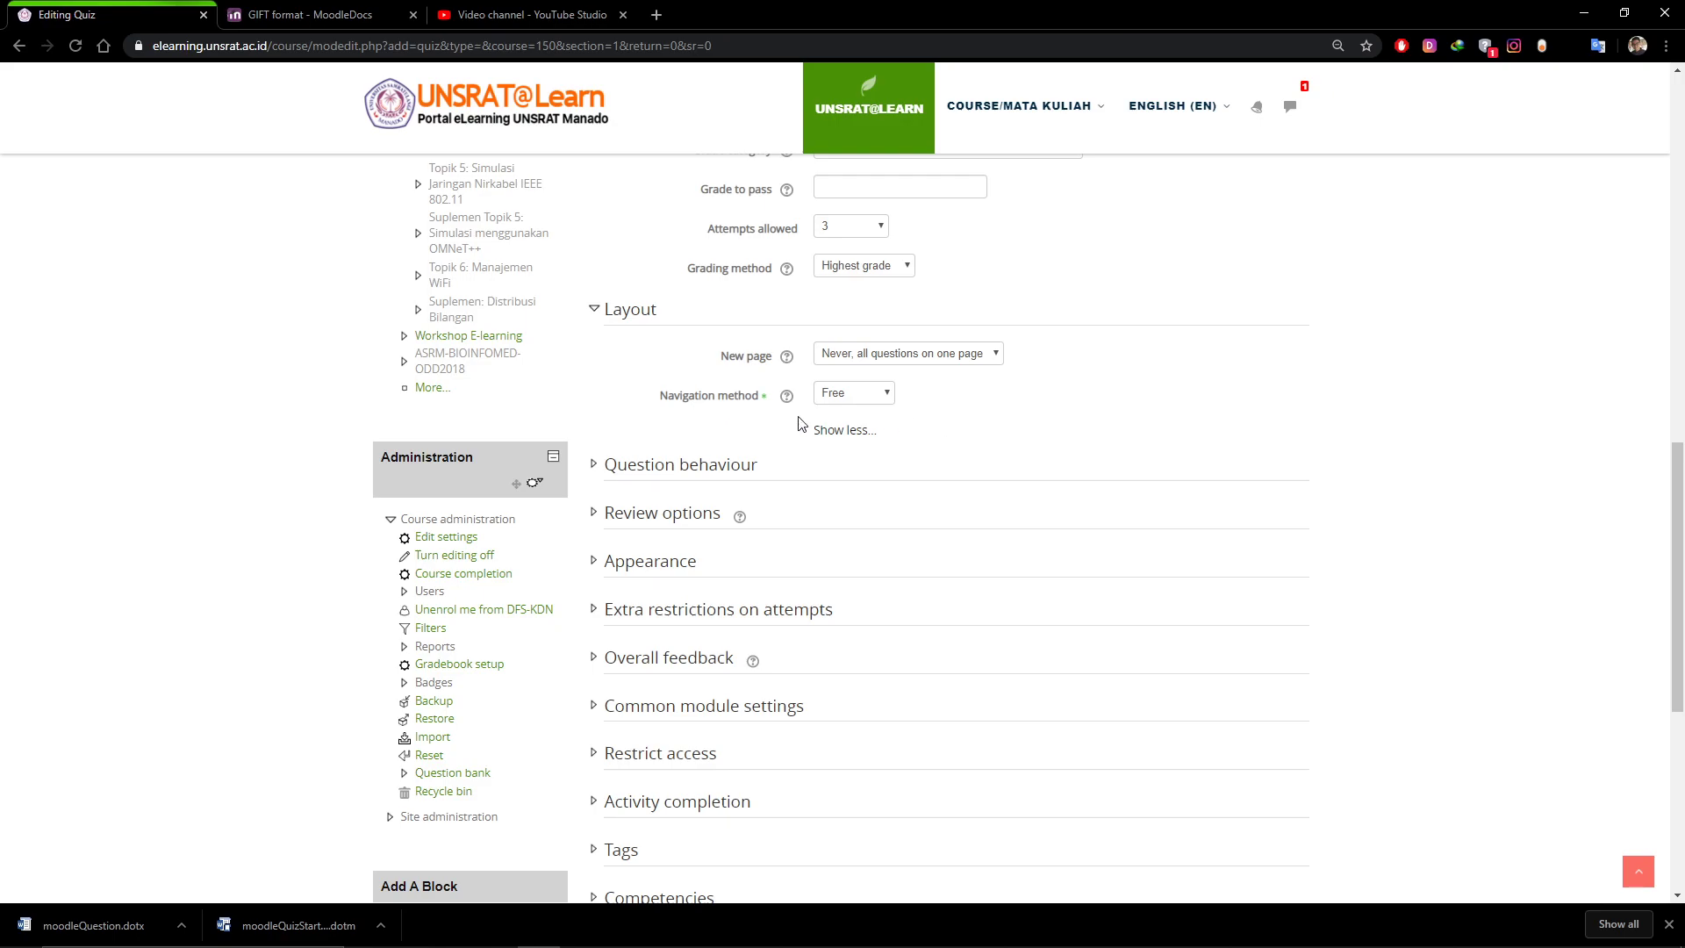
pyautogui.click(886, 404)
pyautogui.click(958, 432)
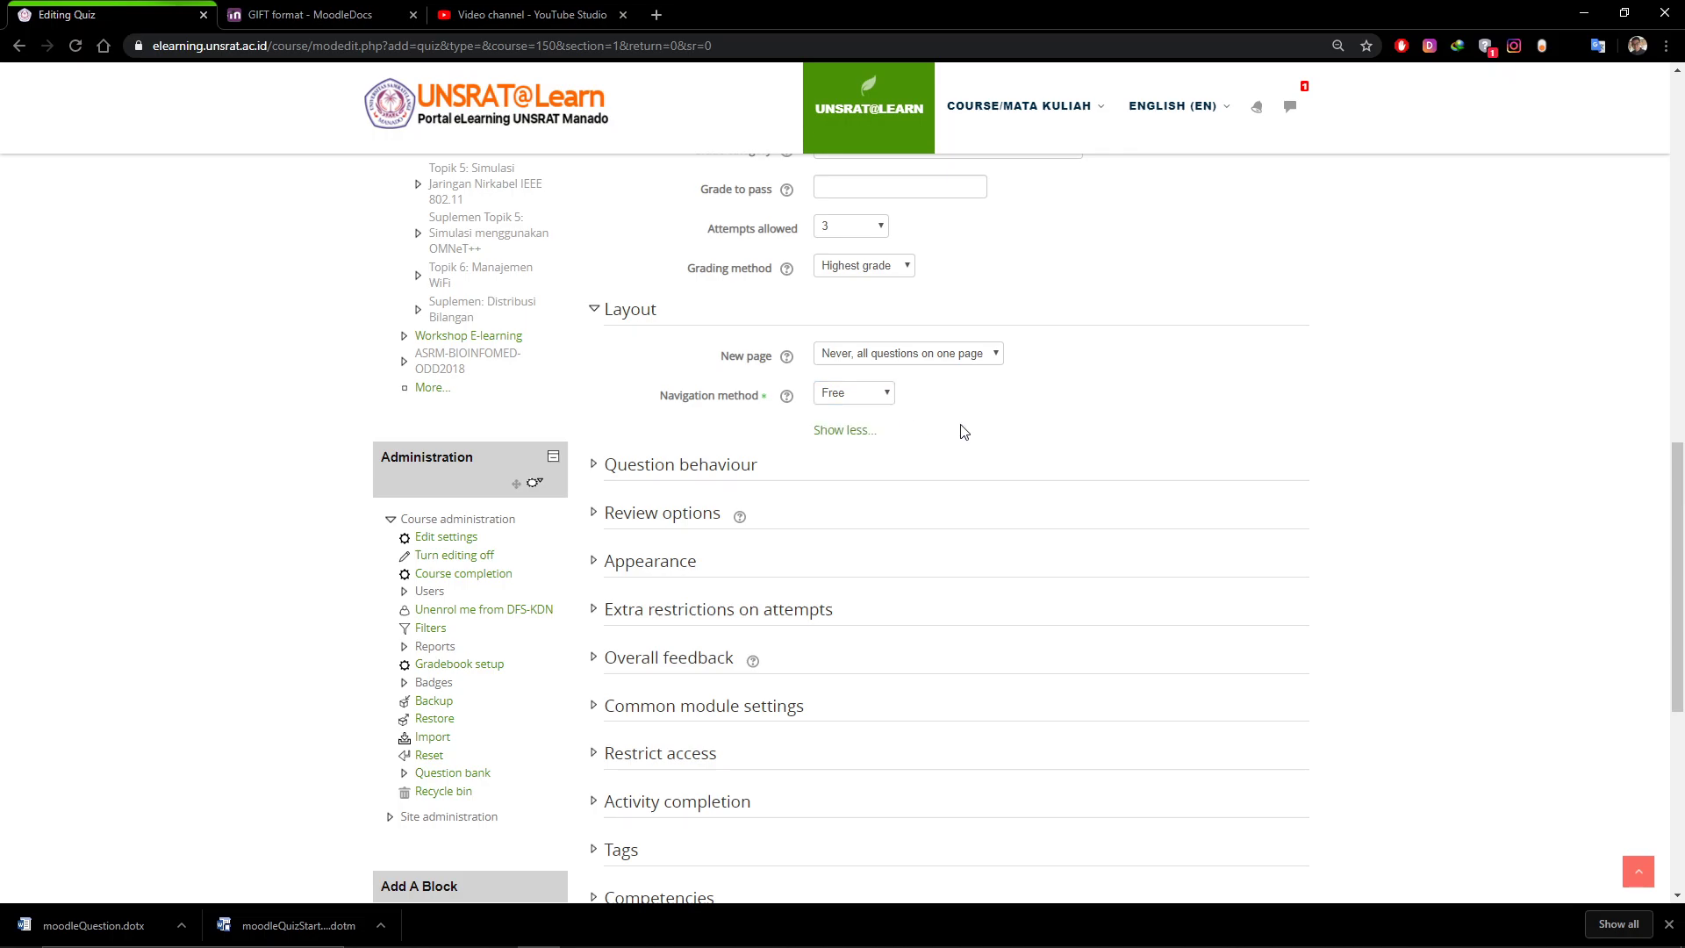
# Expand the Question behaviour settings and check the shuffle within questions choices, keeping Yes
pyautogui.click(702, 466)
pyautogui.scroll(-2, 931, 526)
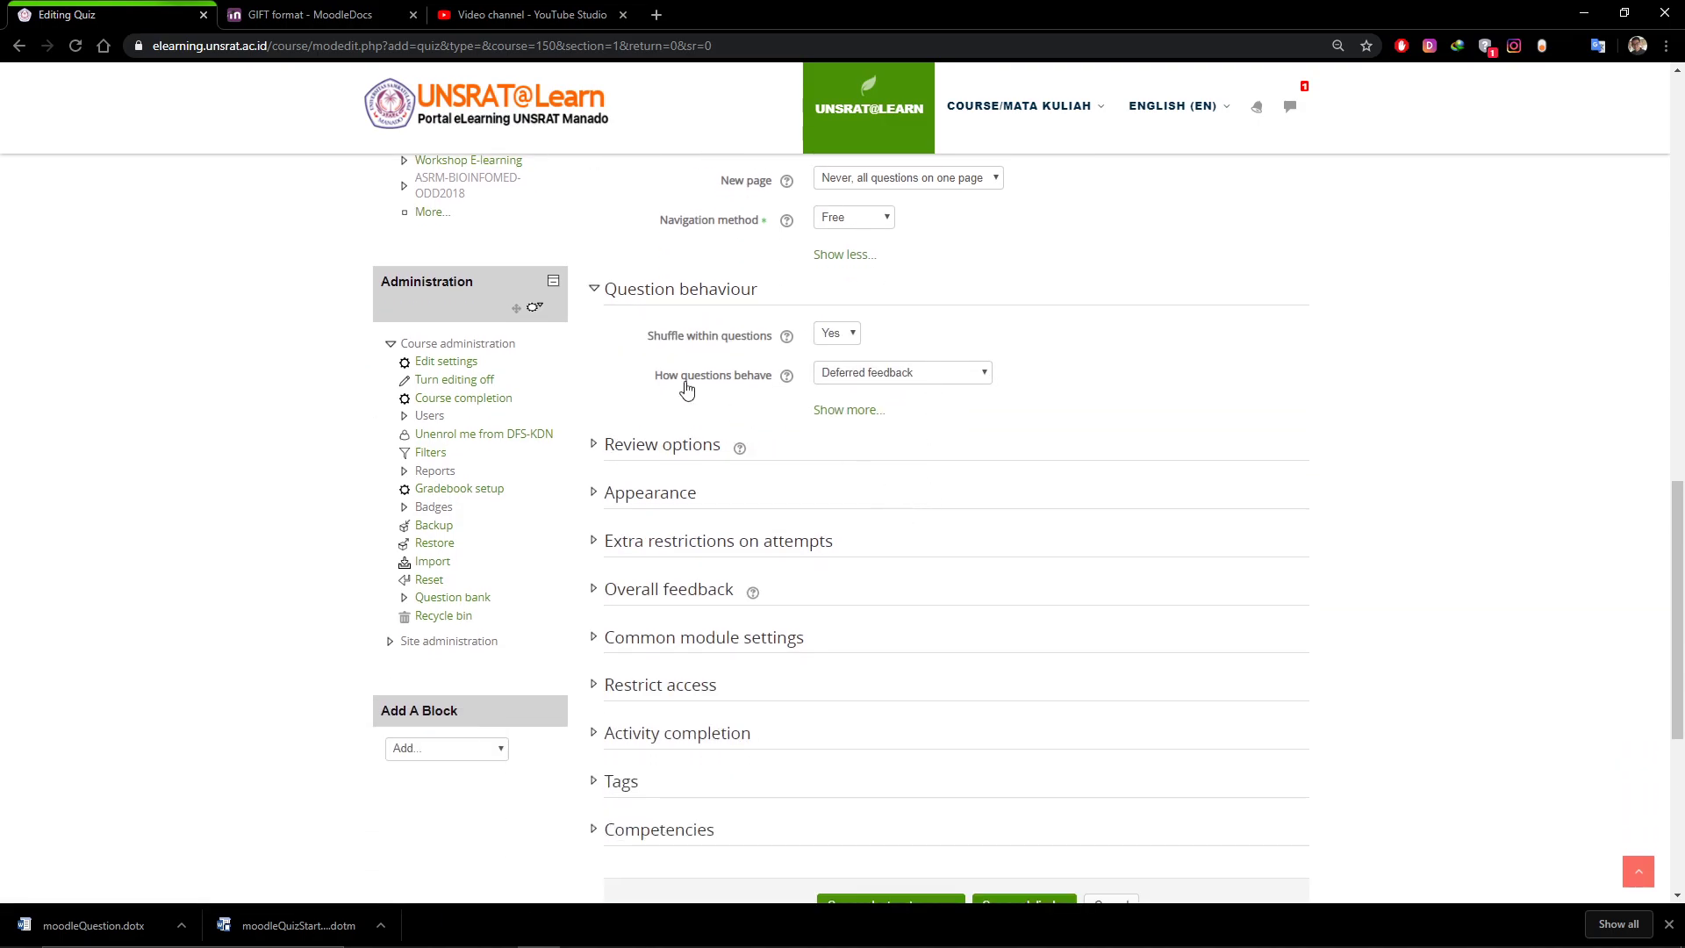
pyautogui.click(847, 345)
pyautogui.click(848, 344)
# Read the help on how questions behave and review its choices, keeping "Deferred feedback"
pyautogui.click(787, 377)
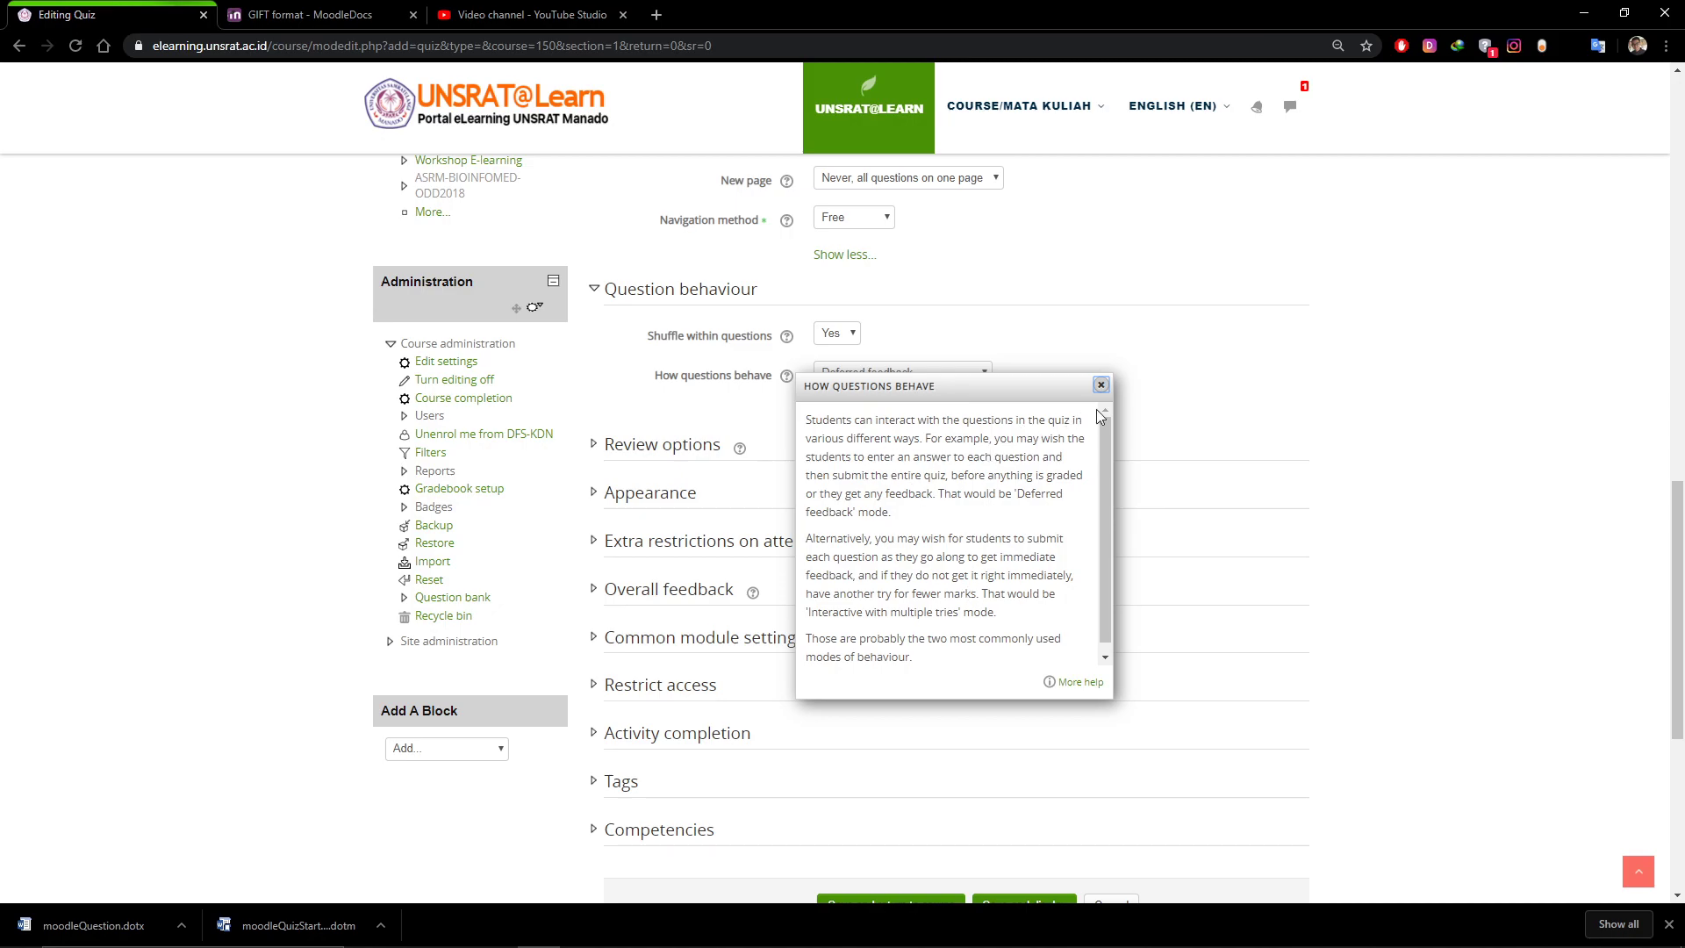
pyautogui.click(1101, 386)
pyautogui.click(979, 377)
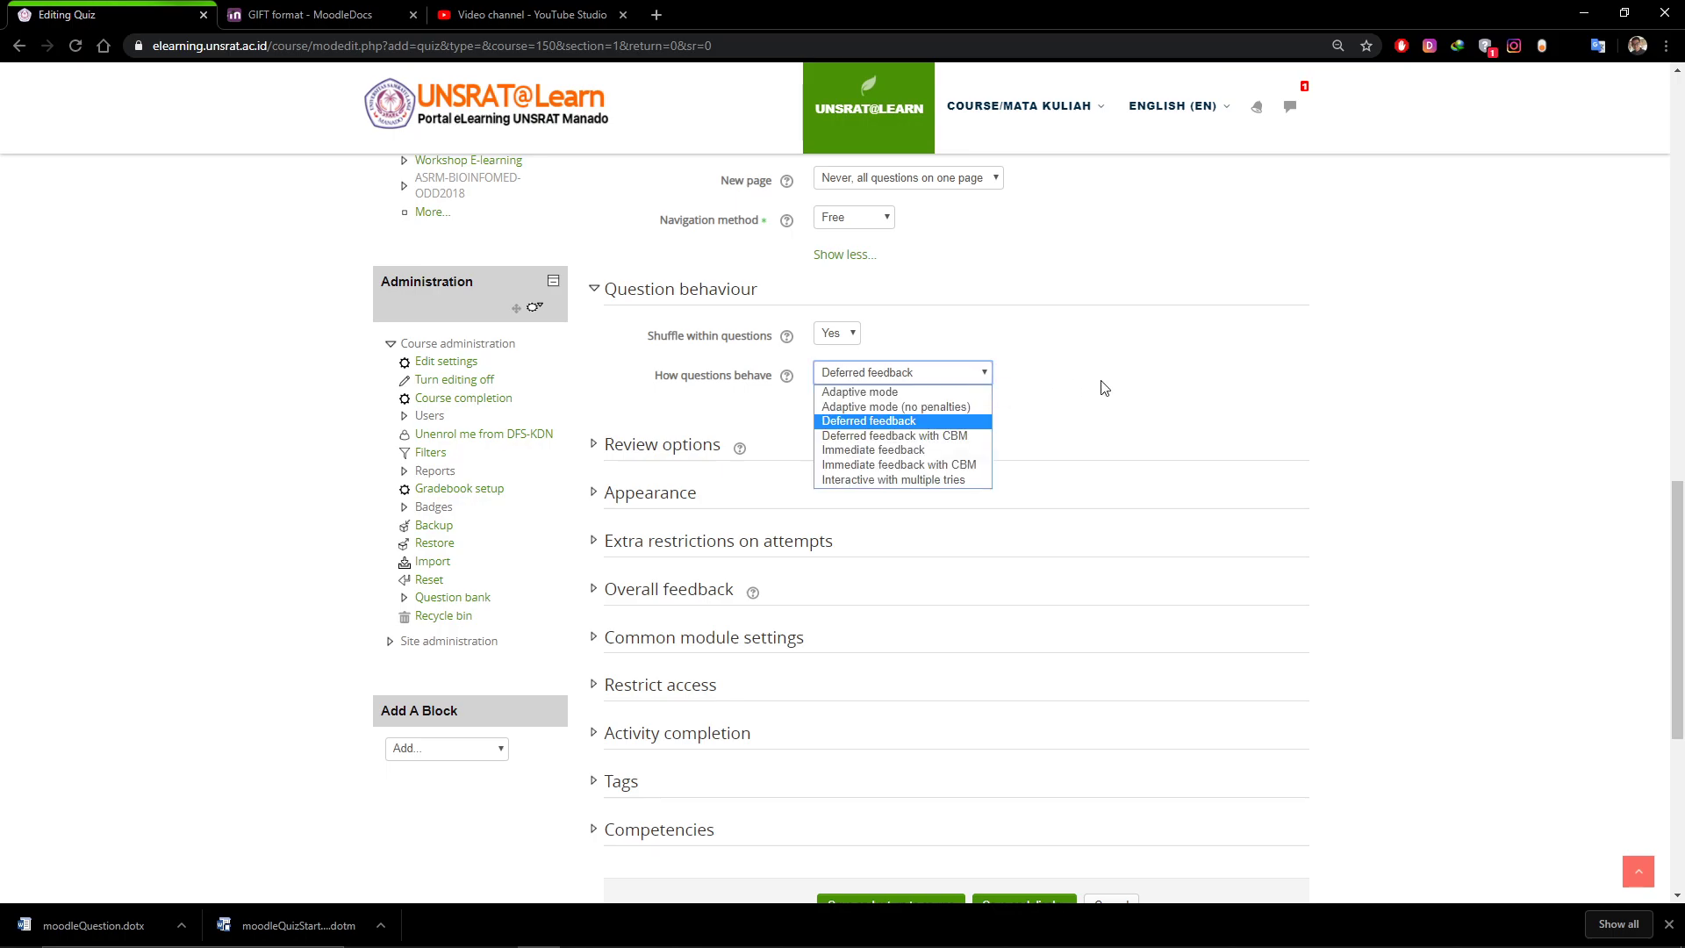
pyautogui.click(1147, 390)
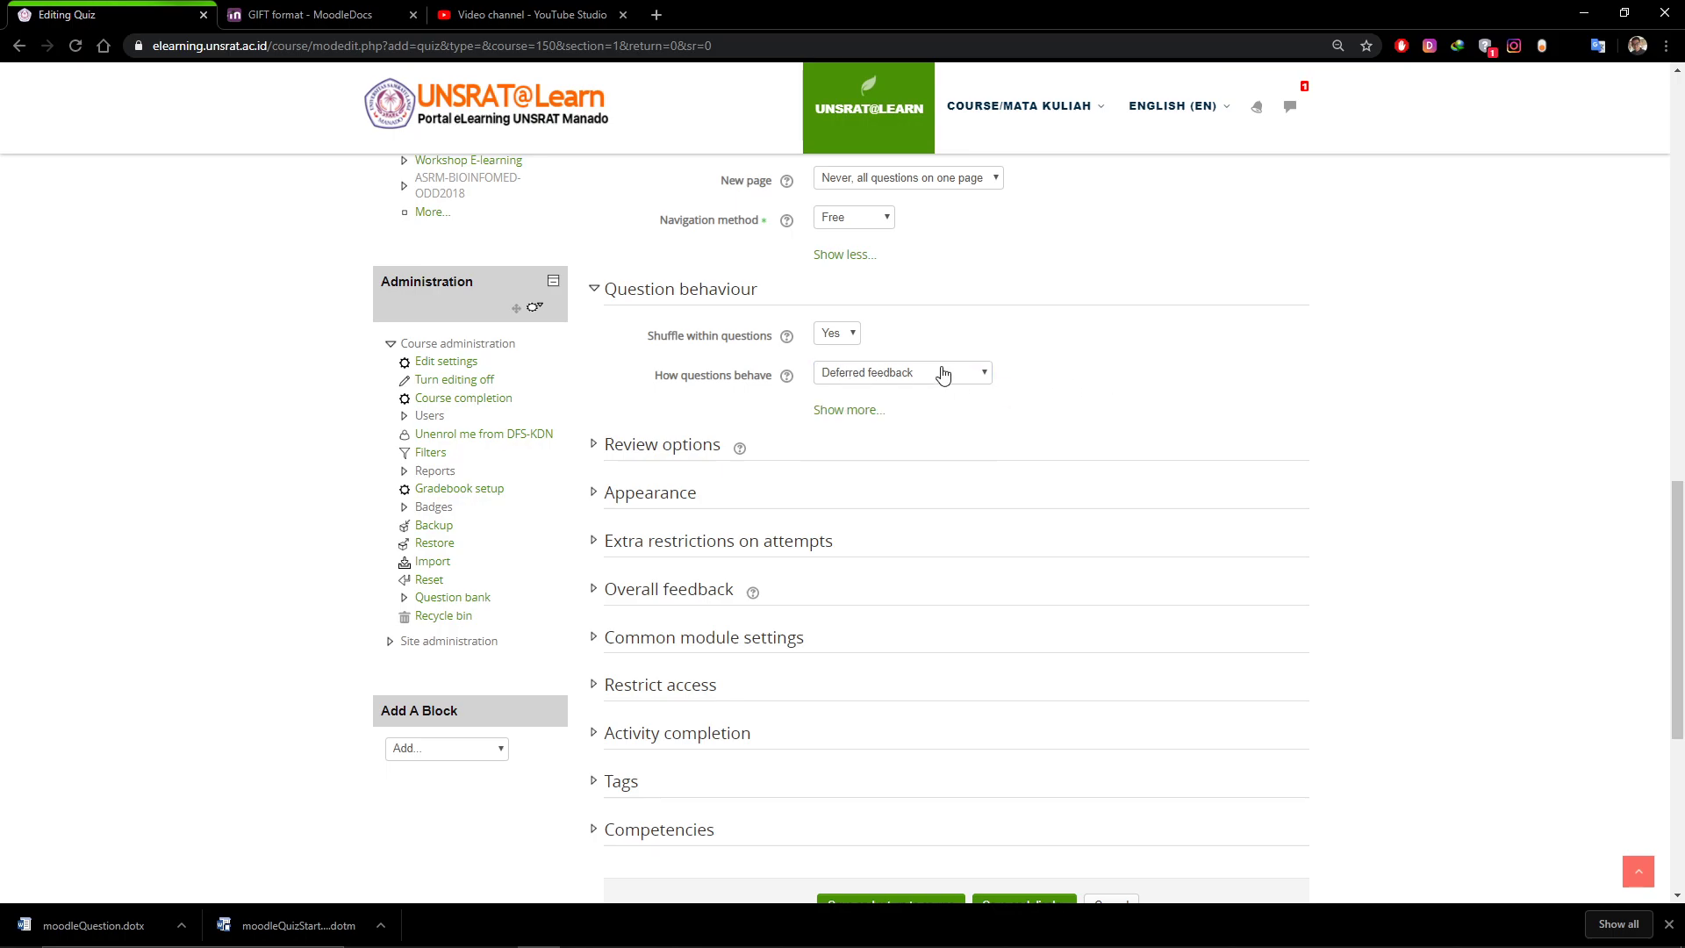
# Reveal the additional Question behaviour settings and keep "Each attempt builds on the last" at No
pyautogui.click(868, 404)
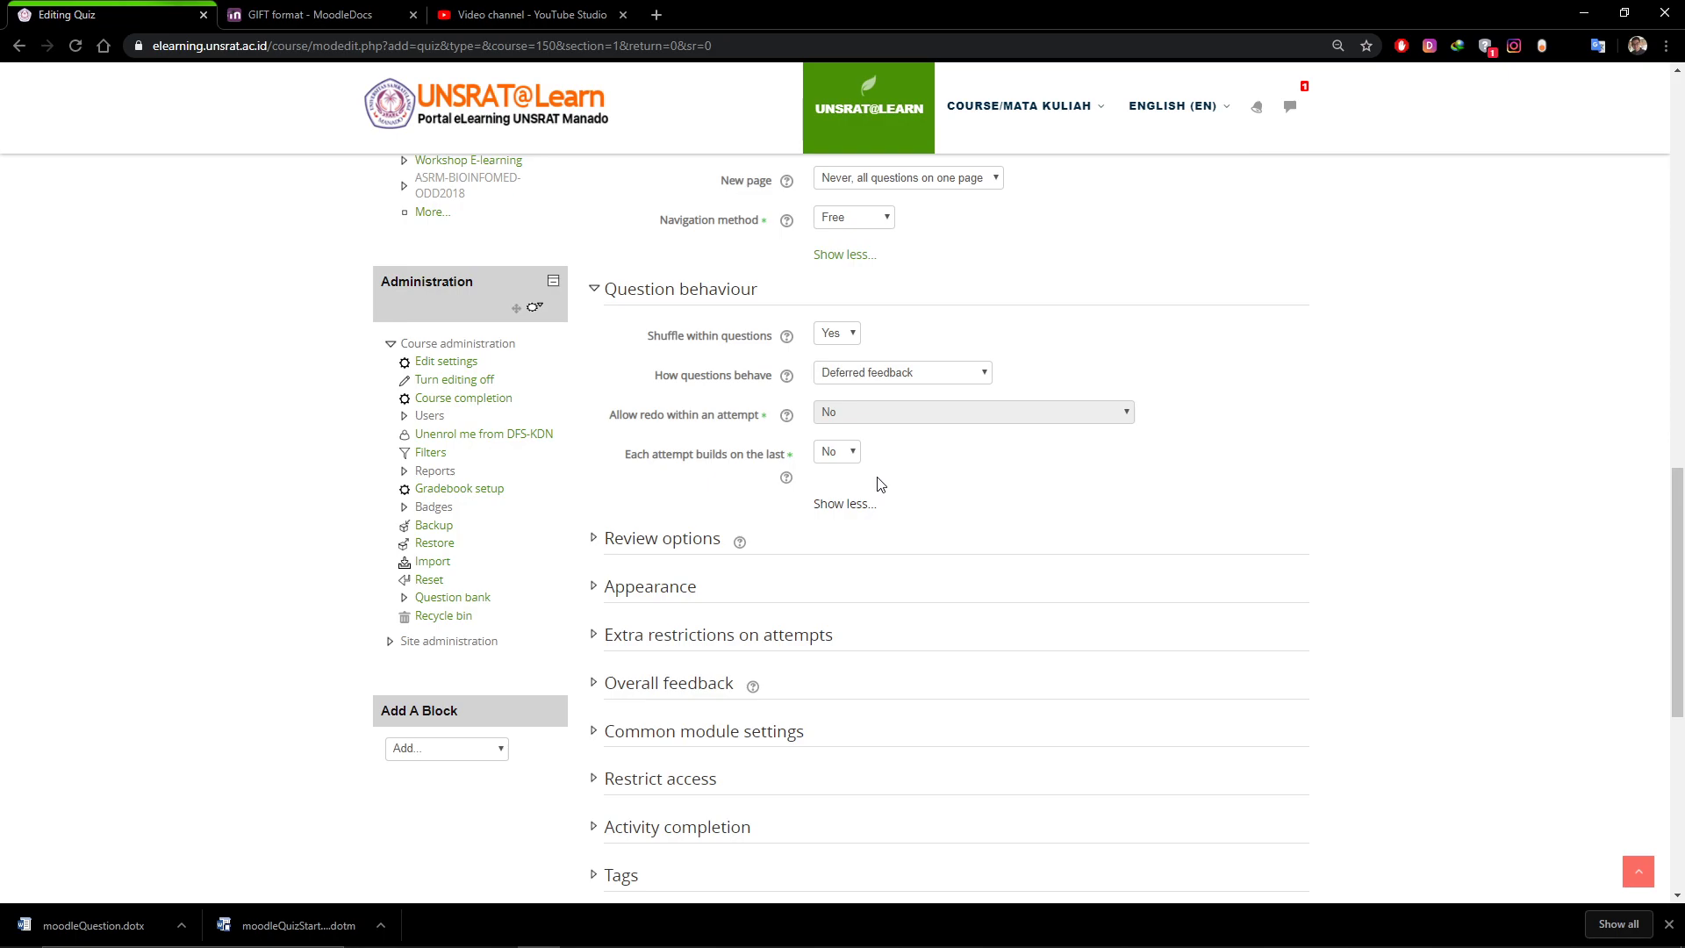
pyautogui.scroll(-1, 879, 483)
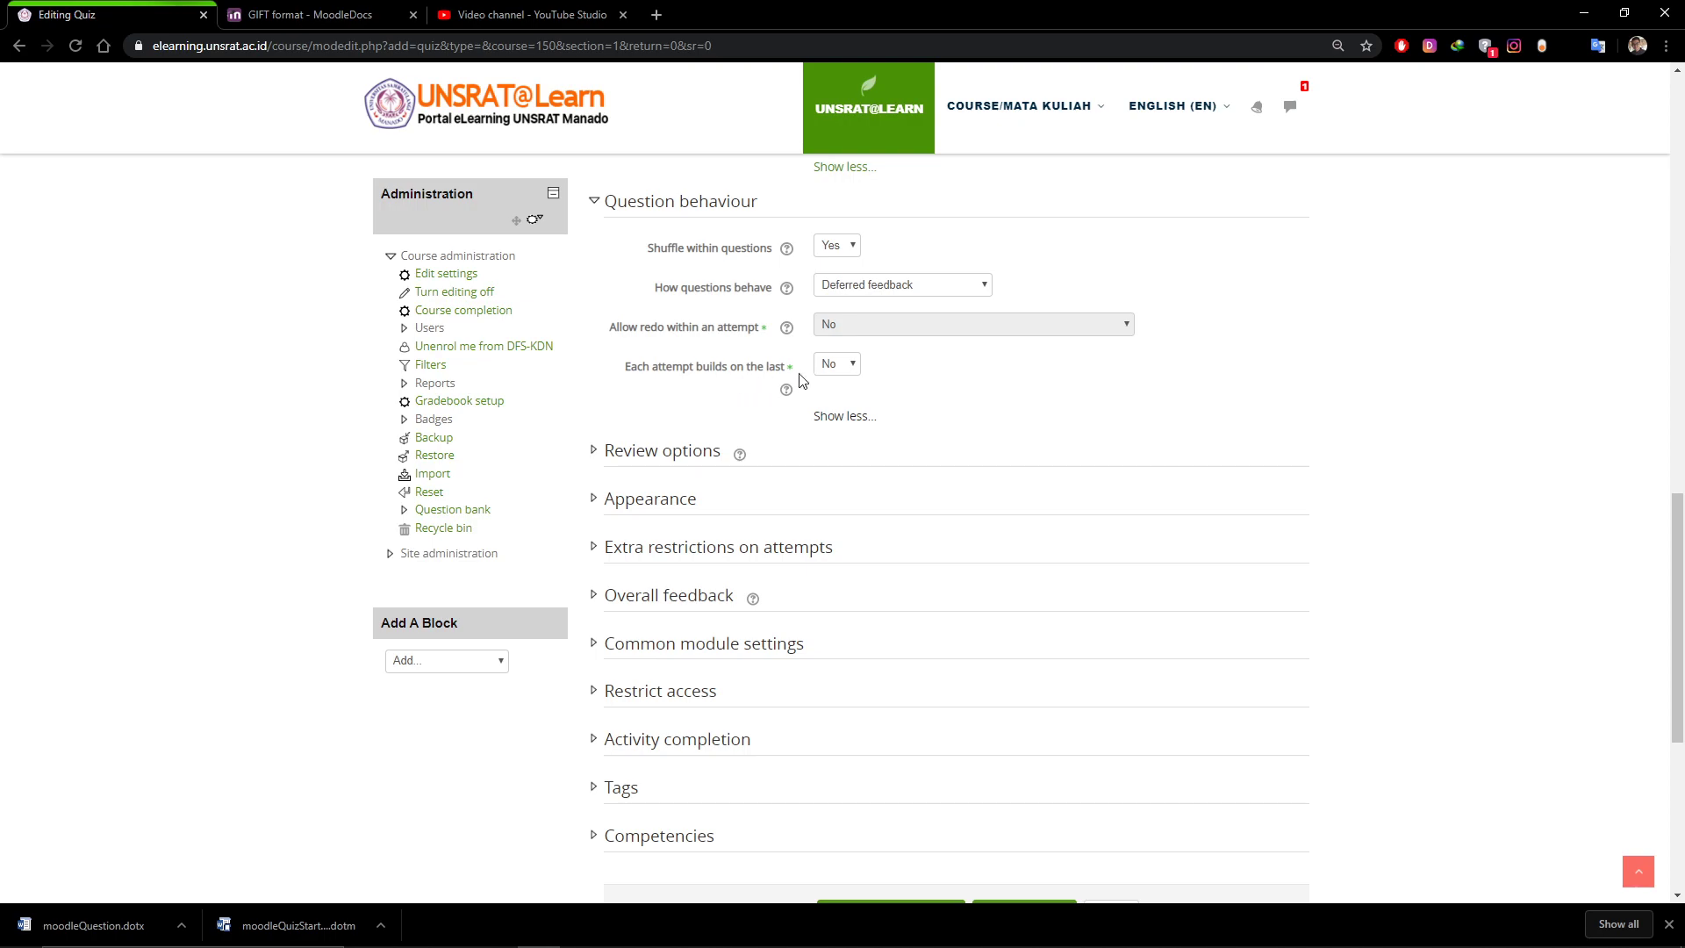
pyautogui.scroll(3, 800, 379)
pyautogui.scroll(-1, 836, 518)
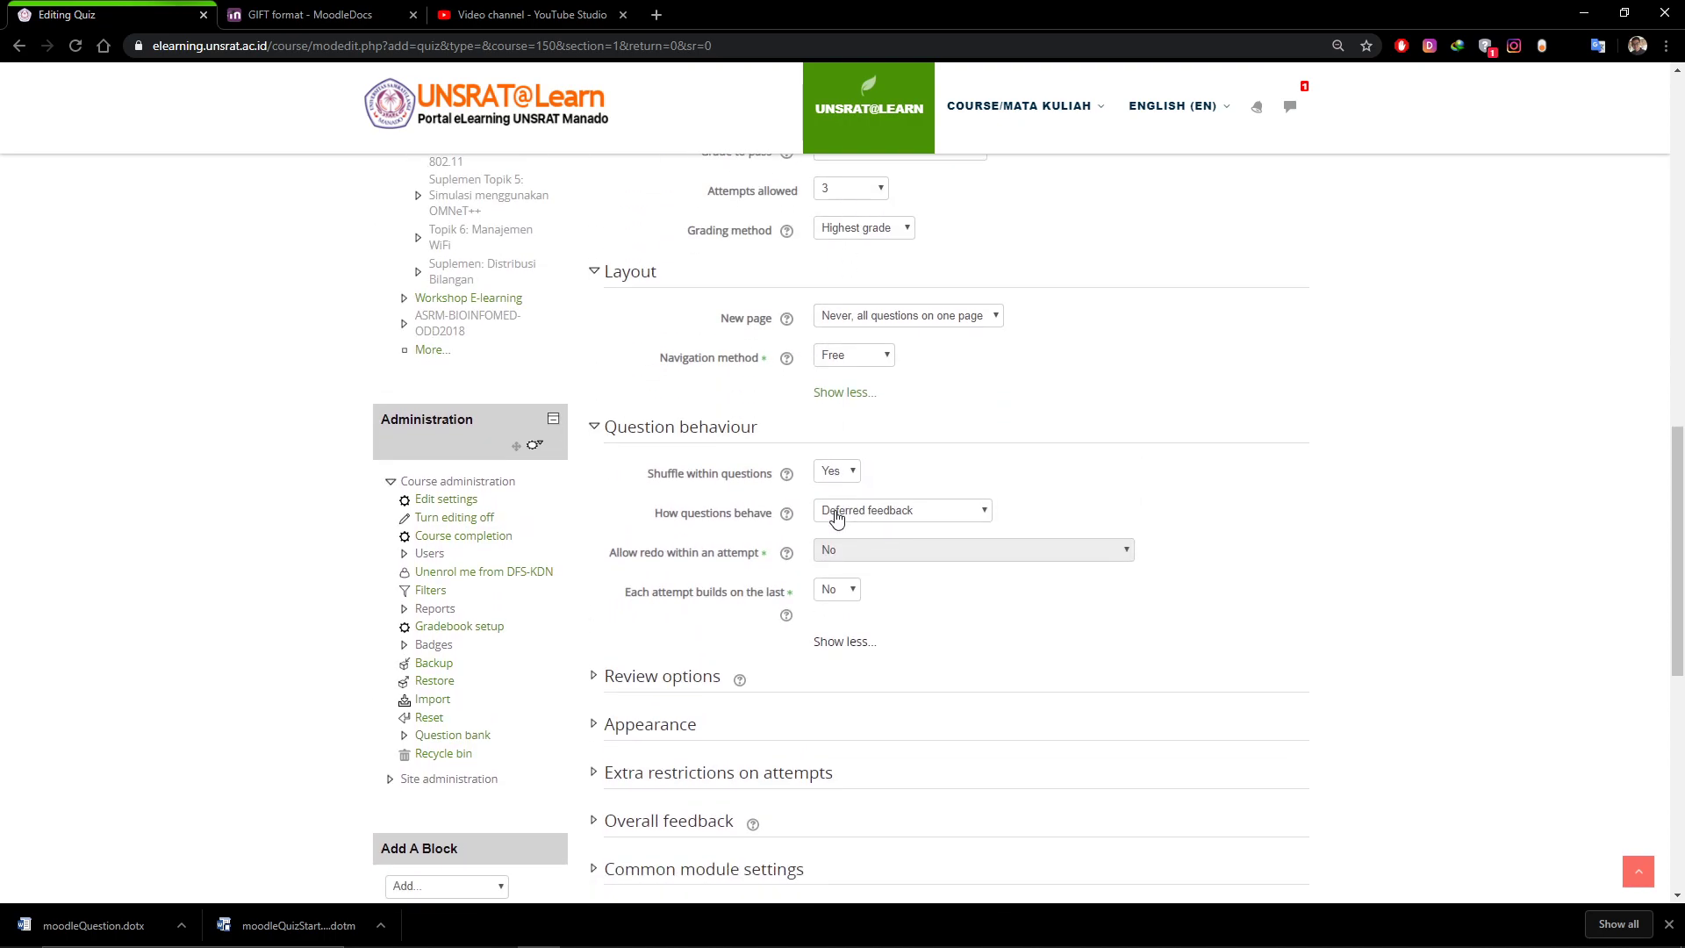
pyautogui.scroll(-2, 835, 518)
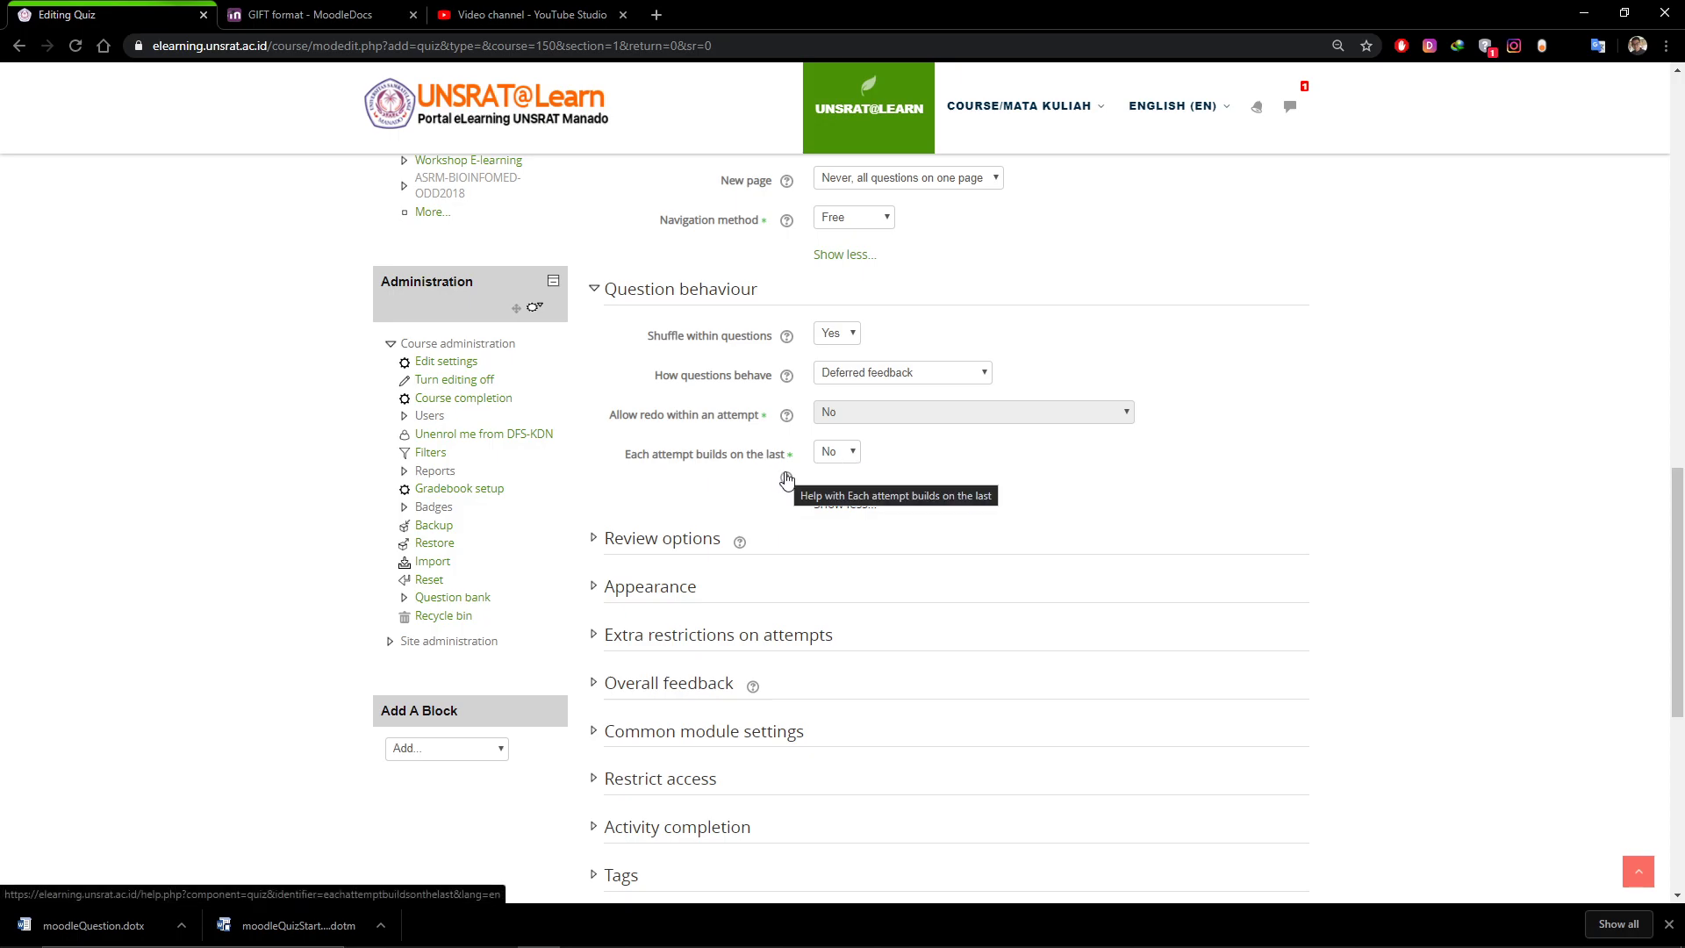
pyautogui.click(824, 455)
pyautogui.click(813, 470)
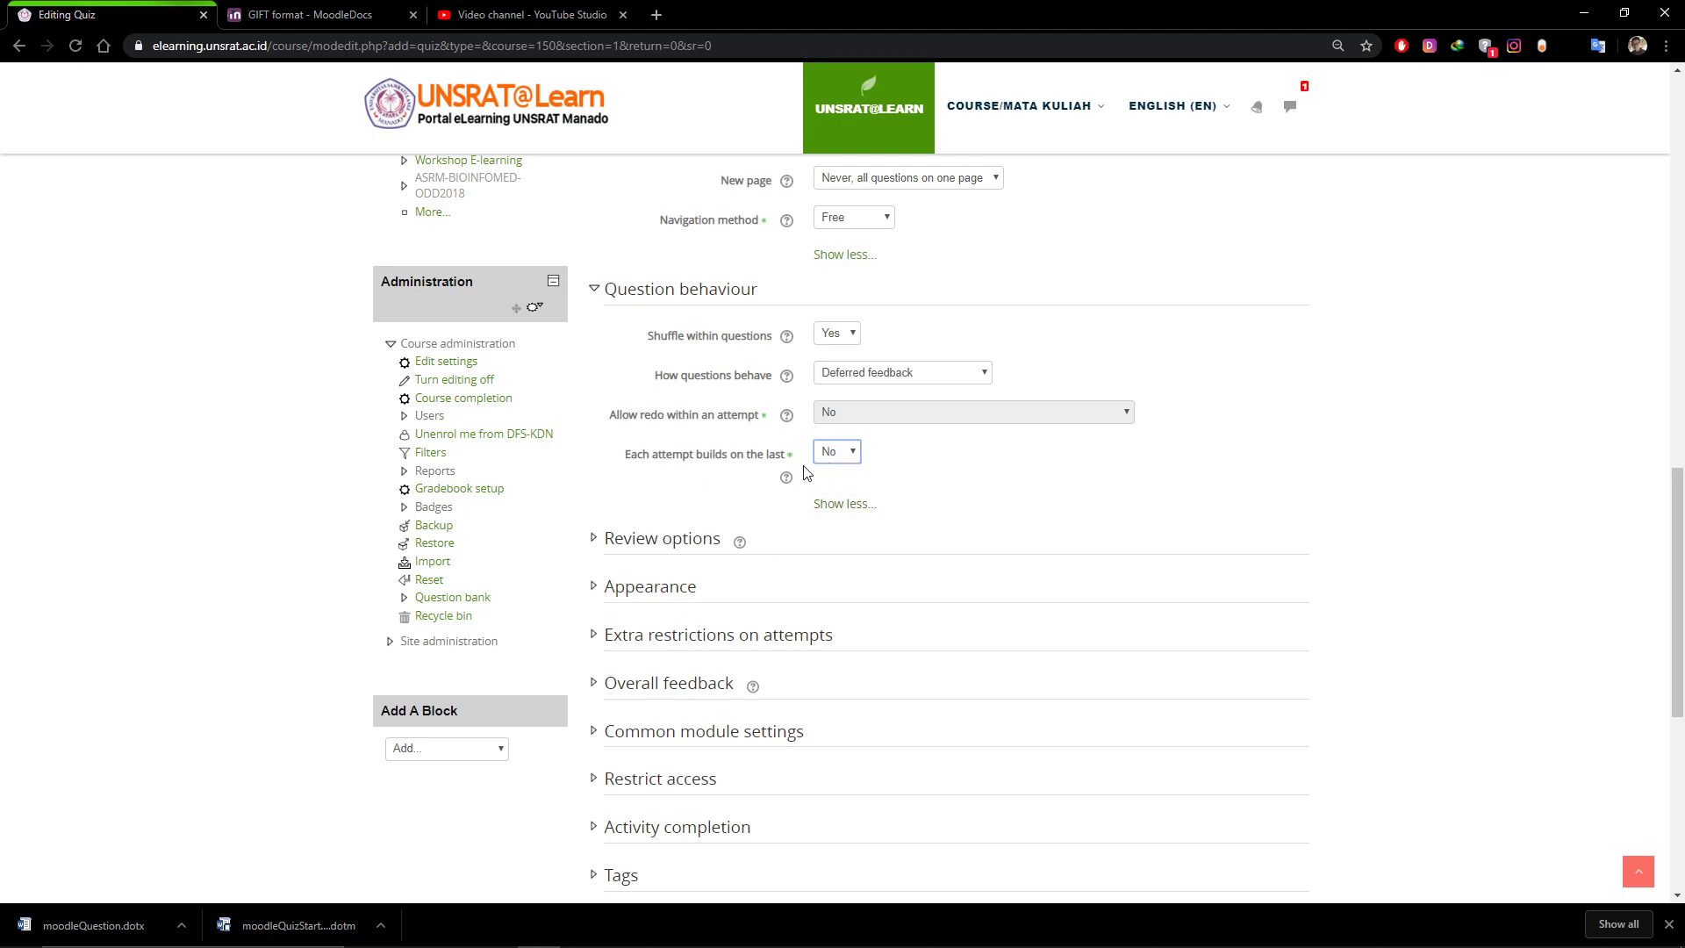
# Expand the Review options and leave only "The attempt" and "Marks" enabled for immediately after the attempt
pyautogui.click(594, 539)
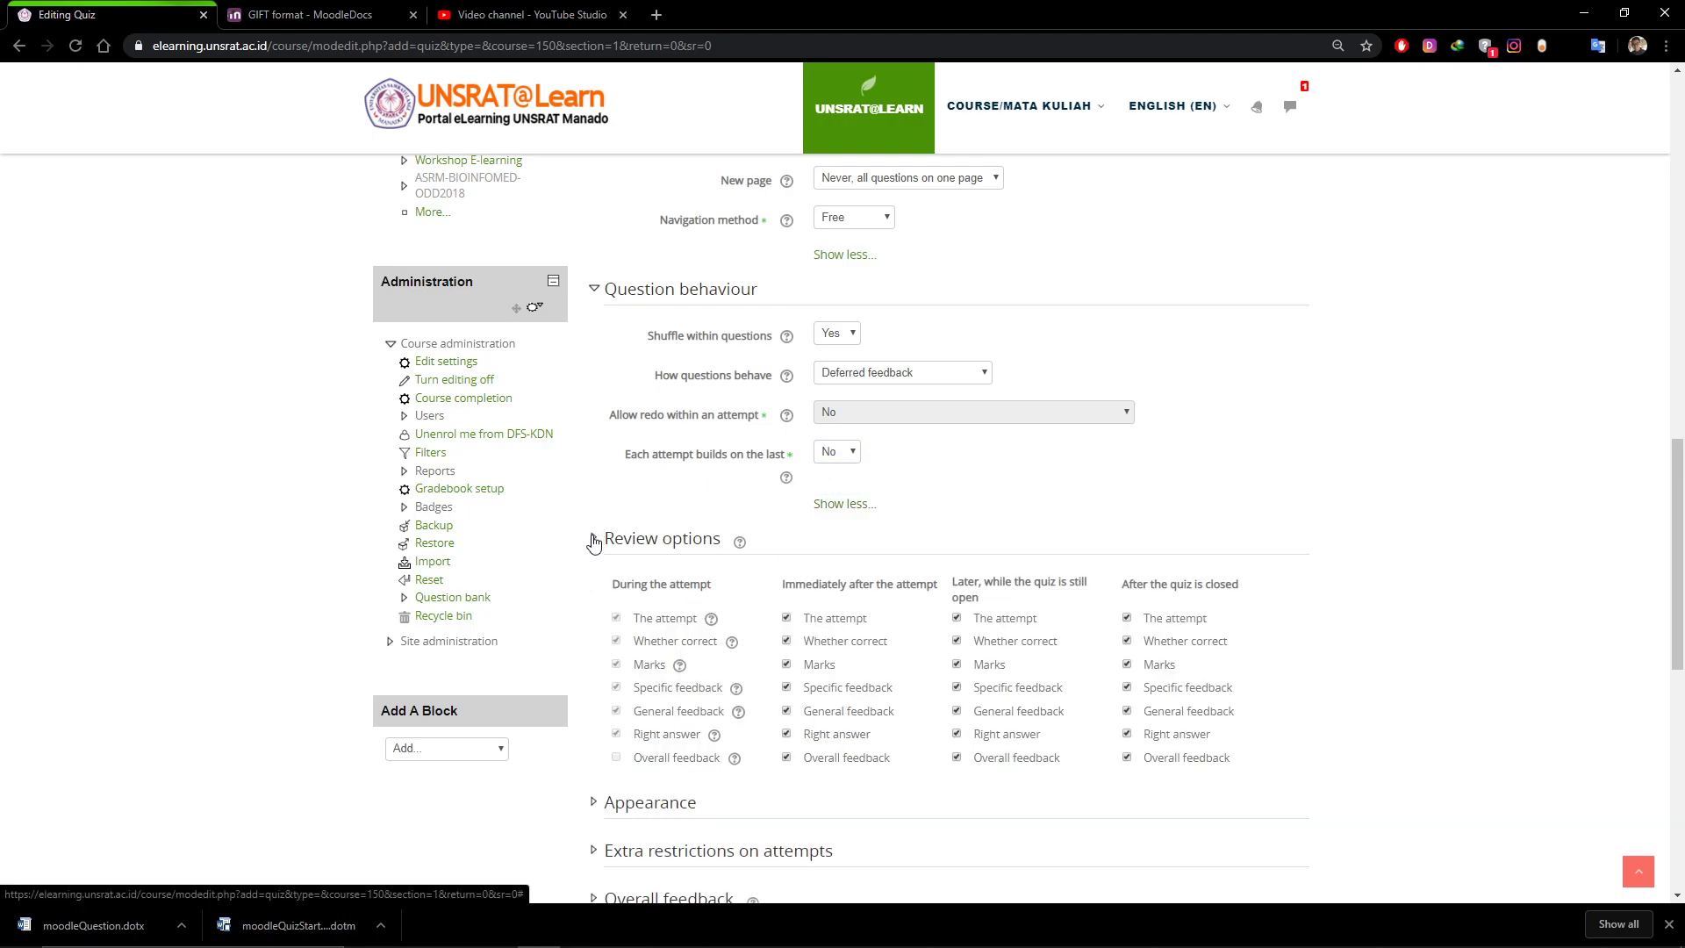
pyautogui.scroll(-5, 825, 546)
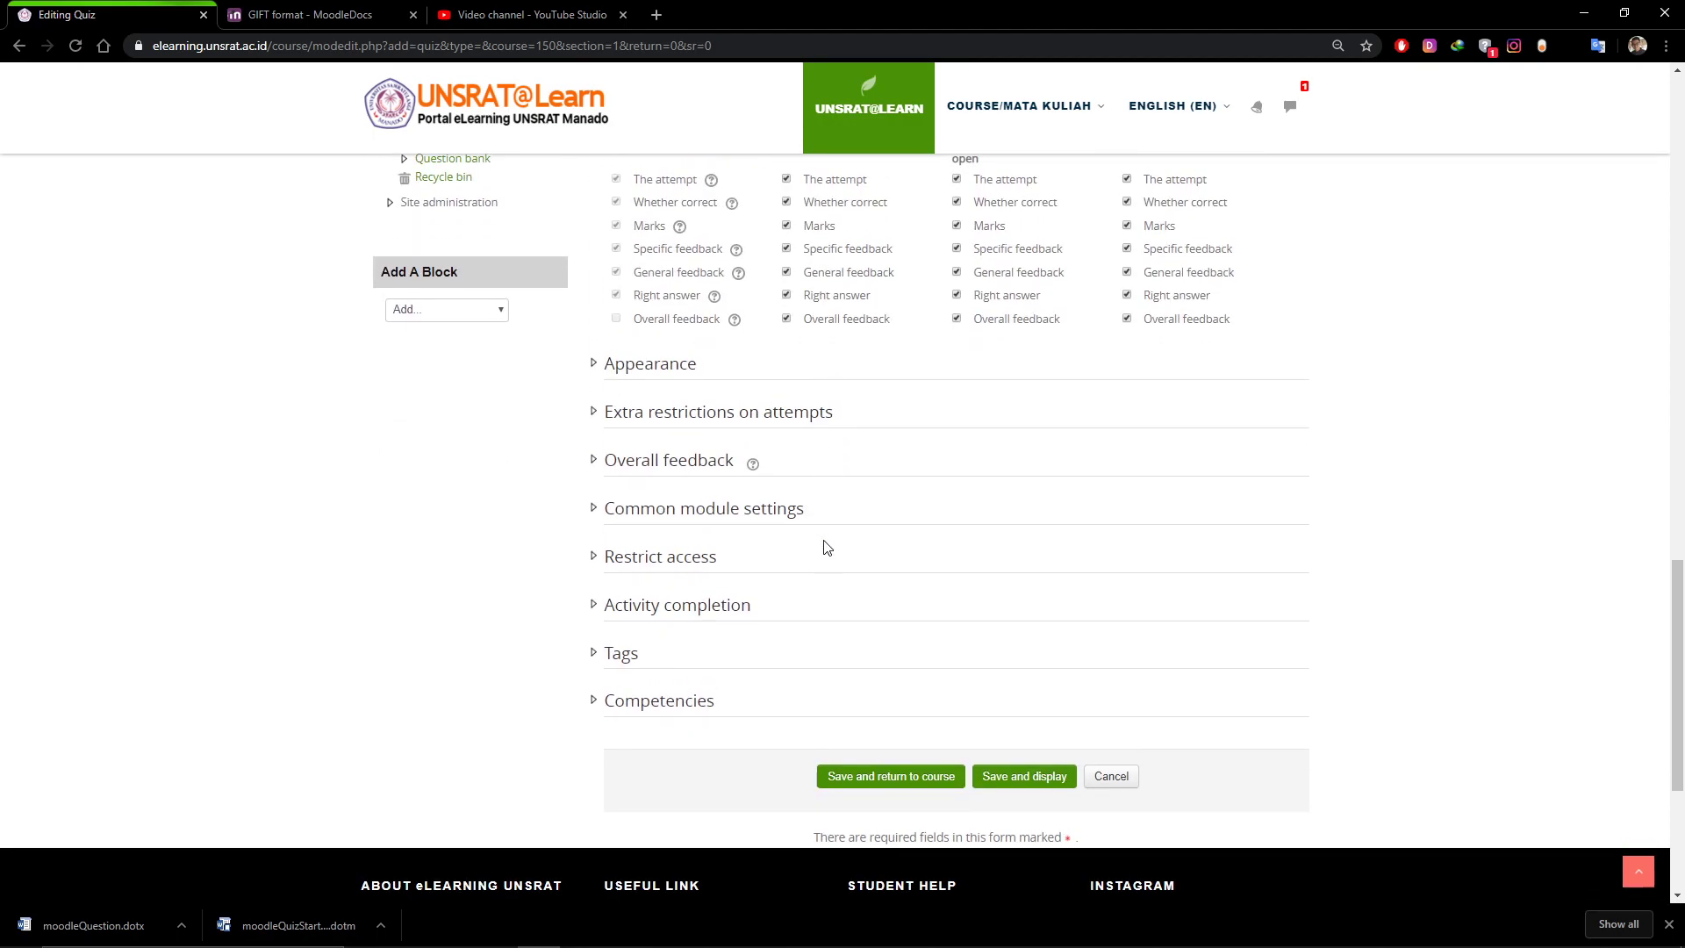
pyautogui.scroll(1, 825, 546)
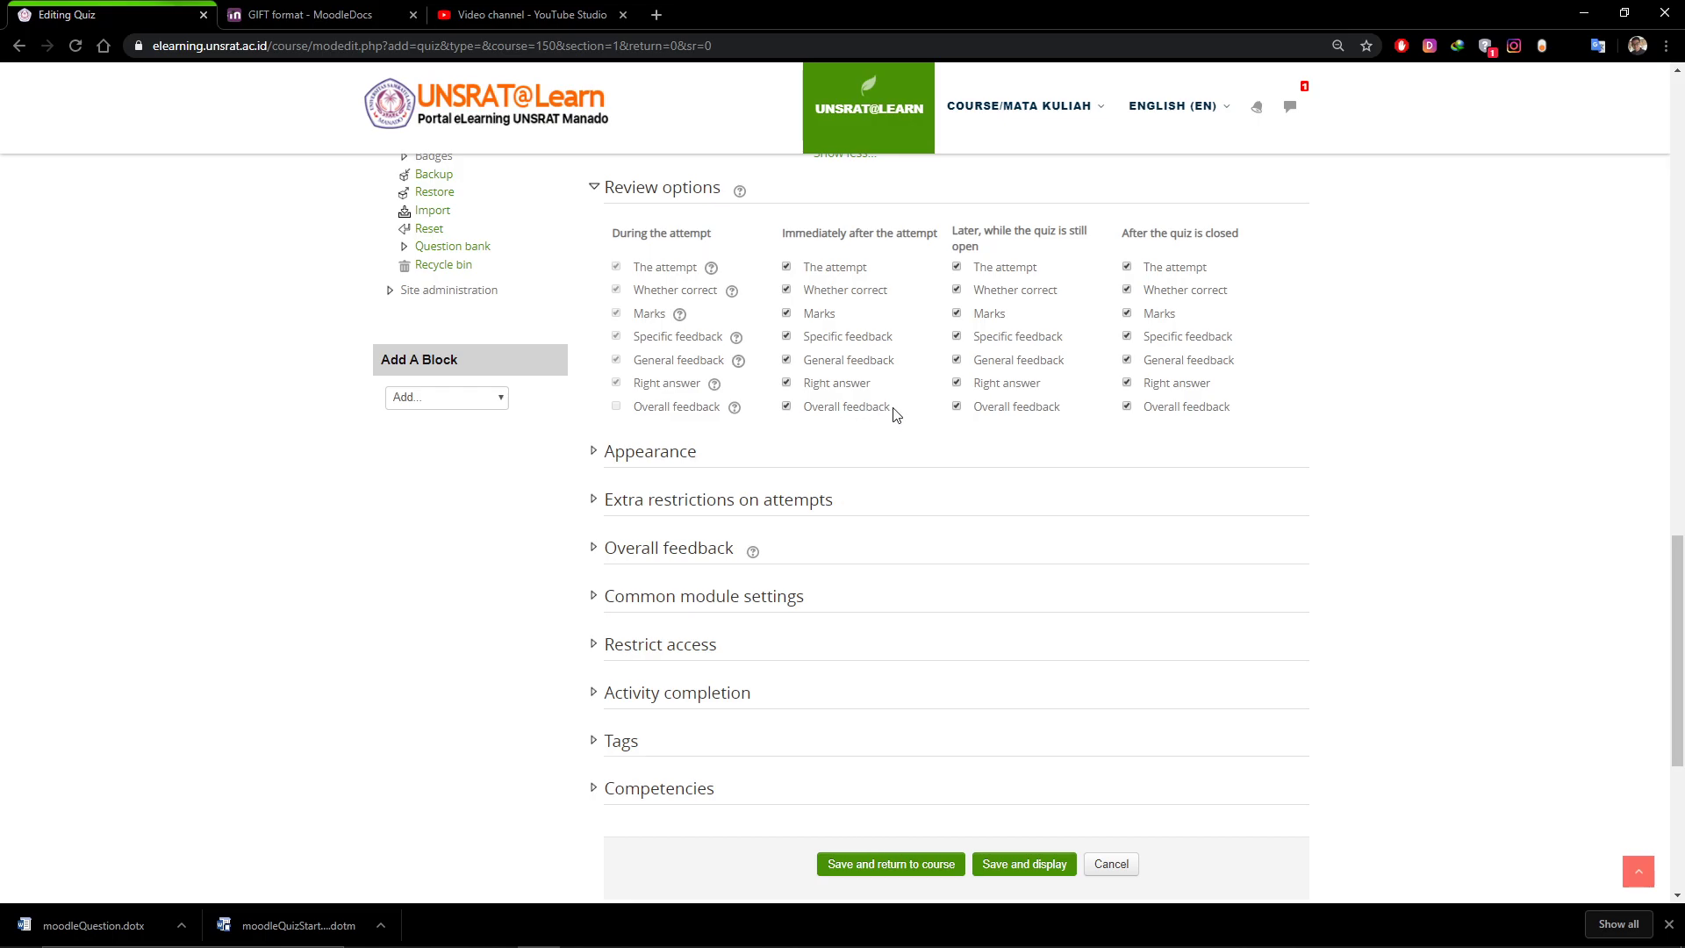
pyautogui.click(787, 291)
pyautogui.click(786, 314)
pyautogui.click(786, 336)
pyautogui.click(786, 362)
pyautogui.click(787, 382)
pyautogui.click(786, 407)
# Leave only "The attempt" and "Marks" enabled for later while the quiz is still open, keeping all options enabled after it closes
pyautogui.click(958, 406)
pyautogui.click(957, 383)
pyautogui.click(958, 360)
pyautogui.click(958, 313)
pyautogui.click(957, 290)
pyautogui.click(956, 264)
pyautogui.click(1128, 291)
pyautogui.click(1128, 313)
# Set the user's picture to Large image in the Appearance settings and reveal the additional appearance options
pyautogui.click(647, 452)
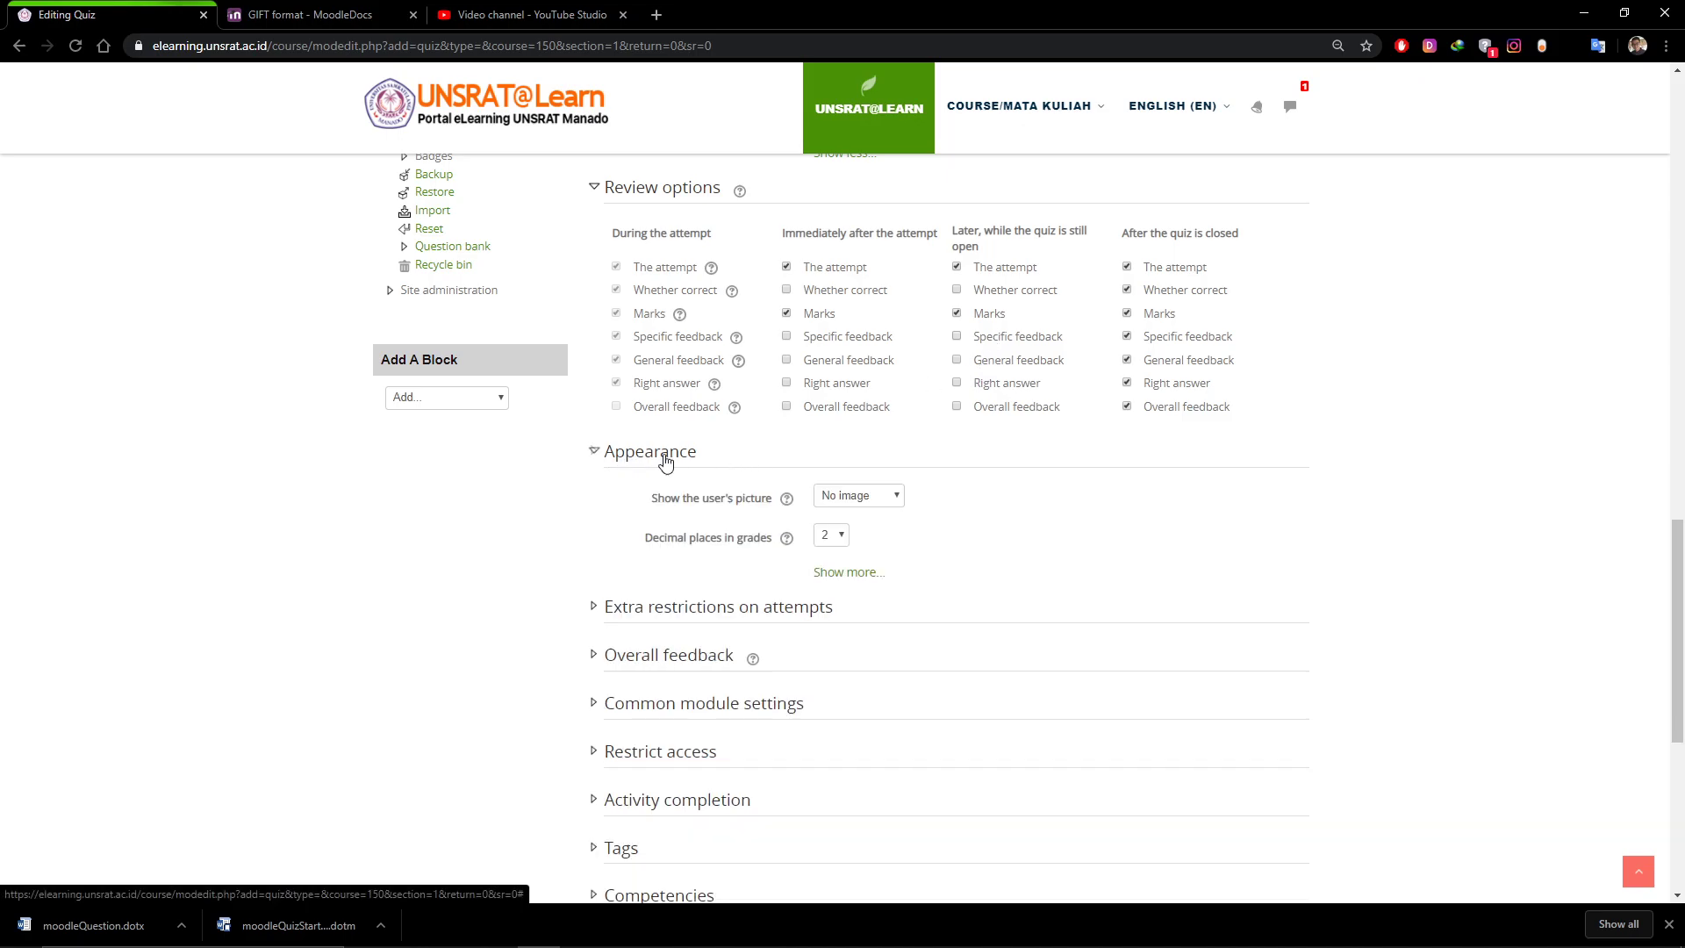
pyautogui.scroll(-1, 913, 474)
pyautogui.click(883, 418)
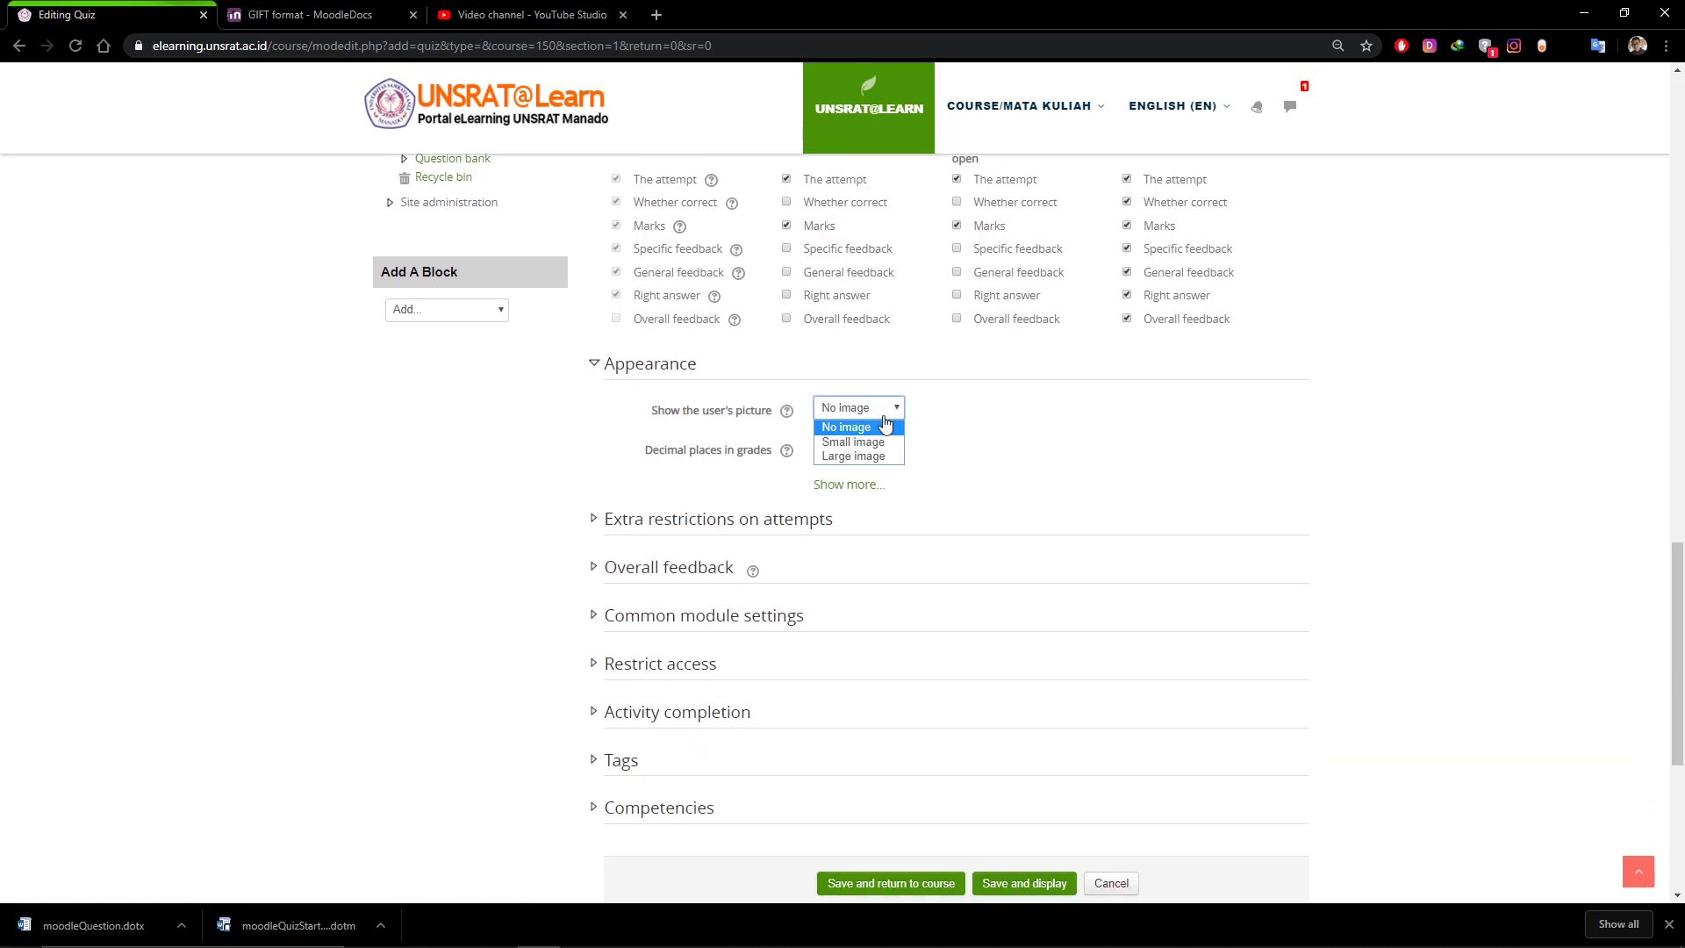
pyautogui.click(868, 457)
pyautogui.click(829, 448)
pyautogui.click(856, 485)
pyautogui.click(848, 484)
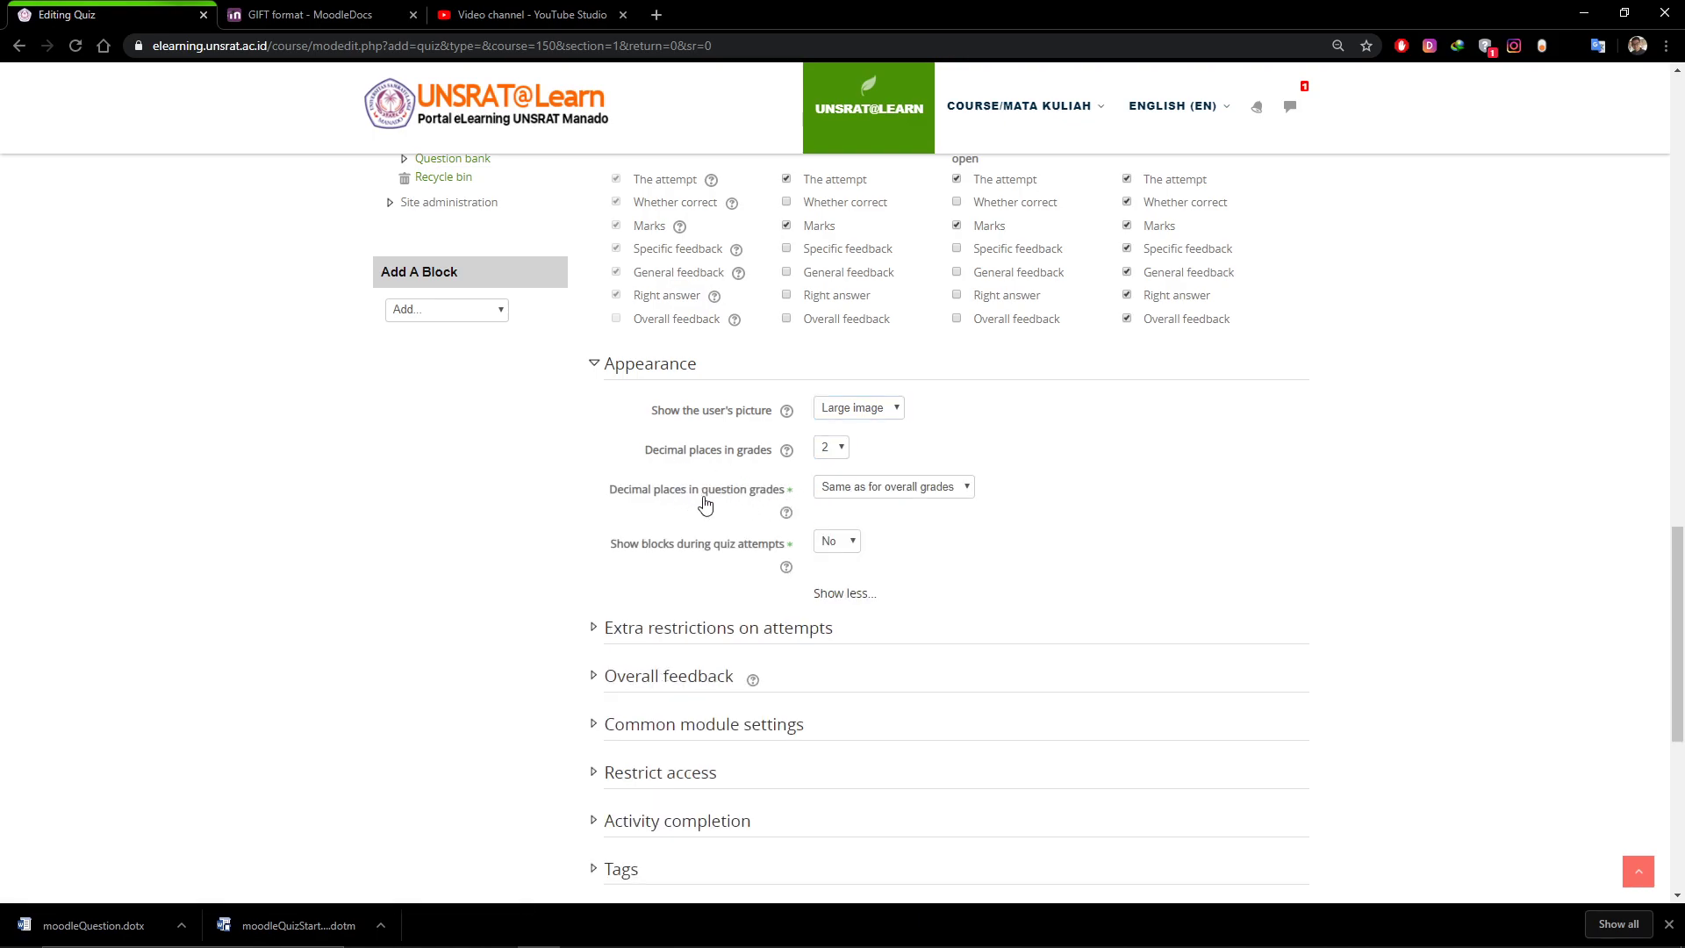
pyautogui.scroll(-1, 755, 506)
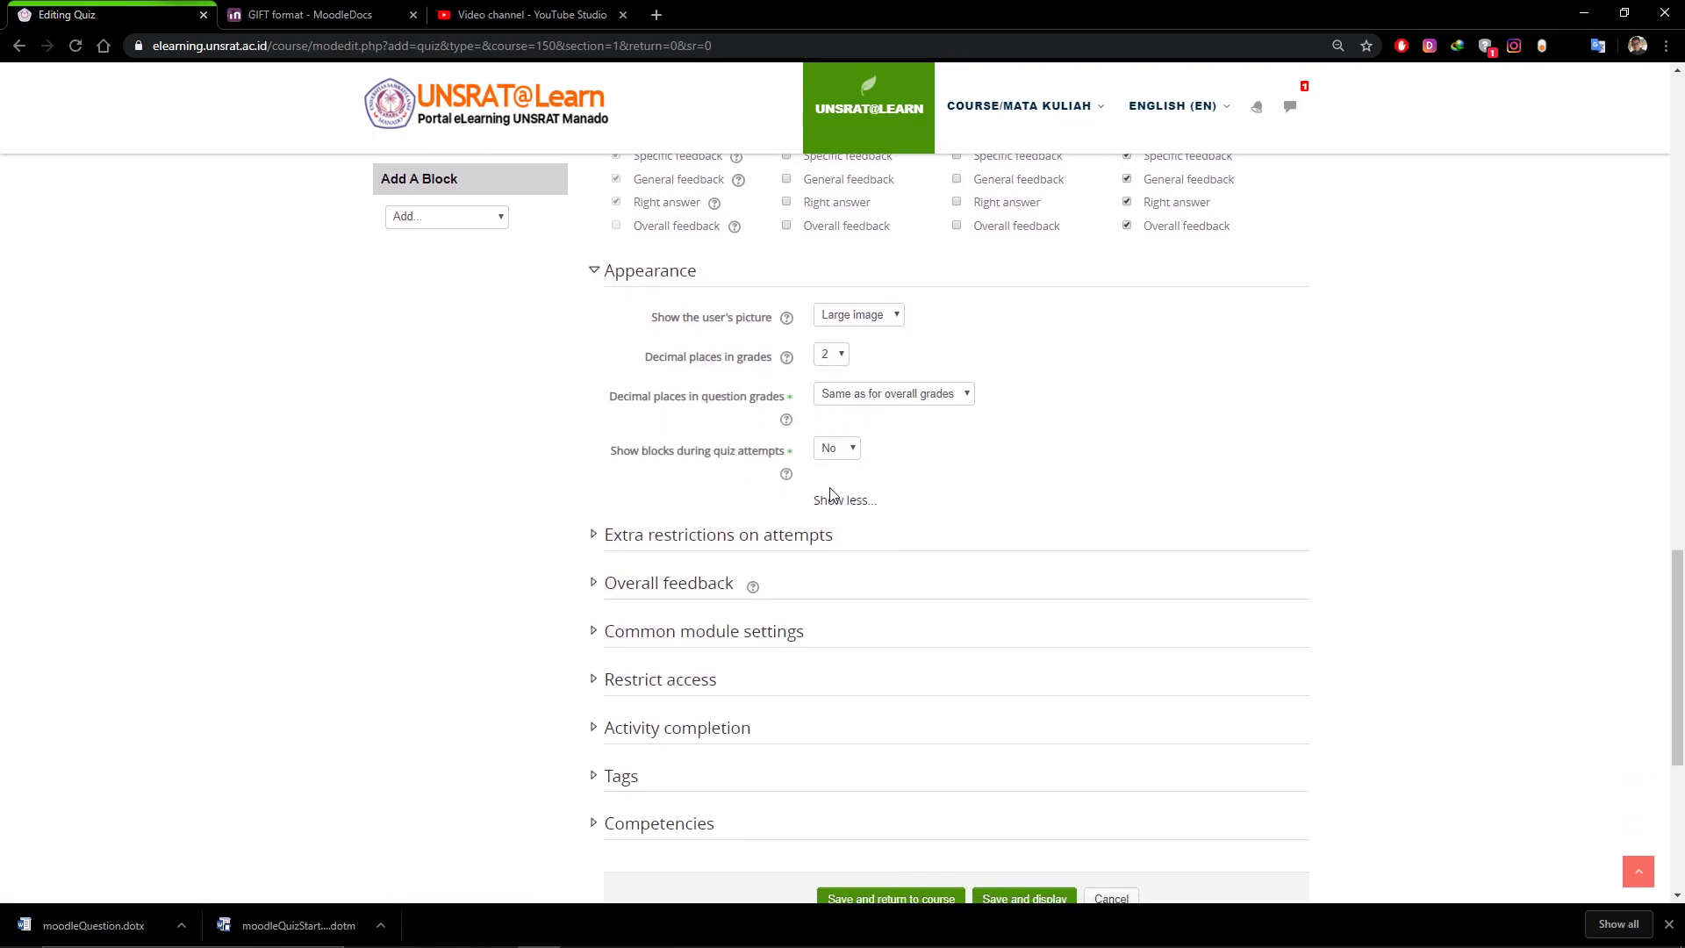
pyautogui.scroll(-2, 834, 489)
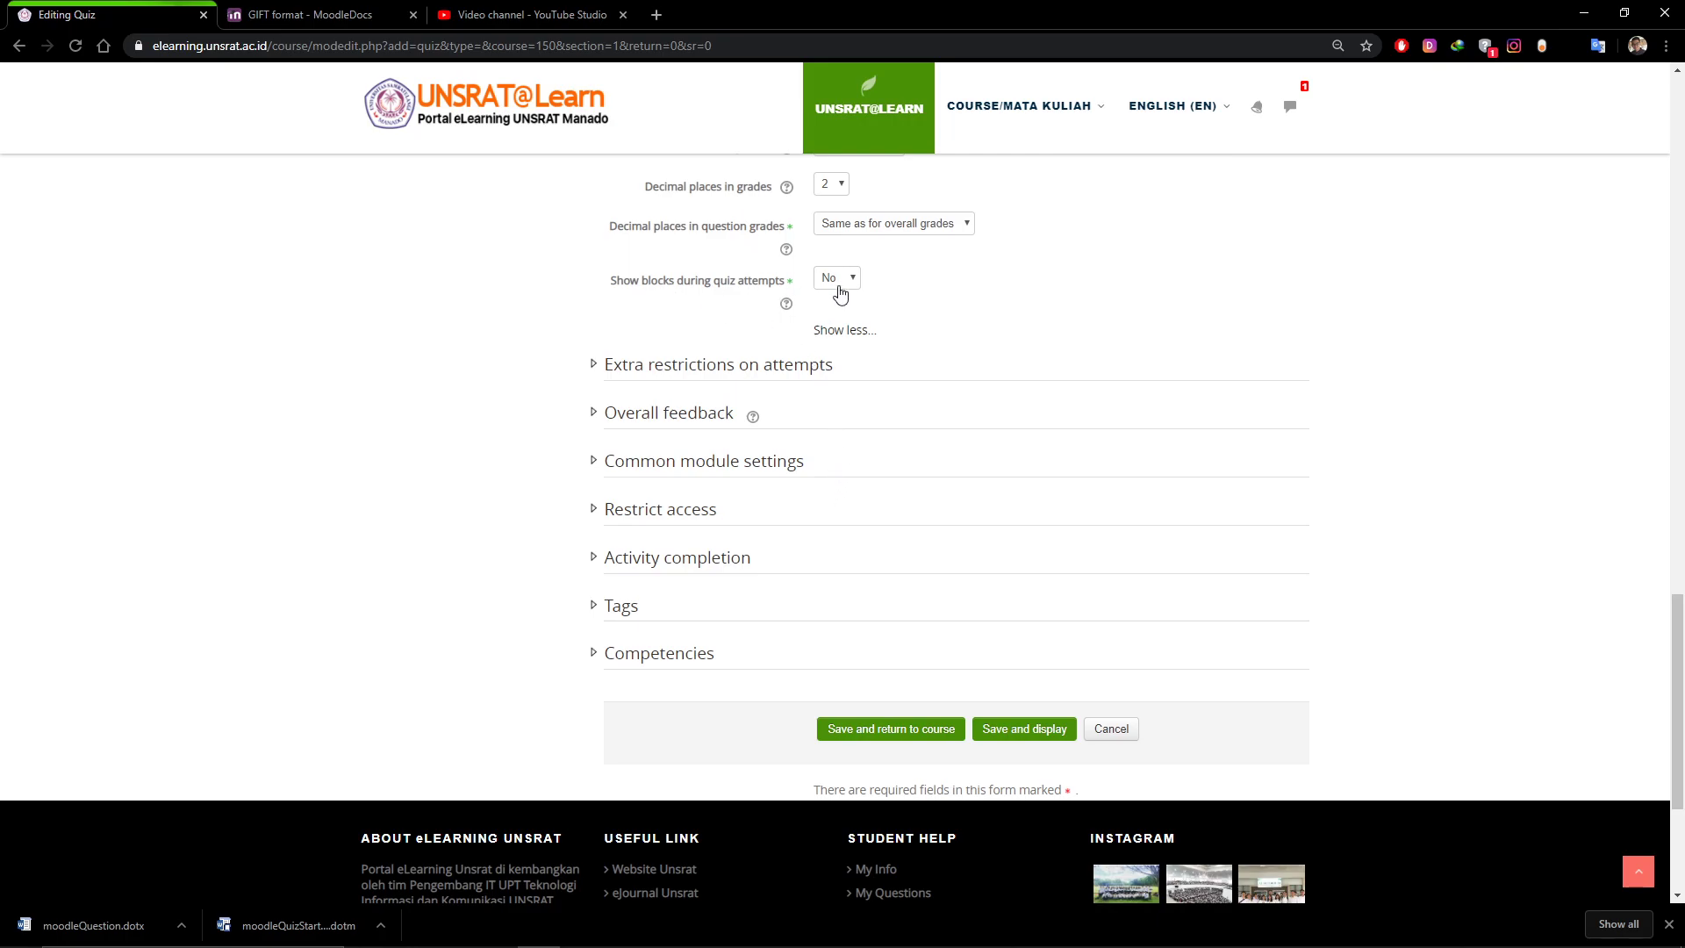
# Reveal all extra restrictions on attempts and set browser security to "Full screen pop-up with some JavaScript security"
pyautogui.click(709, 365)
pyautogui.scroll(-1, 790, 386)
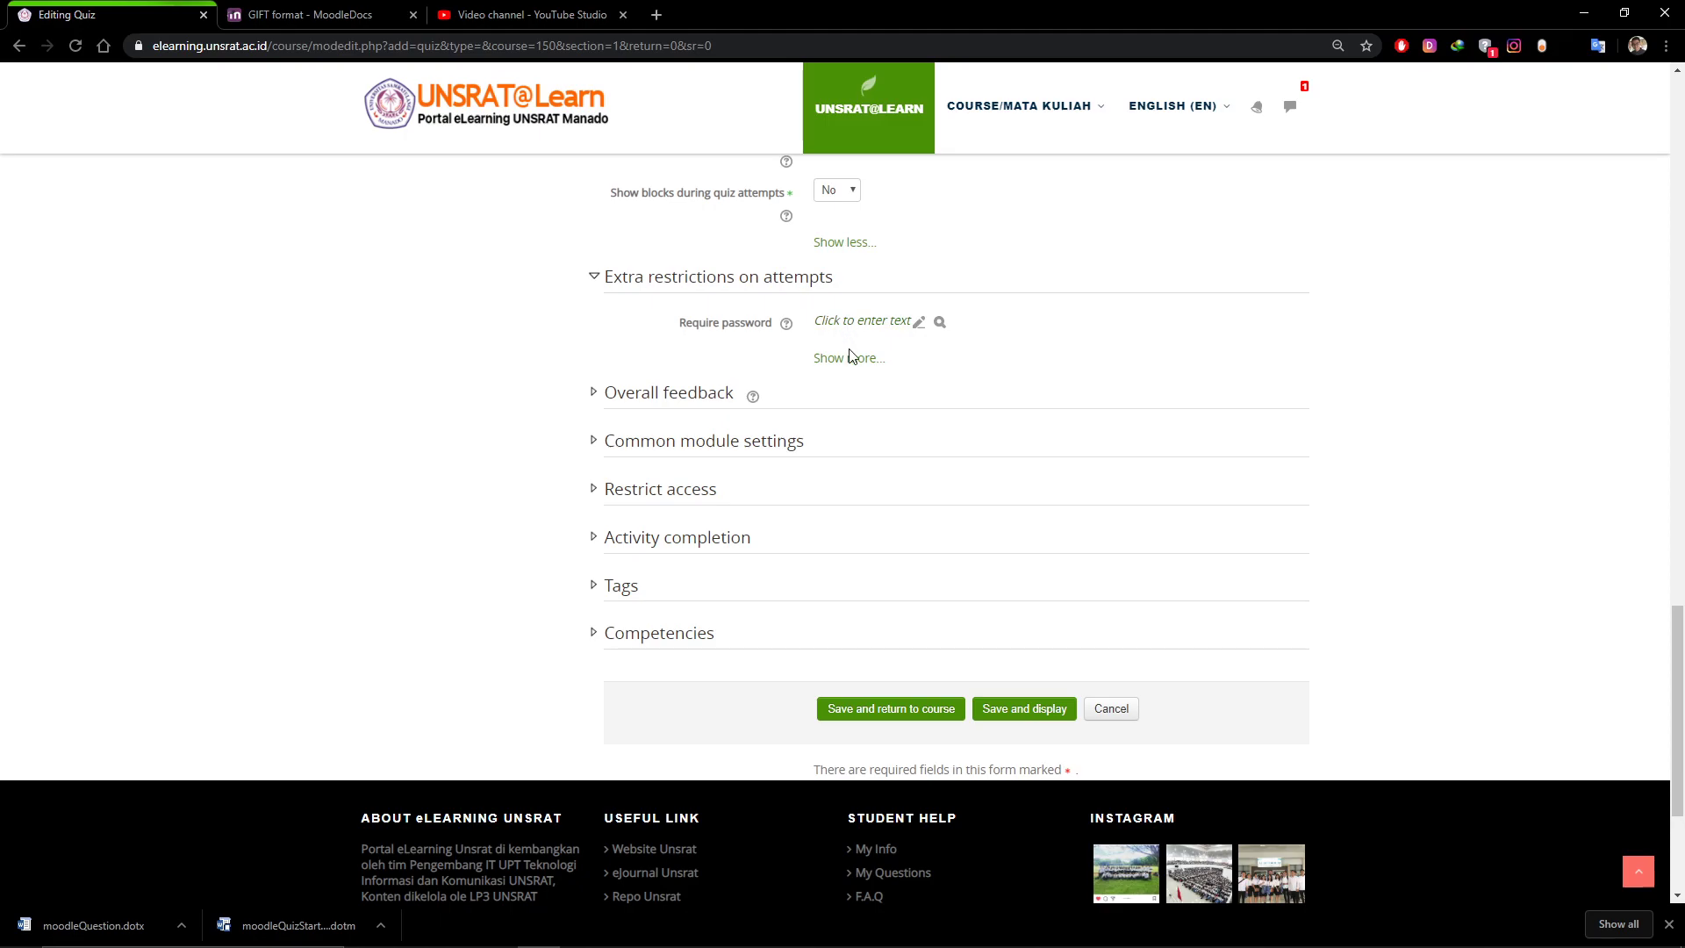
pyautogui.click(843, 358)
pyautogui.scroll(-1, 846, 359)
pyautogui.click(859, 275)
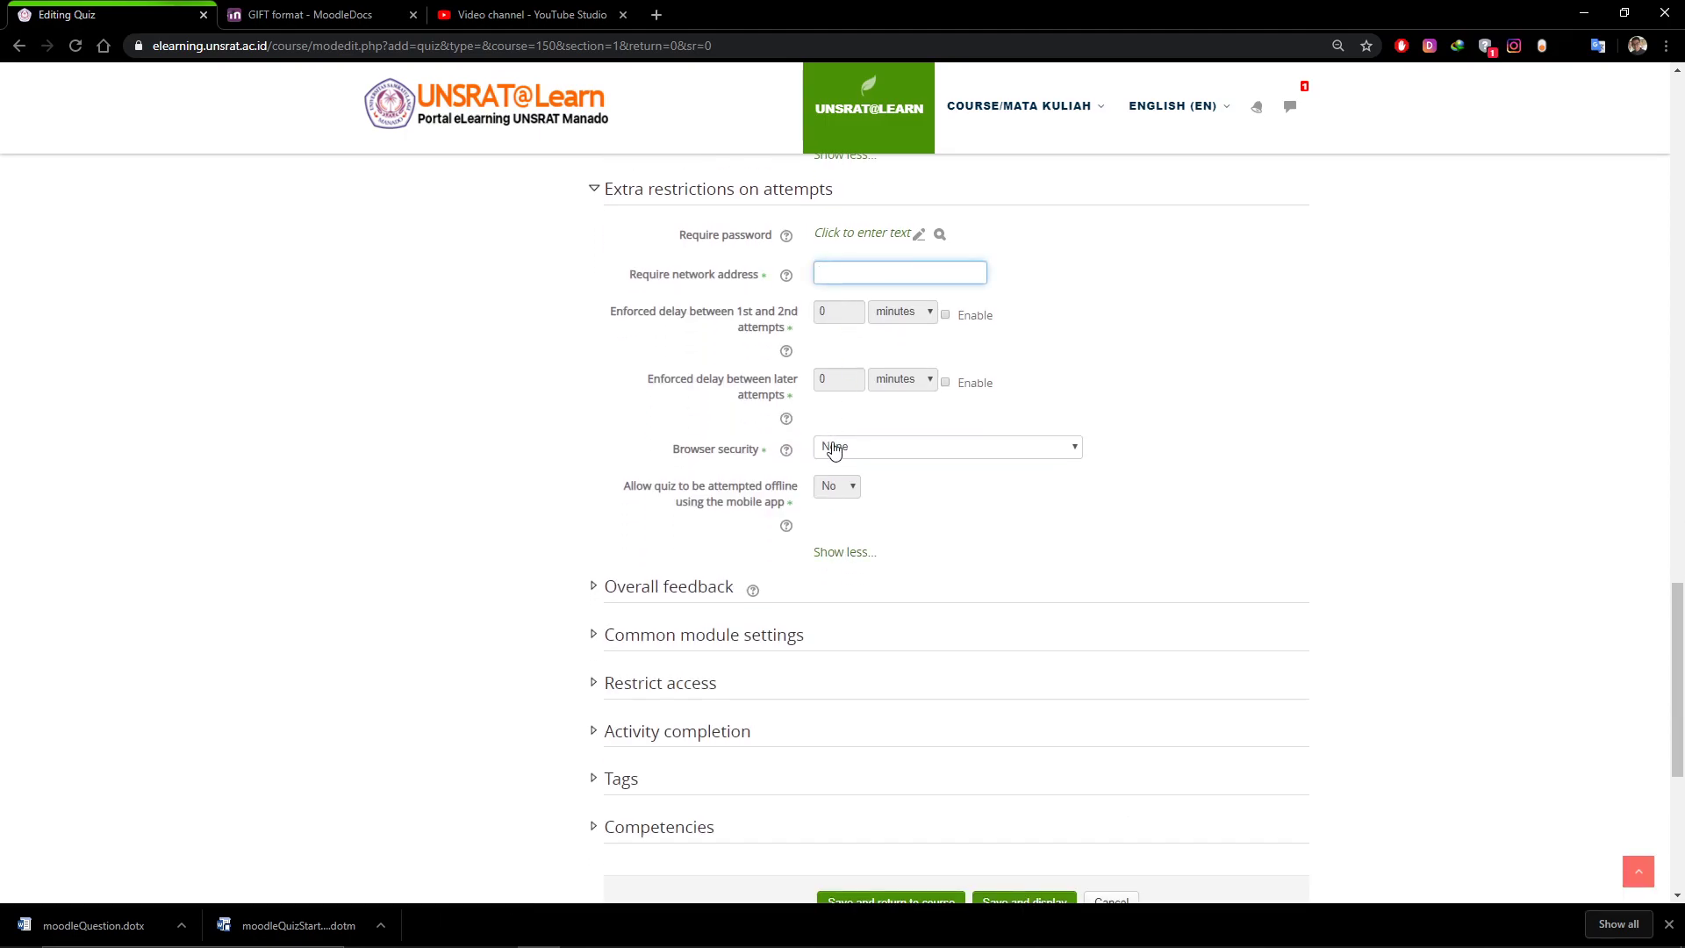
pyautogui.scroll(-1, 992, 432)
pyautogui.click(923, 361)
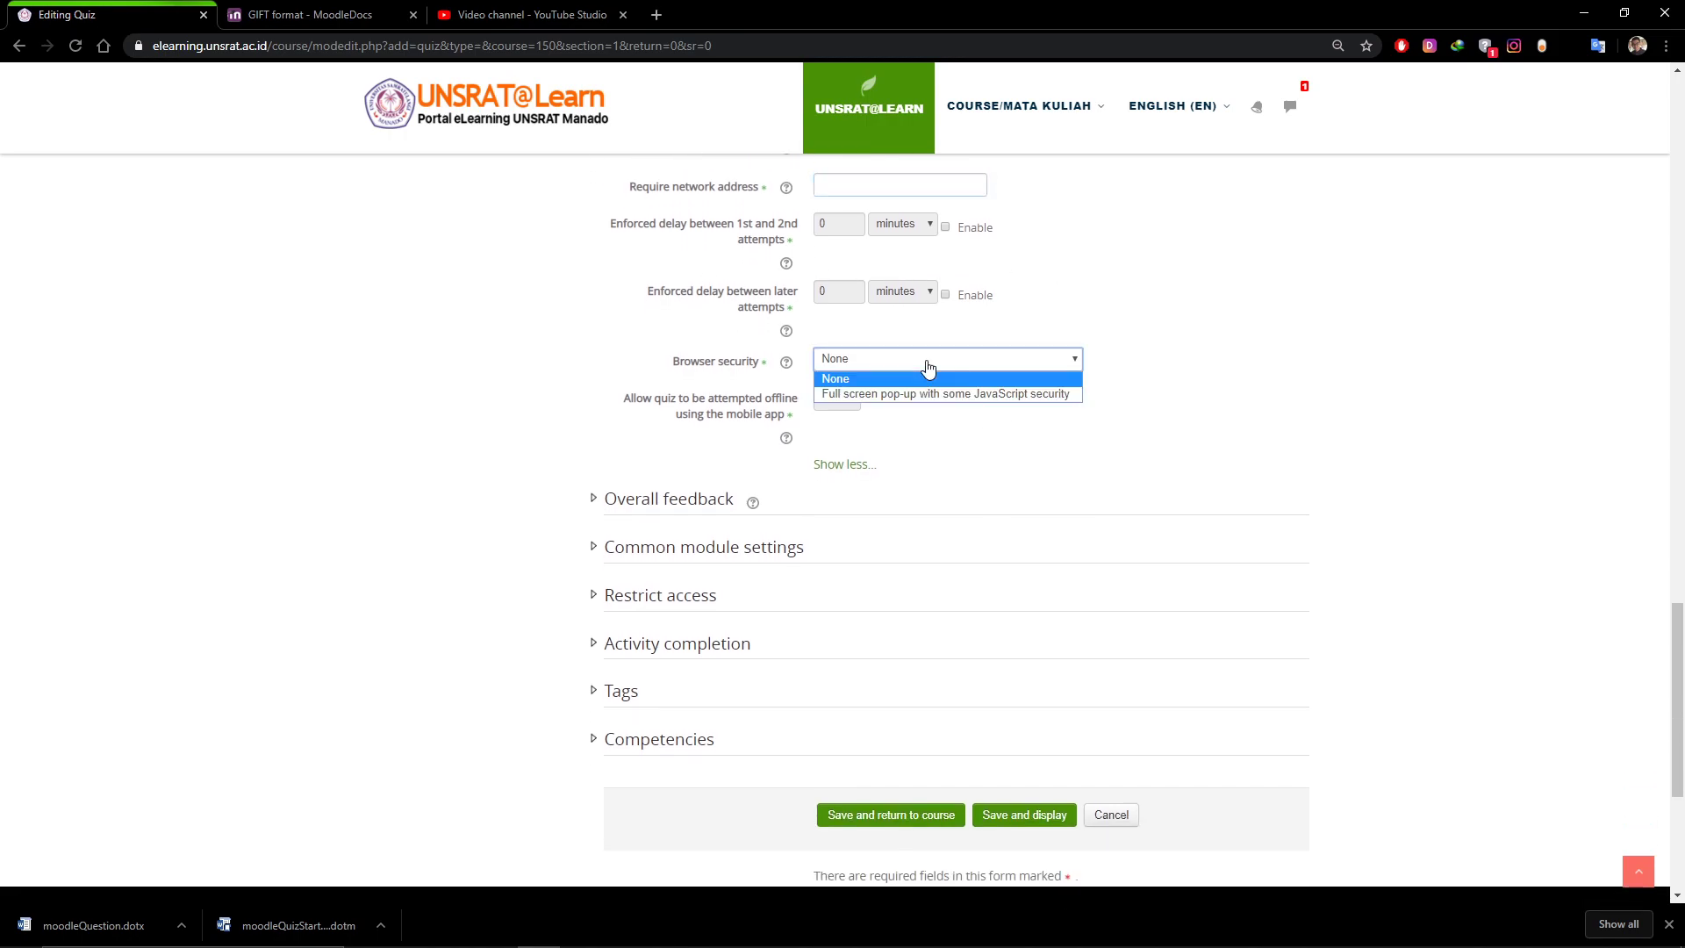
pyautogui.click(918, 388)
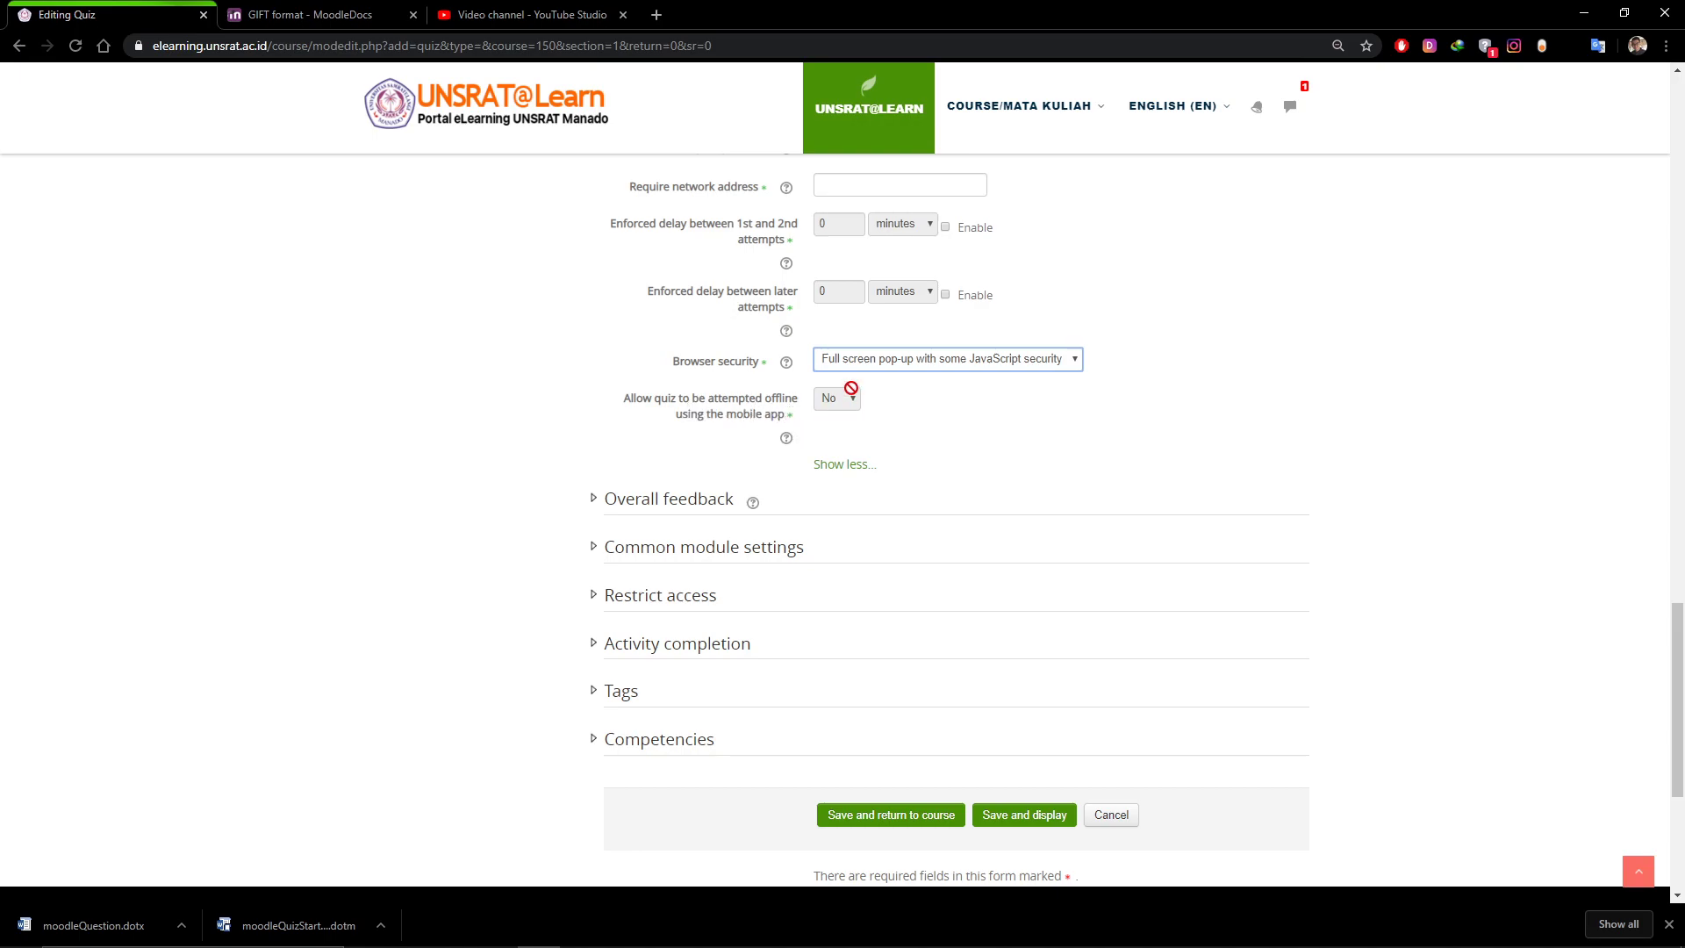
# Look back over the quiz settings from Timing through Extra restrictions on attempts
pyautogui.scroll(-3, 790, 319)
pyautogui.scroll(2, 793, 324)
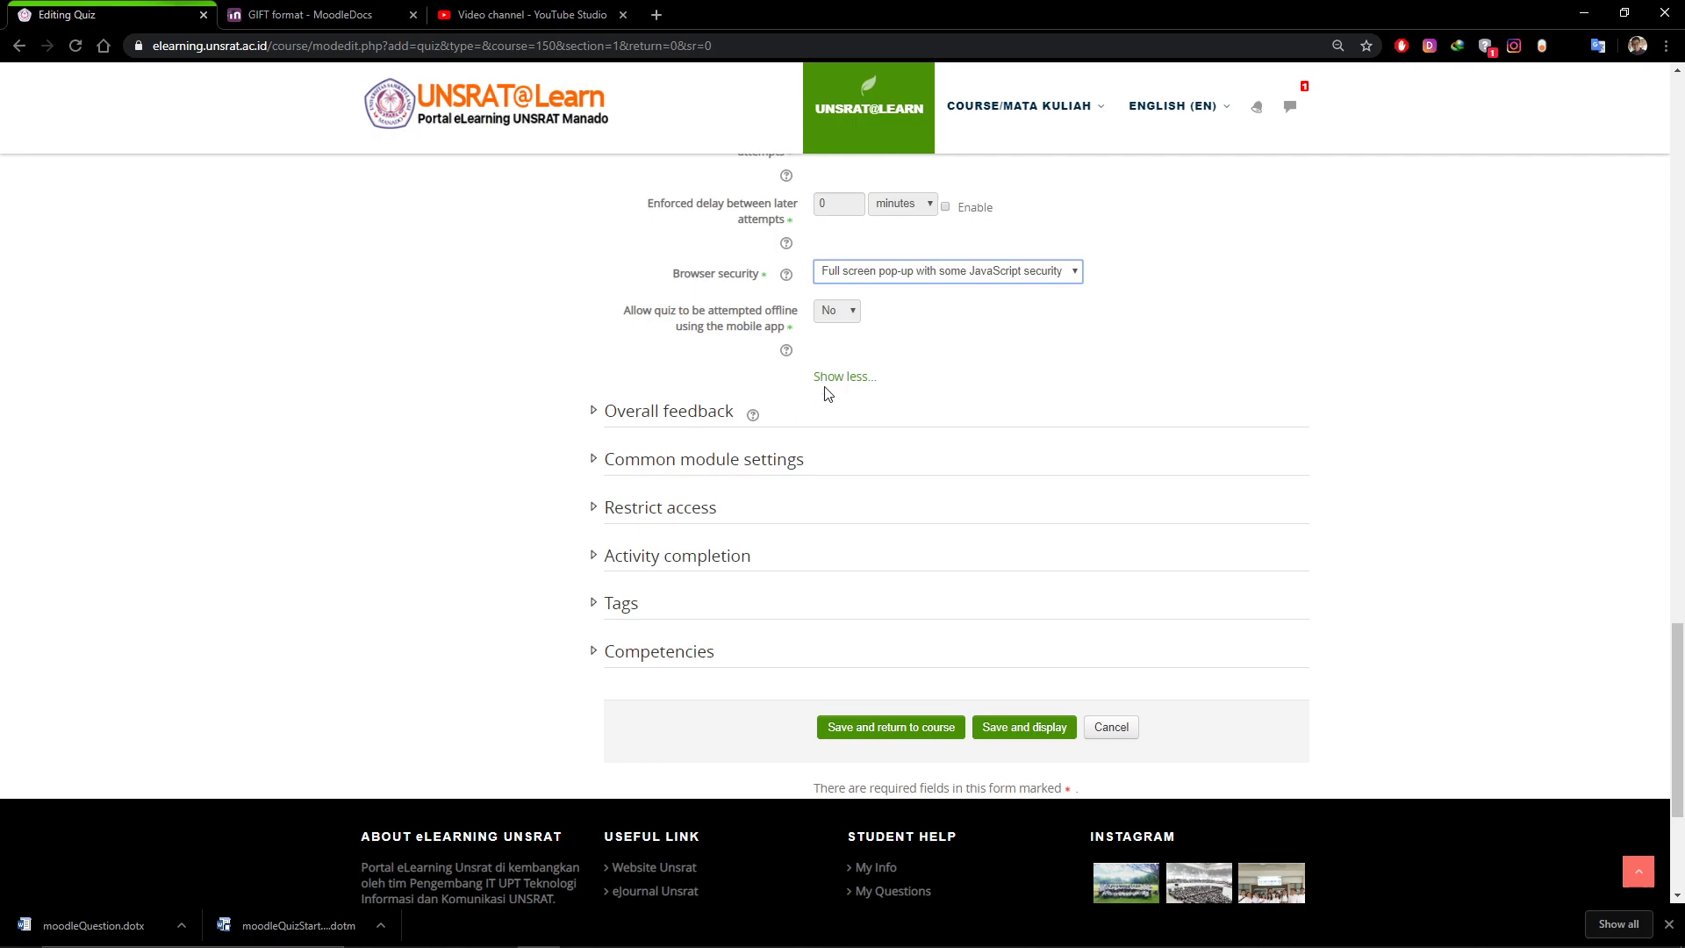
pyautogui.scroll(13, 857, 420)
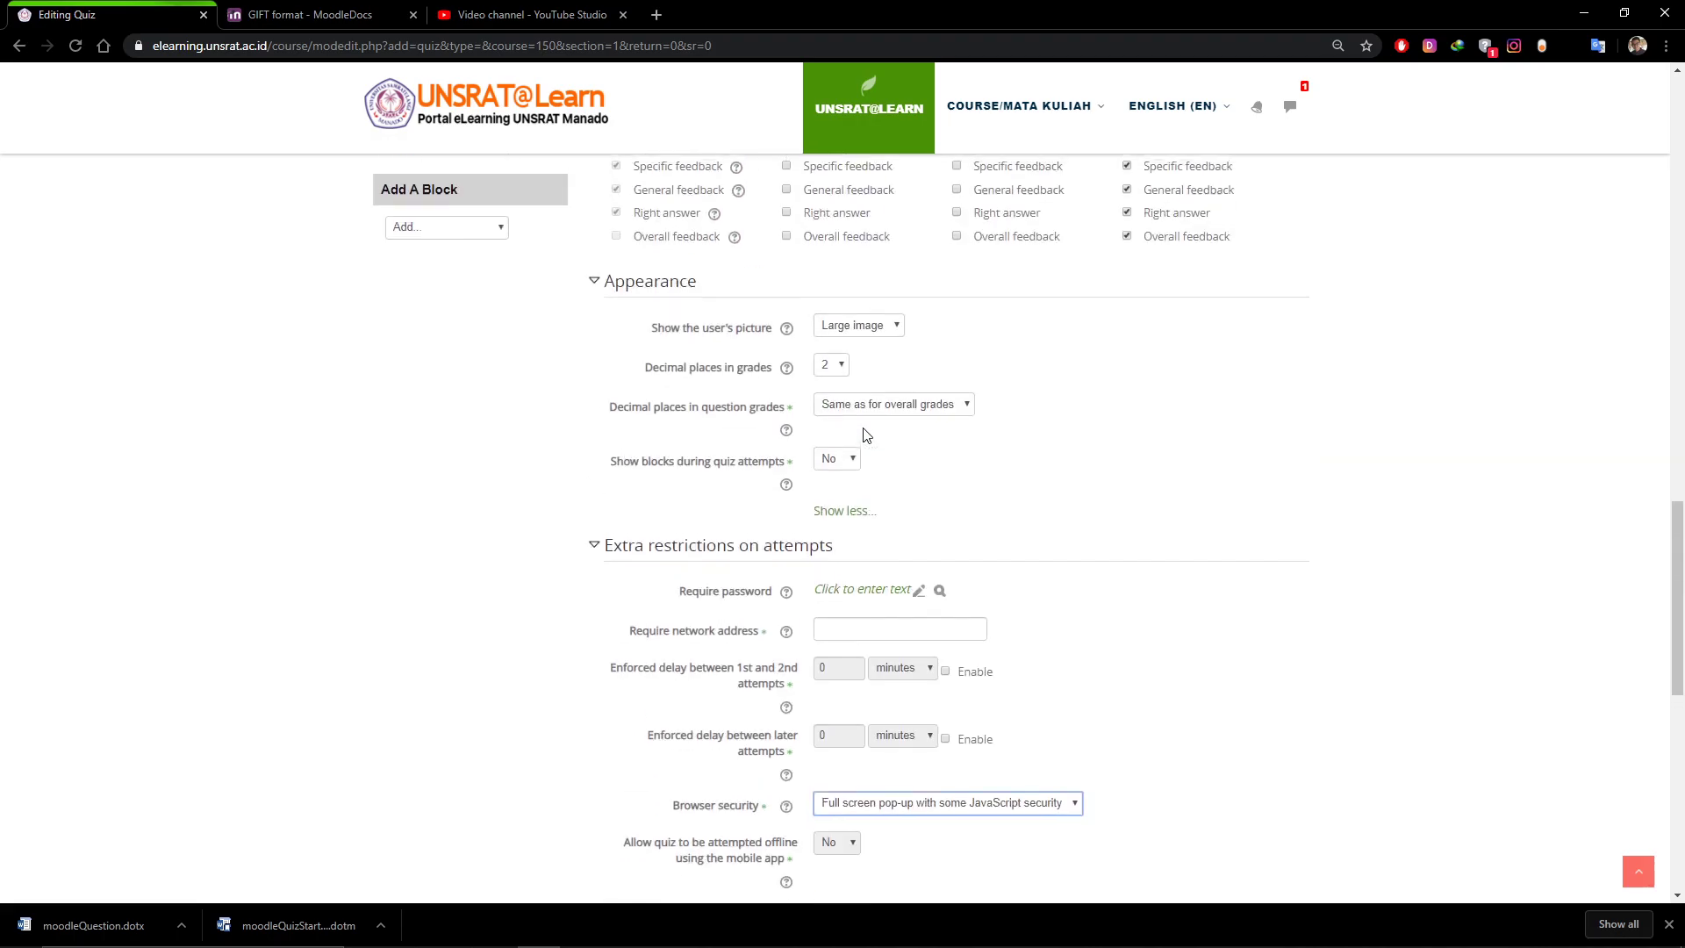
pyautogui.scroll(5, 877, 441)
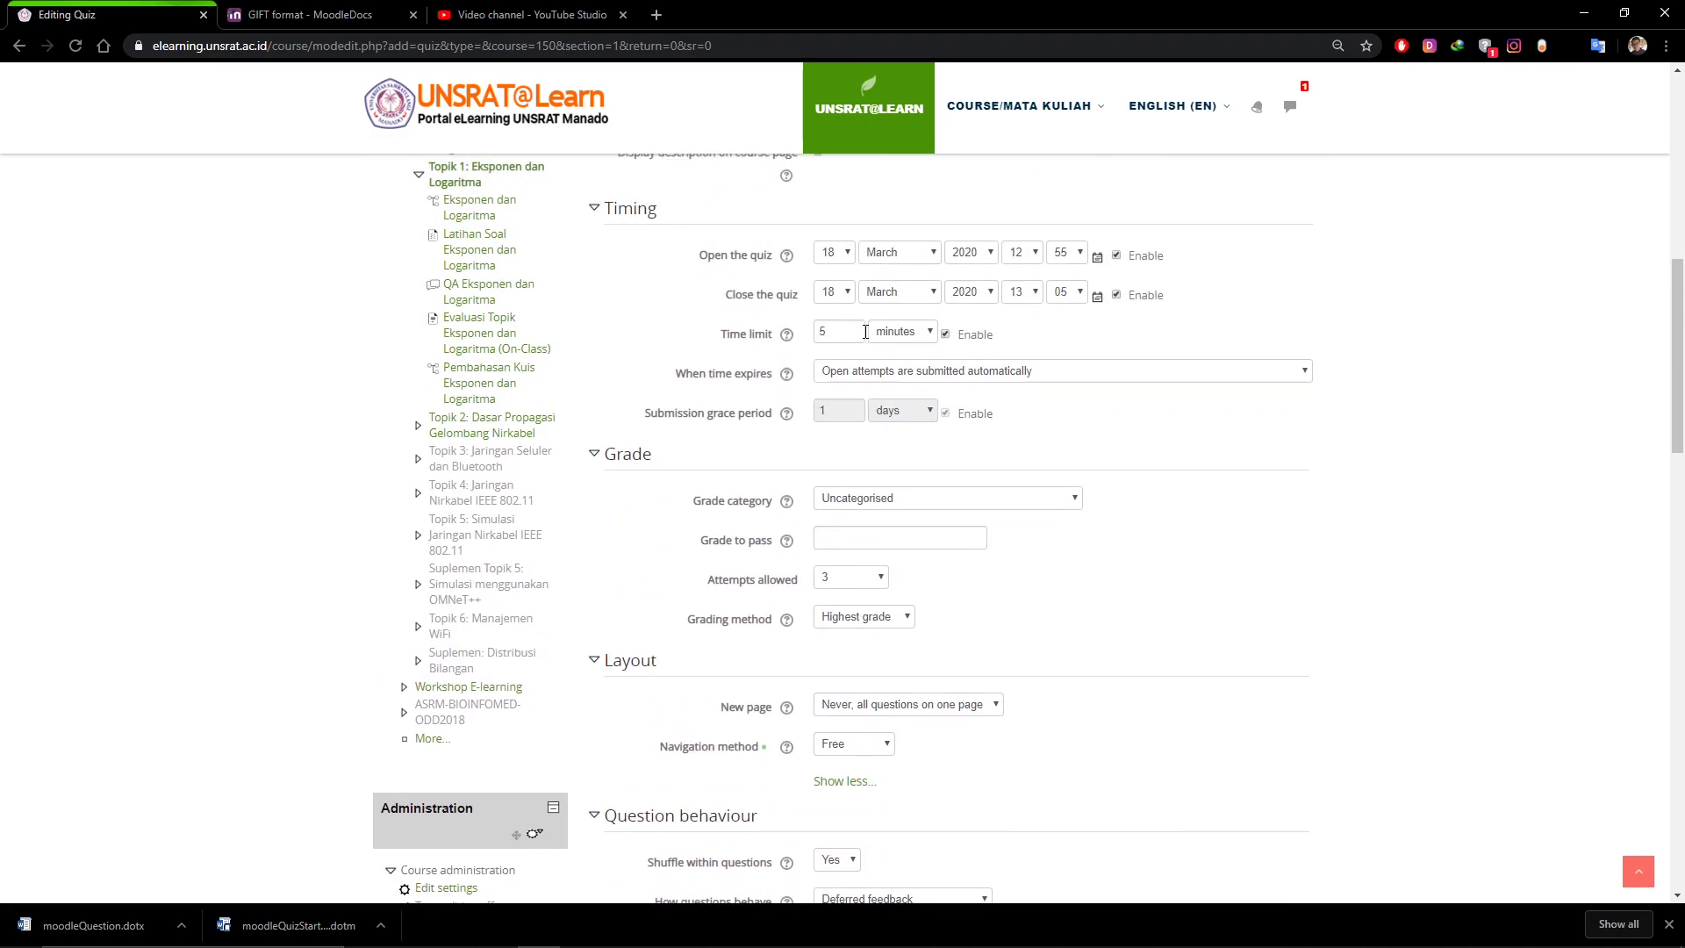
pyautogui.scroll(-11, 862, 355)
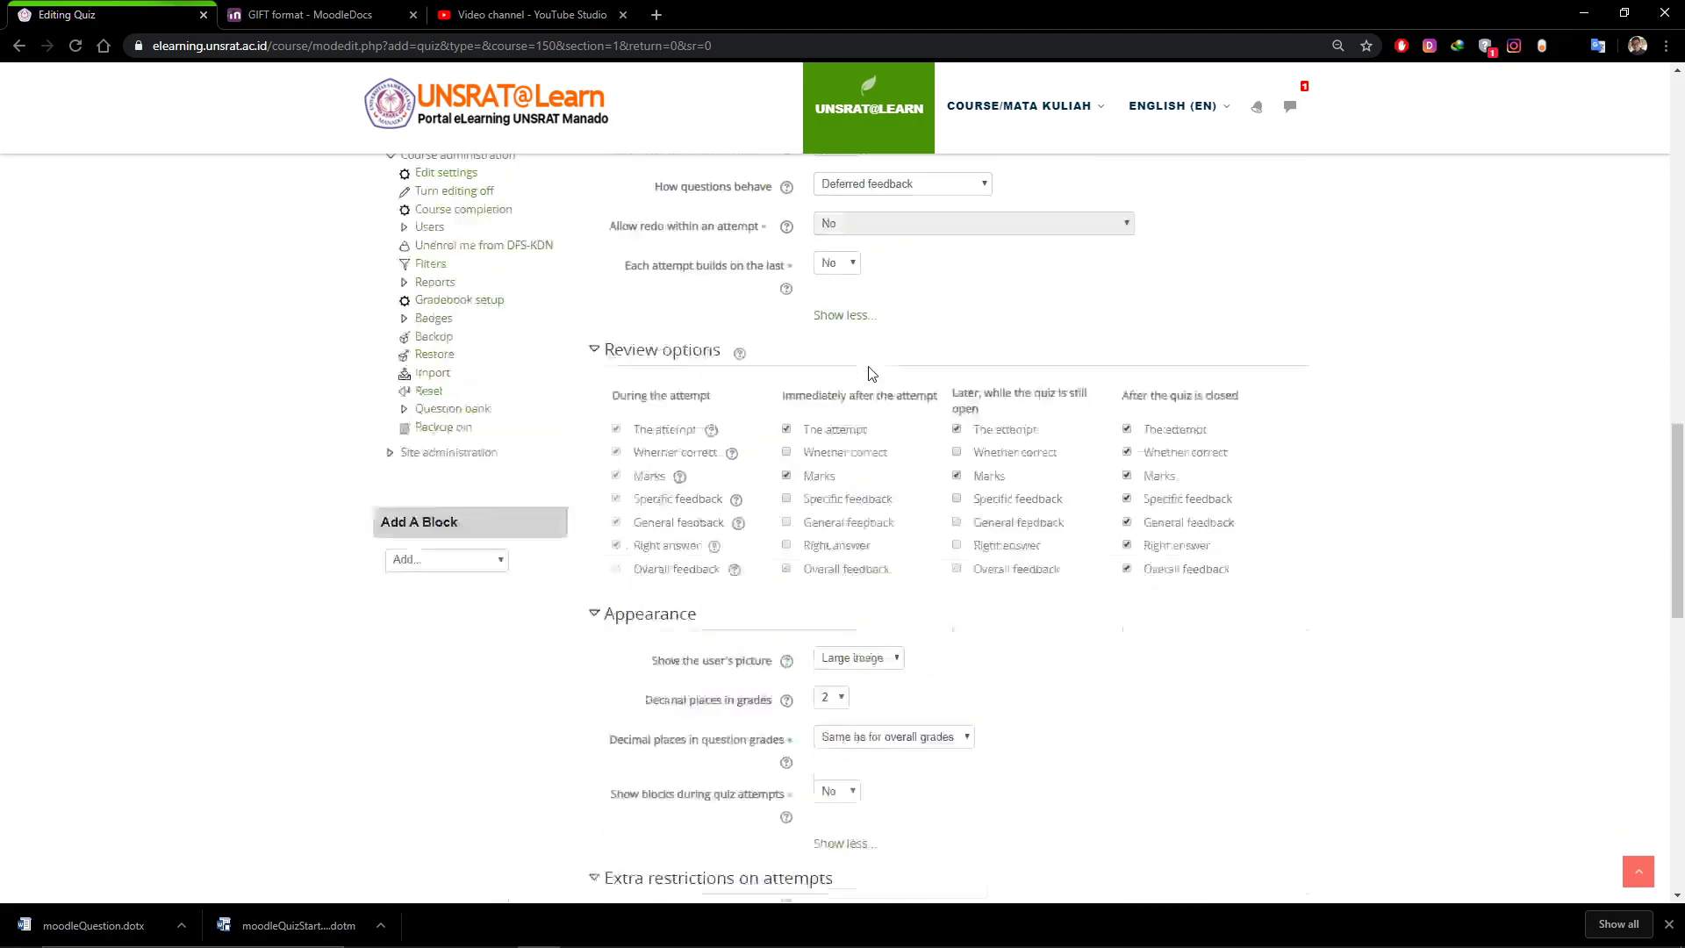
pyautogui.scroll(-5, 871, 374)
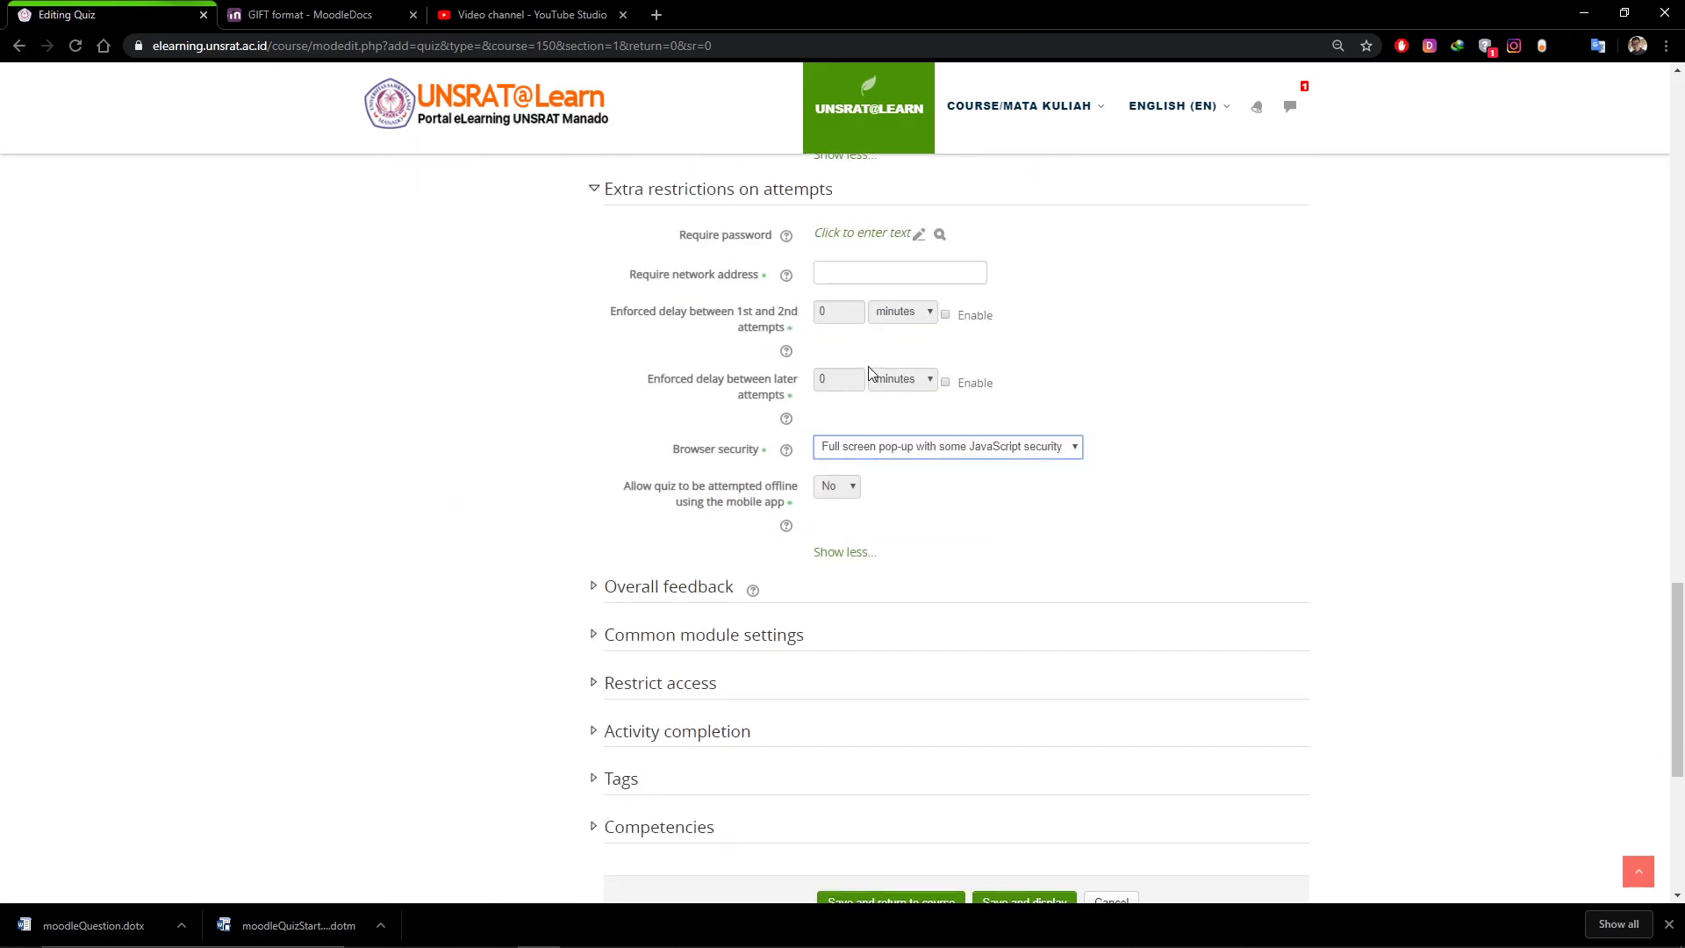
pyautogui.scroll(-2, 641, 562)
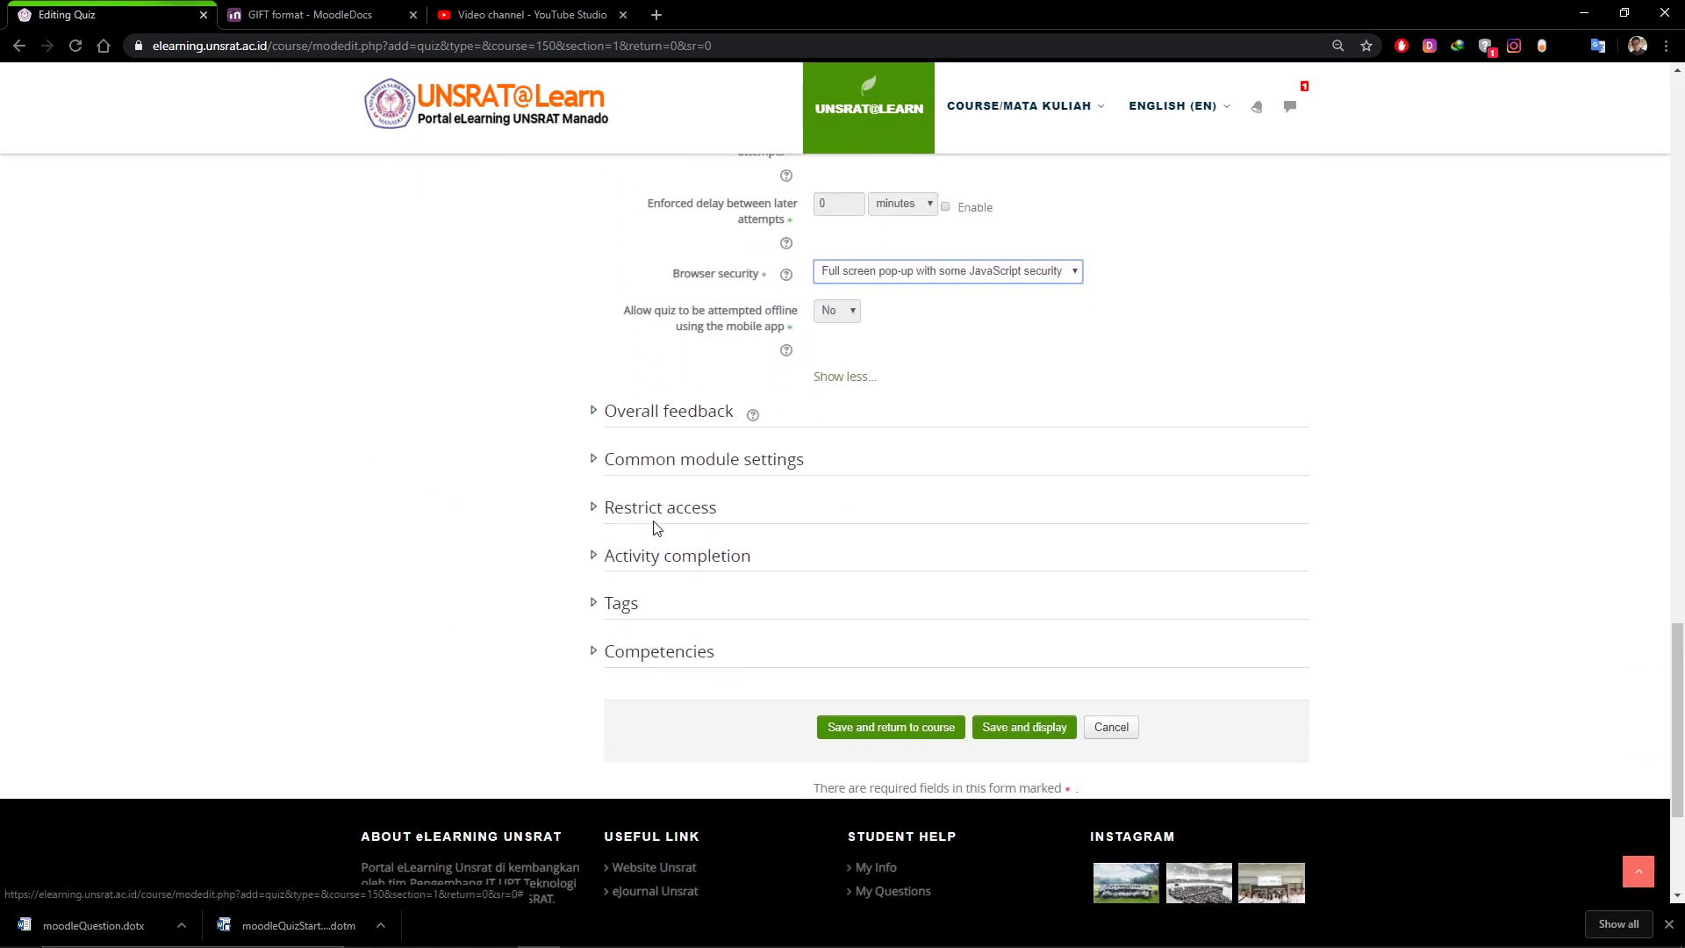
# Check the Overall feedback section, collapse it again, and expand the Common module settings to review them
pyautogui.click(671, 410)
pyautogui.click(672, 410)
pyautogui.click(669, 464)
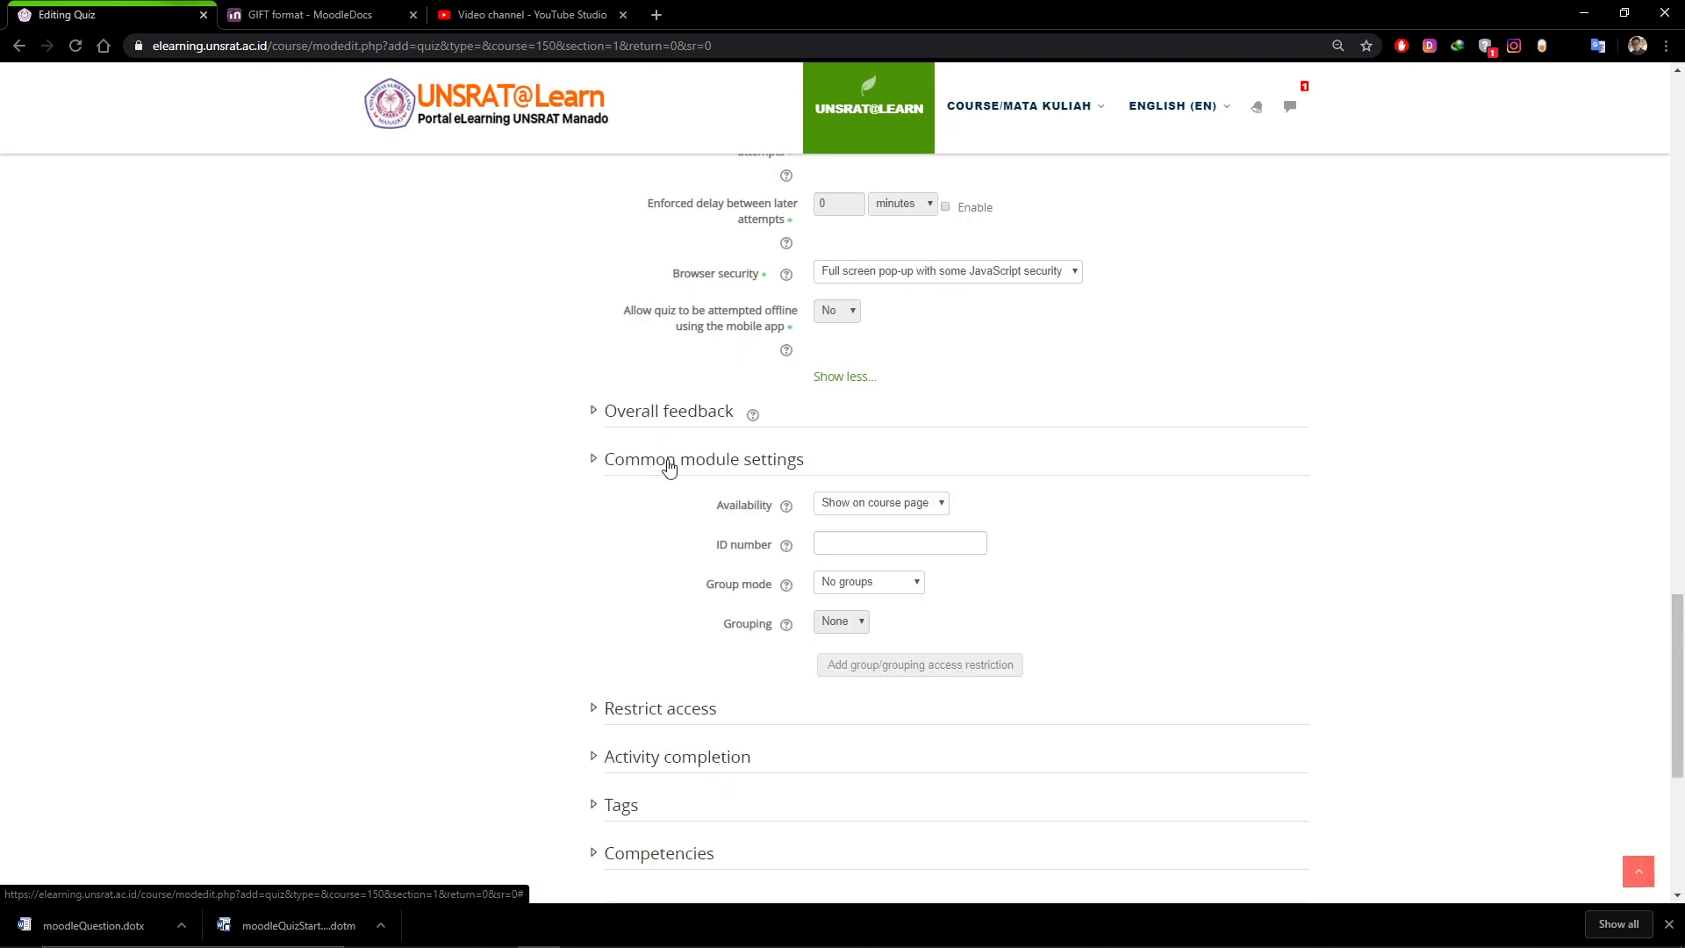
pyautogui.scroll(-3, 669, 467)
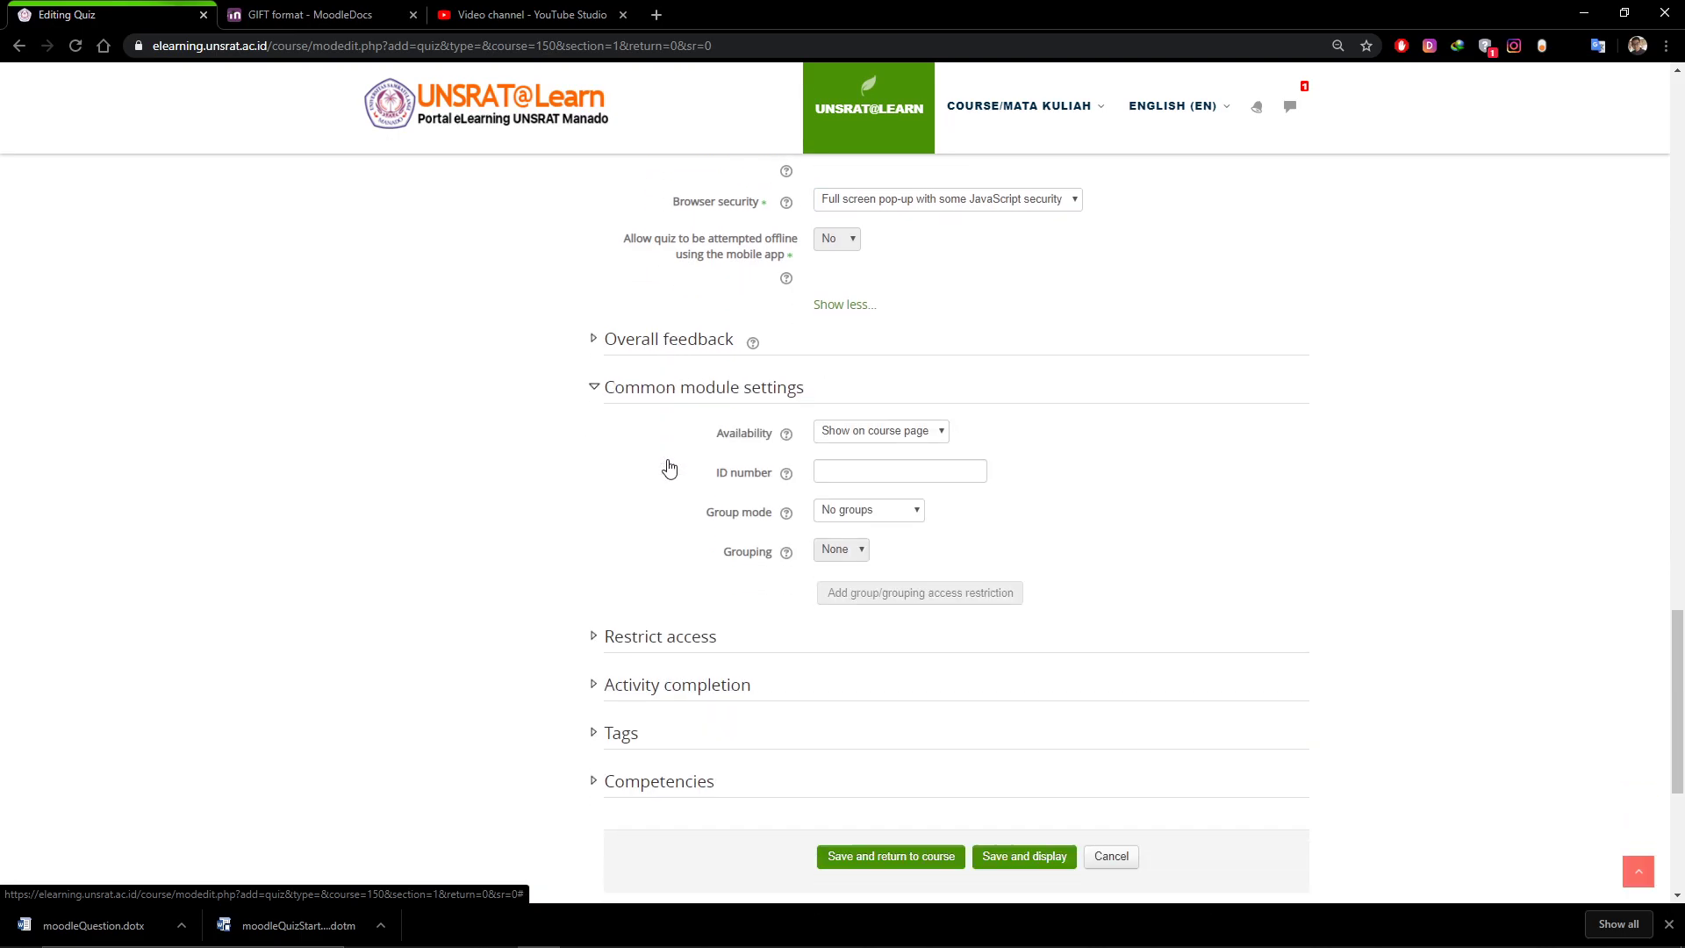
pyautogui.scroll(1, 669, 468)
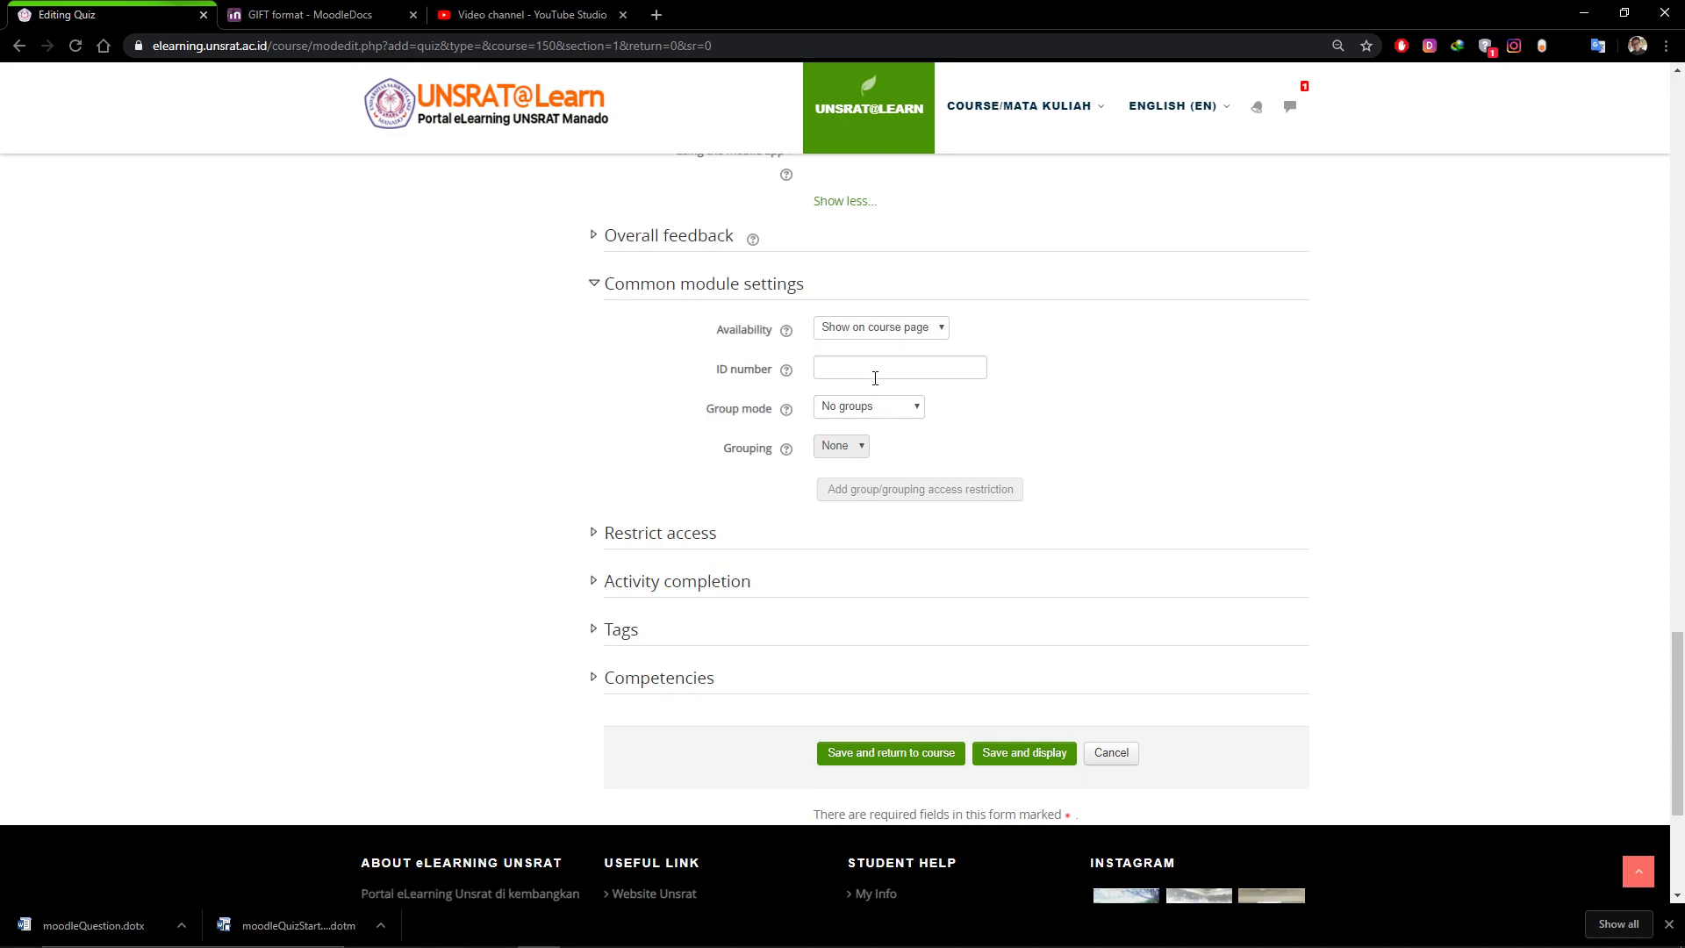
# Expand Restrict access and Activity completion, and check the completion tracking choices, keeping "Students can manually mark the activity as completed"
pyautogui.click(668, 535)
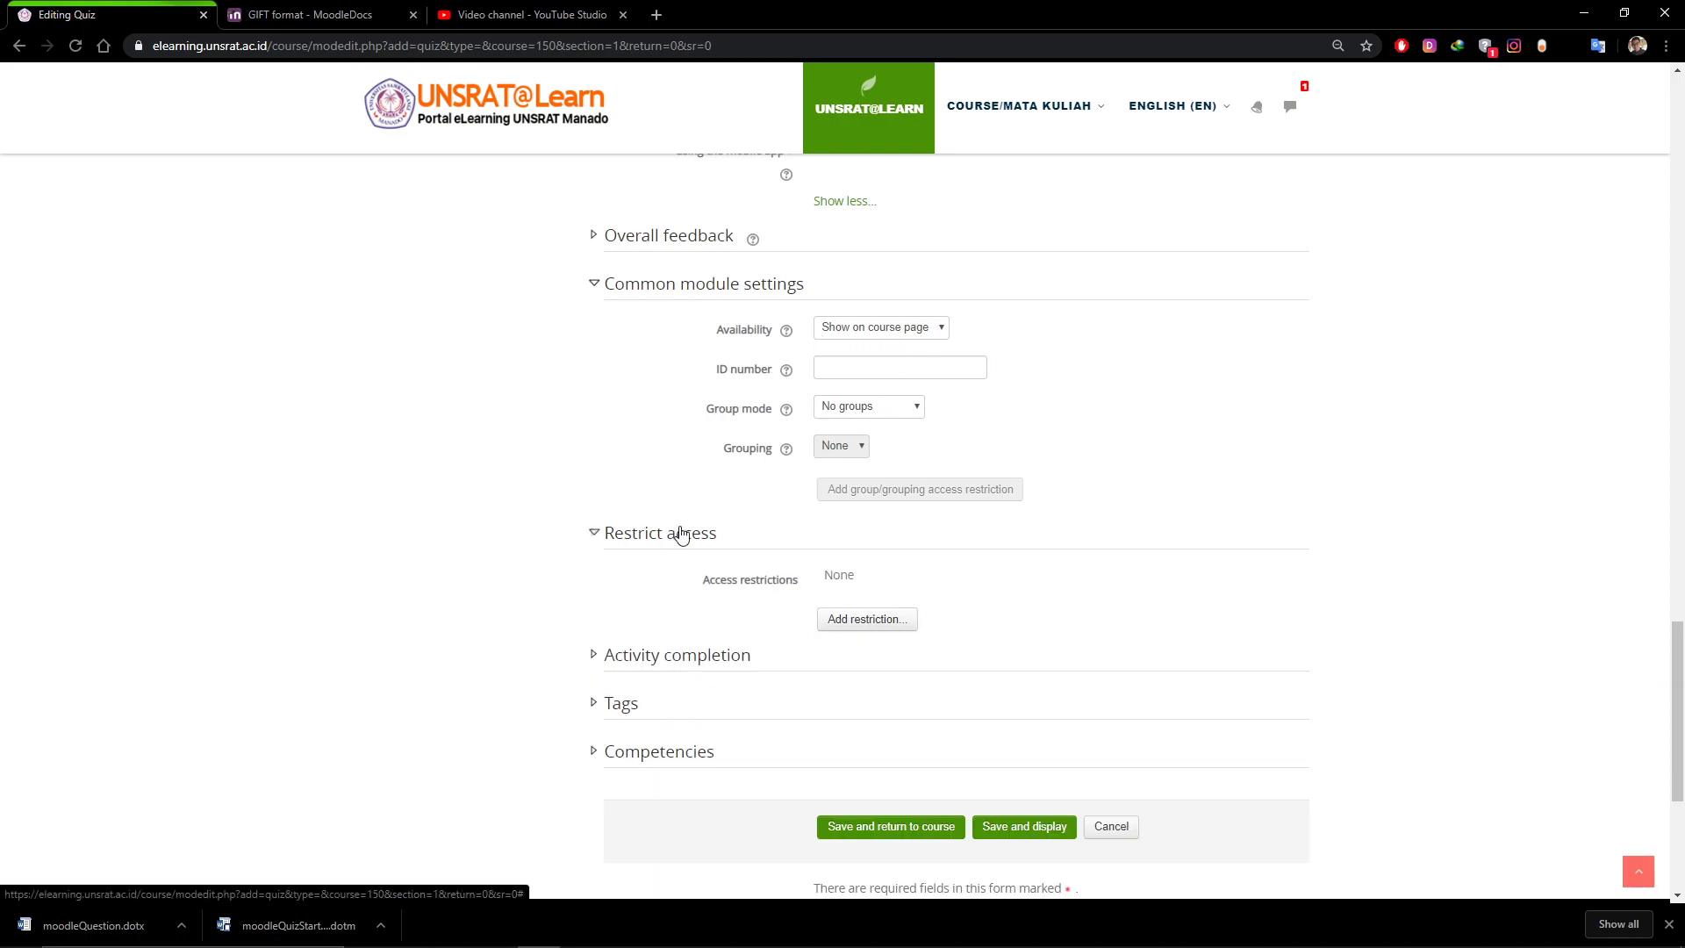
pyautogui.scroll(-1, 678, 534)
pyautogui.click(703, 573)
pyautogui.scroll(-4, 693, 571)
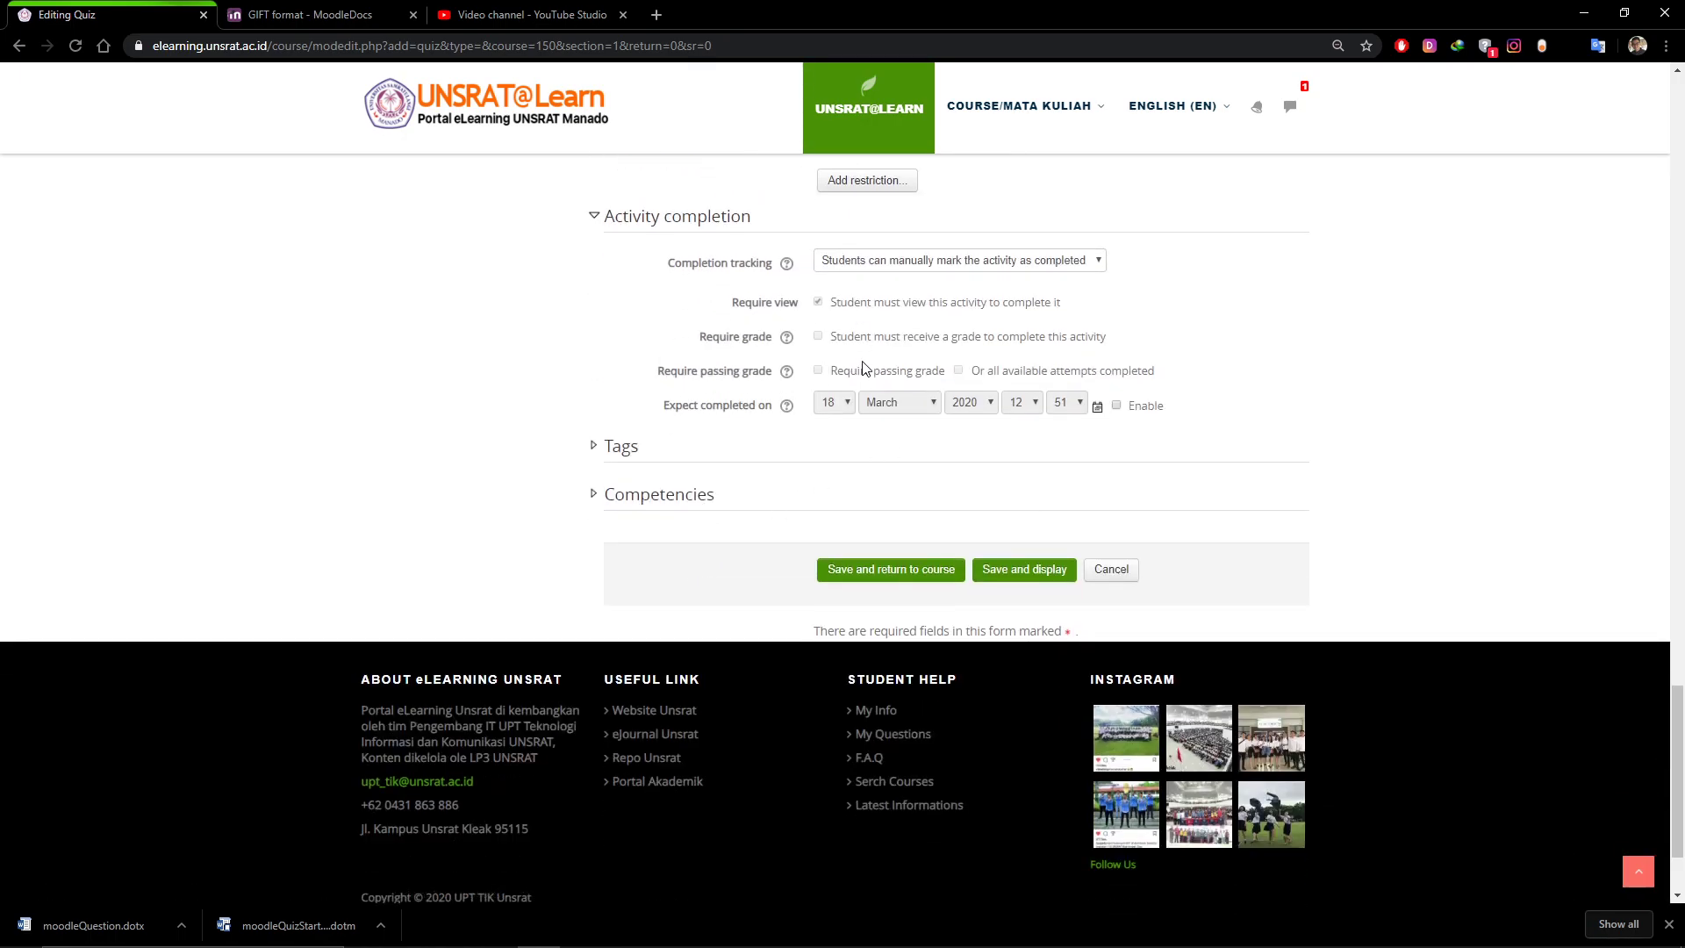
pyautogui.click(908, 260)
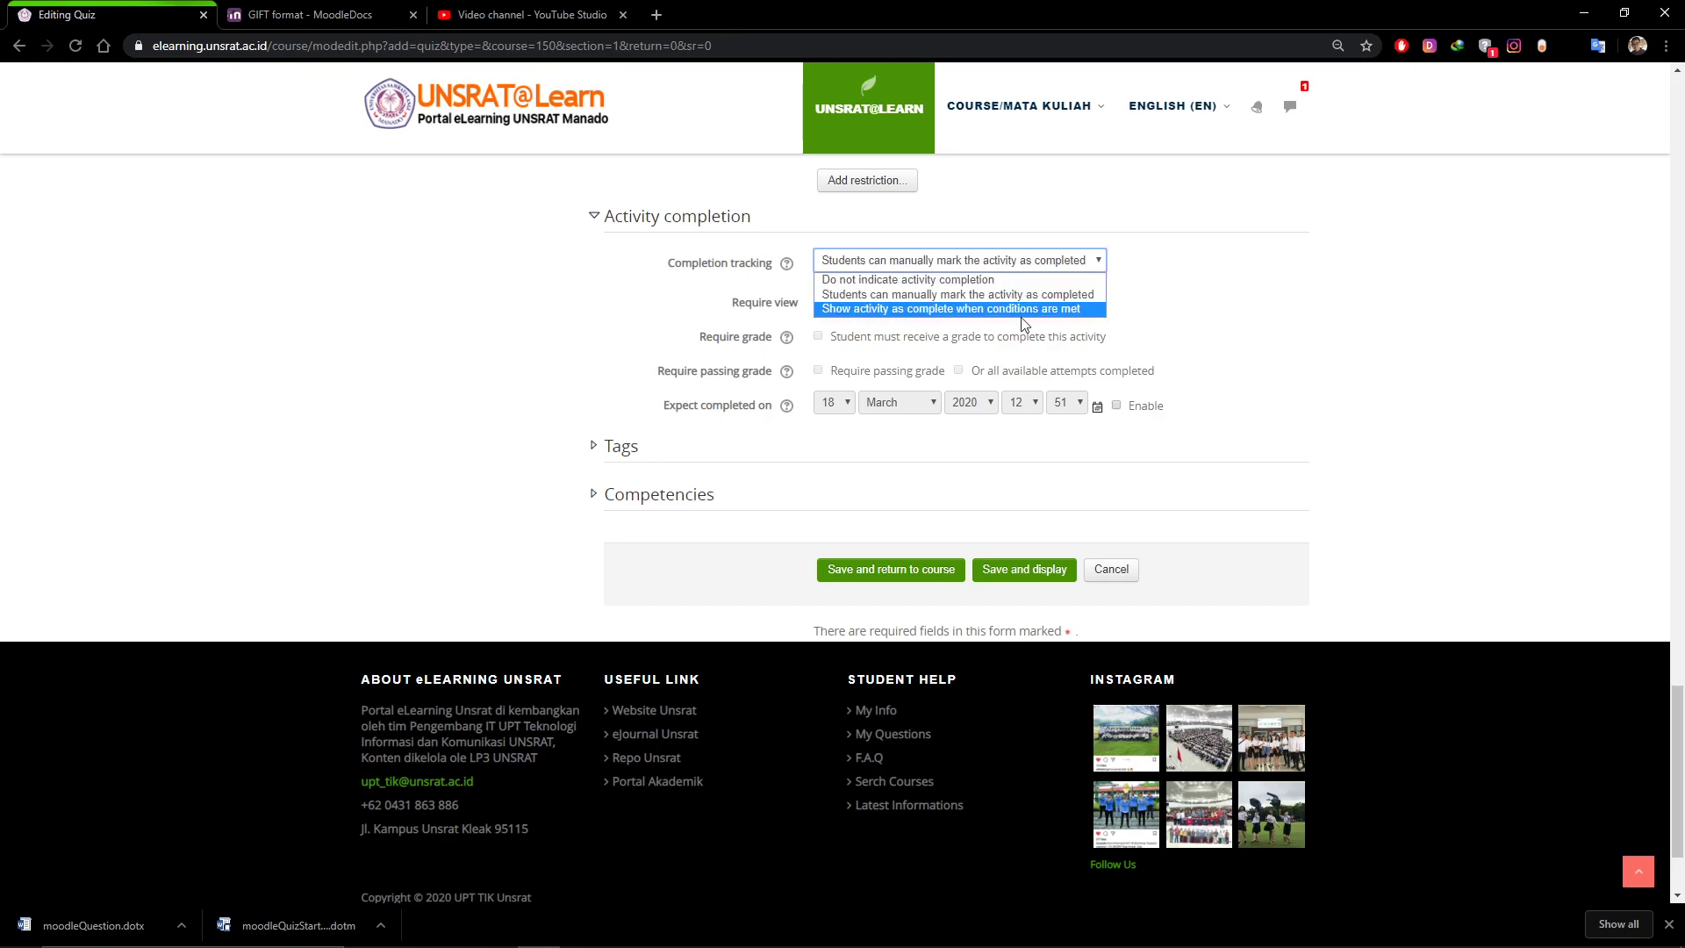
pyautogui.click(1194, 337)
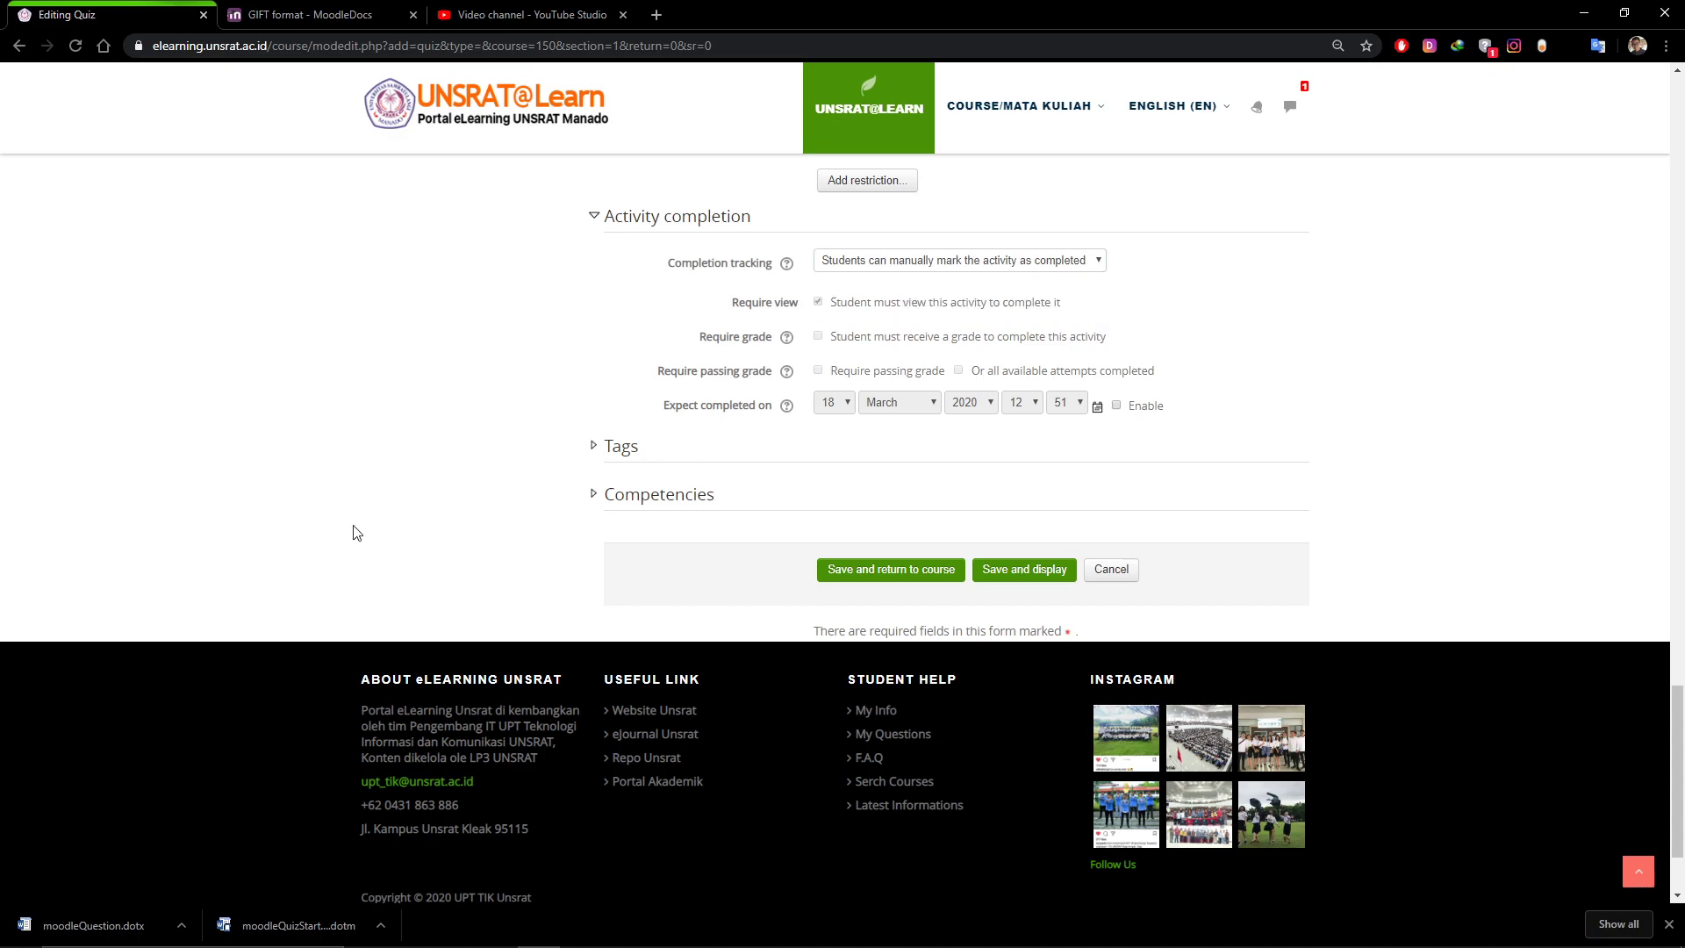
# Open the course's Activity completion report in a separate browser tab
pyautogui.scroll(15, 354, 531)
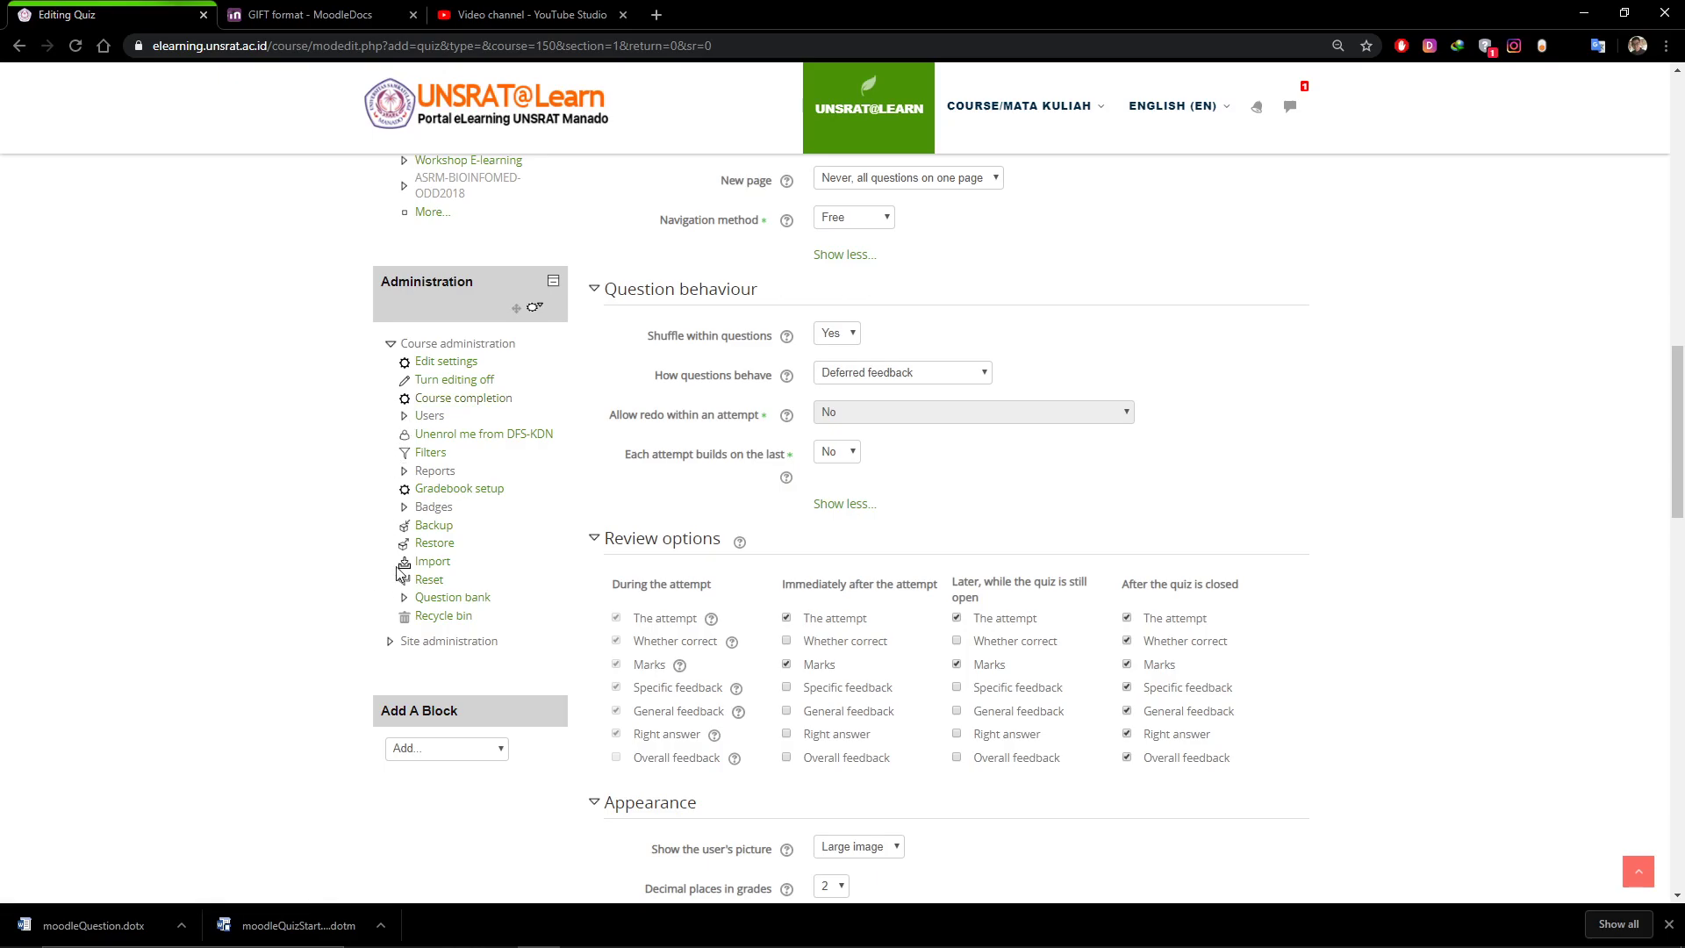
pyautogui.click(403, 471)
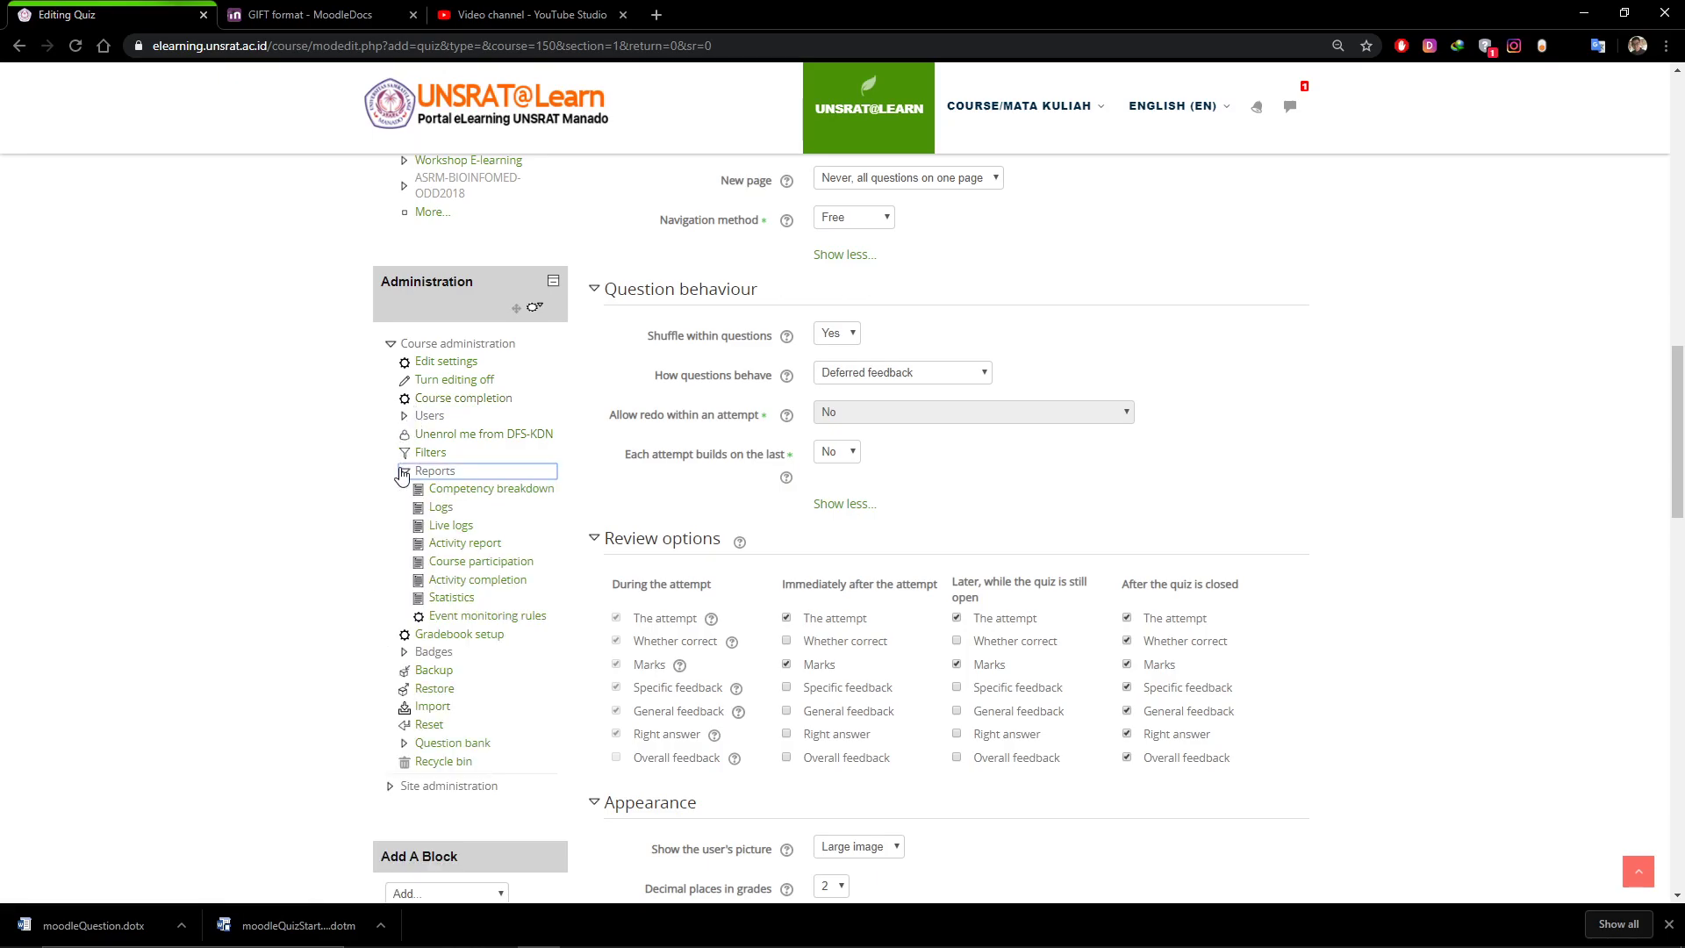
pyautogui.middleClick(469, 581)
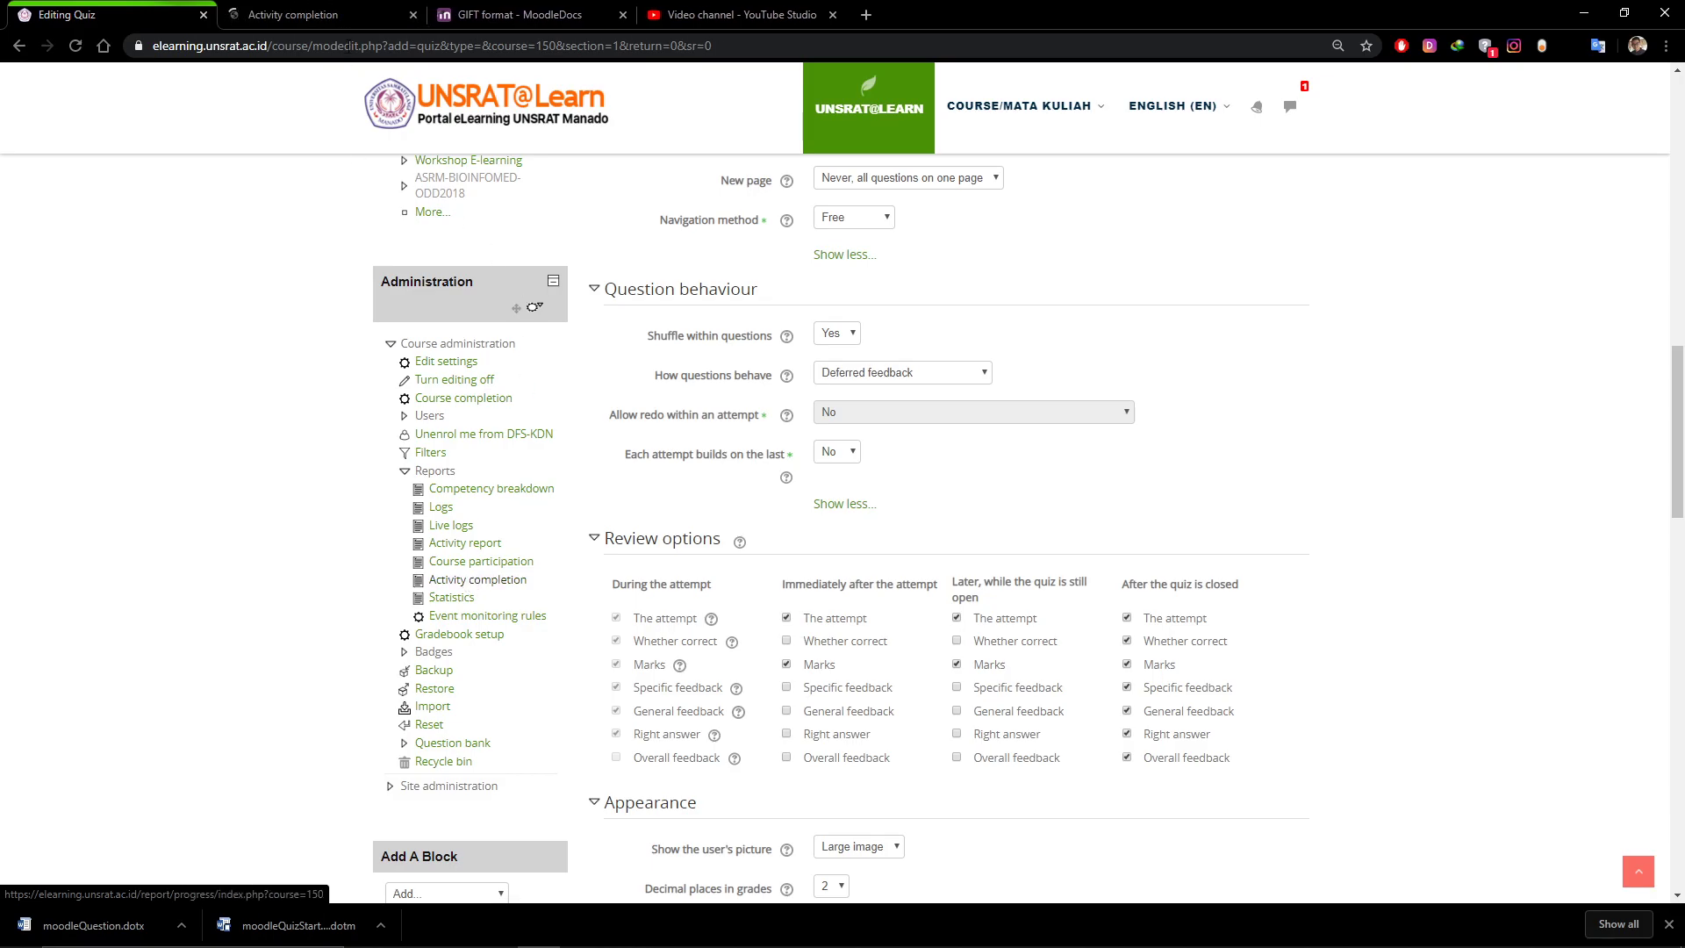
pyautogui.click(355, 27)
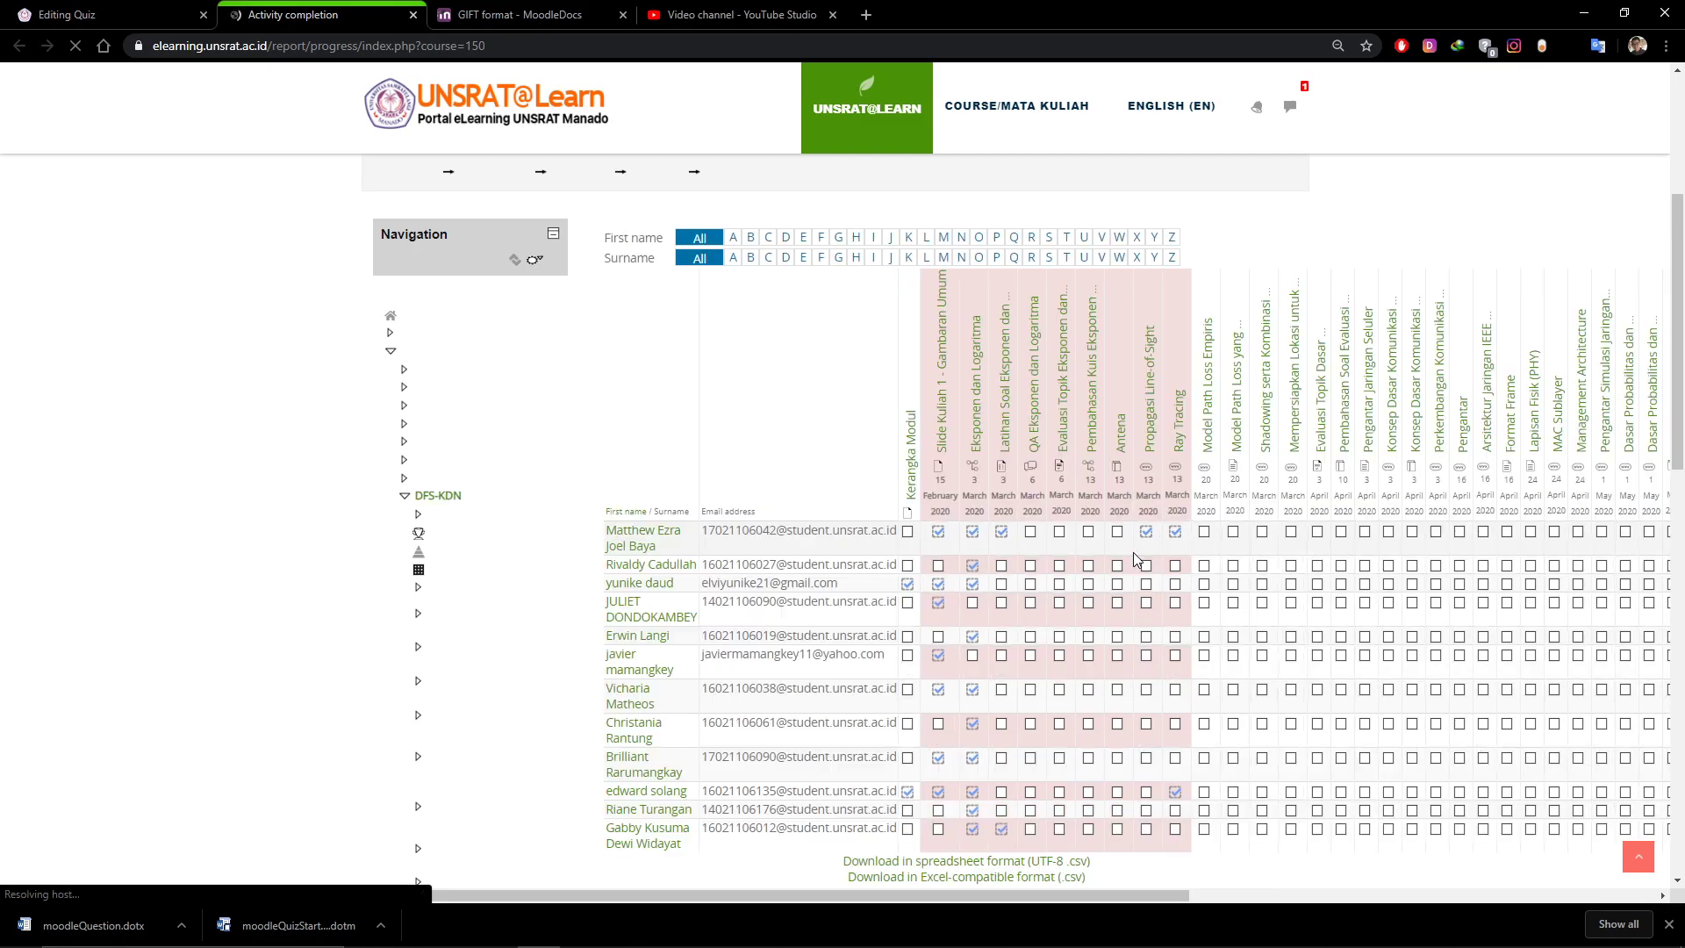
# Examine the students' completion marks per activity in the report, and close the report to return to the quiz settings
pyautogui.scroll(-1, 1219, 552)
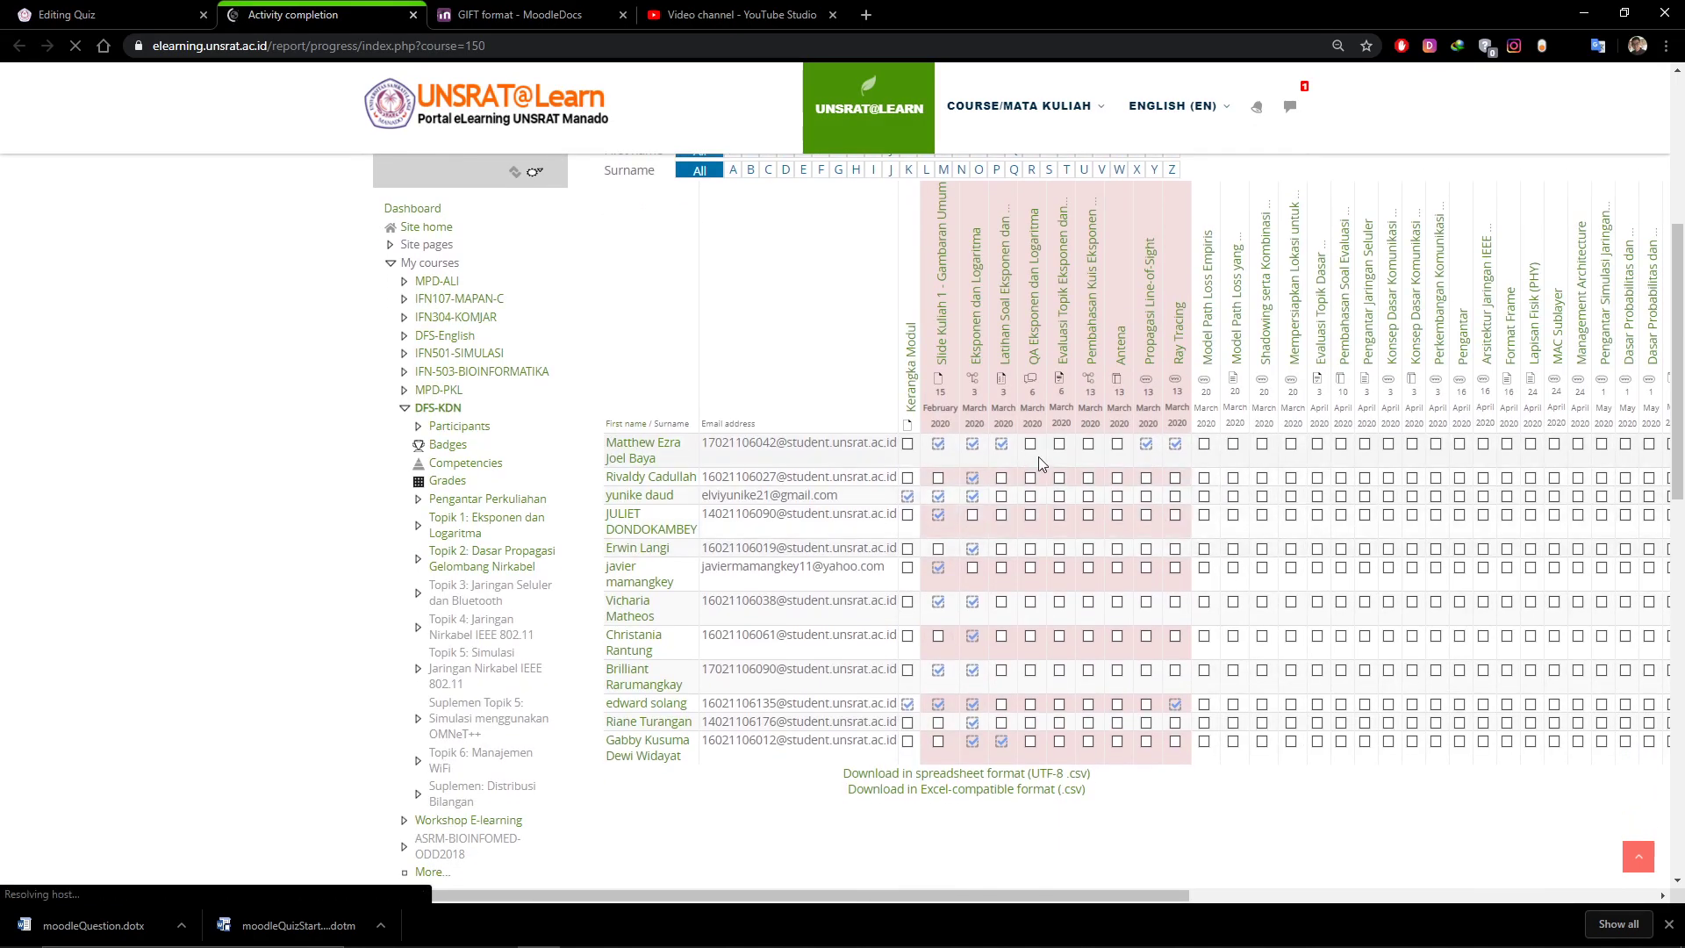
pyautogui.scroll(3, 973, 501)
pyautogui.scroll(-4, 972, 501)
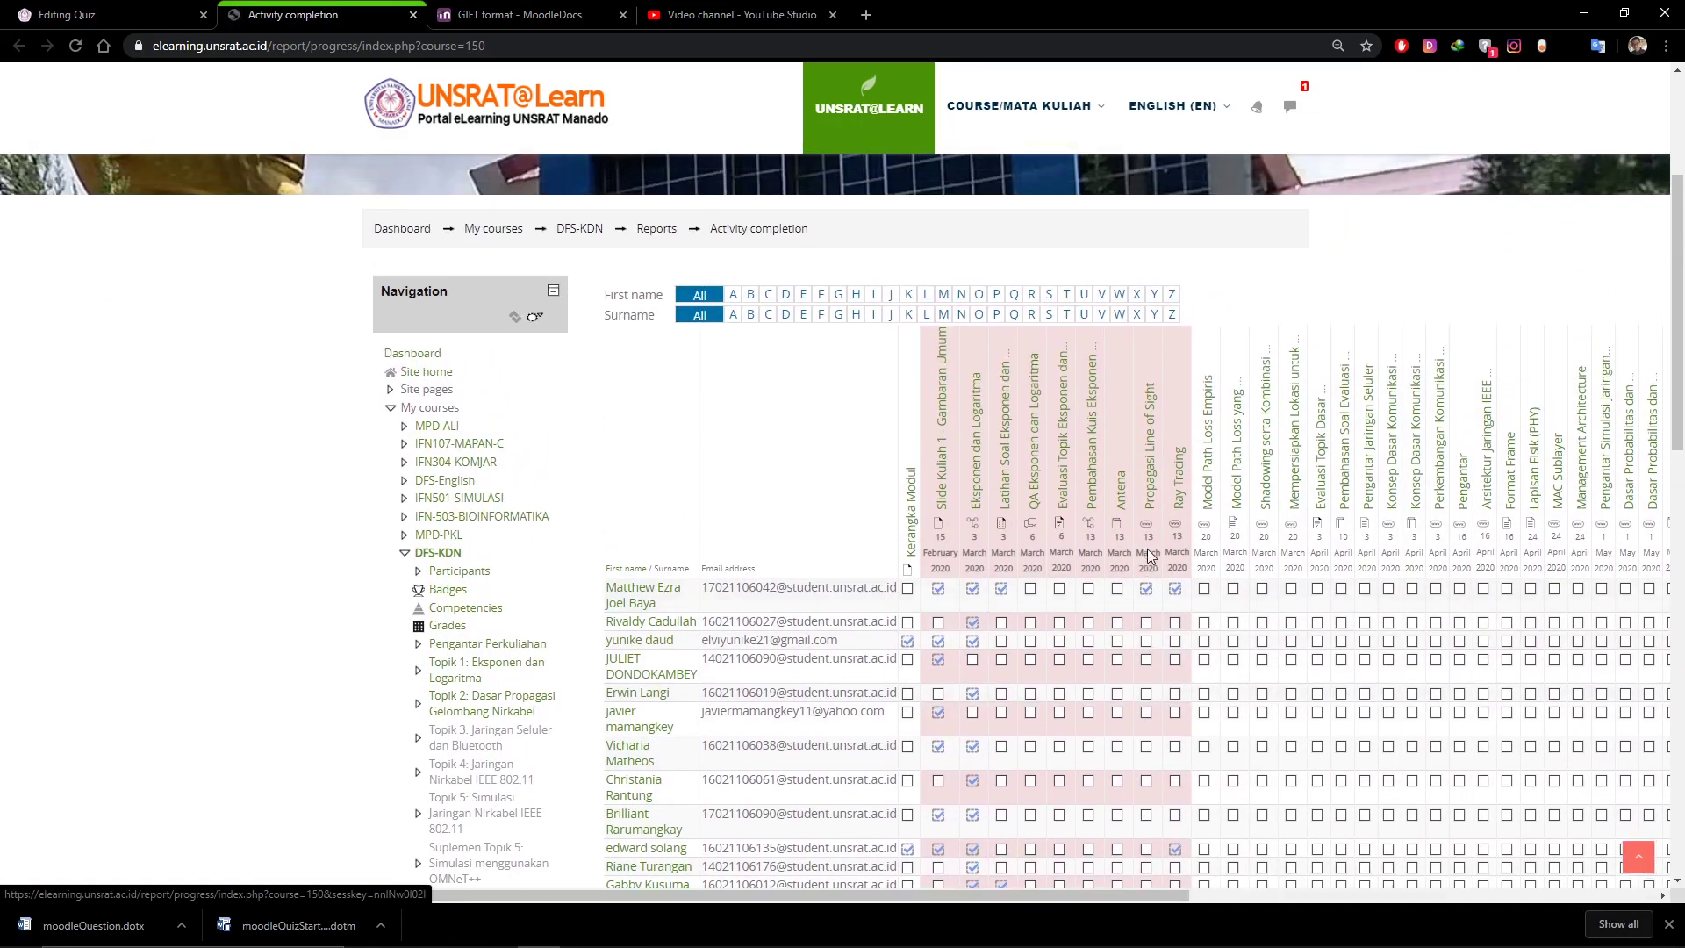
pyautogui.scroll(-2, 1176, 537)
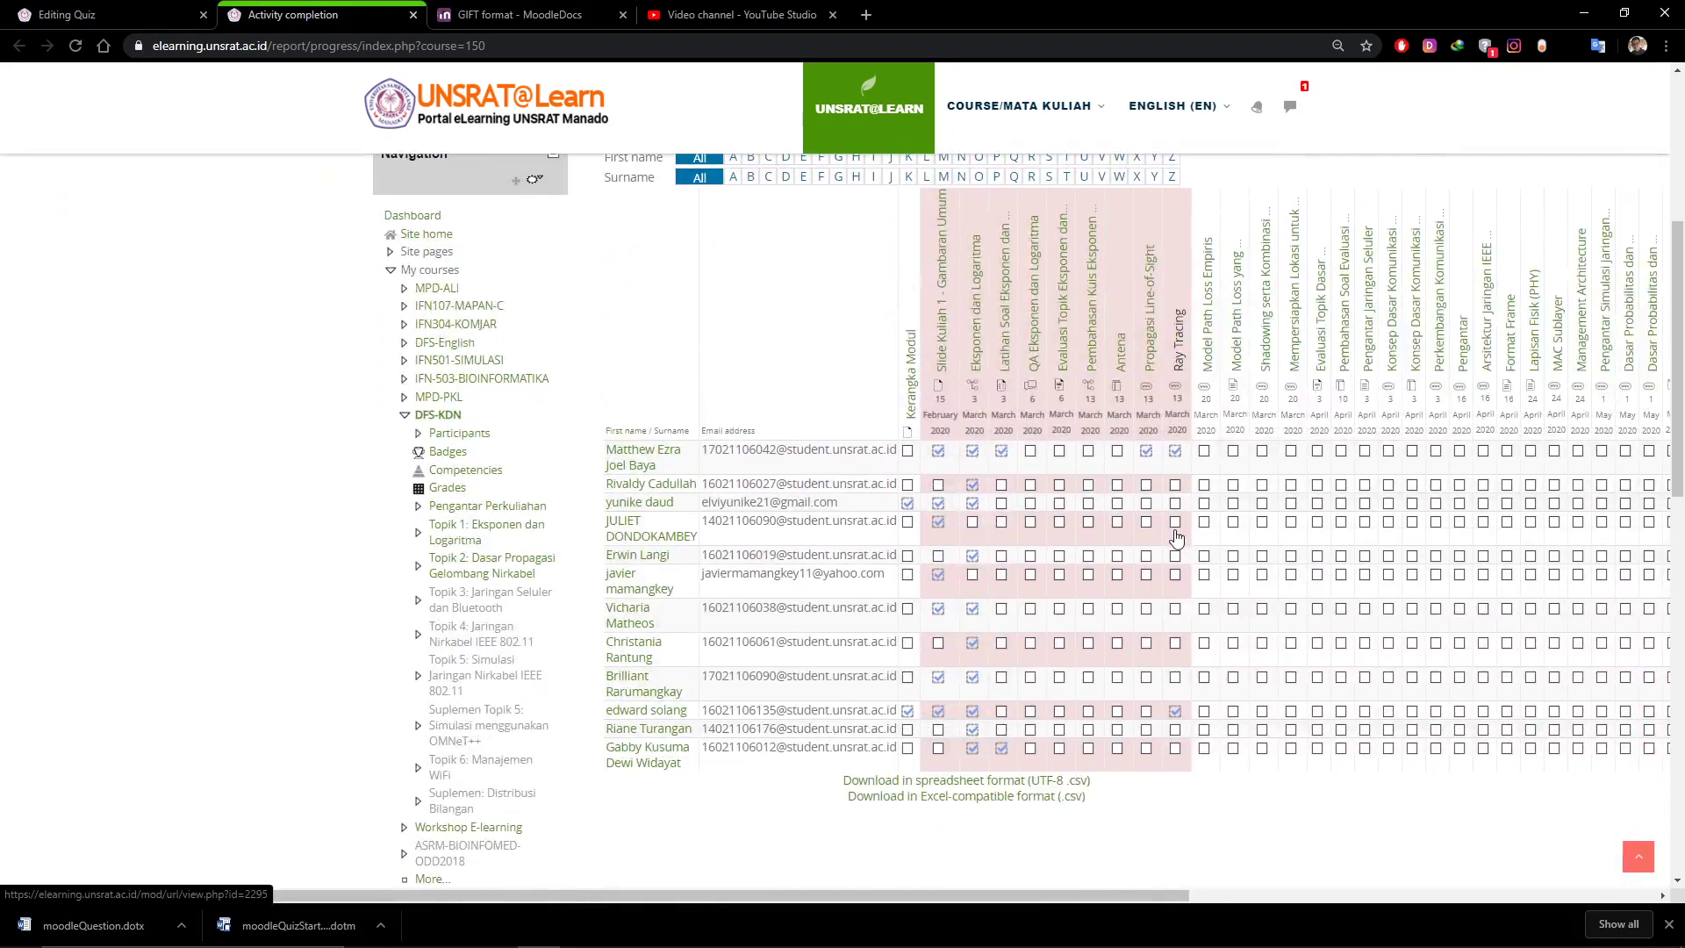
pyautogui.scroll(5, 1176, 537)
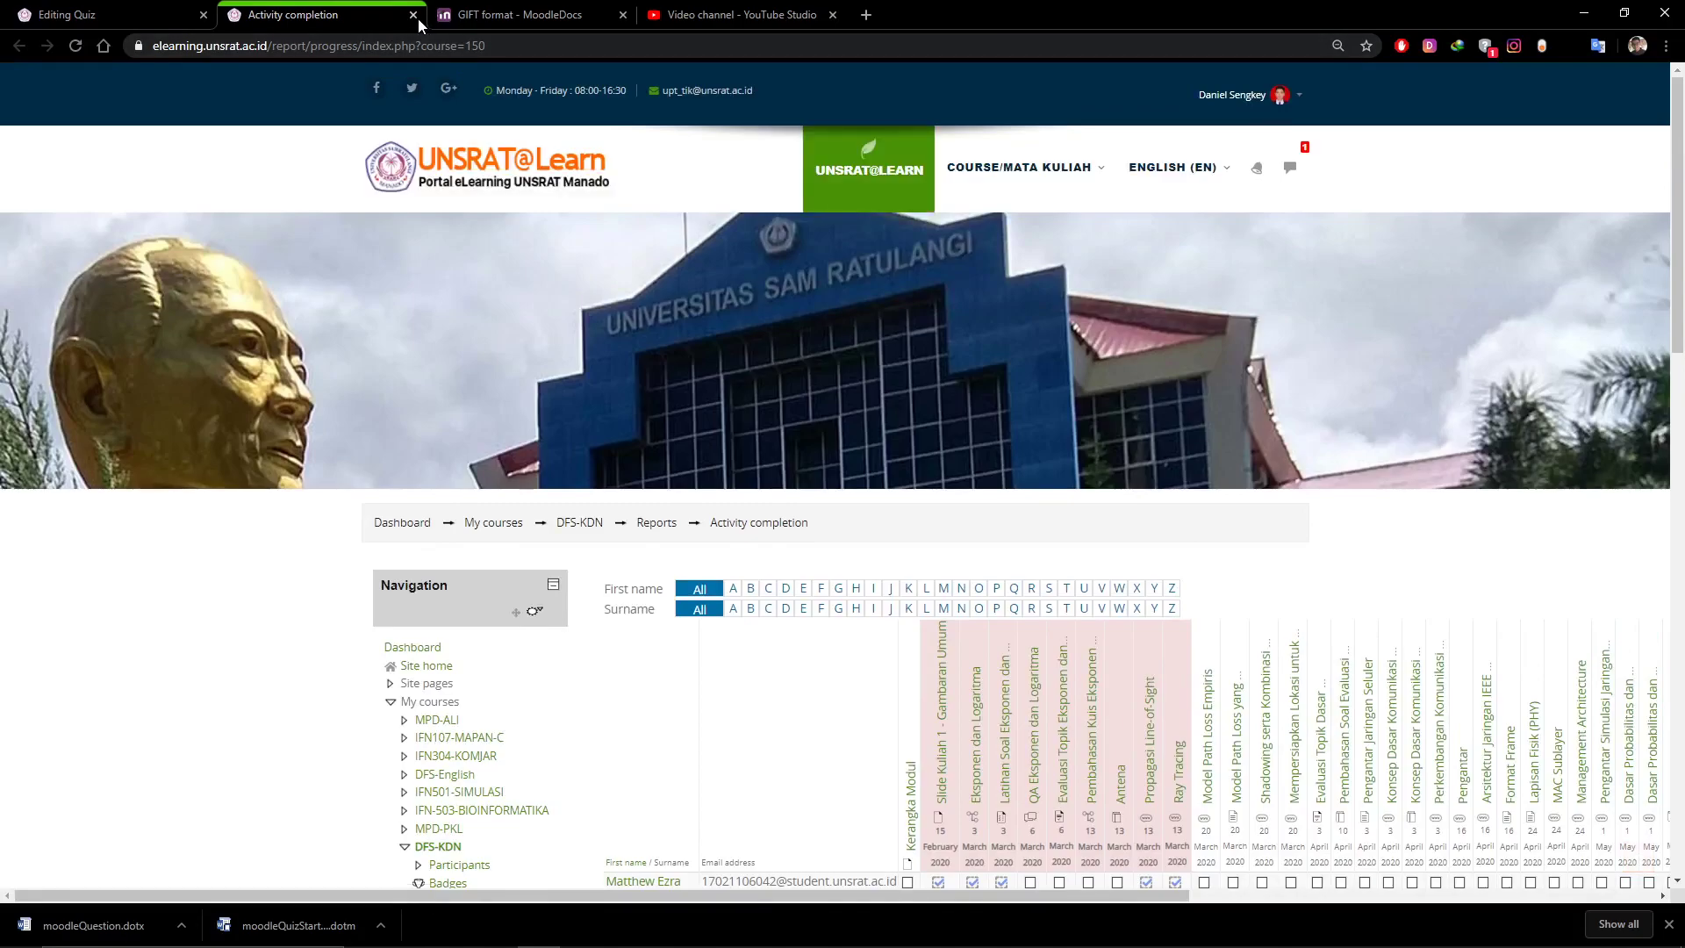
pyautogui.click(414, 15)
# Set completion tracking to "Show activity as complete when conditions are met", also require students to receive a grade, and save and display the quiz
pyautogui.scroll(-15, 899, 499)
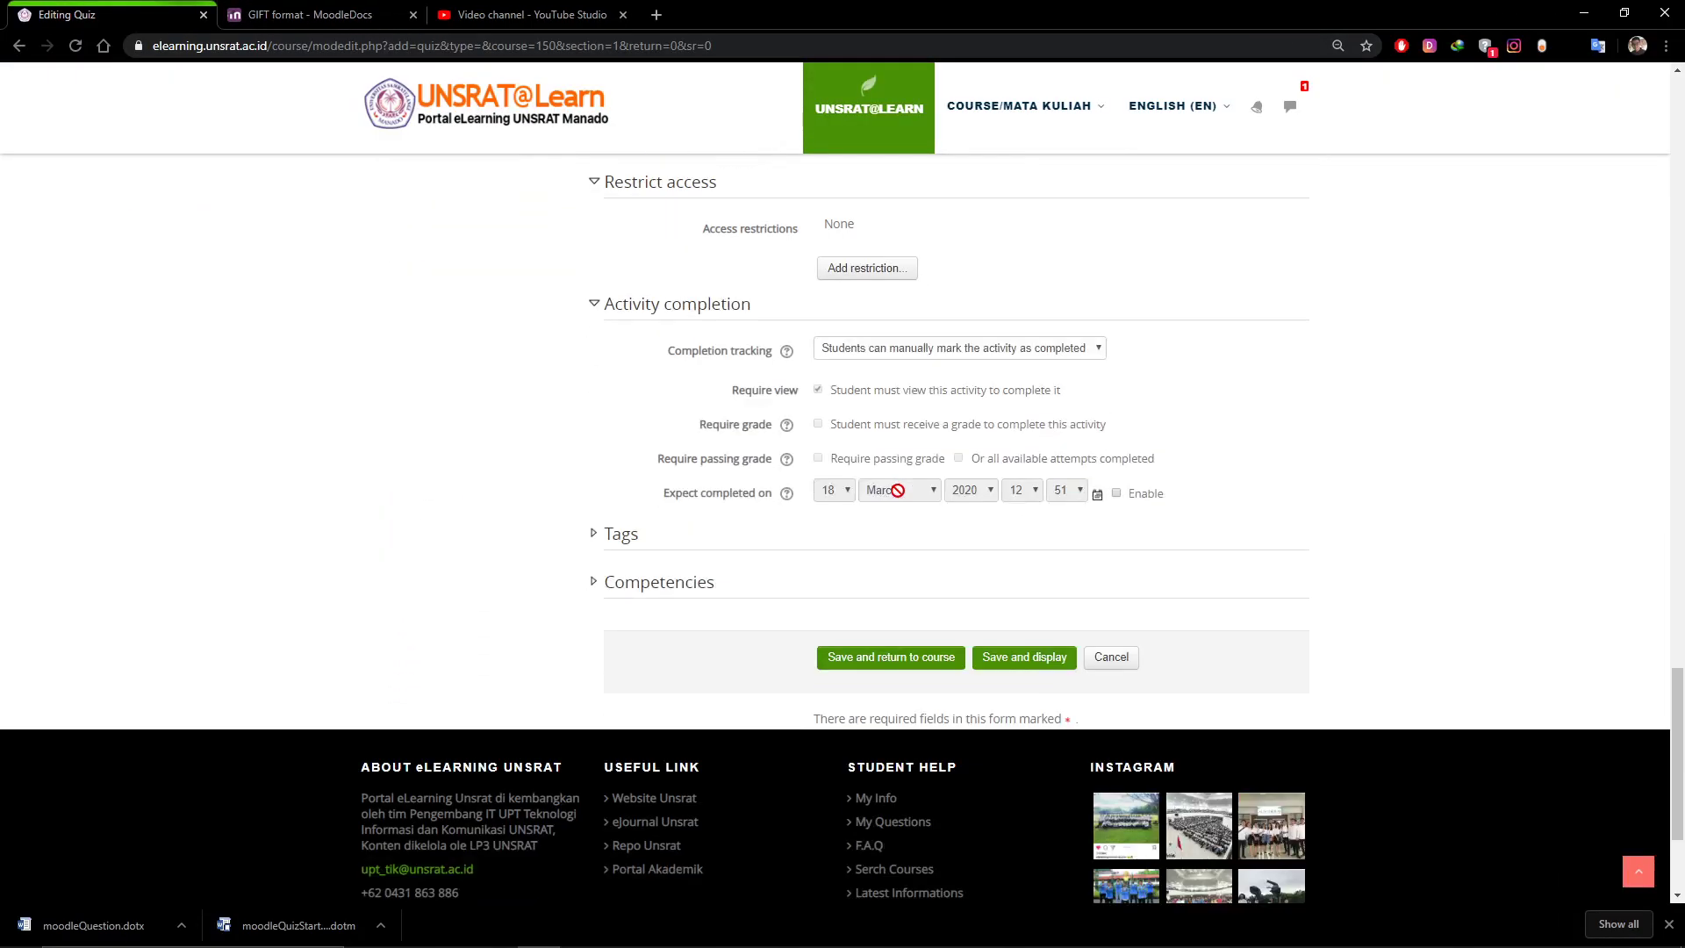
pyautogui.click(867, 353)
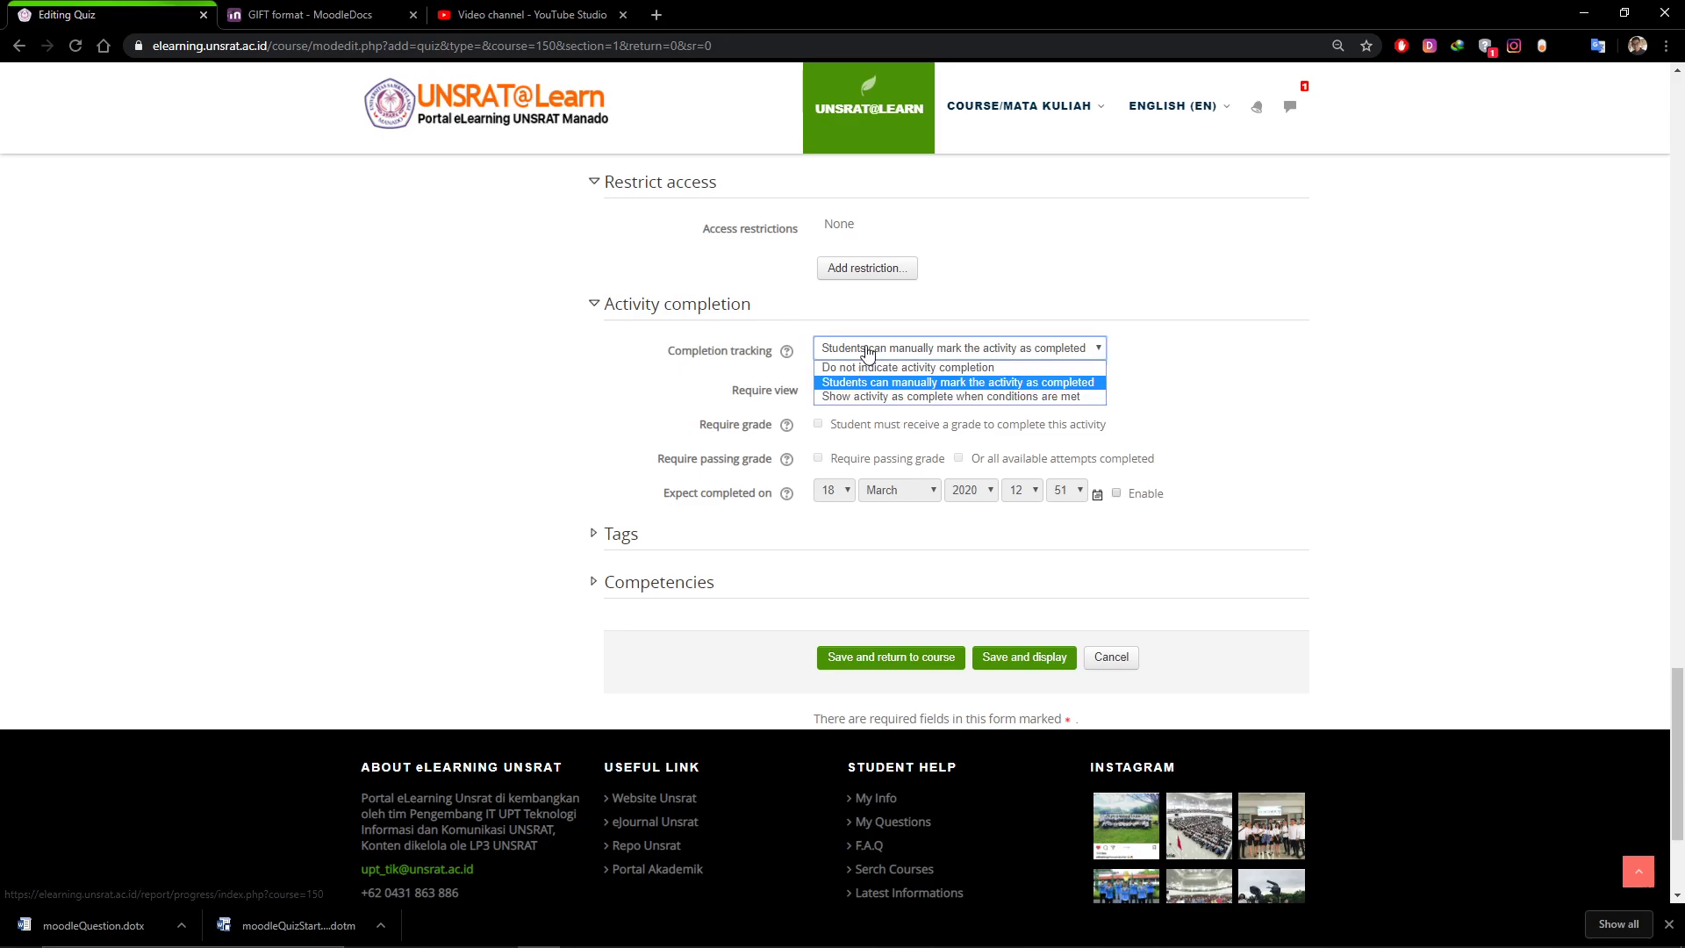
pyautogui.click(861, 393)
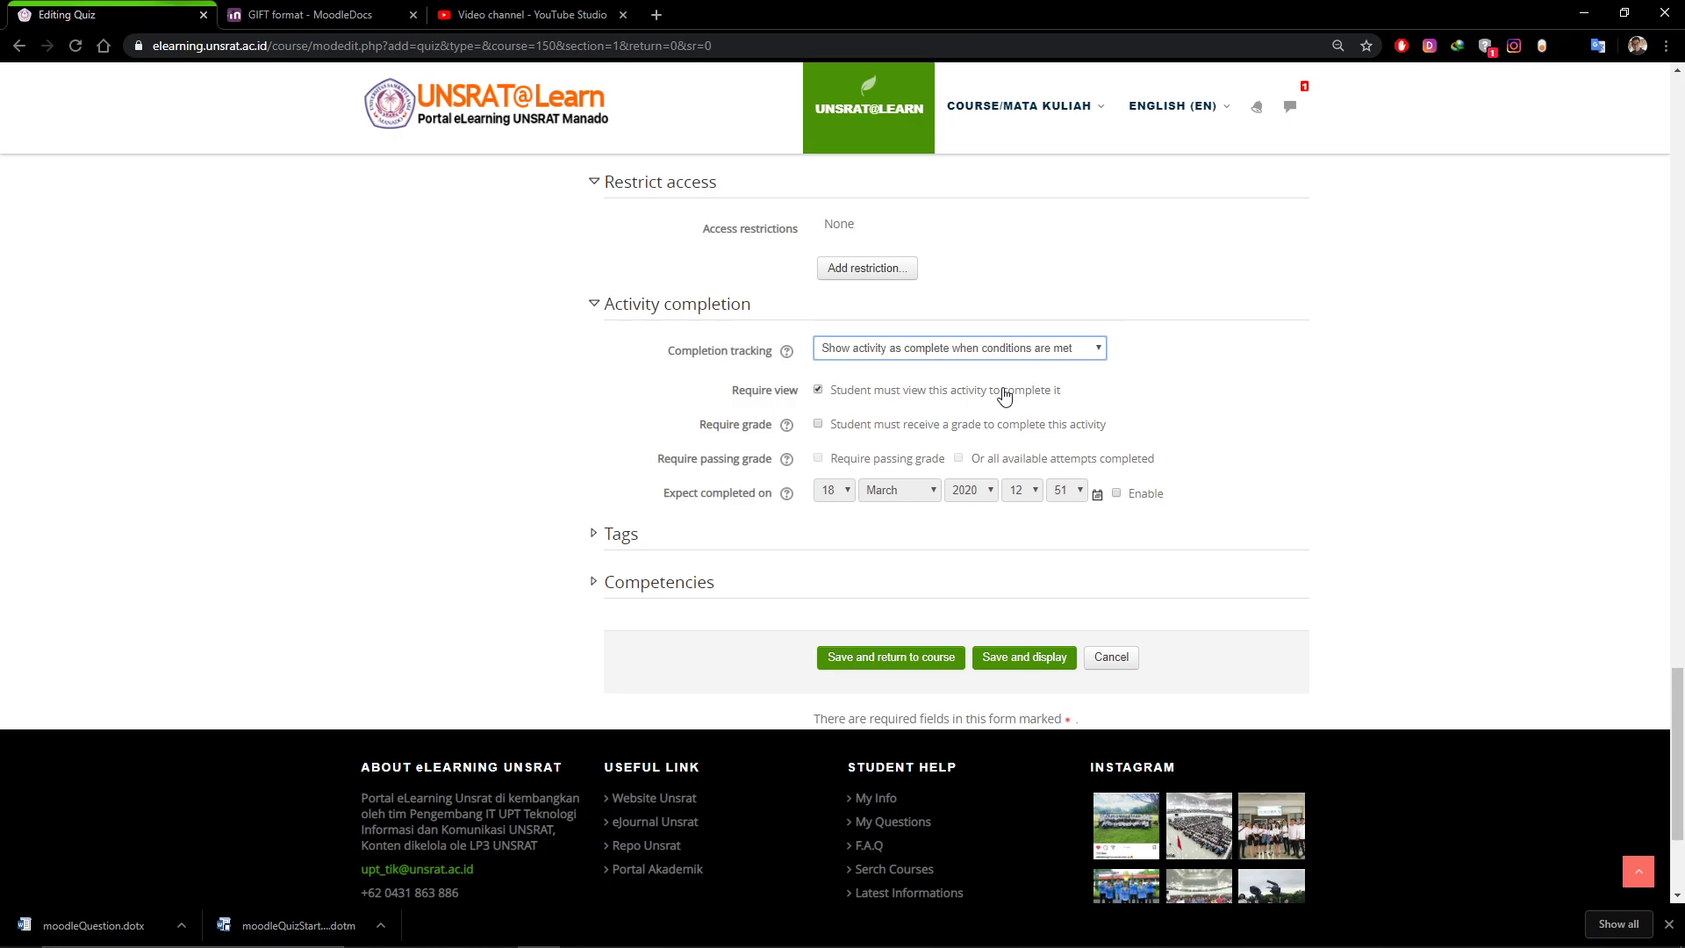
pyautogui.click(819, 426)
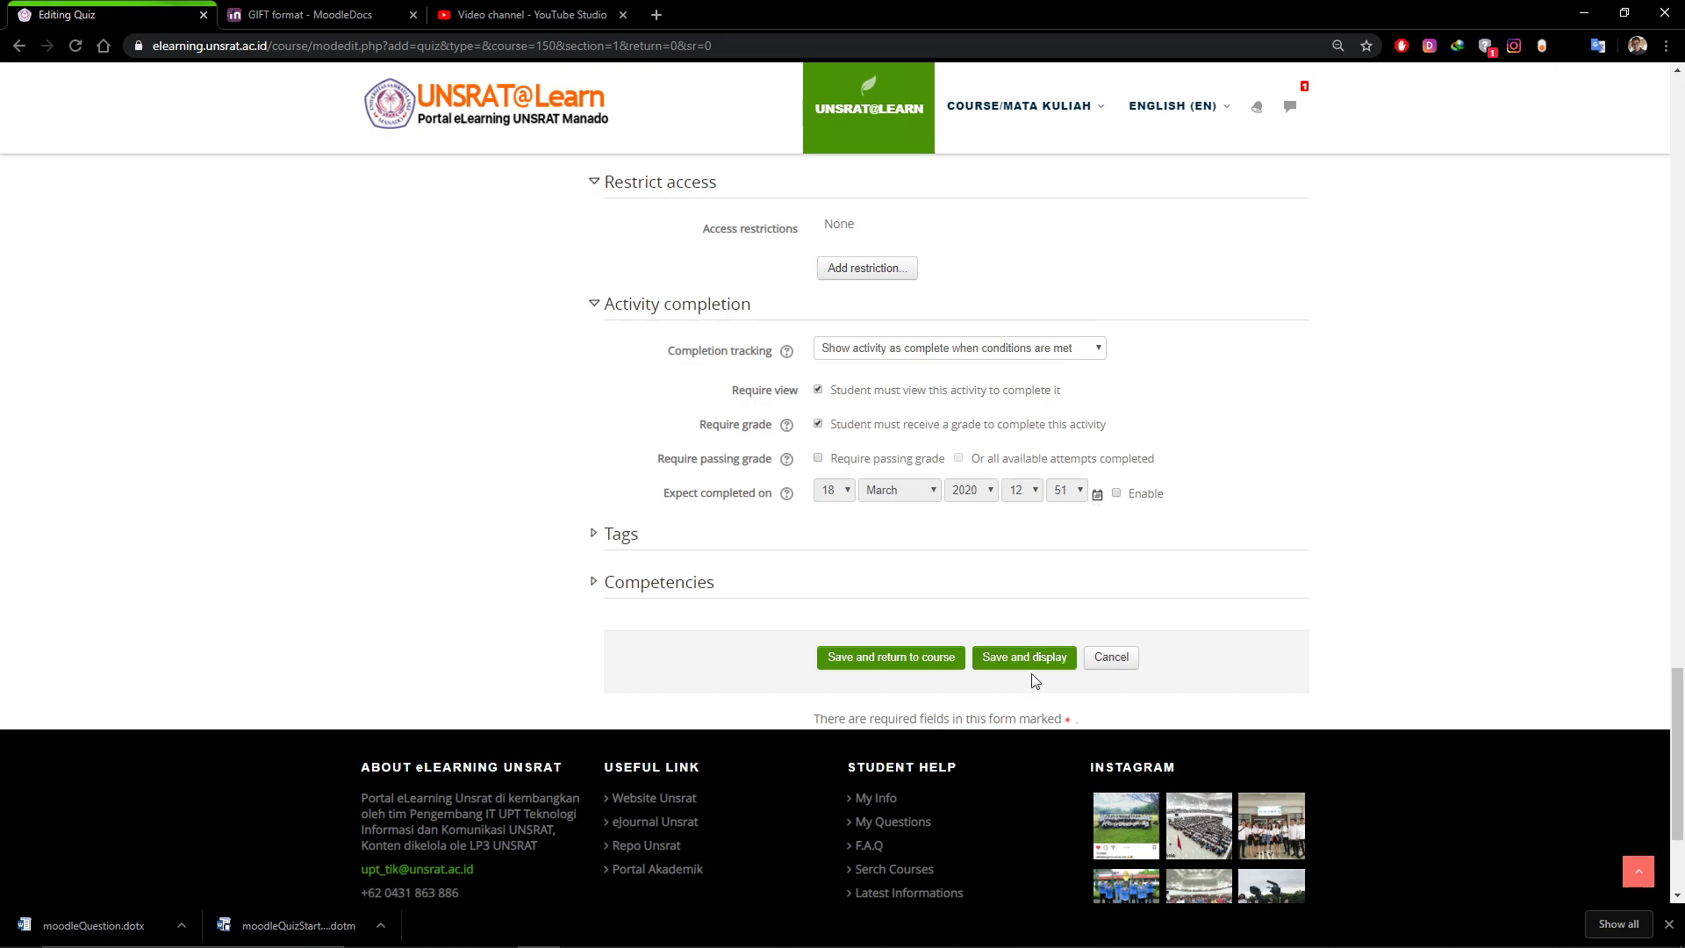
pyautogui.scroll(4, 893, 420)
pyautogui.scroll(-6, 892, 421)
pyautogui.click(1003, 517)
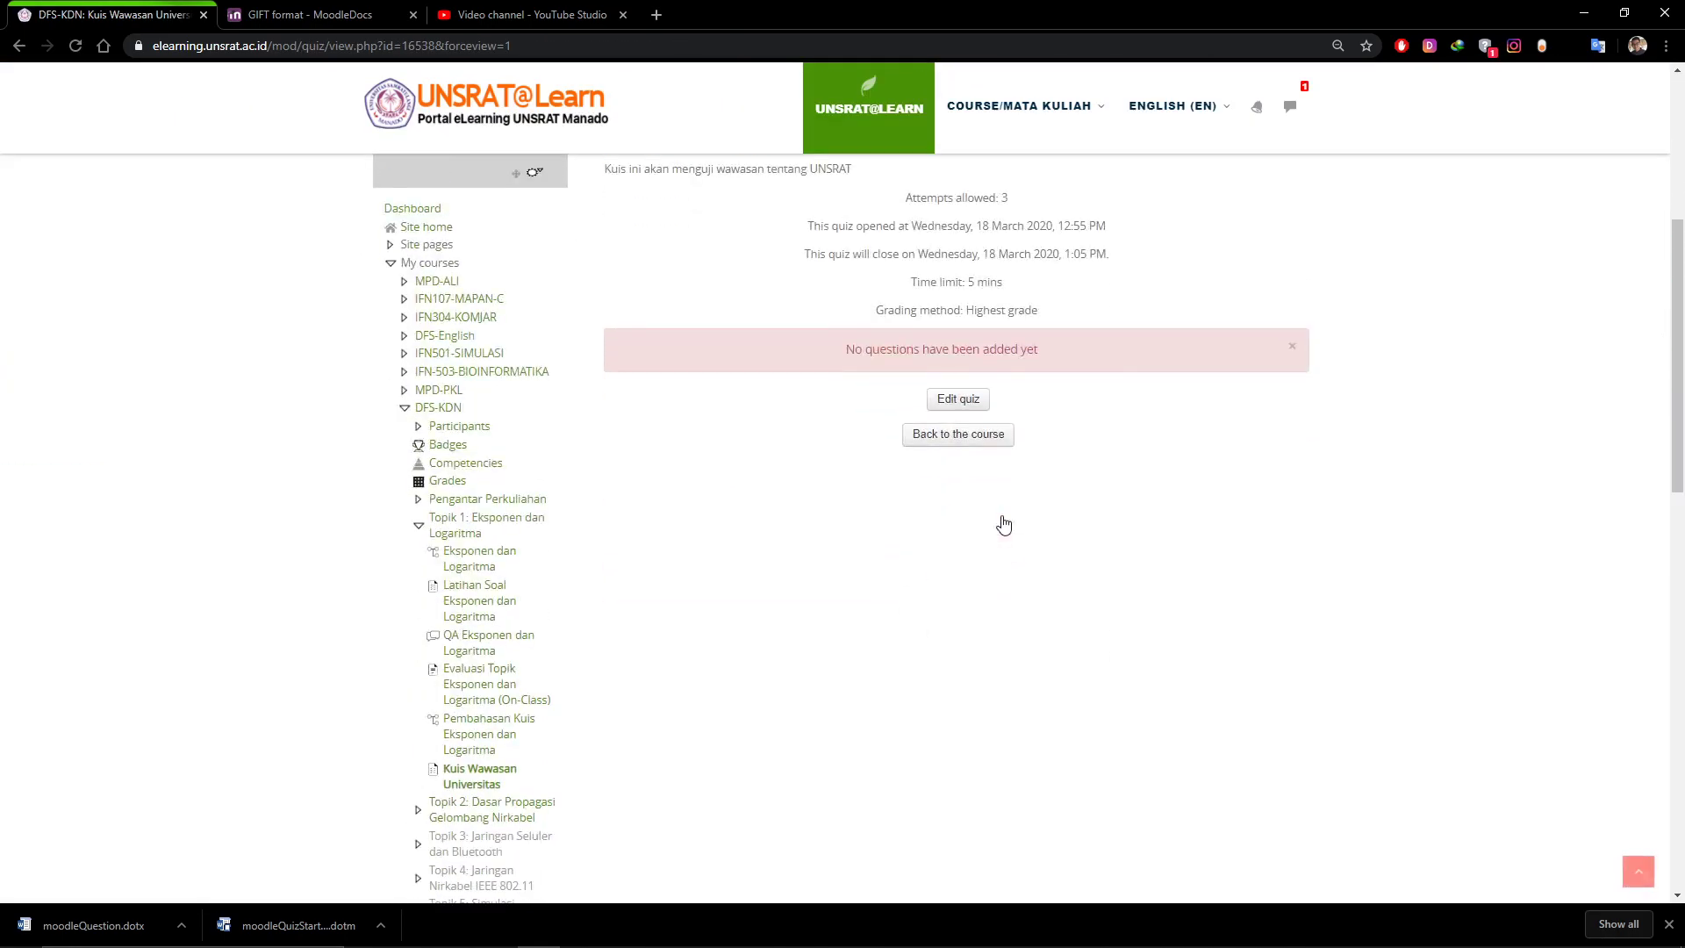
# Review the quiz summary page with its title, description, attempts allowed, opening and closing times, and grading method
pyautogui.scroll(-5, 1004, 525)
pyautogui.scroll(2, 1004, 525)
pyautogui.scroll(1, 1004, 525)
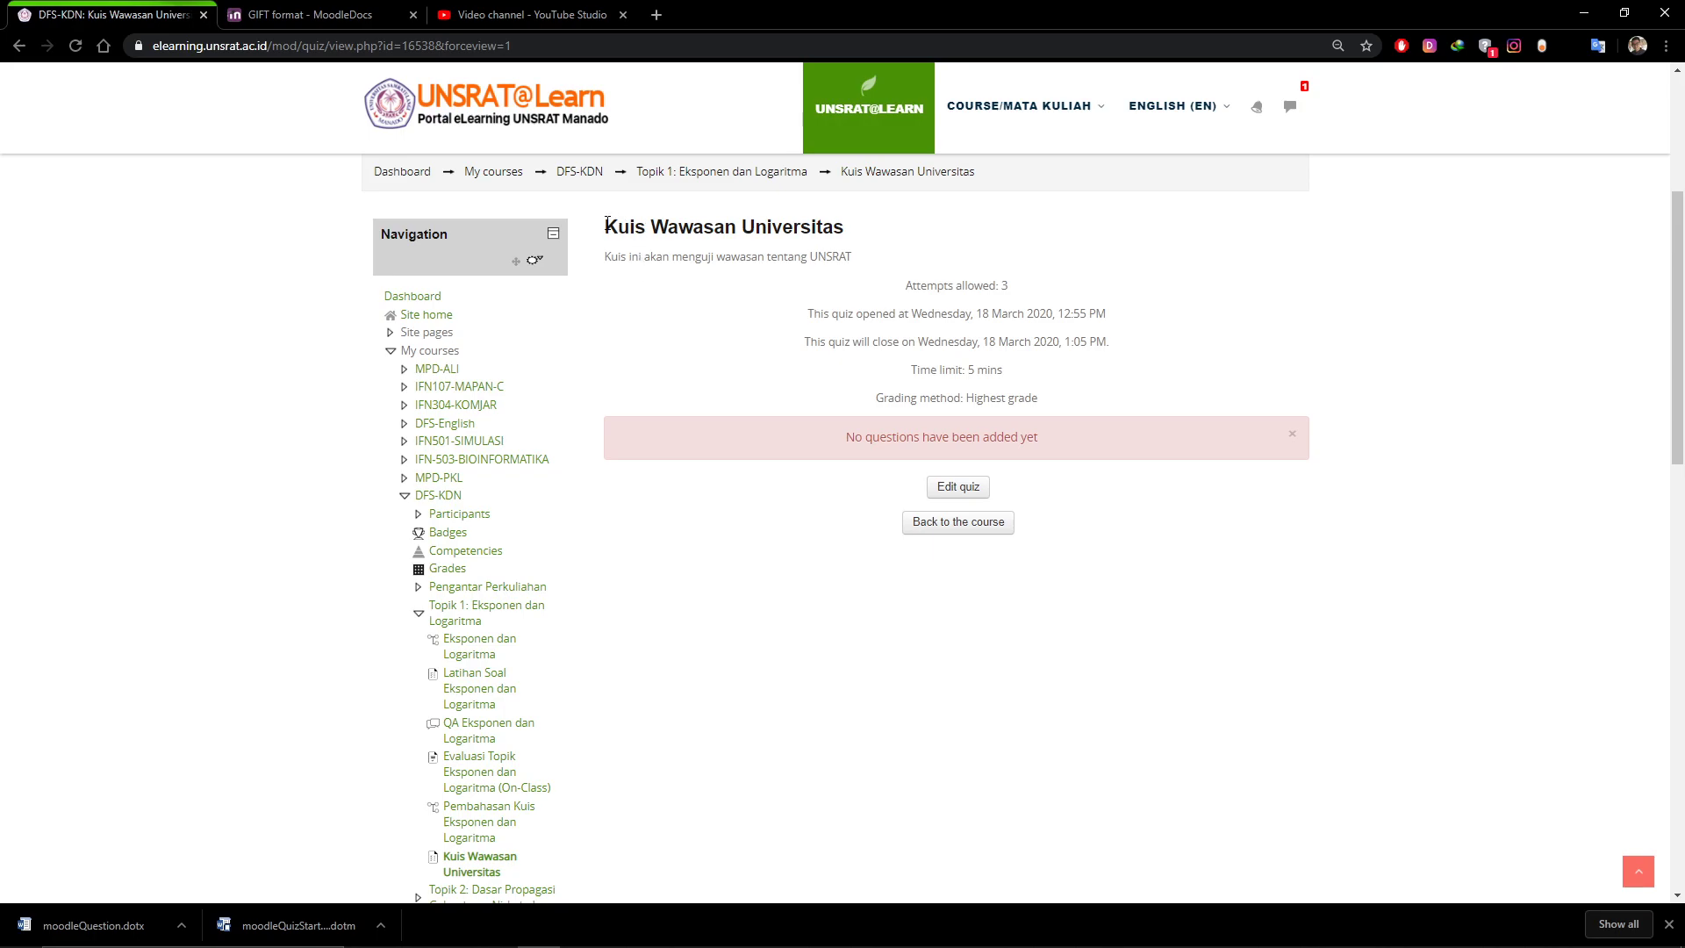
pyautogui.moveTo(610, 224); pyautogui.dragTo(831, 225)
pyautogui.tripleClick(739, 257)
pyautogui.click(953, 282)
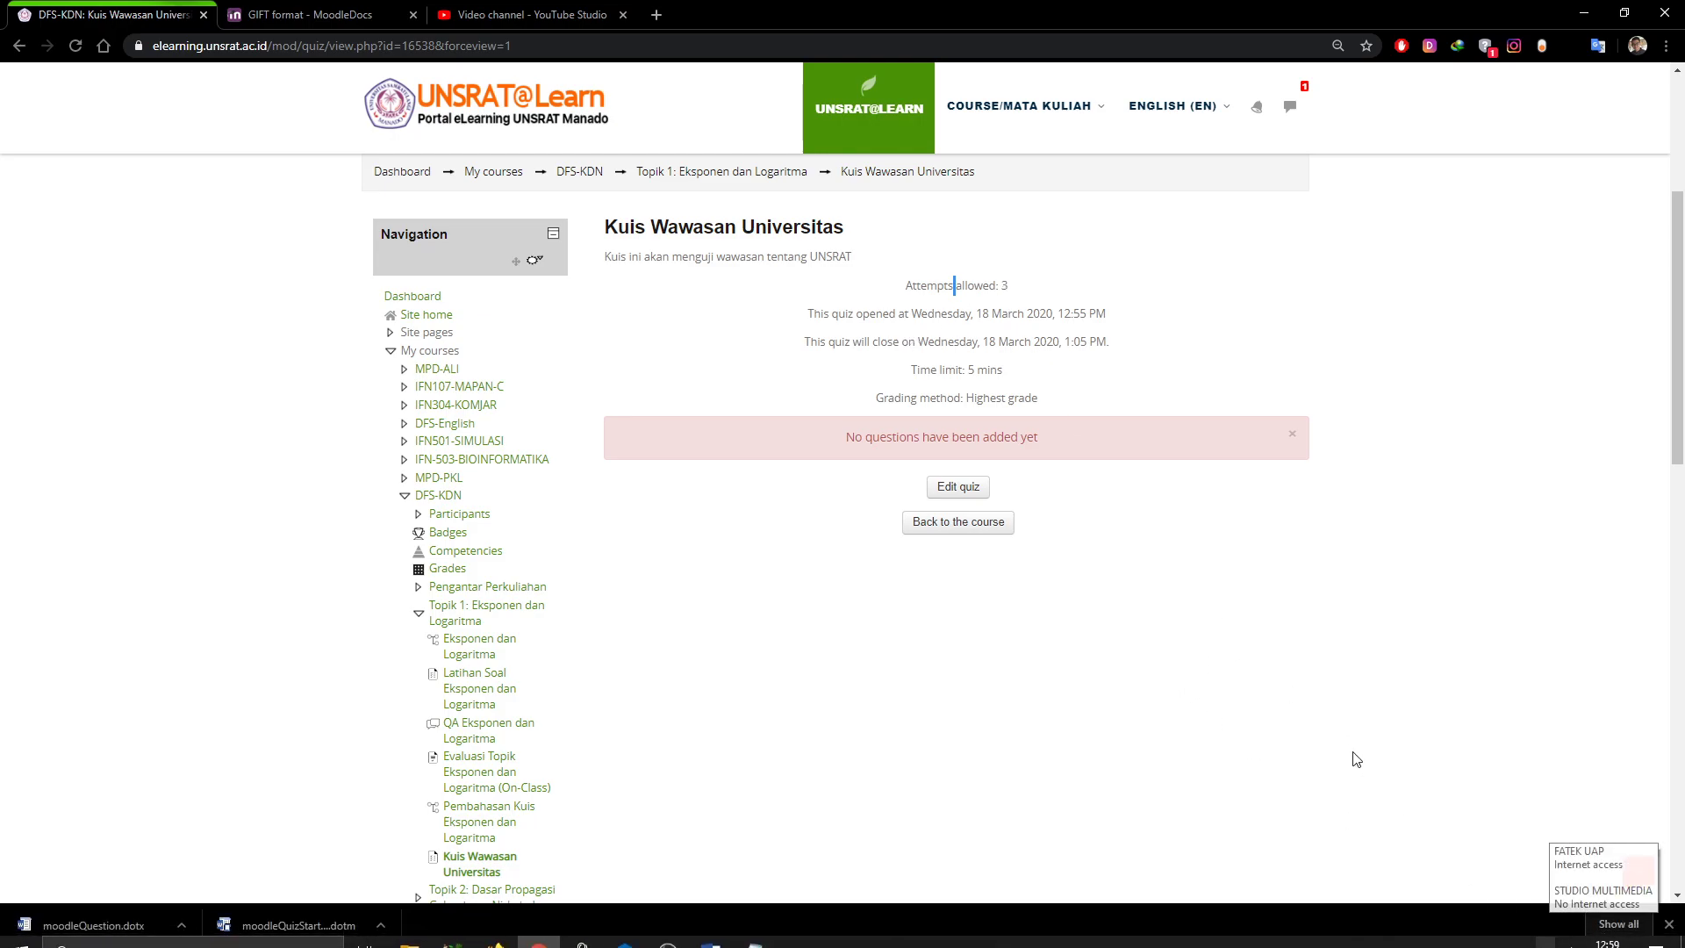
# Reopen the settings of Kuis Wawasan Universitas for editing and expand the Timing section
pyautogui.scroll(-6, 933, 537)
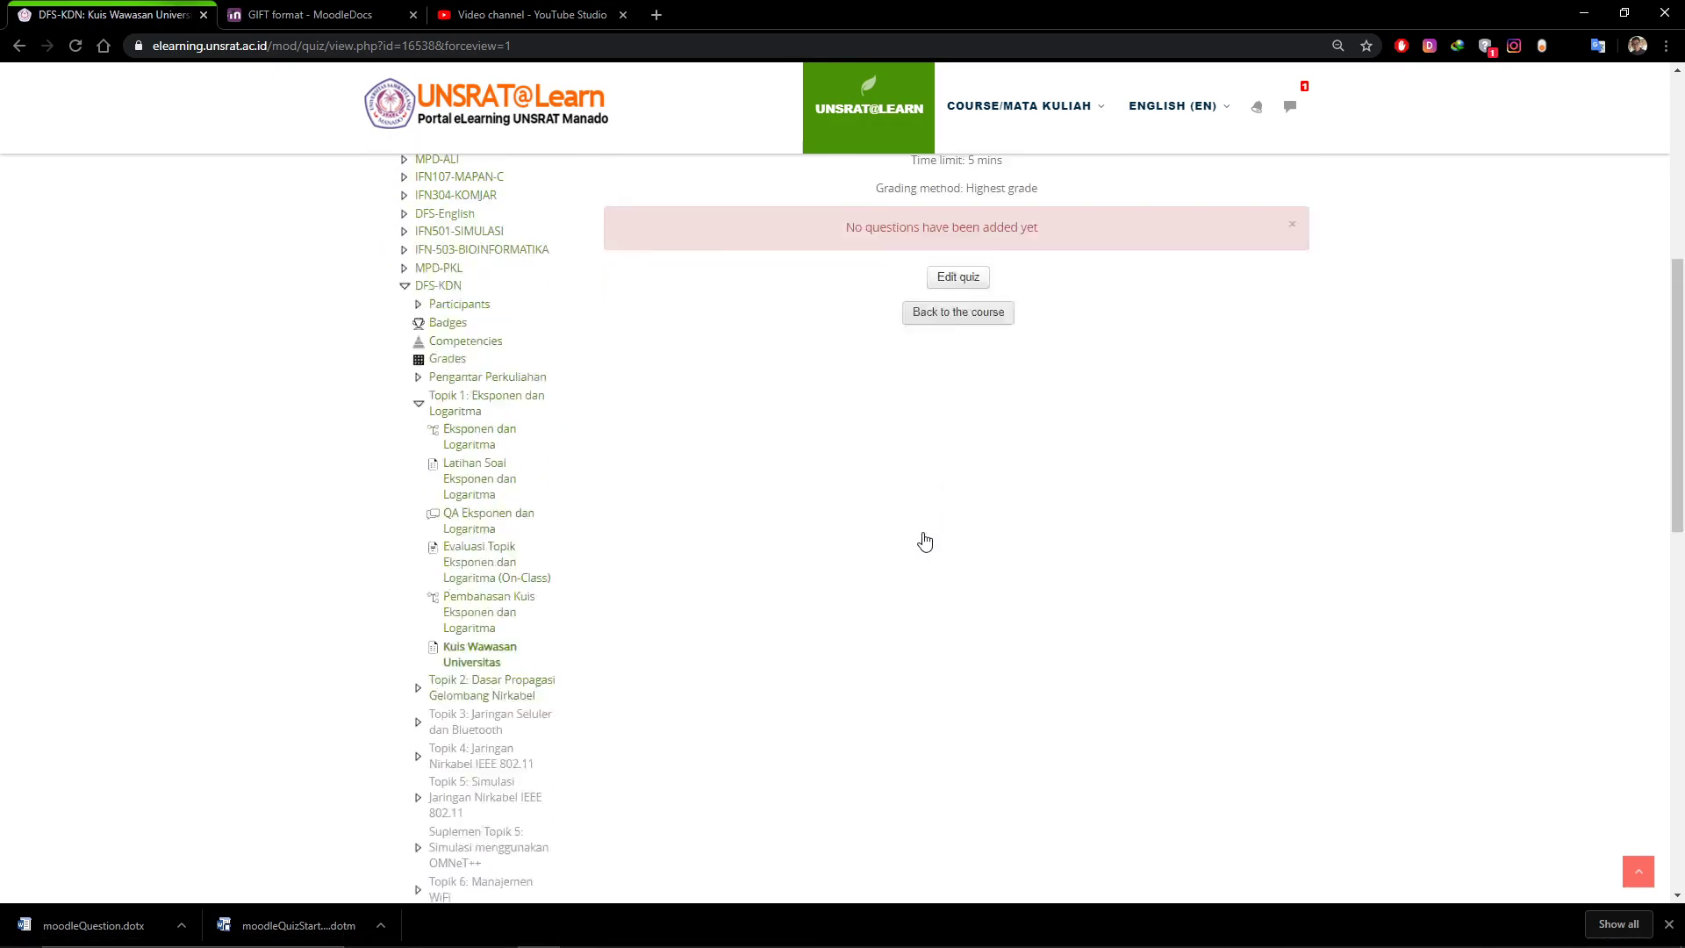
pyautogui.scroll(-5, 933, 540)
pyautogui.click(456, 397)
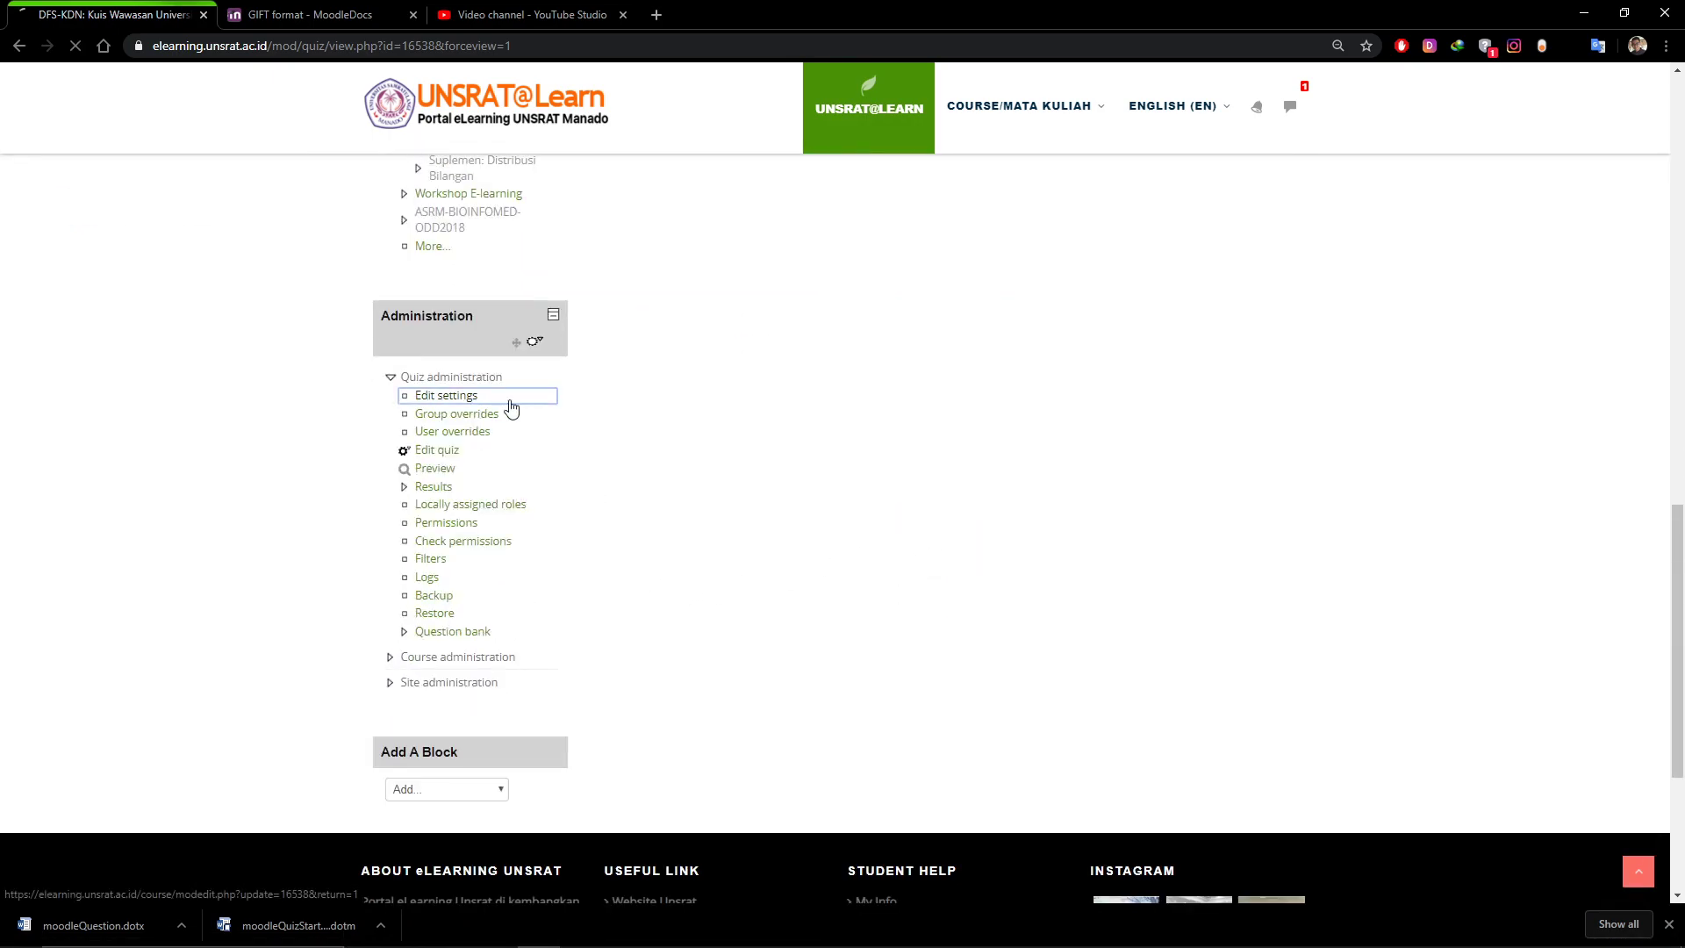
pyautogui.scroll(-6, 967, 565)
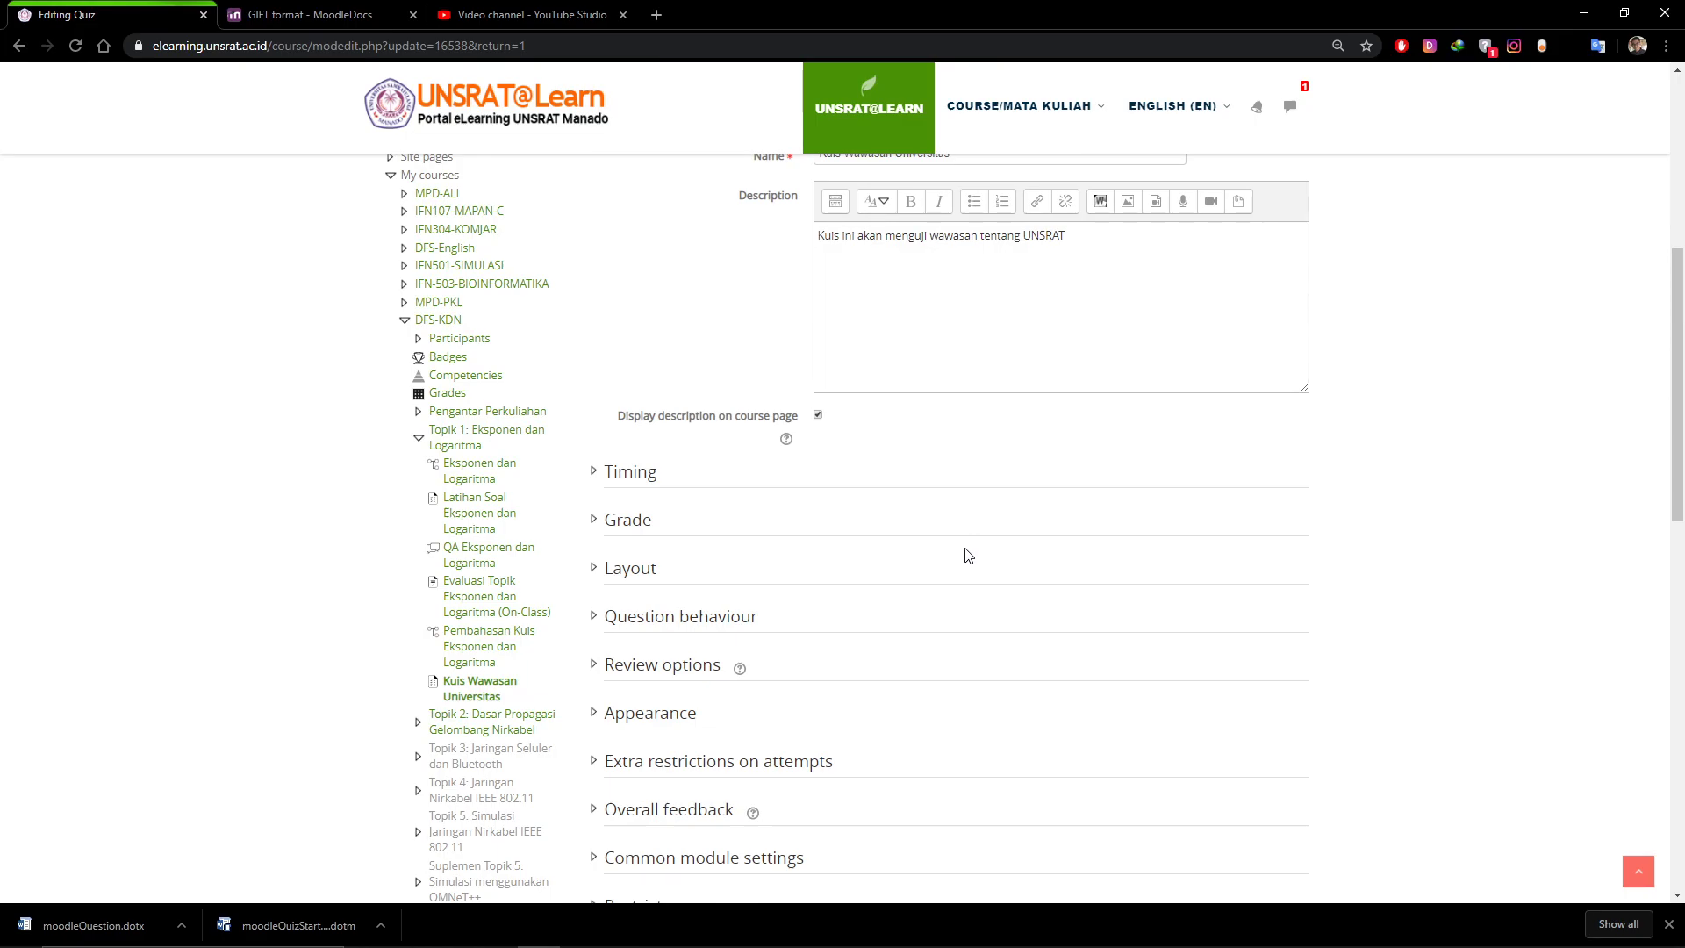
pyautogui.click(629, 482)
# Set the quiz's opening time to 13:00 on 18 March 2020
pyautogui.click(1065, 520)
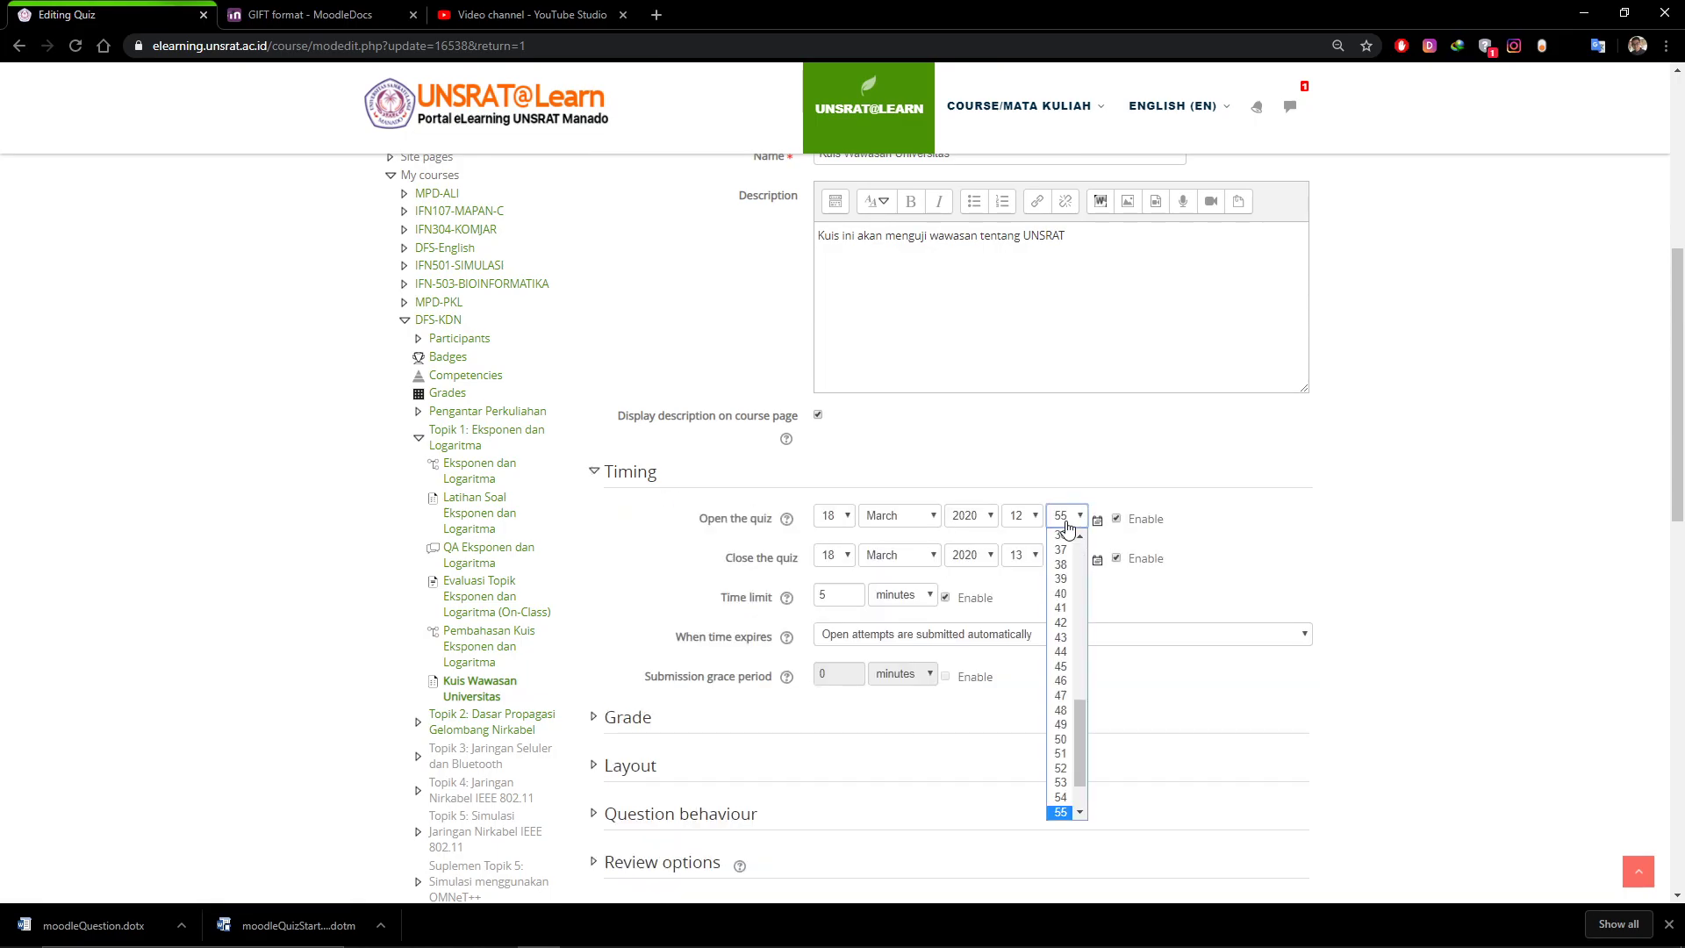
pyautogui.click(1066, 518)
pyautogui.click(1020, 516)
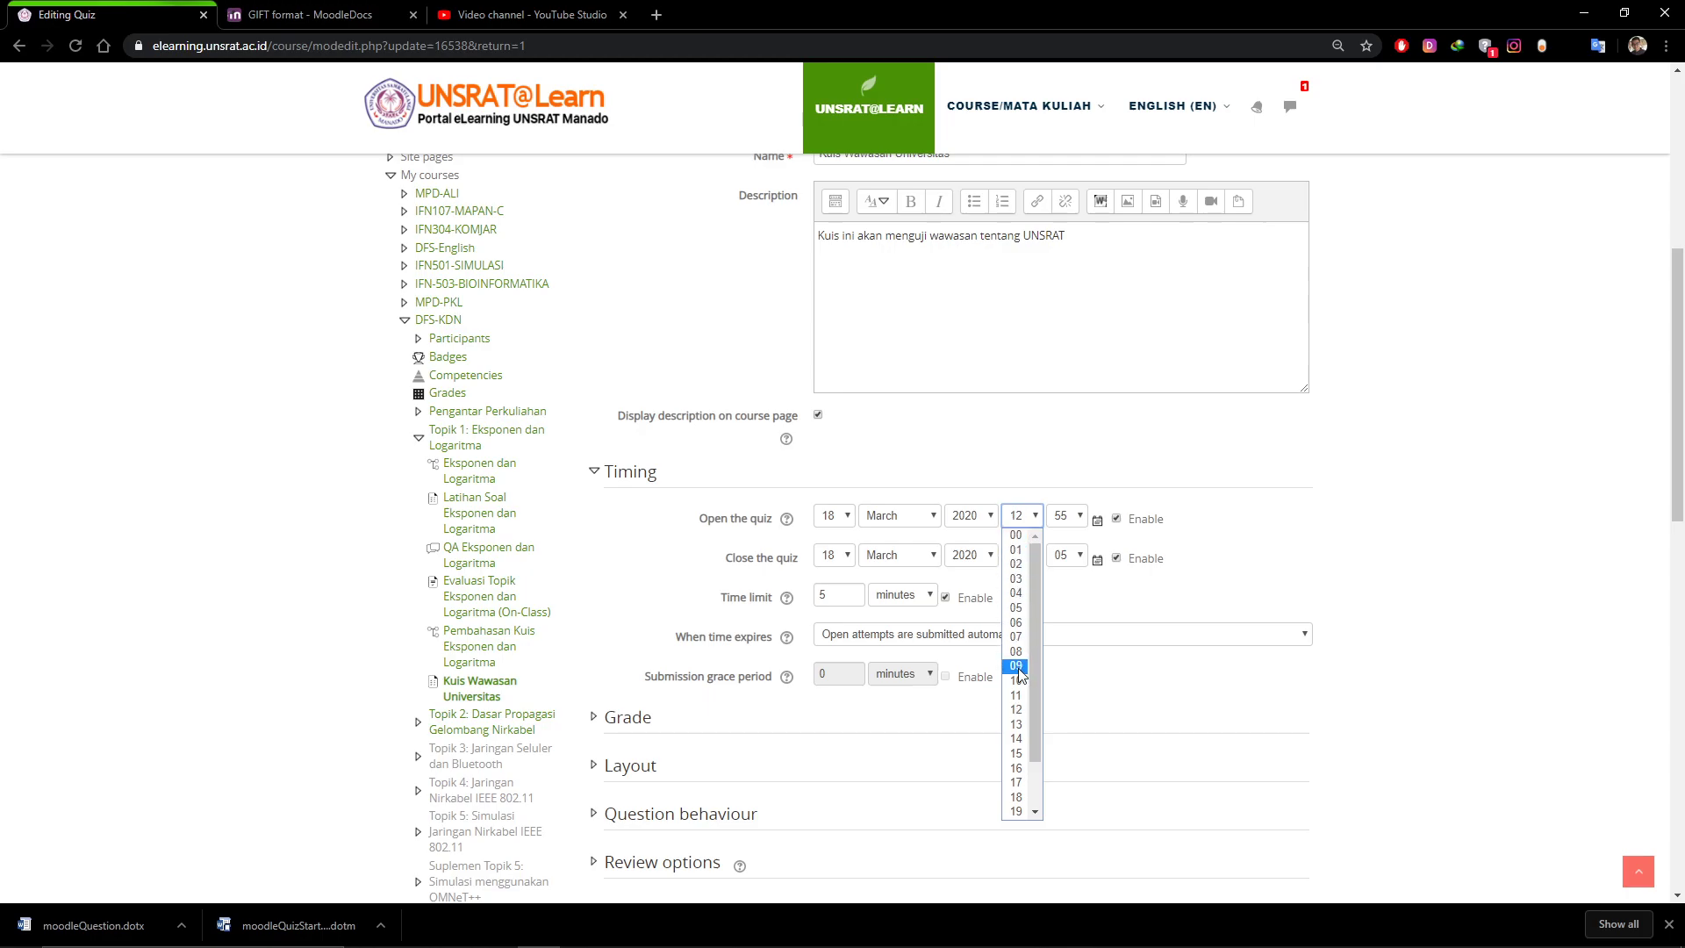
pyautogui.click(1080, 520)
pyautogui.scroll(8, 1061, 562)
pyautogui.click(1057, 531)
# Set the quiz's closing time to 13:10 on 18 March 2020, and save and display the quiz
pyautogui.click(1055, 558)
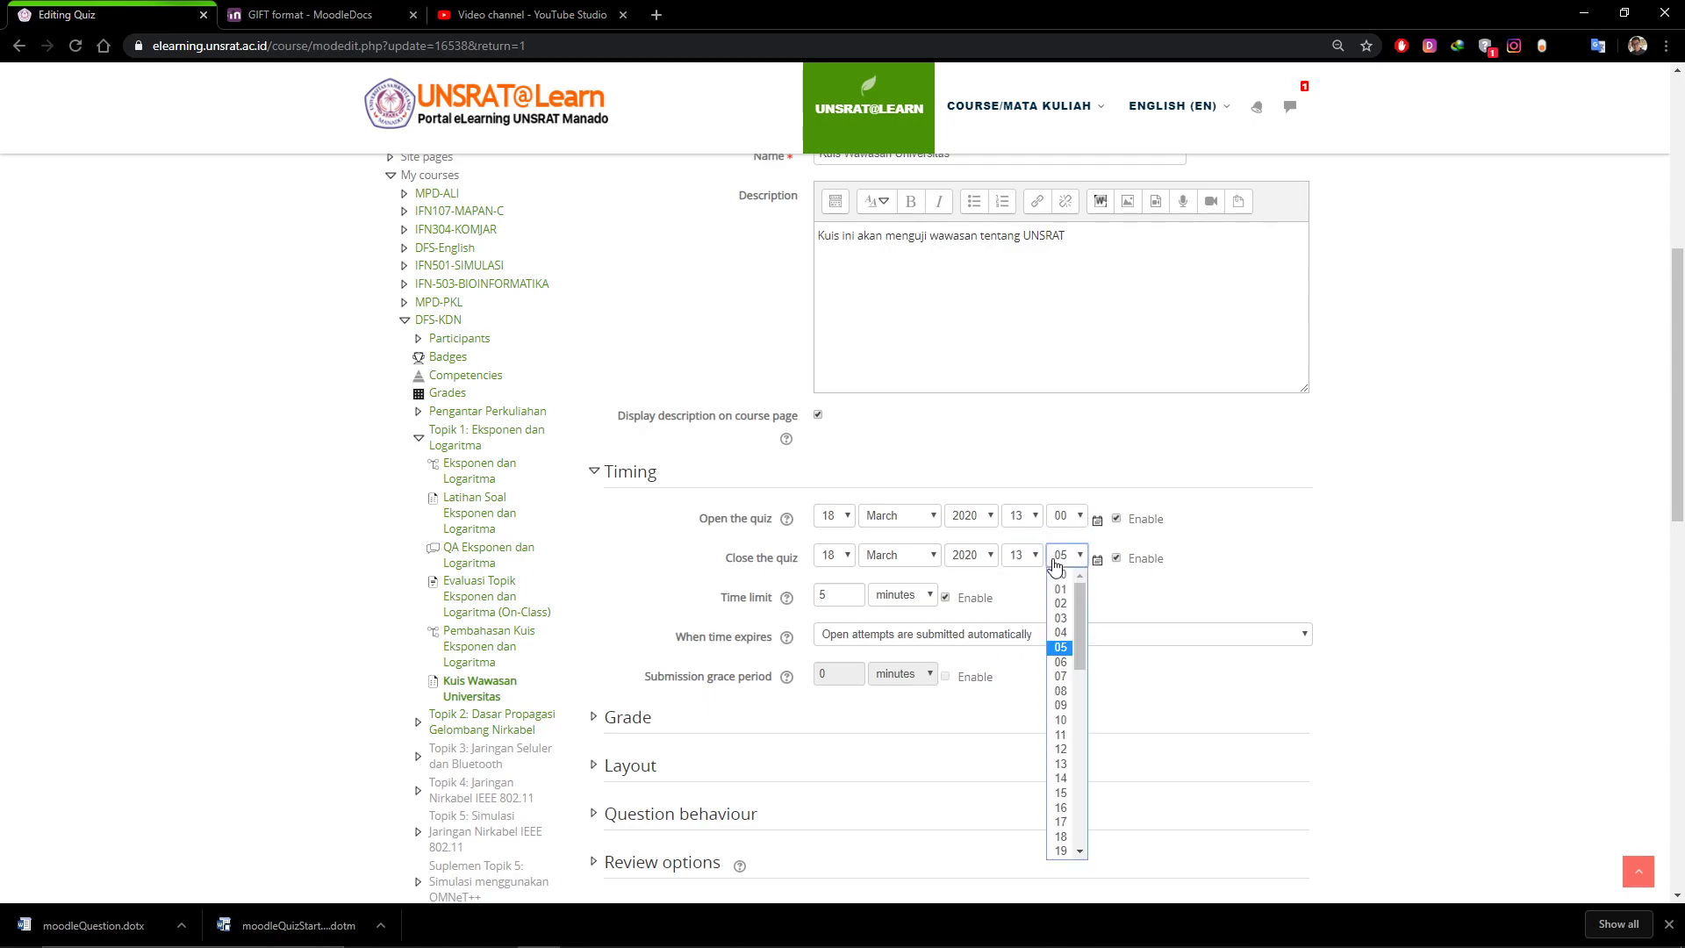
pyautogui.click(1060, 720)
pyautogui.scroll(-8, 974, 709)
pyautogui.click(1017, 621)
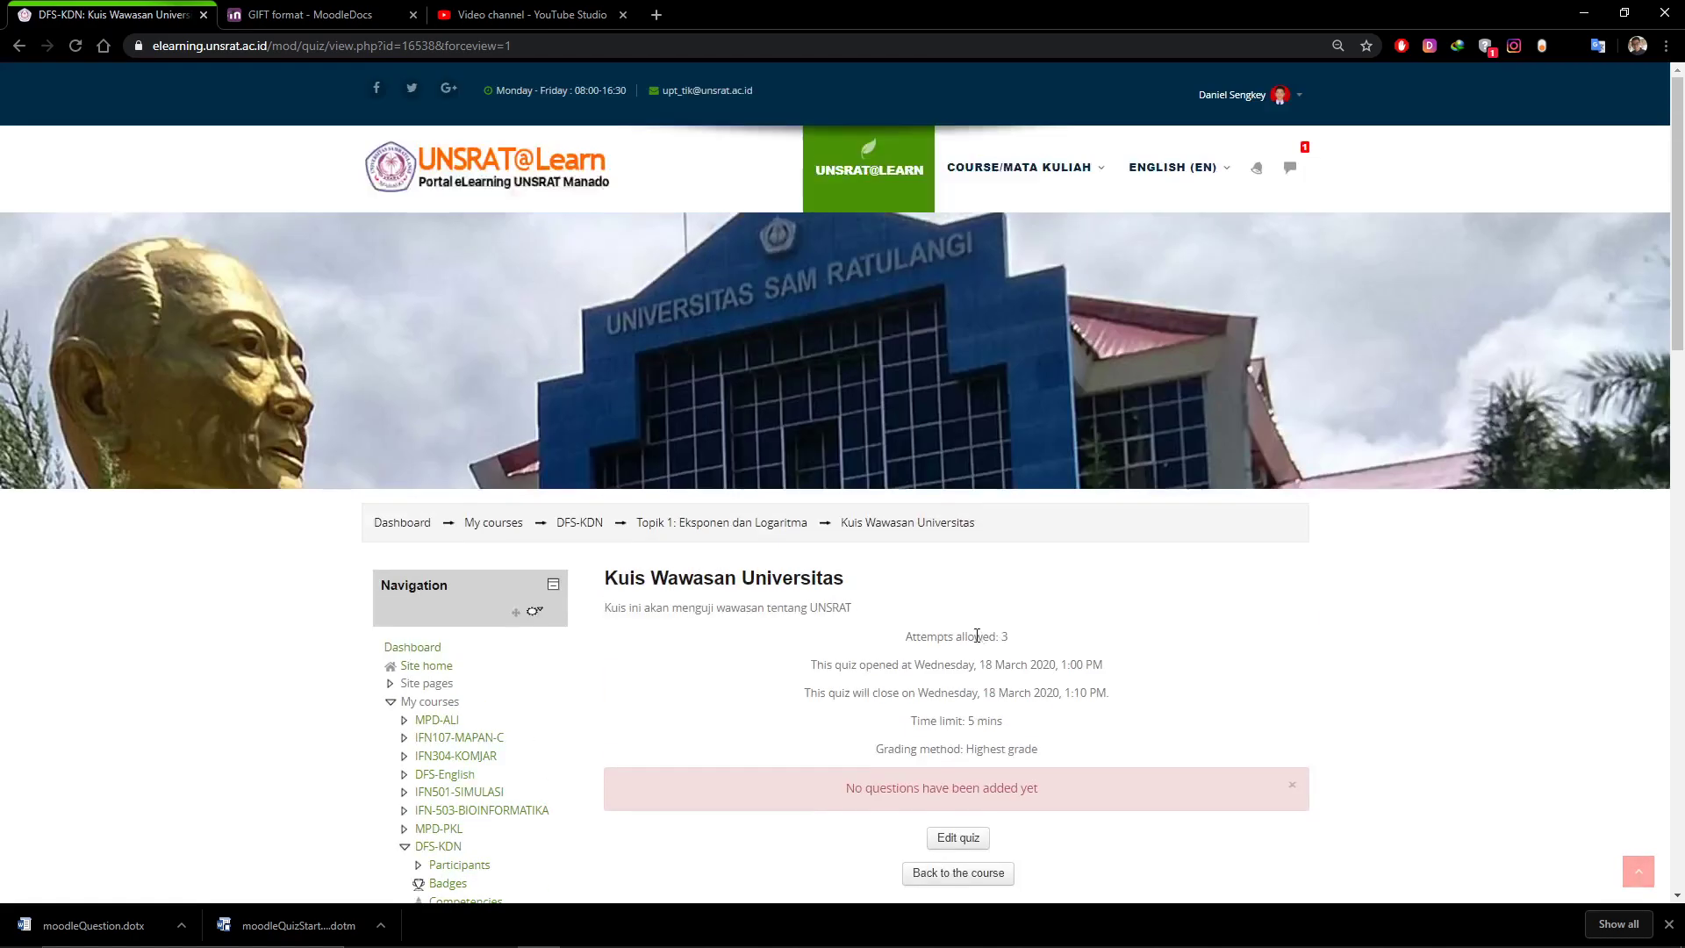
# Check the quiz summary page for the updated timing and the status of its questions
pyautogui.scroll(-2, 880, 595)
pyautogui.moveTo(836, 524); pyautogui.dragTo(1052, 525)
pyautogui.click(1051, 525)
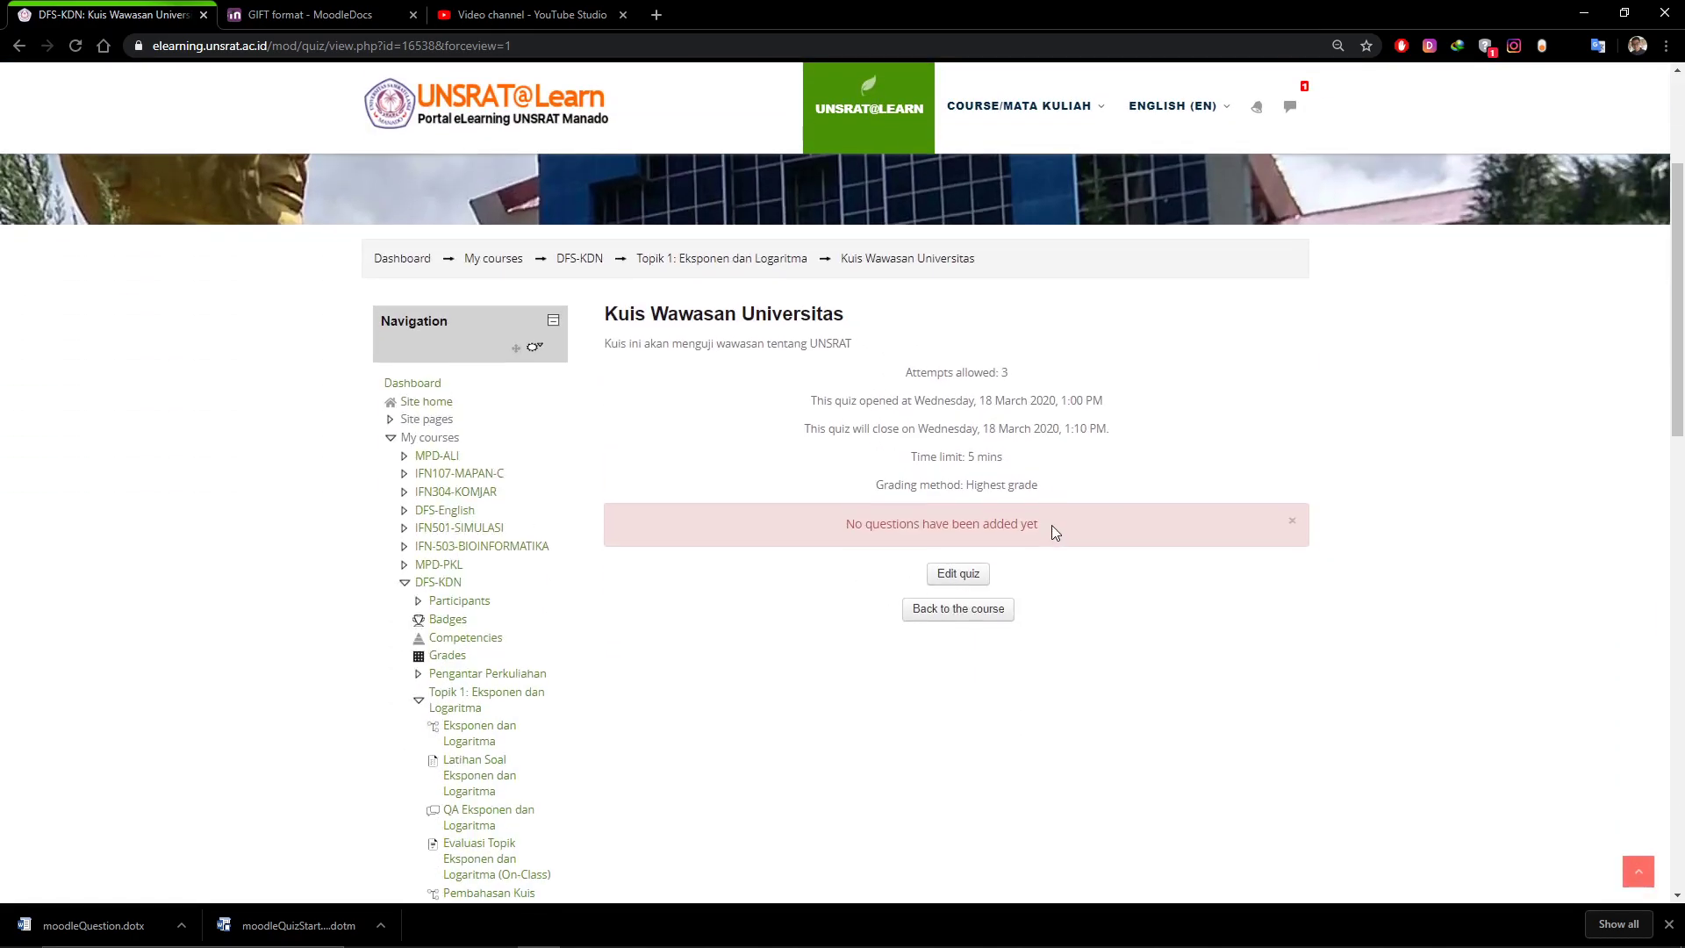
pyautogui.scroll(-1, 1052, 525)
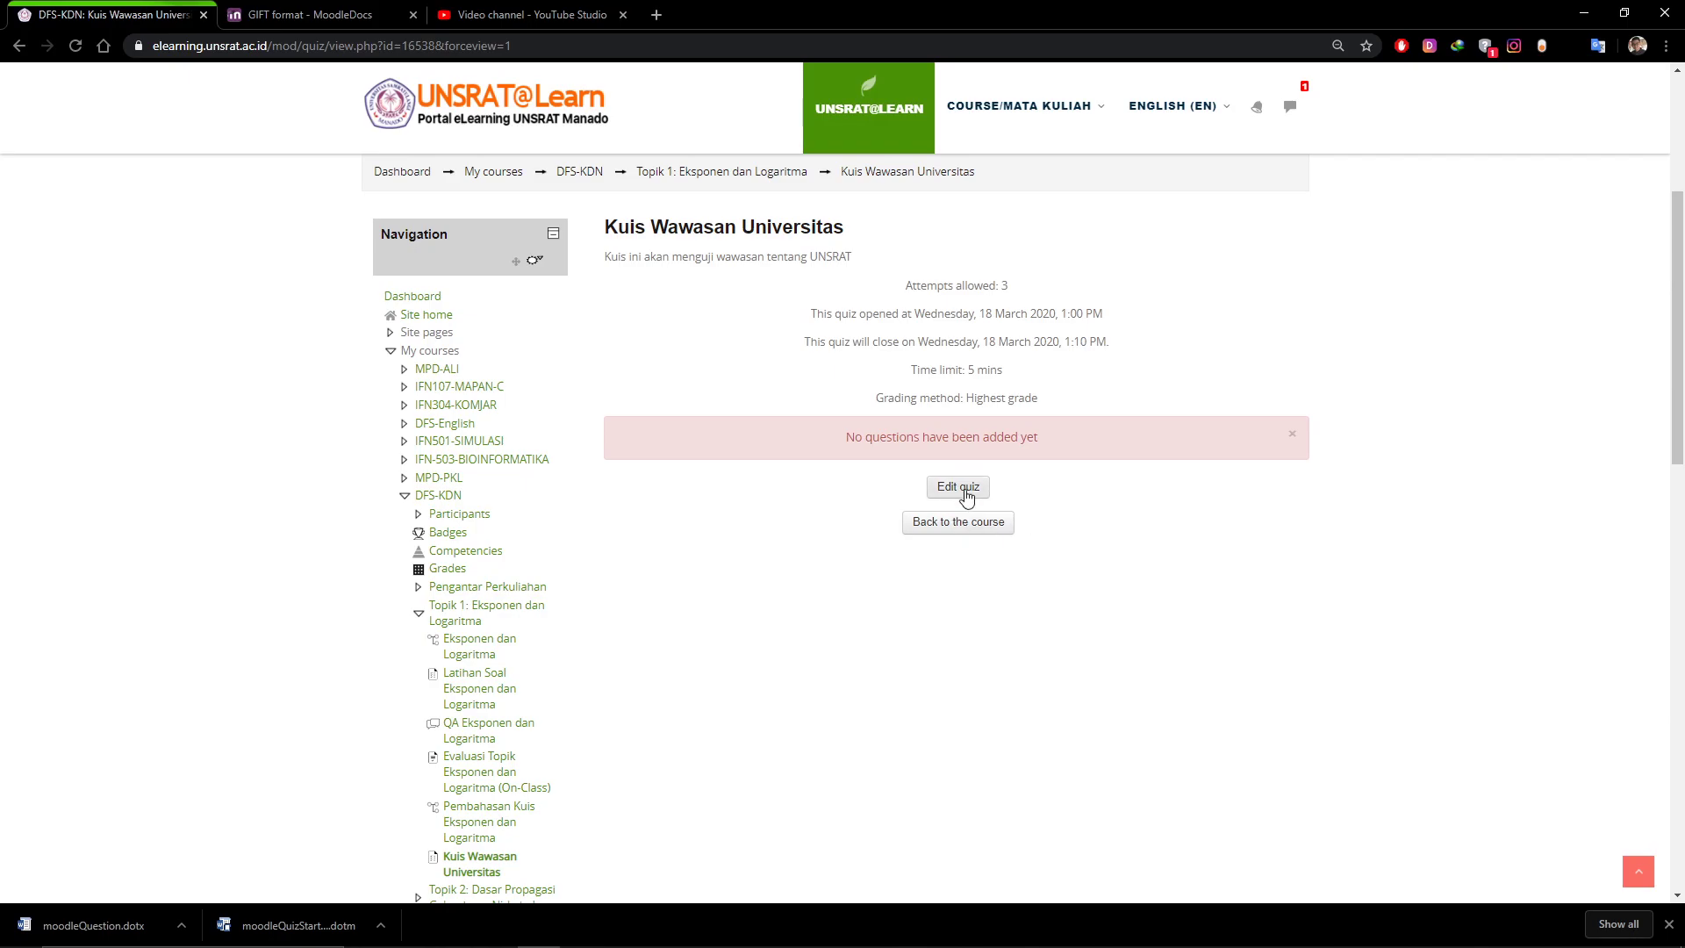
# Open the question editing page of Kuis Wawasan Universitas
pyautogui.scroll(-10, 966, 496)
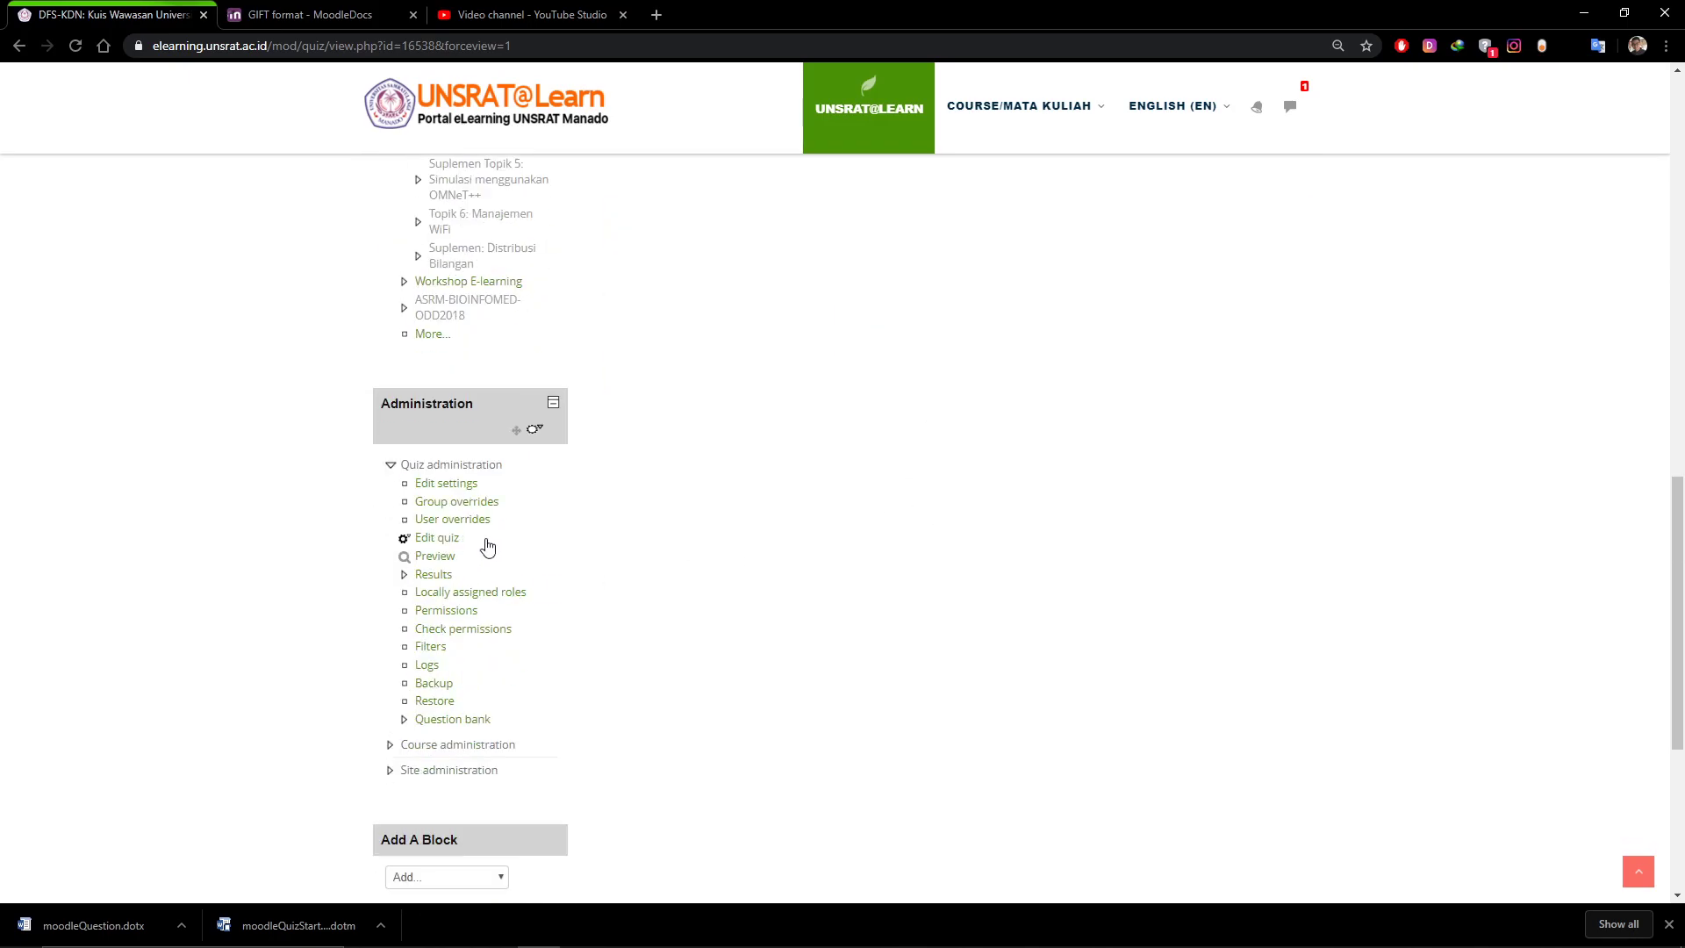
pyautogui.scroll(10, 846, 523)
pyautogui.scroll(-10, 968, 638)
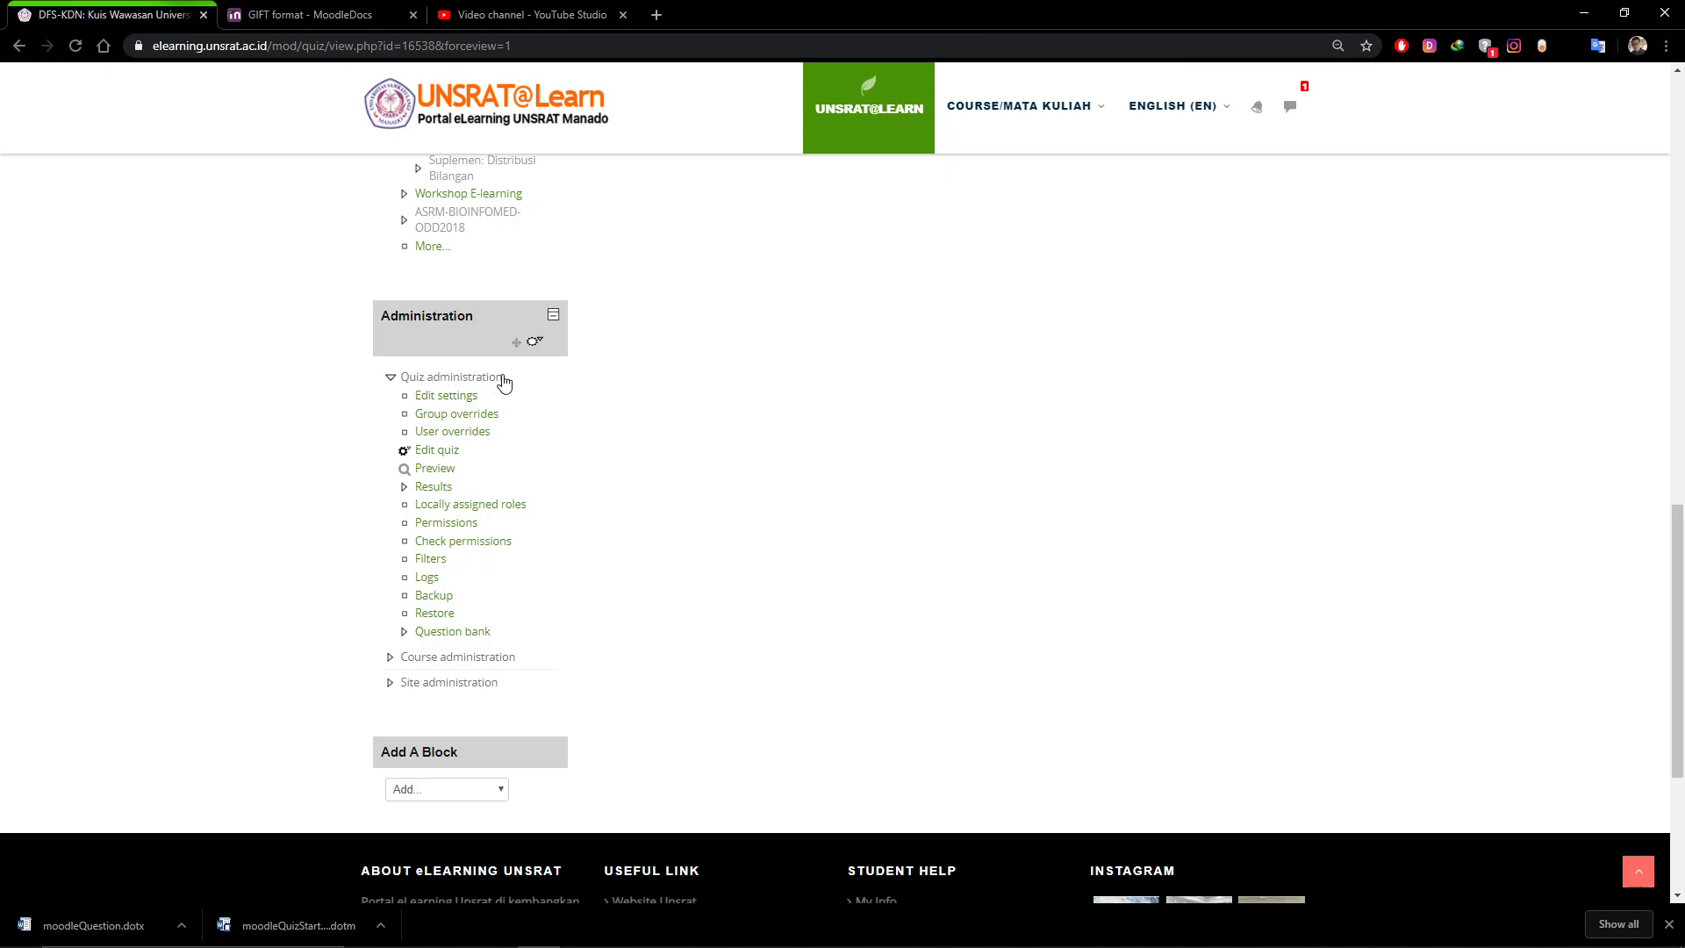
pyautogui.click(434, 452)
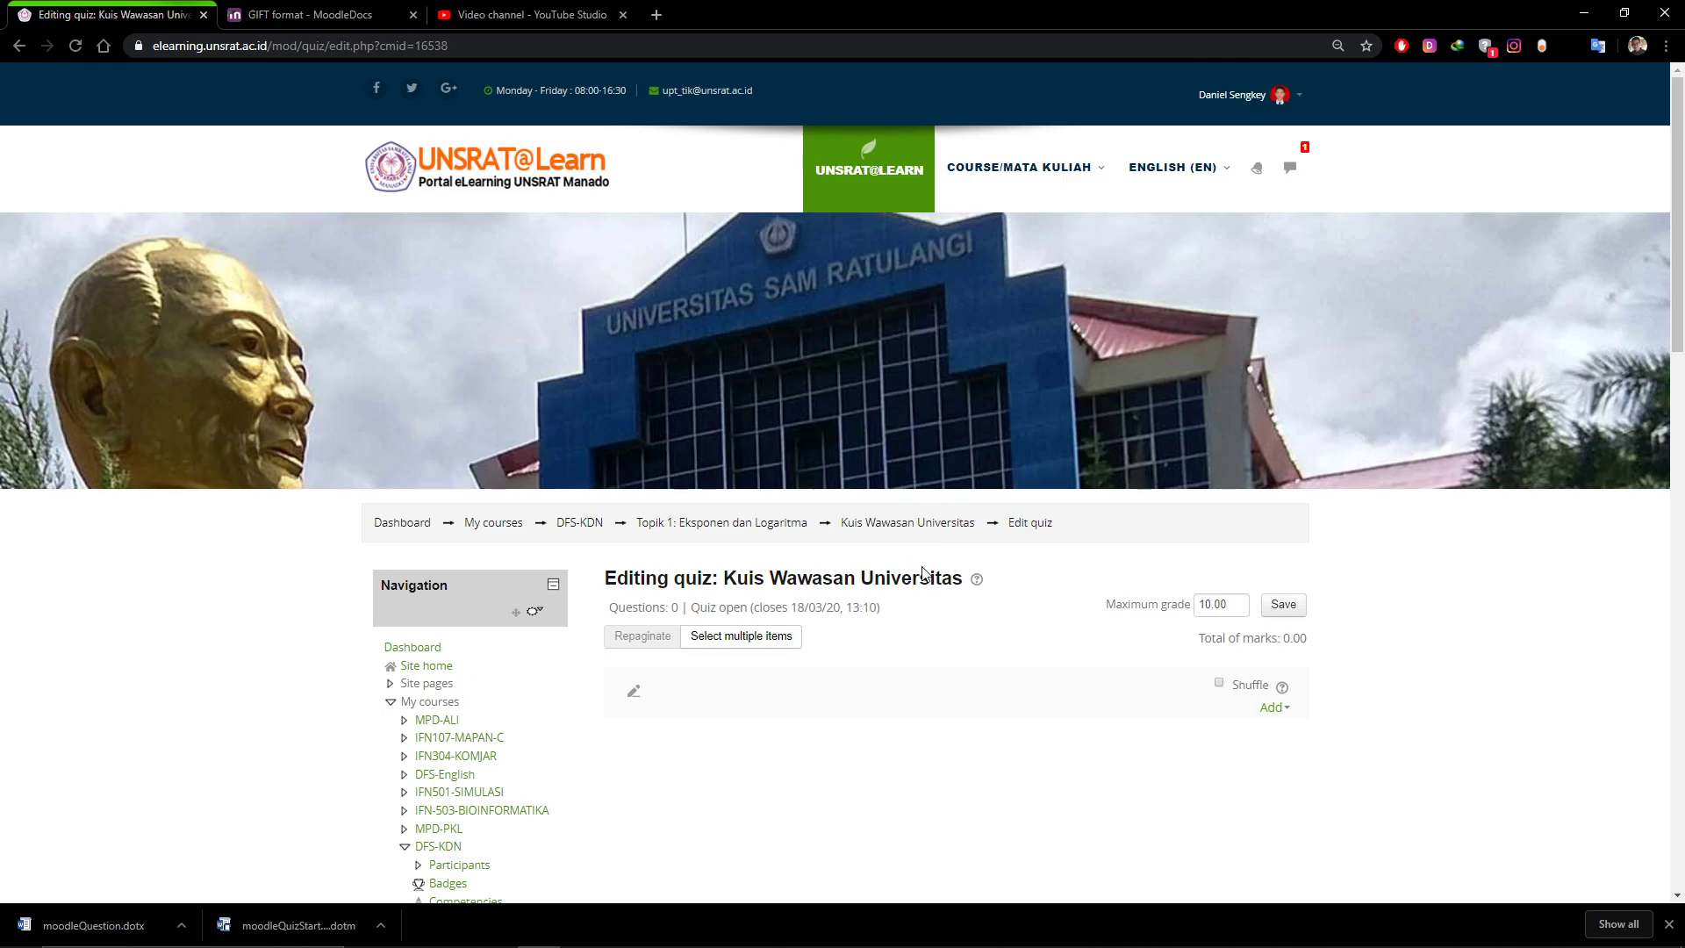
# Examine the ways to add questions and the question types offered for a new question, and cancel without adding one
pyautogui.scroll(-3, 933, 570)
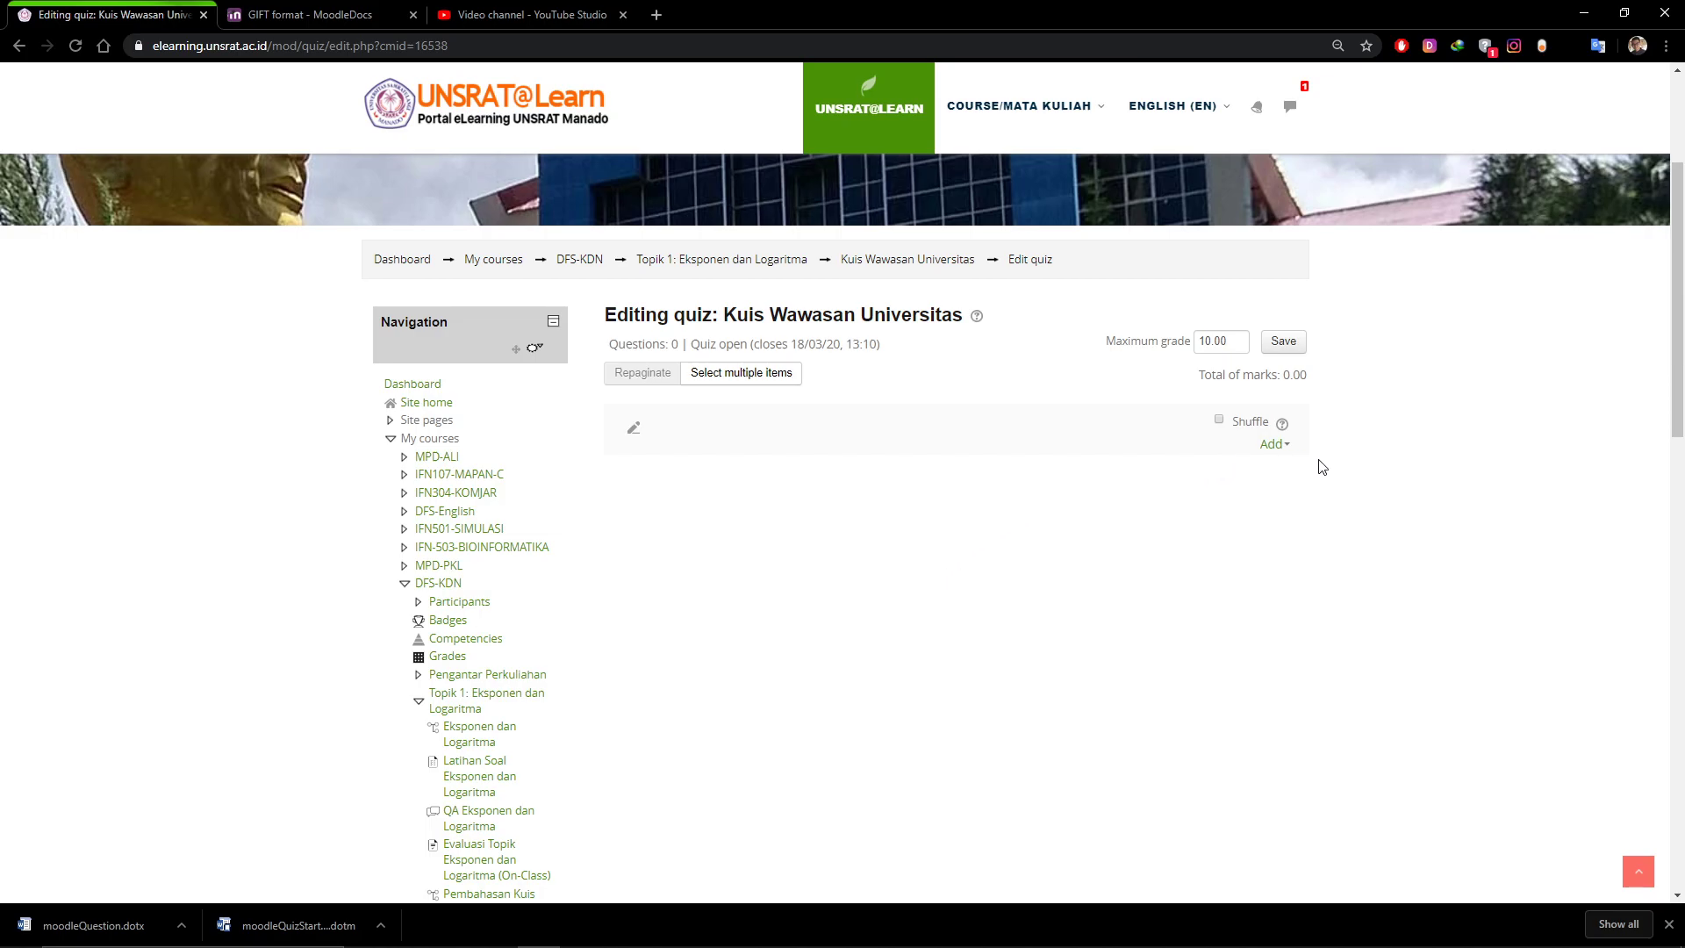
pyautogui.click(1279, 451)
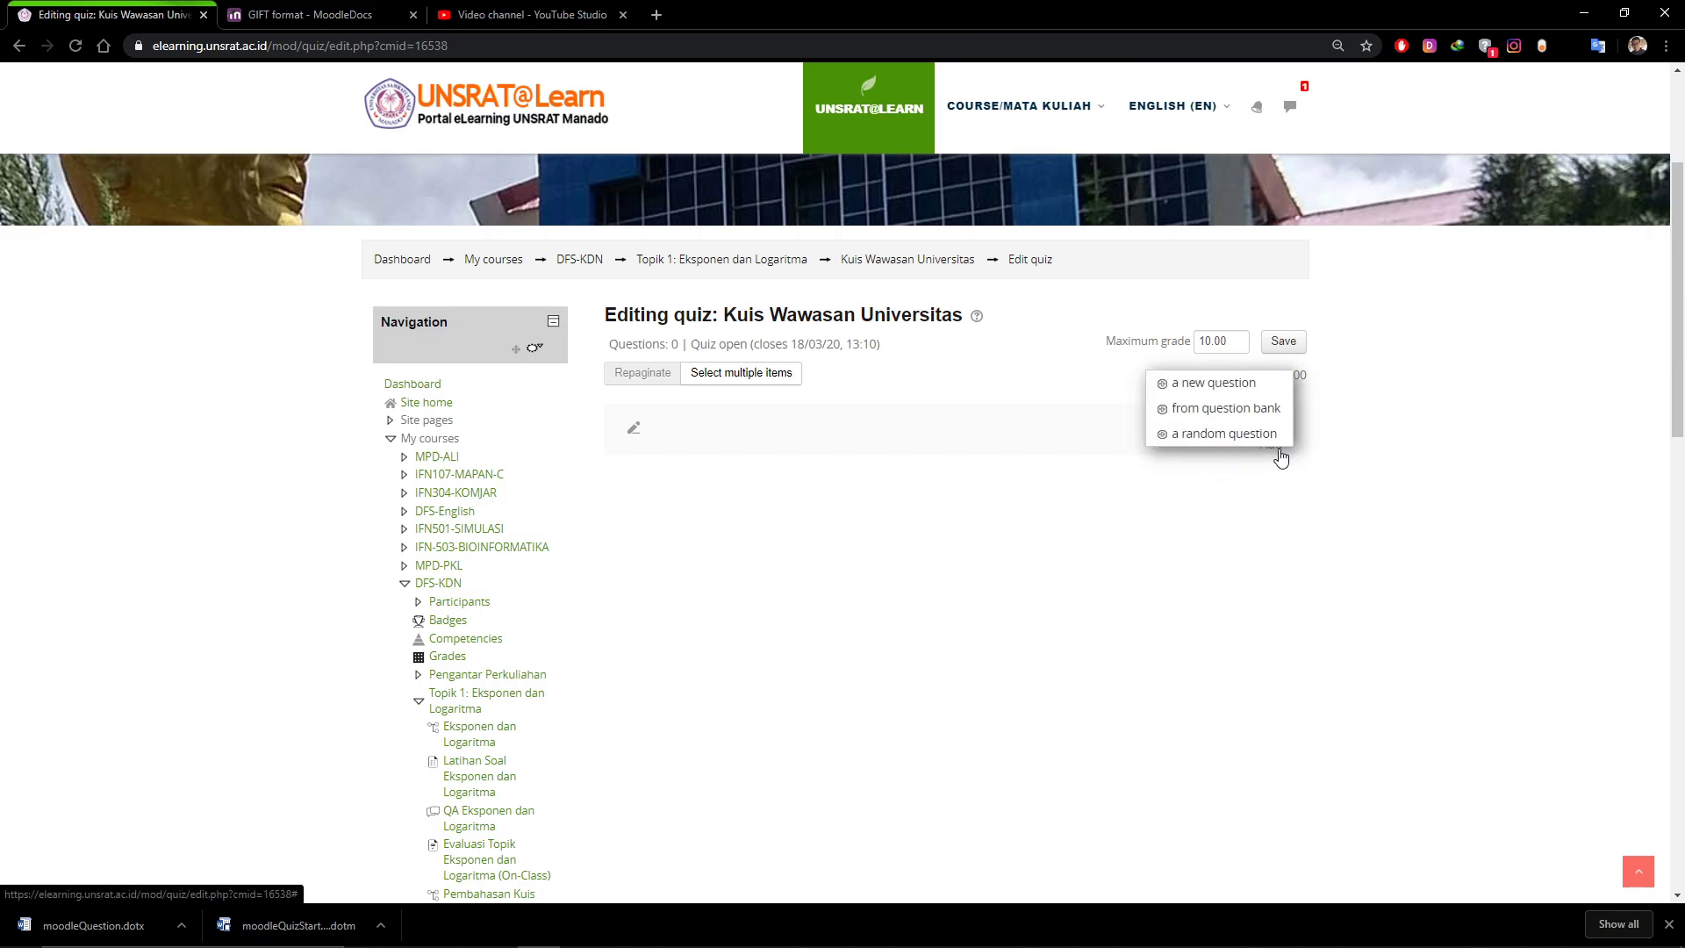
pyautogui.click(1345, 452)
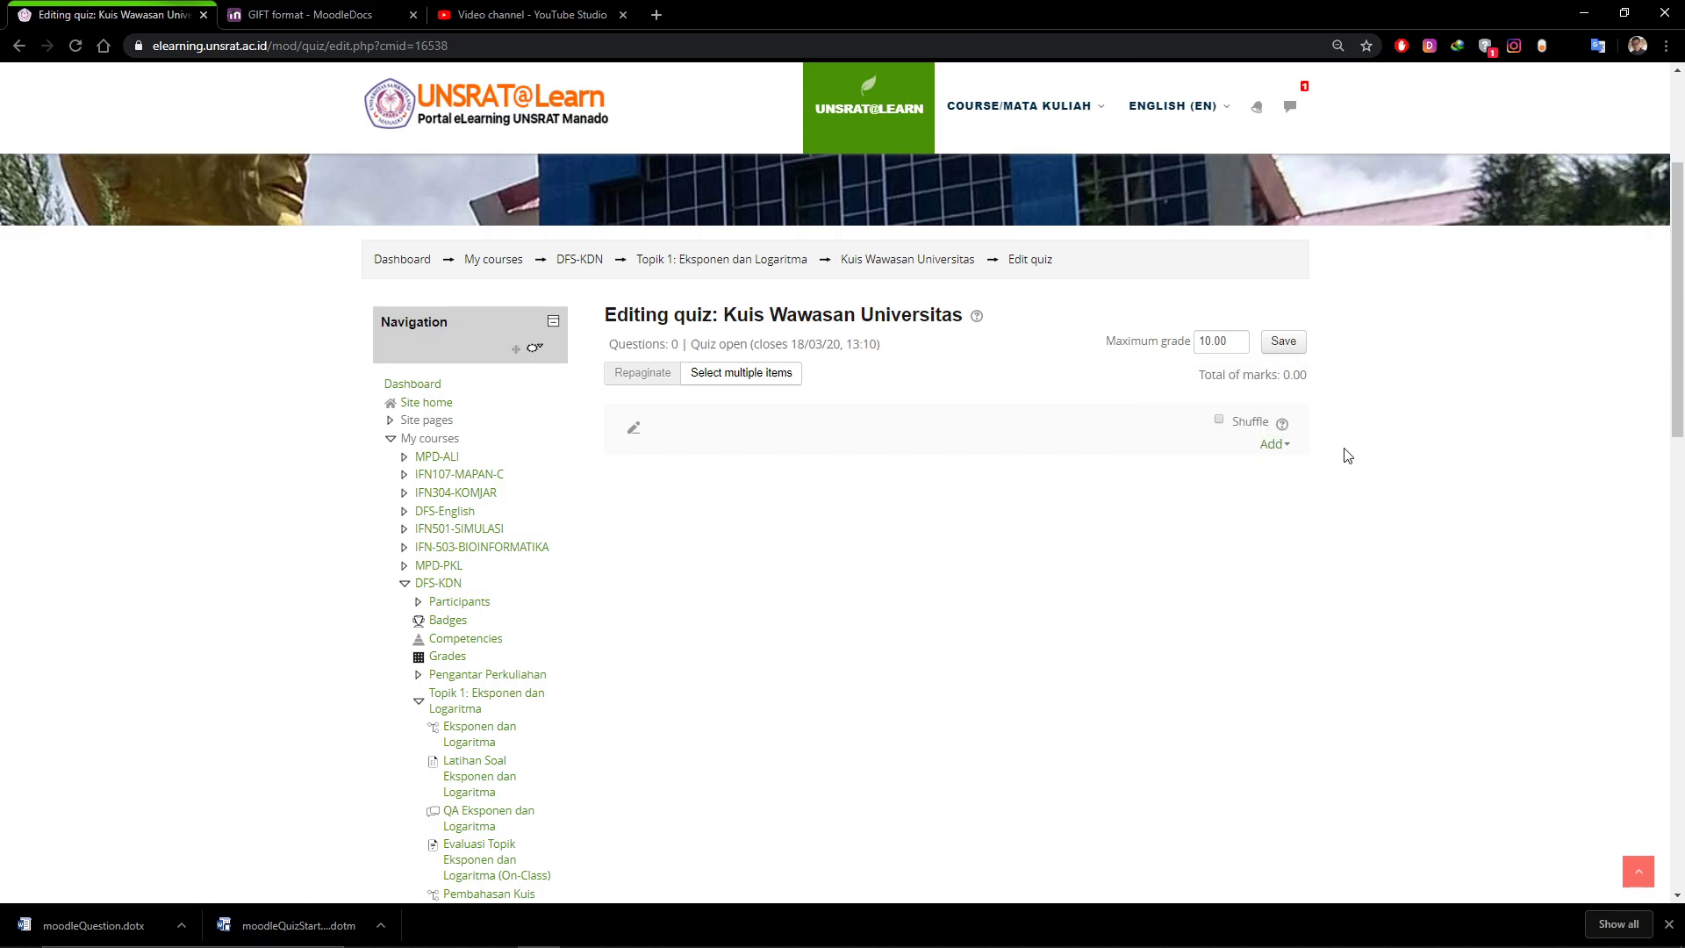
pyautogui.click(1281, 446)
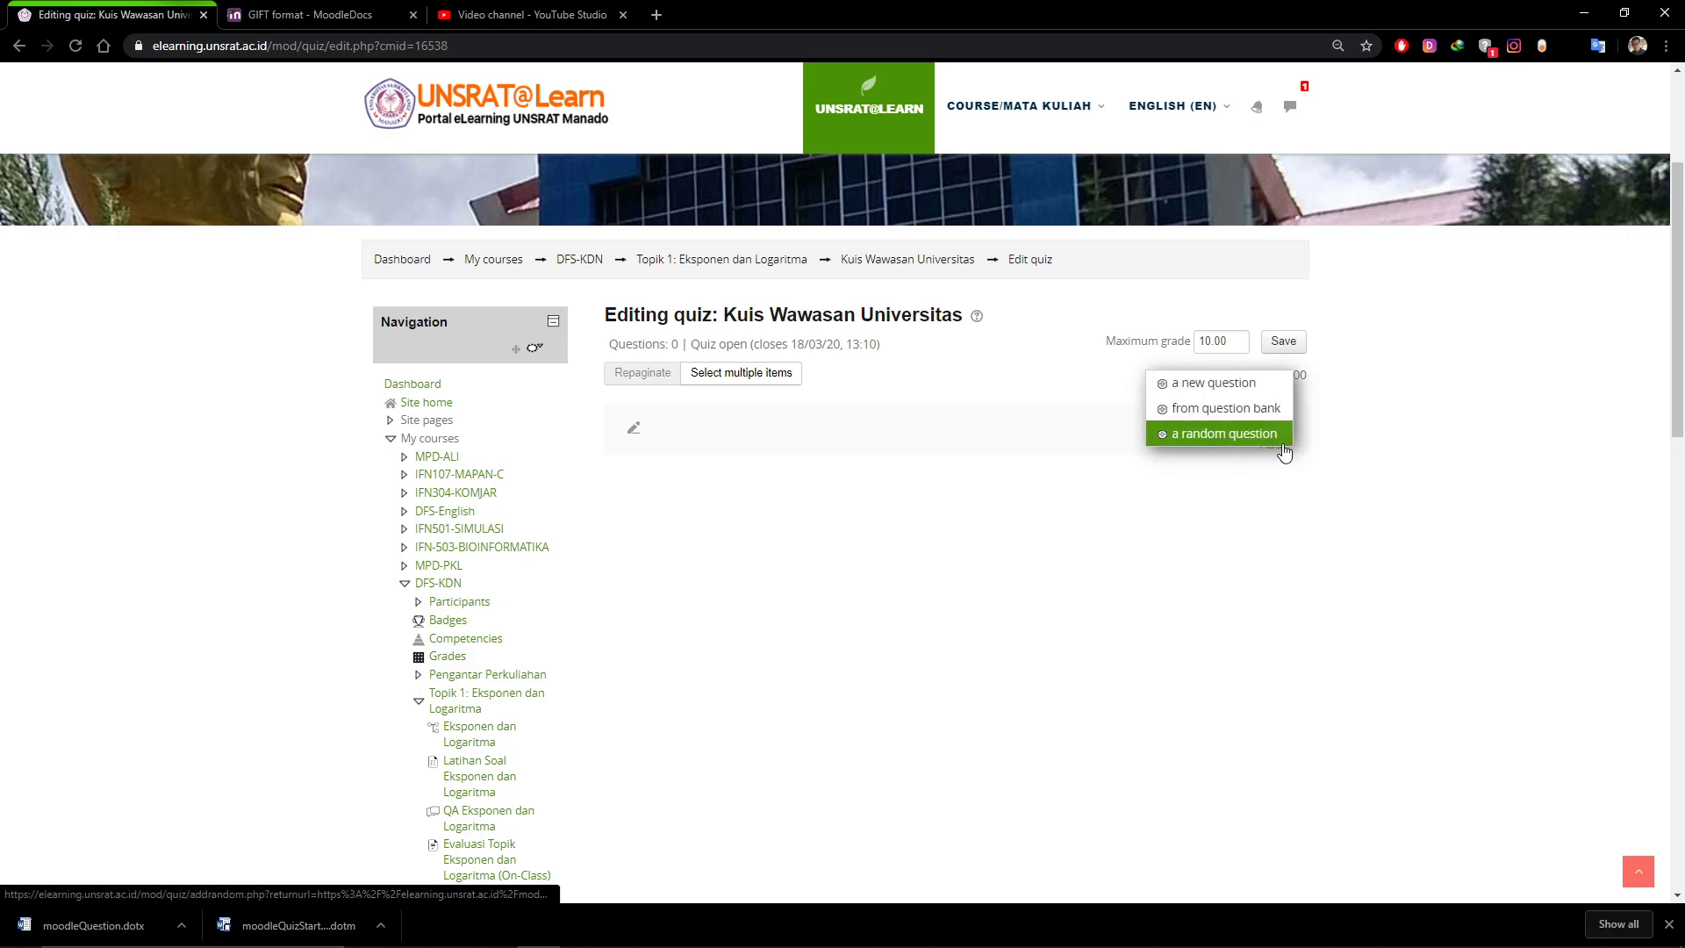
pyautogui.click(1246, 384)
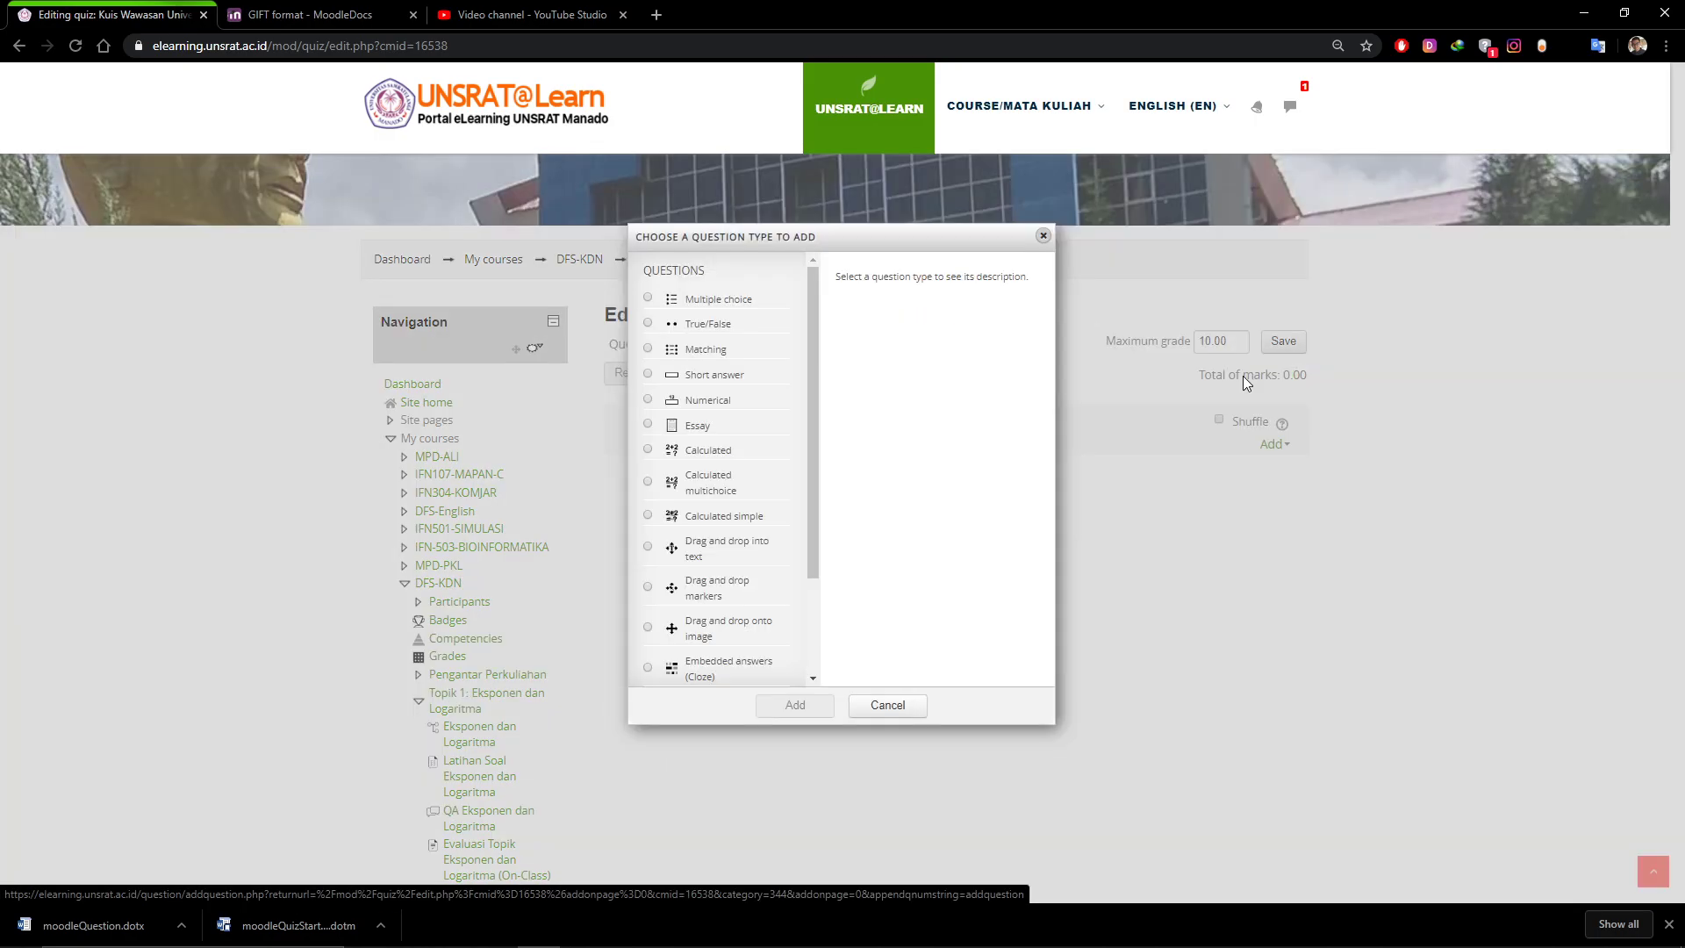
pyautogui.click(887, 706)
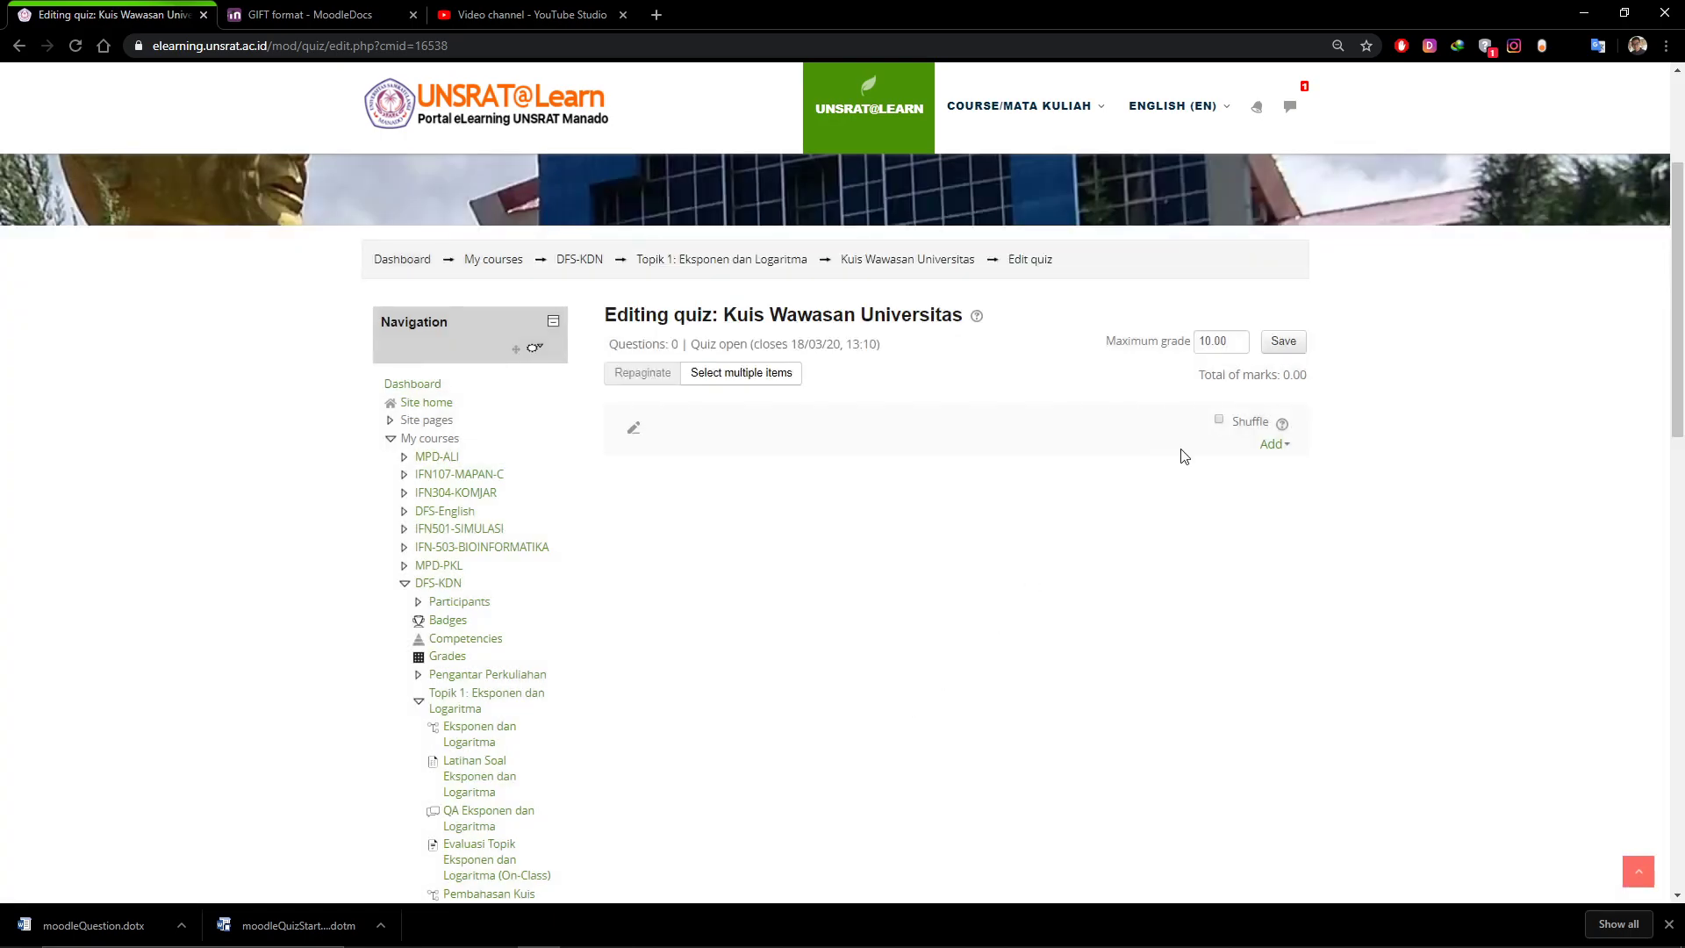
# Browse the question bank list for the default DFS-KDN category, and close it without adding any question
pyautogui.click(1272, 445)
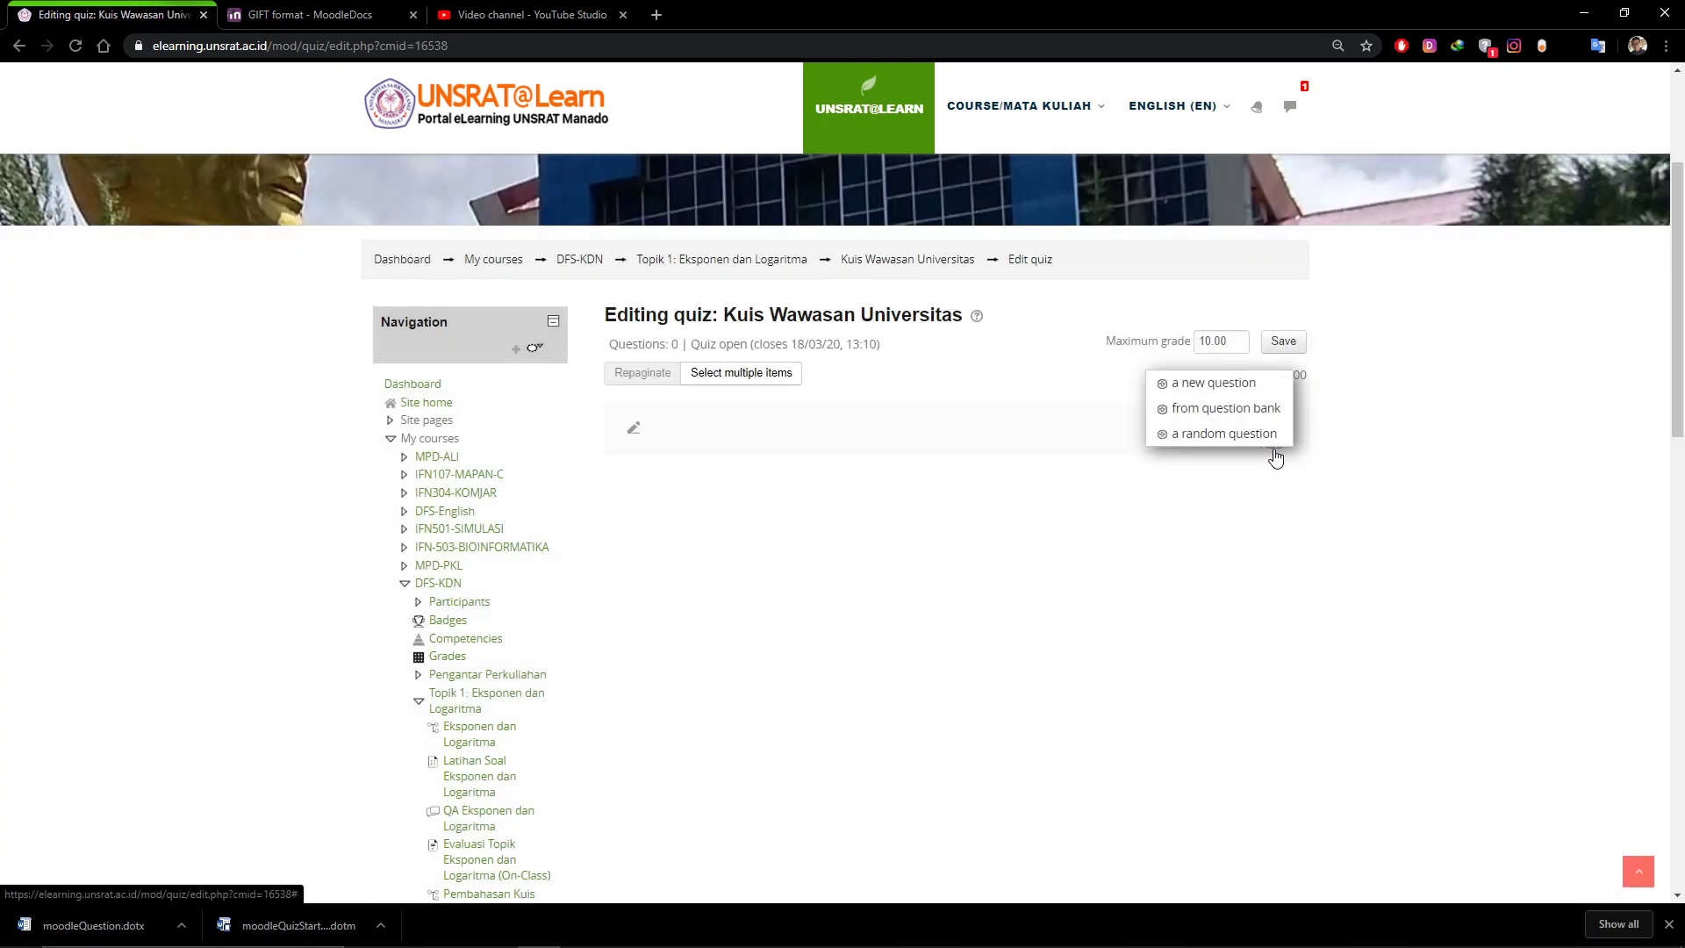
pyautogui.click(1246, 409)
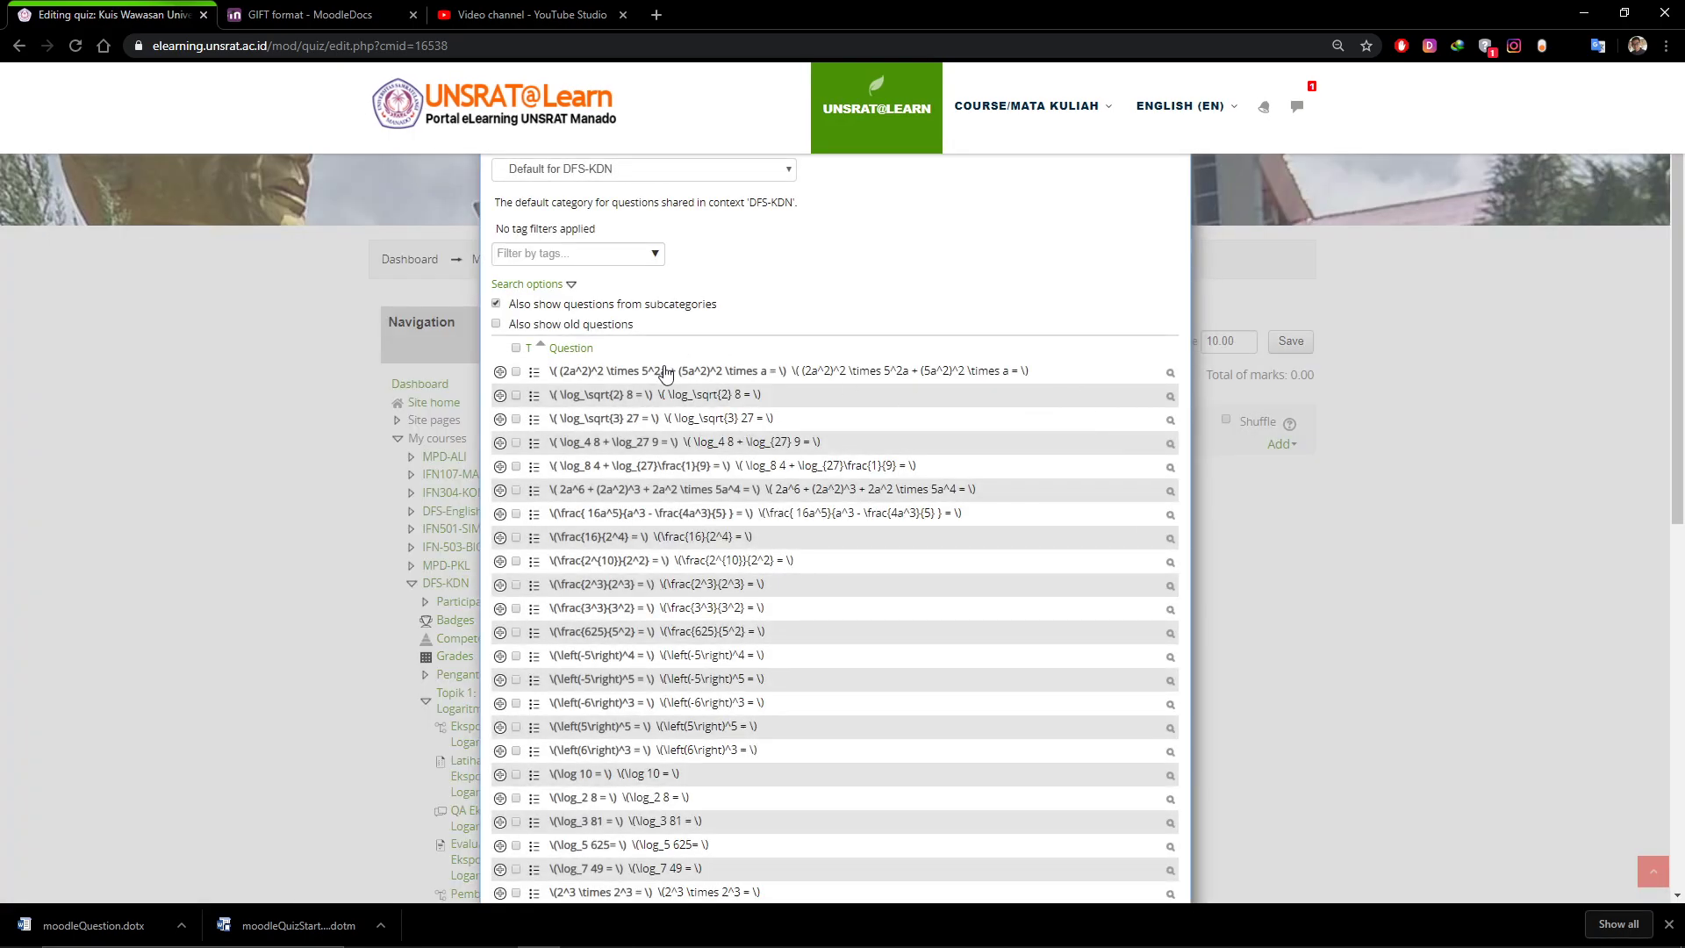
pyautogui.scroll(-8, 694, 412)
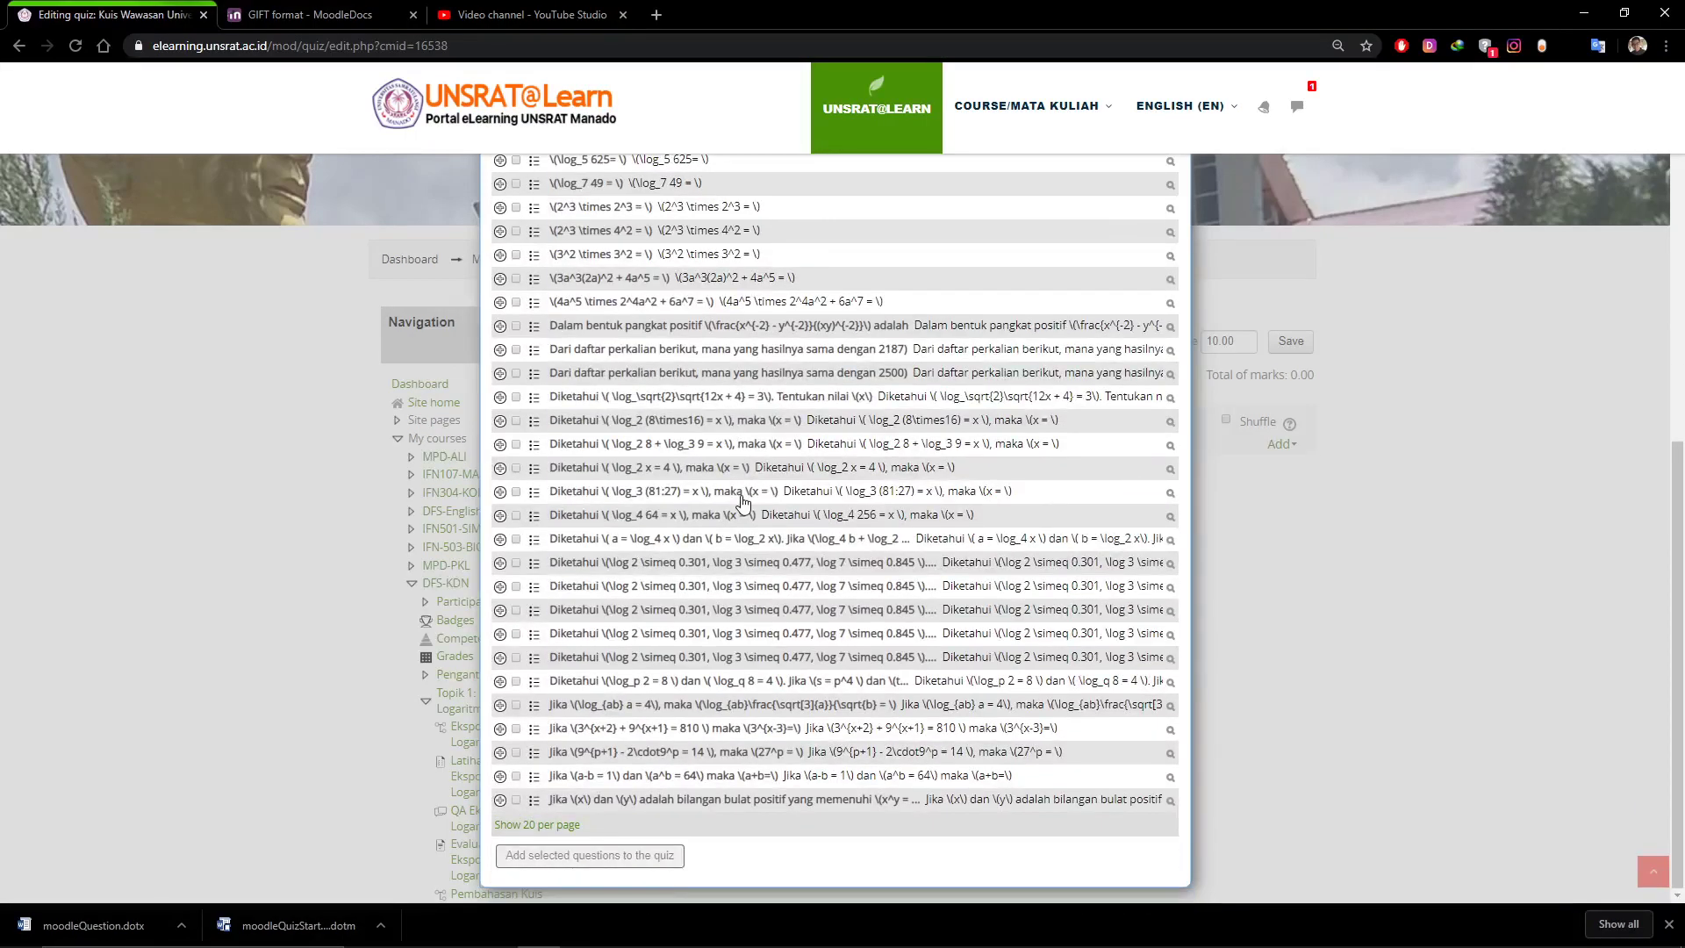
pyautogui.press('Escape')
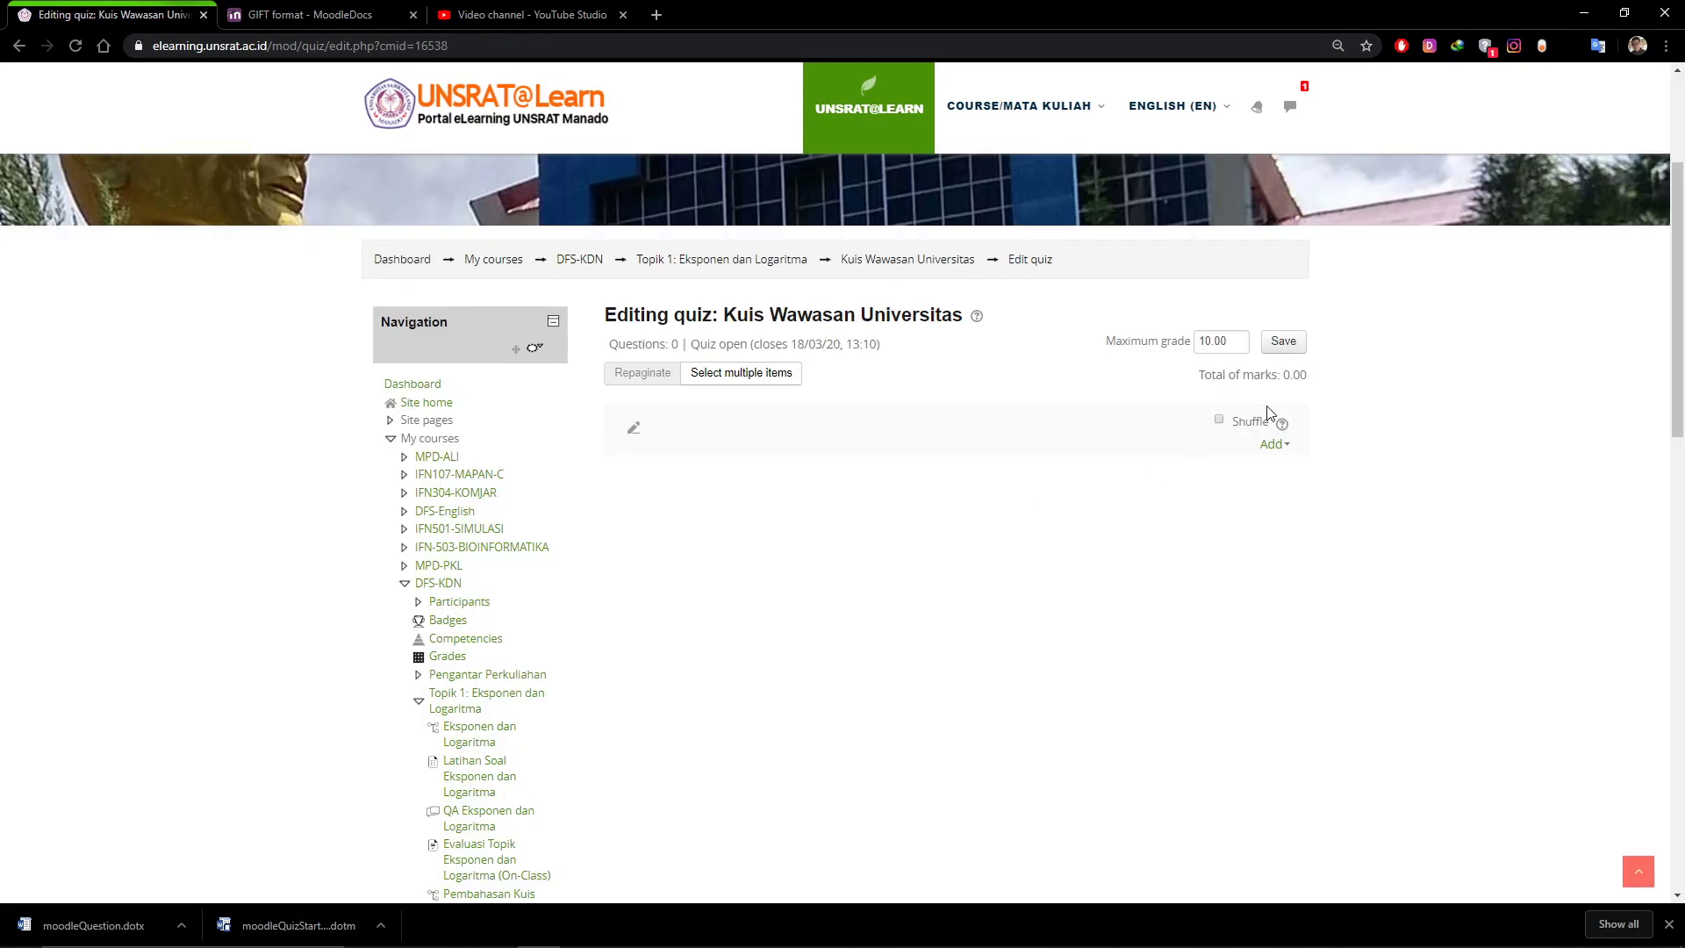
# Add 2 random questions from the Sejarah UNSRAT category to the quiz, with no tag filter
pyautogui.click(1282, 445)
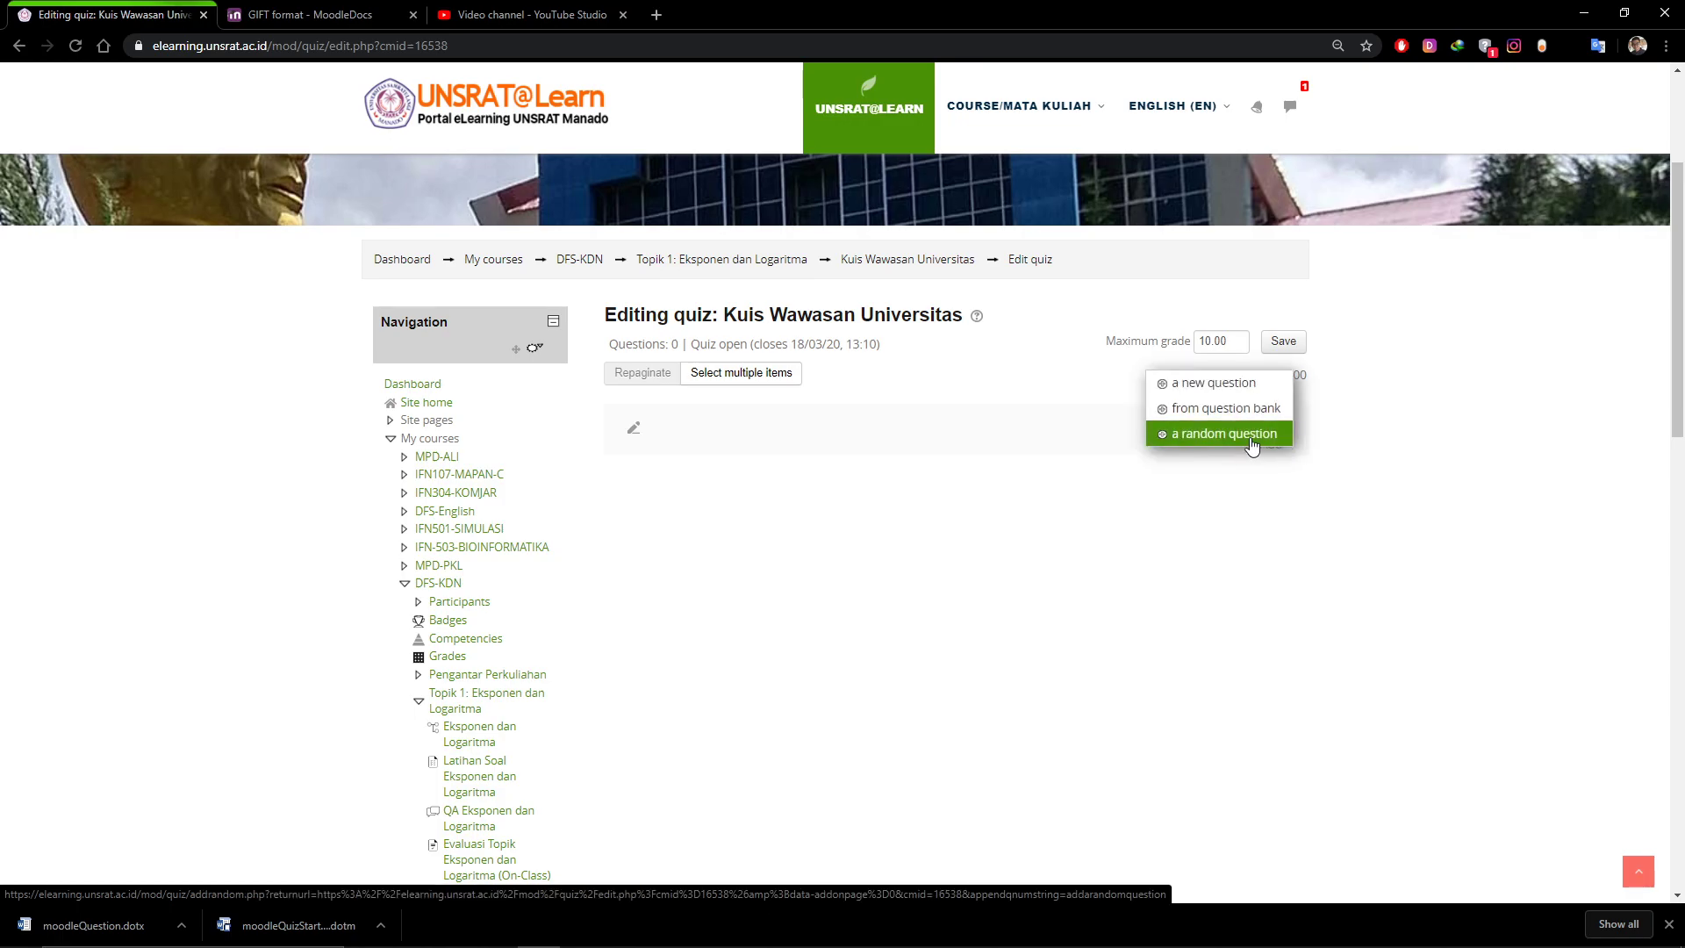
pyautogui.click(1251, 439)
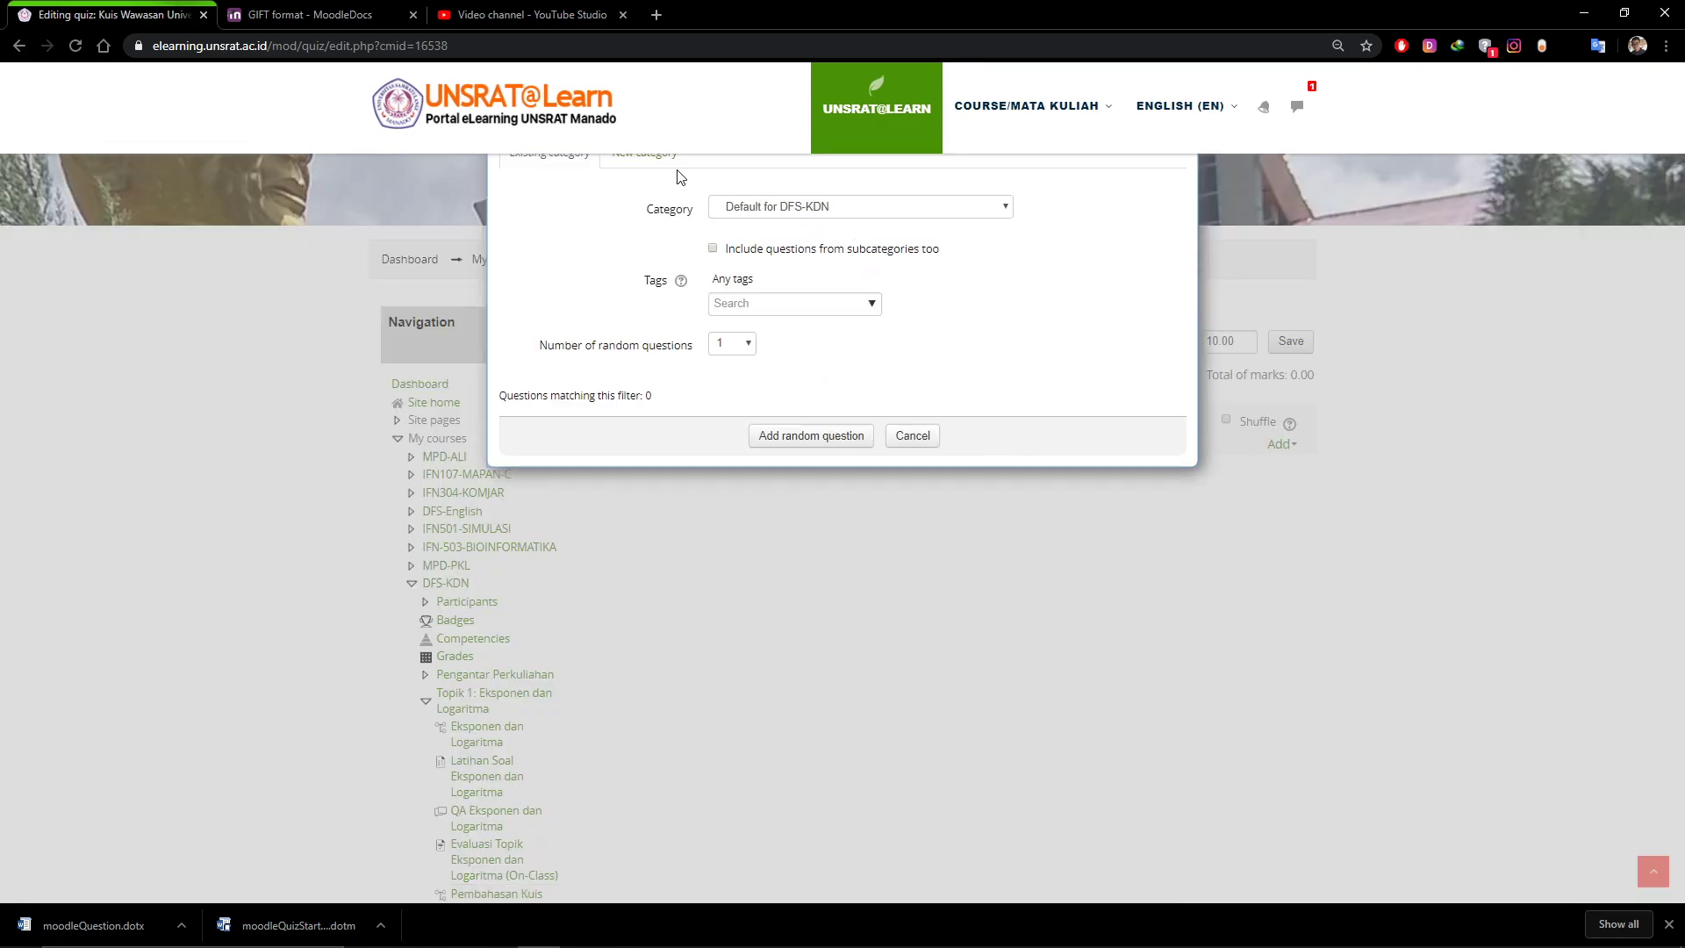
pyautogui.click(1000, 217)
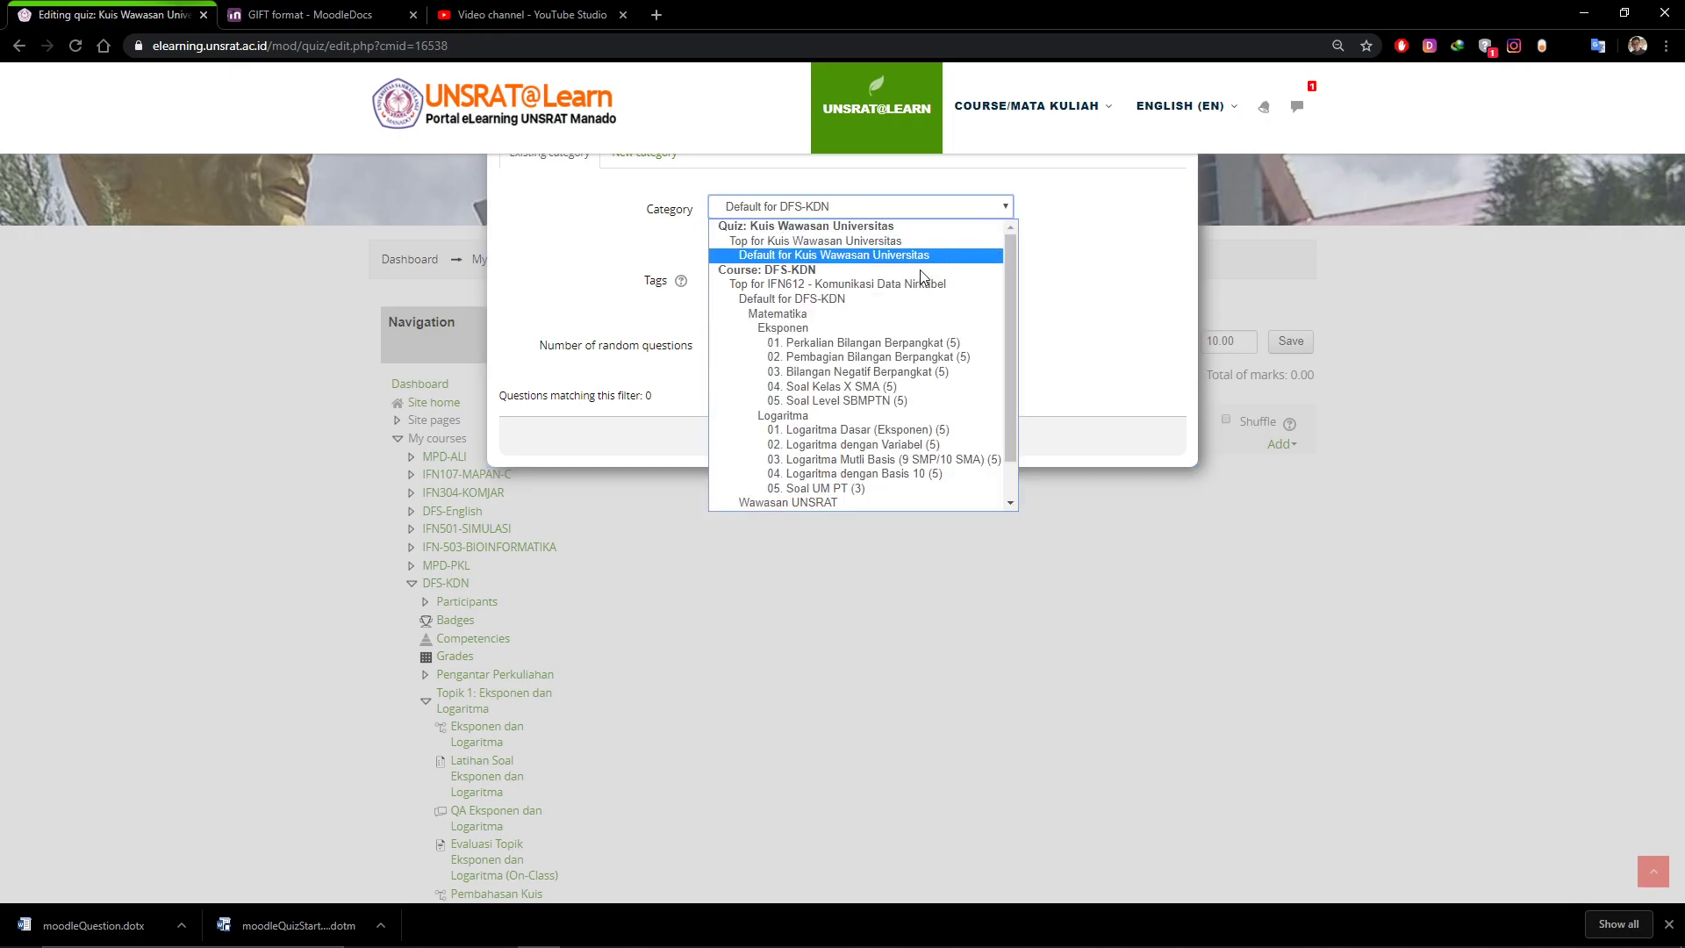
pyautogui.scroll(-1, 904, 300)
pyautogui.scroll(-1, 904, 300)
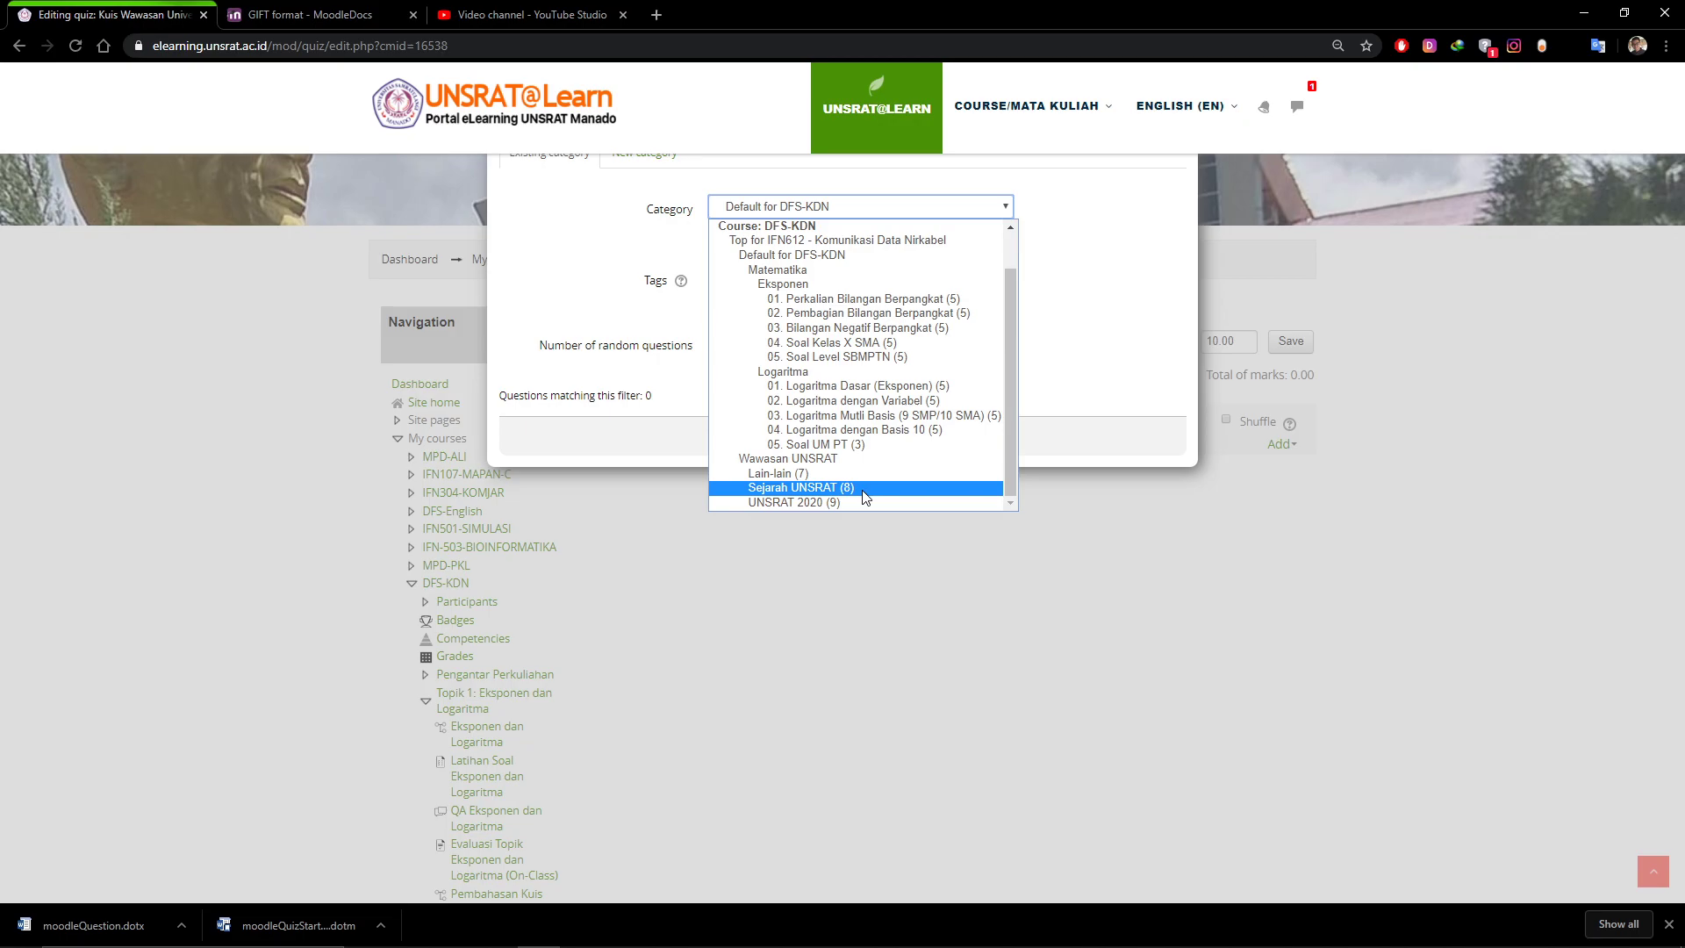
pyautogui.click(865, 488)
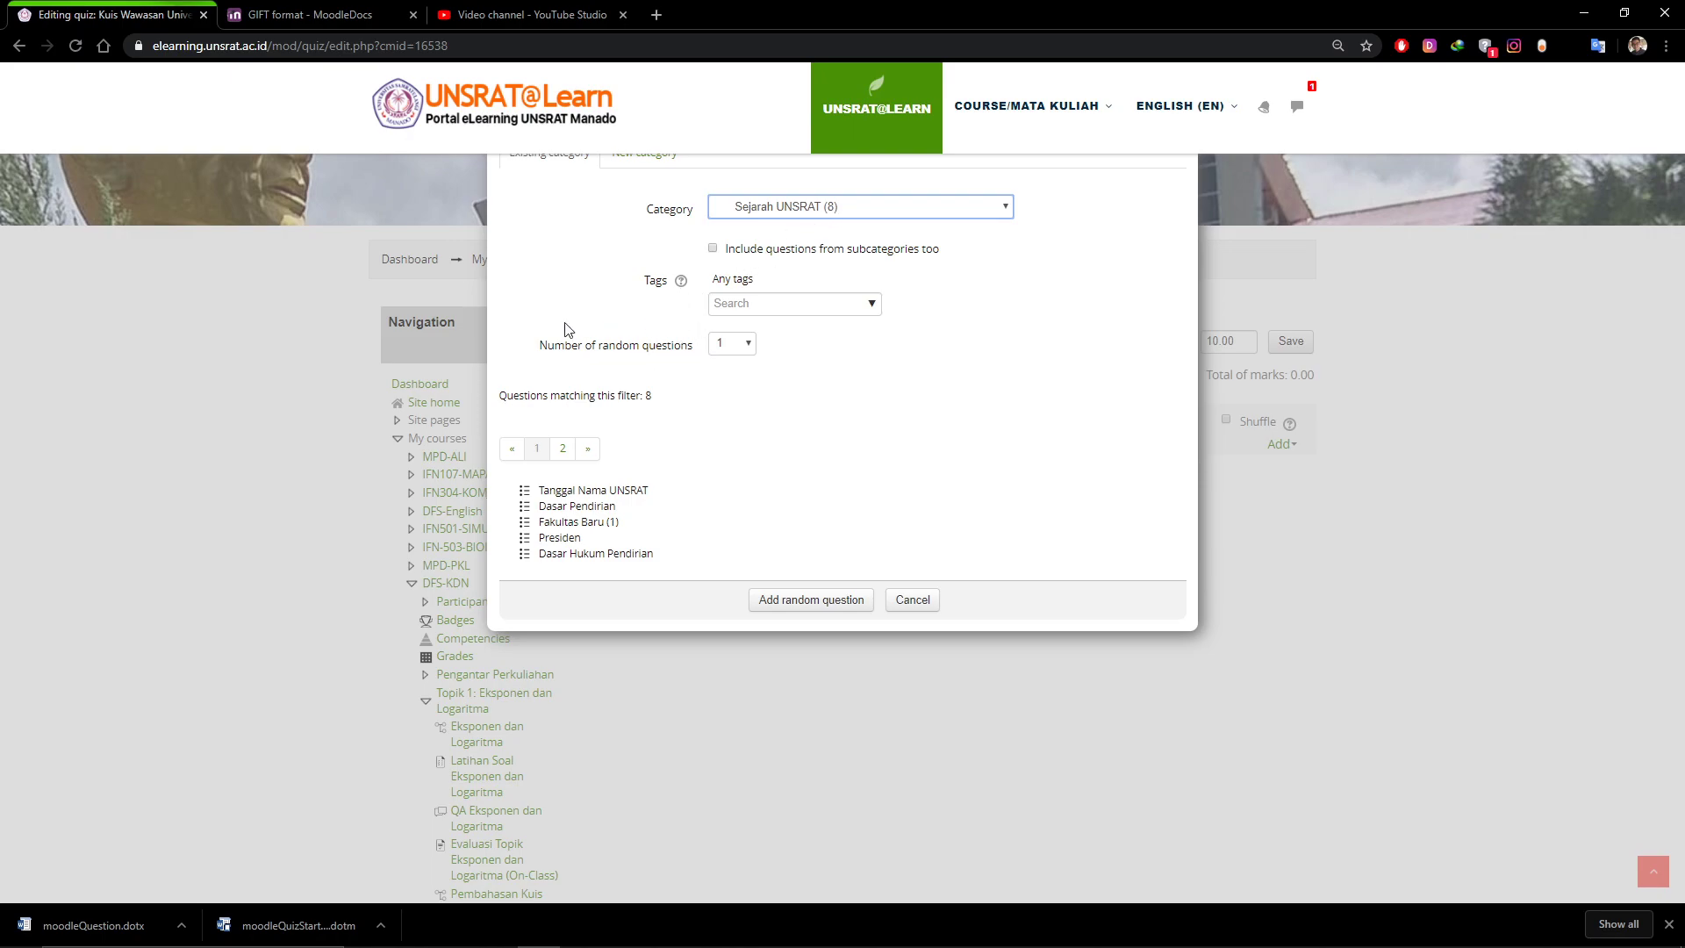
pyautogui.click(873, 304)
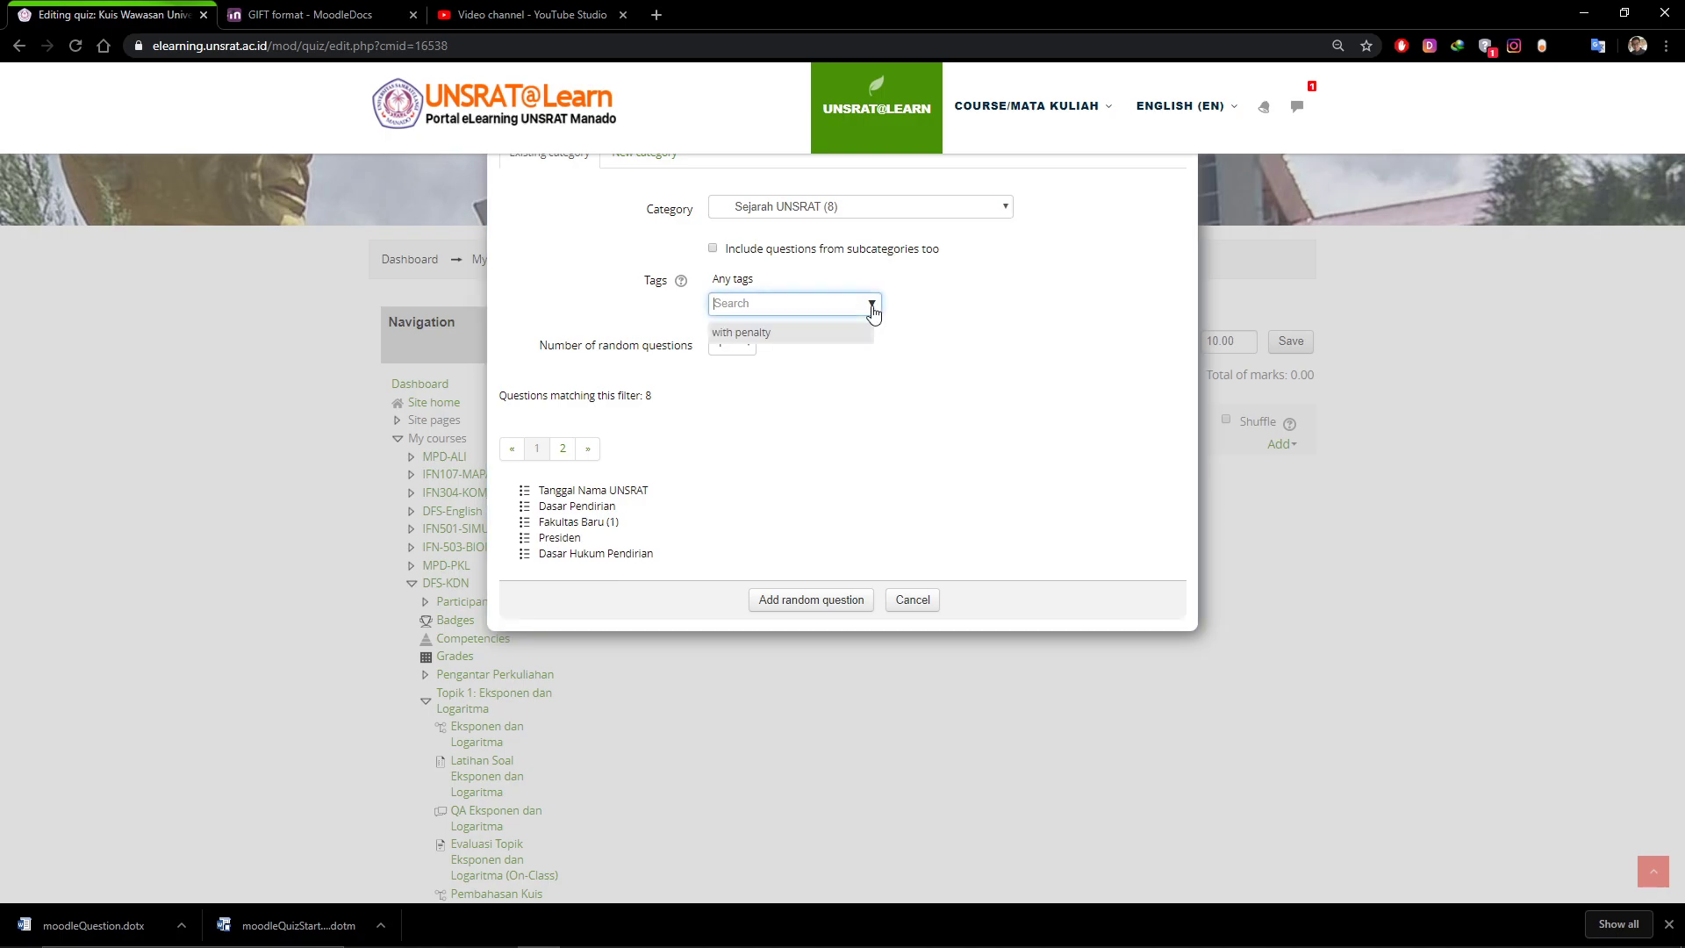
pyautogui.click(953, 313)
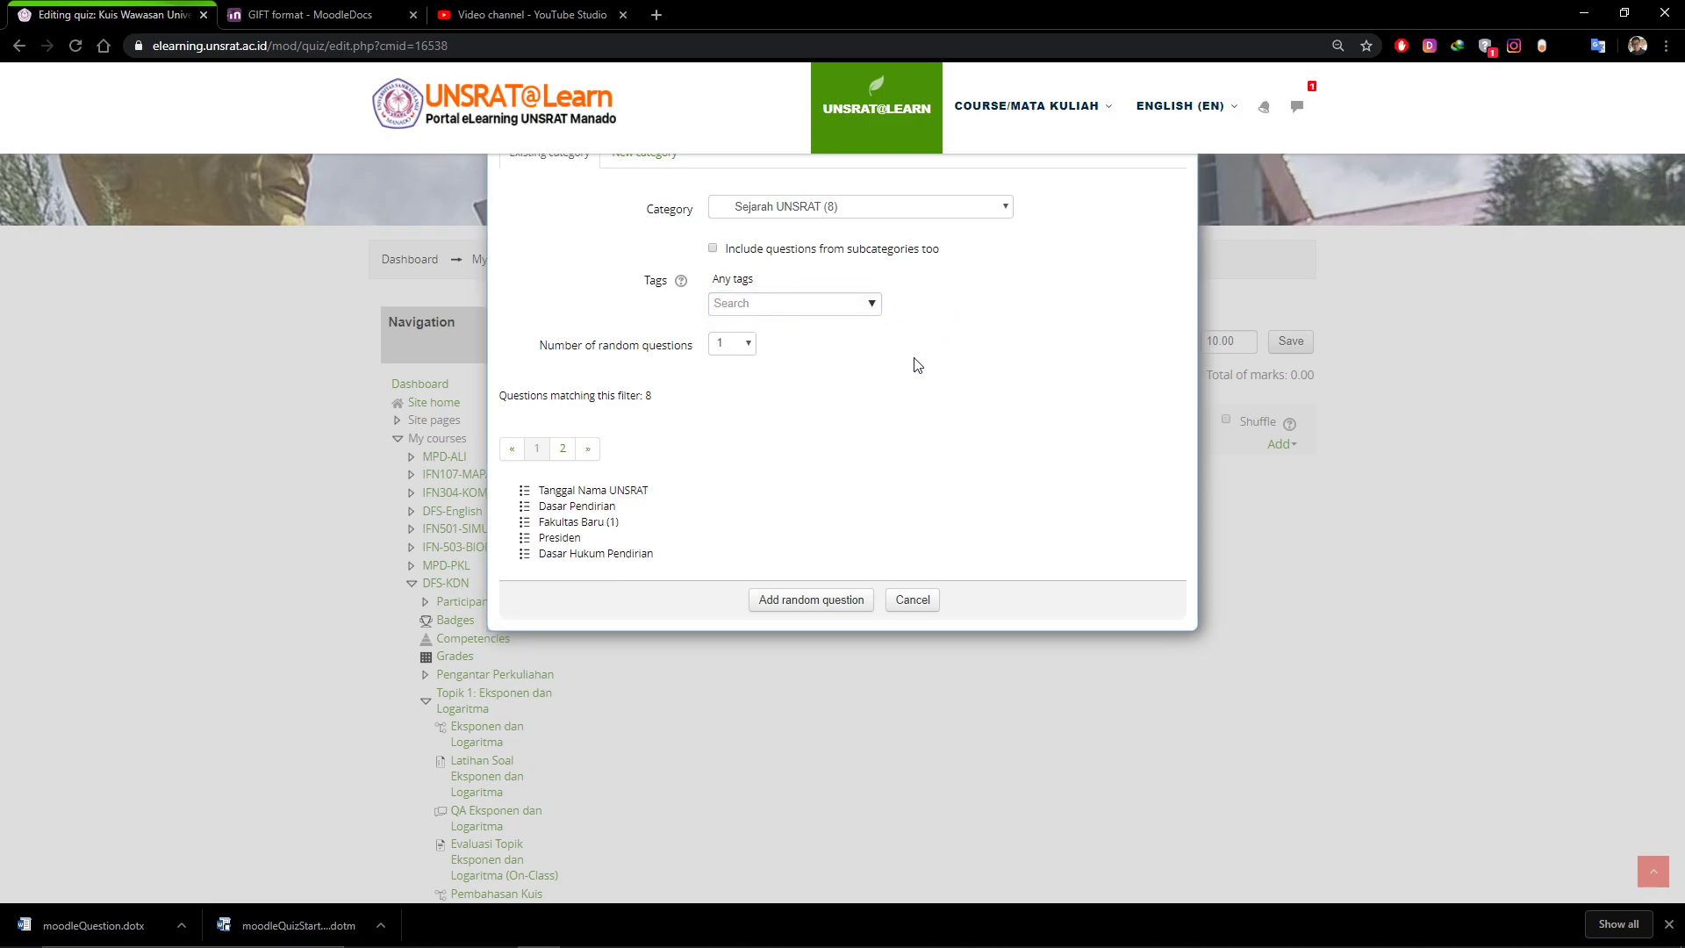
pyautogui.click(750, 351)
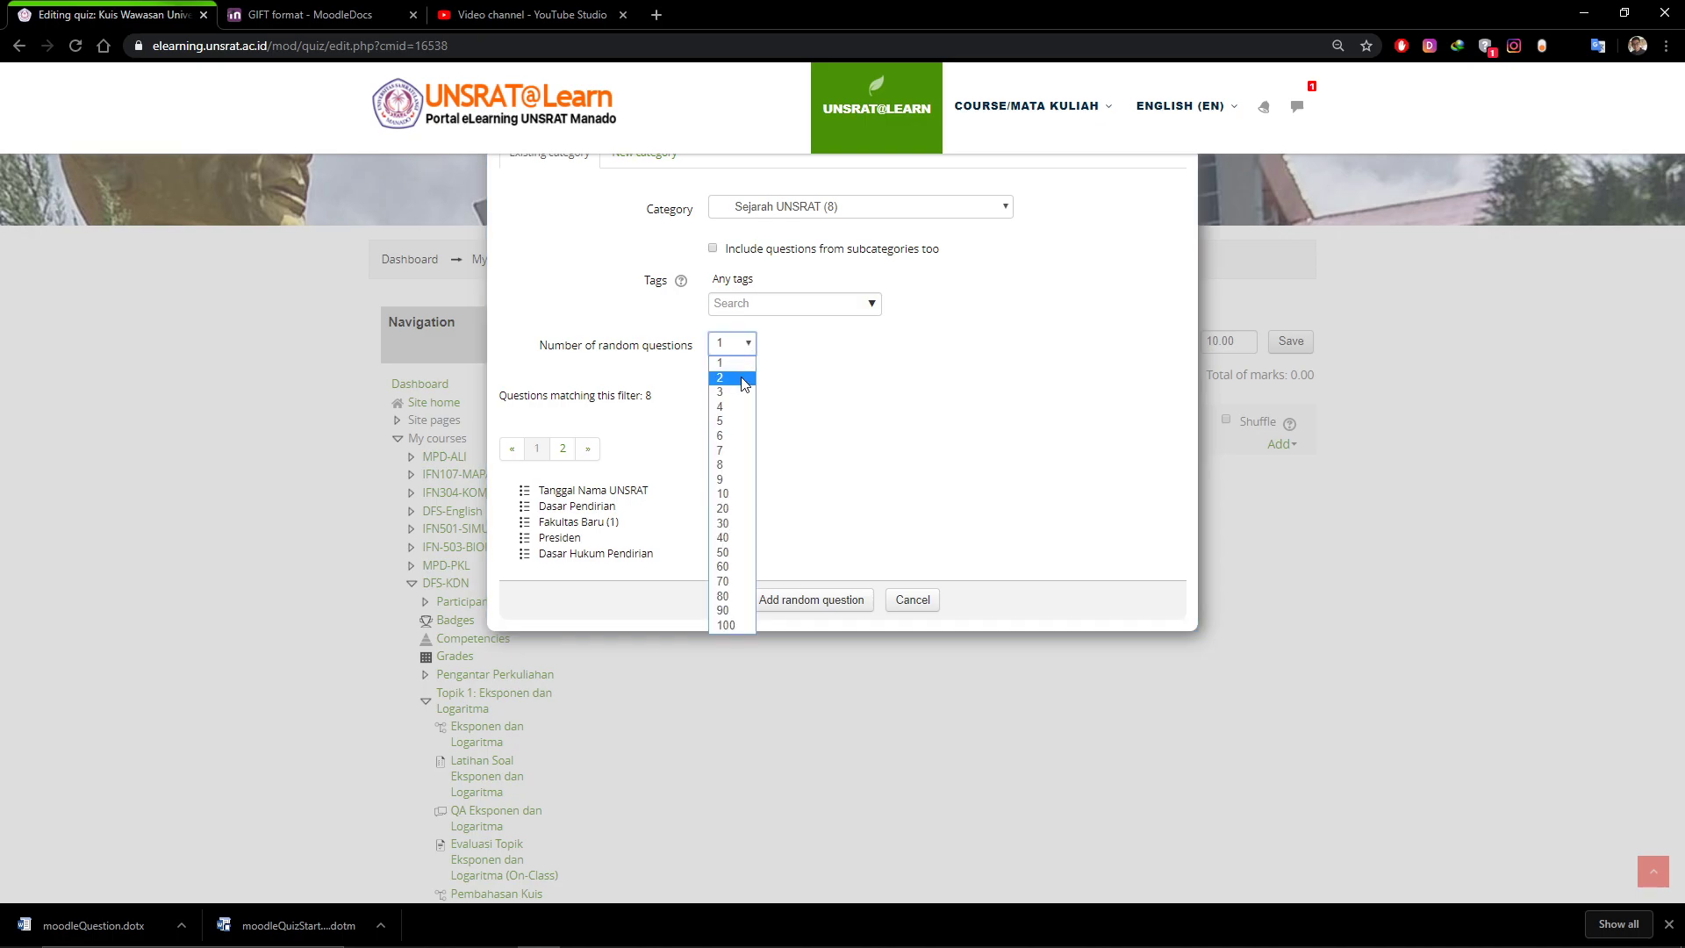
pyautogui.click(745, 379)
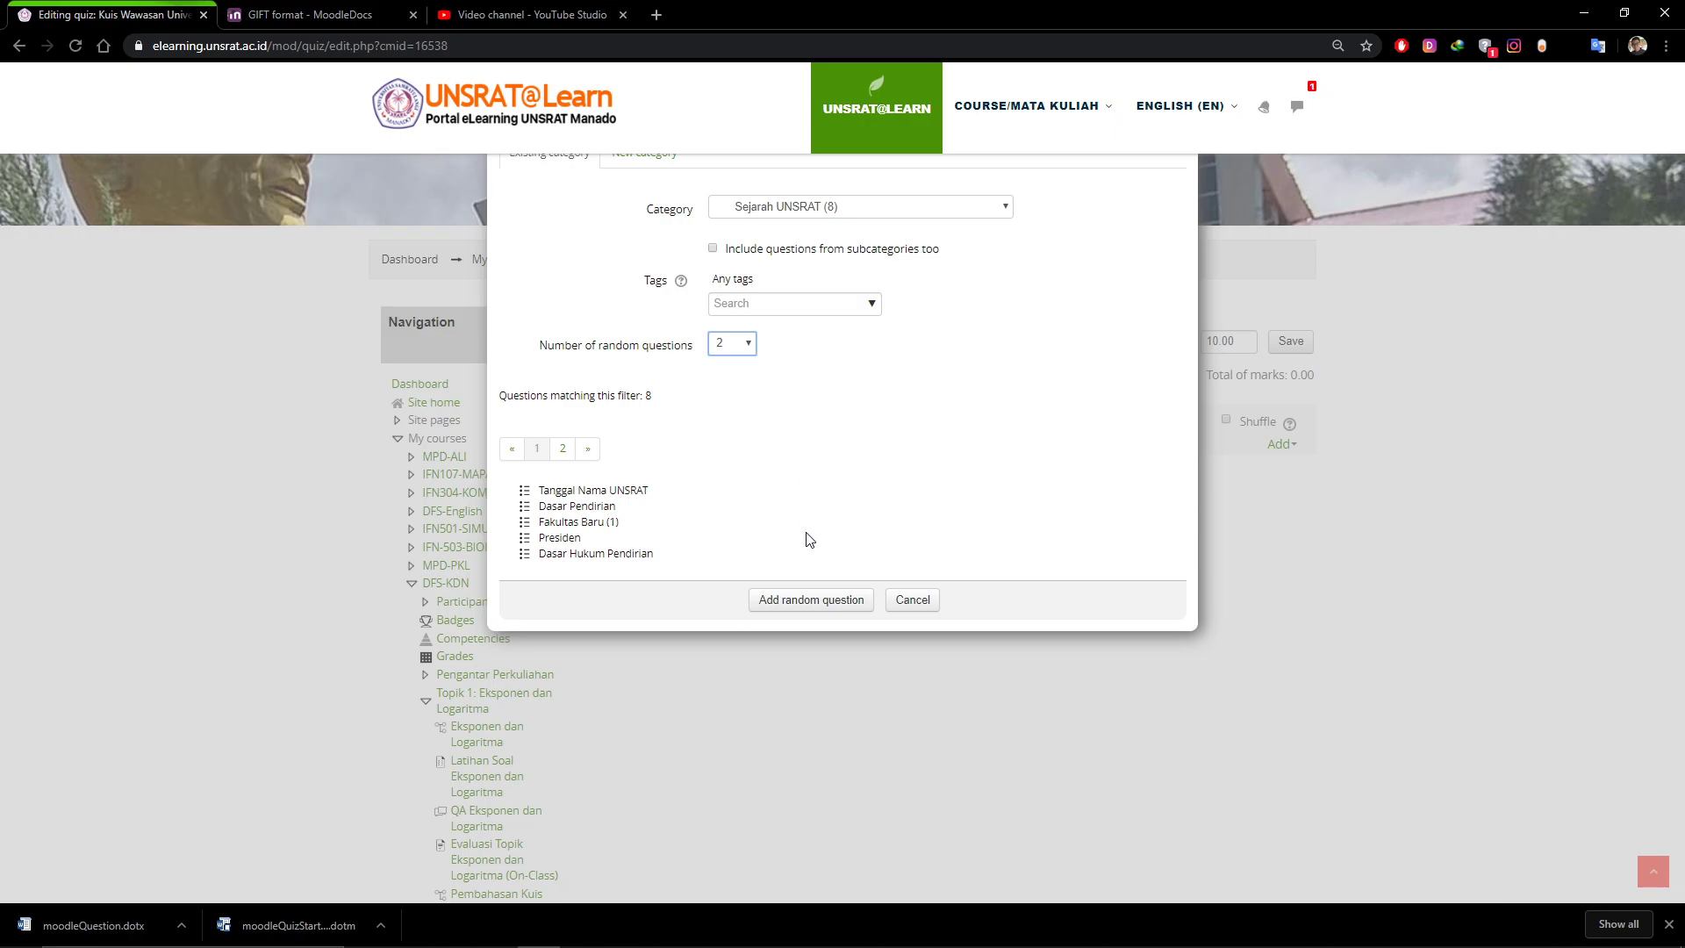
pyautogui.click(819, 603)
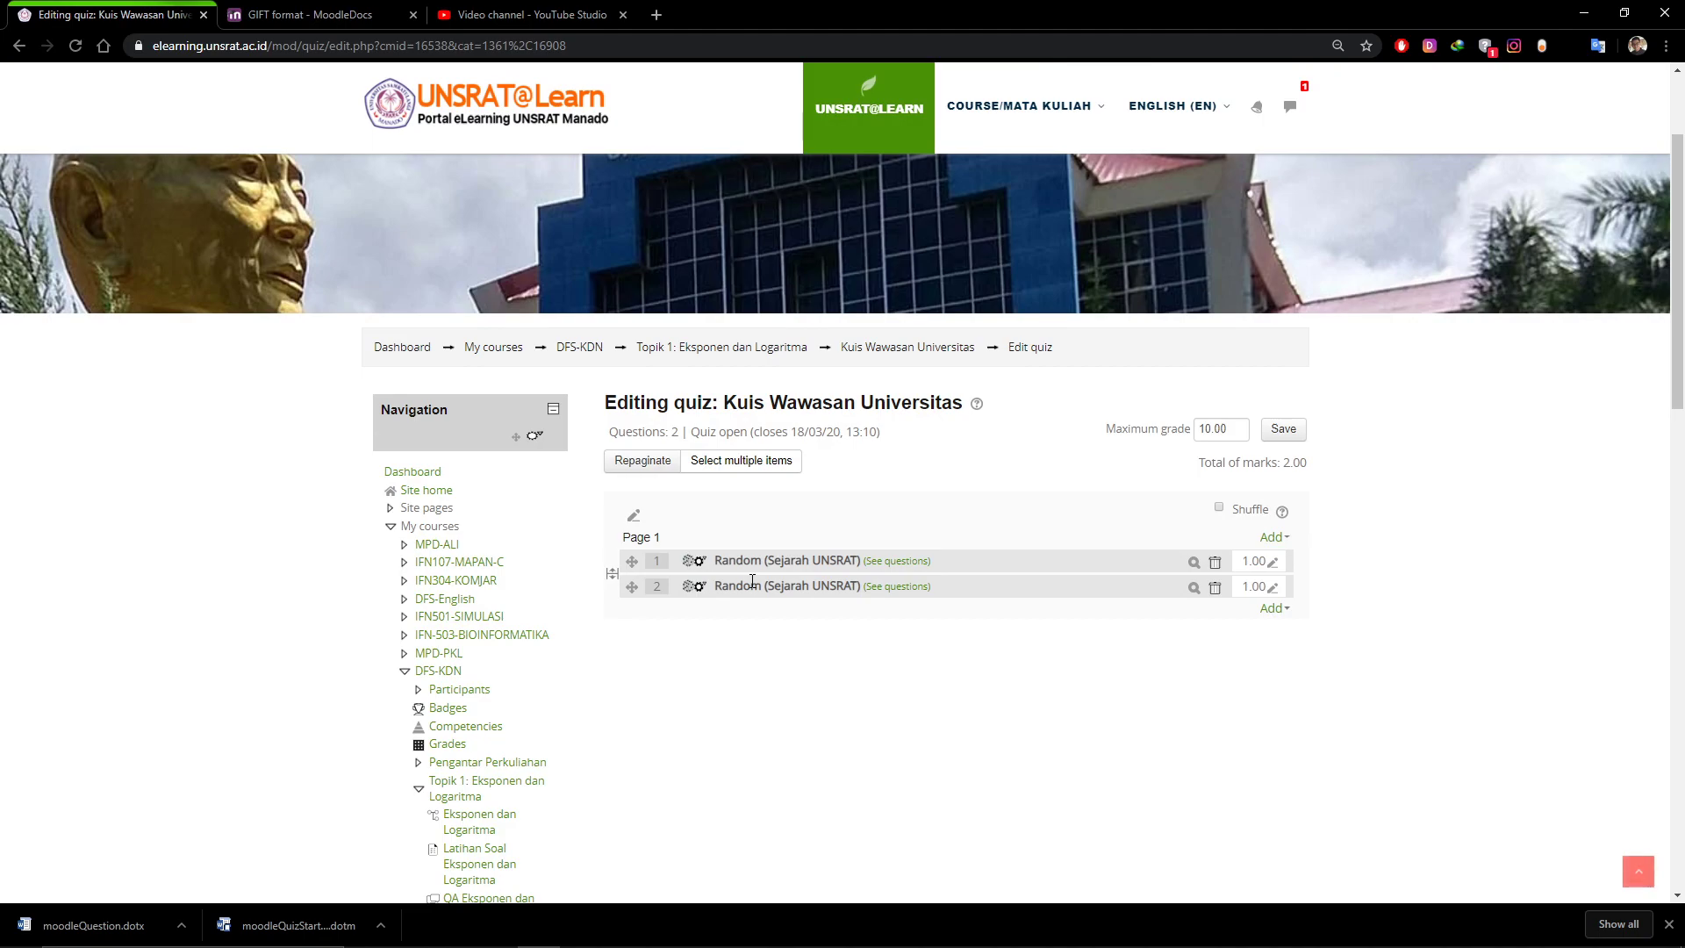
# Add 2 random questions from the UNSRAT 2020 category to the end of the quiz
pyautogui.scroll(-2, 752, 583)
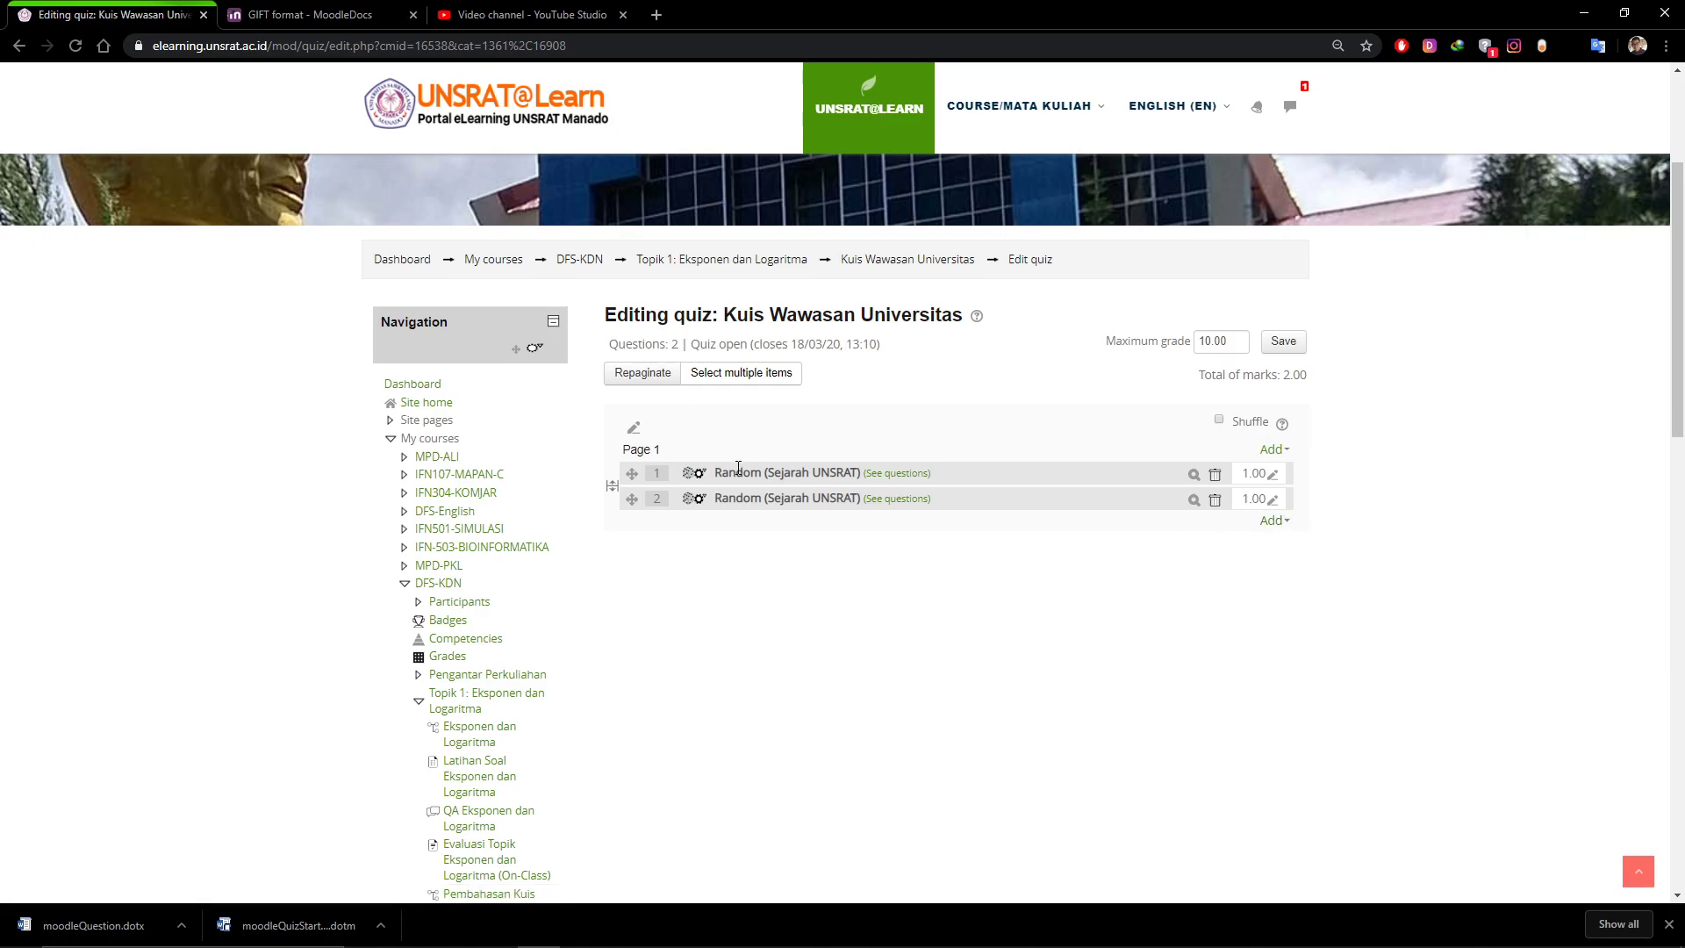
pyautogui.click(1283, 525)
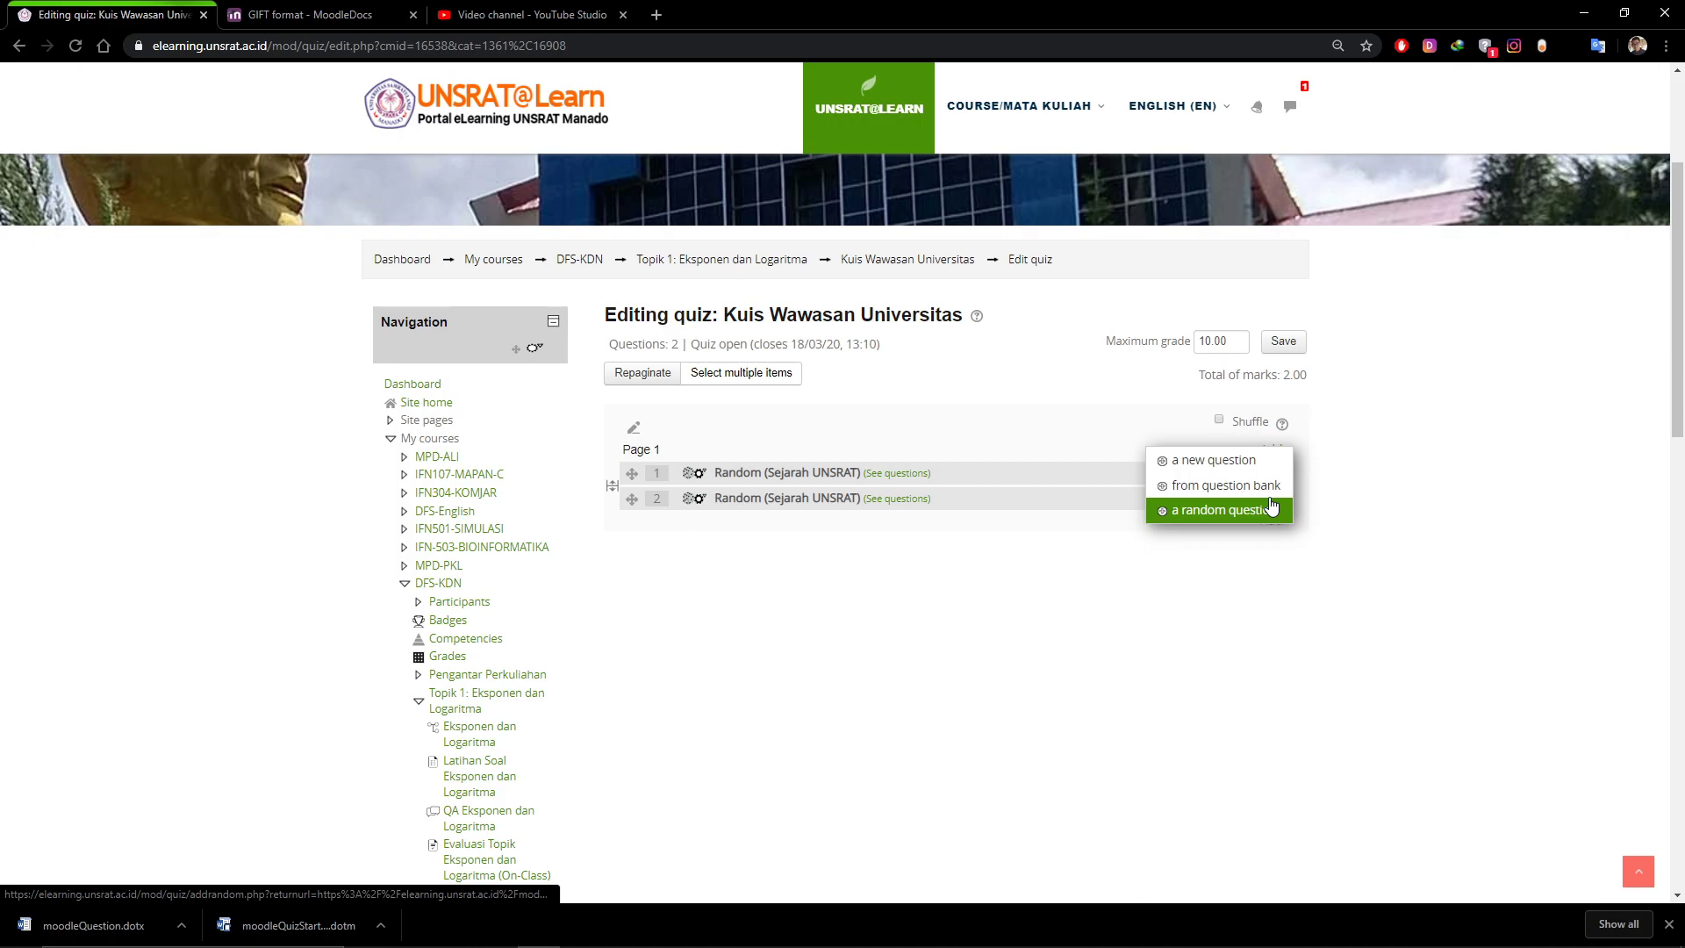
pyautogui.click(1262, 512)
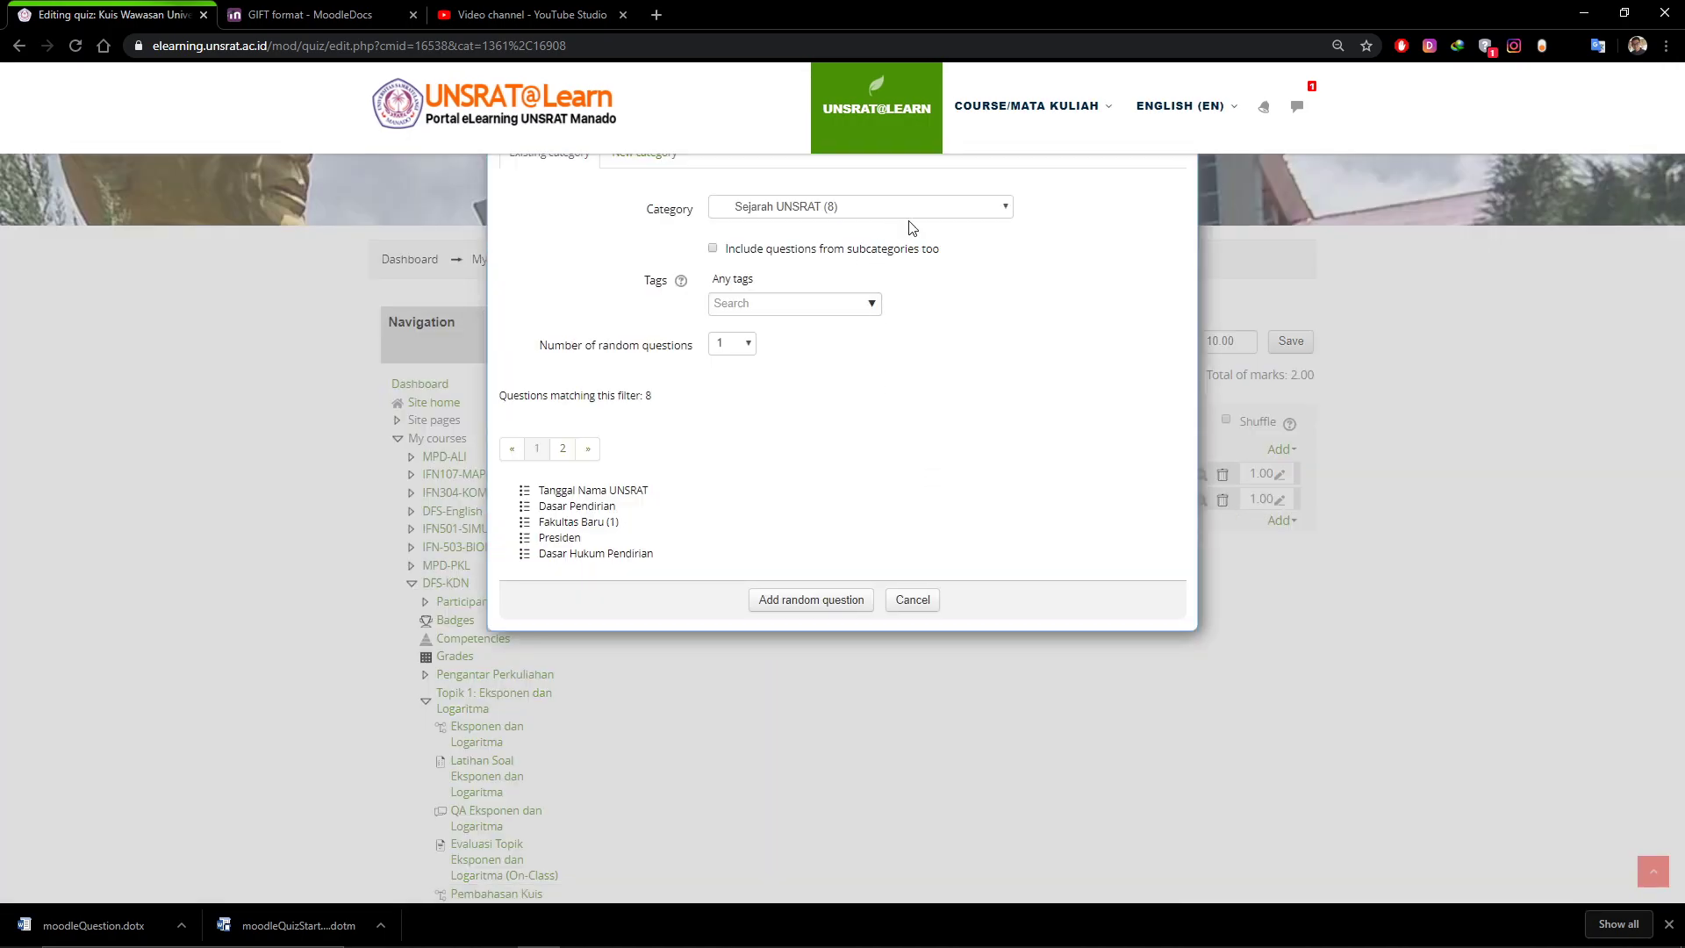
pyautogui.click(928, 210)
pyautogui.scroll(1, 877, 228)
pyautogui.scroll(-1, 851, 439)
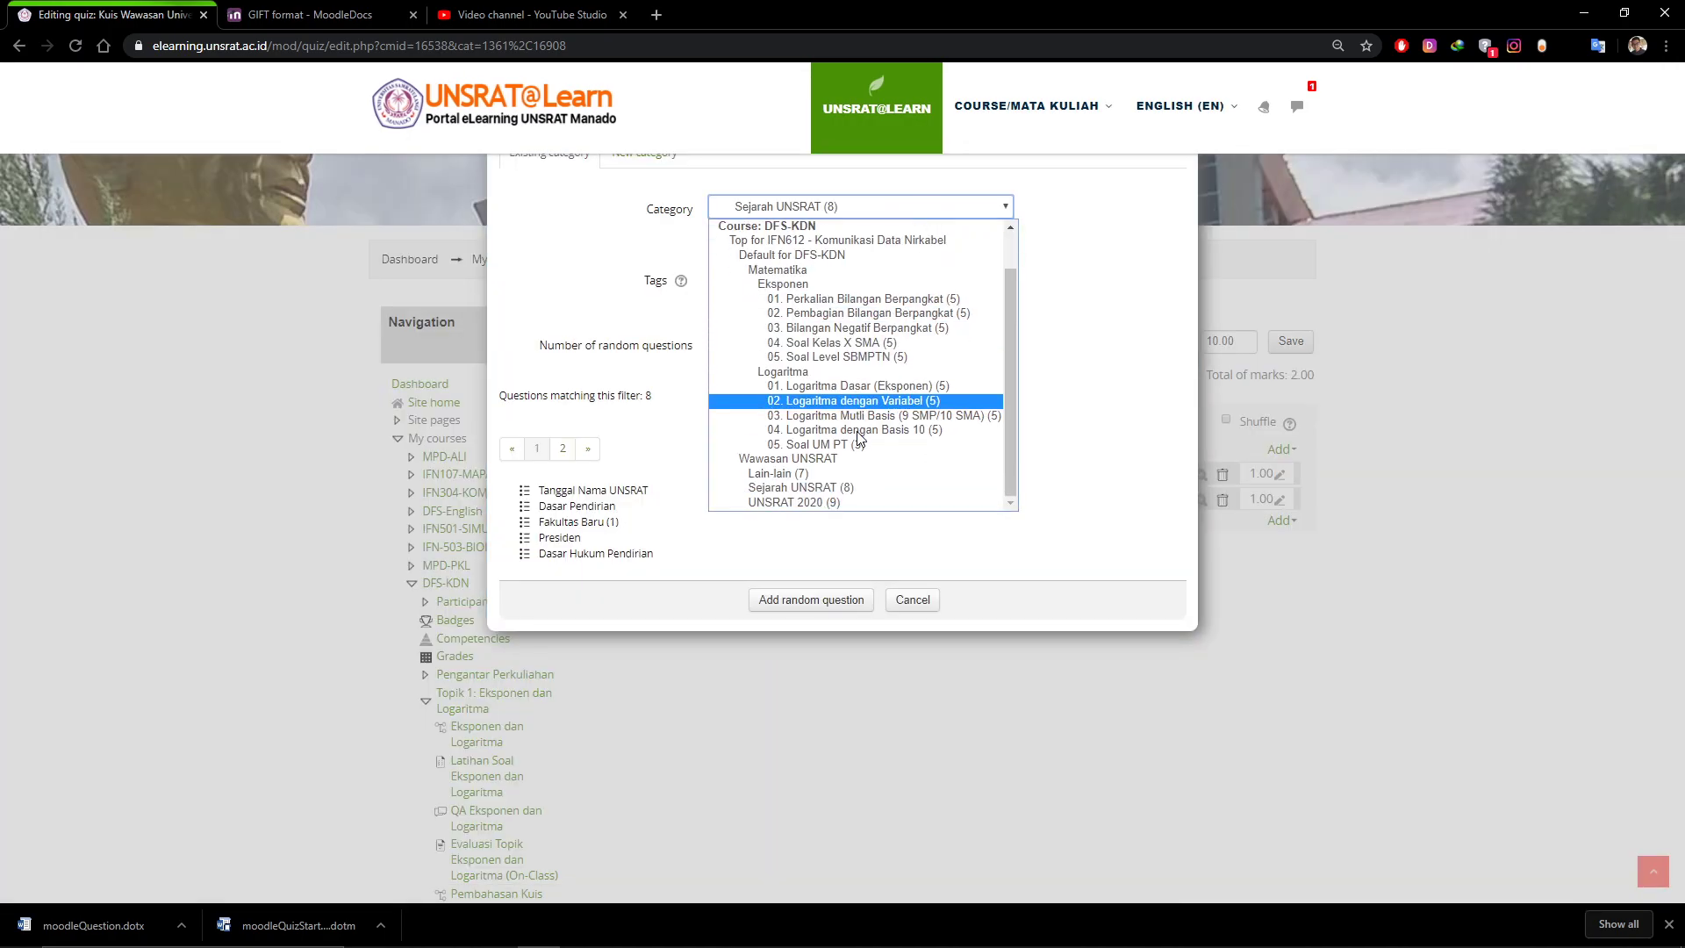
pyautogui.click(850, 504)
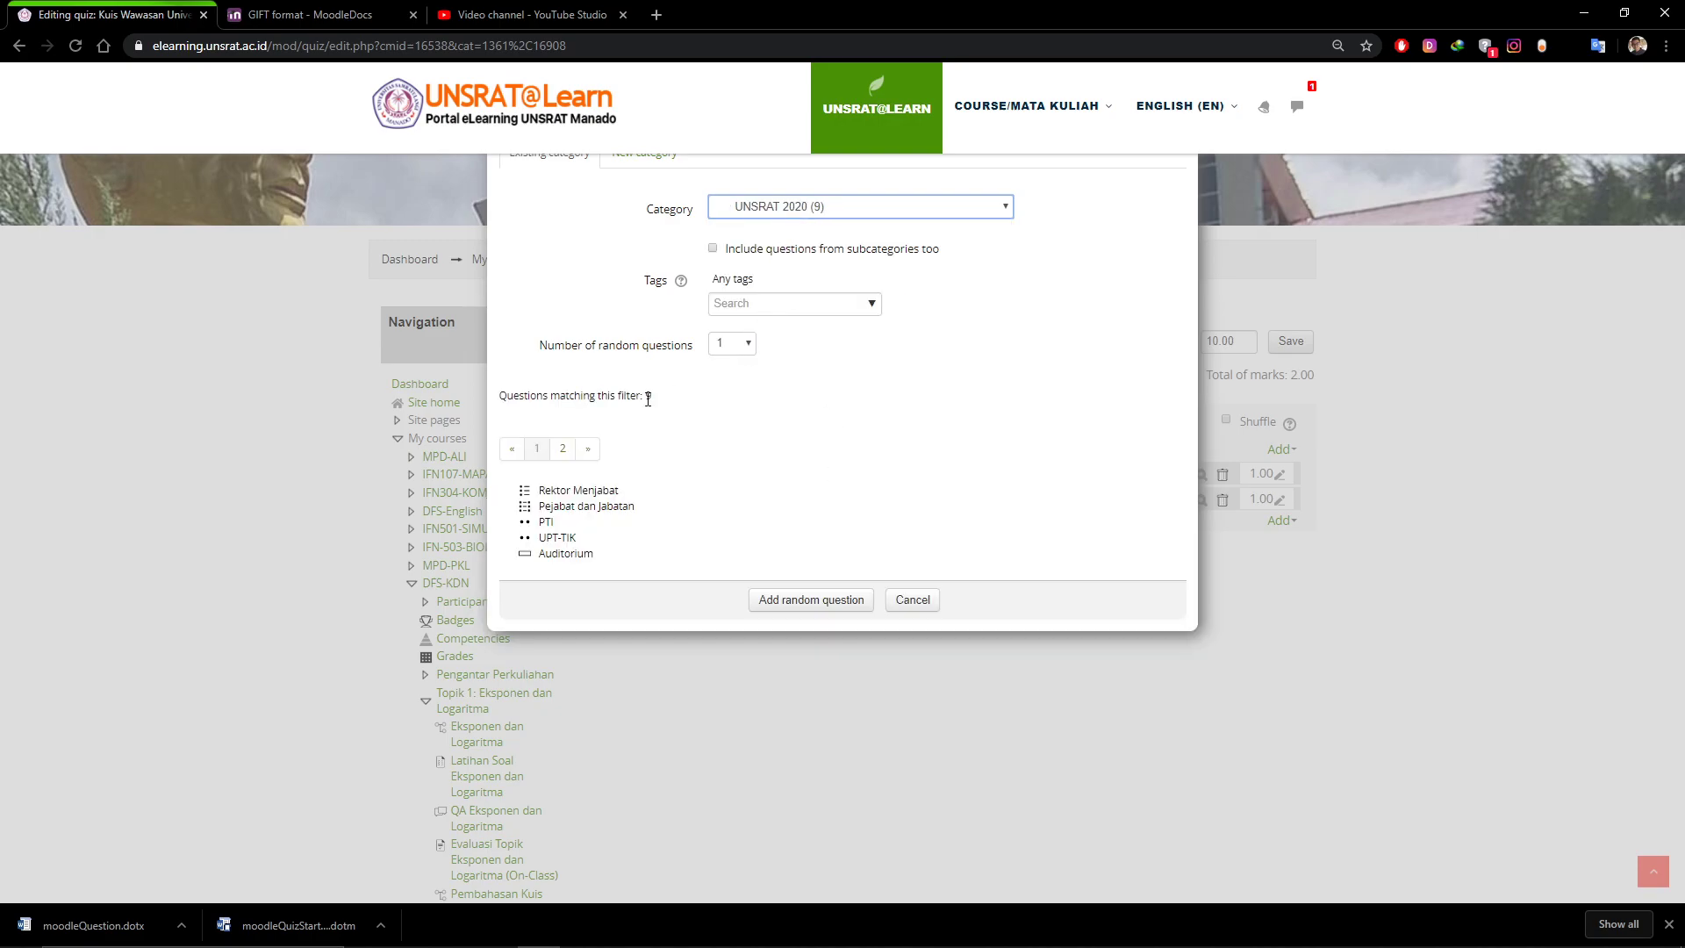
pyautogui.click(753, 351)
pyautogui.click(741, 379)
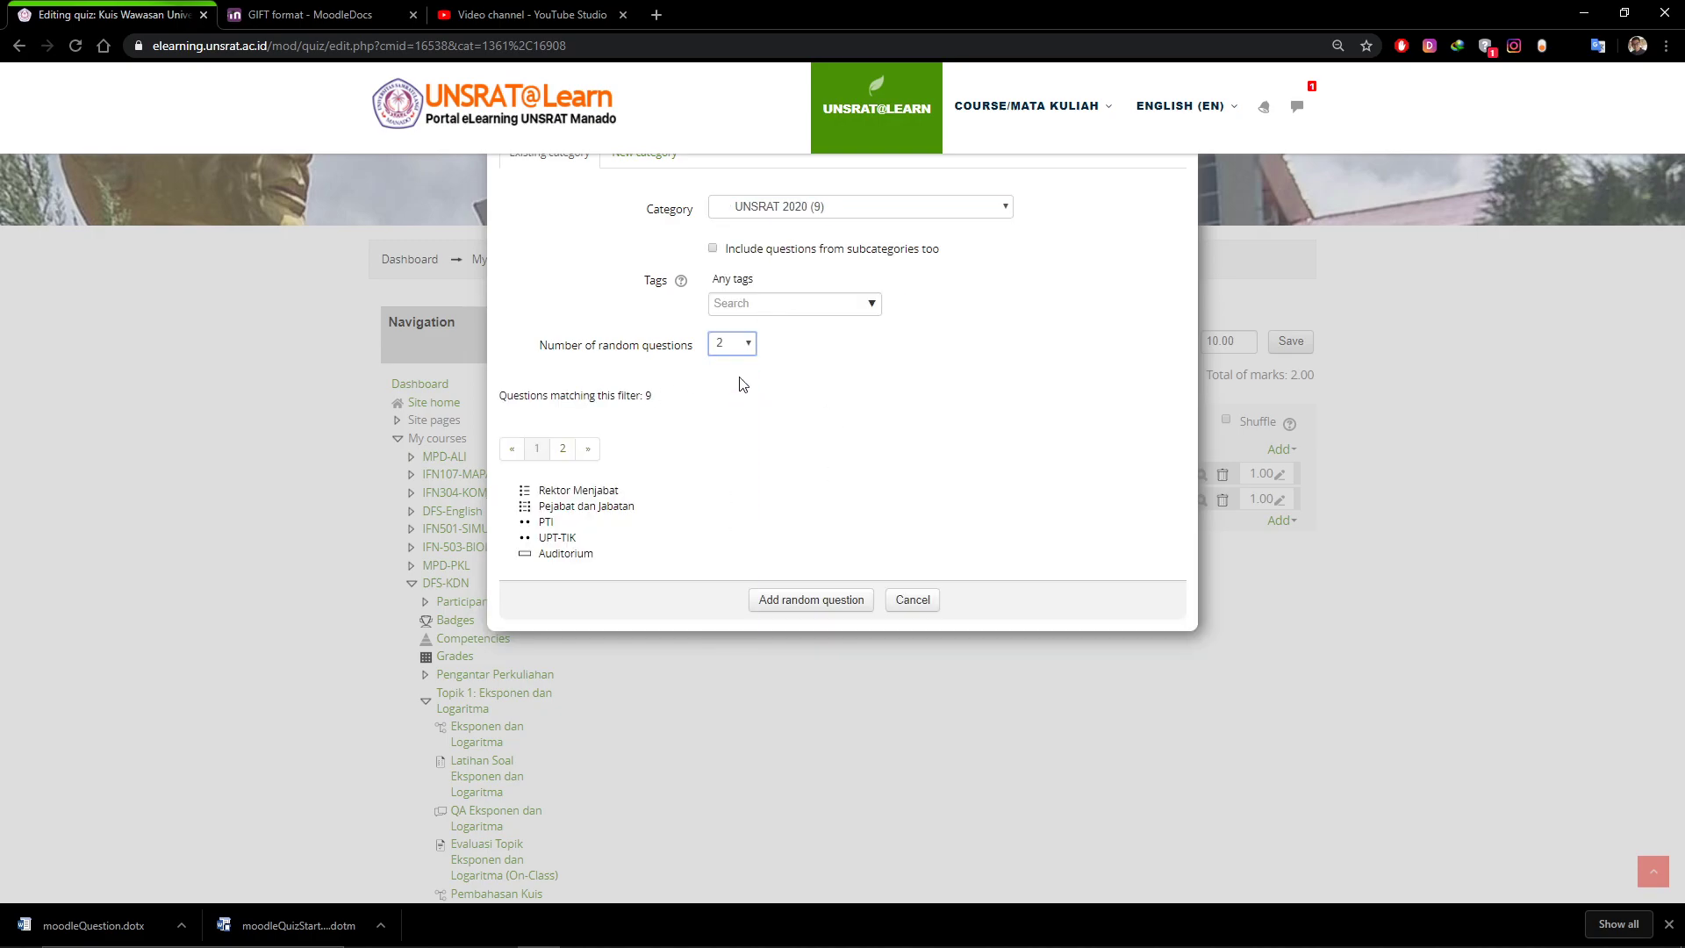
pyautogui.click(808, 605)
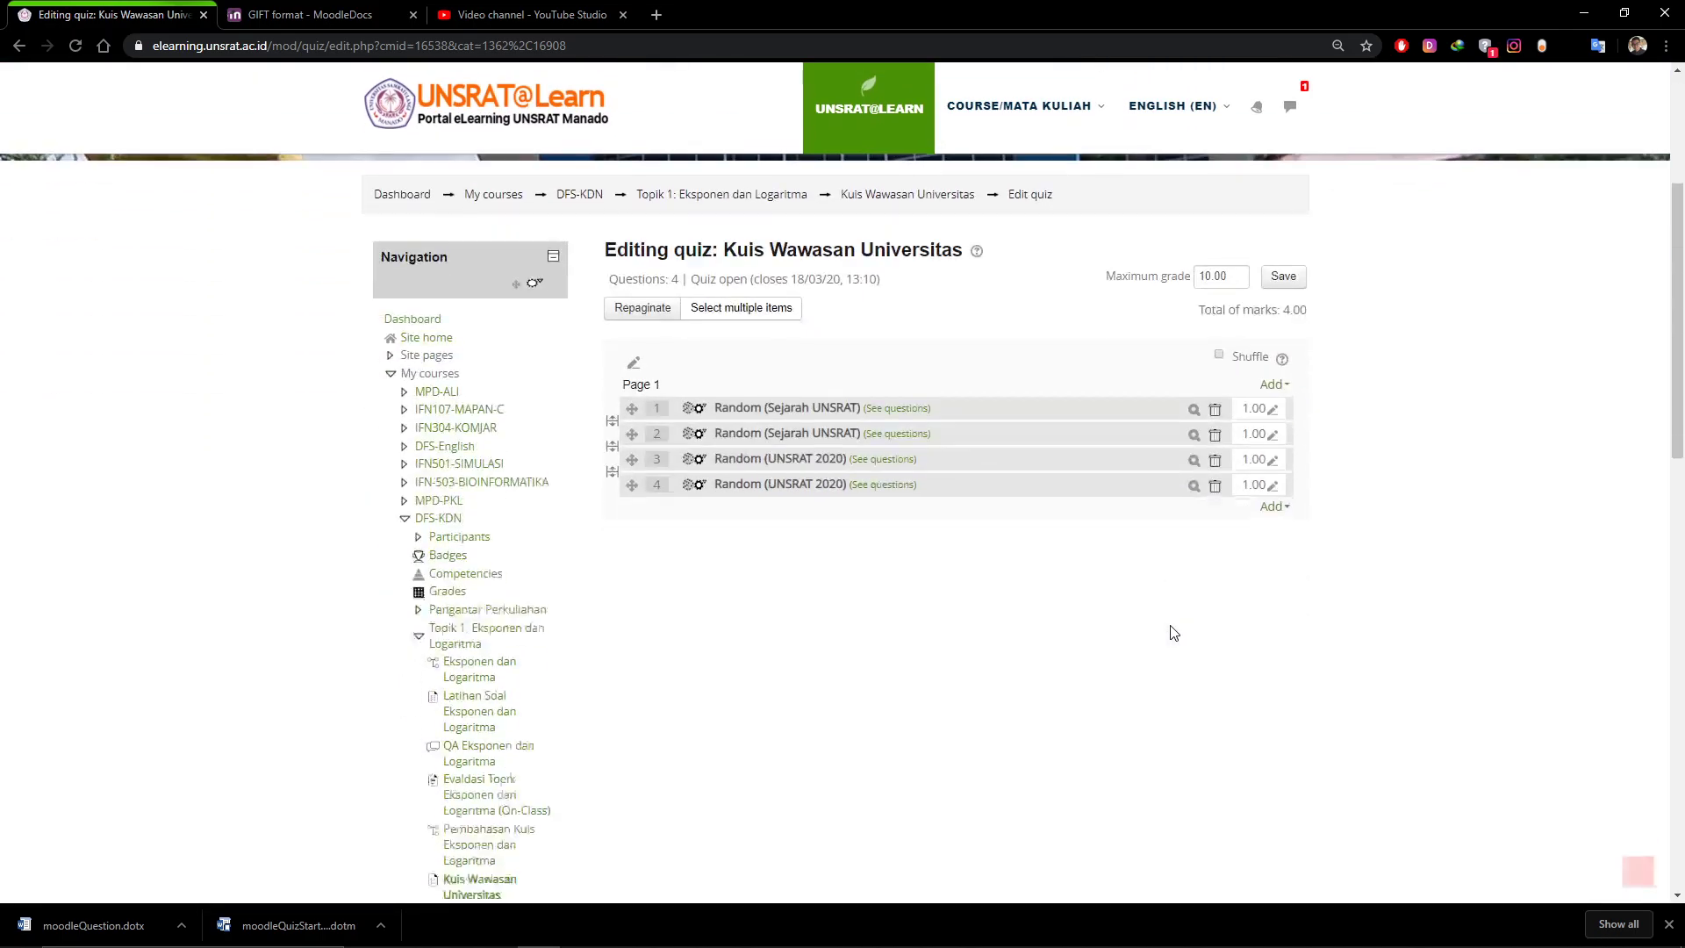
# Add 1 random question from the Lain-lain category to the end of the quiz
pyautogui.click(1274, 484)
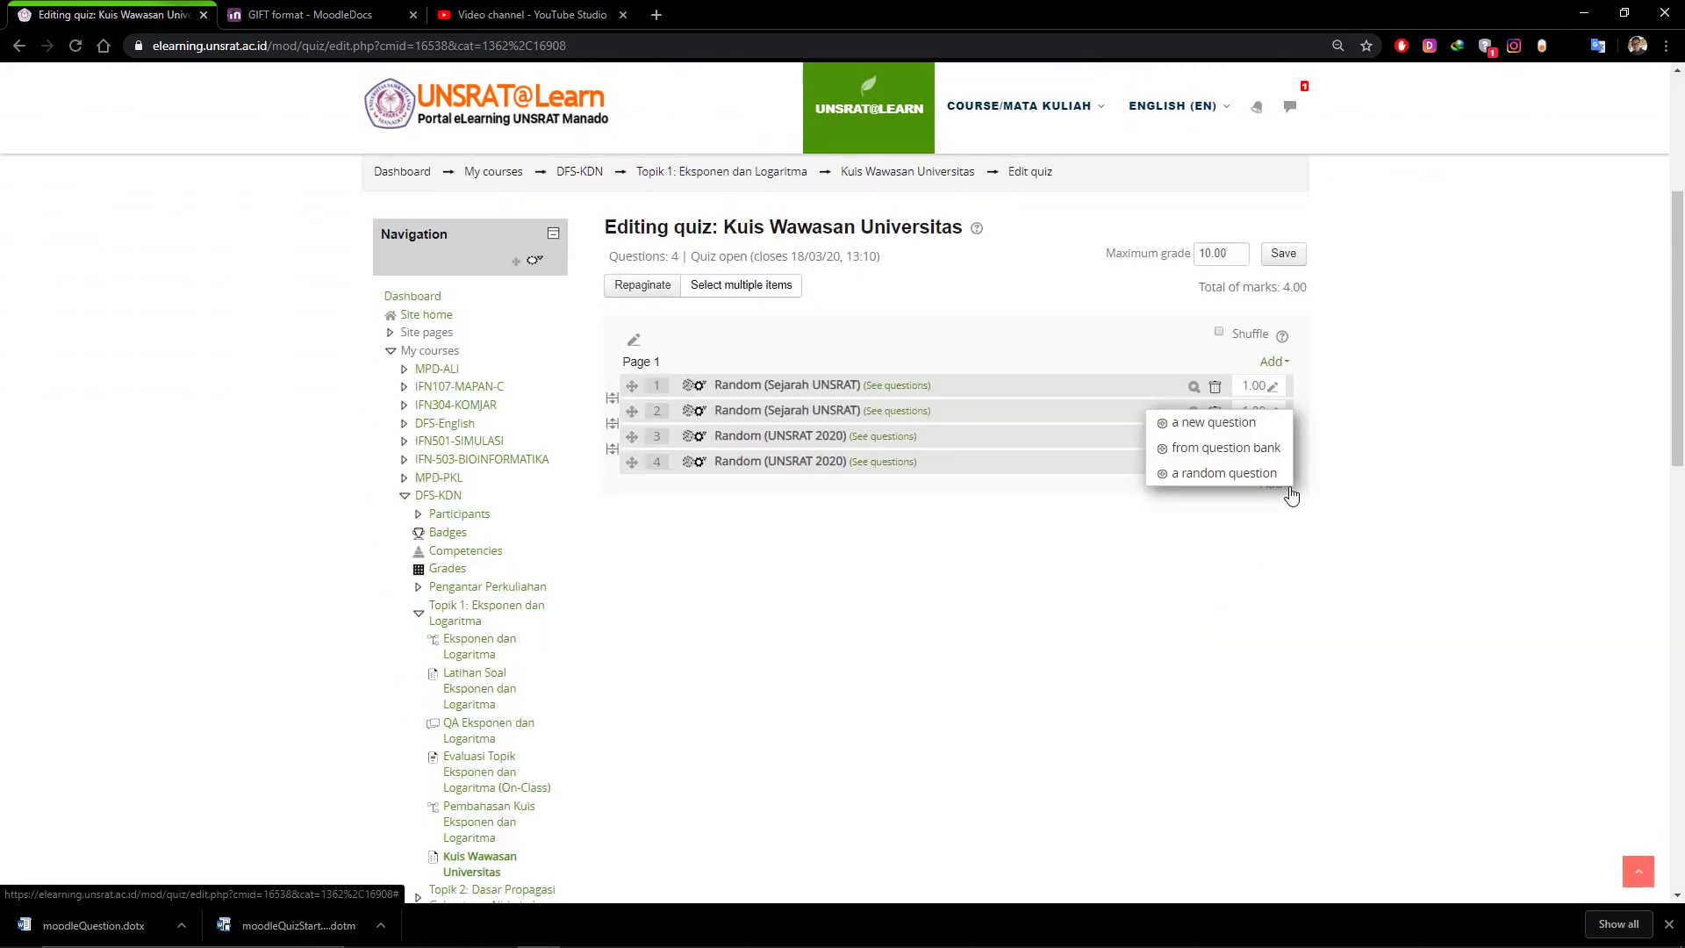
pyautogui.click(1226, 475)
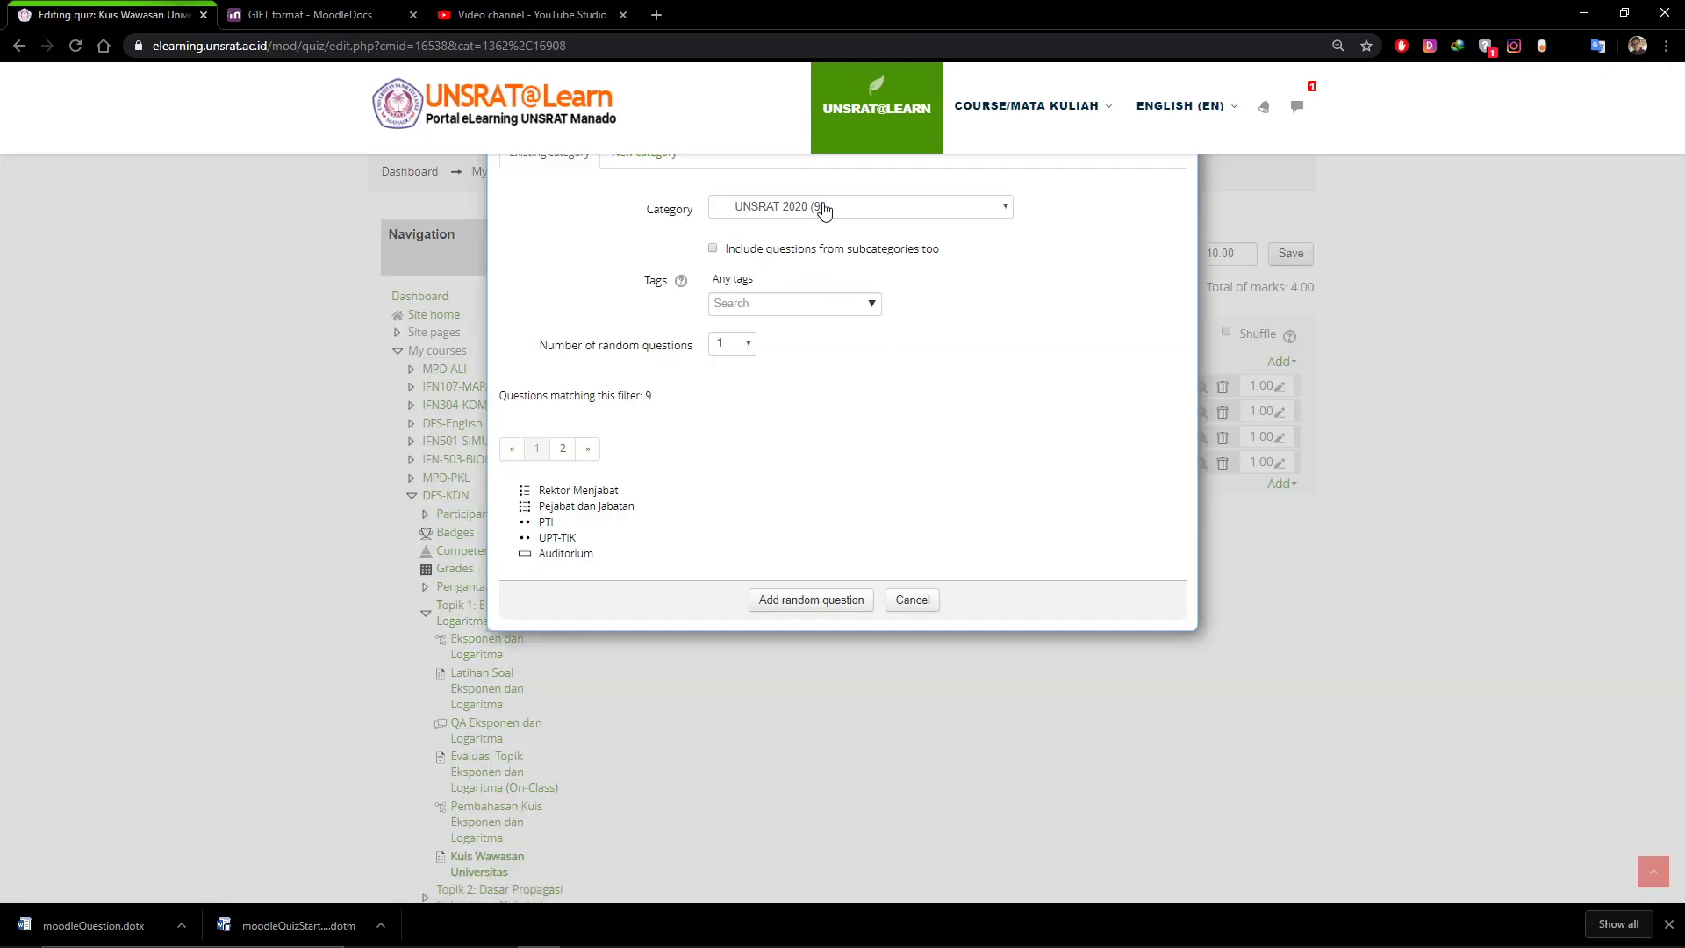
pyautogui.click(820, 207)
pyautogui.click(816, 472)
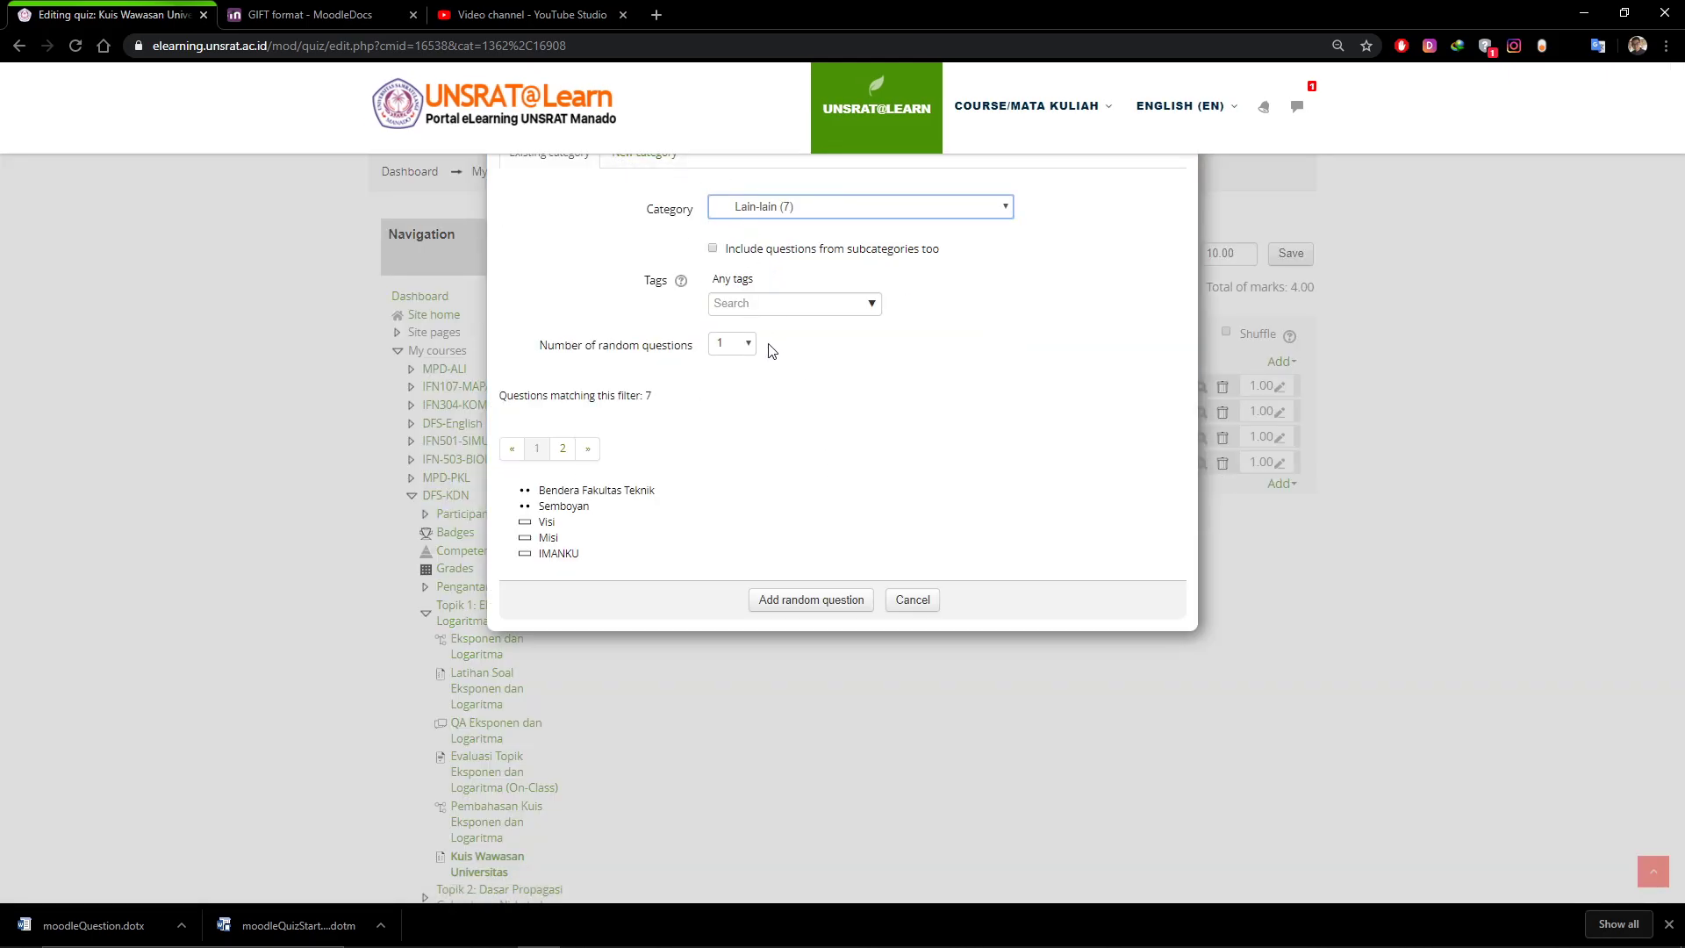
pyautogui.click(835, 605)
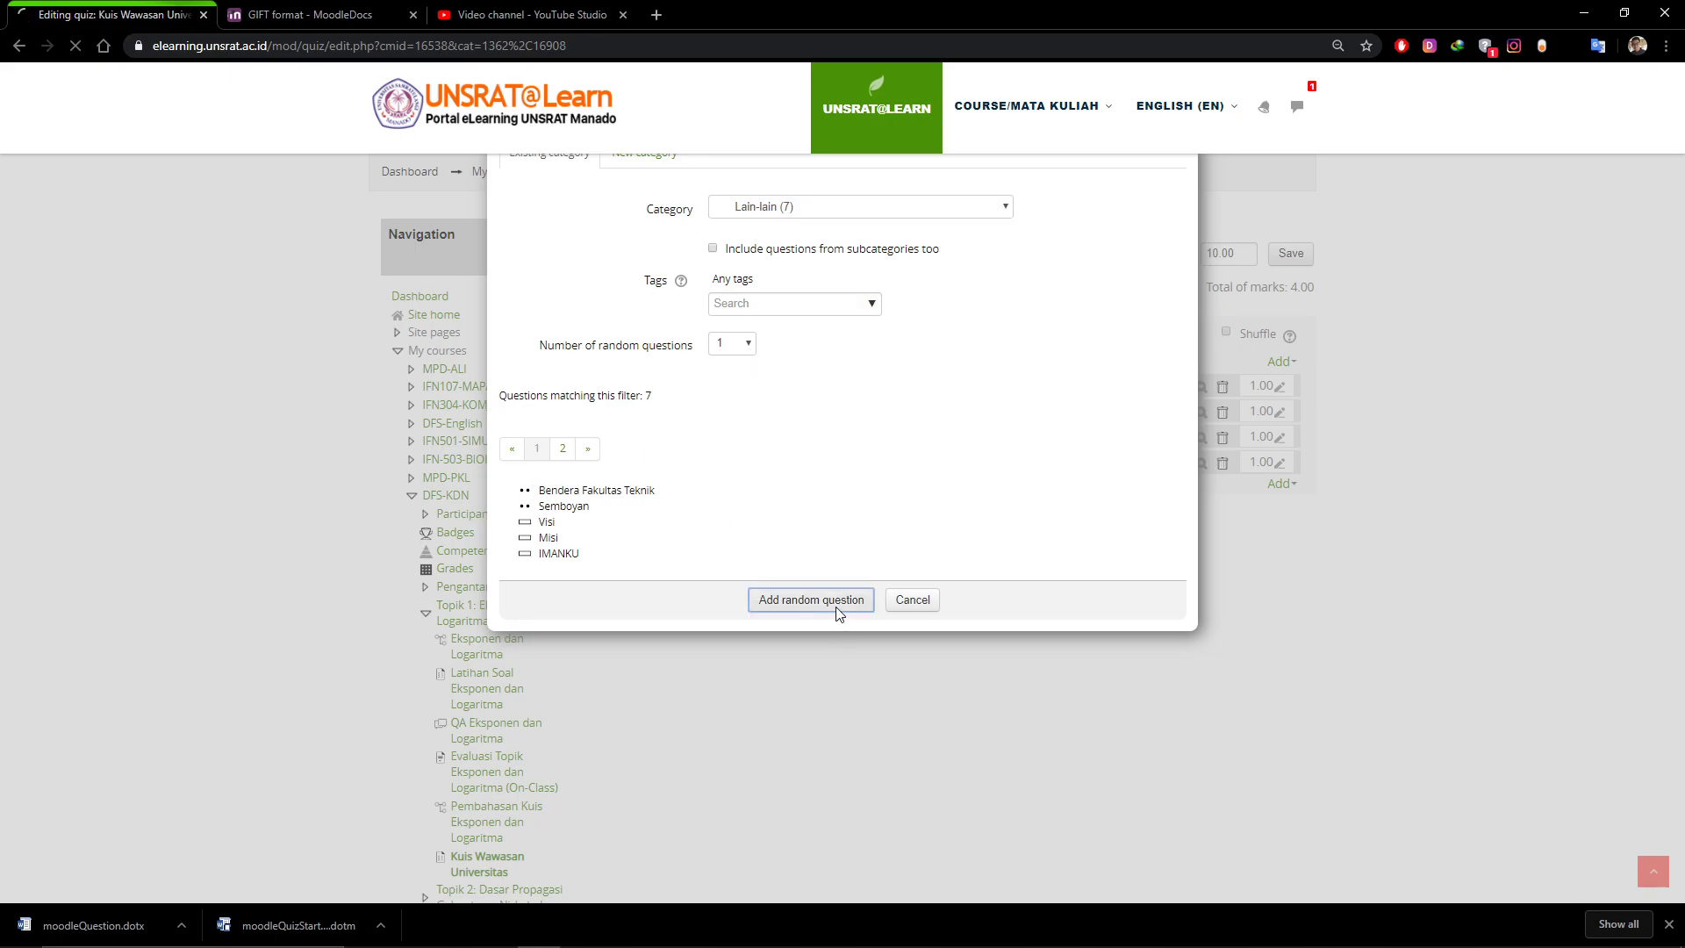
# Enable shuffling of the quiz questions and check the total of marks
pyautogui.scroll(-5, 873, 637)
pyautogui.scroll(2, 874, 637)
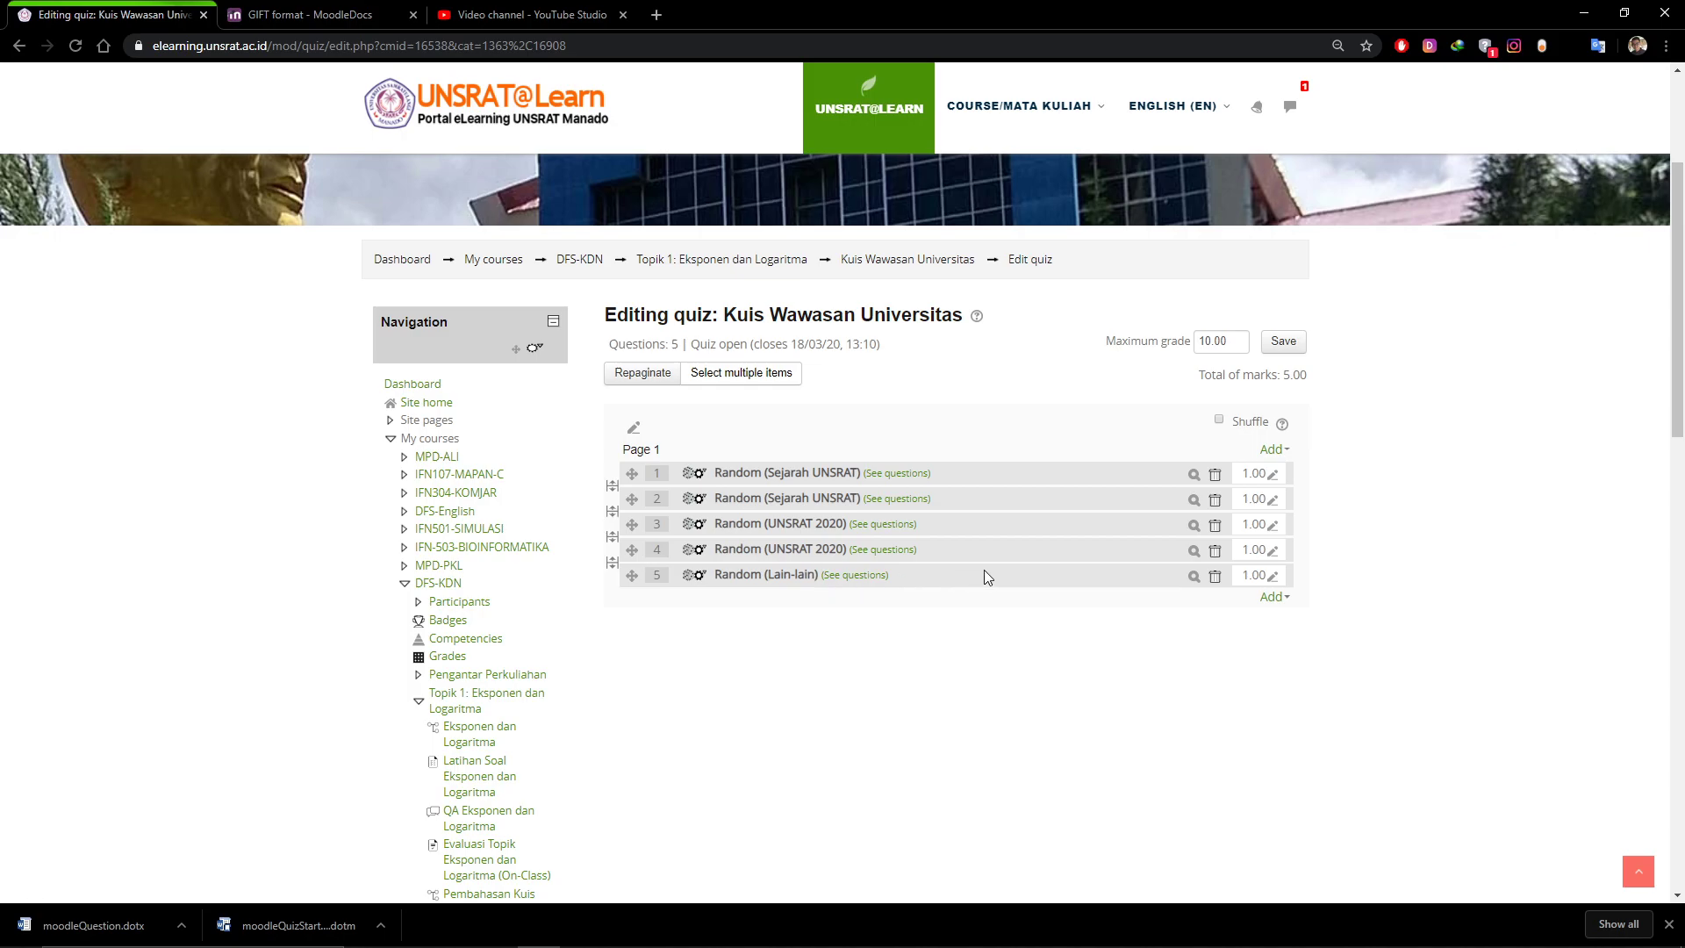
pyautogui.click(1220, 426)
pyautogui.moveTo(1192, 379)
pyautogui.mouseDown()
pyautogui.moveTo(1307, 378)
pyautogui.moveTo(1204, 378)
pyautogui.mouseUp()
pyautogui.click(1340, 500)
# Set the mark of both Sejarah UNSRAT random questions to 2
pyautogui.click(1270, 475)
pyautogui.write('2')
pyautogui.press('Return')
pyautogui.click(1272, 499)
pyautogui.write('2')
pyautogui.press('Return')
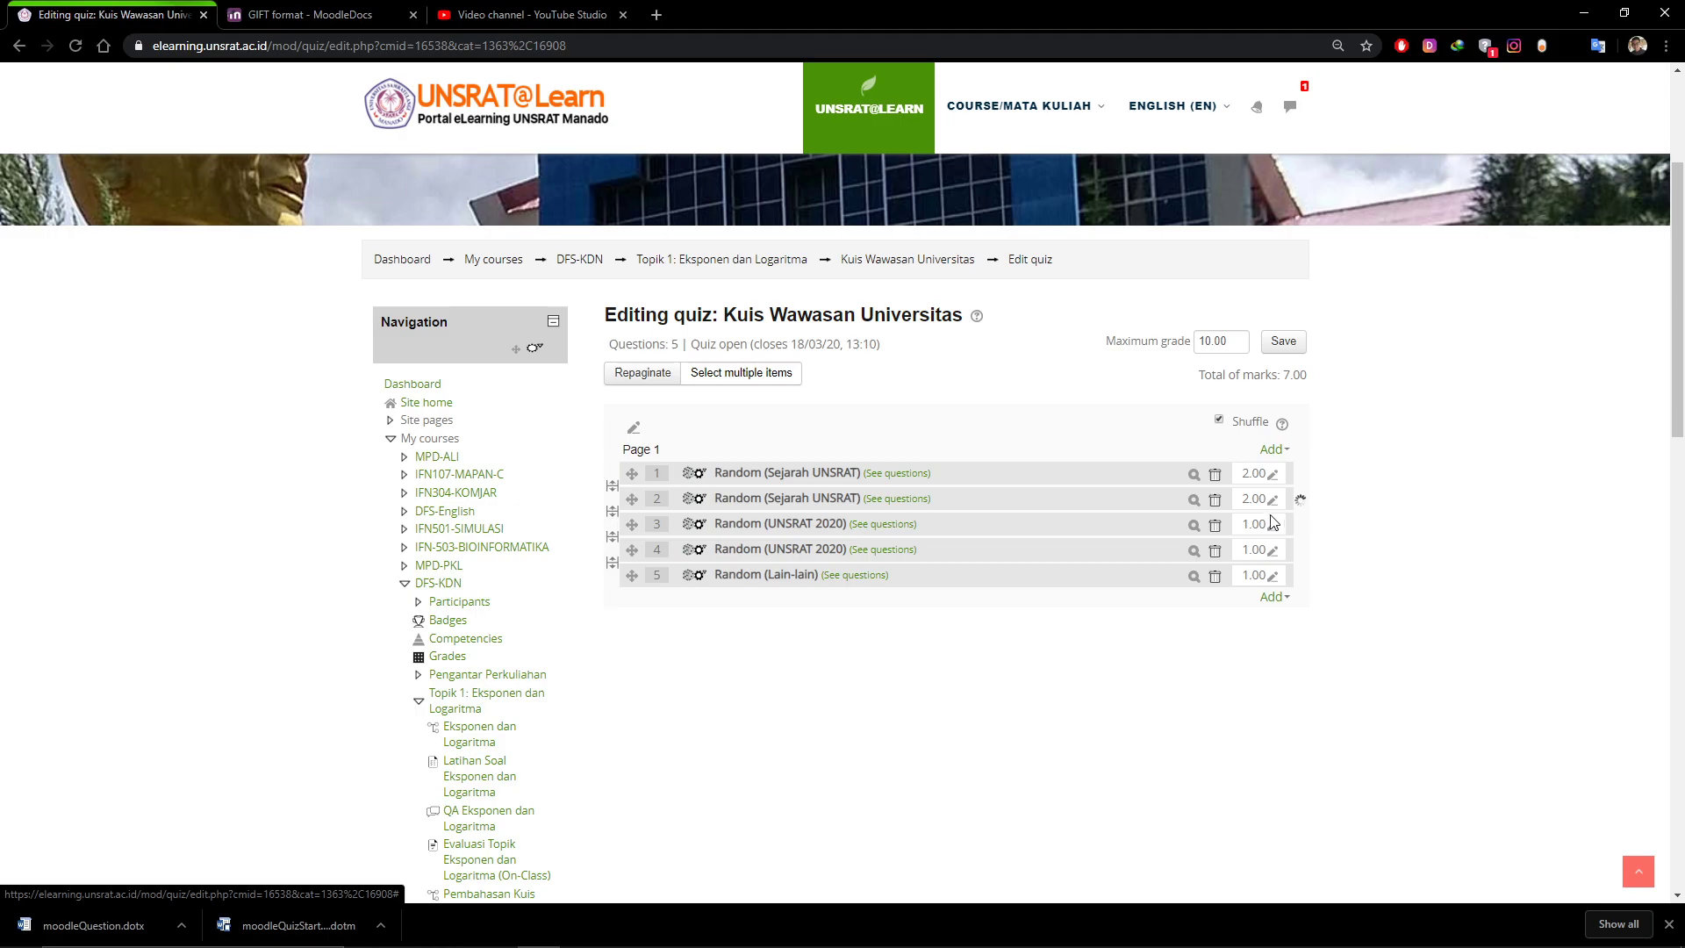
# Set the marks of the two UNSRAT 2020 questions and the Lain-lain question to 2, and save the maximum grade
pyautogui.click(1272, 526)
pyautogui.write('2')
pyautogui.press('Return')
pyautogui.click(1273, 552)
pyautogui.write('2')
pyautogui.press('Return')
pyautogui.click(1273, 577)
pyautogui.write('2')
pyautogui.press('Return')
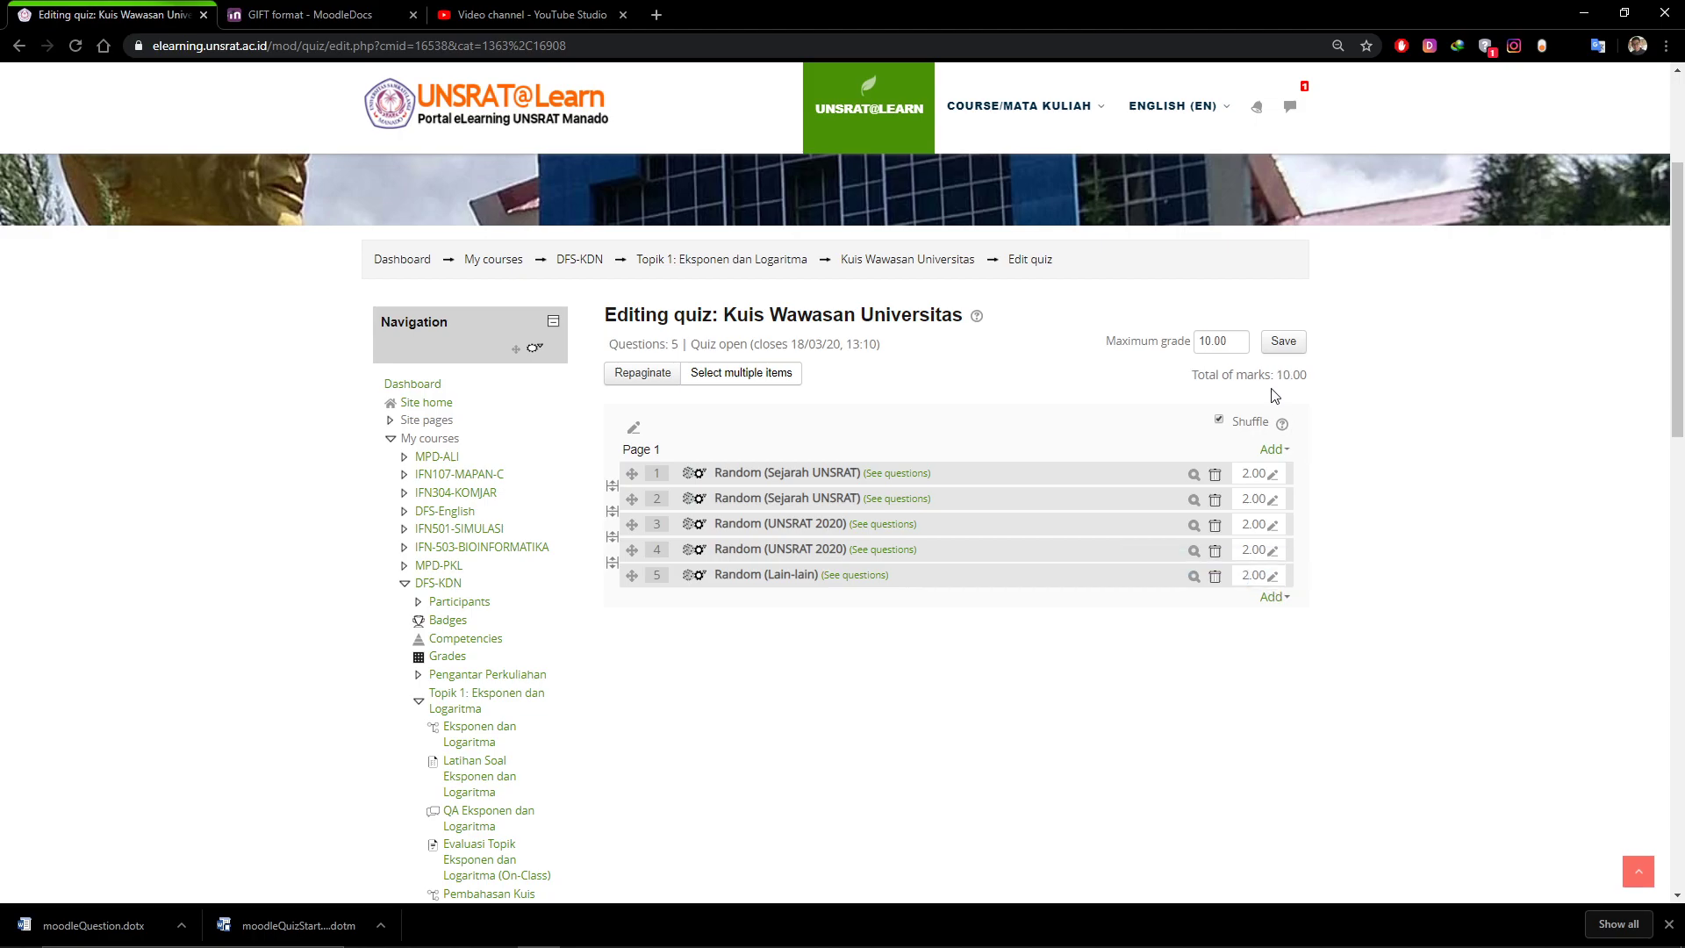
pyautogui.click(1287, 344)
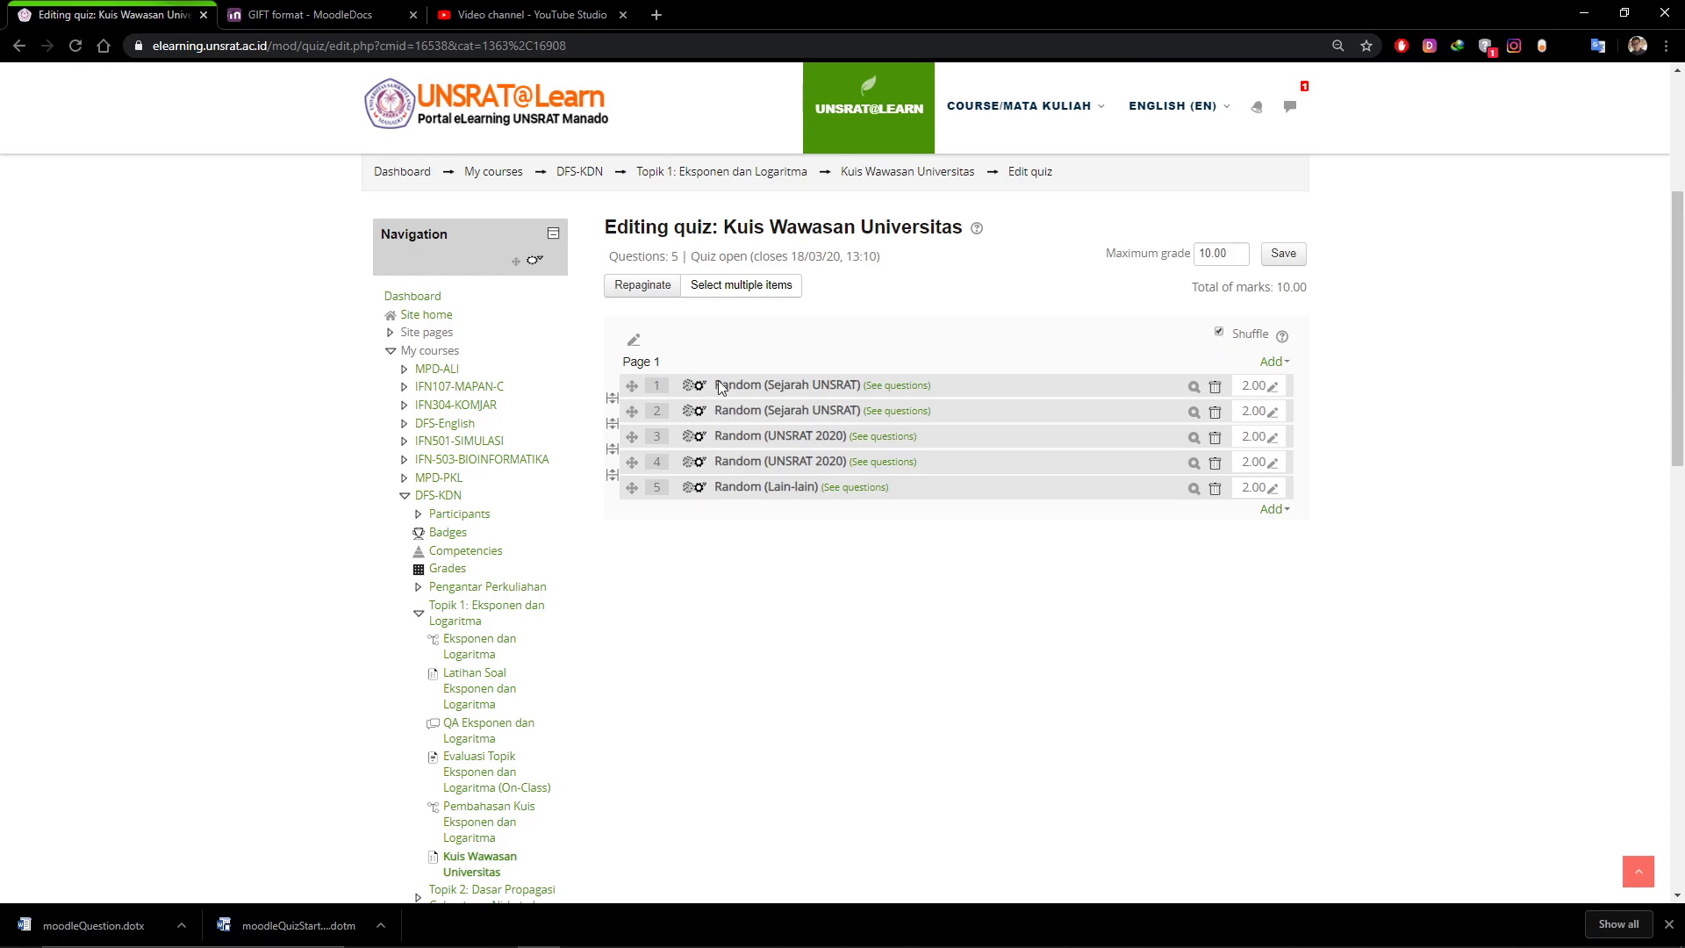
# Switch question shuffling off and back on for the quiz
pyautogui.scroll(-5, 823, 485)
pyautogui.scroll(5, 824, 486)
pyautogui.click(1219, 335)
pyautogui.click(1220, 334)
# Start a preview attempt of Kuis Wawasan Universitas from the quiz administration
pyautogui.scroll(-1, 885, 567)
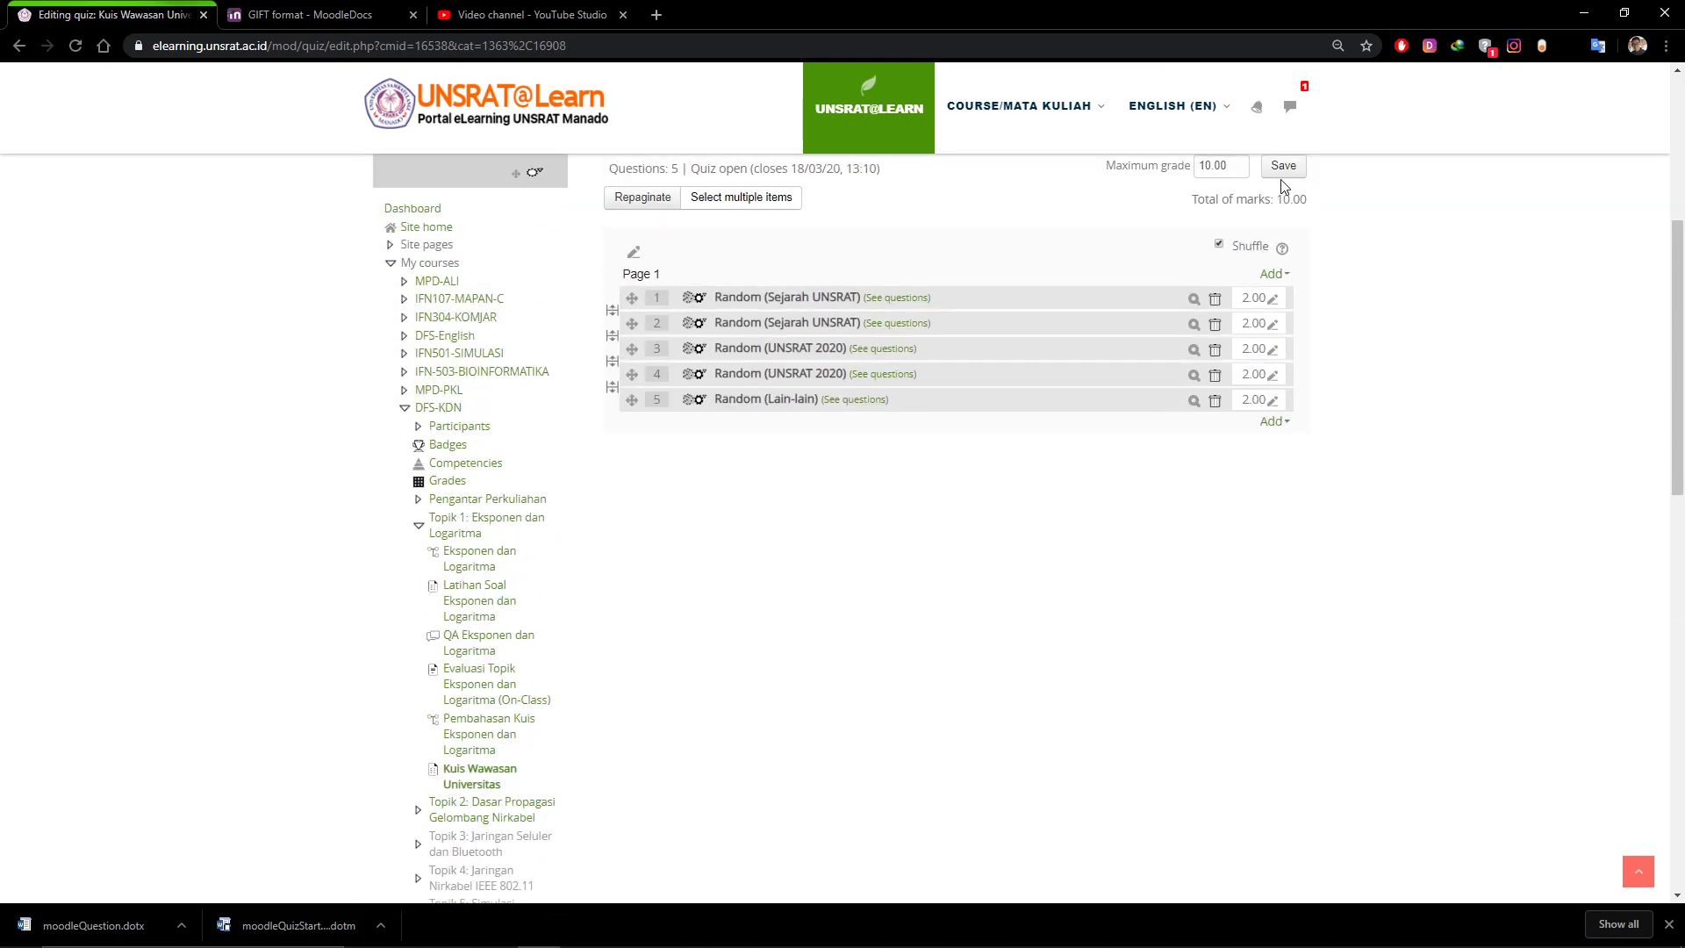
pyautogui.scroll(-6, 620, 661)
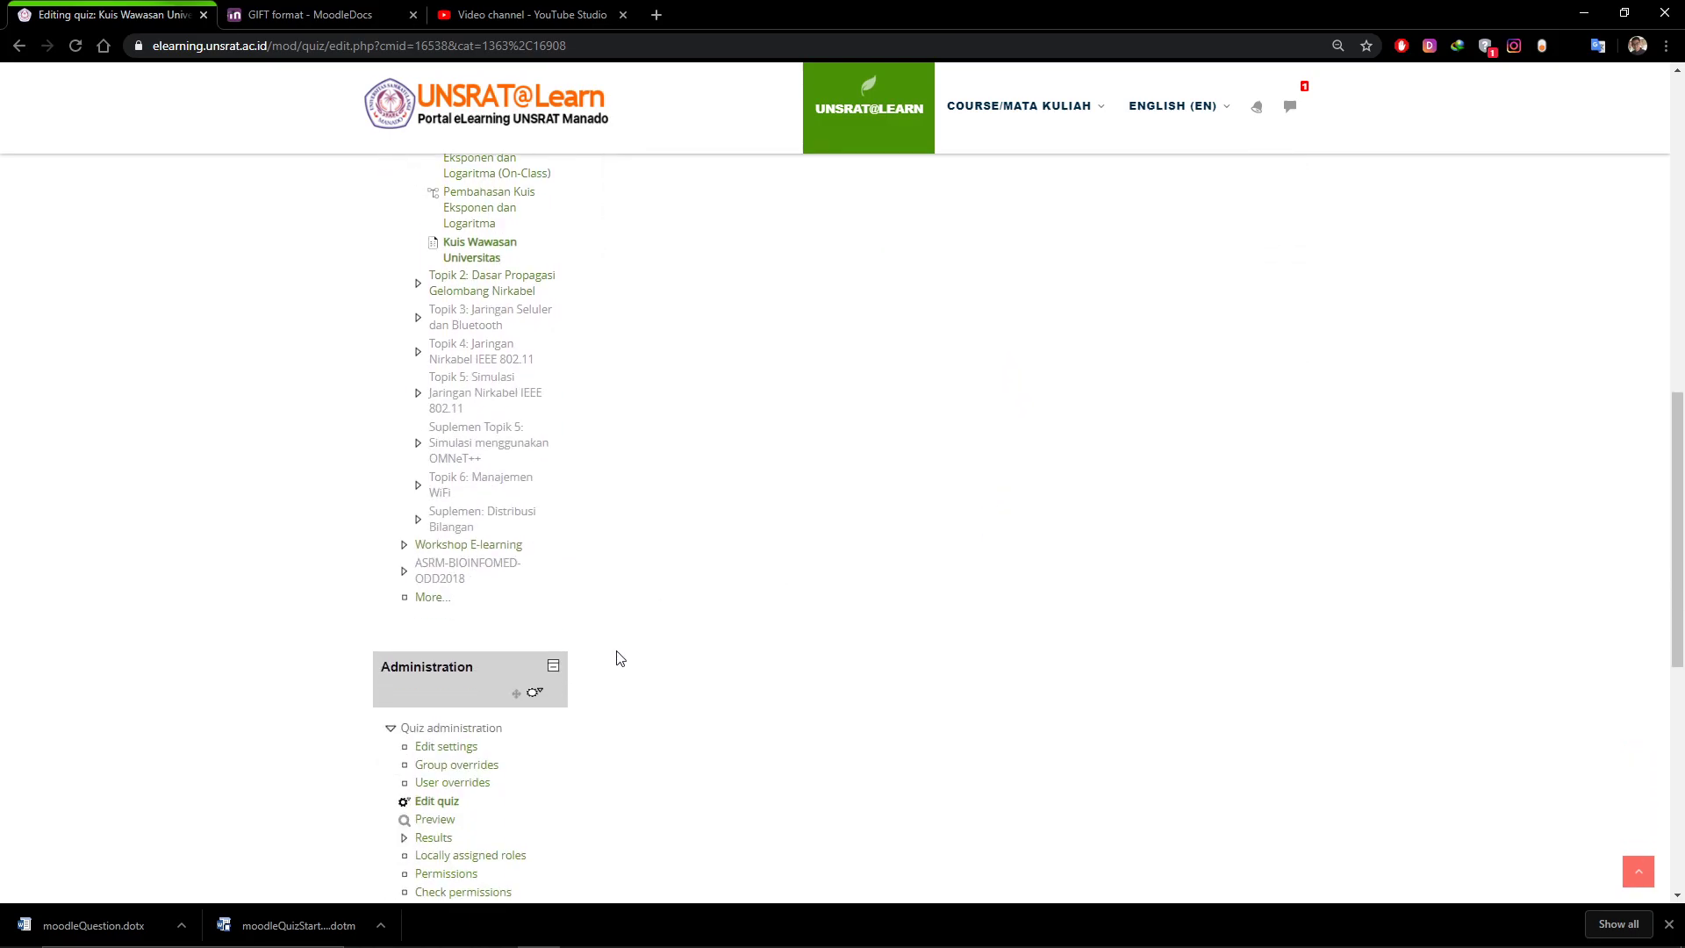
pyautogui.click(452, 819)
pyautogui.scroll(-4, 734, 707)
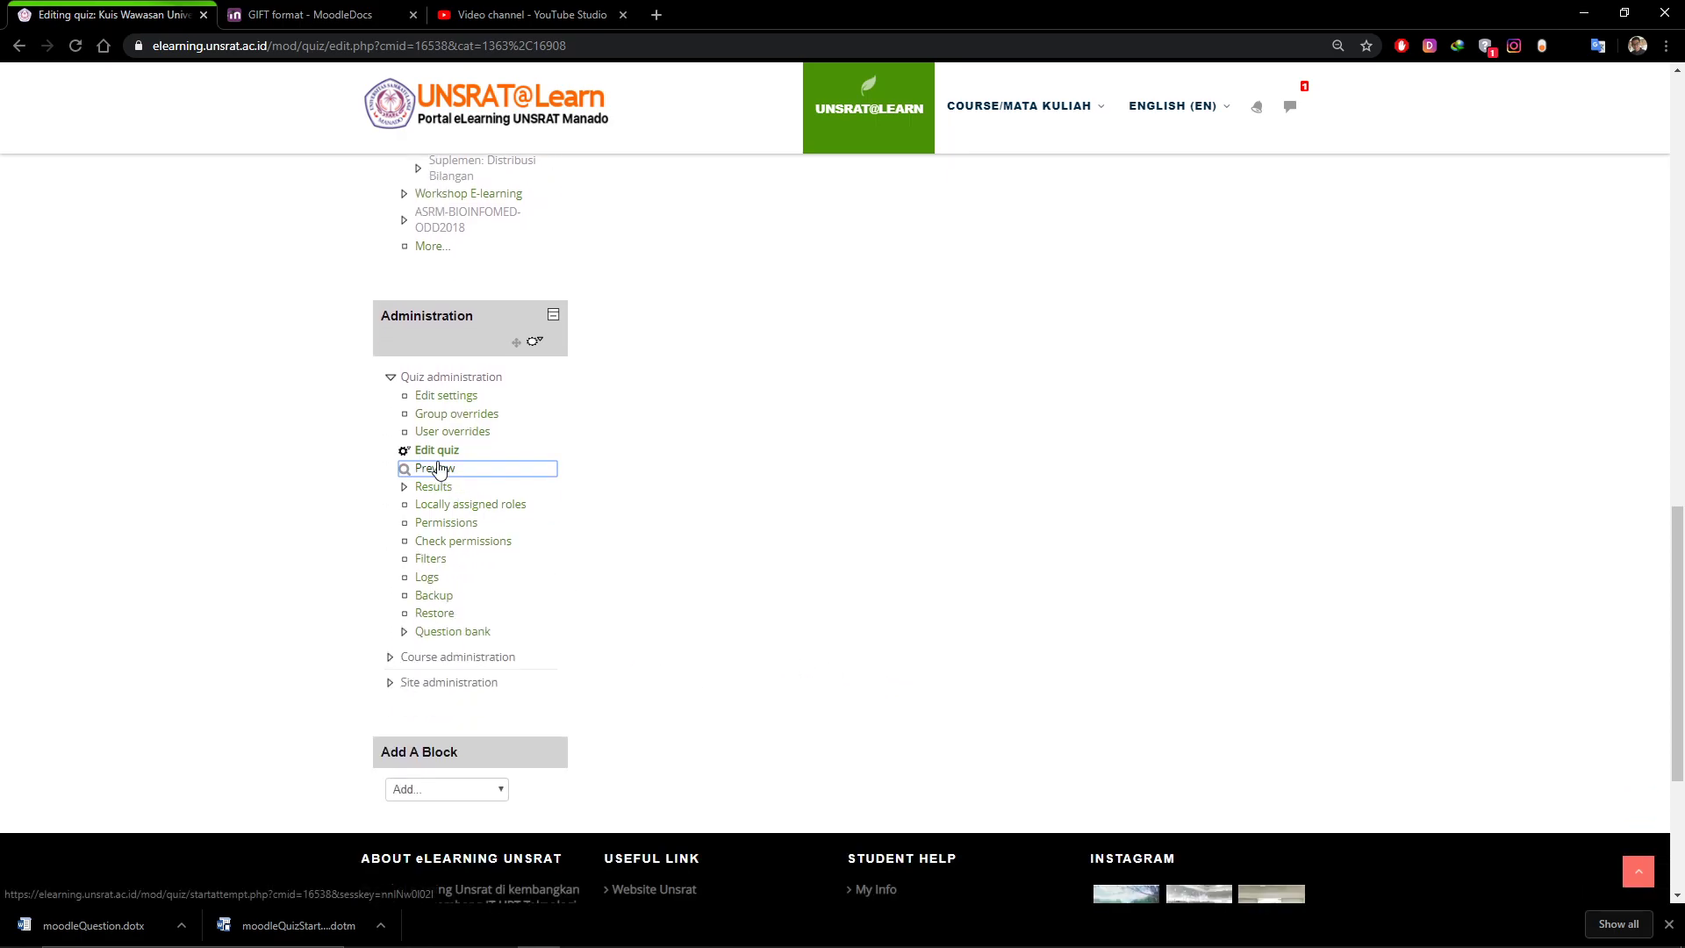
pyautogui.click(439, 470)
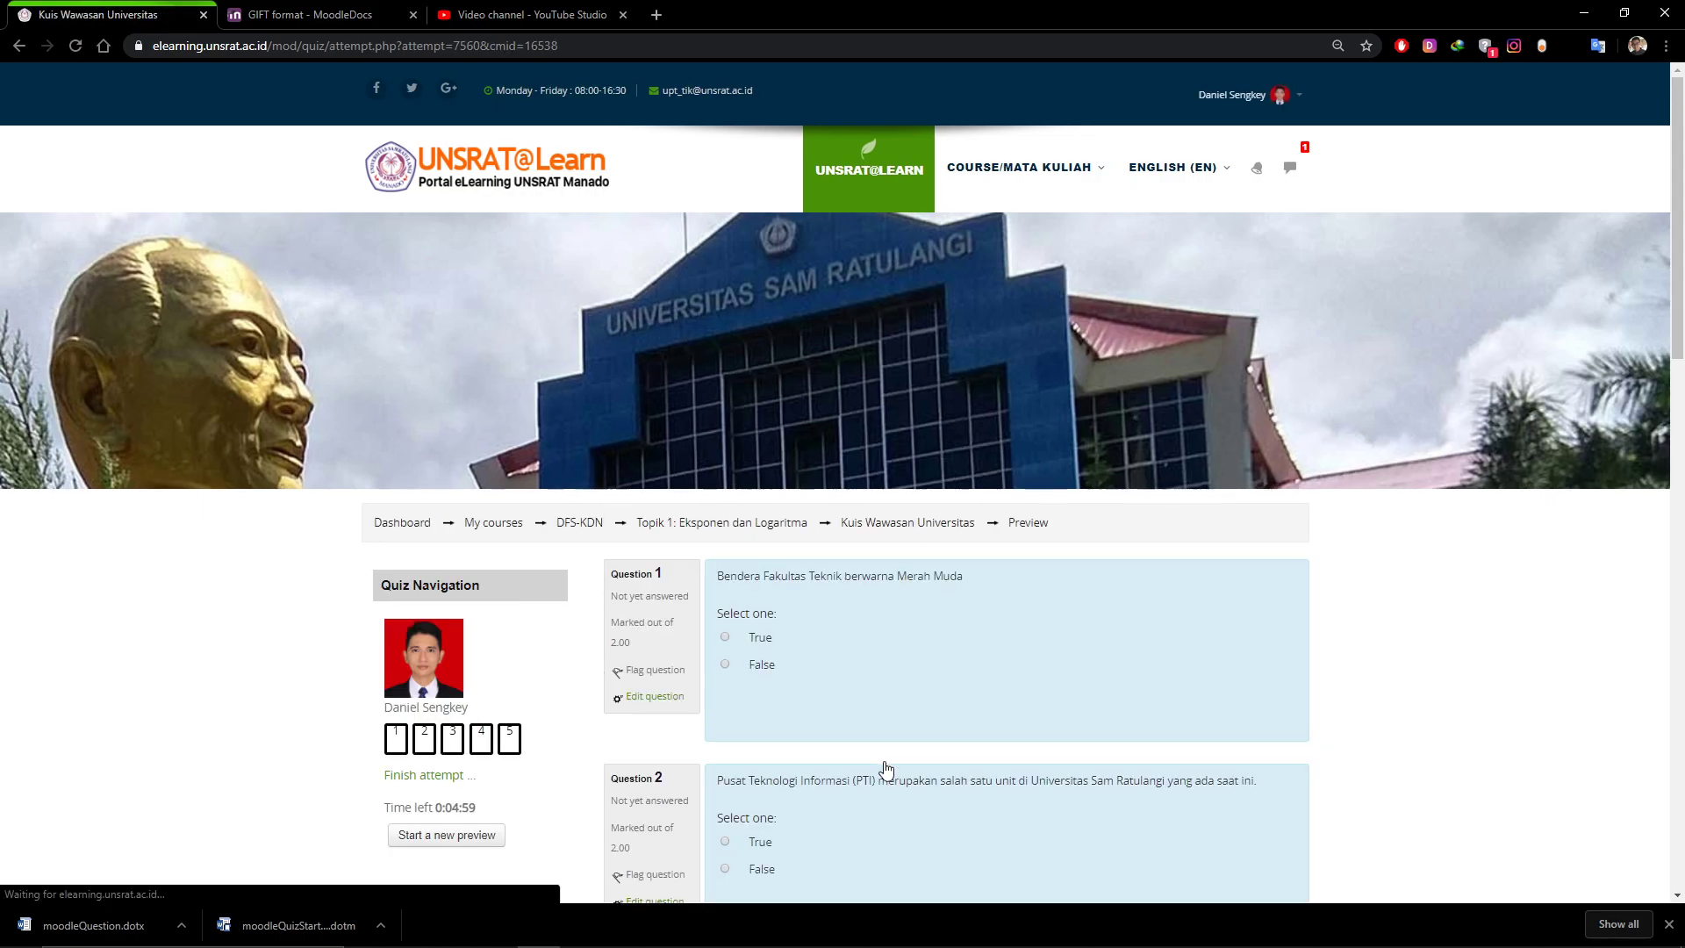
# Look through all the randomly drawn questions in the quiz preview
pyautogui.scroll(-4, 888, 685)
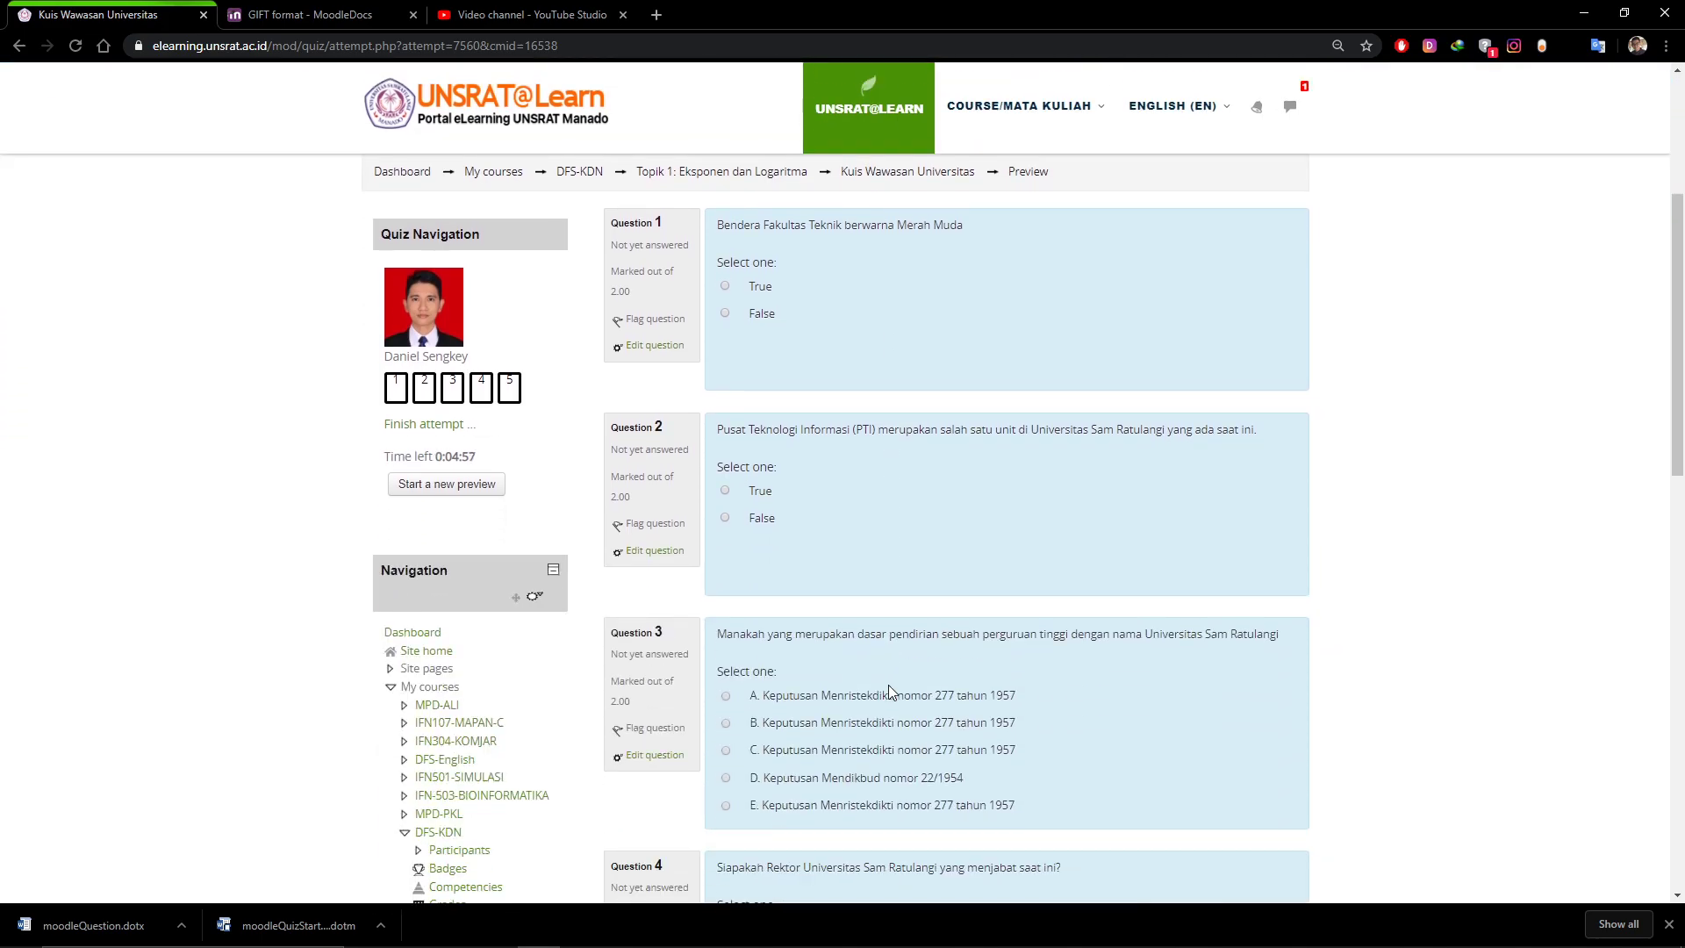
pyautogui.scroll(2, 888, 685)
pyautogui.scroll(-2, 872, 504)
pyautogui.scroll(-5, 873, 506)
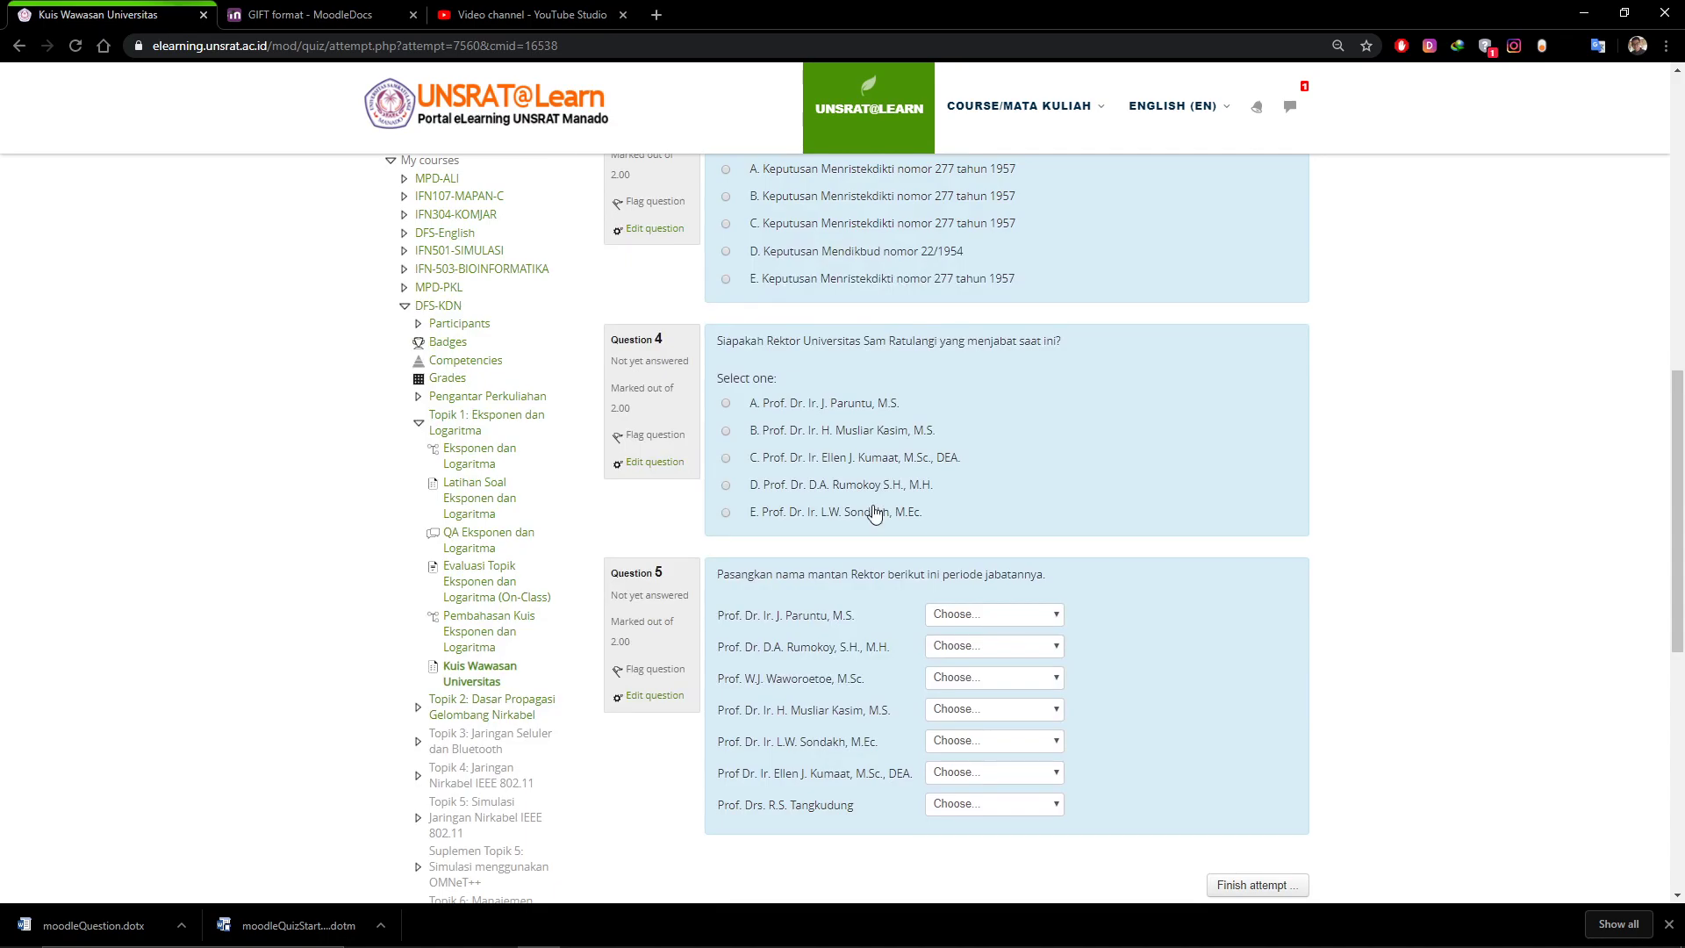
pyautogui.scroll(8, 874, 511)
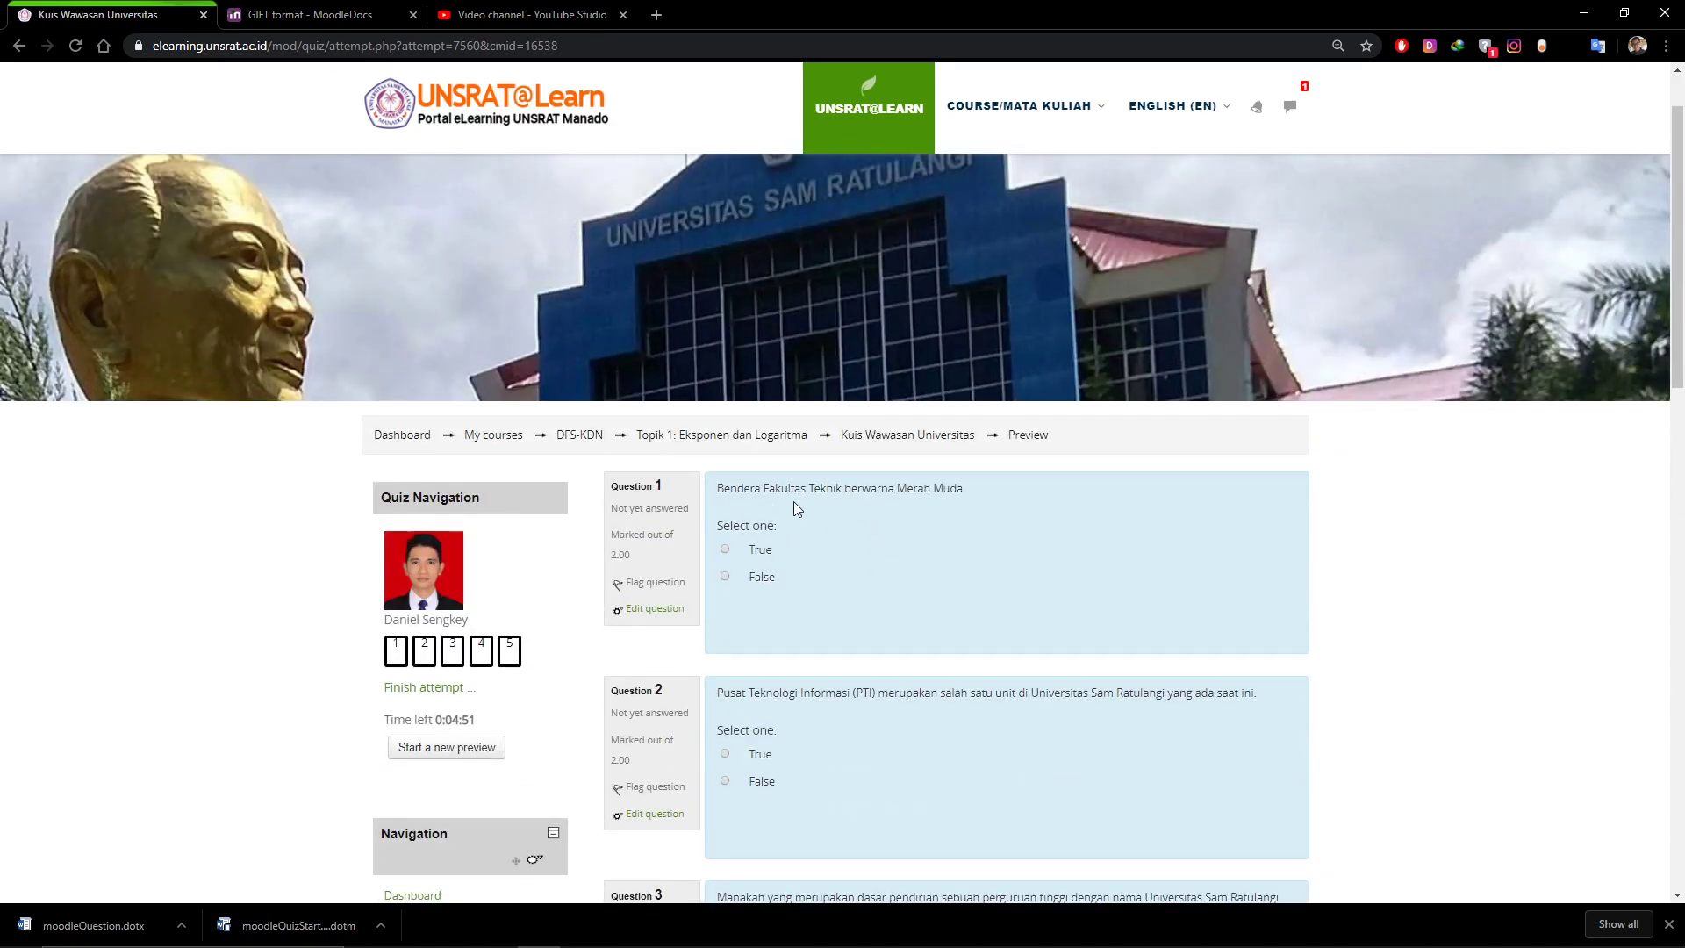
# Answer question 1 with True and question 2 with False in the preview attempt
pyautogui.scroll(-1, 865, 524)
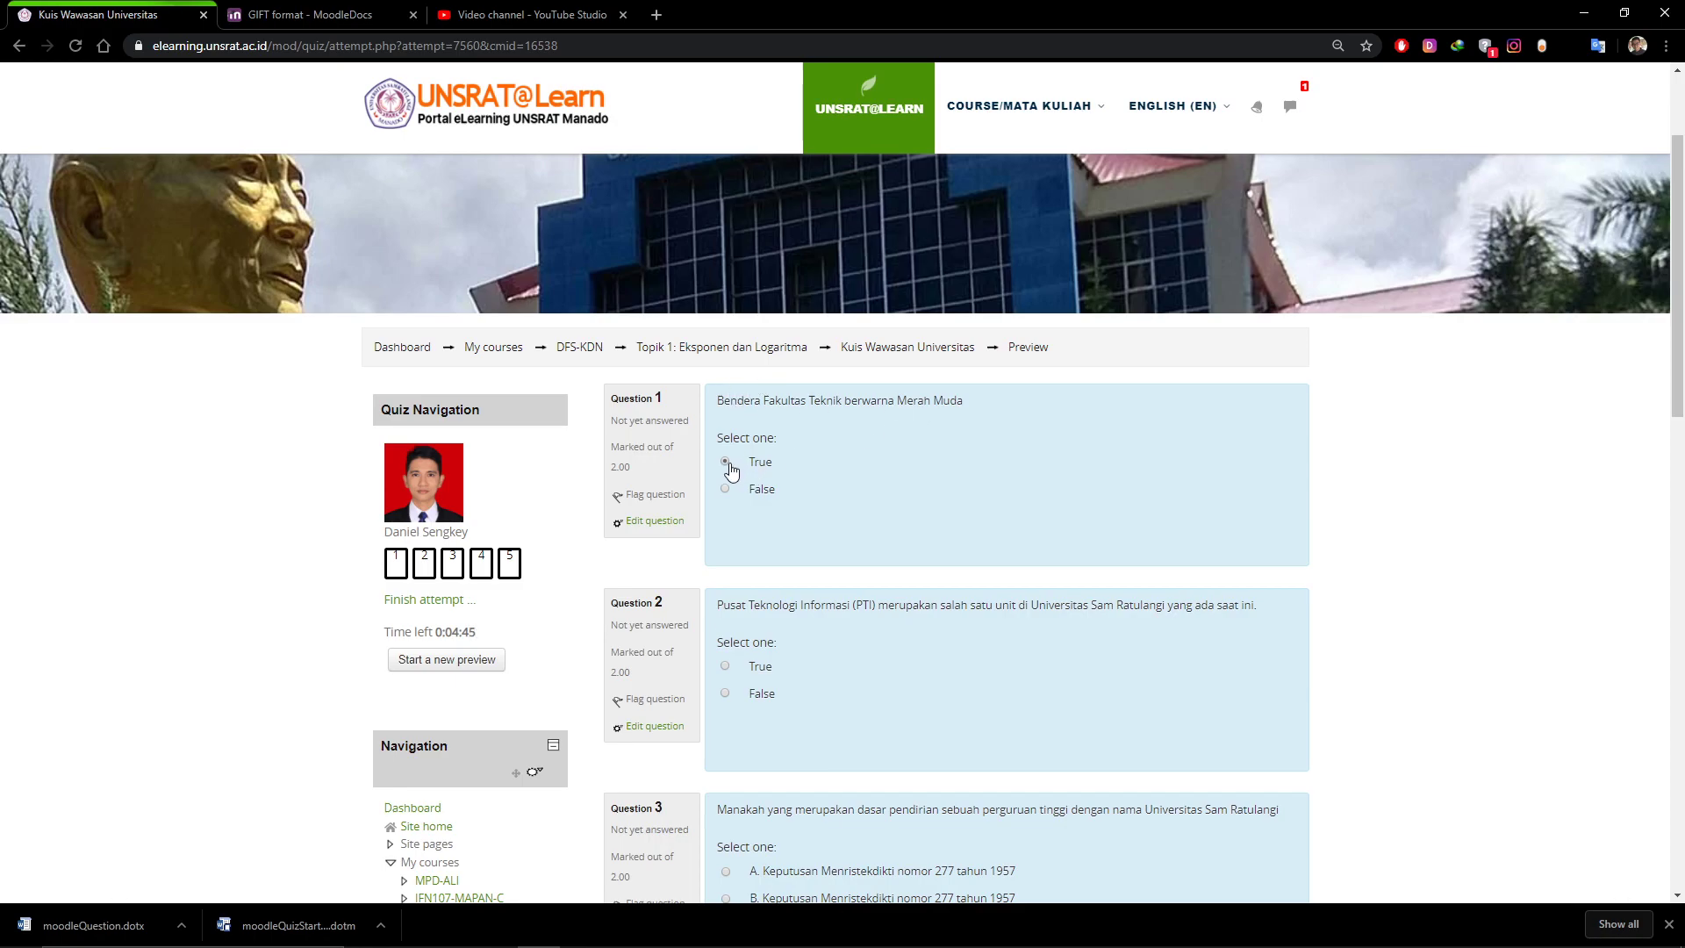
pyautogui.scroll(-2, 732, 471)
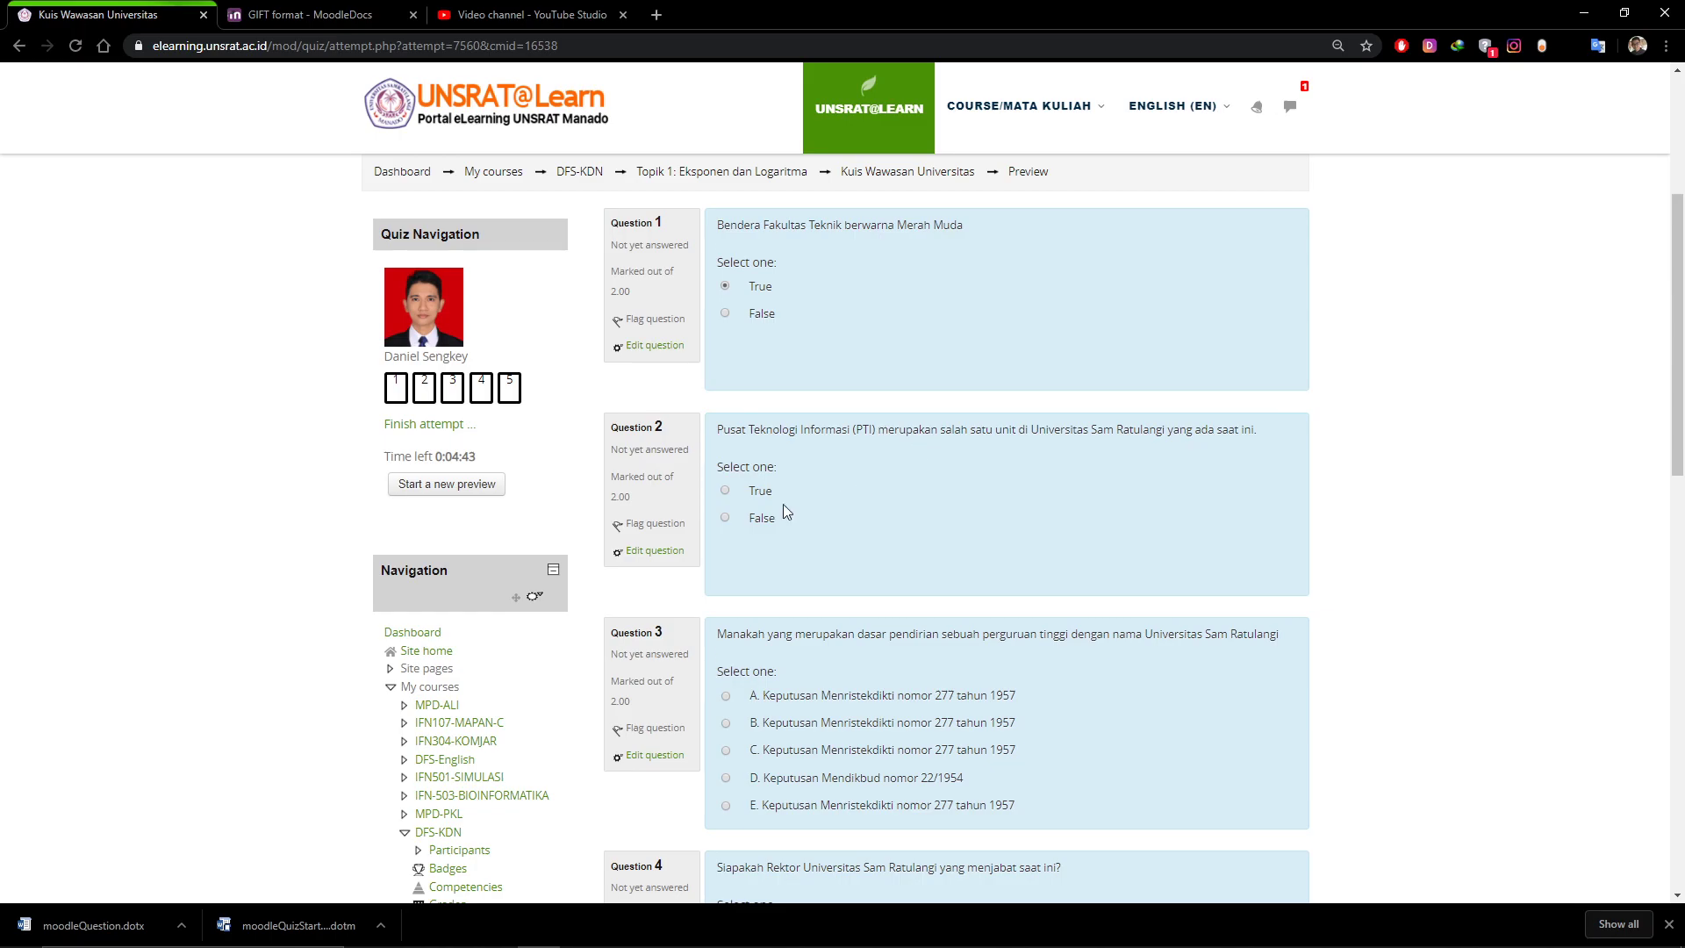
pyautogui.click(725, 525)
pyautogui.scroll(-3, 725, 525)
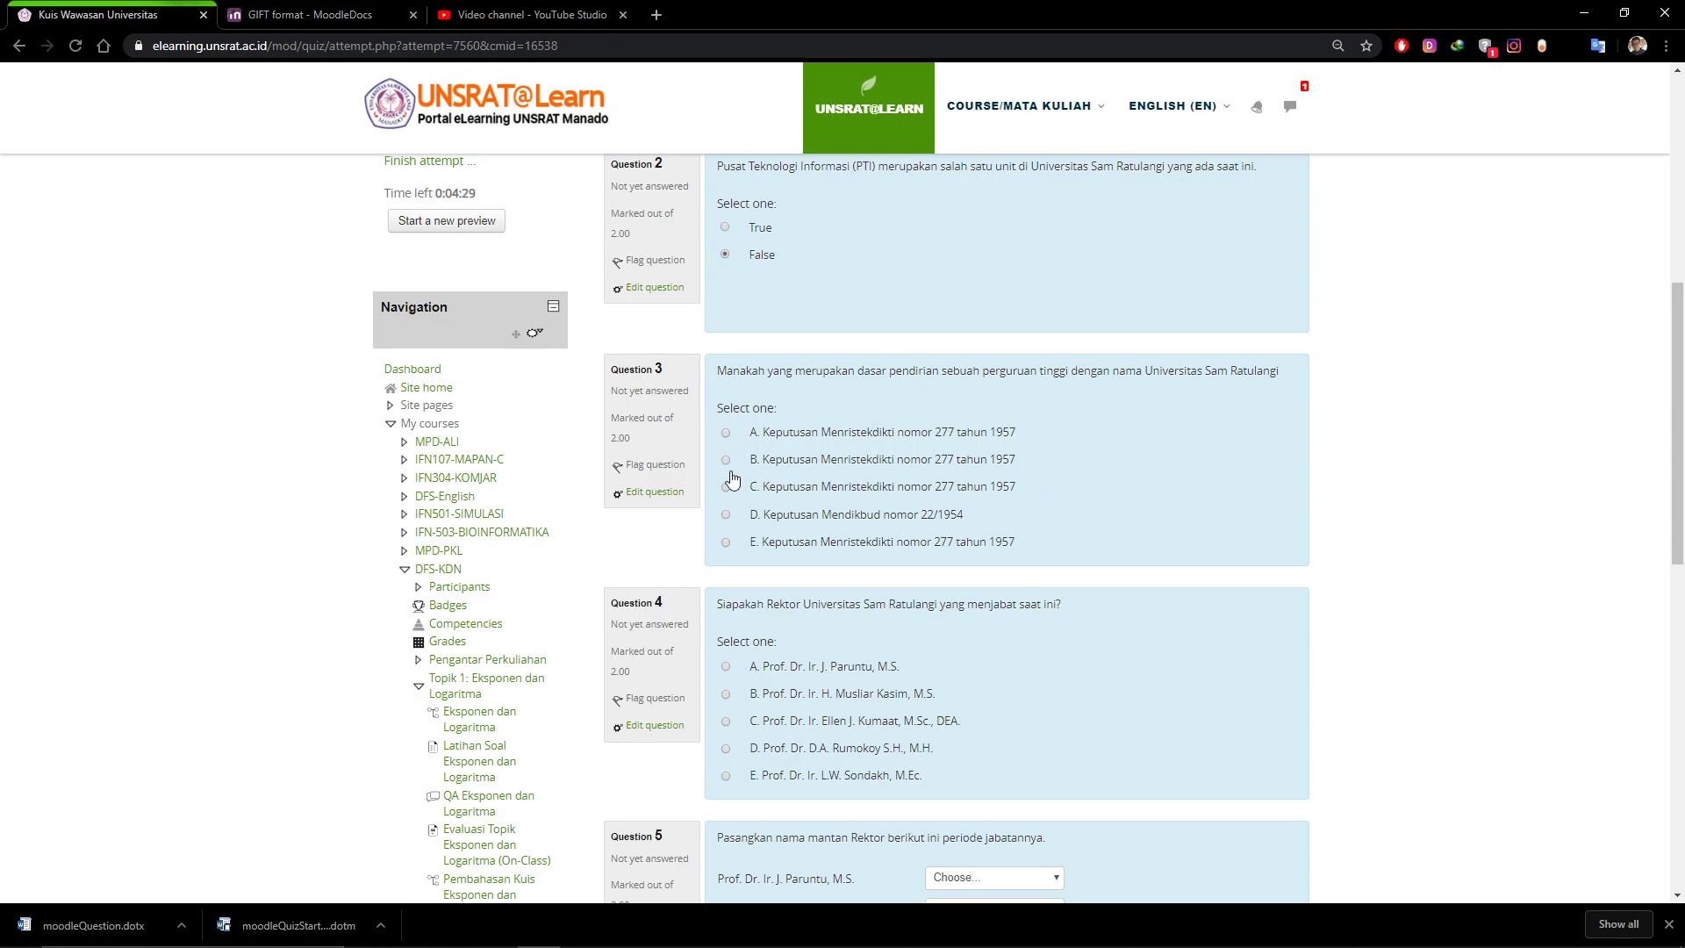
# Open question 3 of the preview attempt for editing, leaving the attempt page, and review its answer choices
pyautogui.scroll(-2, 913, 474)
pyautogui.scroll(2, 676, 527)
pyautogui.click(669, 494)
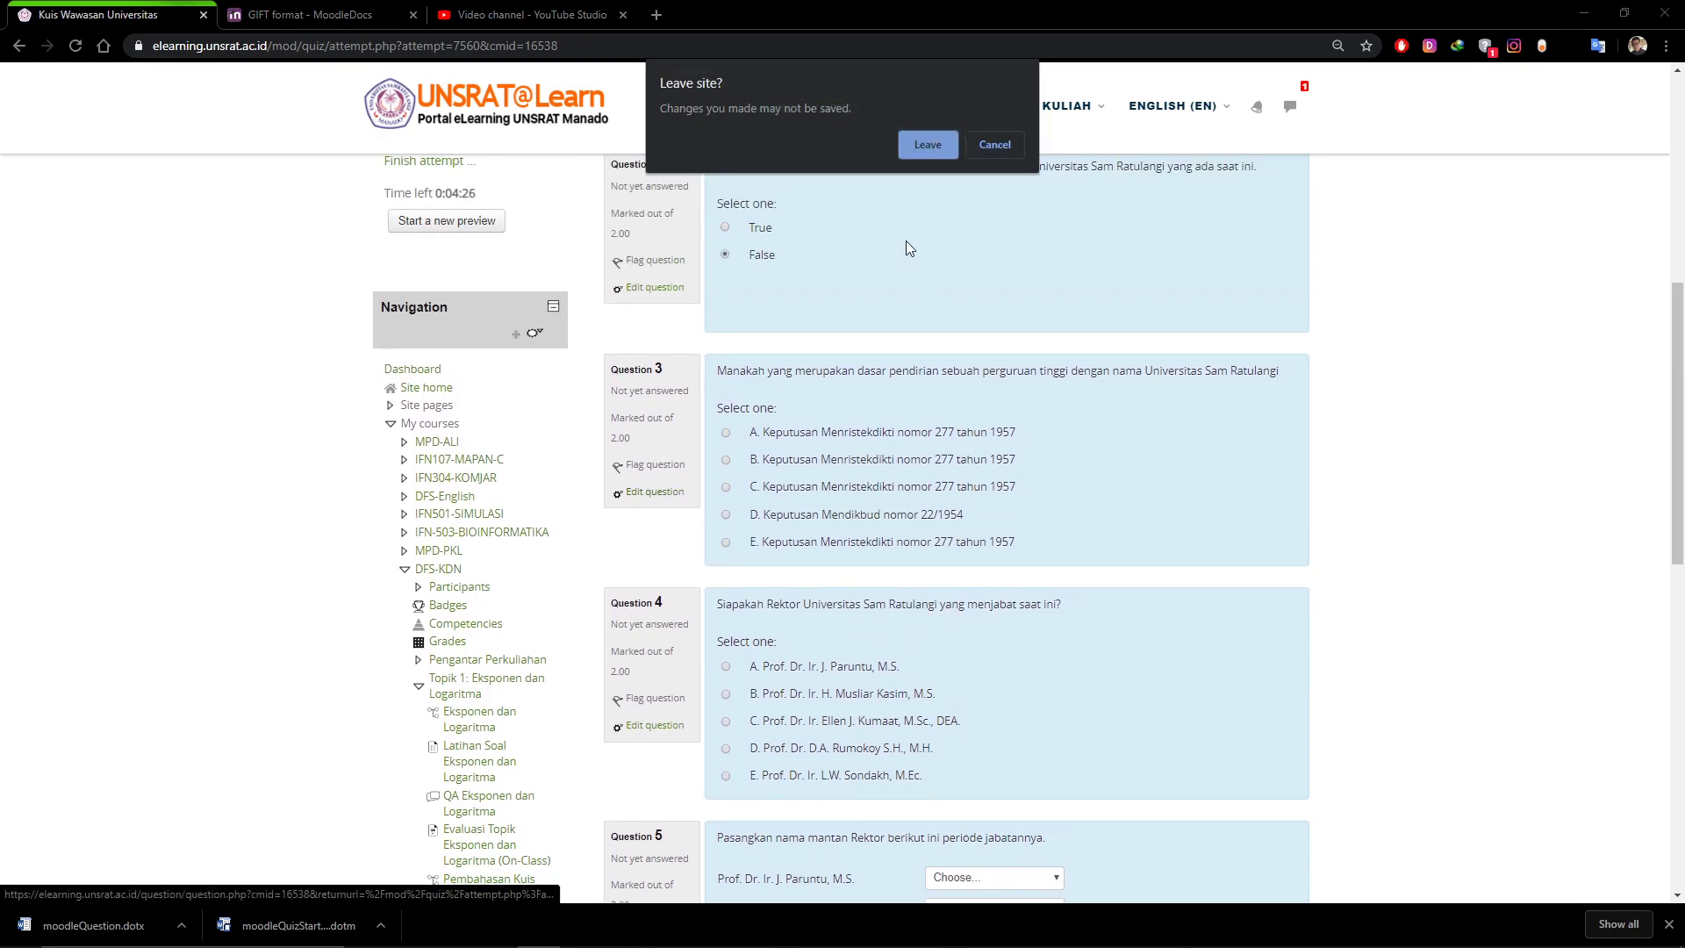
pyautogui.click(932, 143)
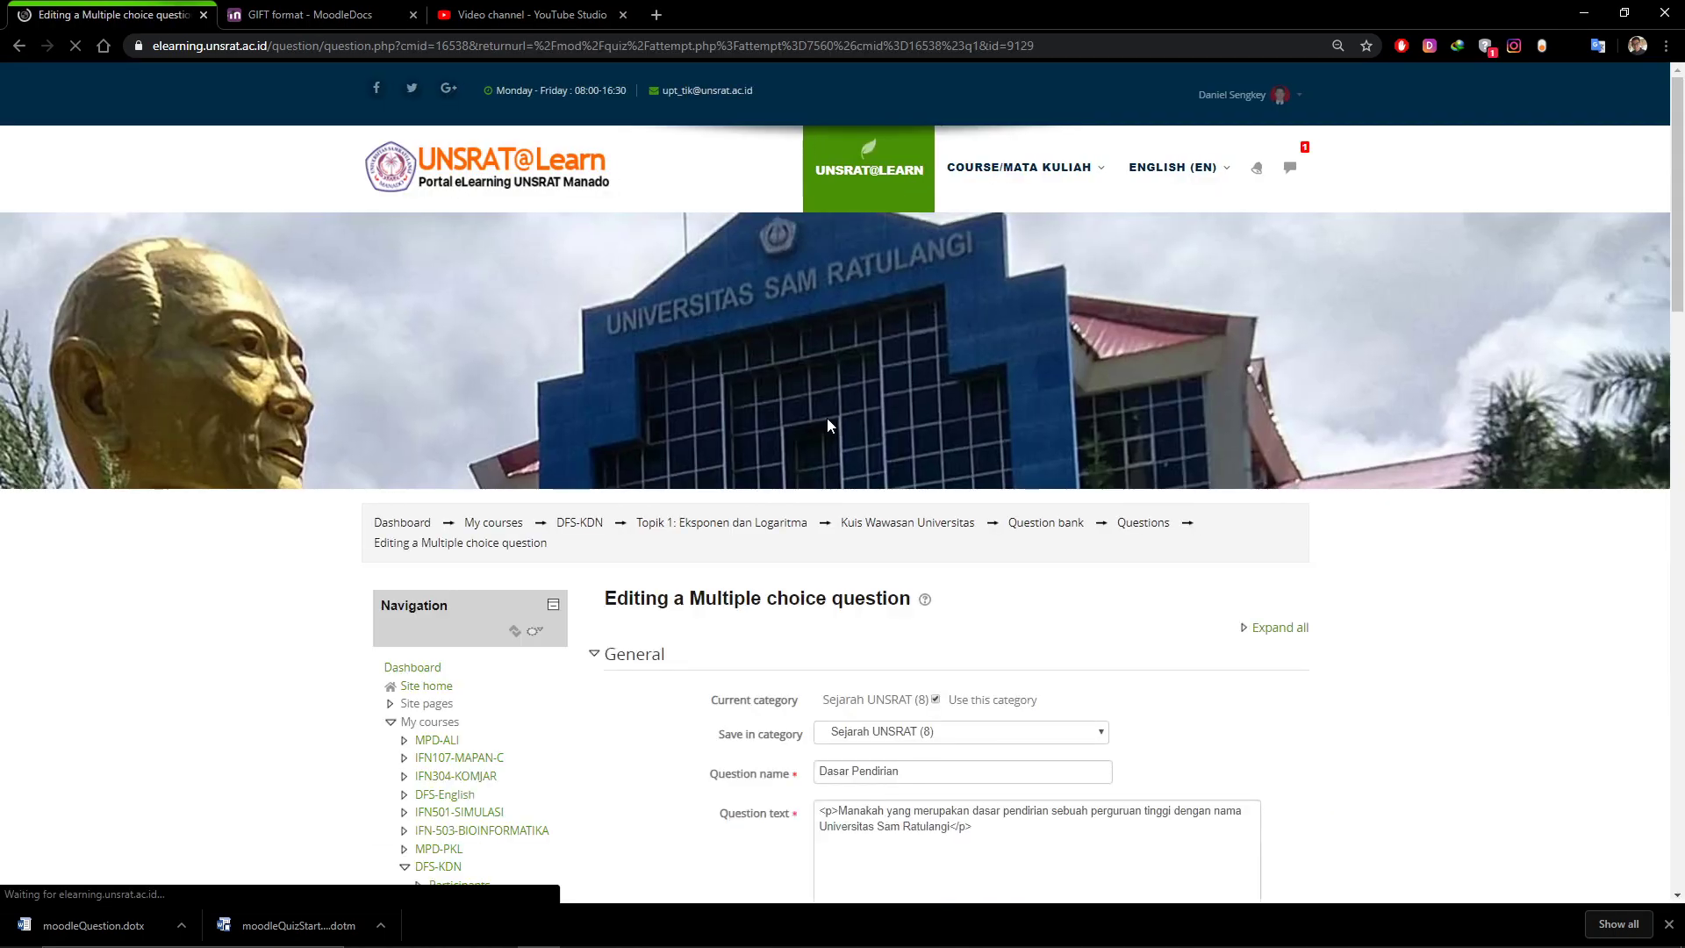
pyautogui.scroll(-4, 844, 470)
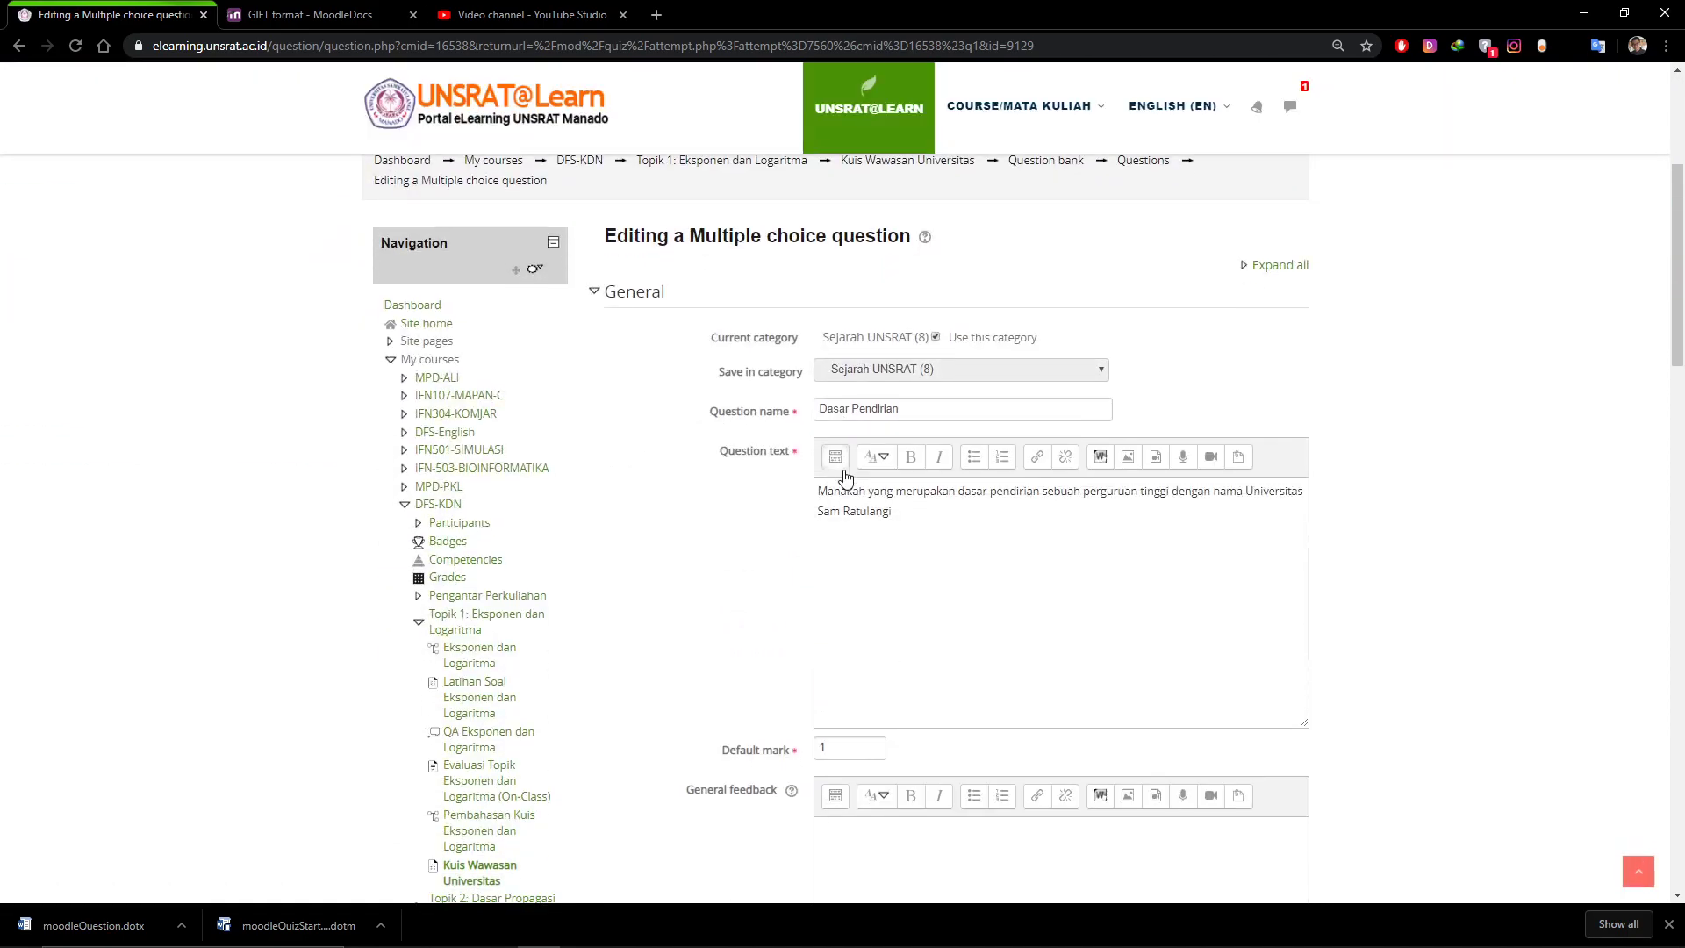
pyautogui.scroll(-10, 846, 475)
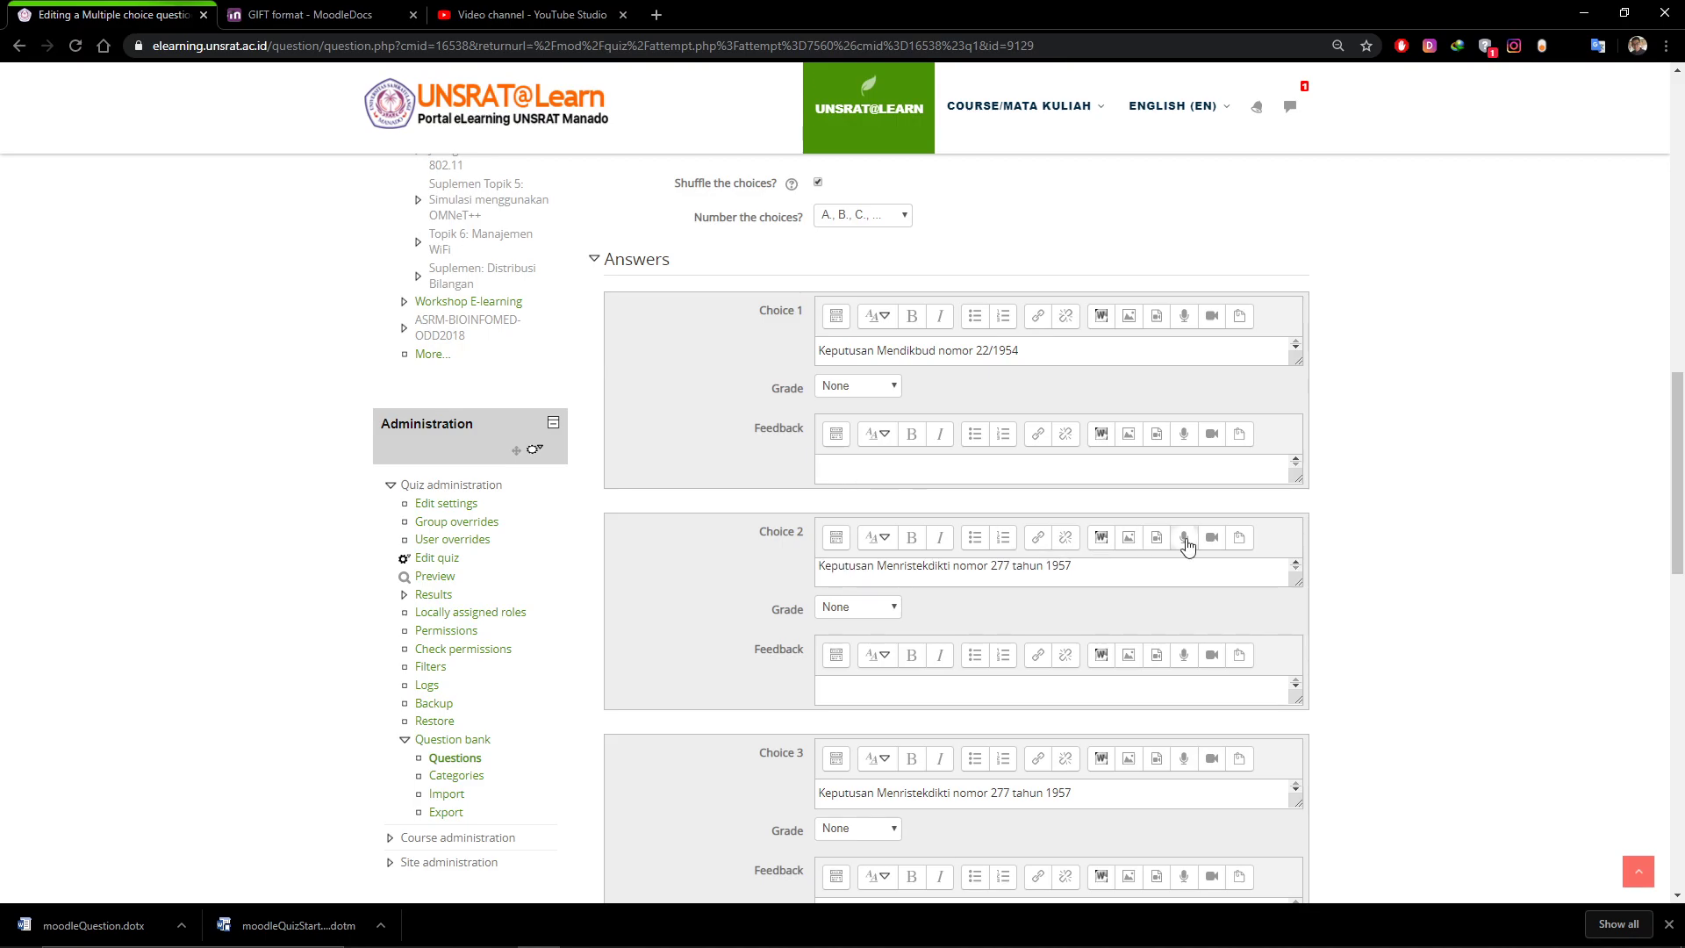
pyautogui.scroll(-7, 1187, 543)
pyautogui.scroll(9, 1187, 544)
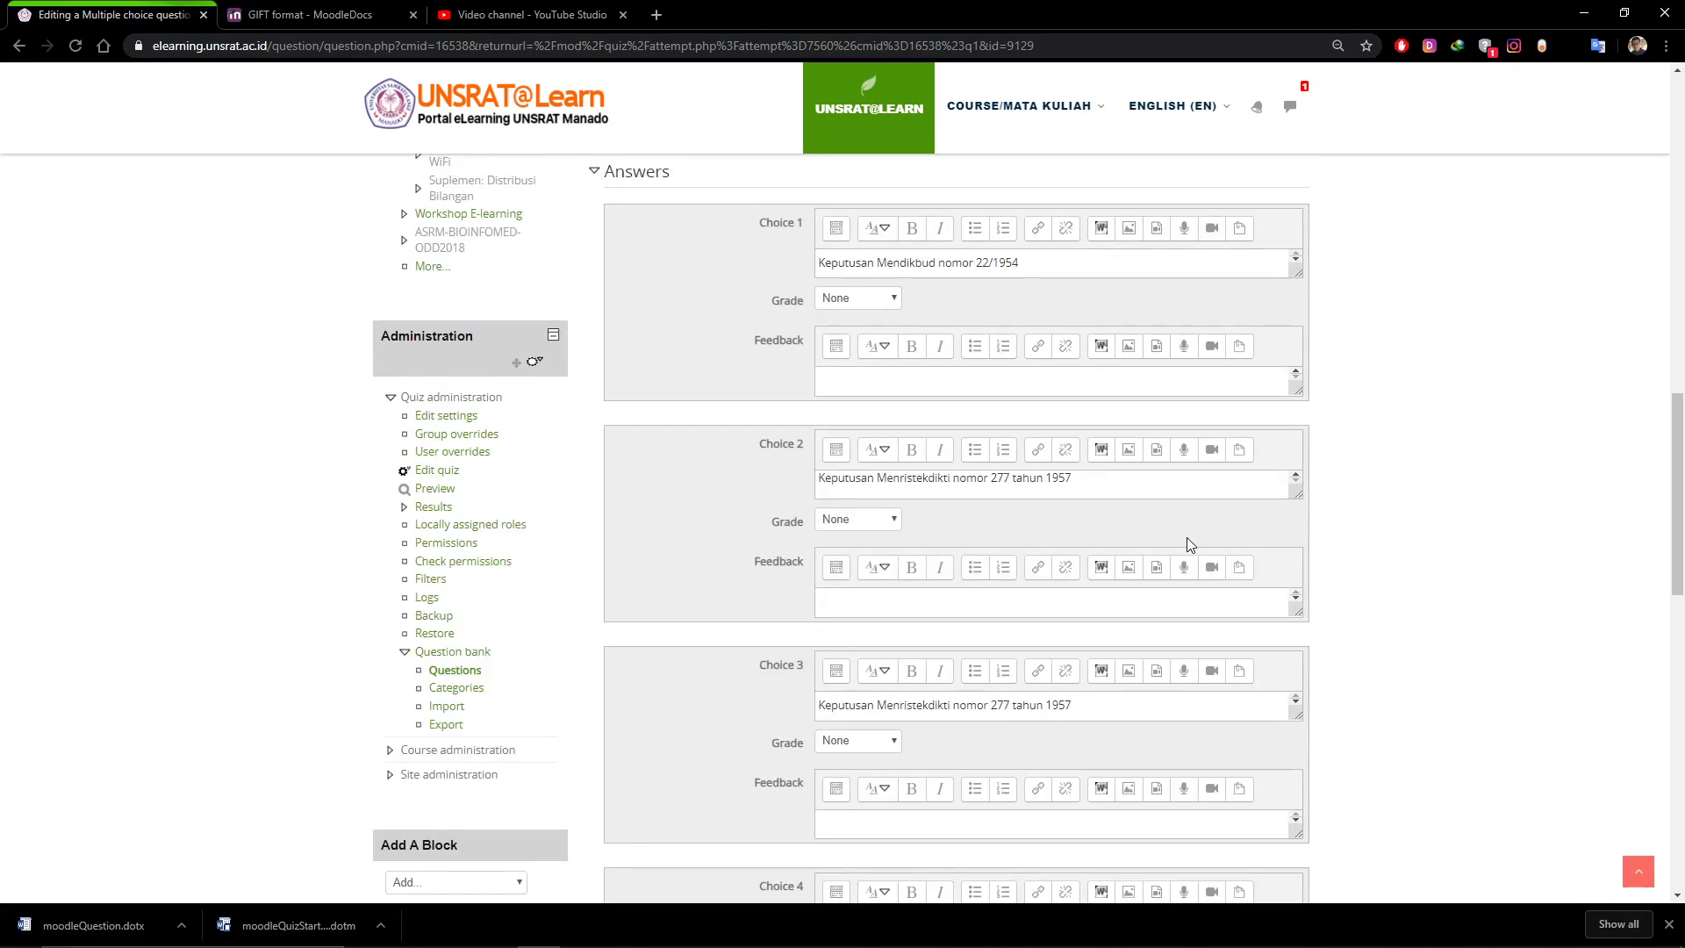
pyautogui.scroll(-4, 1405, 308)
# Restore the browser to a smaller window and minimize the text editor behind it
pyautogui.click(1624, 12)
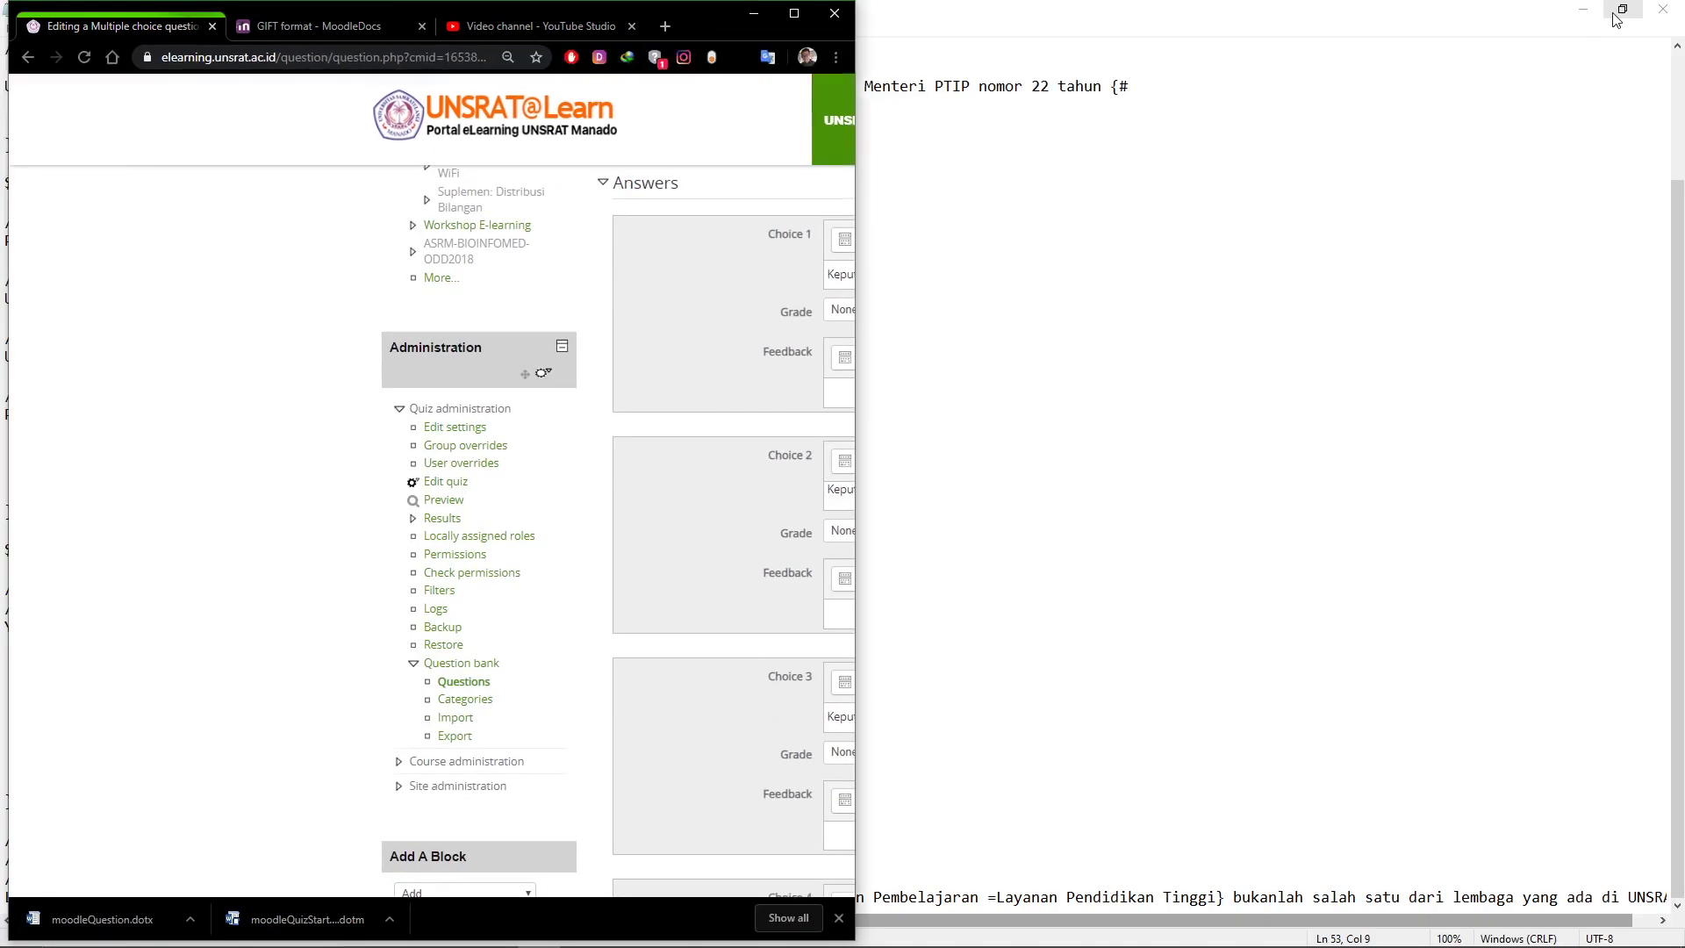
pyautogui.click(1631, 14)
pyautogui.click(1582, 9)
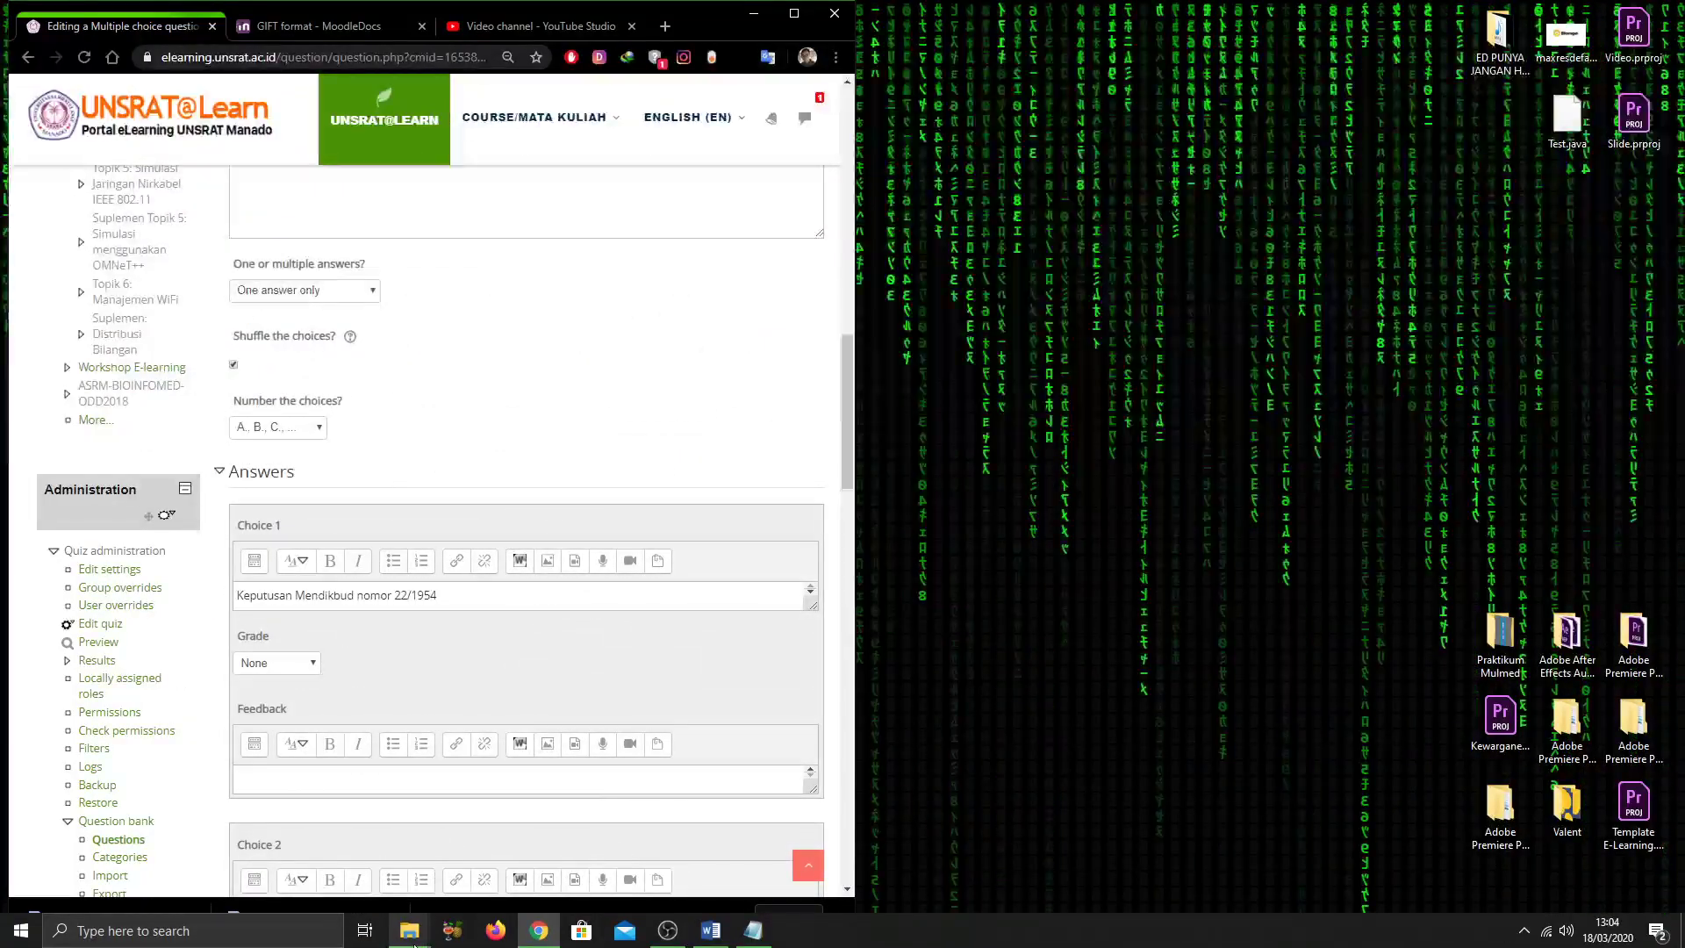
# Open Soal.pdf from the Tutorial e-Learning folder in Adobe Reader and minimize the folder window
pyautogui.moveTo(423, 932)
pyautogui.click(430, 894)
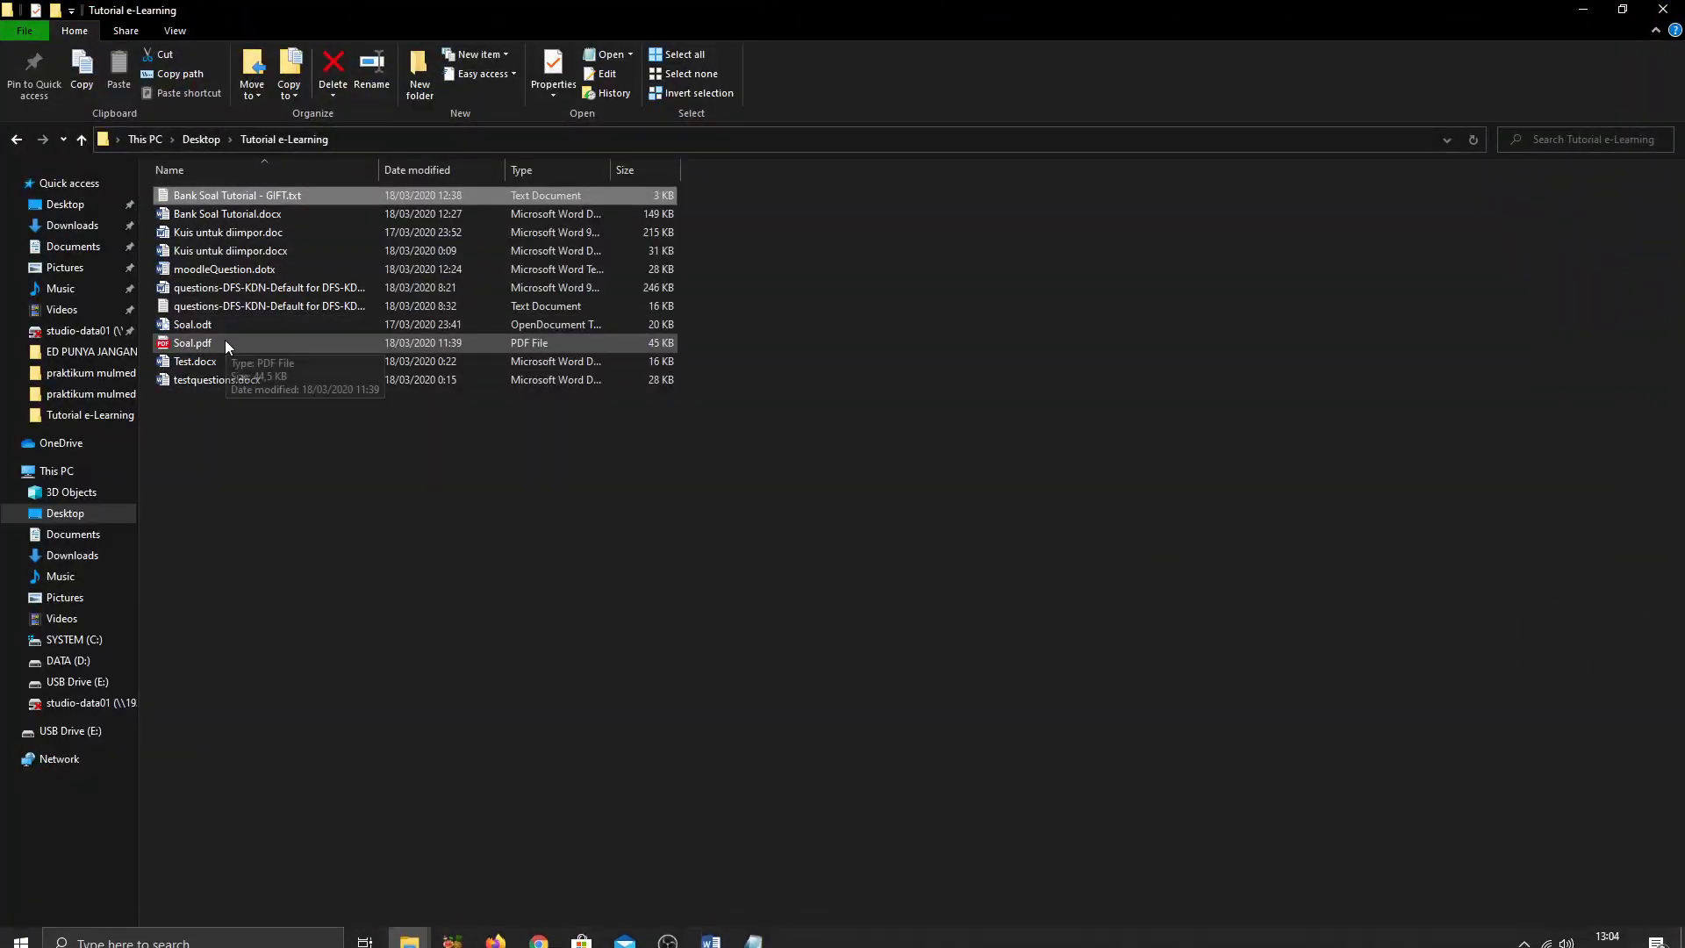
pyautogui.click(223, 344)
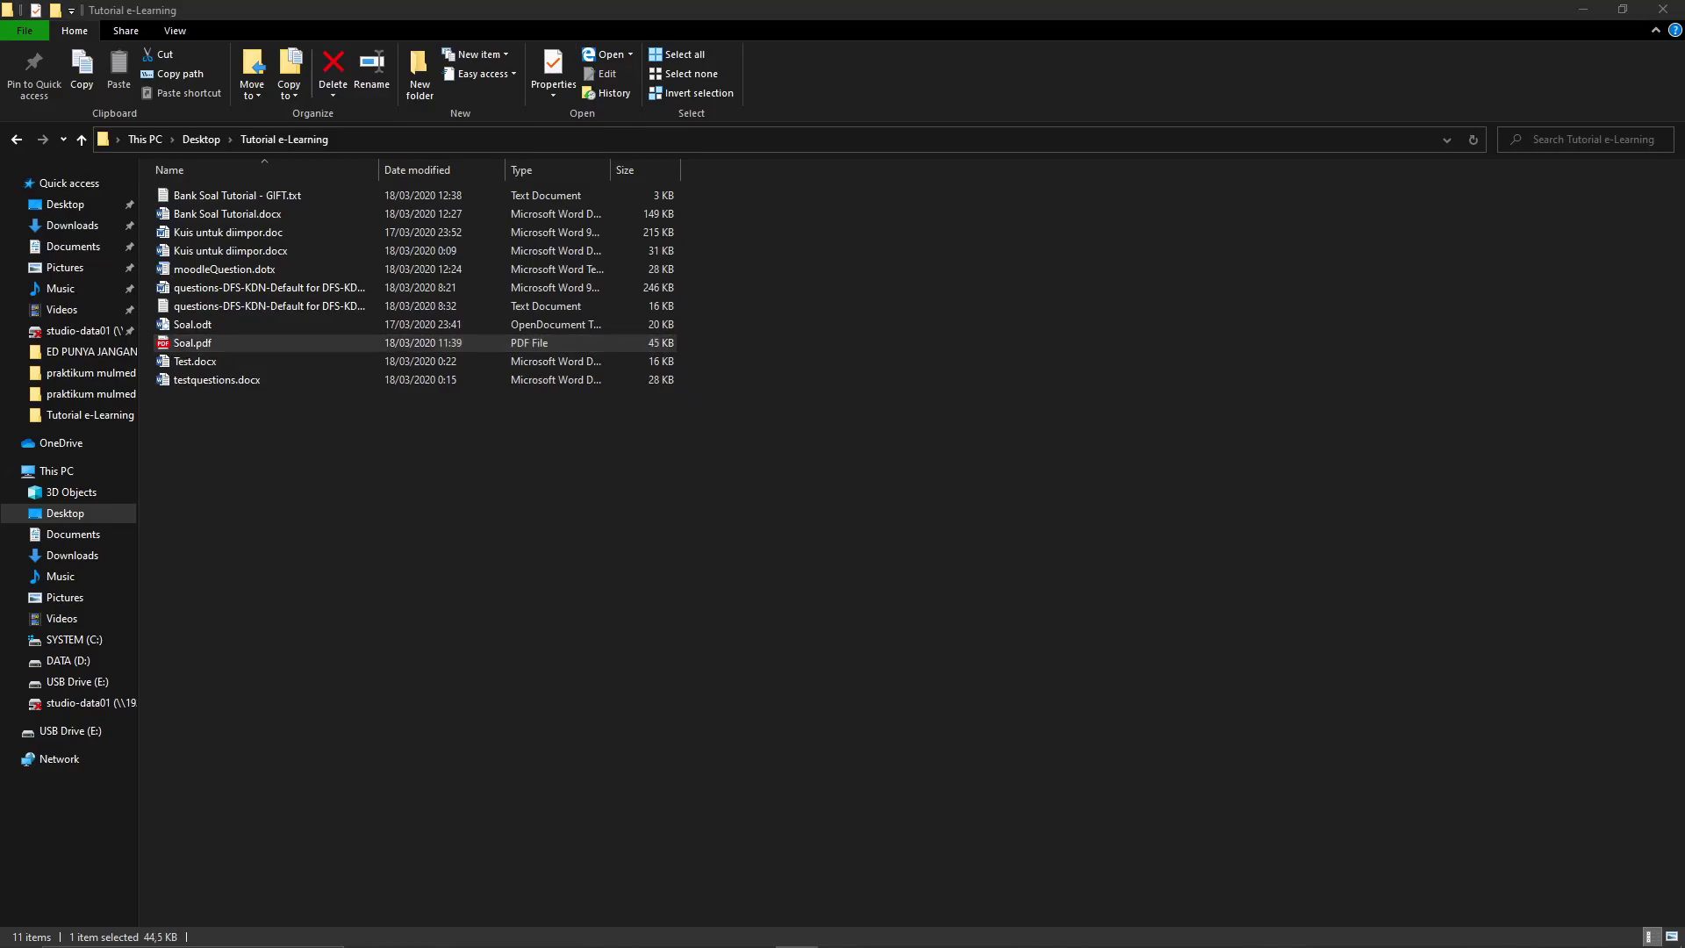
pyautogui.rightClick(302, 344)
pyautogui.moveTo(422, 473)
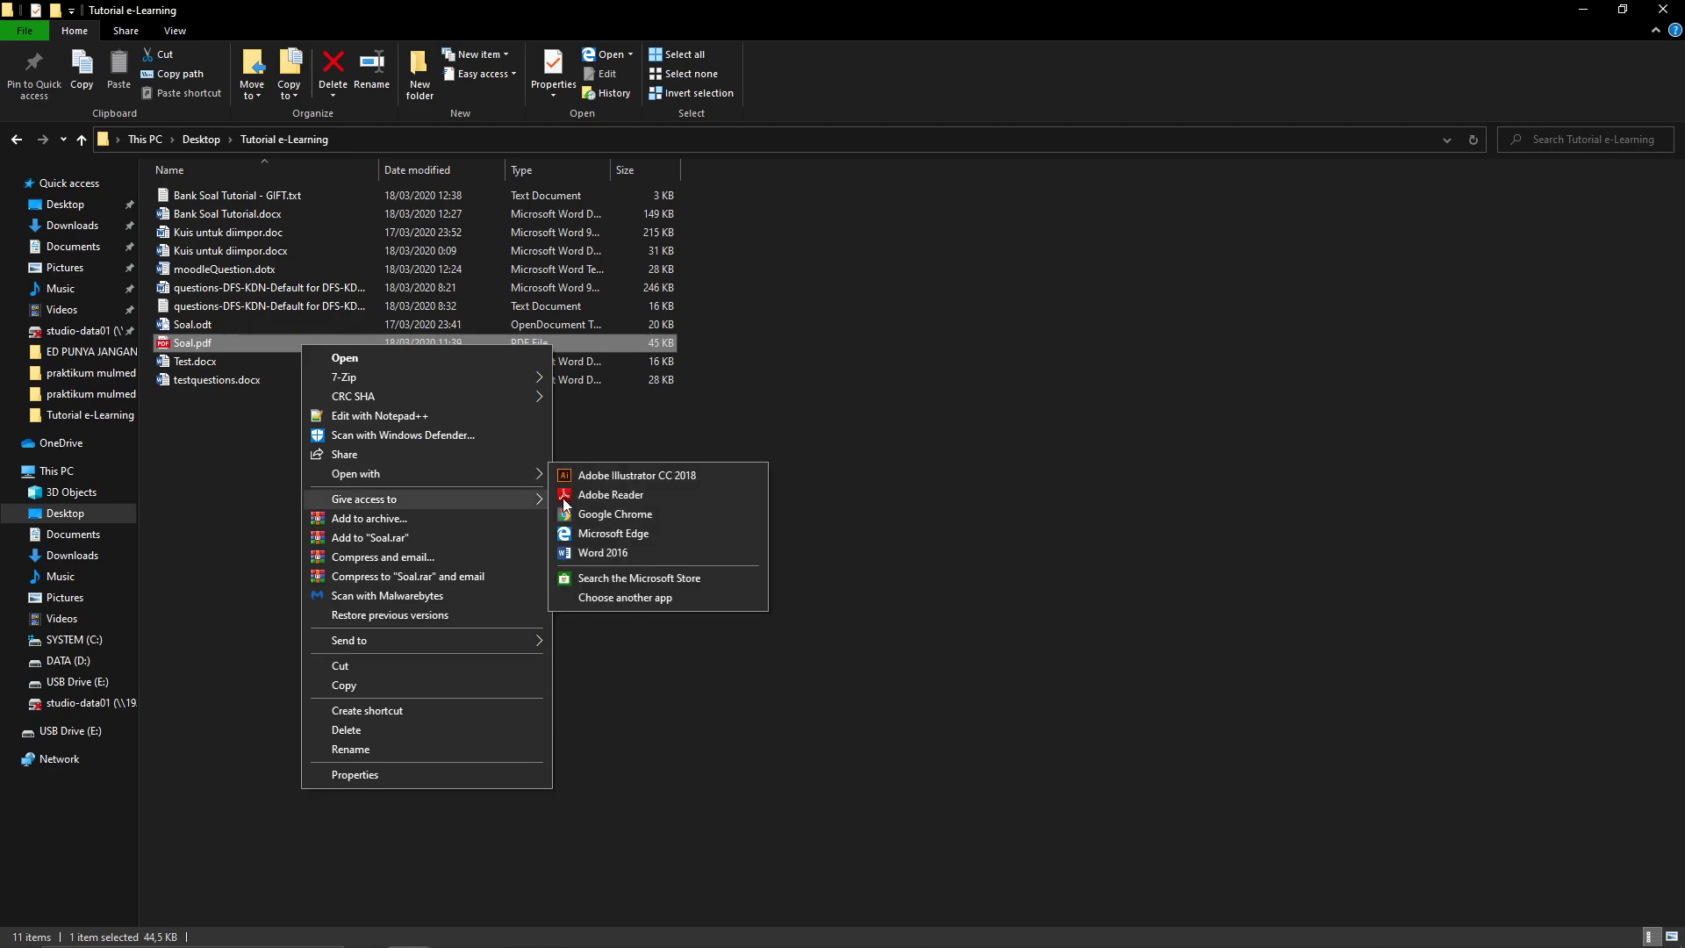
pyautogui.click(611, 494)
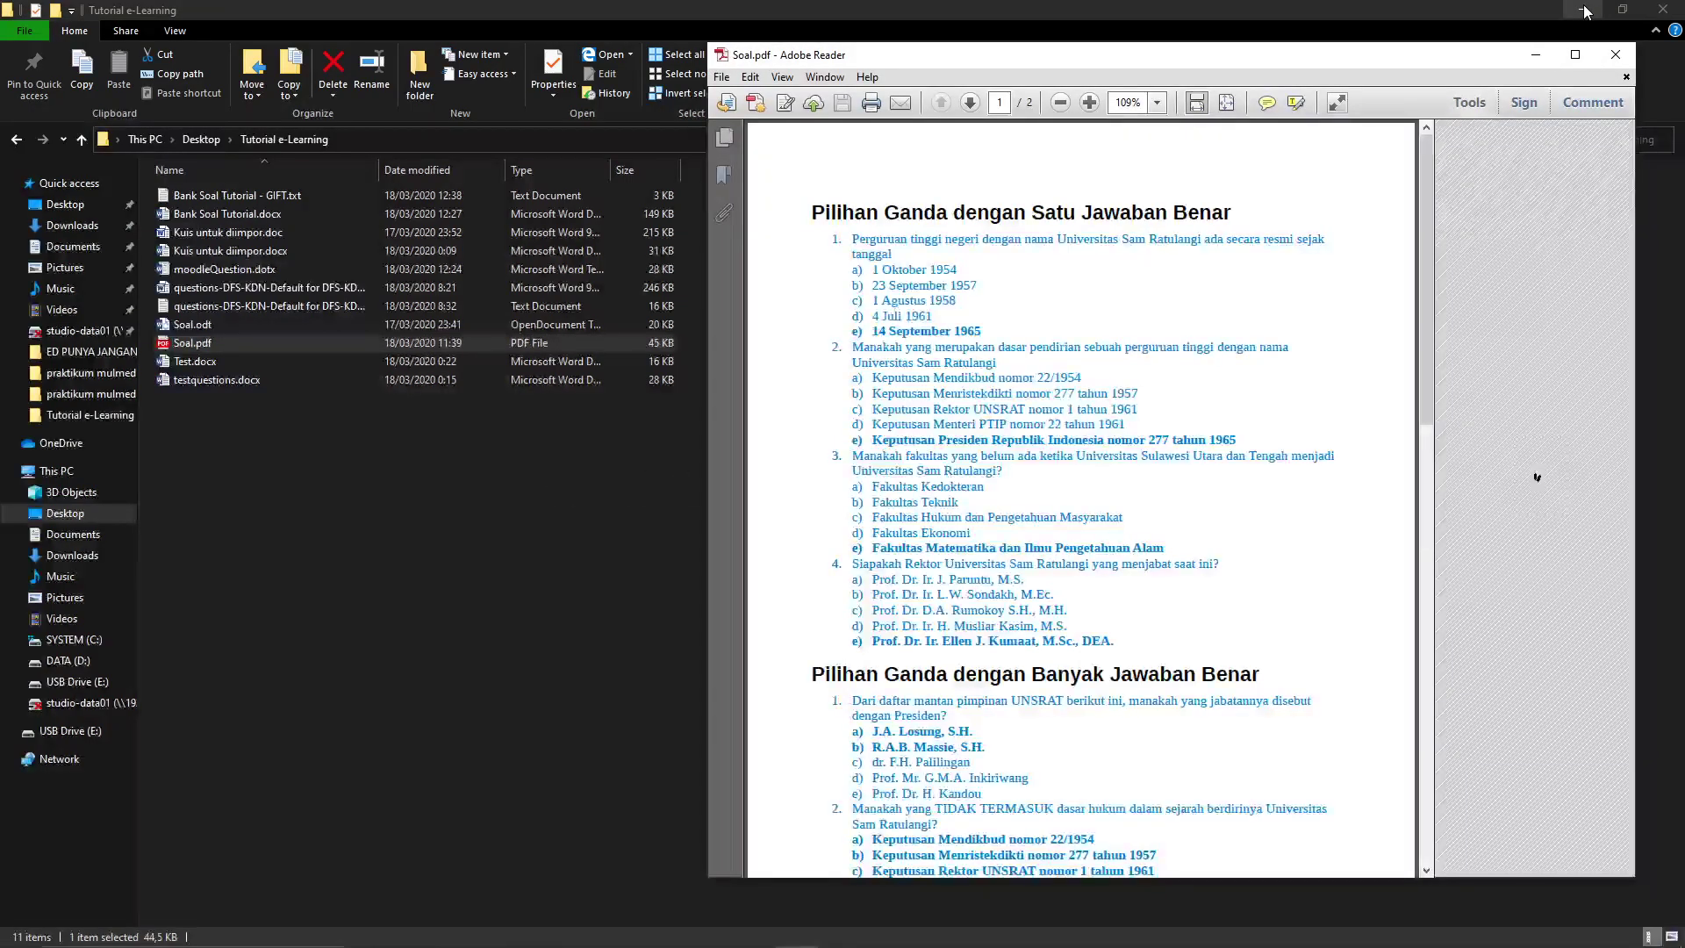
pyautogui.click(1584, 10)
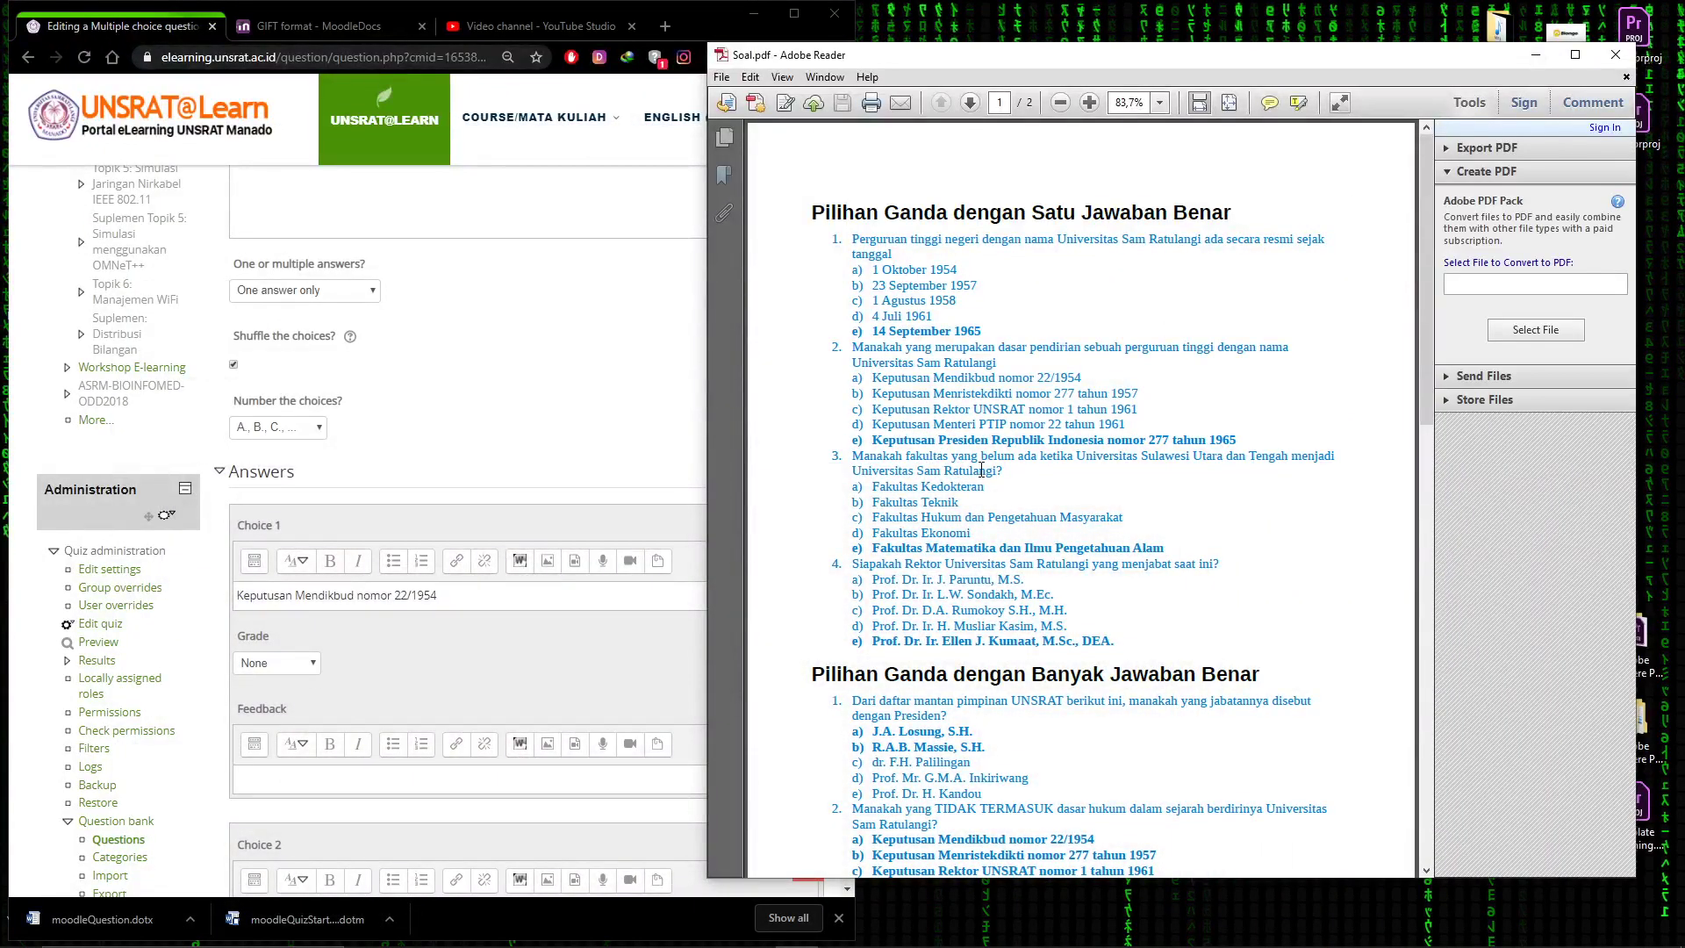
# Dismiss the default PDF application prompt and place the Soal.pdf window beside the browser, with its question 2 in view
pyautogui.scroll(-3, 981, 470)
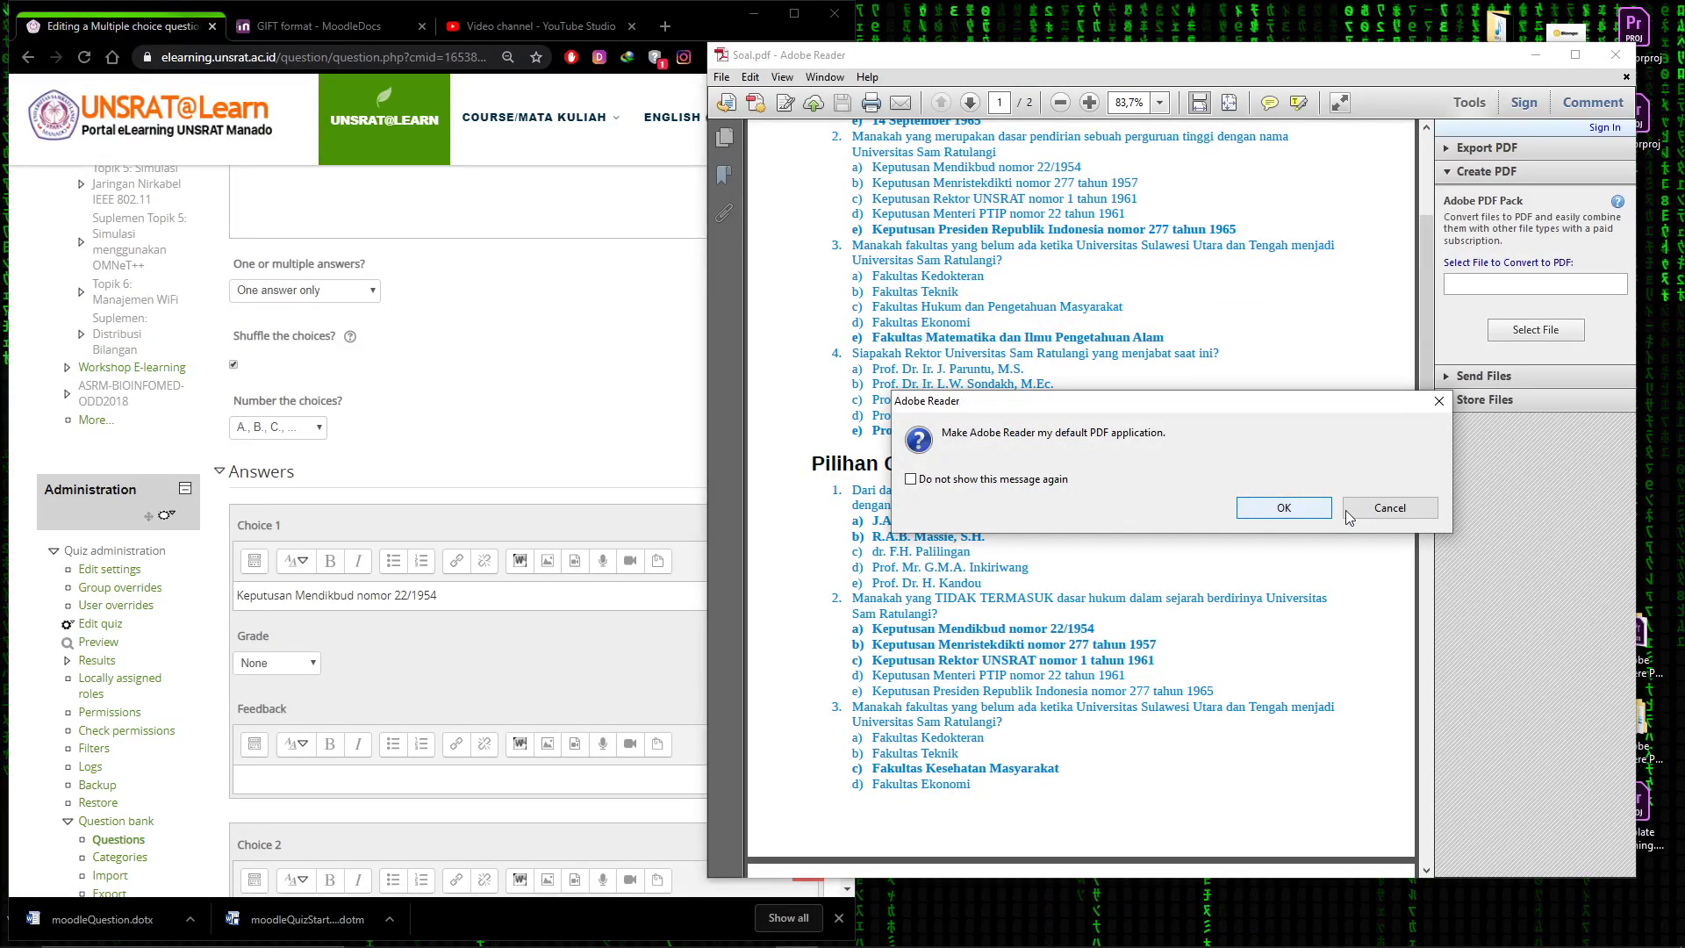
pyautogui.click(1284, 509)
pyautogui.scroll(-2, 573, 502)
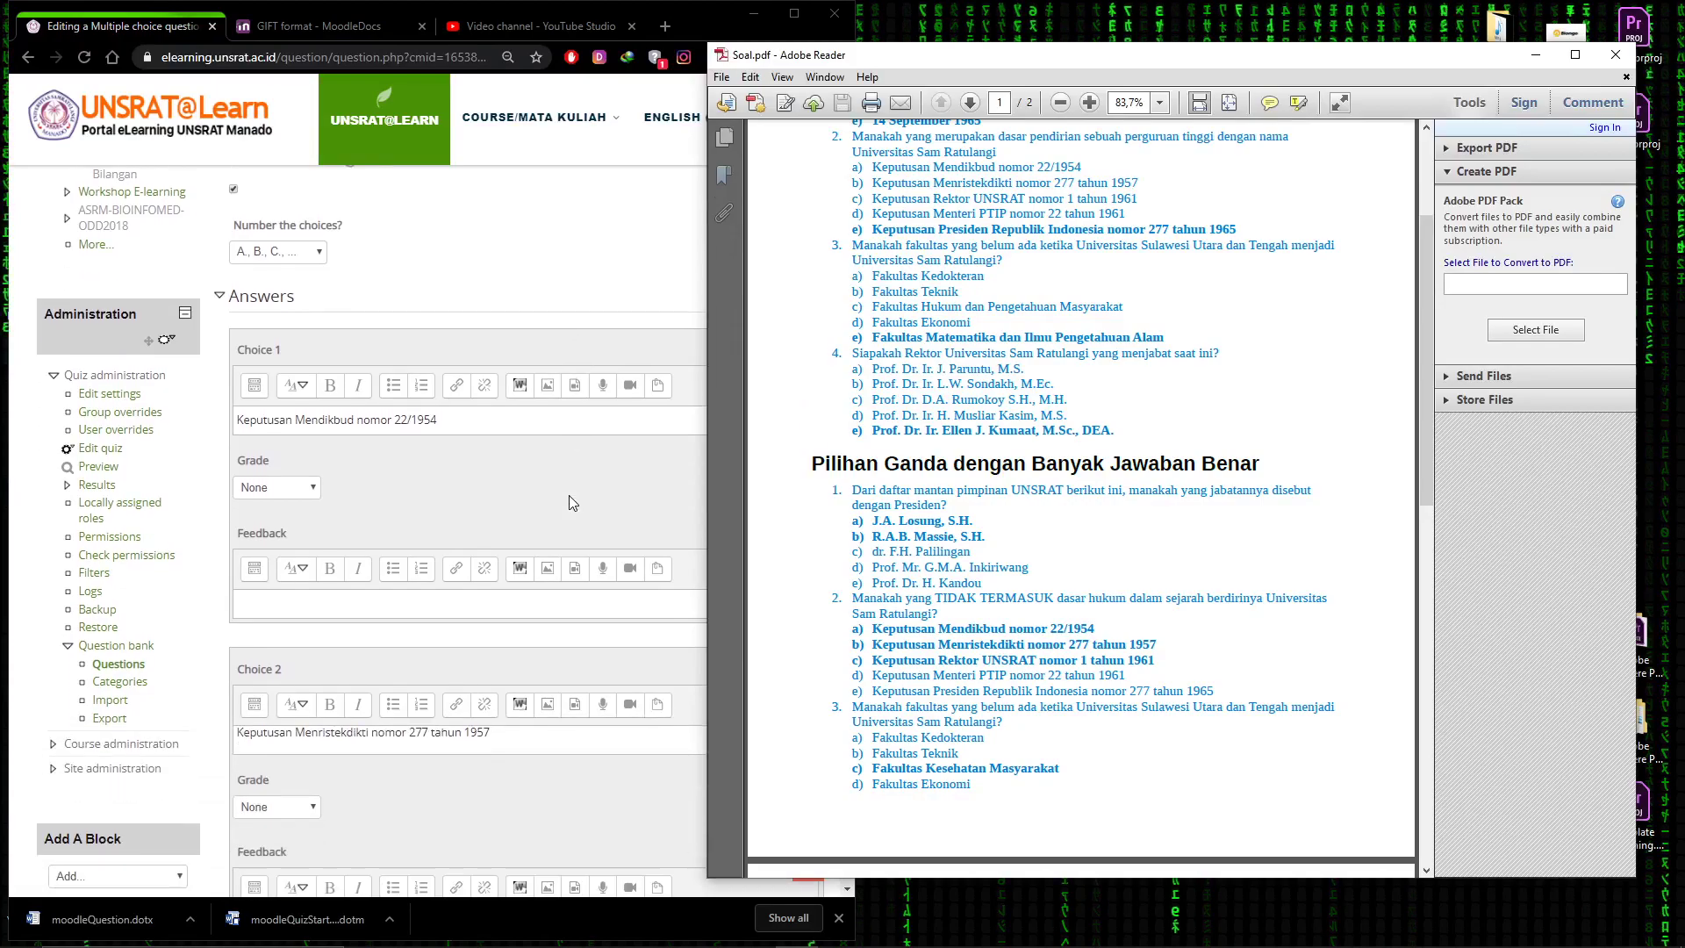
pyautogui.scroll(10, 570, 502)
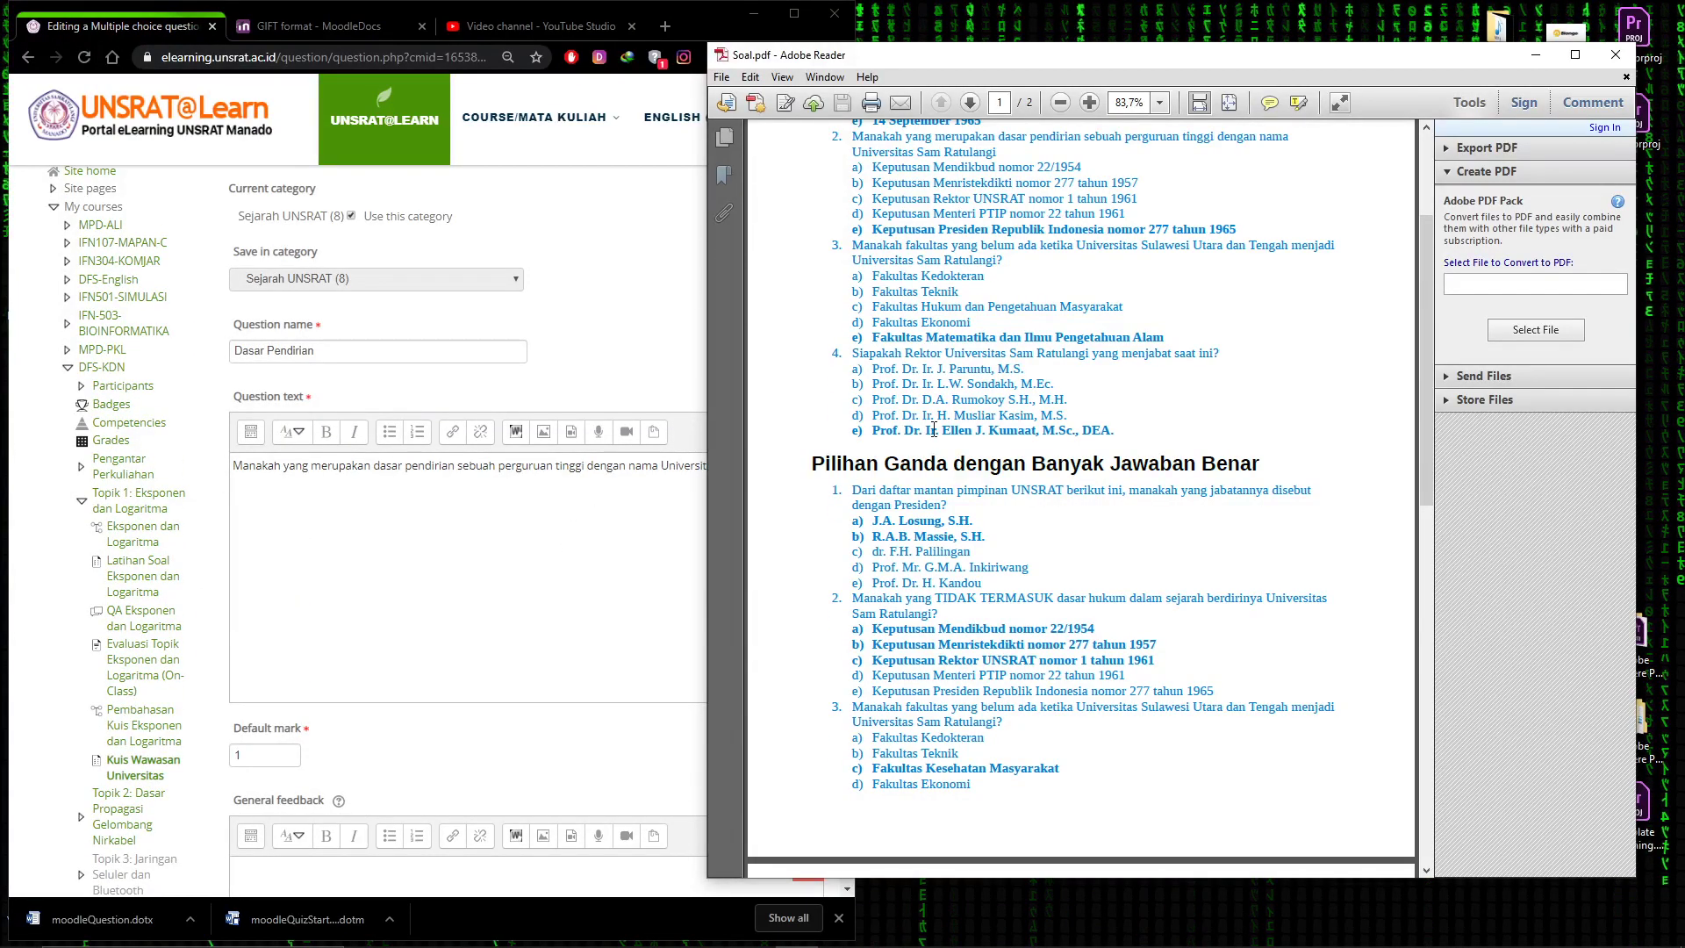
pyautogui.scroll(2, 934, 429)
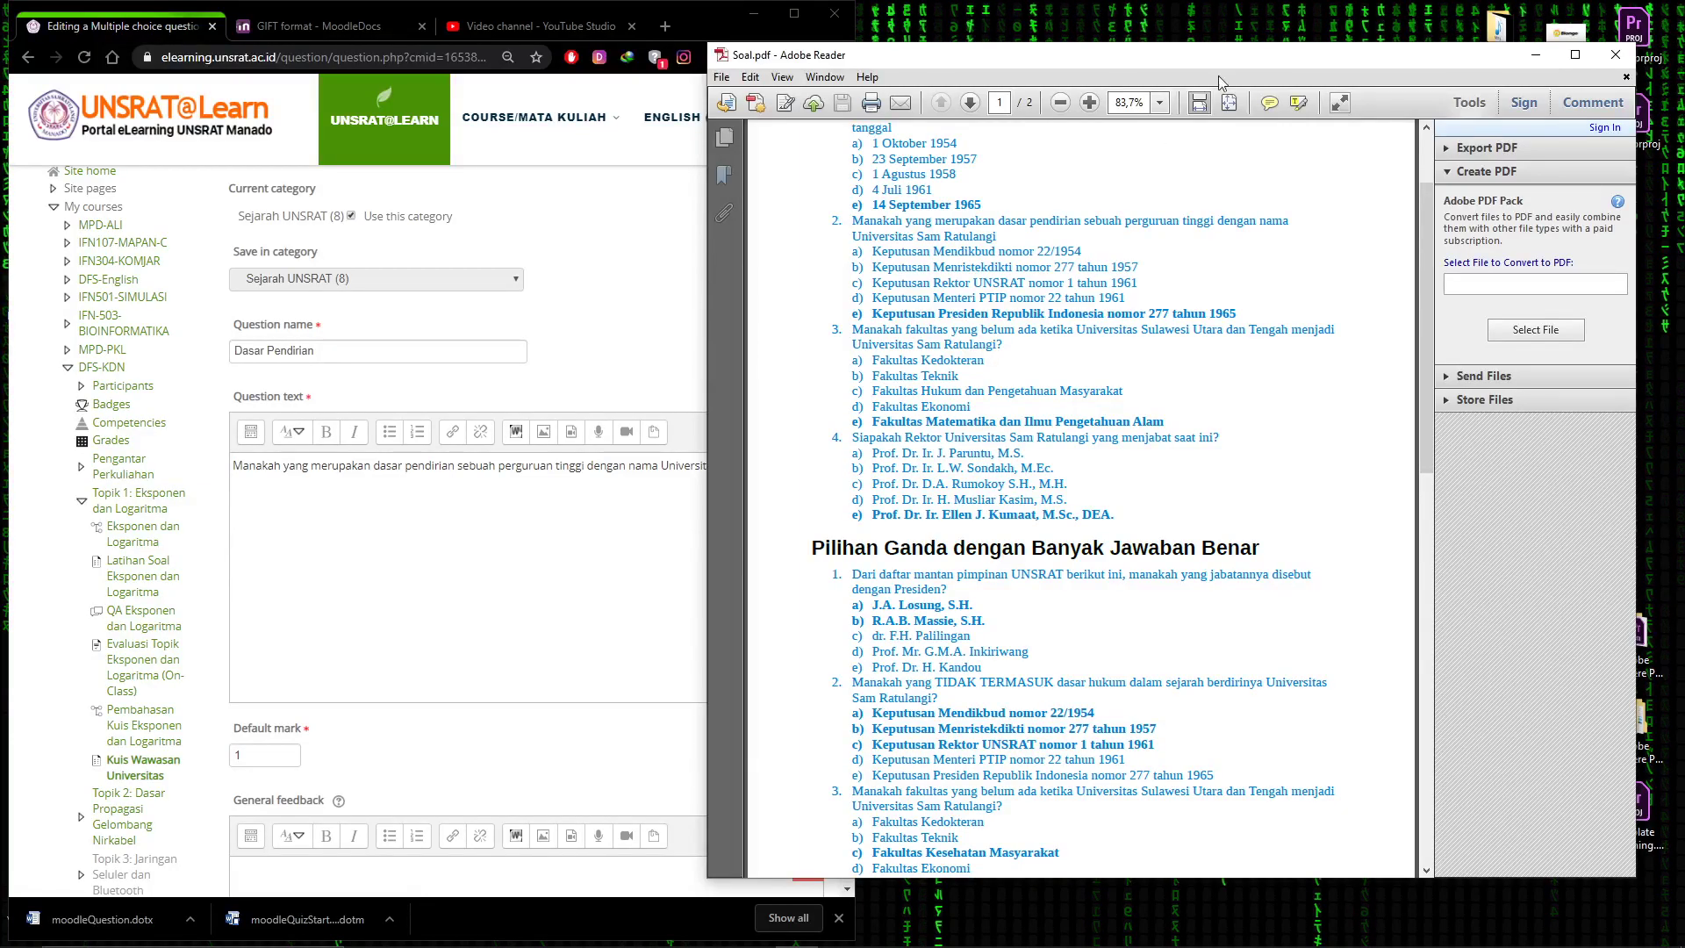
pyautogui.moveTo(1199, 60); pyautogui.dragTo(1333, 63)
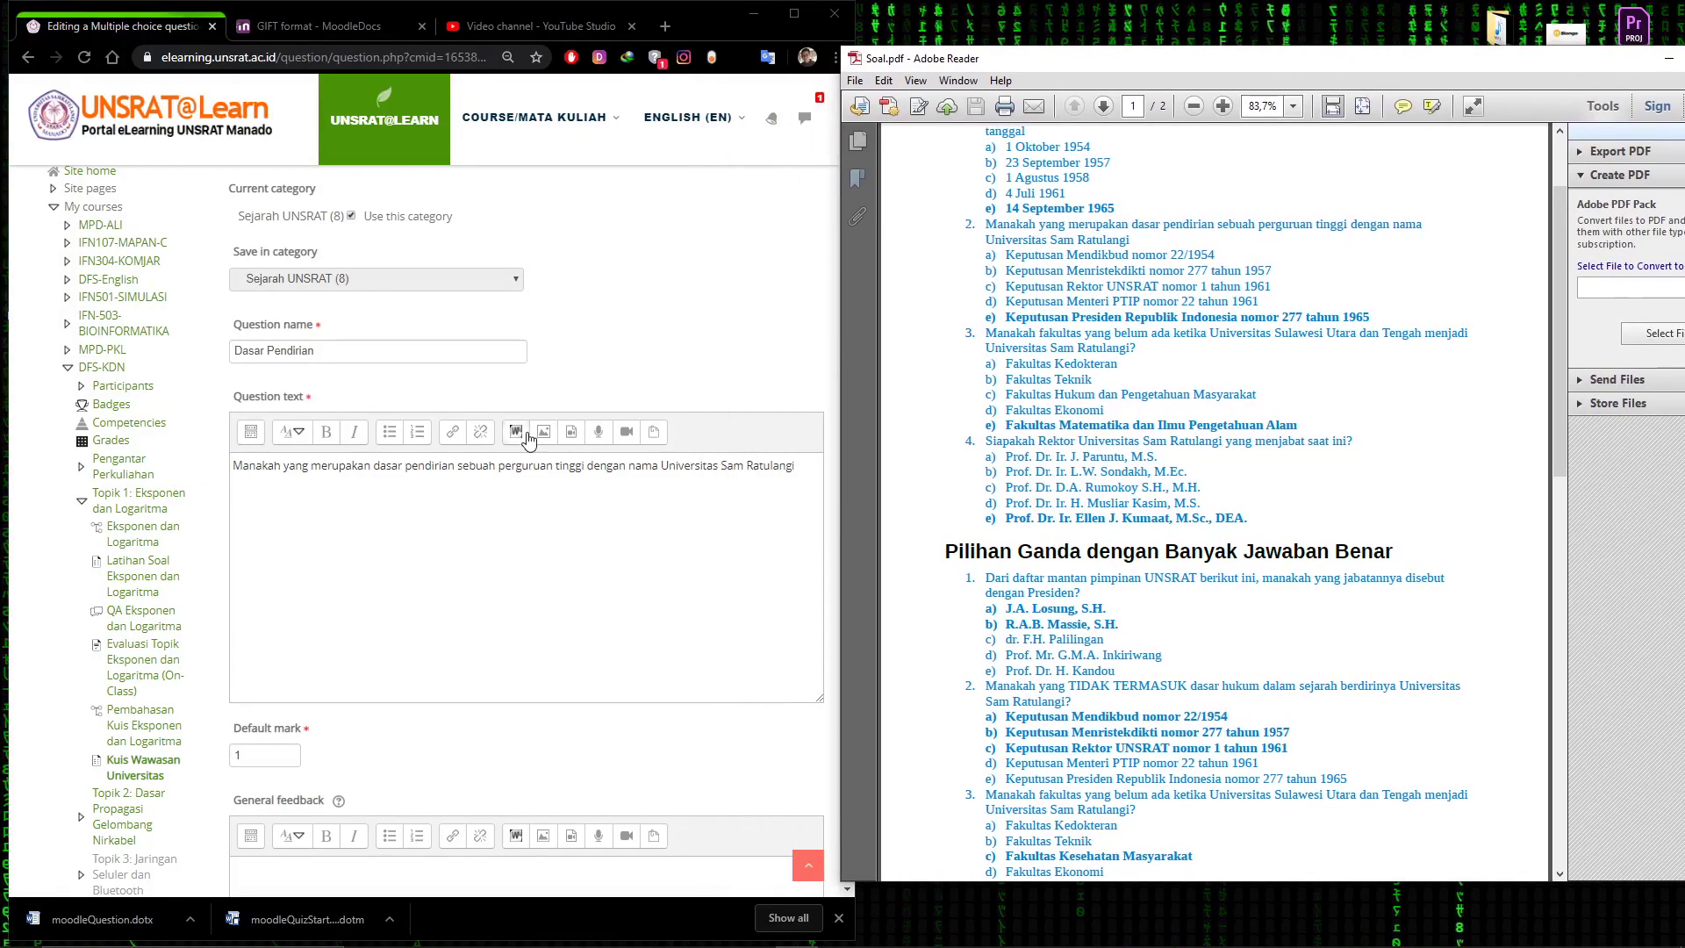
# Replace the text of Choice 3 with "Keputusan Rektor UNSRAT nomor 1 tahun 1961" copied from Soal.pdf
pyautogui.scroll(-5, 569, 541)
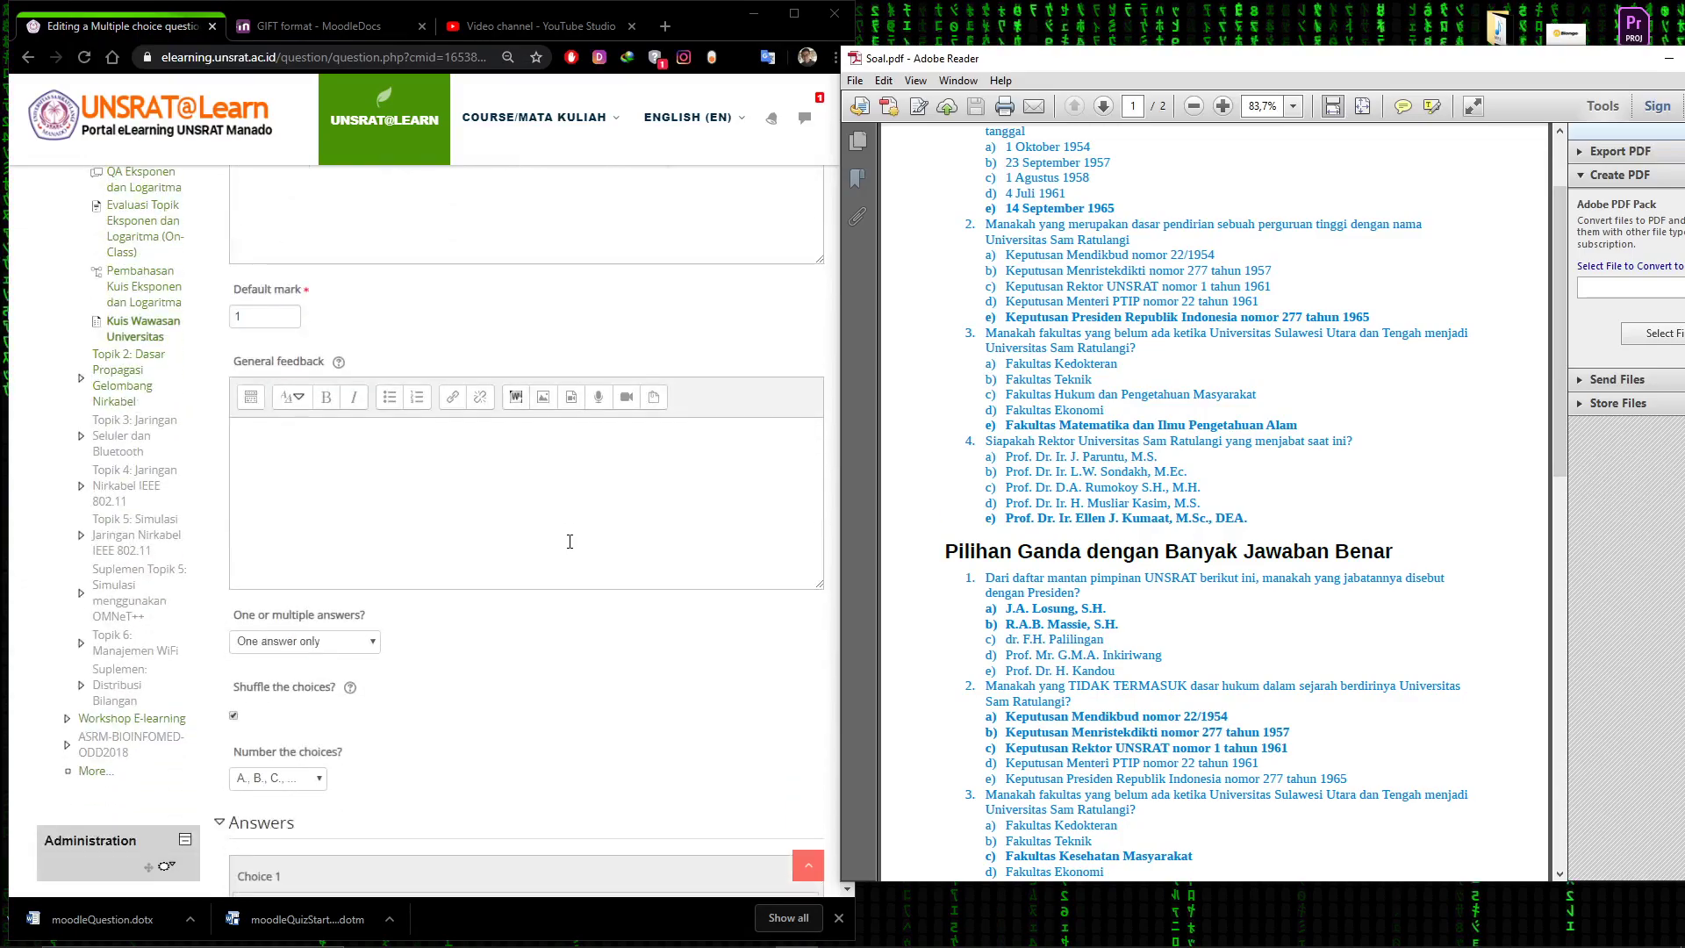
pyautogui.scroll(-7, 569, 542)
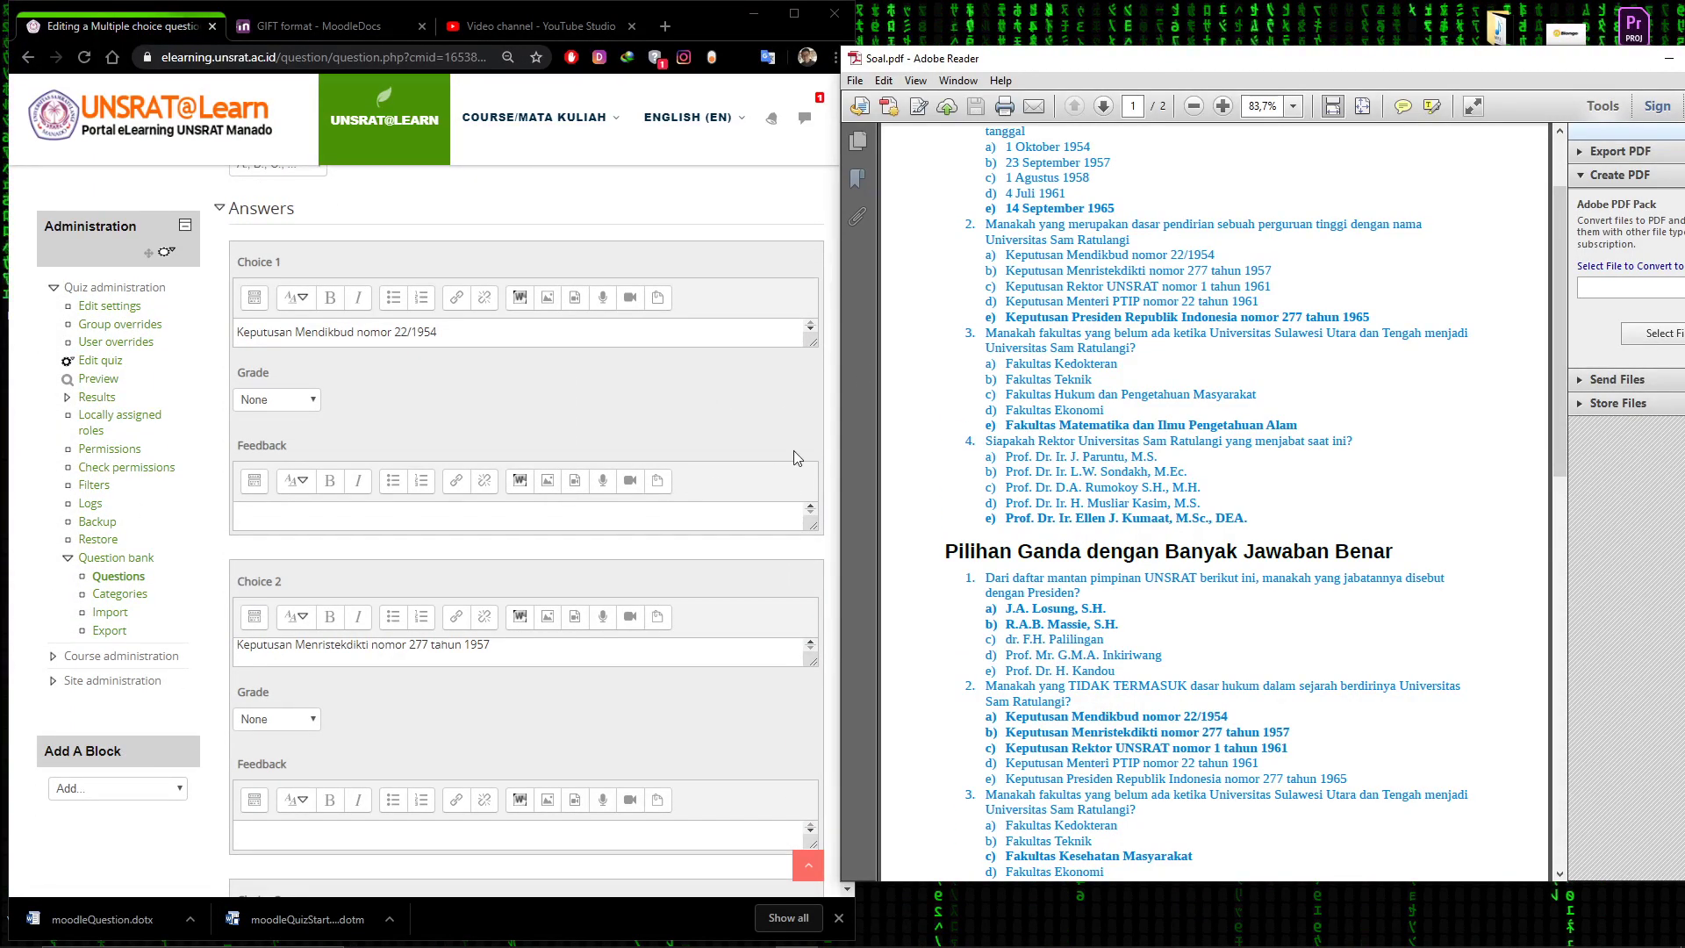
pyautogui.scroll(-1, 545, 598)
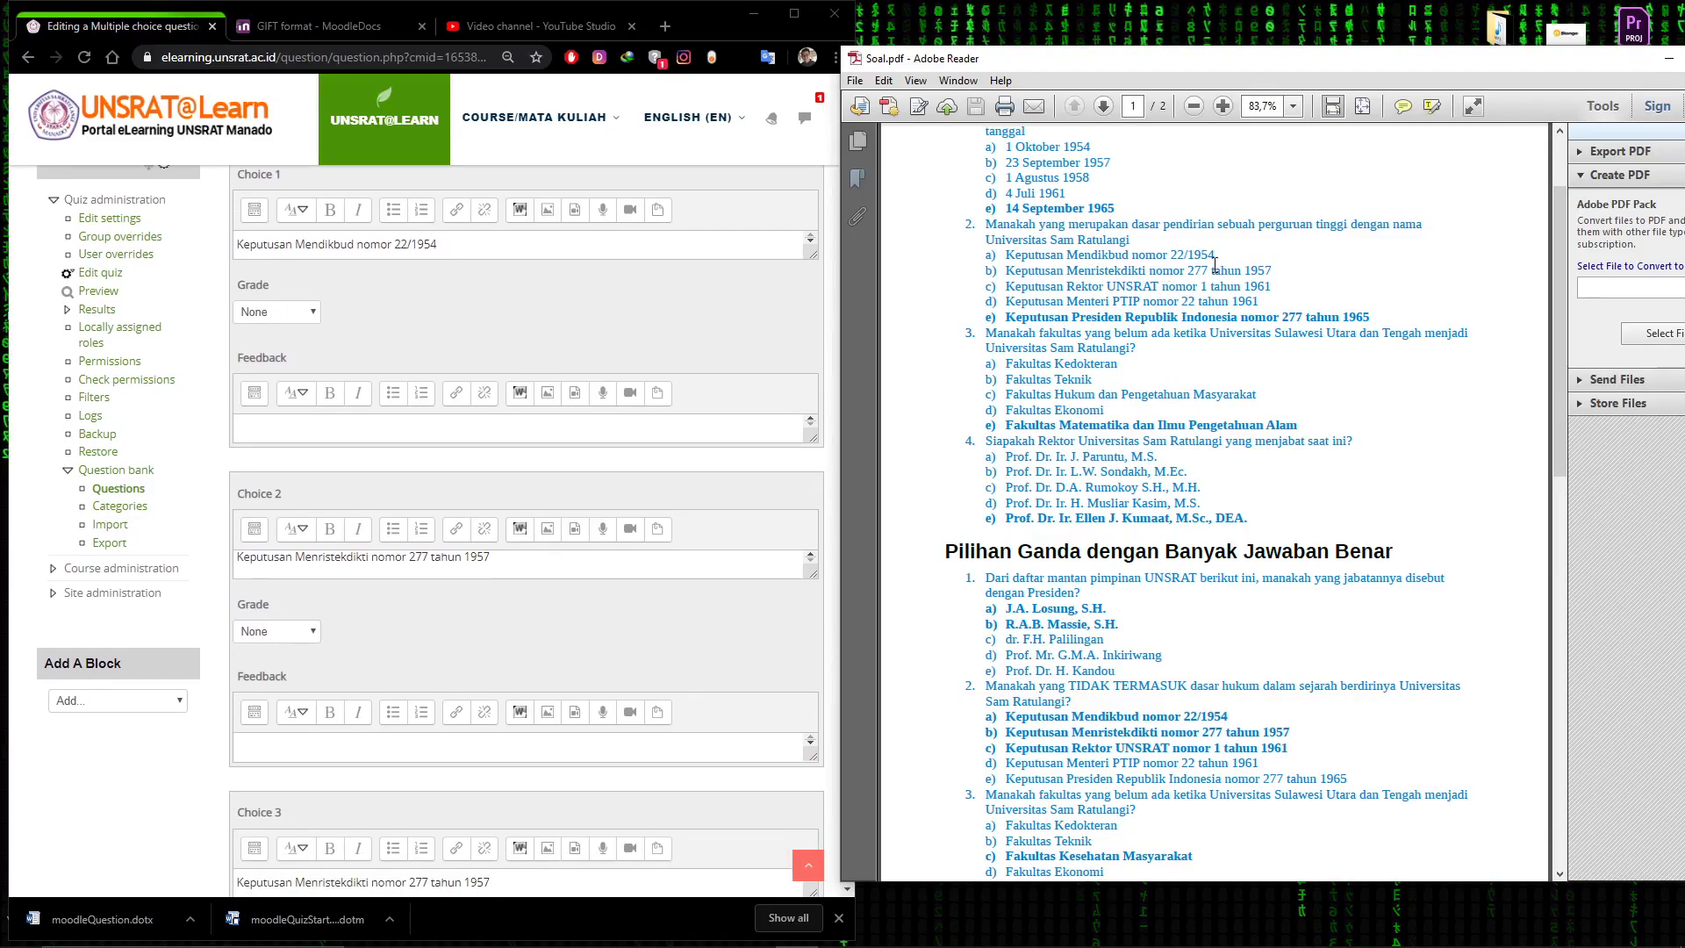
pyautogui.scroll(-4, 635, 585)
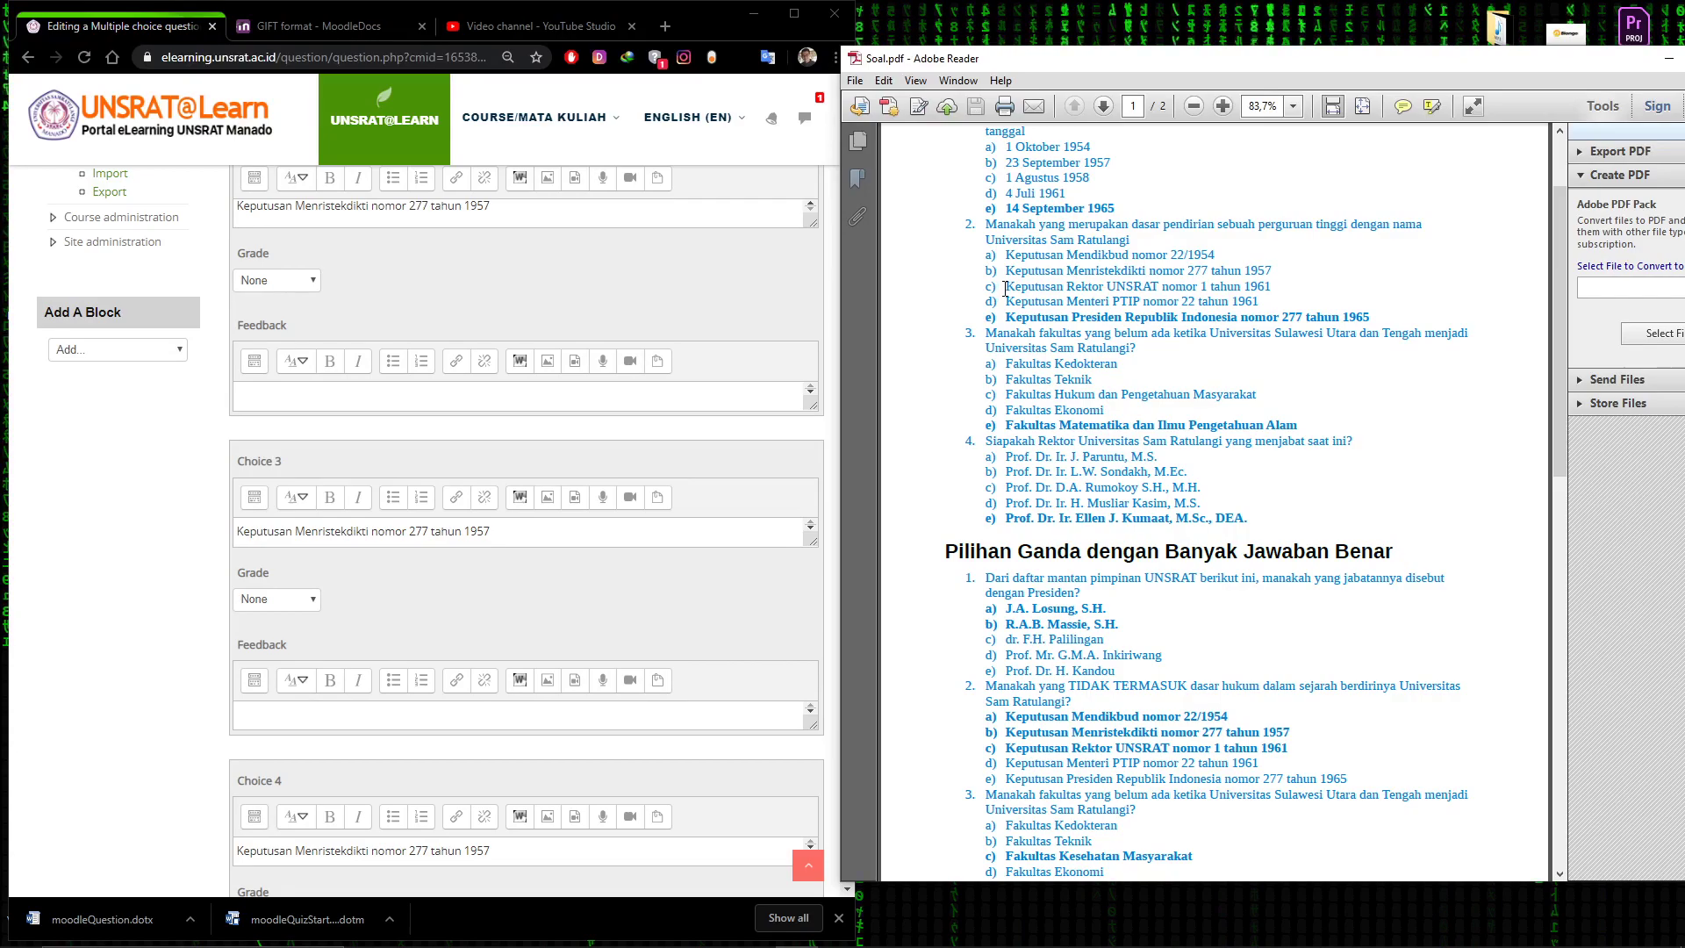
pyautogui.moveTo(1005, 287); pyautogui.dragTo(1272, 288)
pyautogui.hotkey('ctrl', 'c')
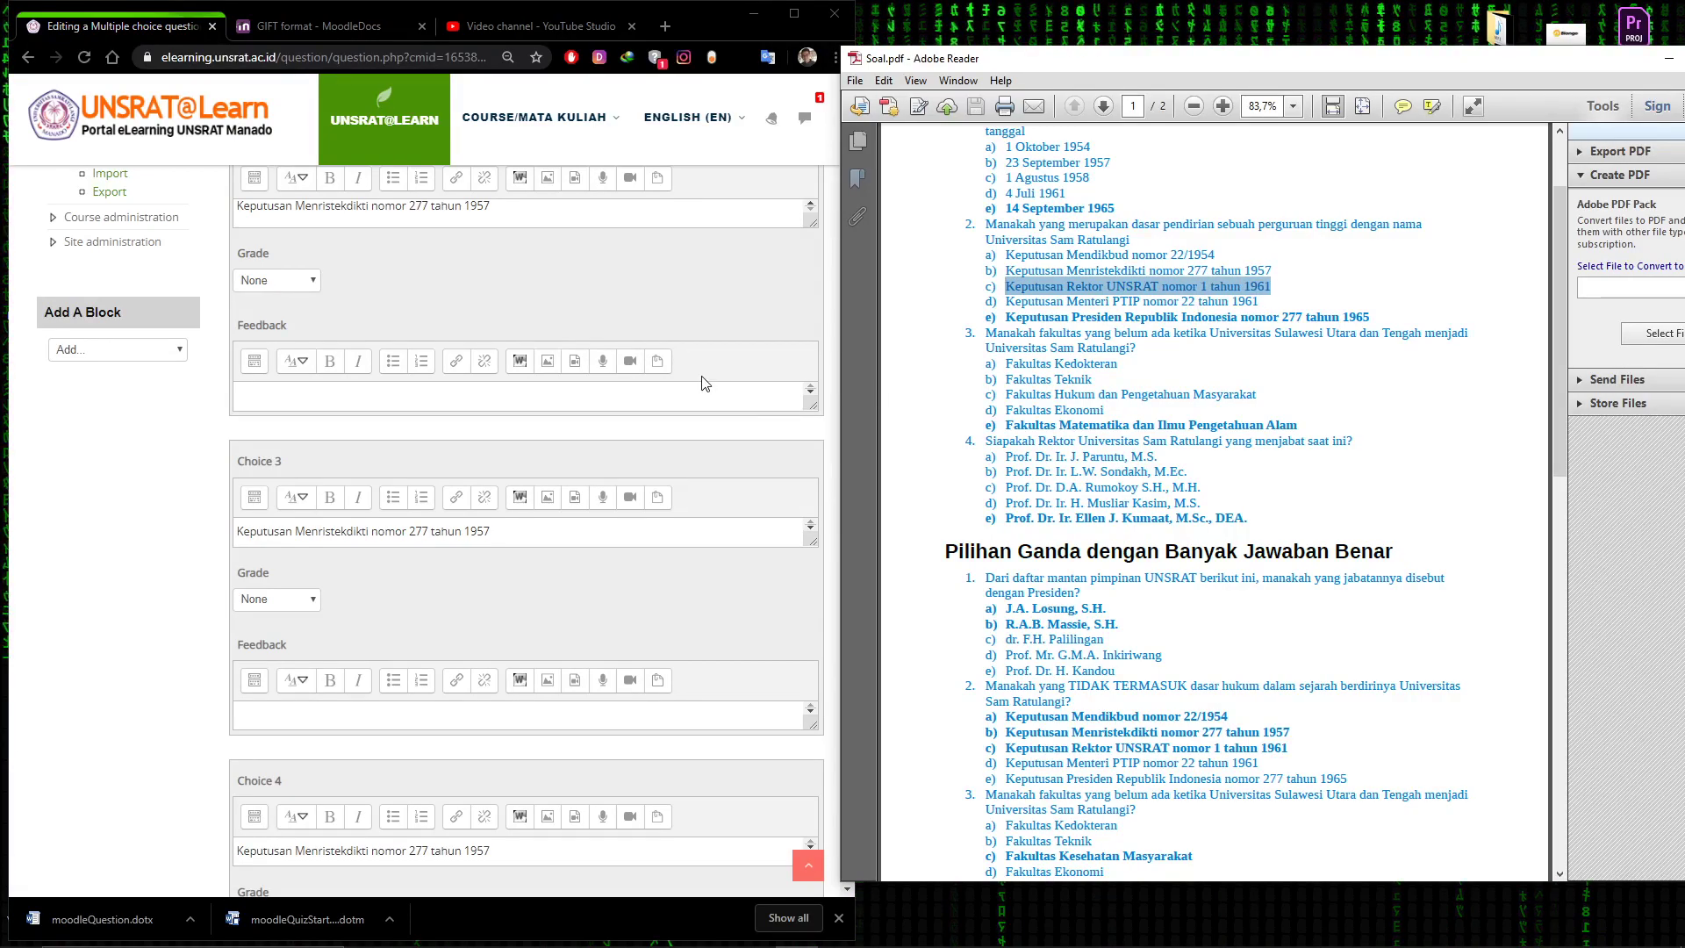
pyautogui.tripleClick(632, 531)
pyautogui.hotkey('ctrl', 'v')
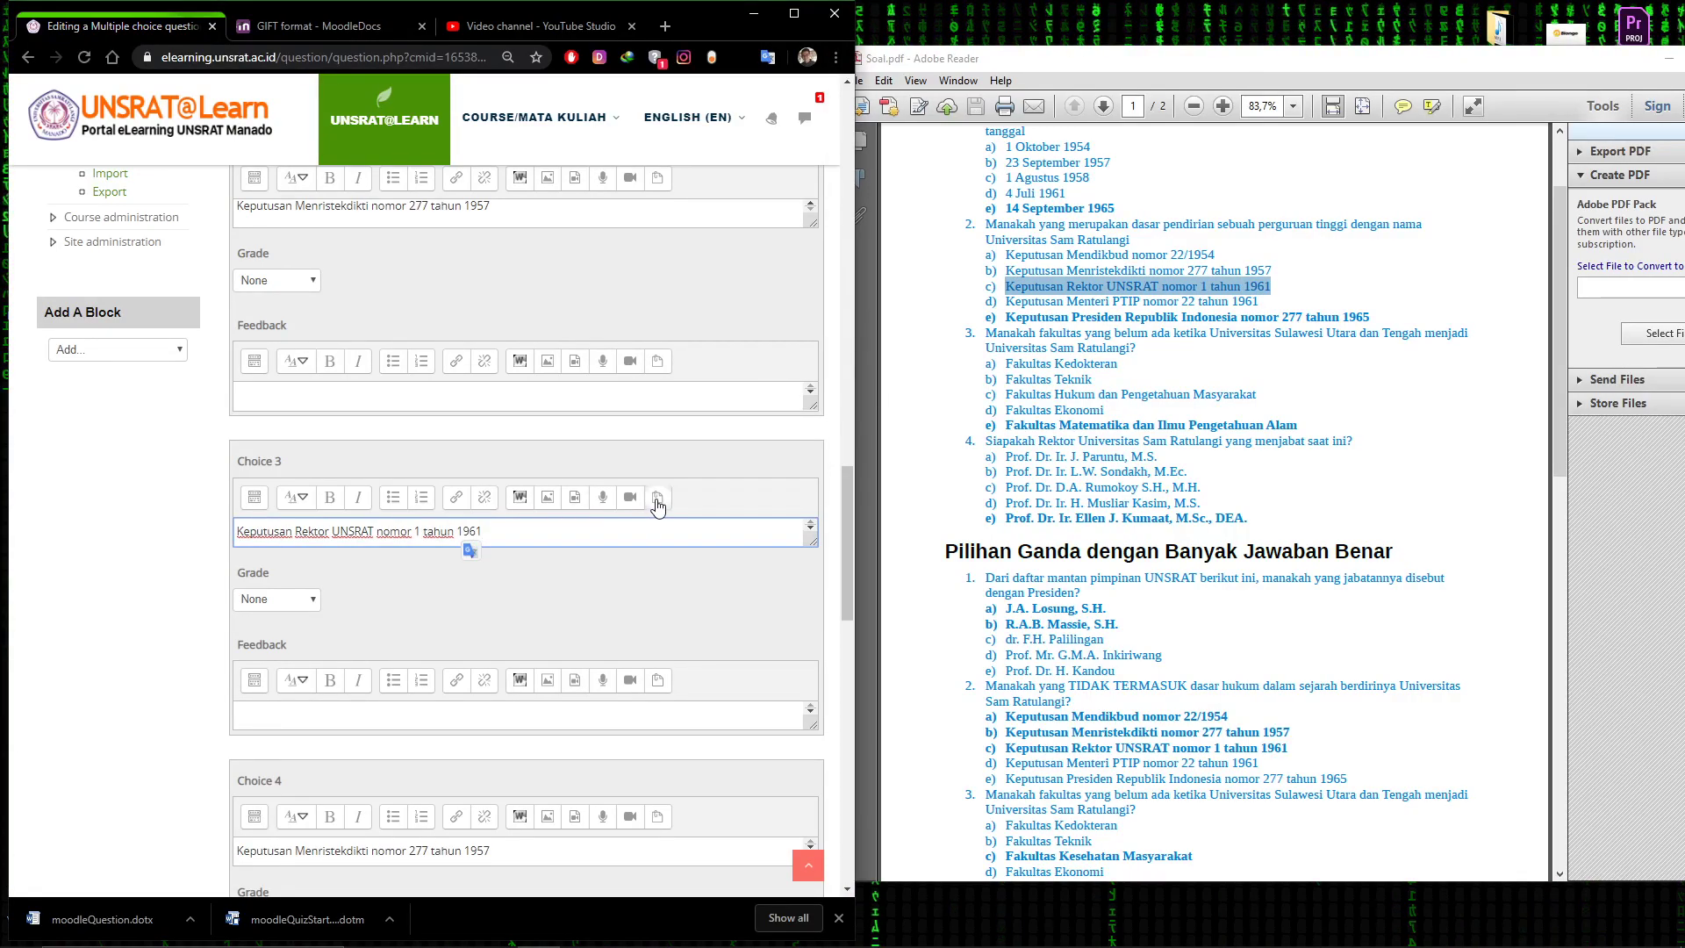
# Replace the text of Choice 4 with "Keputusan Menteri PTIP nomor 22 tahun 1961" copied from Soal.pdf
pyautogui.scroll(-3, 658, 507)
pyautogui.moveTo(1006, 303); pyautogui.dragTo(1295, 299)
pyautogui.tripleClick(1261, 304)
pyautogui.hotkey('ctrl', 'c')
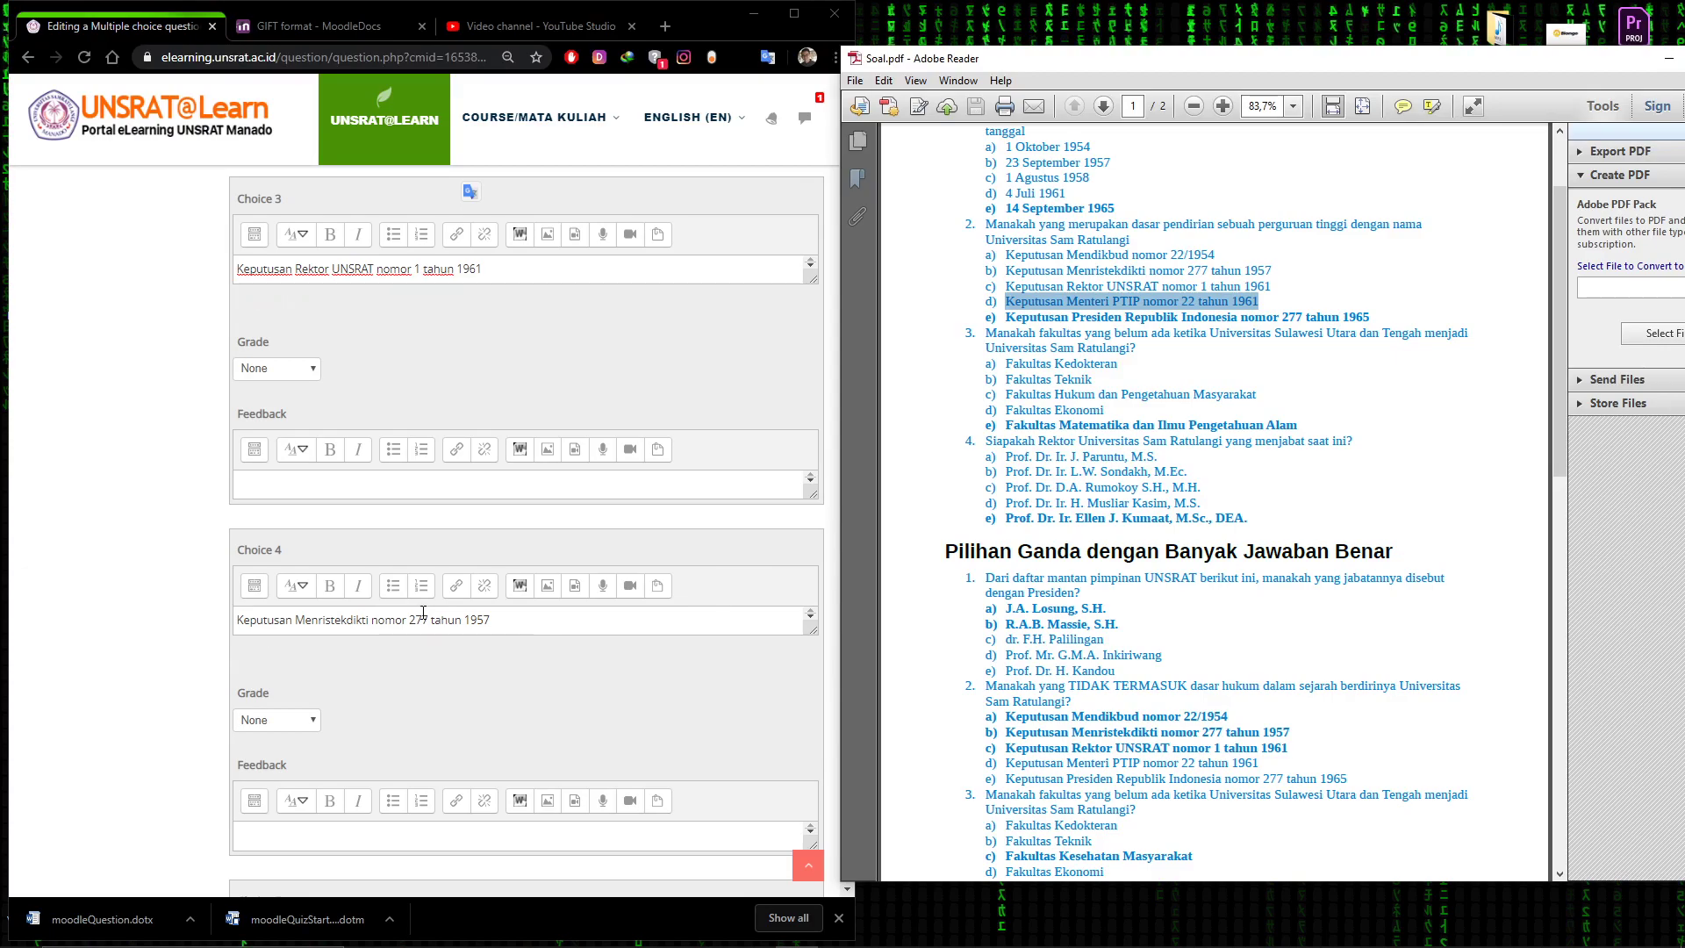
pyautogui.tripleClick(421, 588)
pyautogui.hotkey('ctrl', 'v')
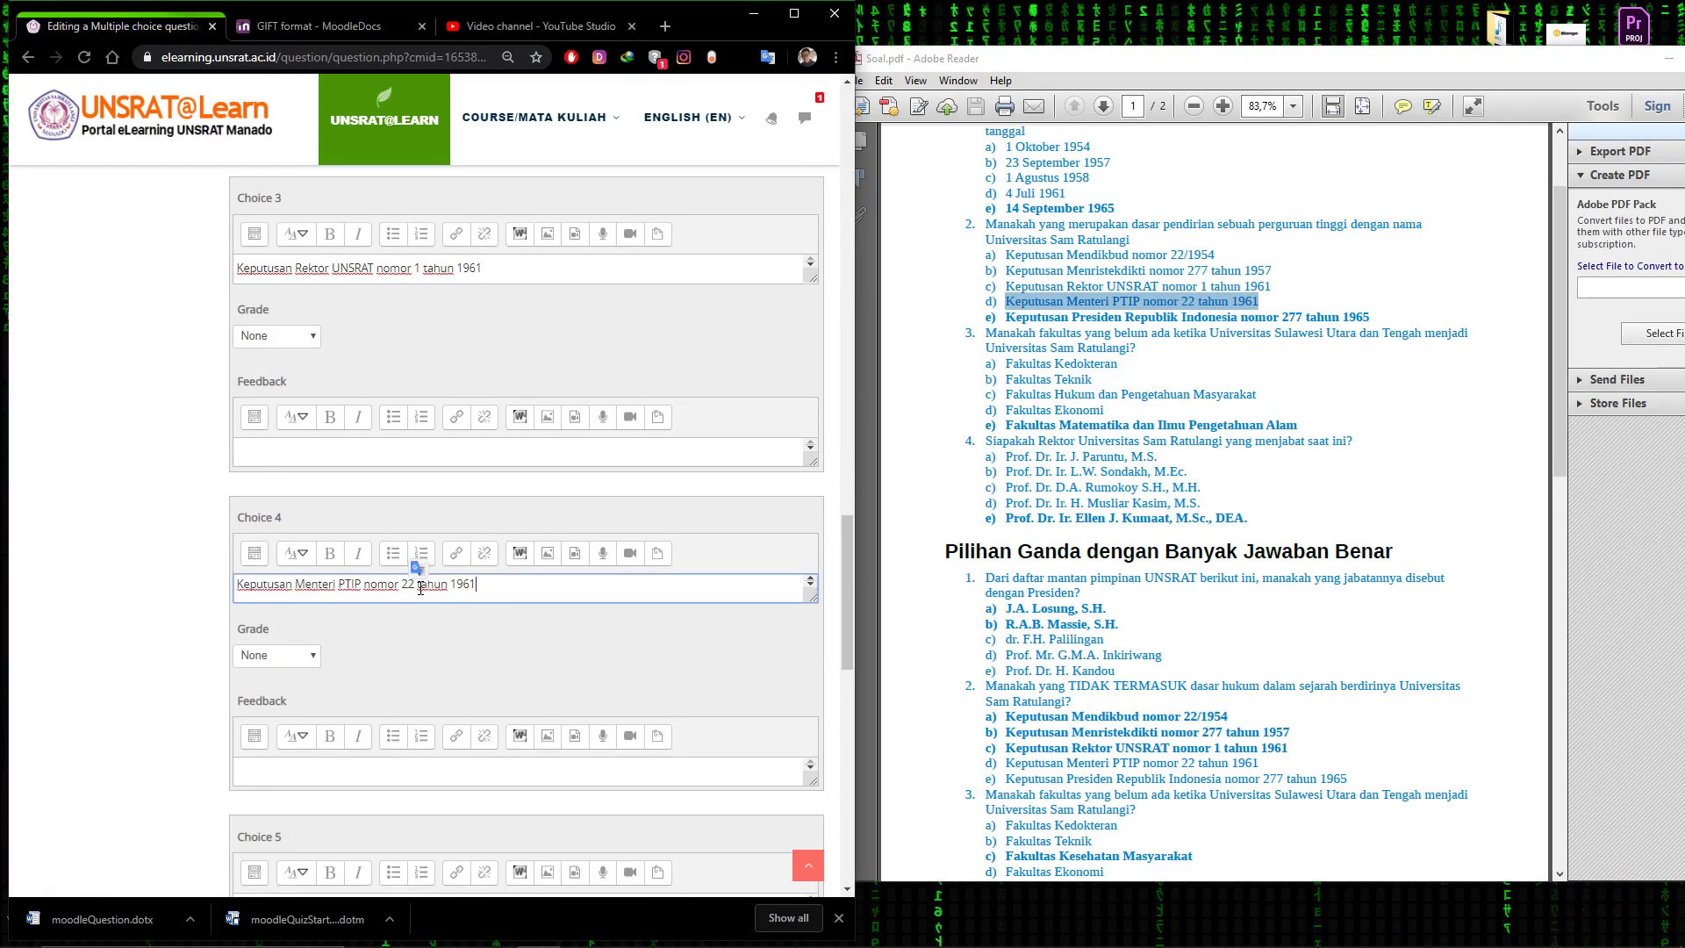
# Replace the text of Choice 5 with "Keputusan Presiden Republik Indonesia nomor 277 tahun 1965" from Soal.pdf and save the question
pyautogui.scroll(-3, 429, 628)
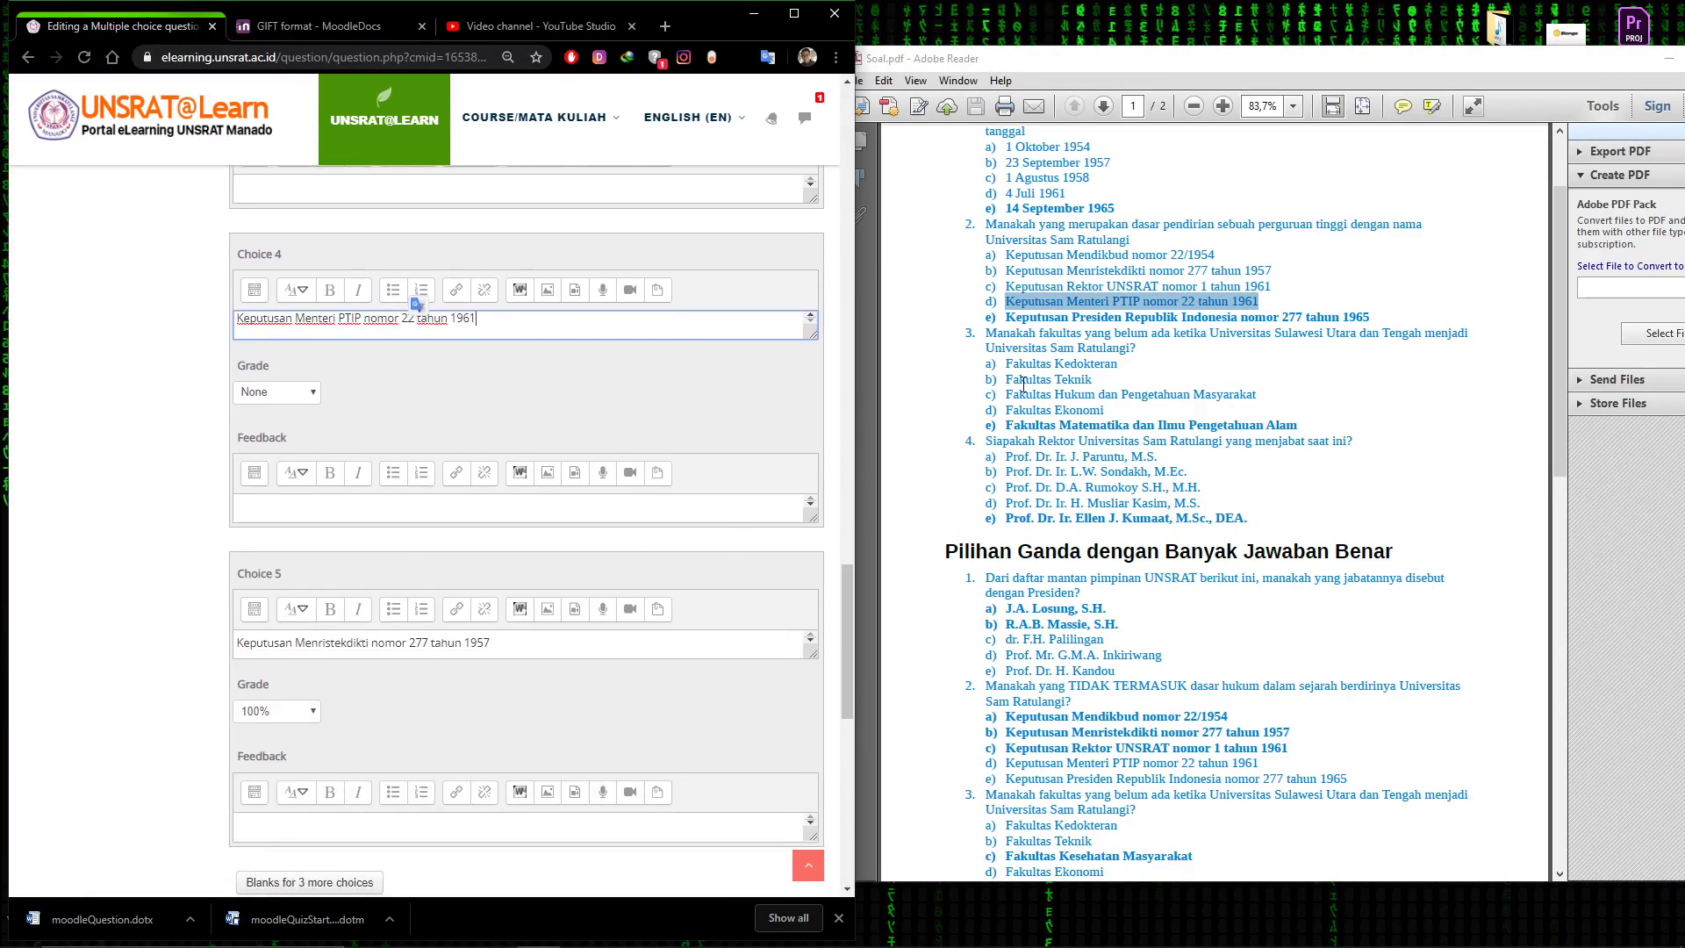
pyautogui.moveTo(1009, 320); pyautogui.dragTo(1378, 309)
pyautogui.hotkey('ctrl', 'c')
pyautogui.tripleClick(361, 644)
pyautogui.hotkey('ctrl', 'v')
pyautogui.scroll(-3, 361, 697)
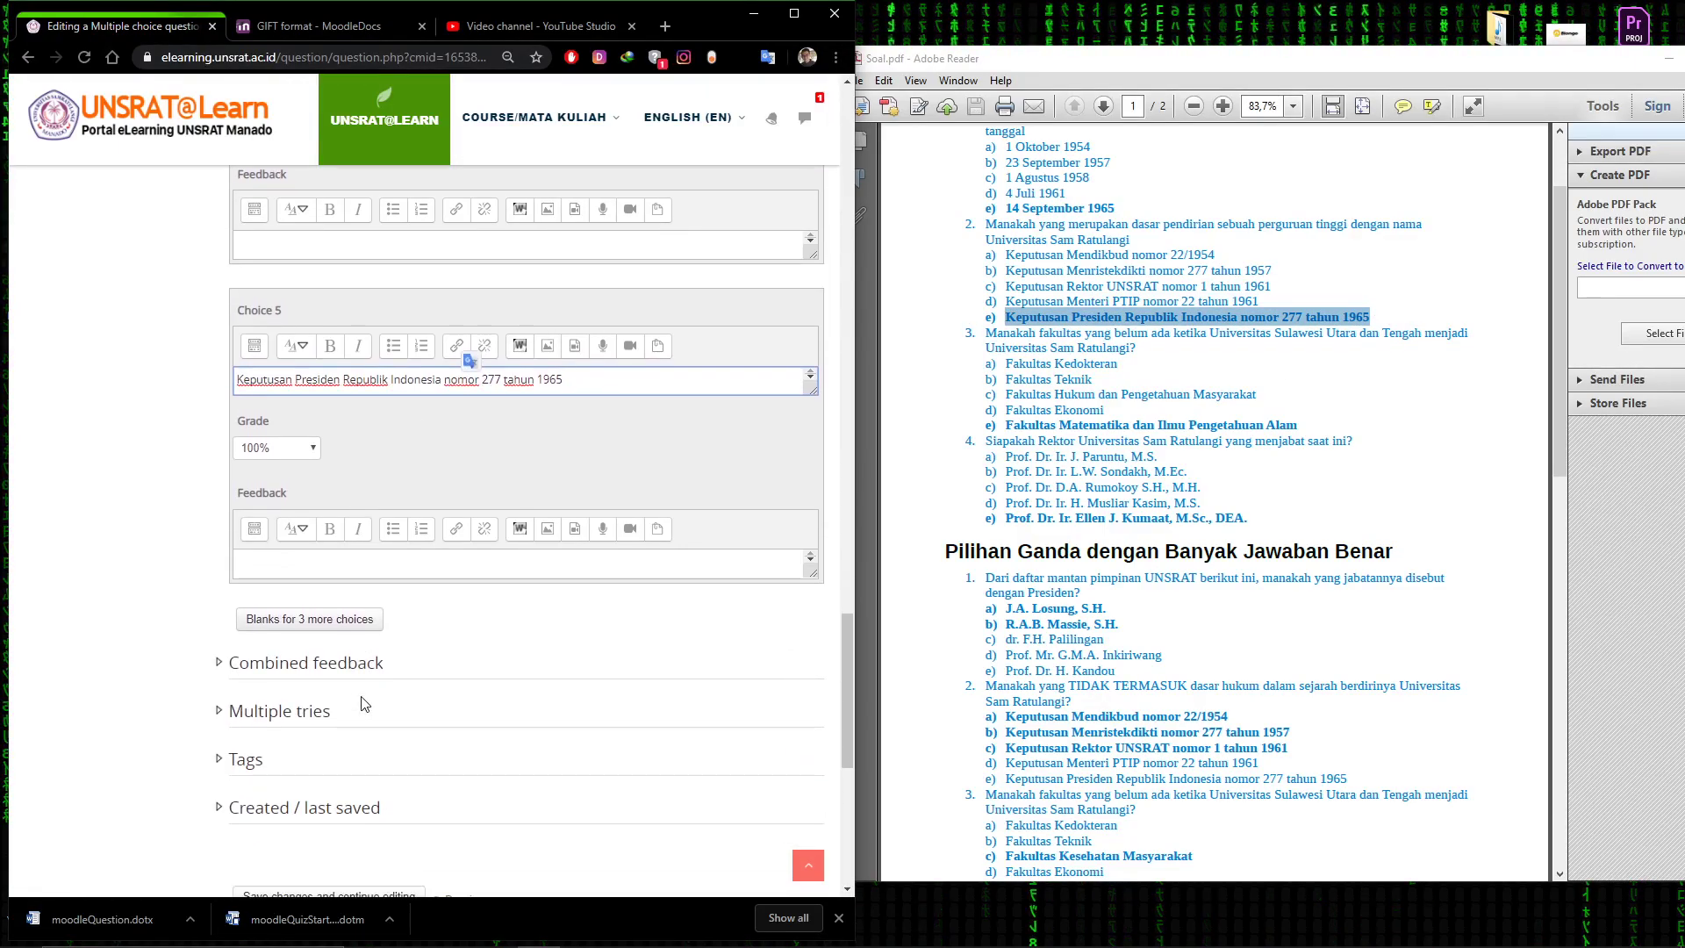
pyautogui.scroll(-1, 361, 732)
pyautogui.click(279, 888)
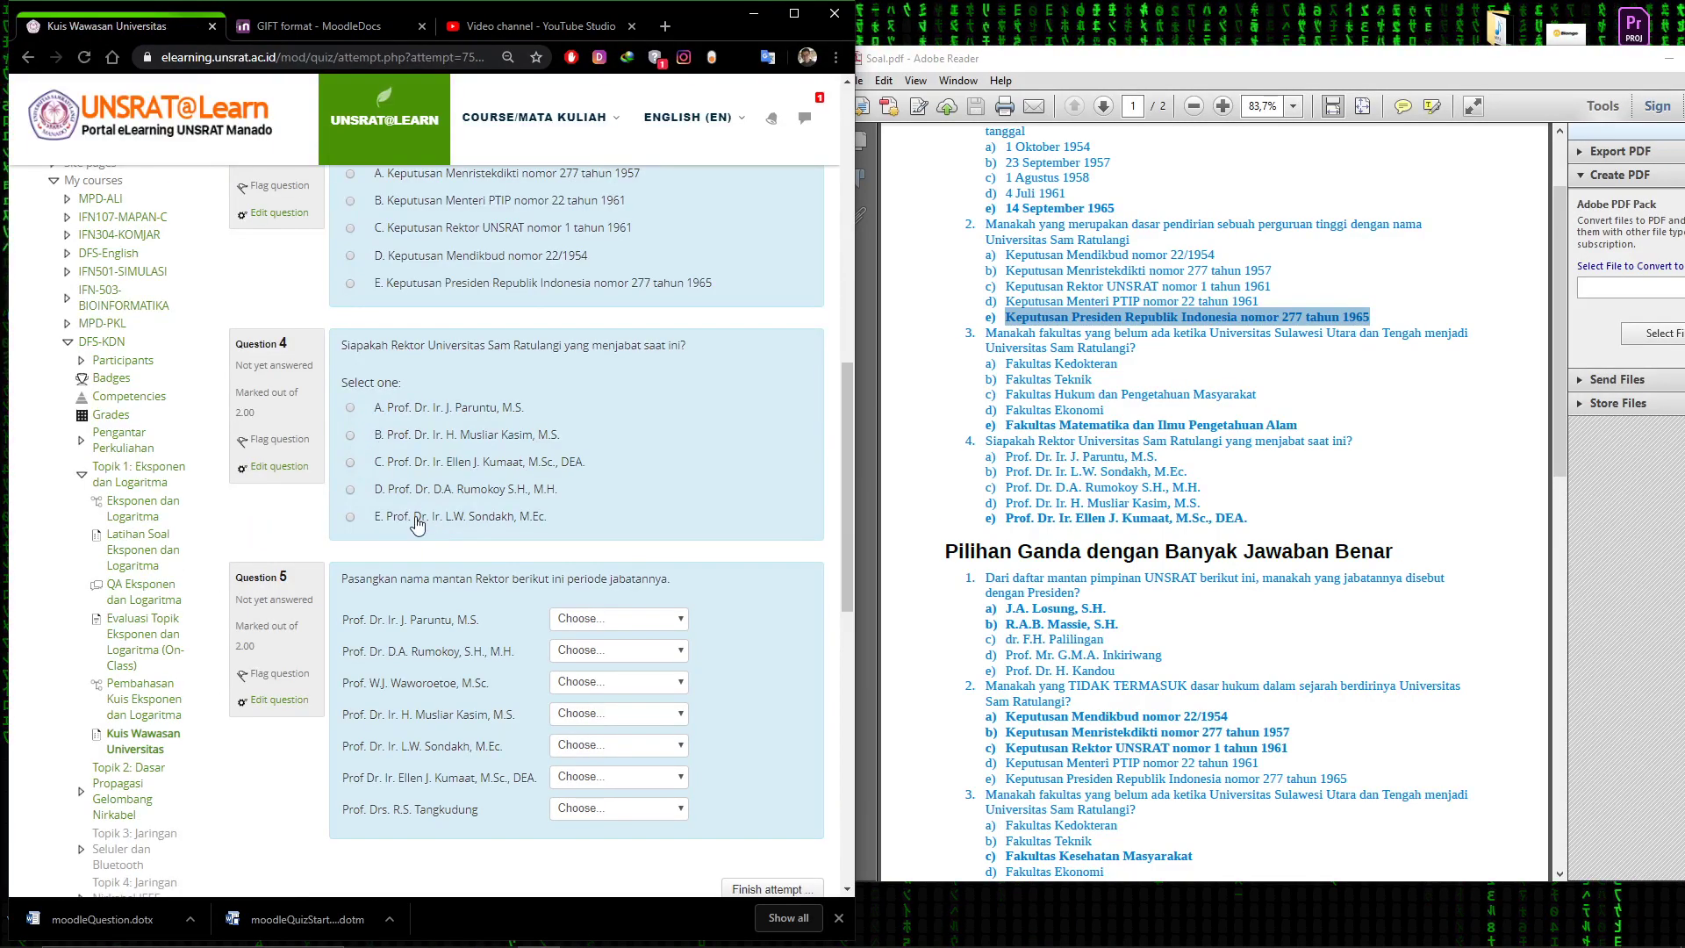
# Answer question 3 with option E, "Keputusan Presiden Republik Indonesia nomor 277 tahun 1965", and question 4 with option C
pyautogui.scroll(2, 417, 524)
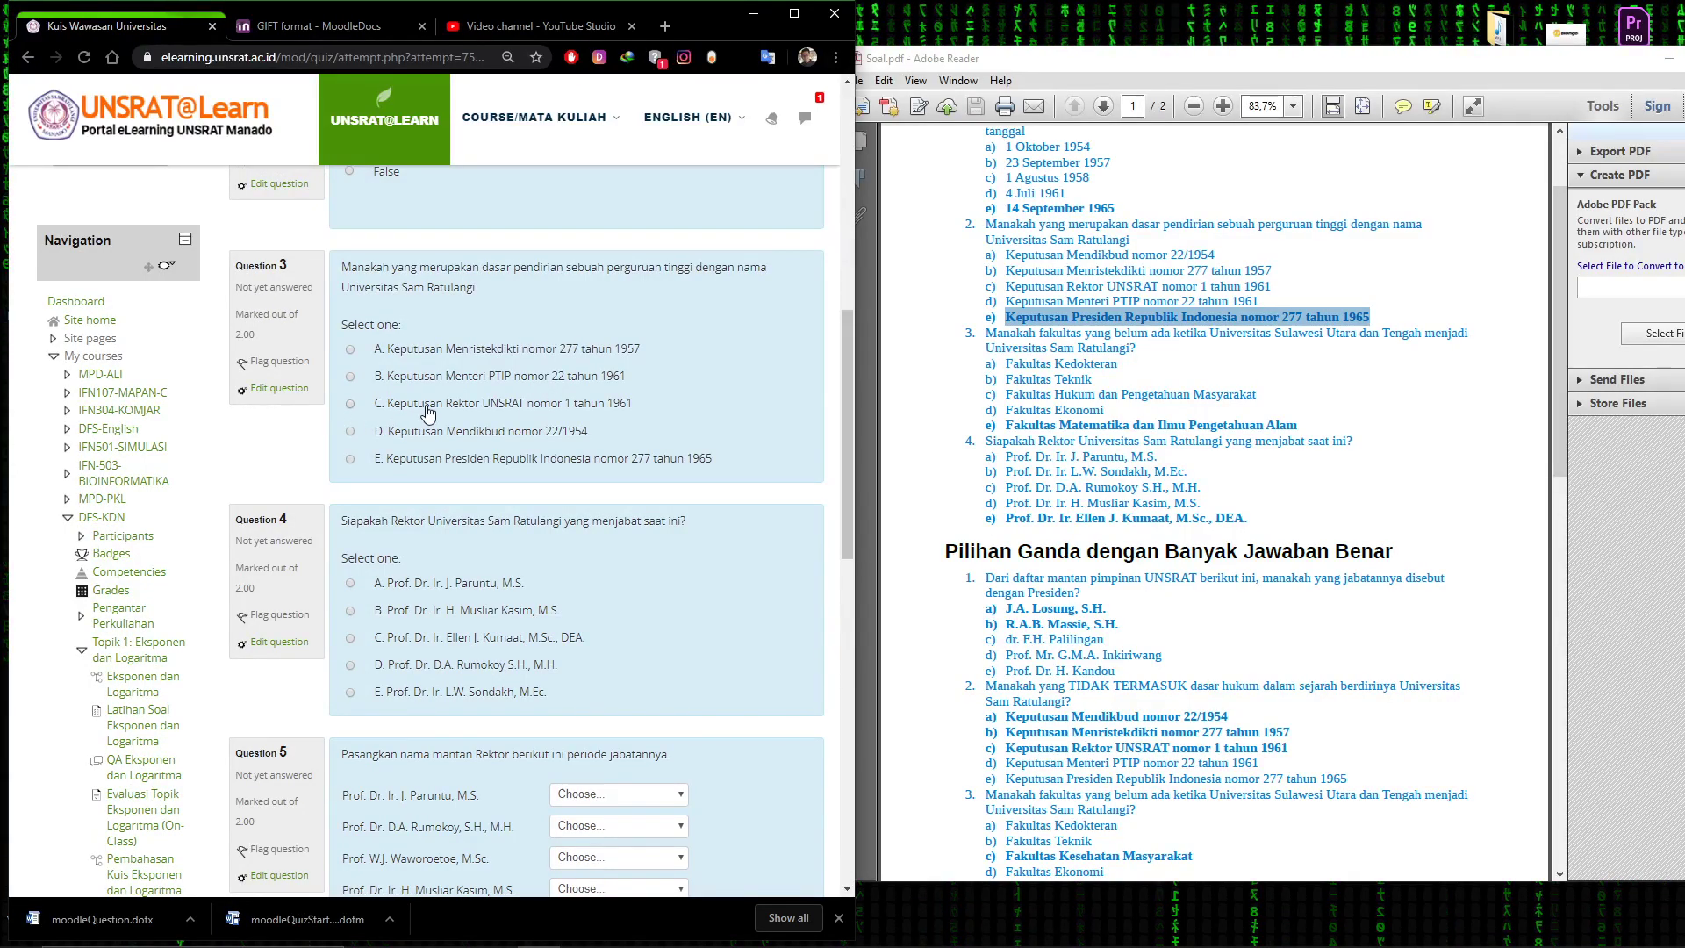
pyautogui.click(394, 464)
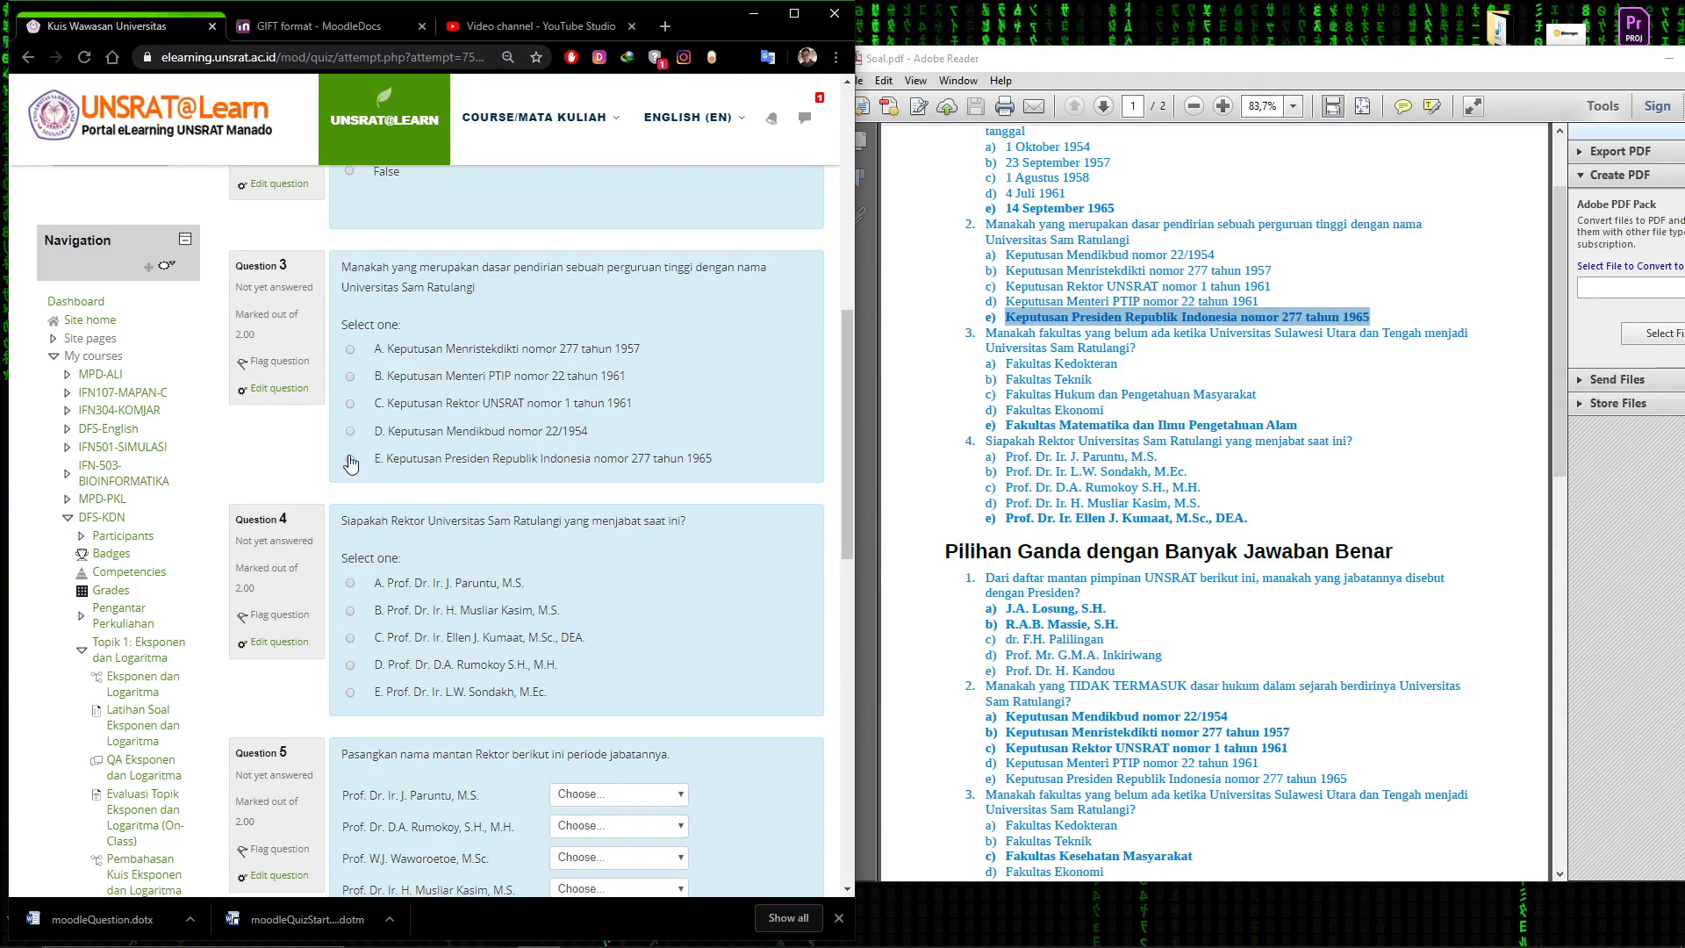
pyautogui.scroll(-2, 492, 522)
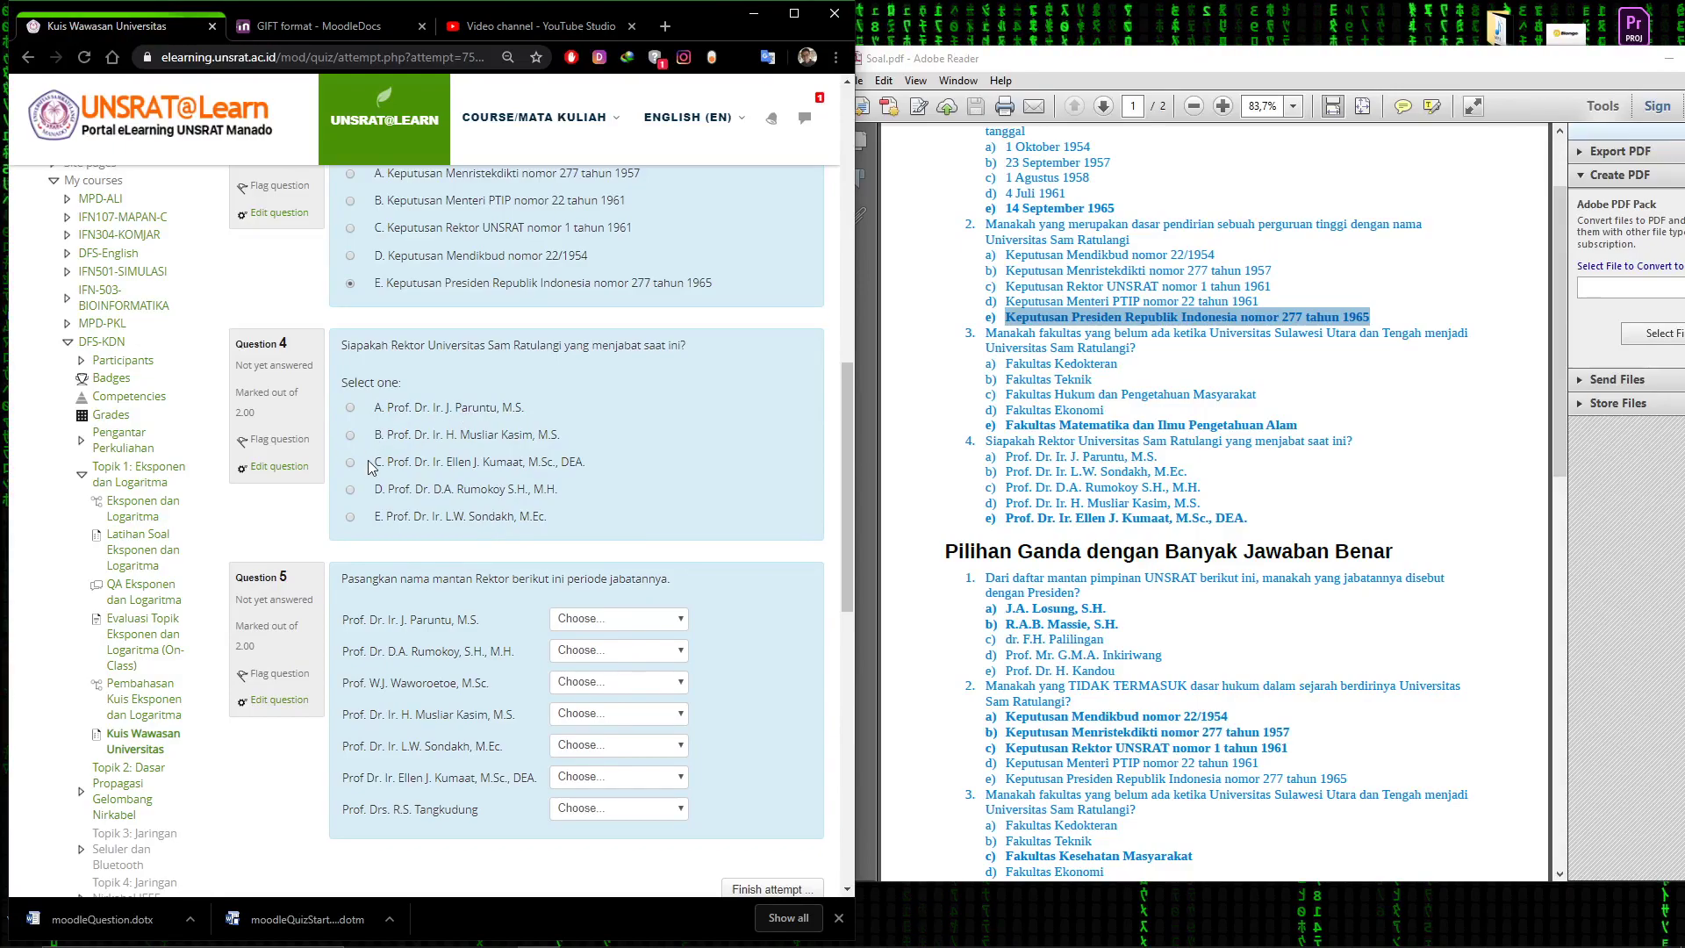
# In question 5, match the rector chosen in question 4 with "Juli 2014 – sekarang" and leave the other pairs unselected
pyautogui.scroll(-3, 377, 456)
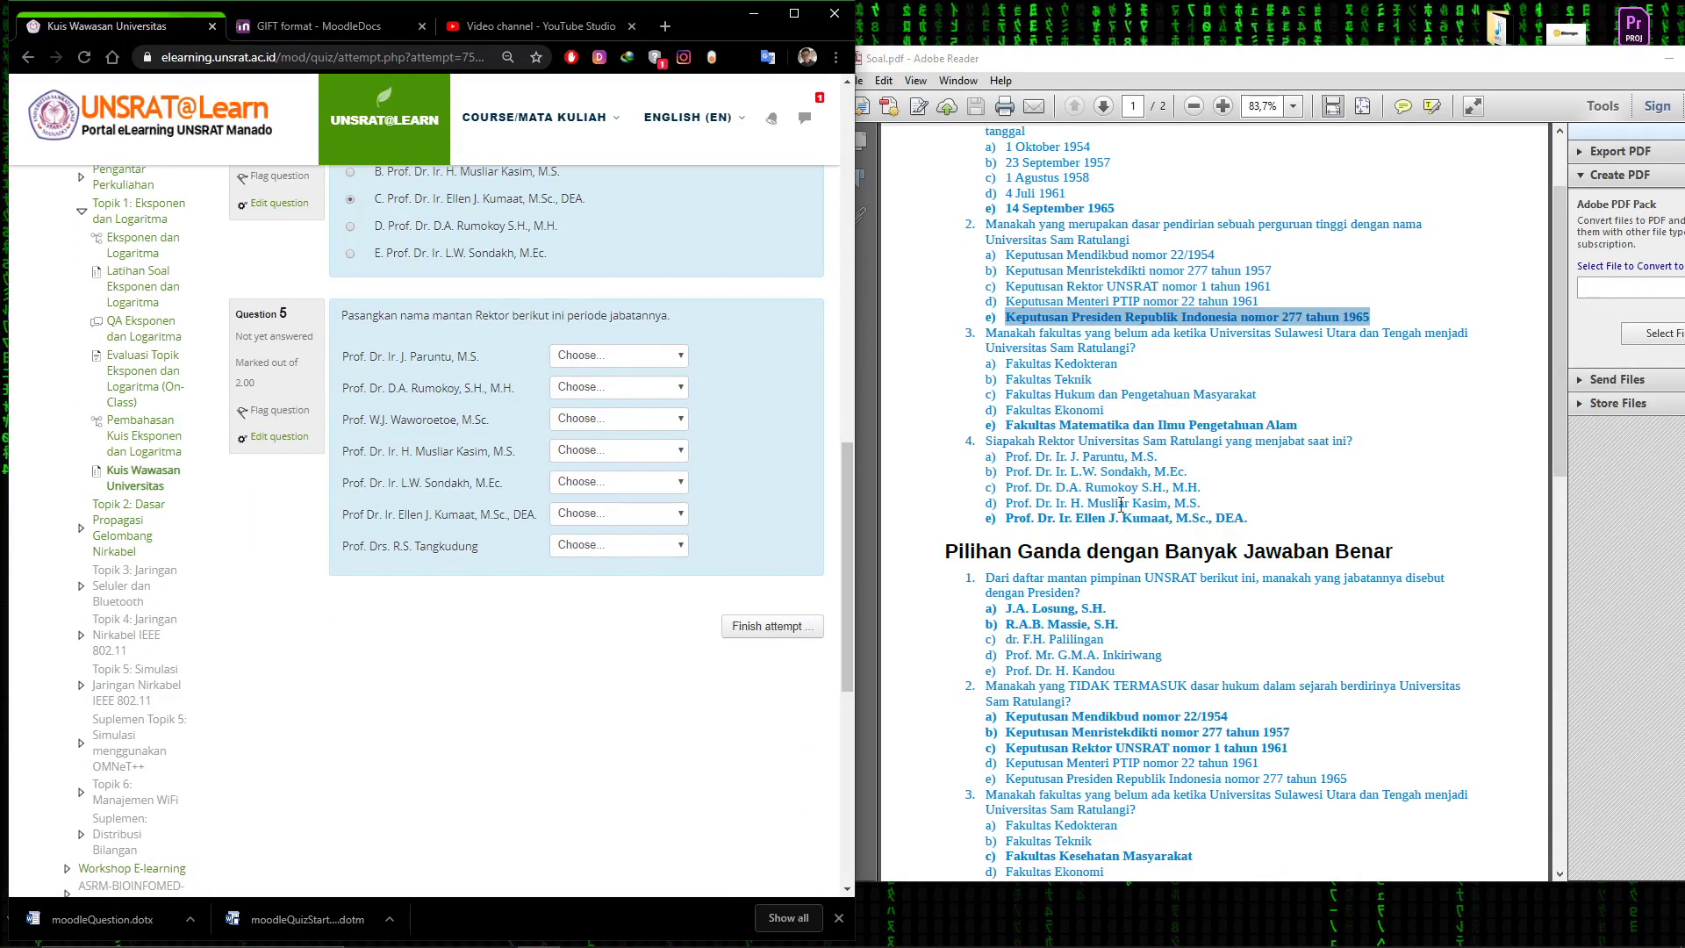
pyautogui.click(655, 523)
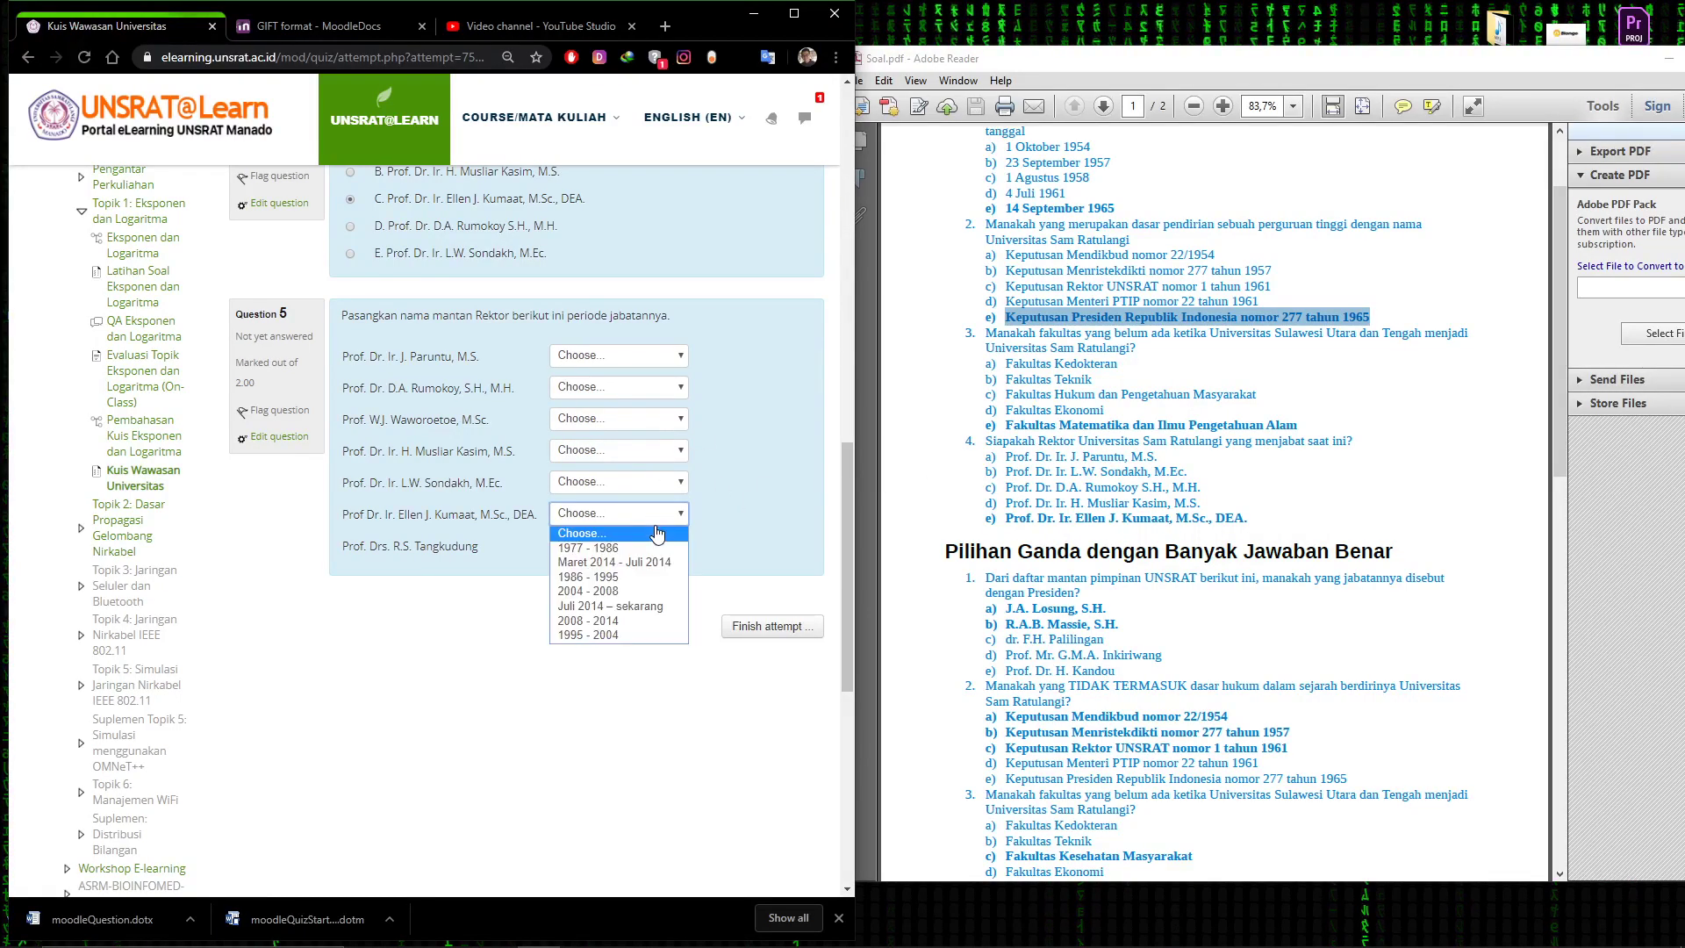
pyautogui.click(619, 605)
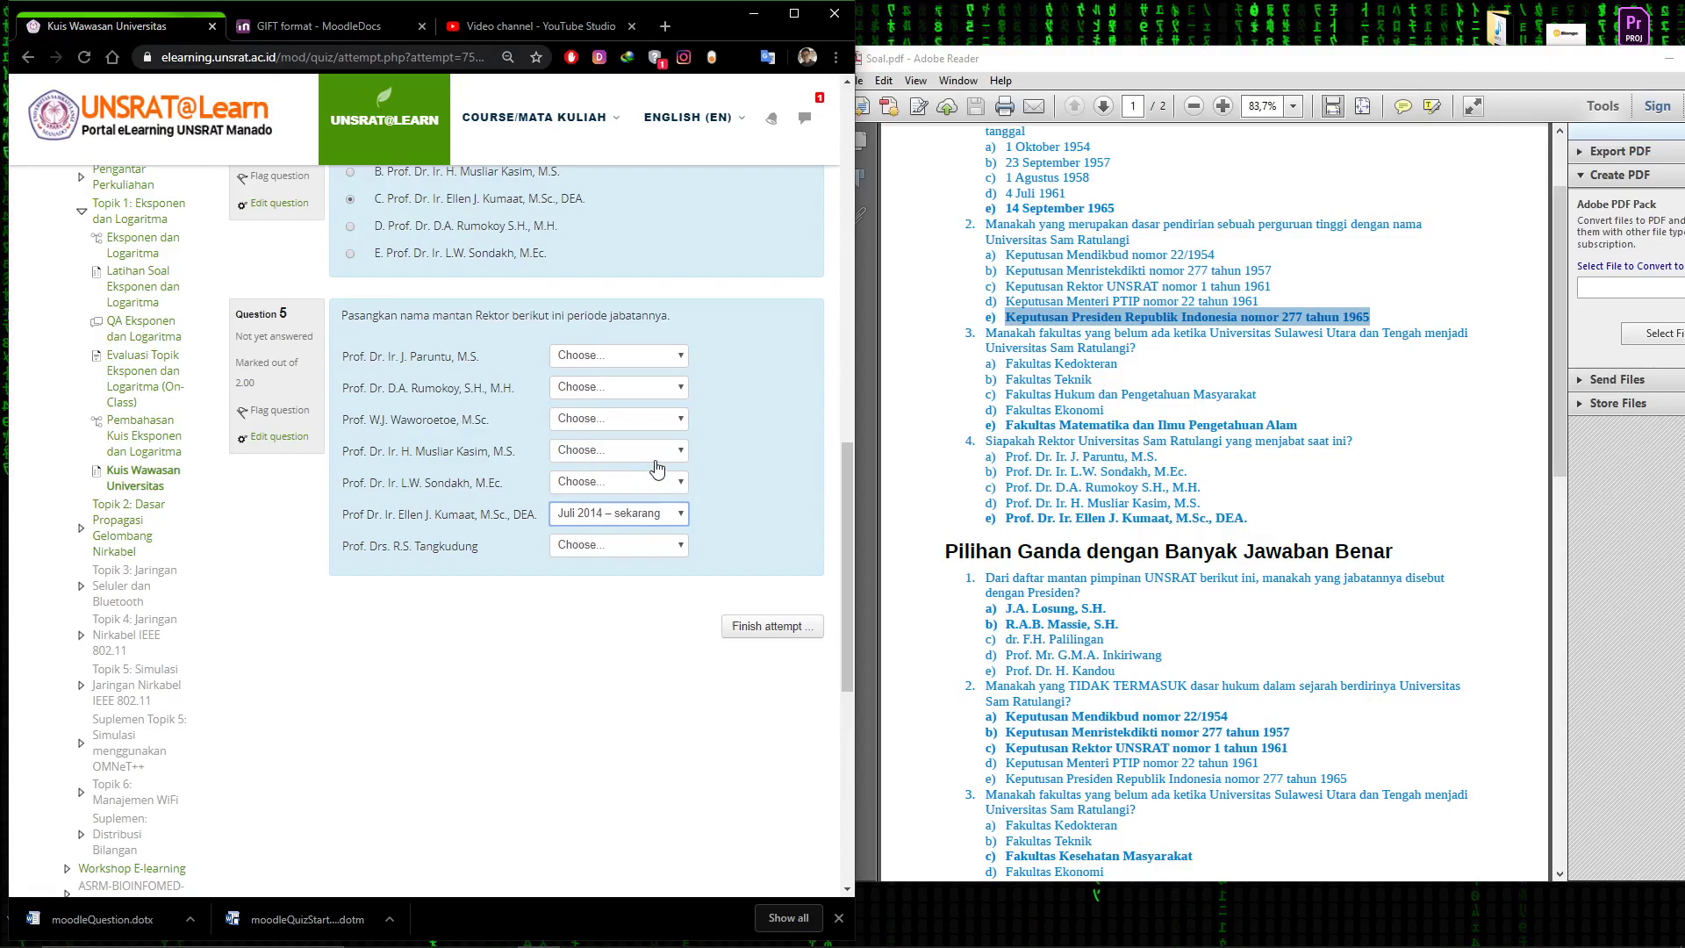
pyautogui.click(655, 360)
pyautogui.click(761, 354)
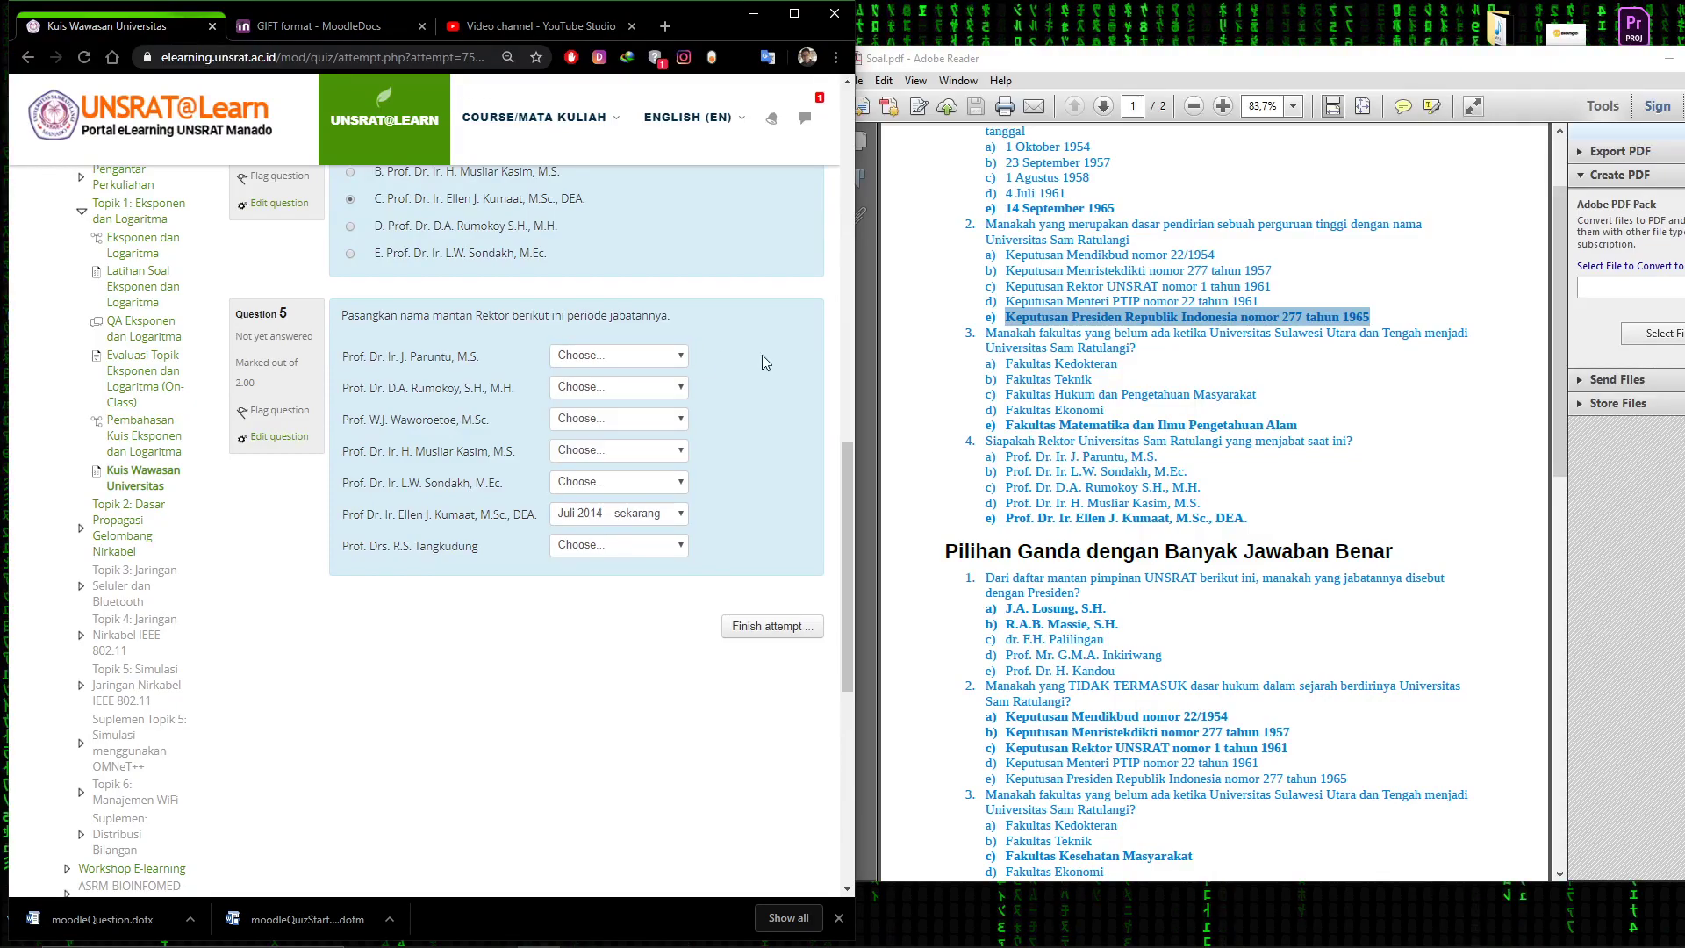
# In question 5, match the fourth rector with "Maret 2014 - Juli 2014" and the second rector with "2008 - 2014"
pyautogui.click(604, 455)
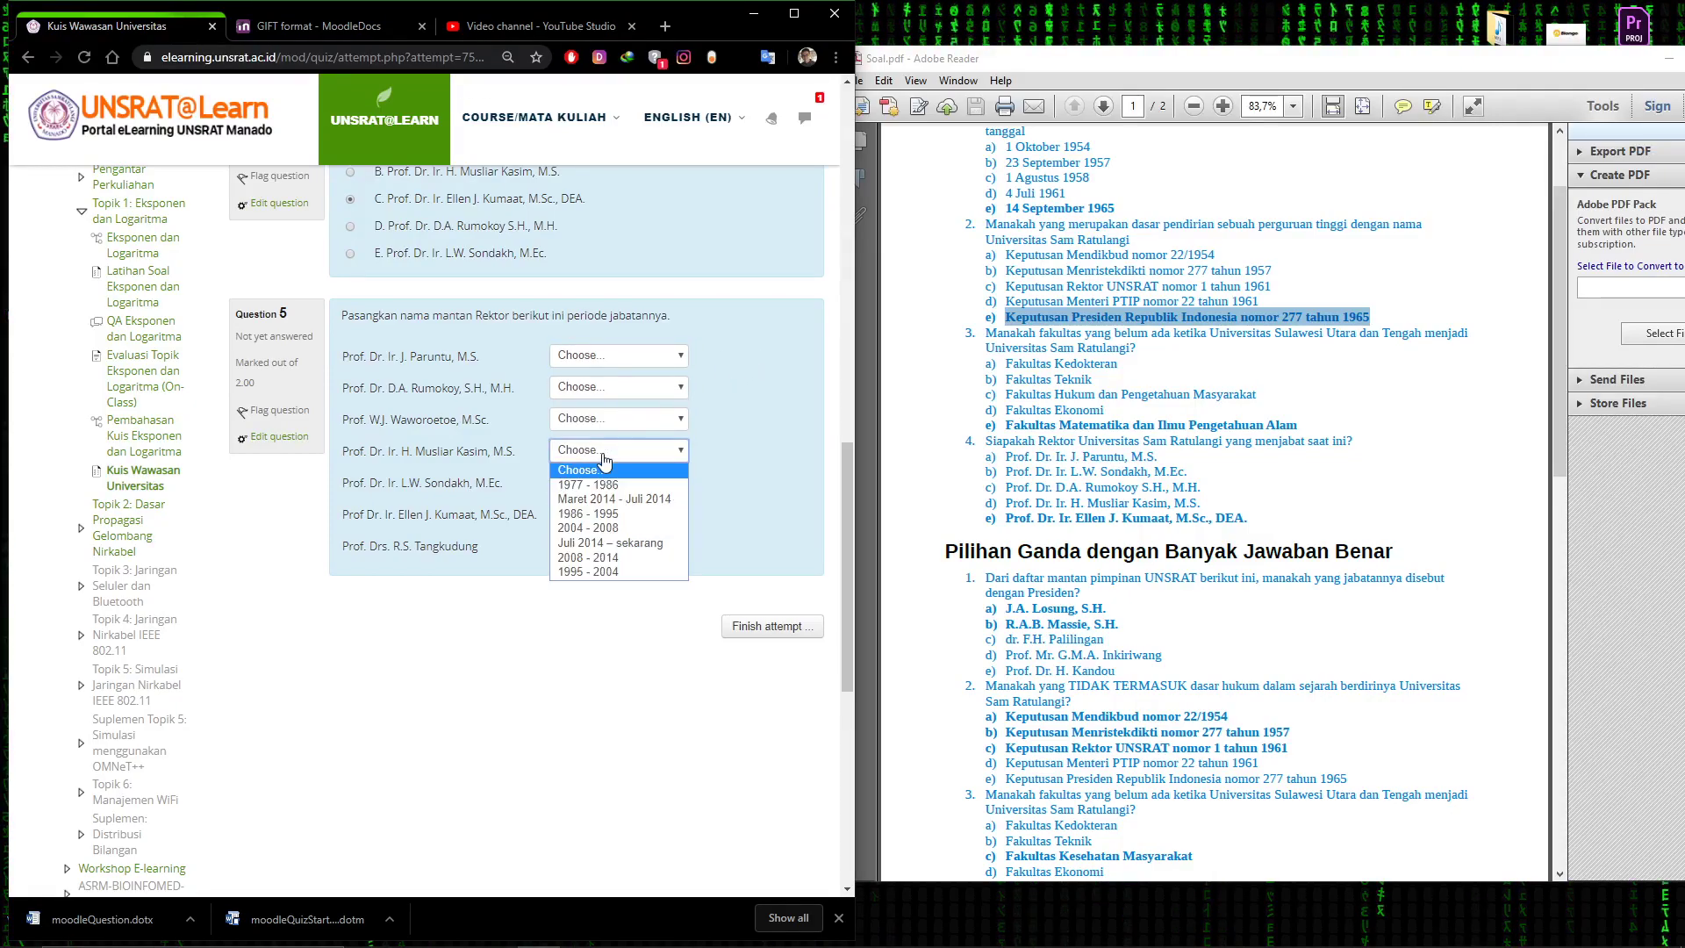
pyautogui.click(615, 499)
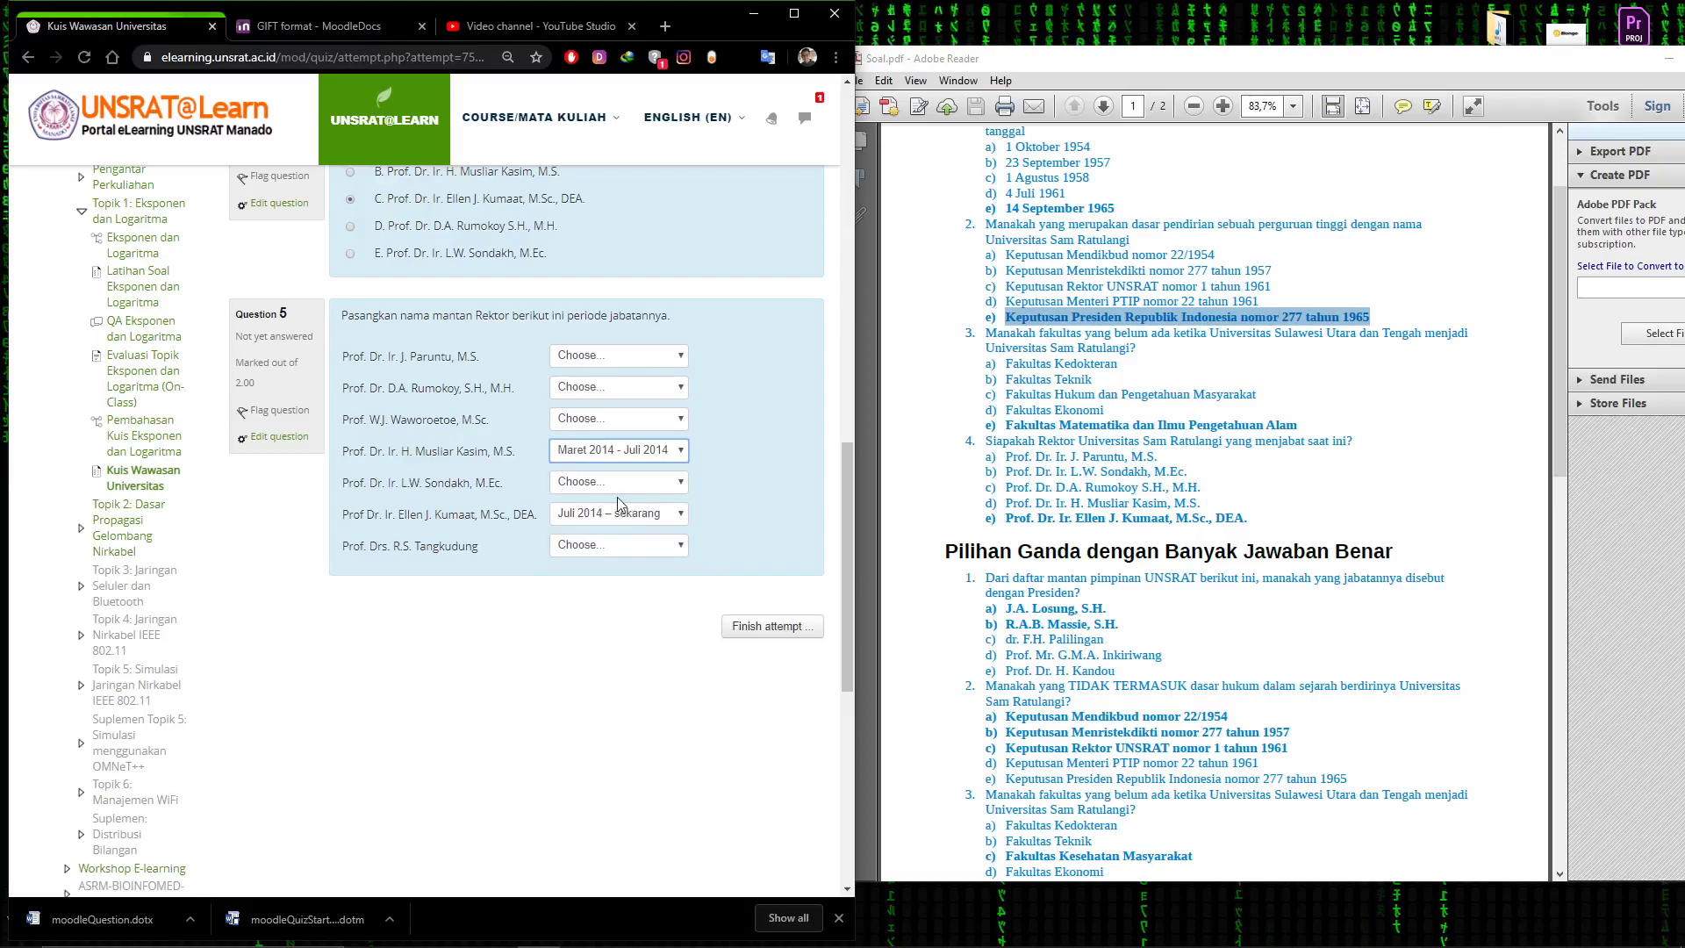
pyautogui.click(600, 397)
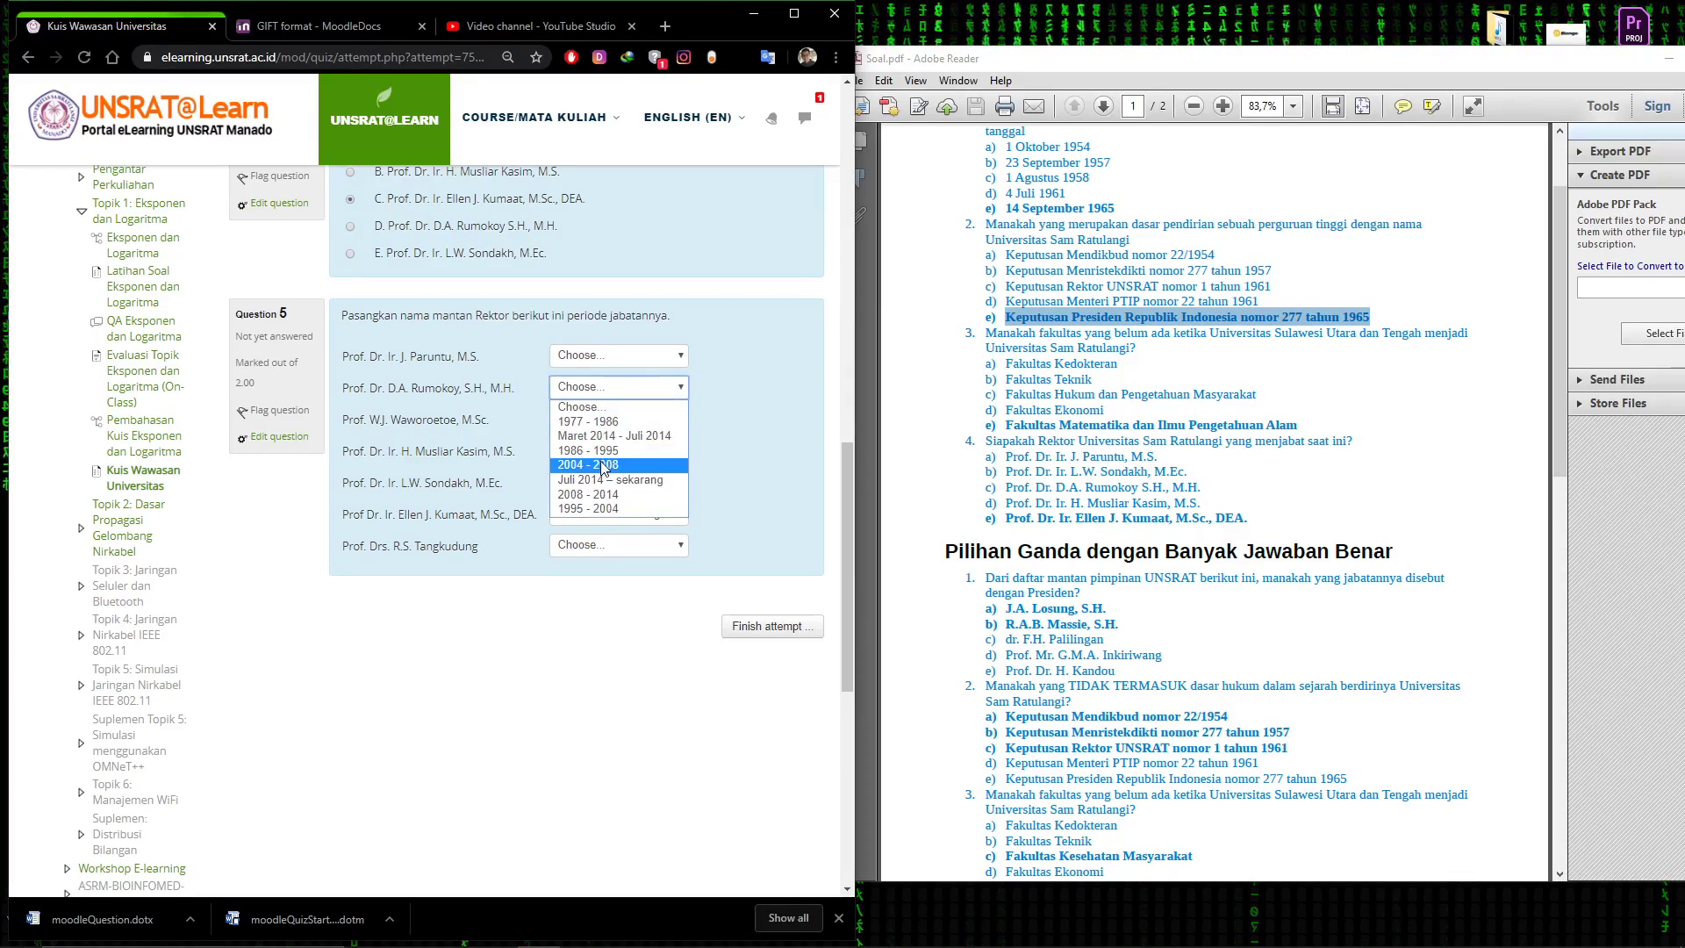
pyautogui.click(593, 494)
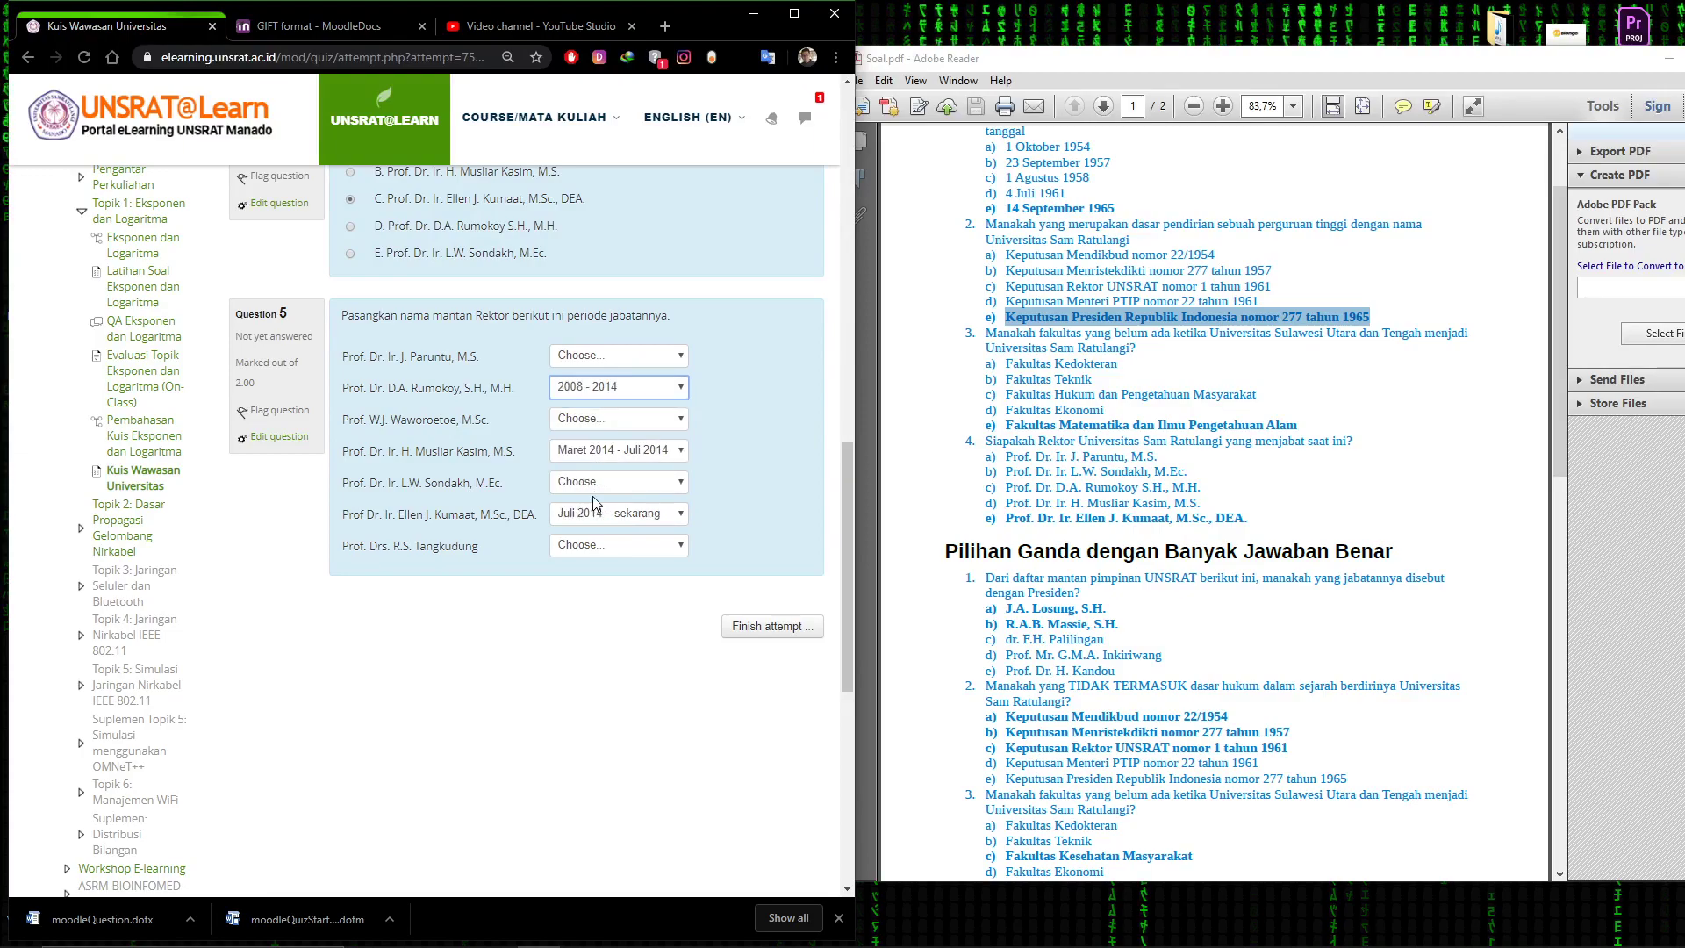
# Consult the Mencocokkan answer key in Soal.pdf and match the third rector in question 5 with "1977 - 1986"
pyautogui.click(632, 360)
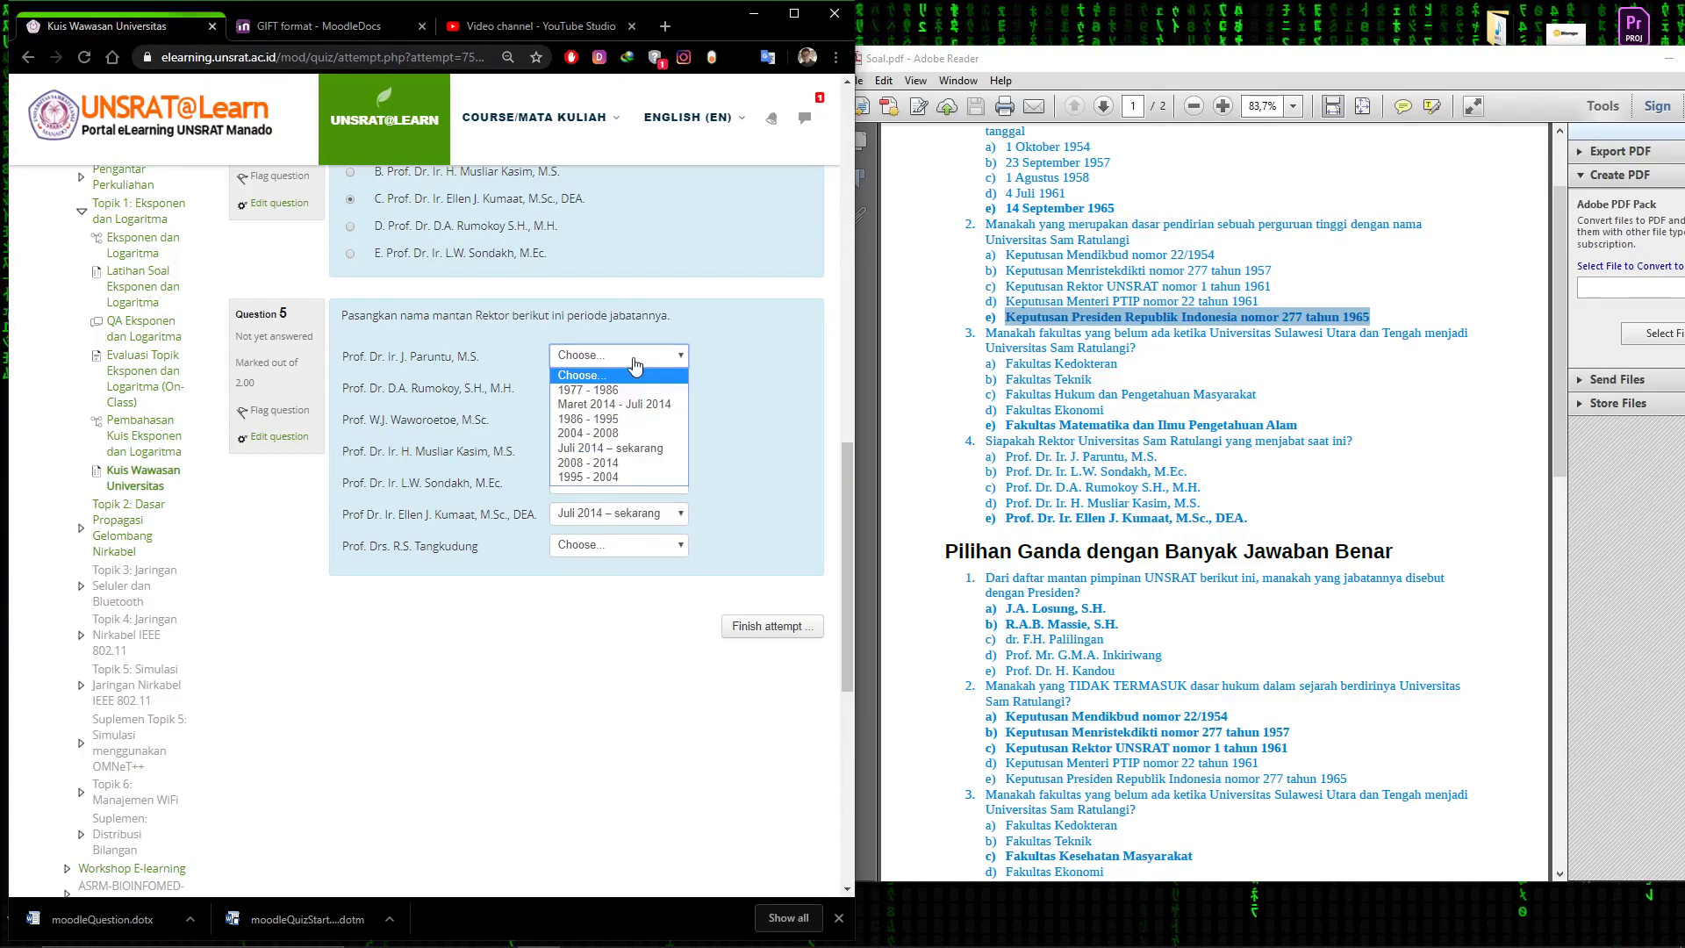
pyautogui.click(755, 365)
pyautogui.click(1136, 580)
pyautogui.scroll(-5, 1134, 599)
pyautogui.scroll(-5, 1134, 598)
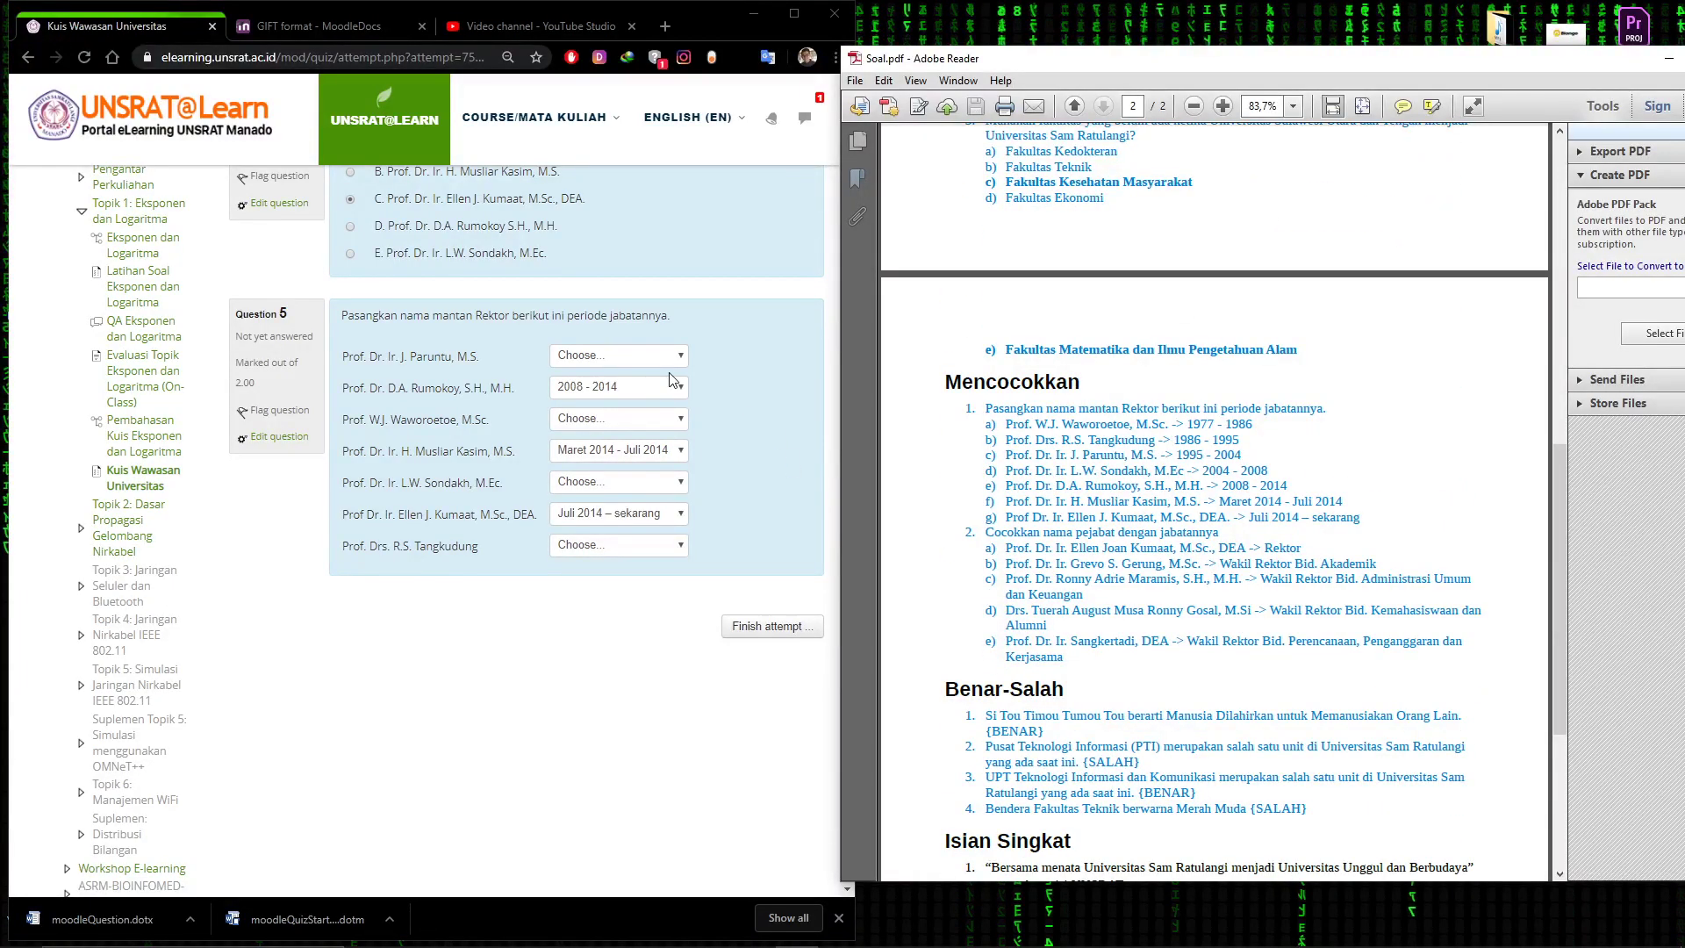
pyautogui.click(665, 421)
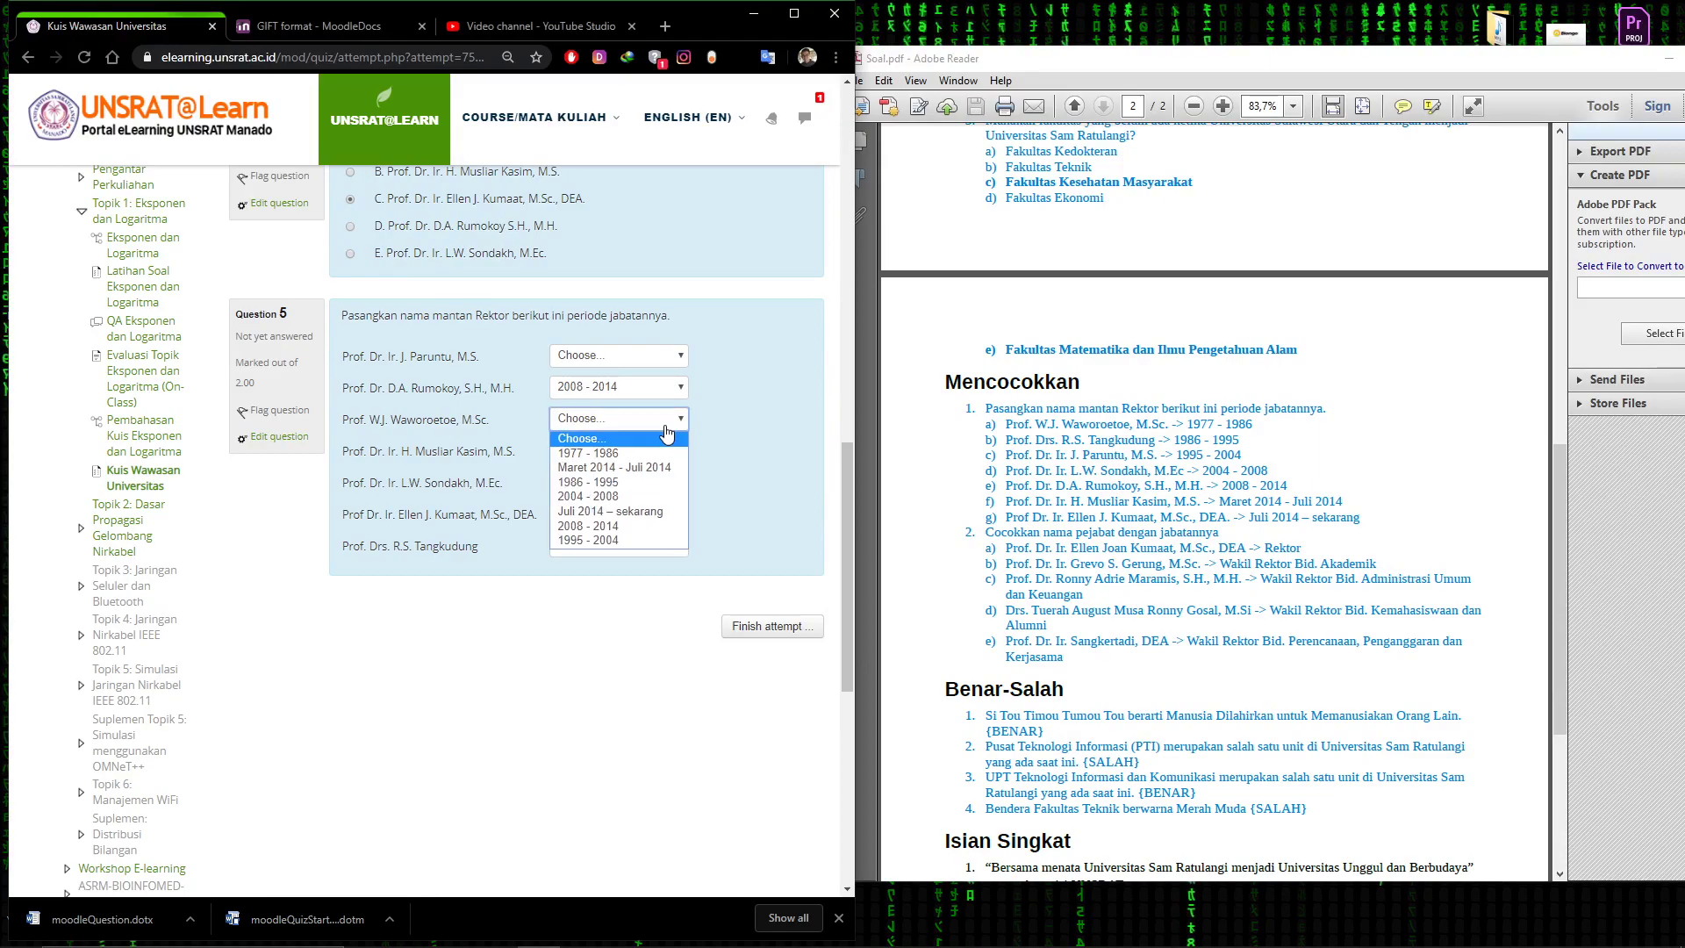
pyautogui.click(648, 459)
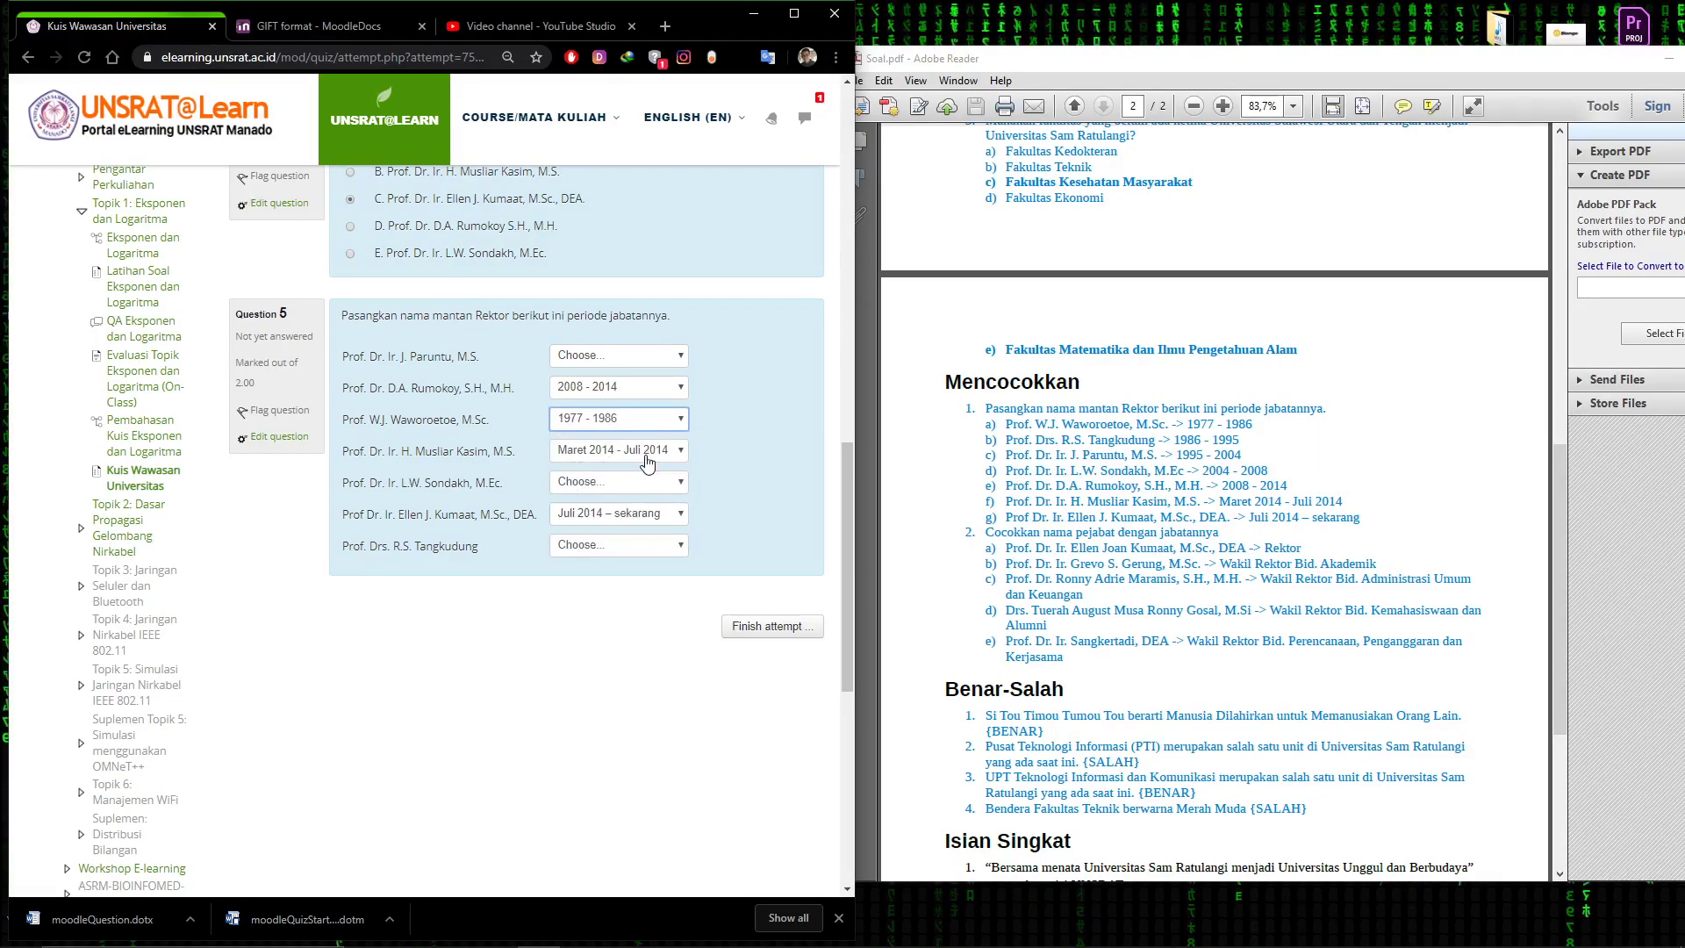
# In question 5, match the first rector with "2004 - 2008", the fifth with "2008 - 2014" and the last with "1995 - 2004"
pyautogui.click(676, 356)
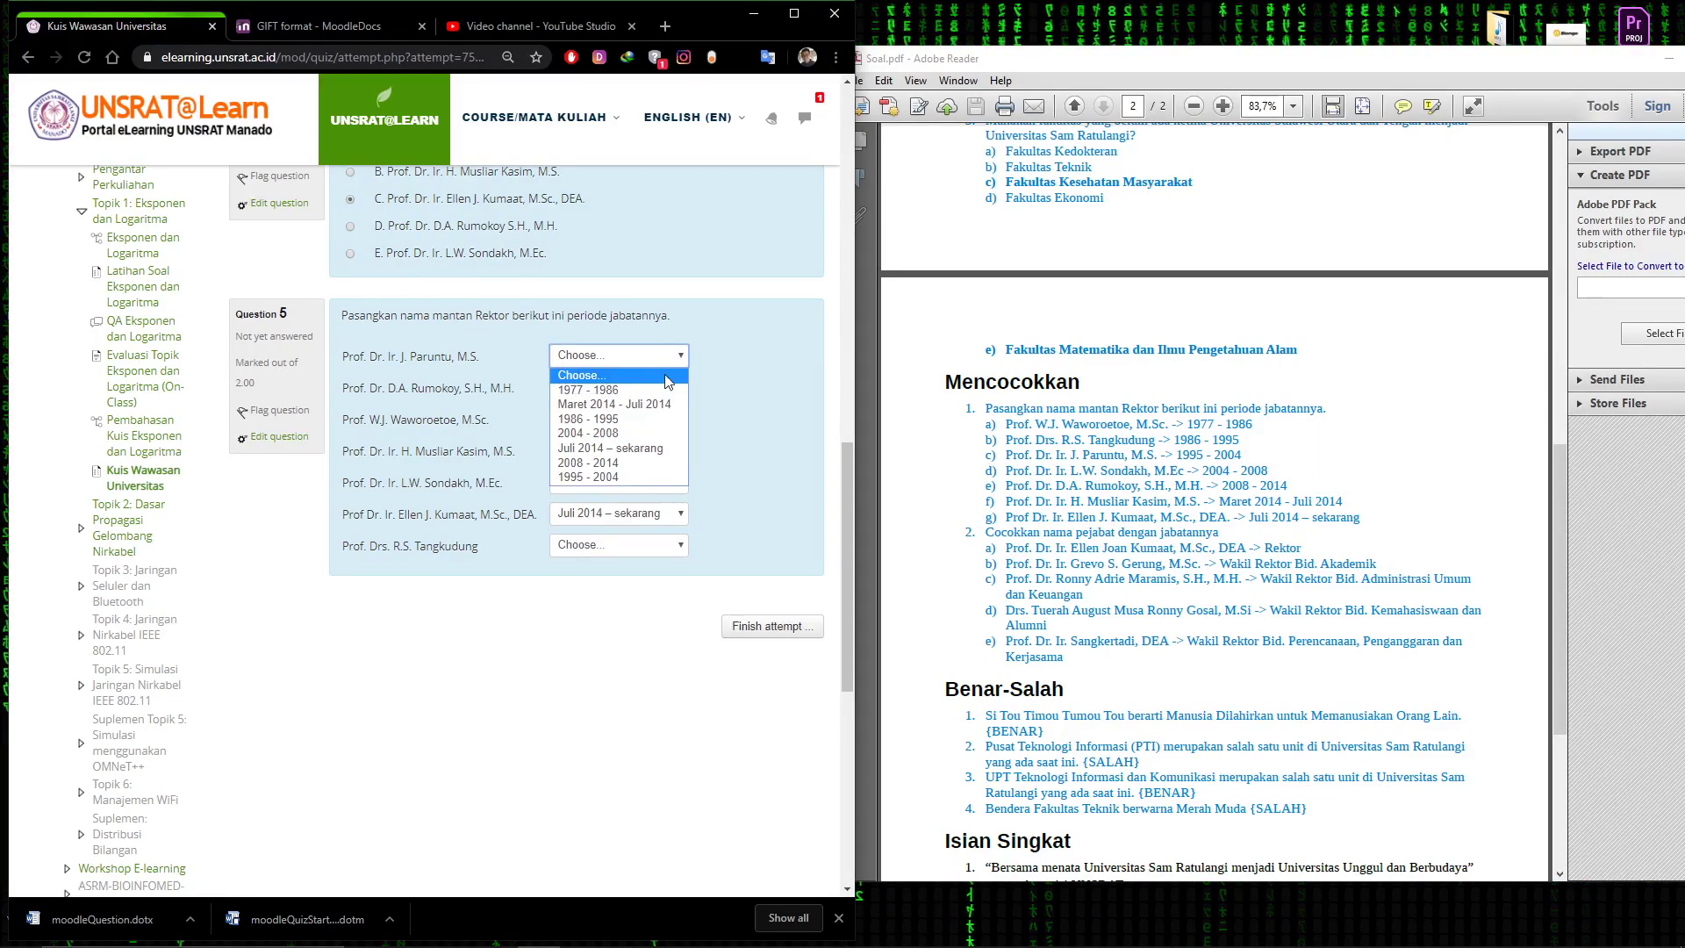
pyautogui.click(650, 433)
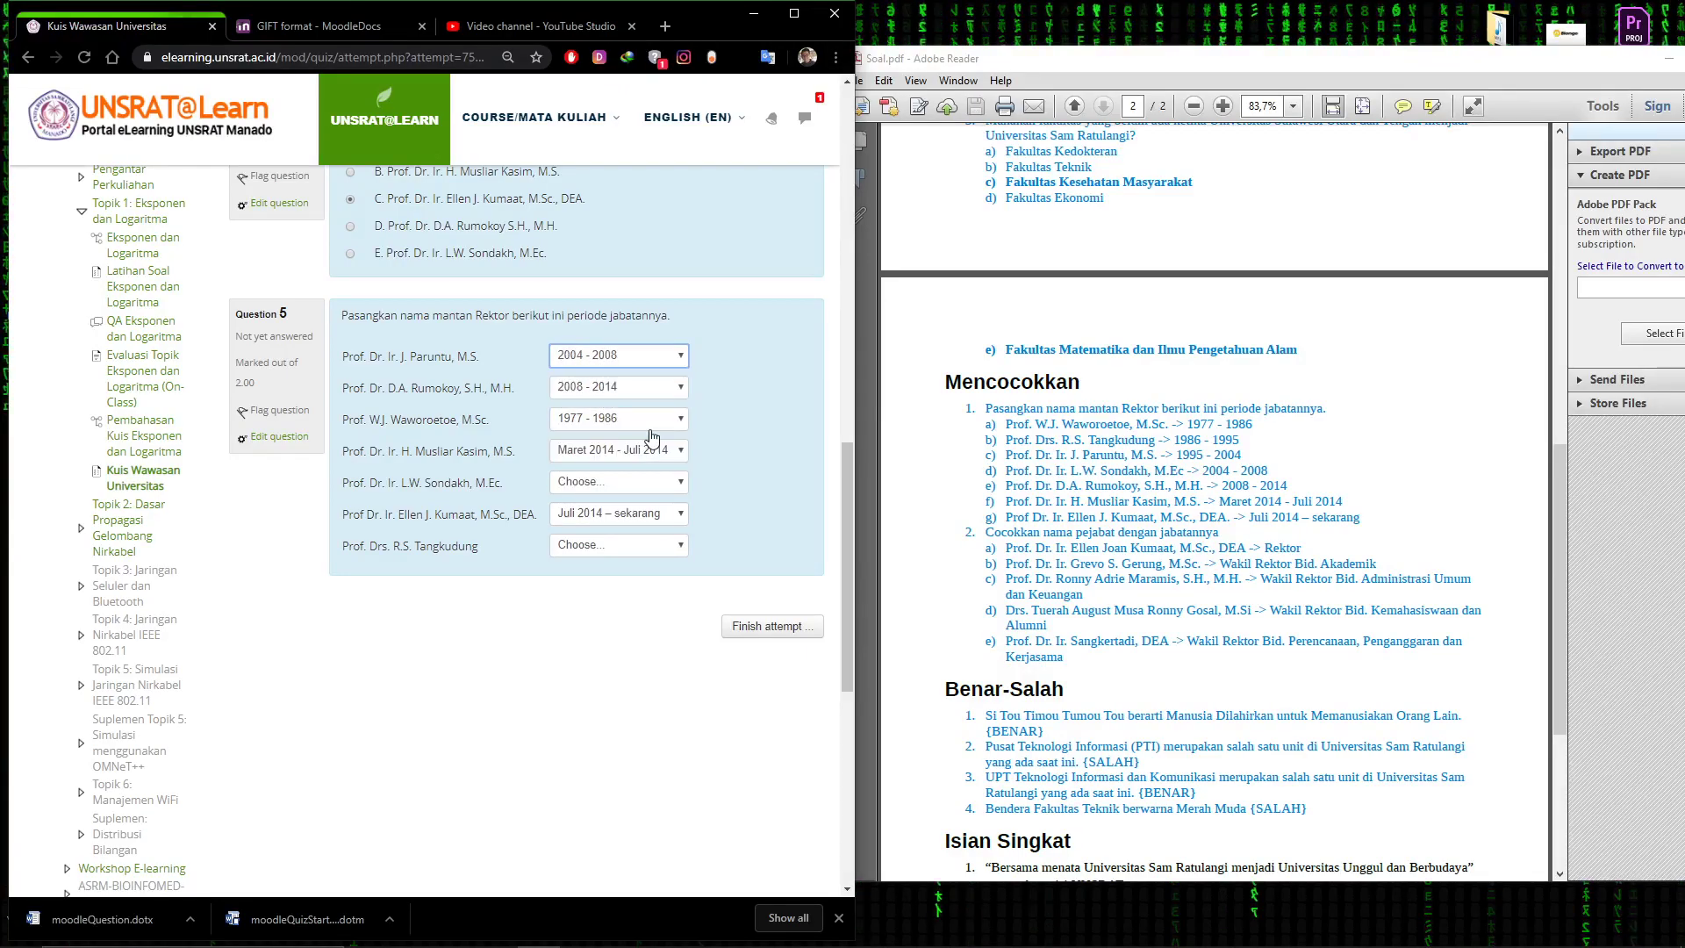
pyautogui.click(632, 484)
pyautogui.click(594, 590)
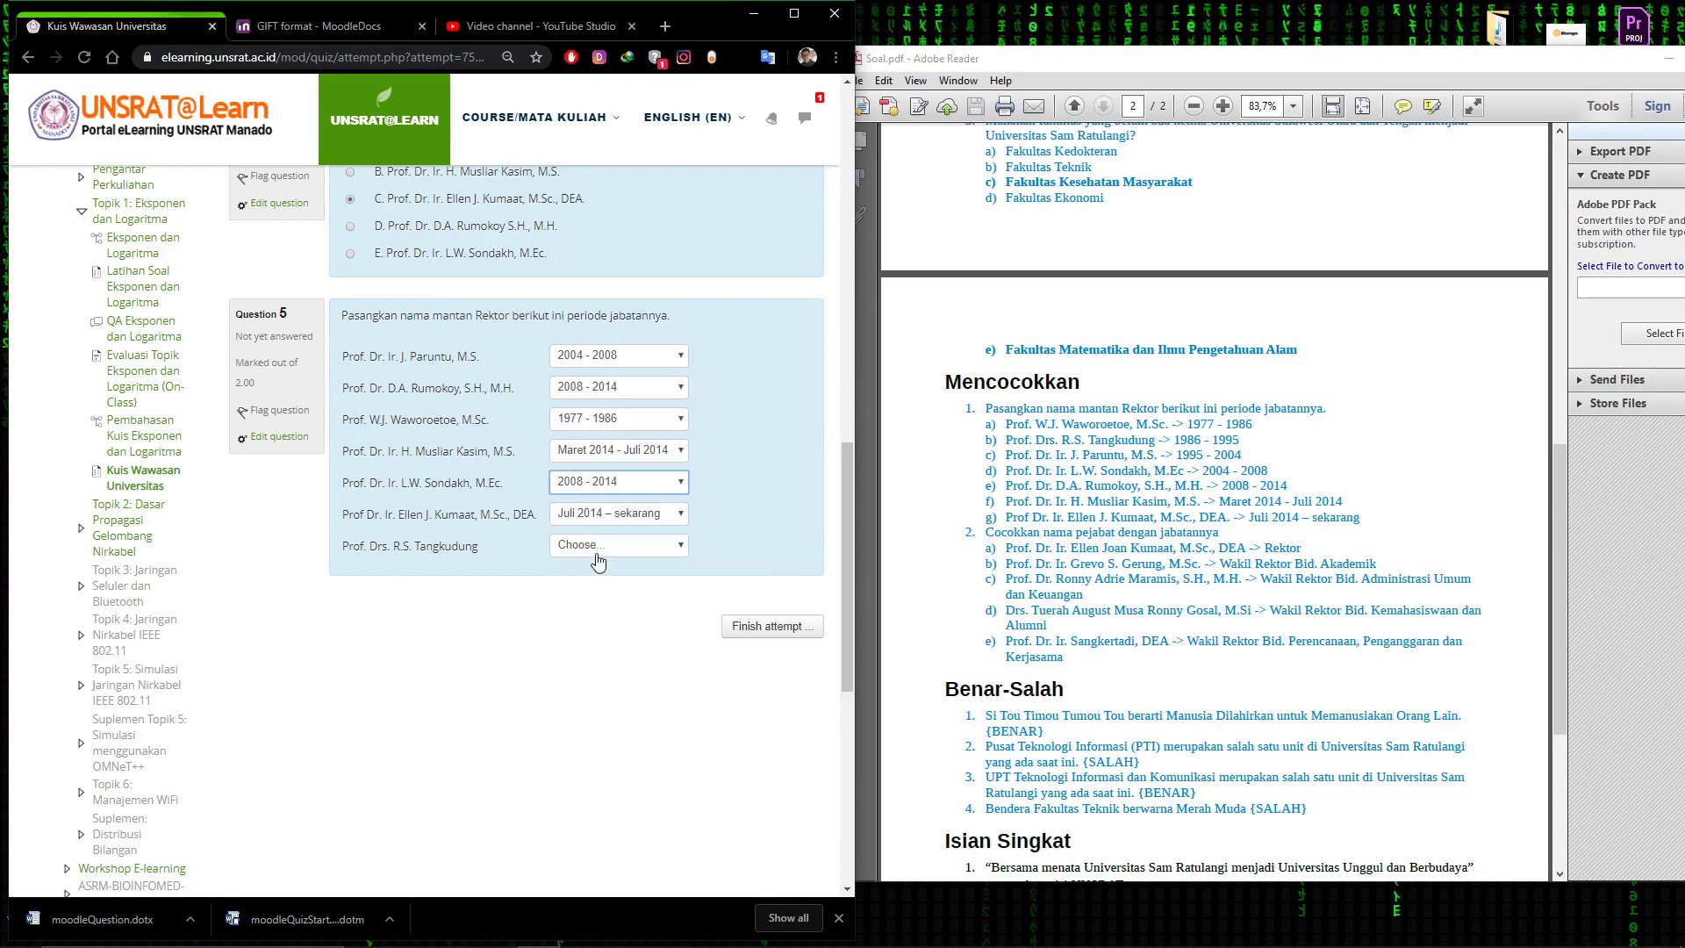
pyautogui.click(597, 552)
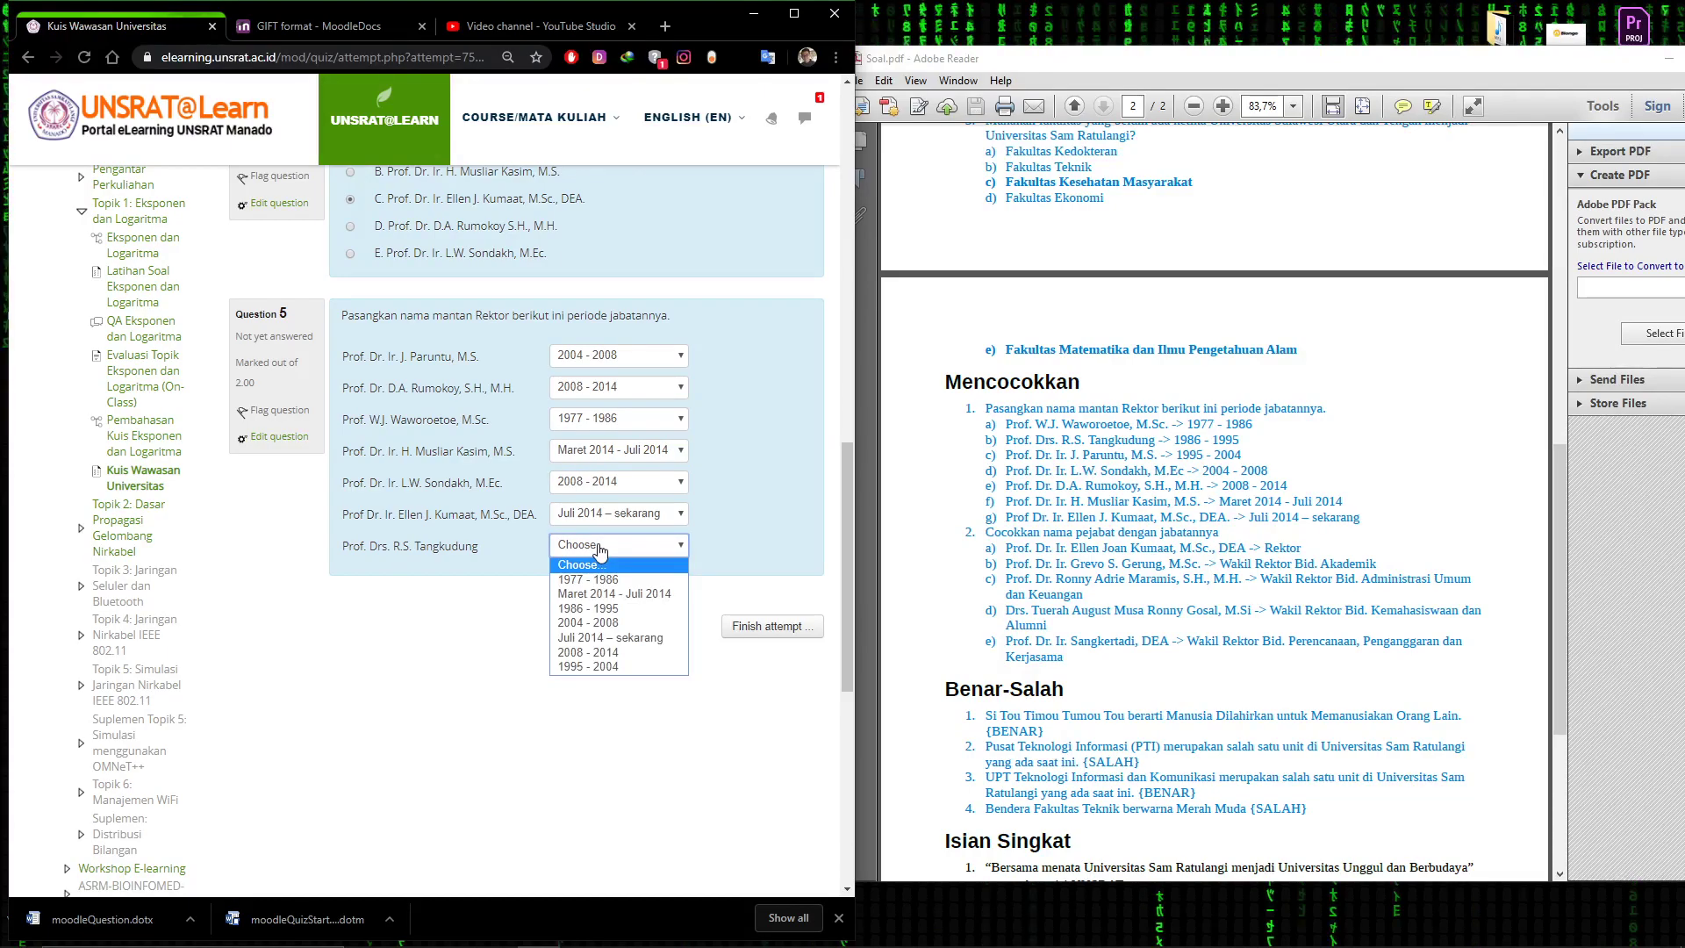
pyautogui.click(586, 667)
# Finish the preview attempt and confirm submitting all answers
pyautogui.click(749, 628)
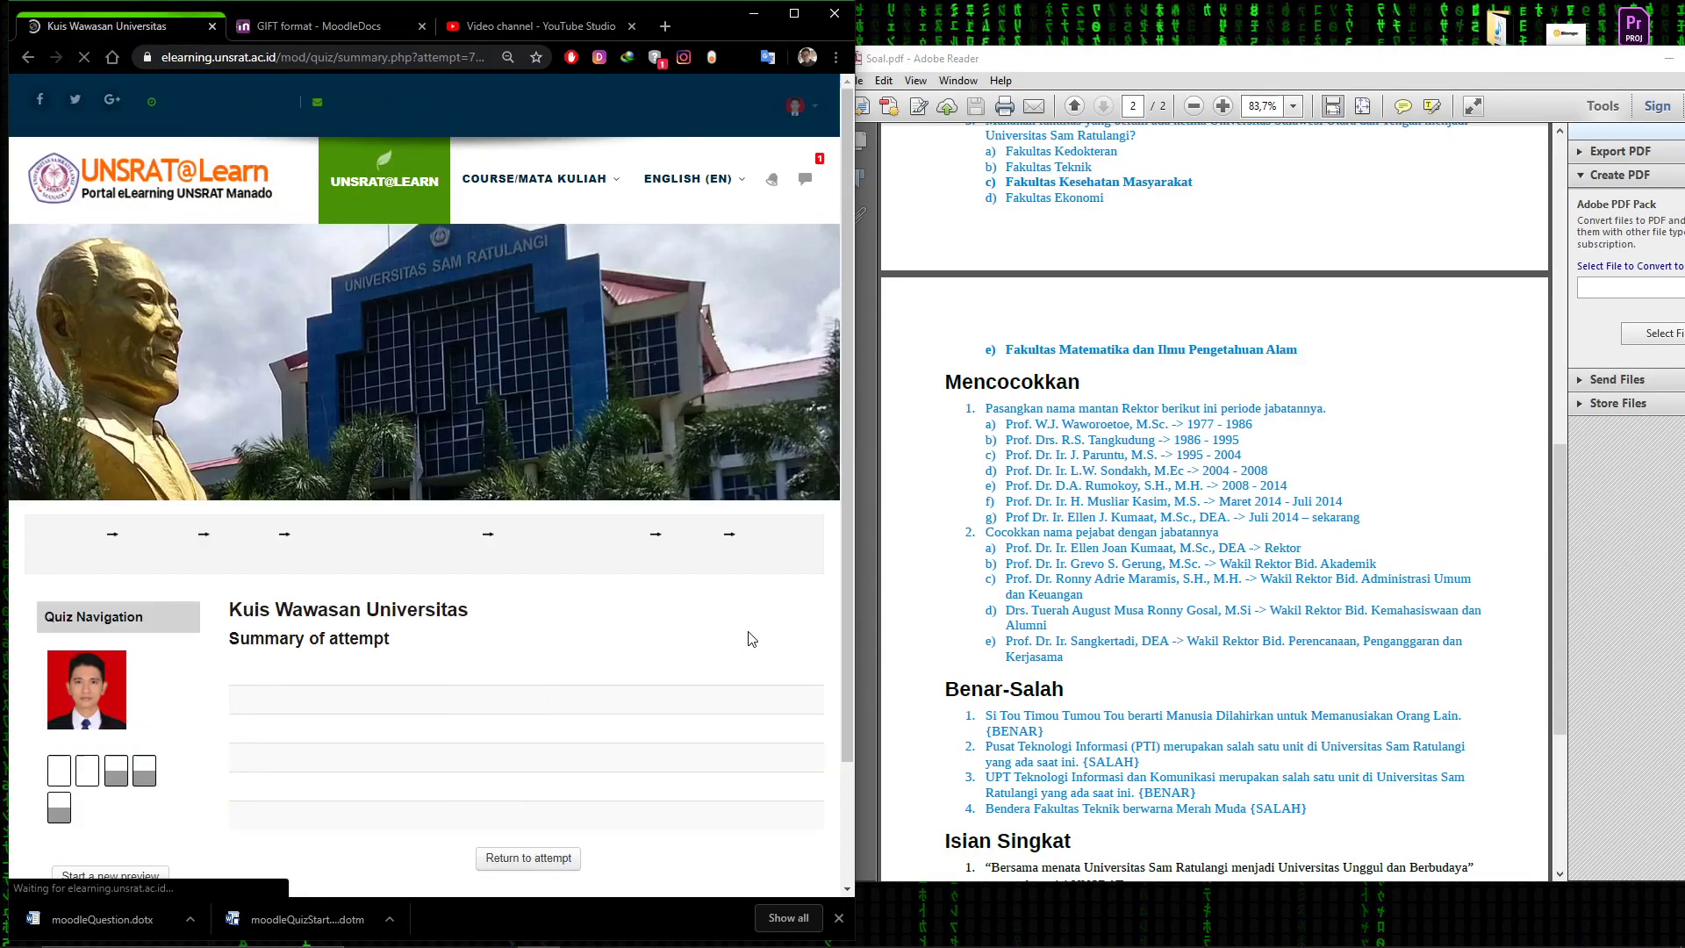
pyautogui.scroll(-1, 621, 642)
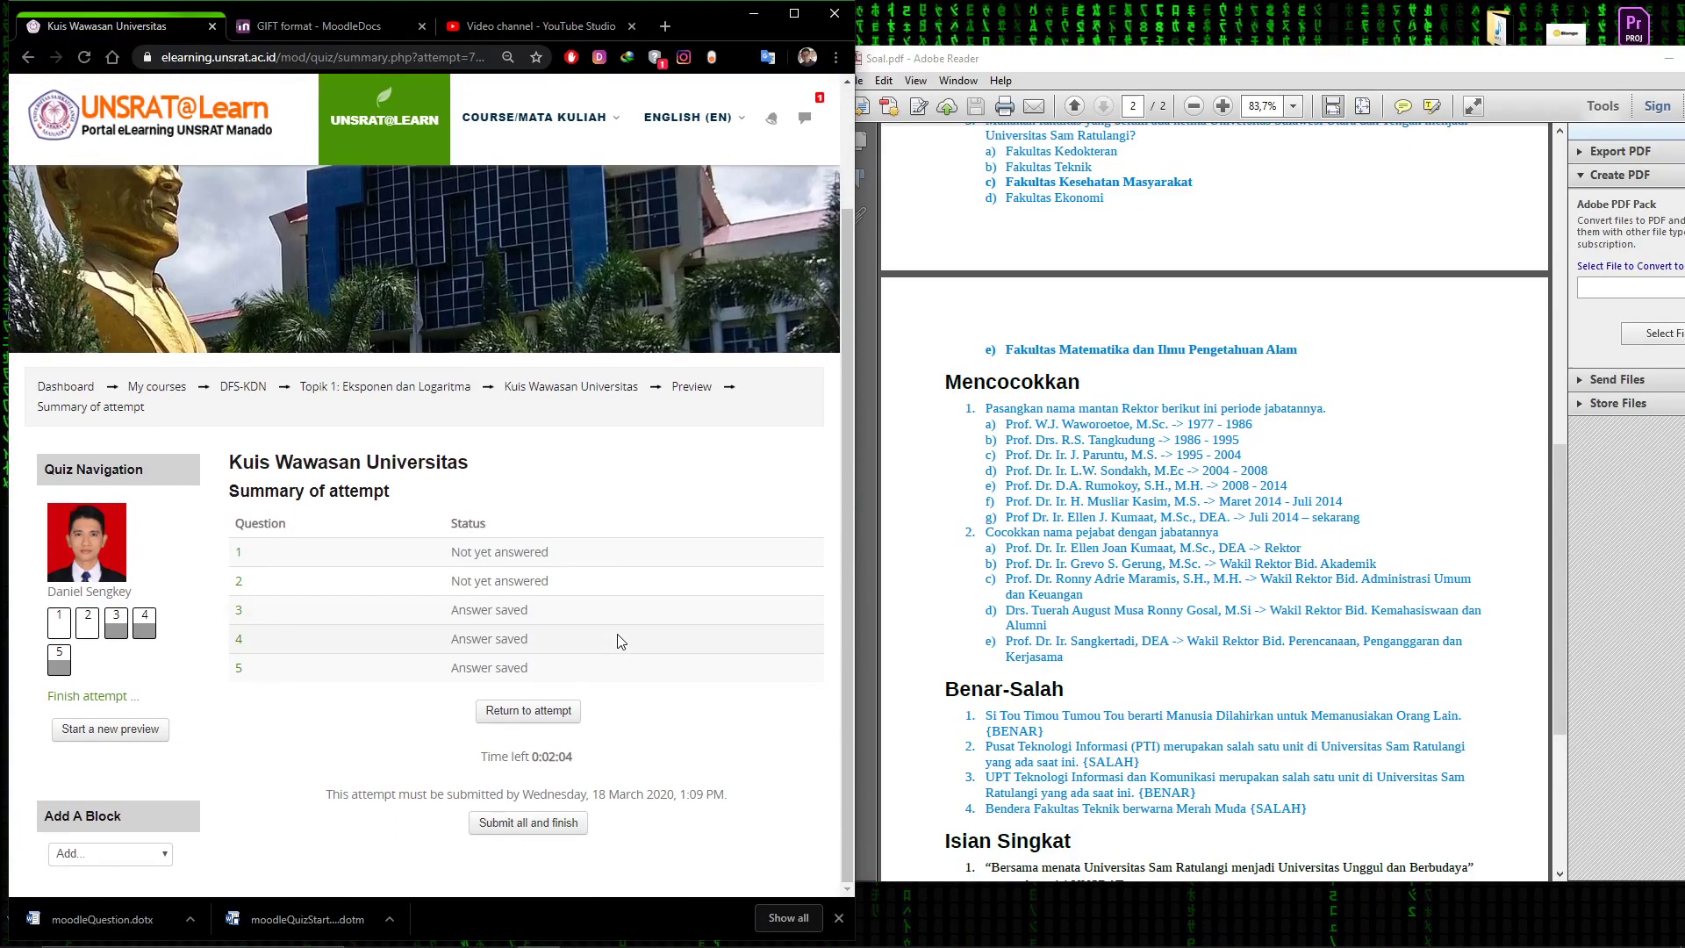
pyautogui.click(544, 825)
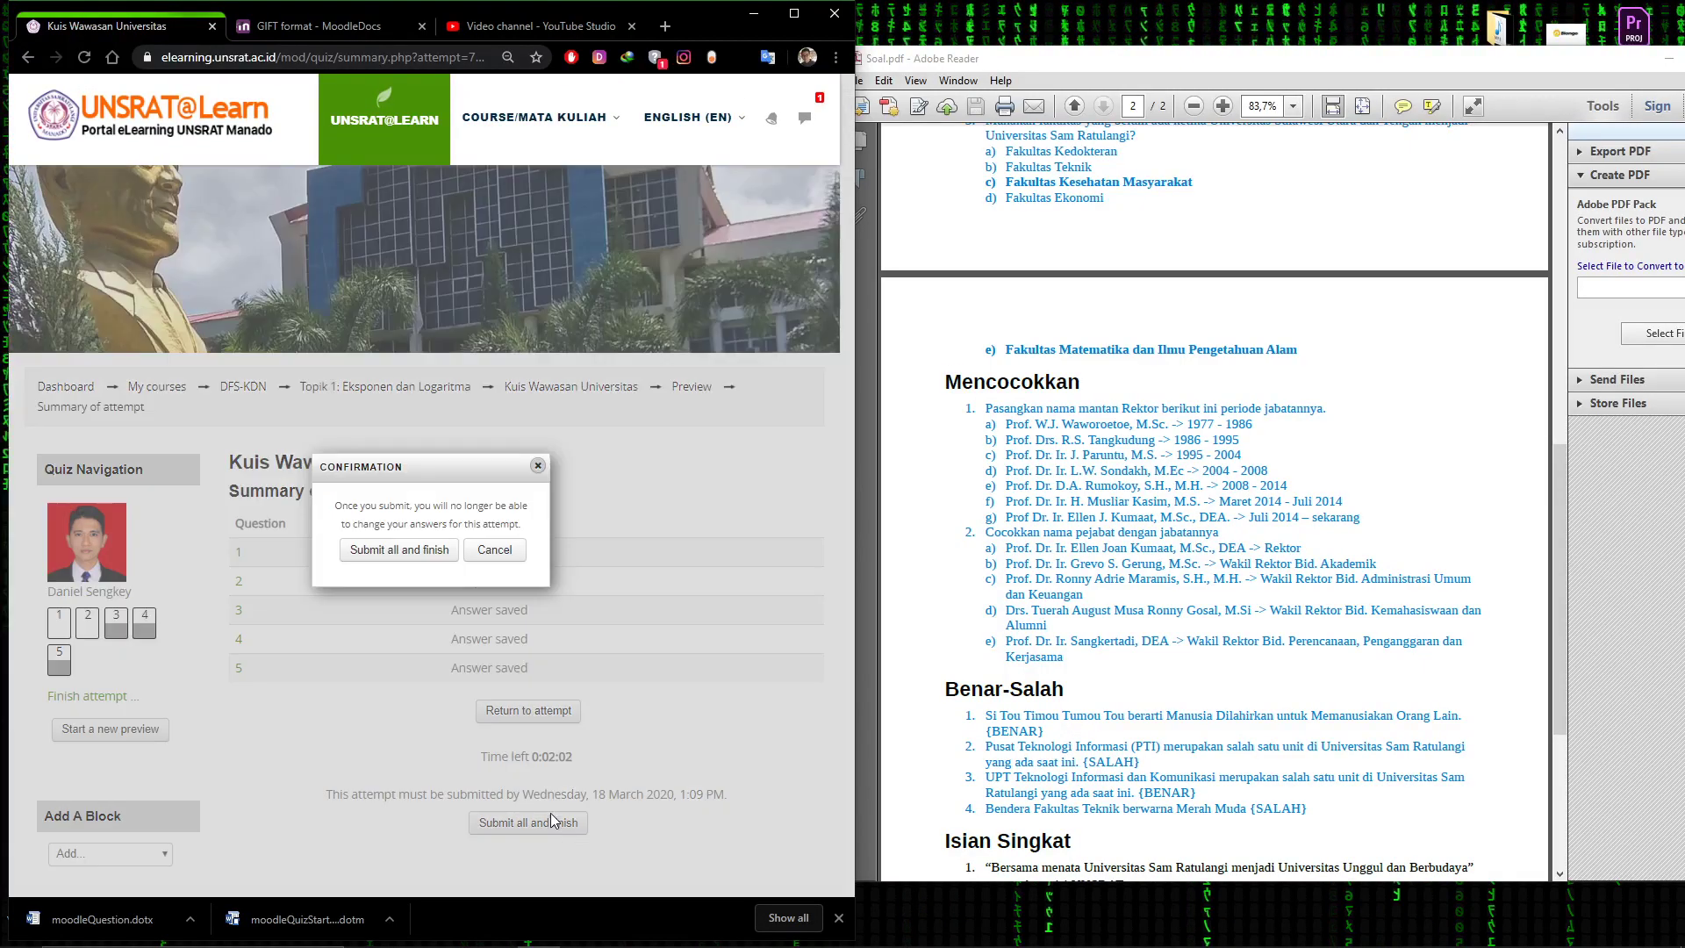
pyautogui.click(432, 550)
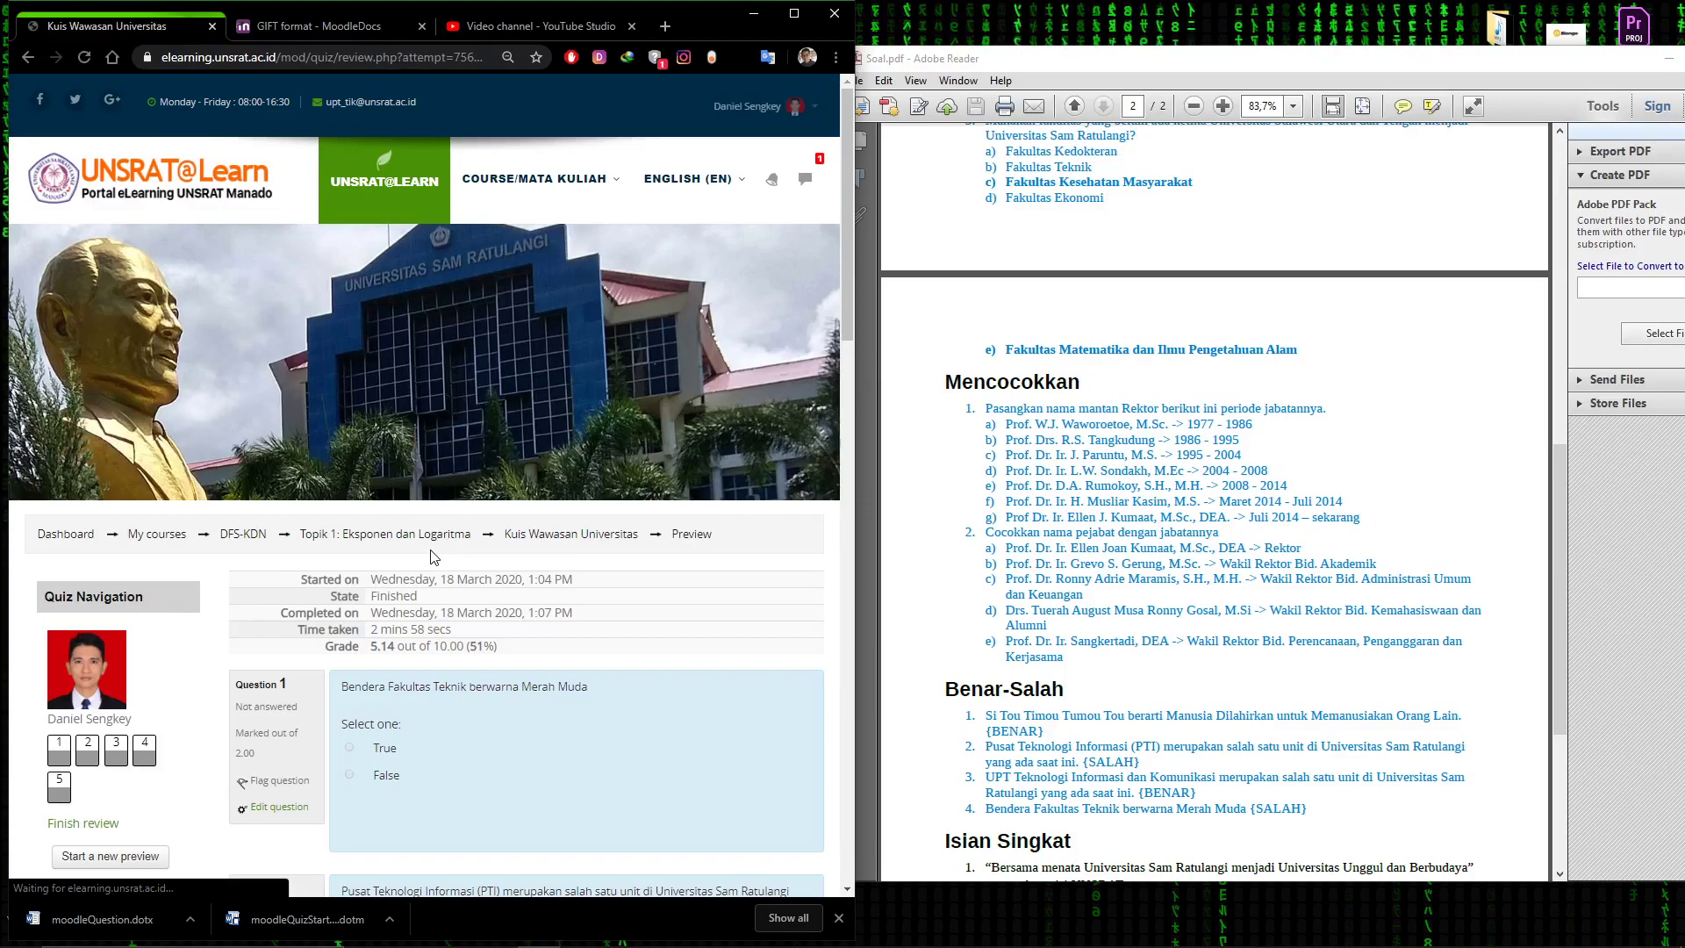
# Examine the attempt review, including the overall grade and the mark shown for each of the five questions
pyautogui.scroll(-5, 430, 555)
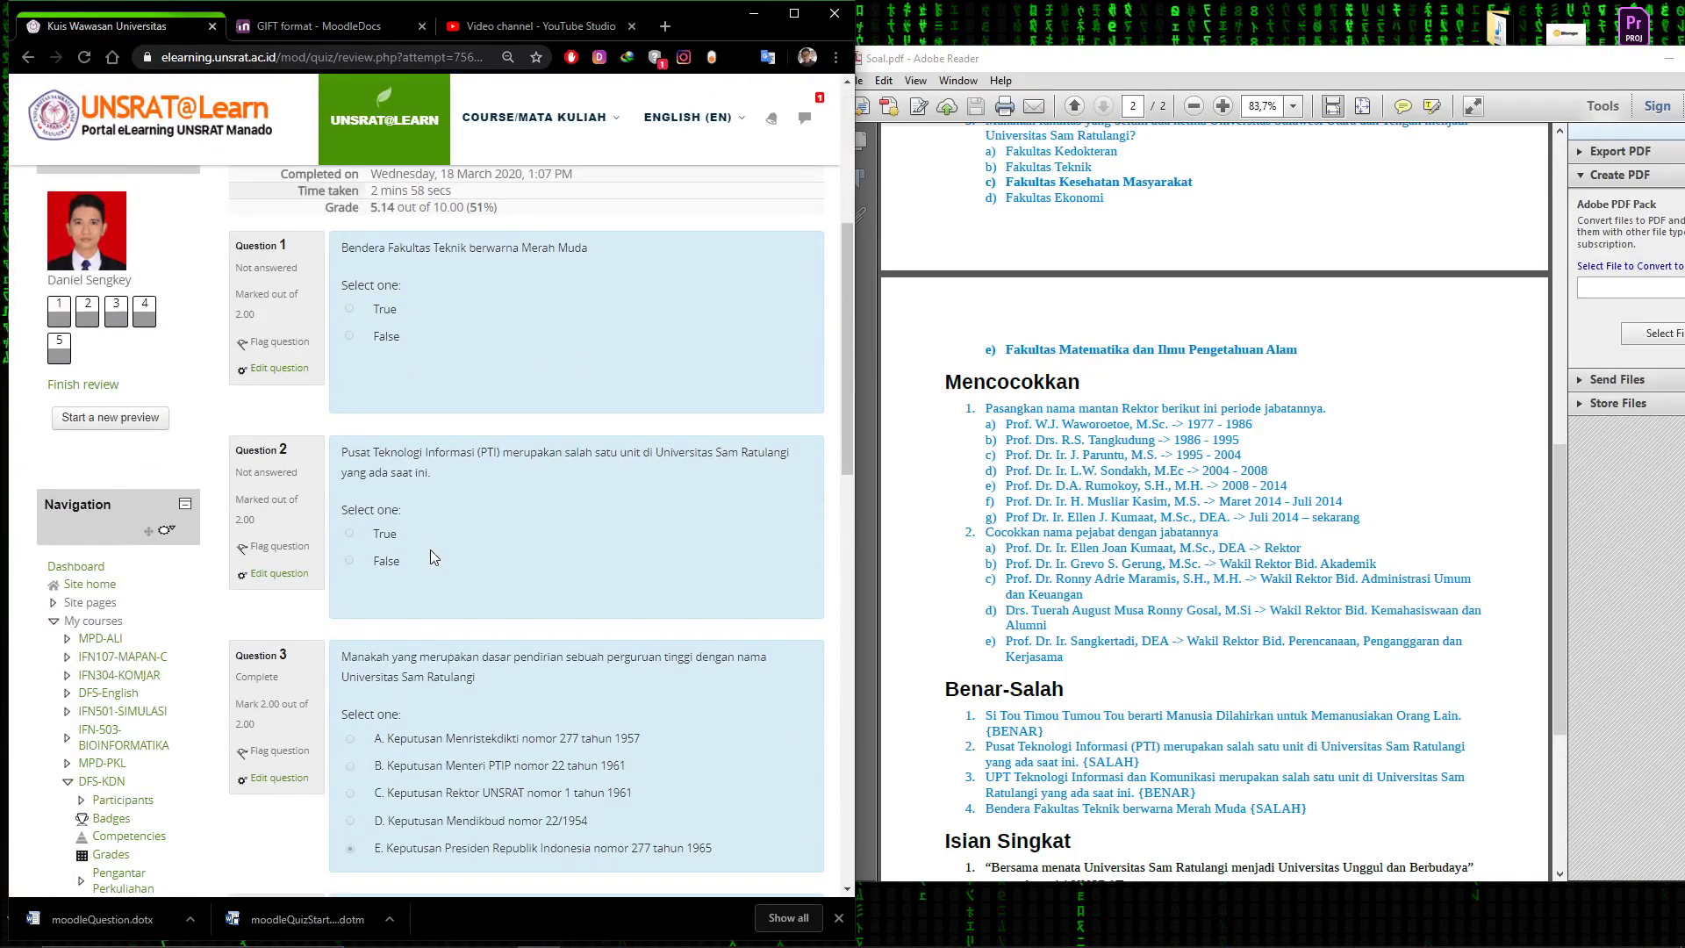
pyautogui.scroll(4, 430, 556)
pyautogui.scroll(-2, 430, 553)
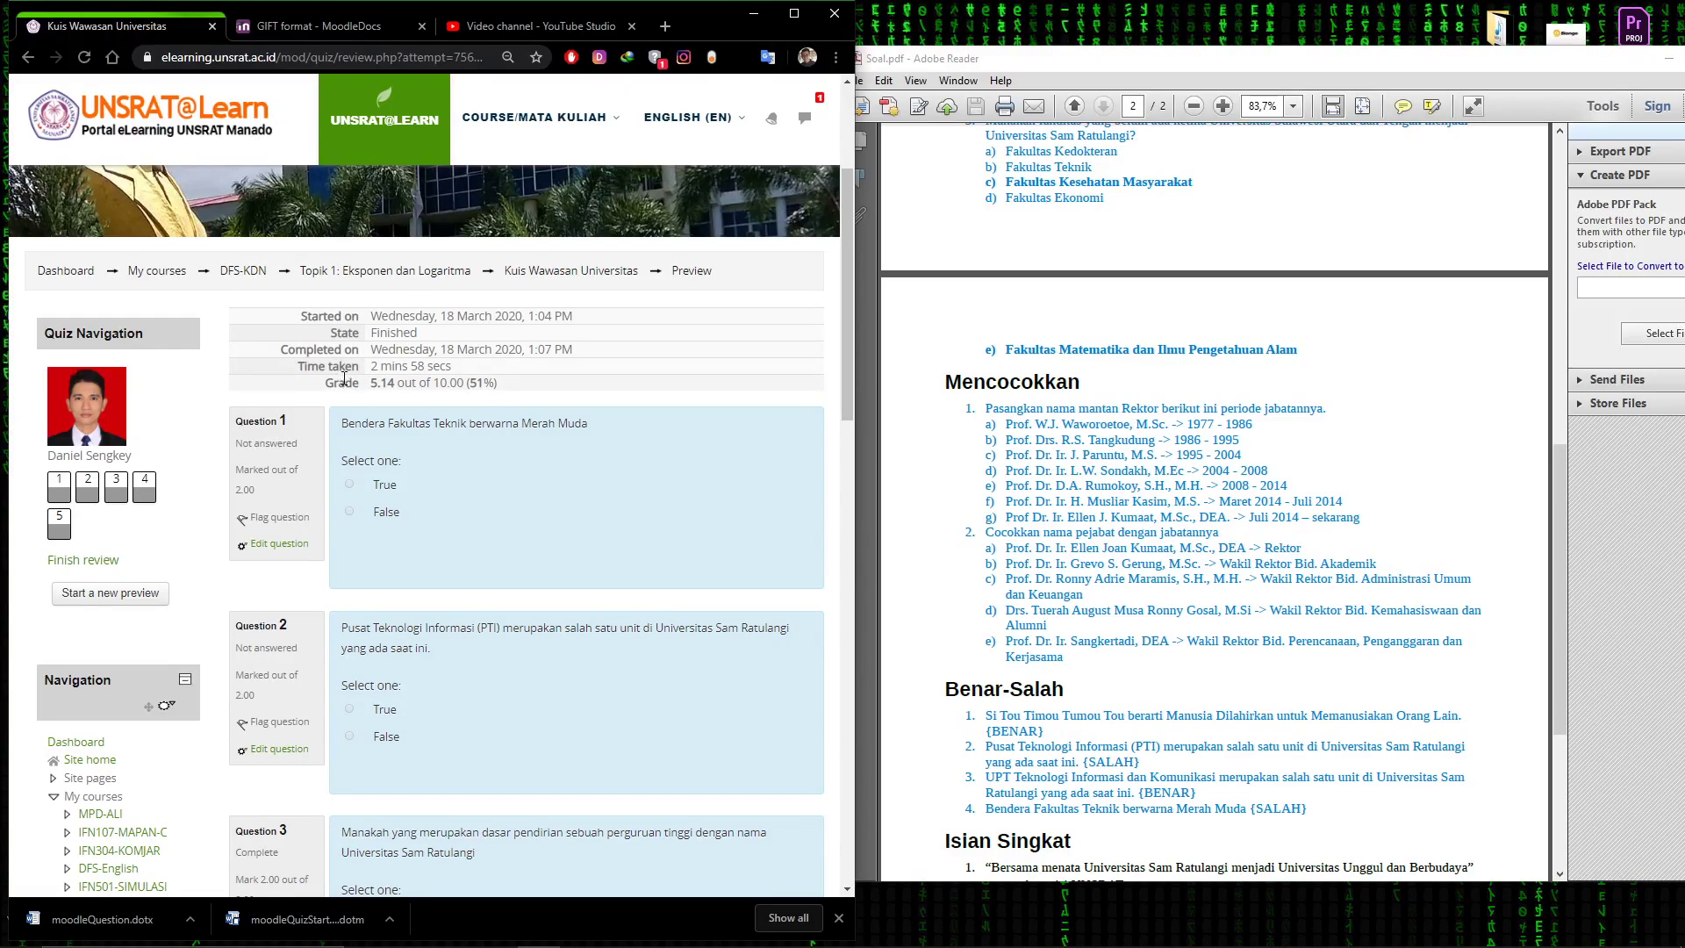
pyautogui.moveTo(327, 390); pyautogui.dragTo(514, 390)
pyautogui.click(461, 449)
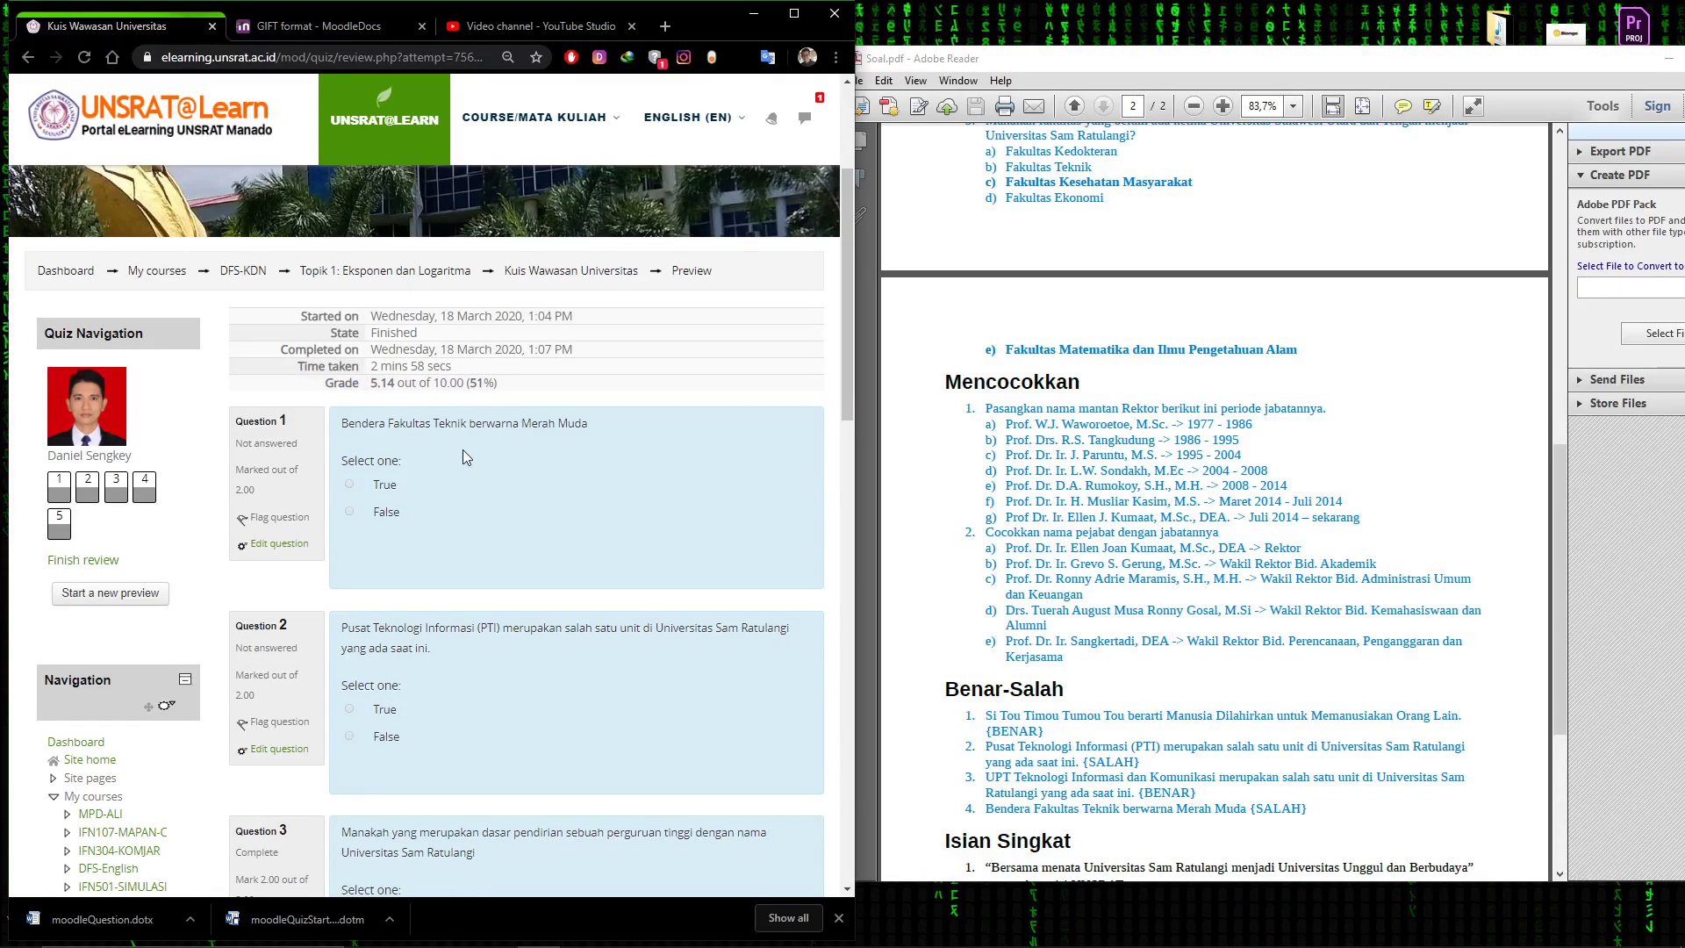
pyautogui.scroll(-1, 441, 456)
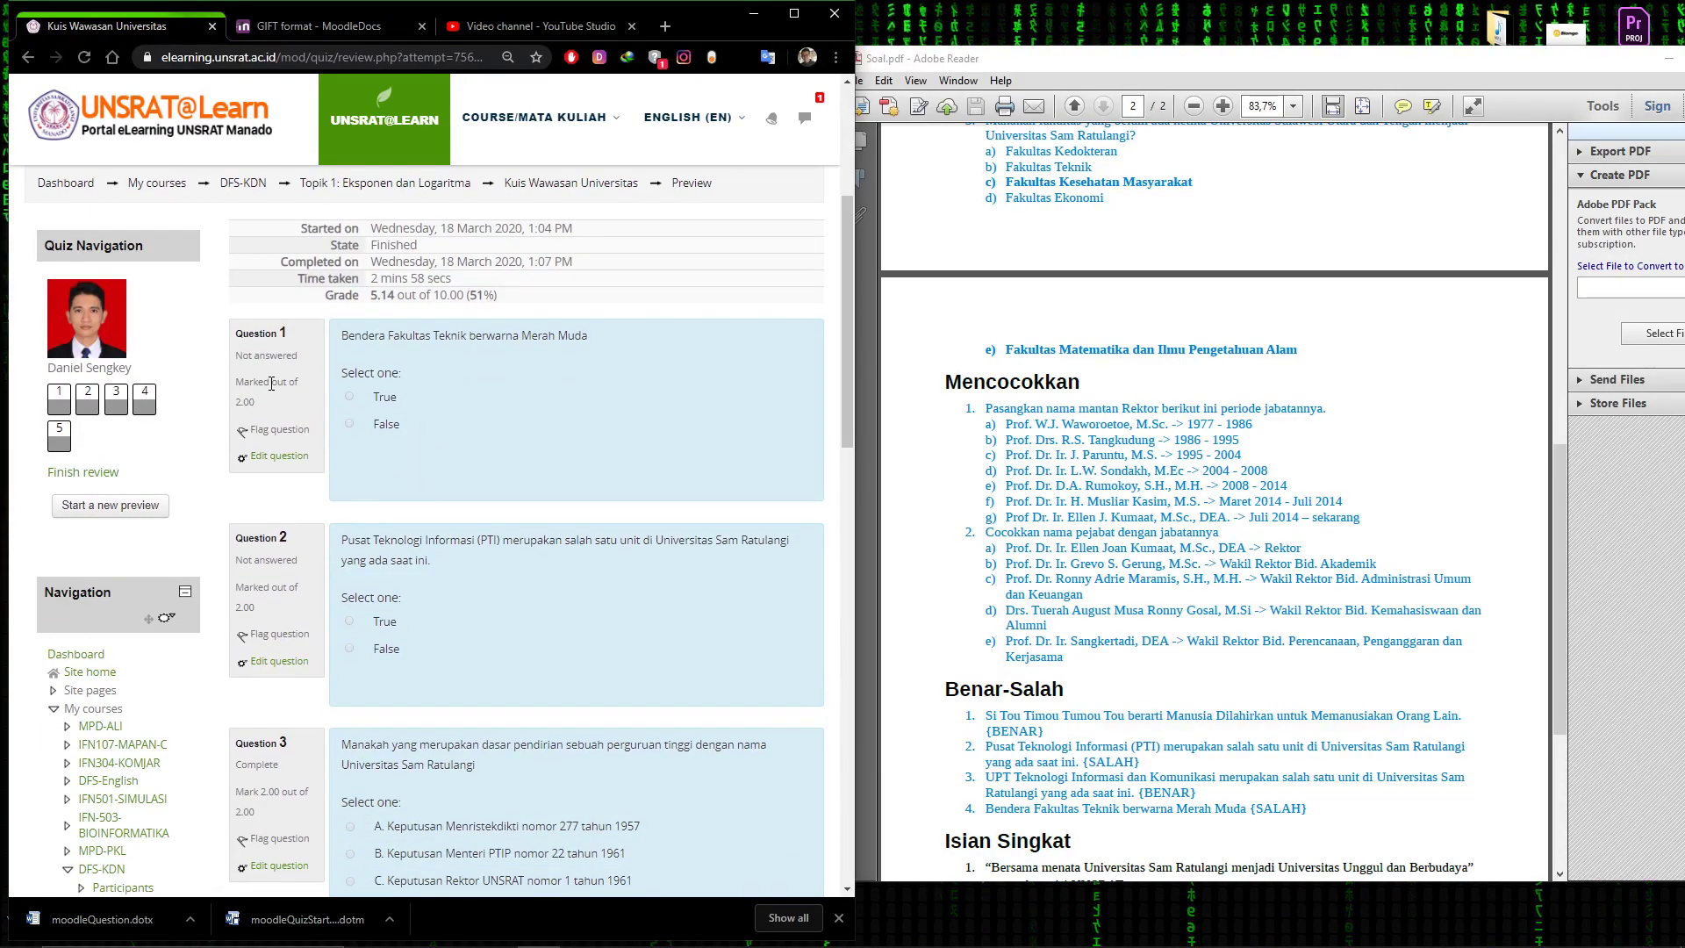
pyautogui.scroll(-2, 271, 383)
pyautogui.scroll(3, 271, 384)
pyautogui.scroll(-2, 271, 389)
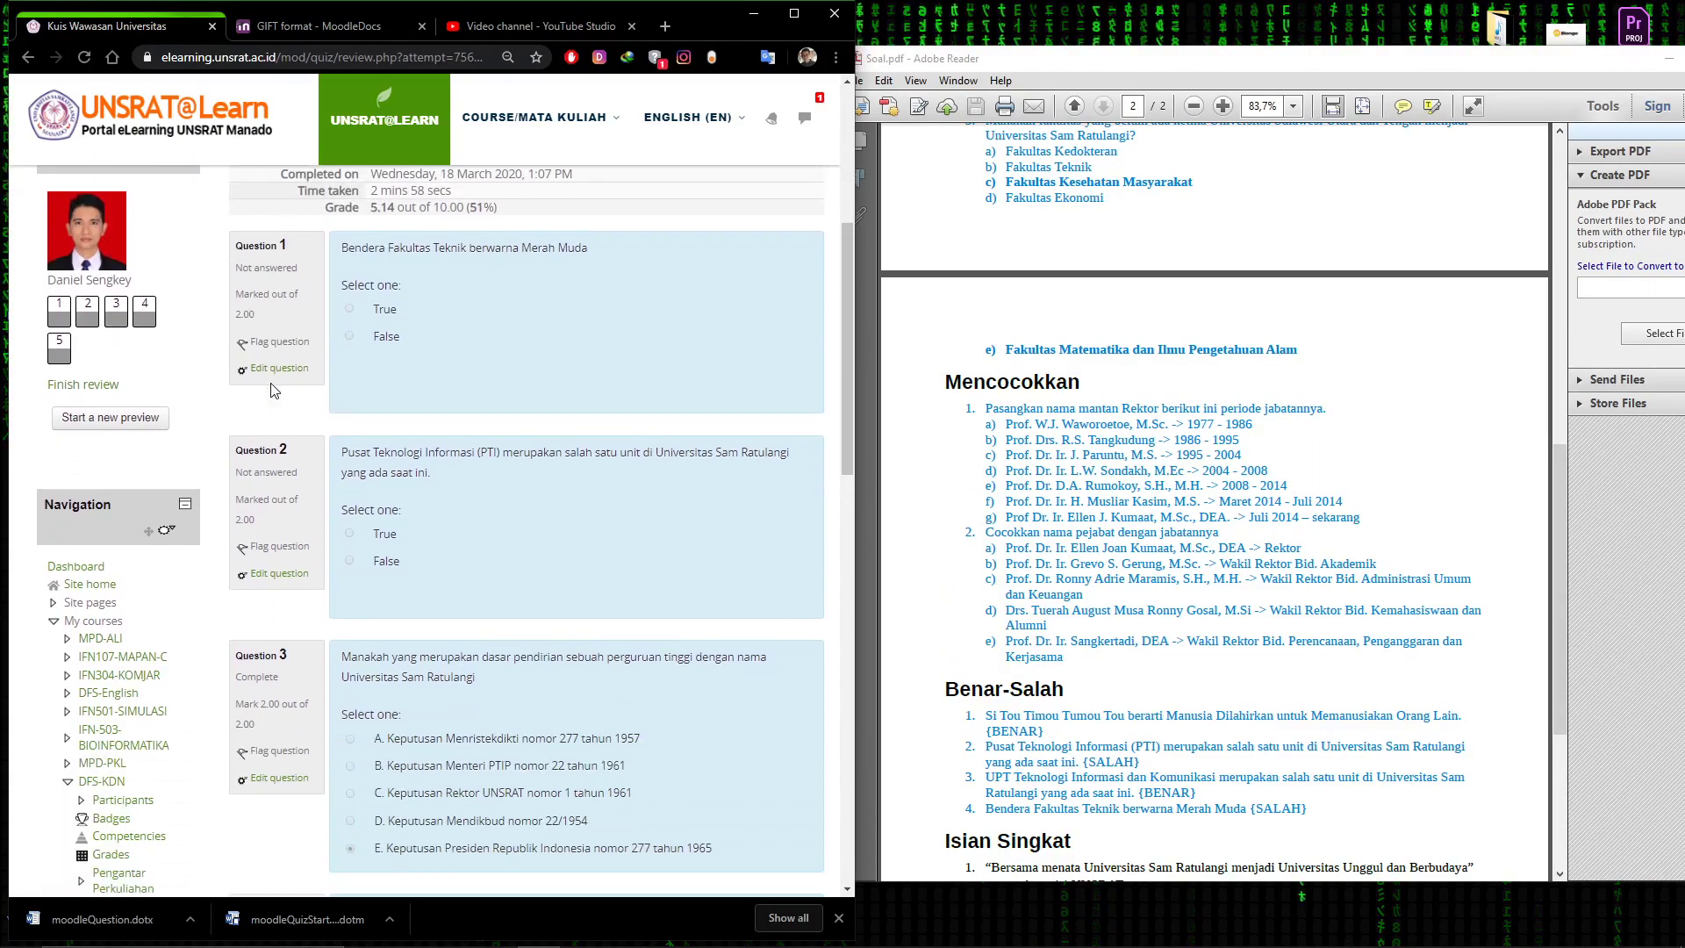
pyautogui.scroll(-7, 270, 383)
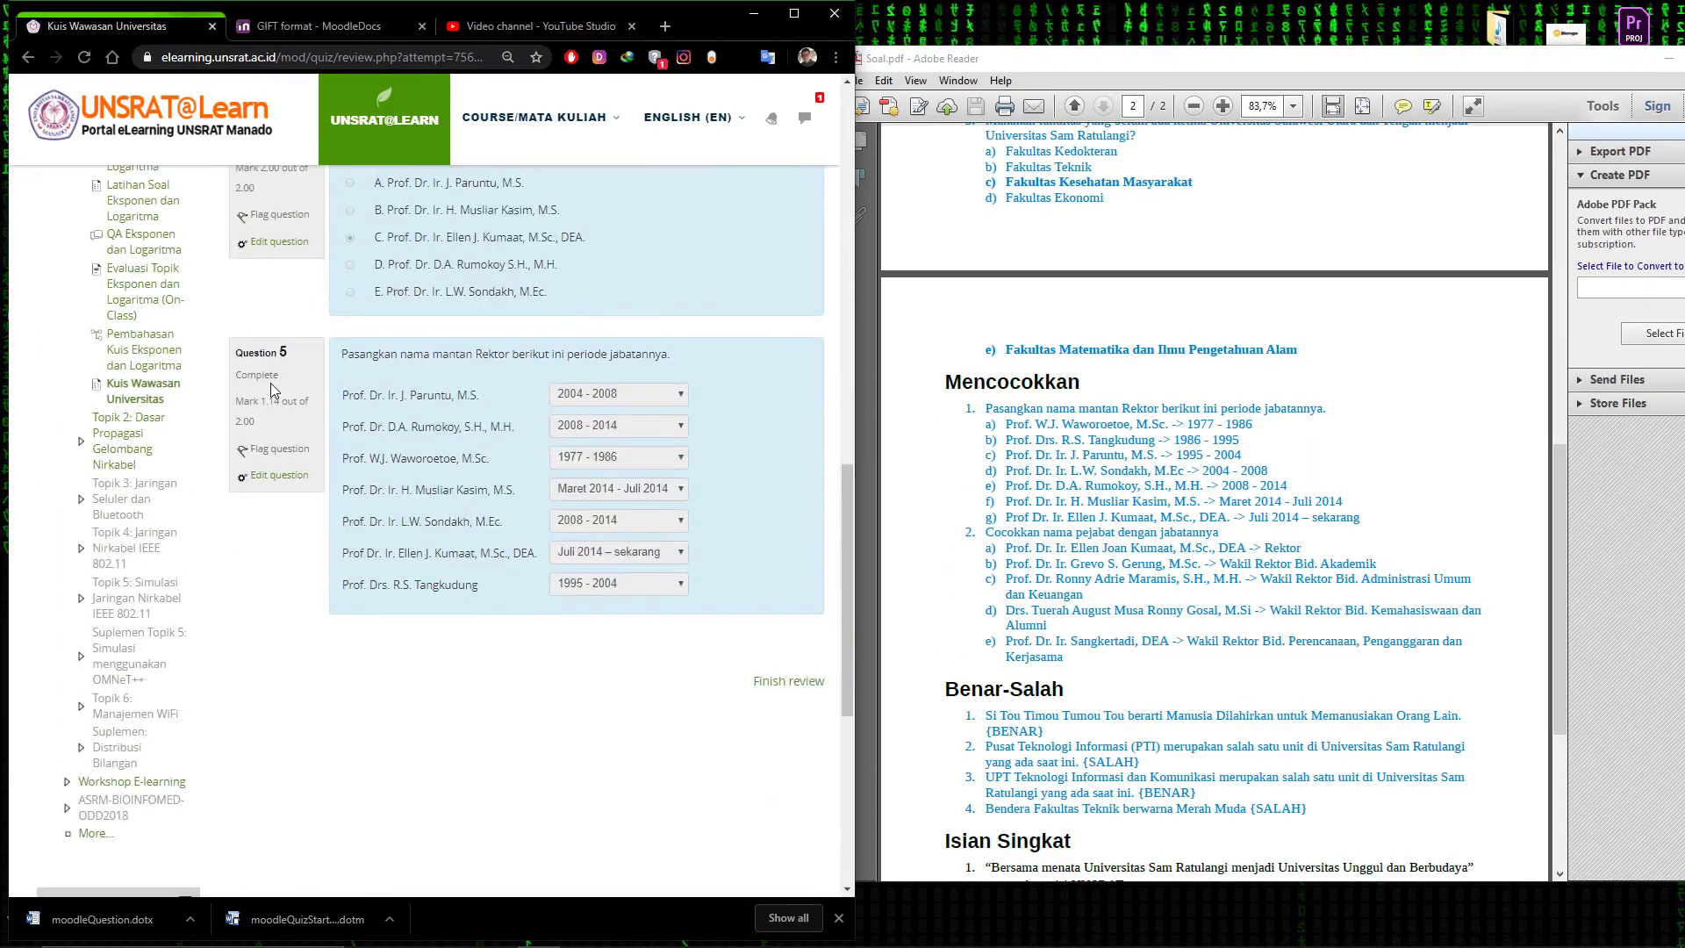
pyautogui.scroll(3, 270, 382)
pyautogui.scroll(5, 270, 389)
pyautogui.scroll(-9, 272, 391)
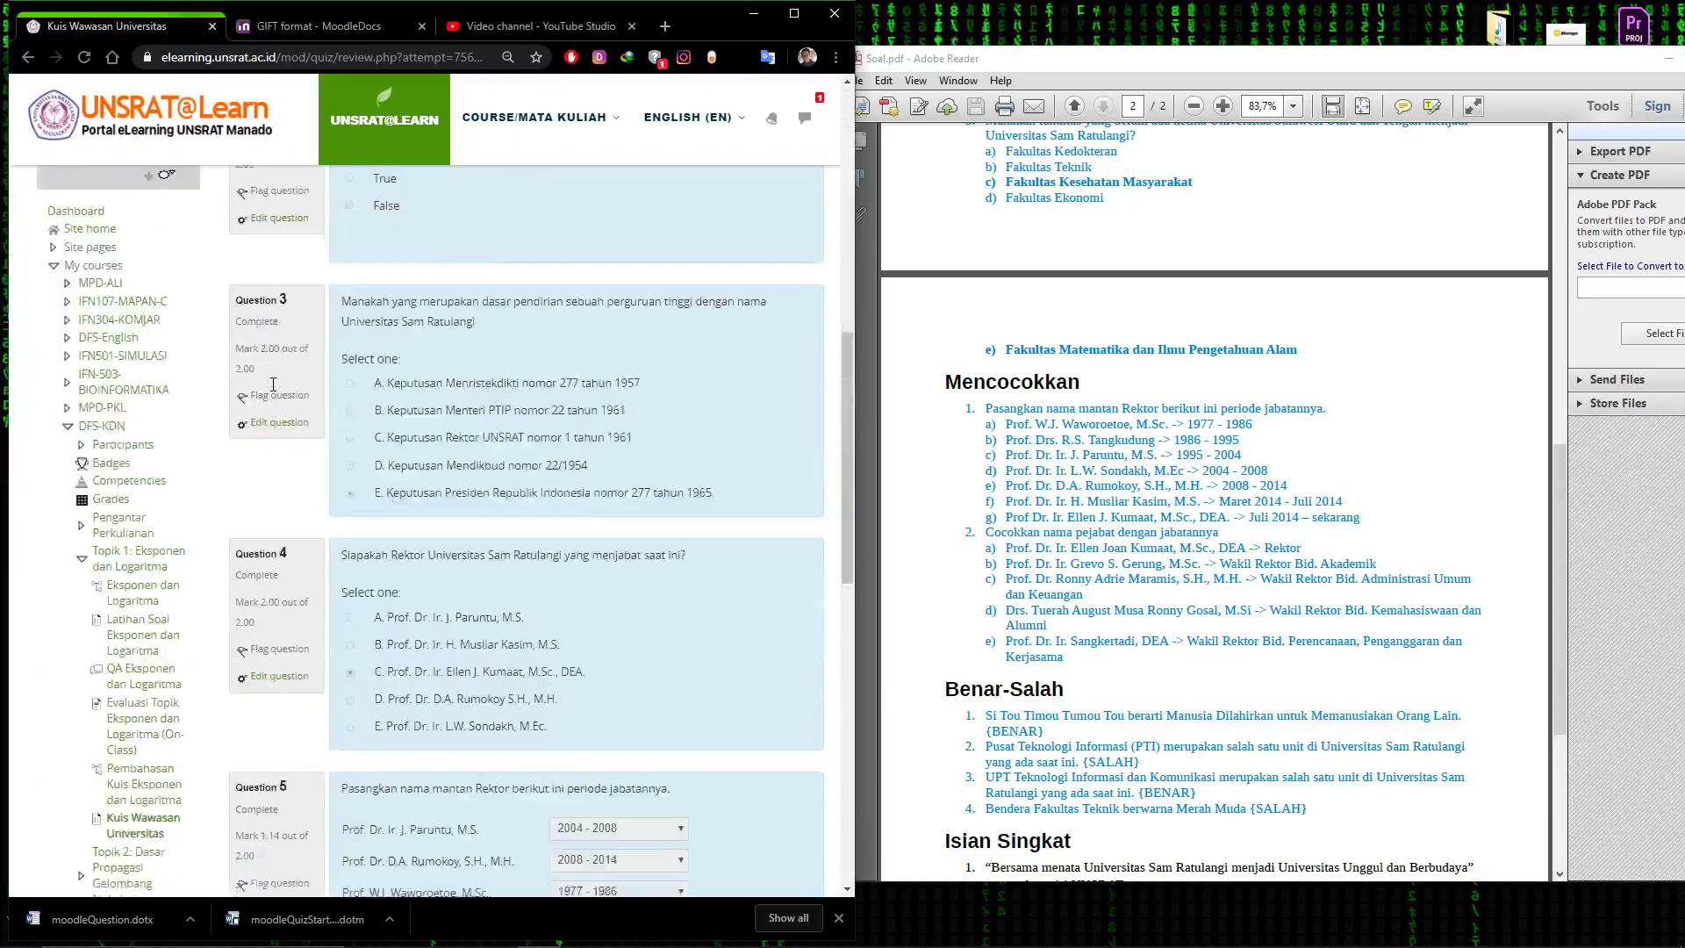
# In the quiz settings' review options, disable Marks immediately after the attempt, then save and display the quiz
pyautogui.scroll(-5, 276, 517)
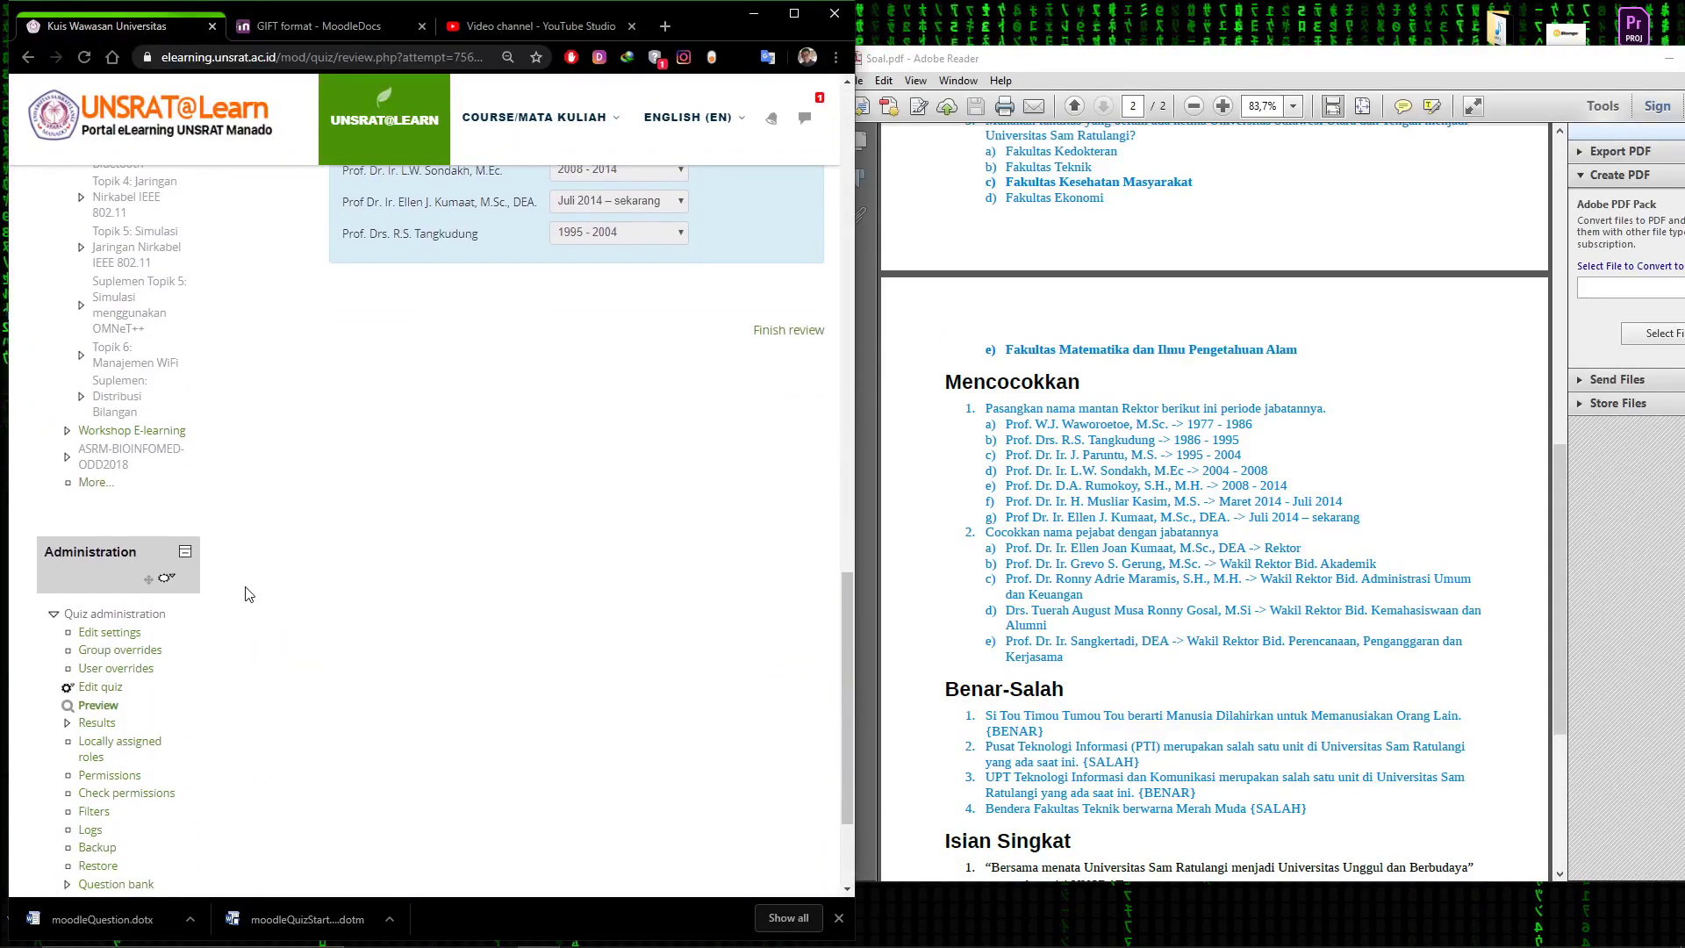
pyautogui.click(120, 642)
pyautogui.scroll(-8, 456, 536)
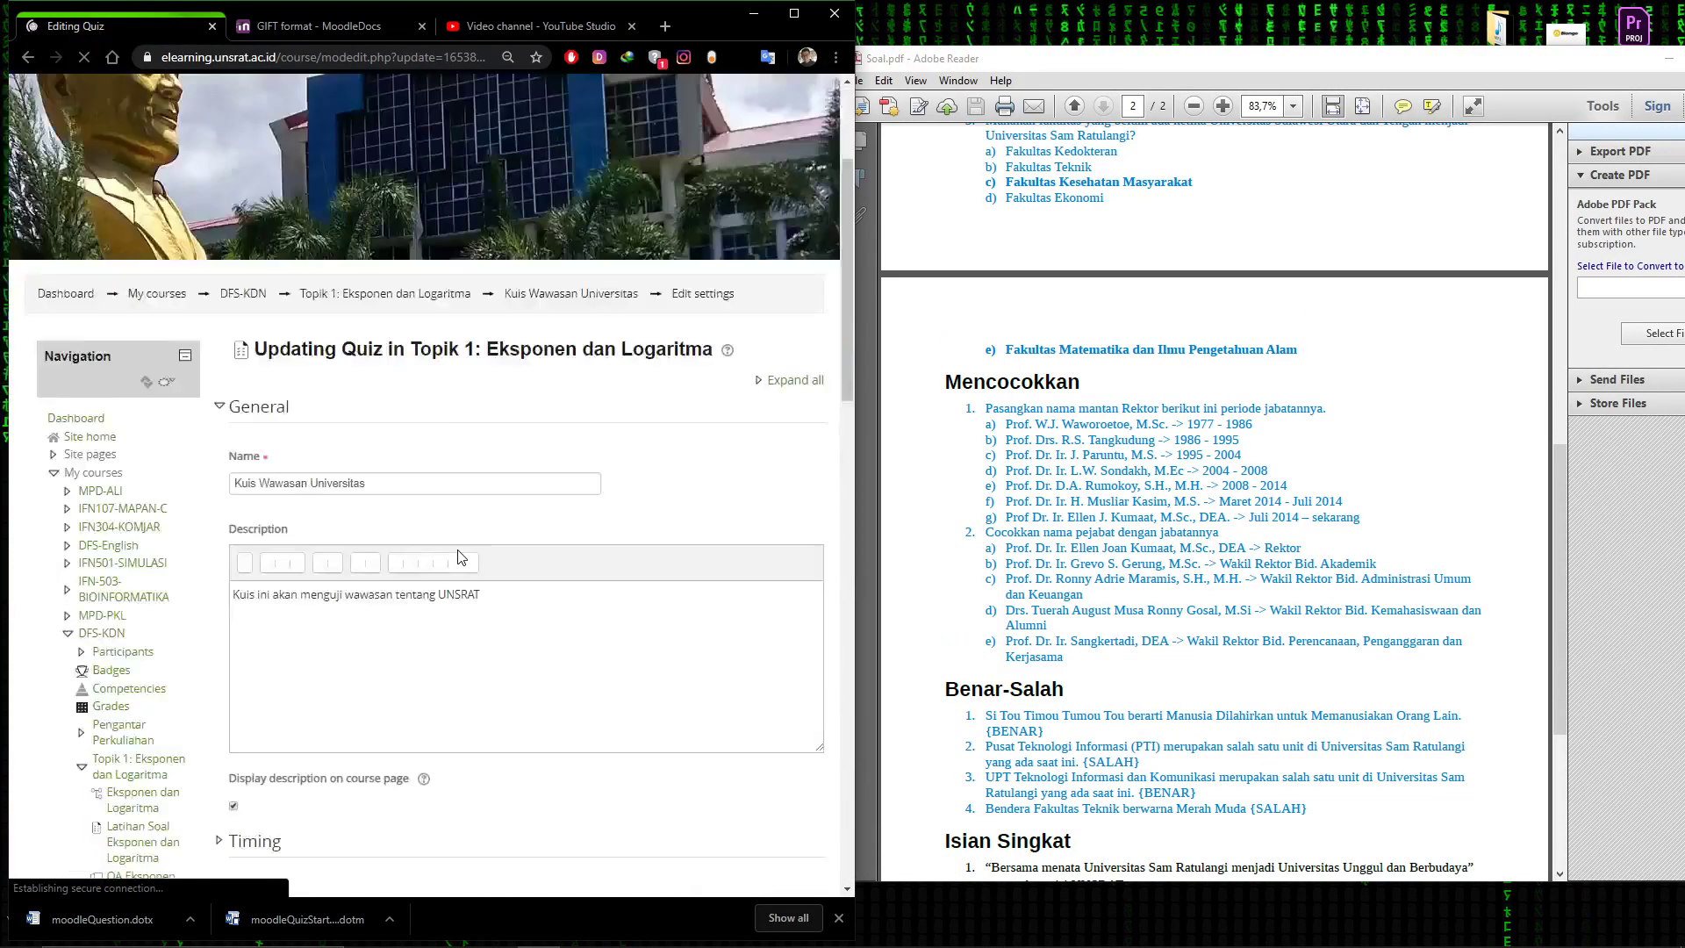
pyautogui.scroll(-1, 430, 591)
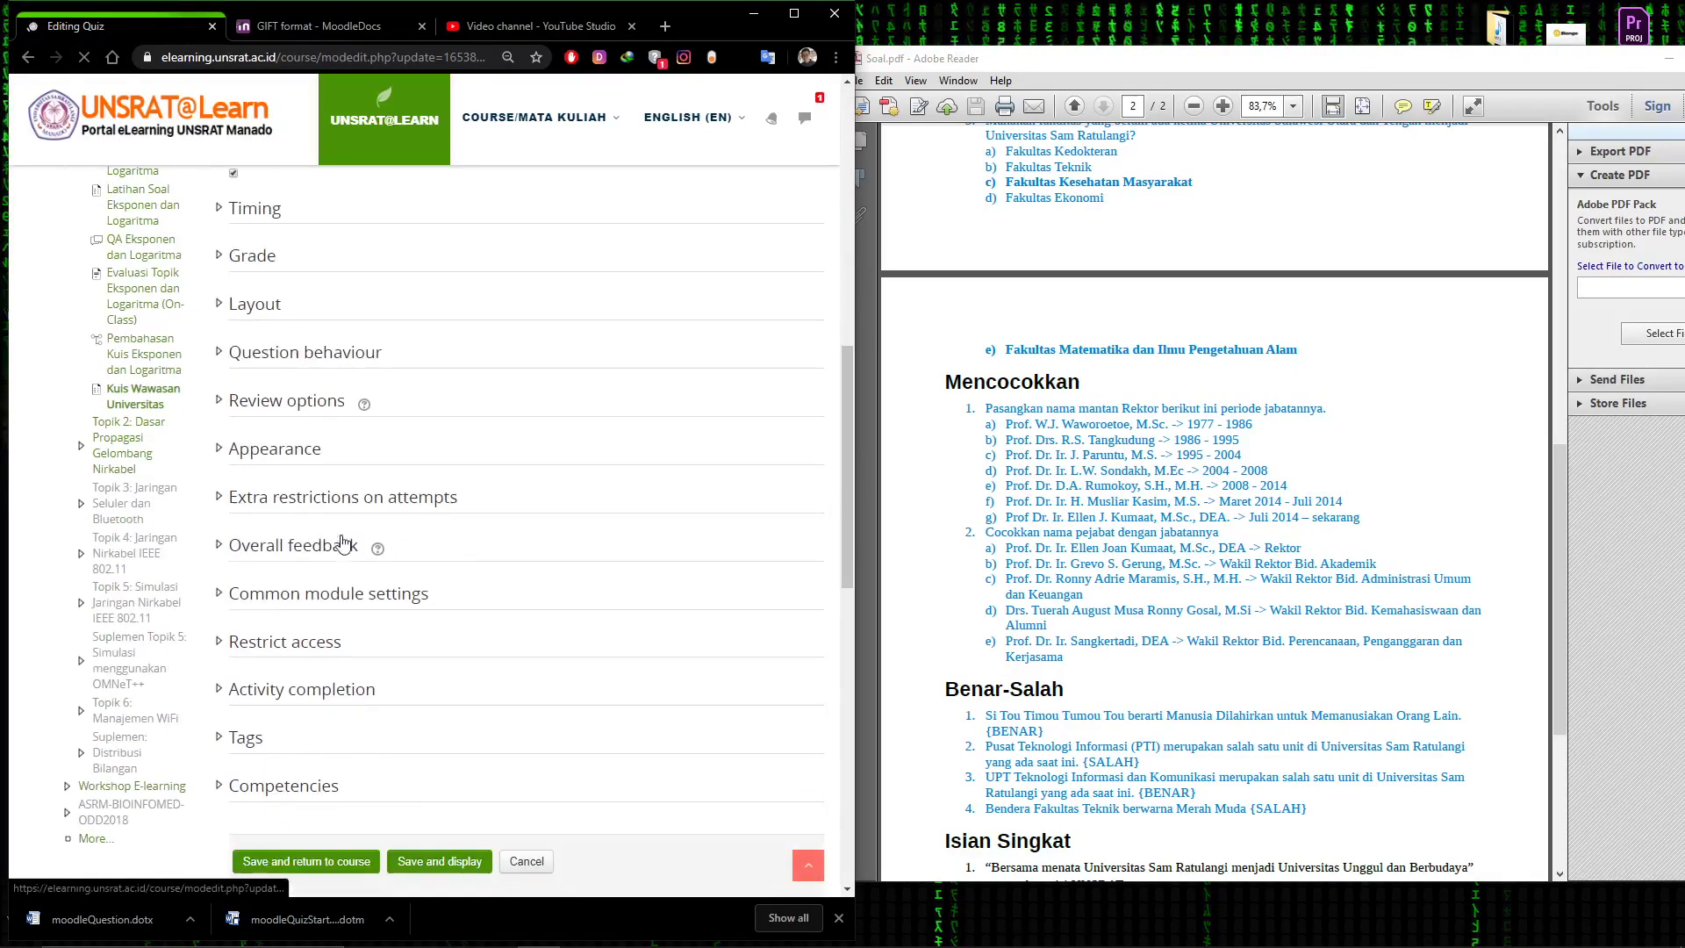
pyautogui.click(307, 404)
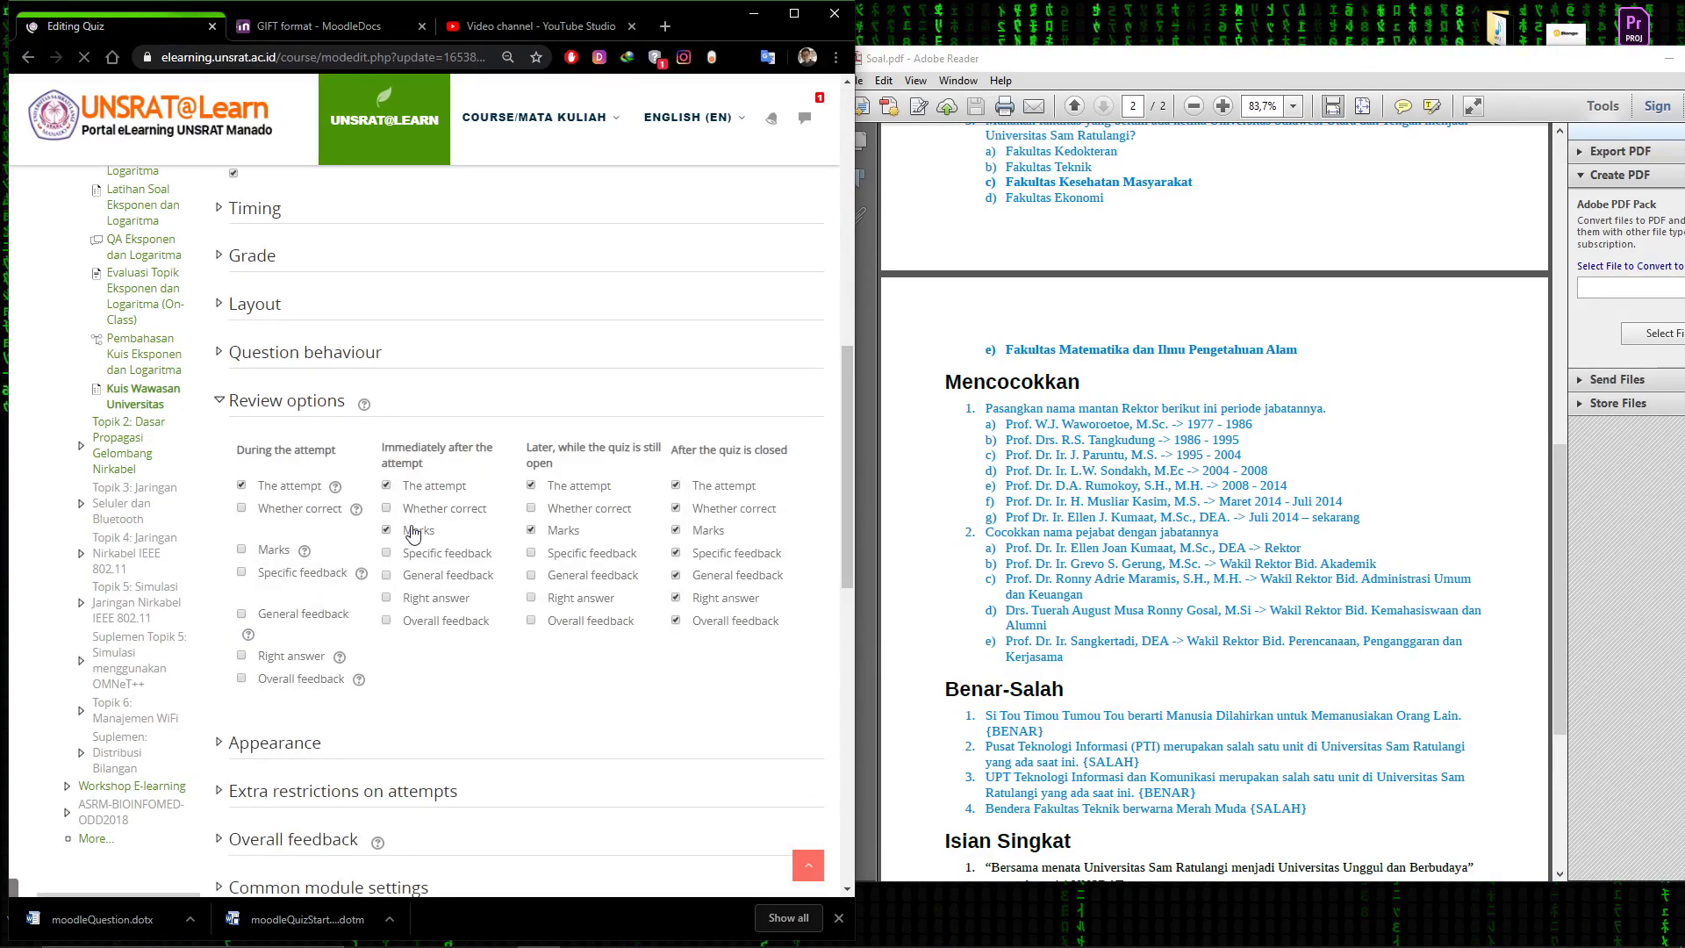
pyautogui.scroll(-10, 412, 531)
pyautogui.scroll(2, 413, 526)
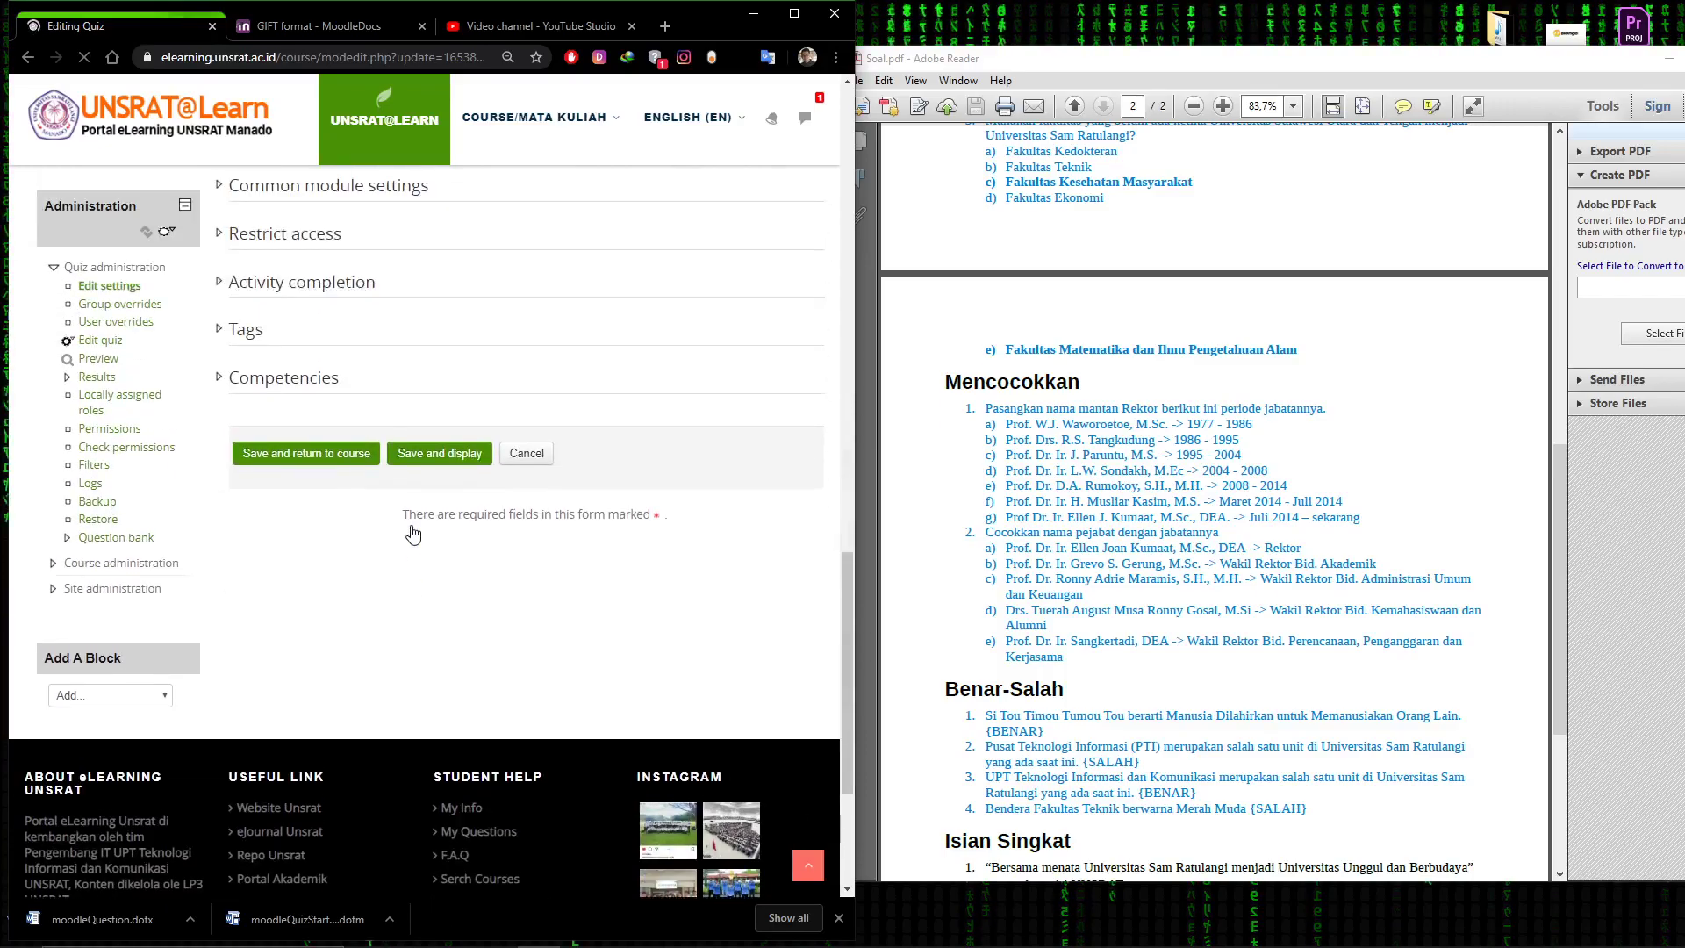
pyautogui.click(462, 459)
pyautogui.scroll(7, 463, 458)
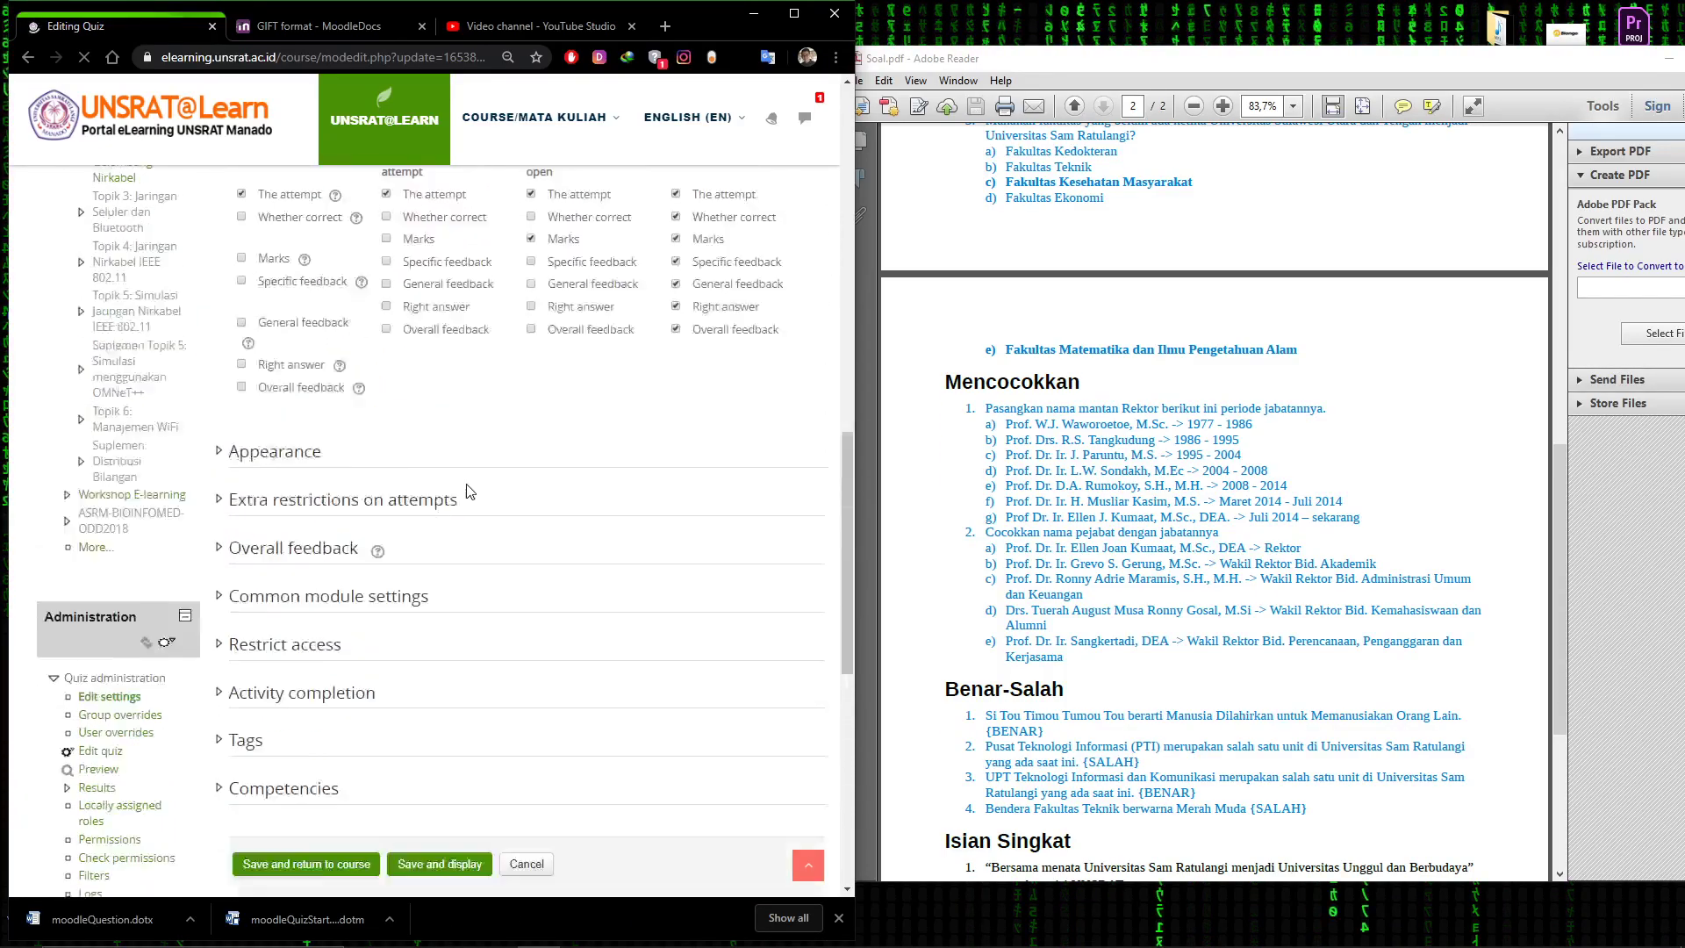
pyautogui.scroll(-4, 404, 702)
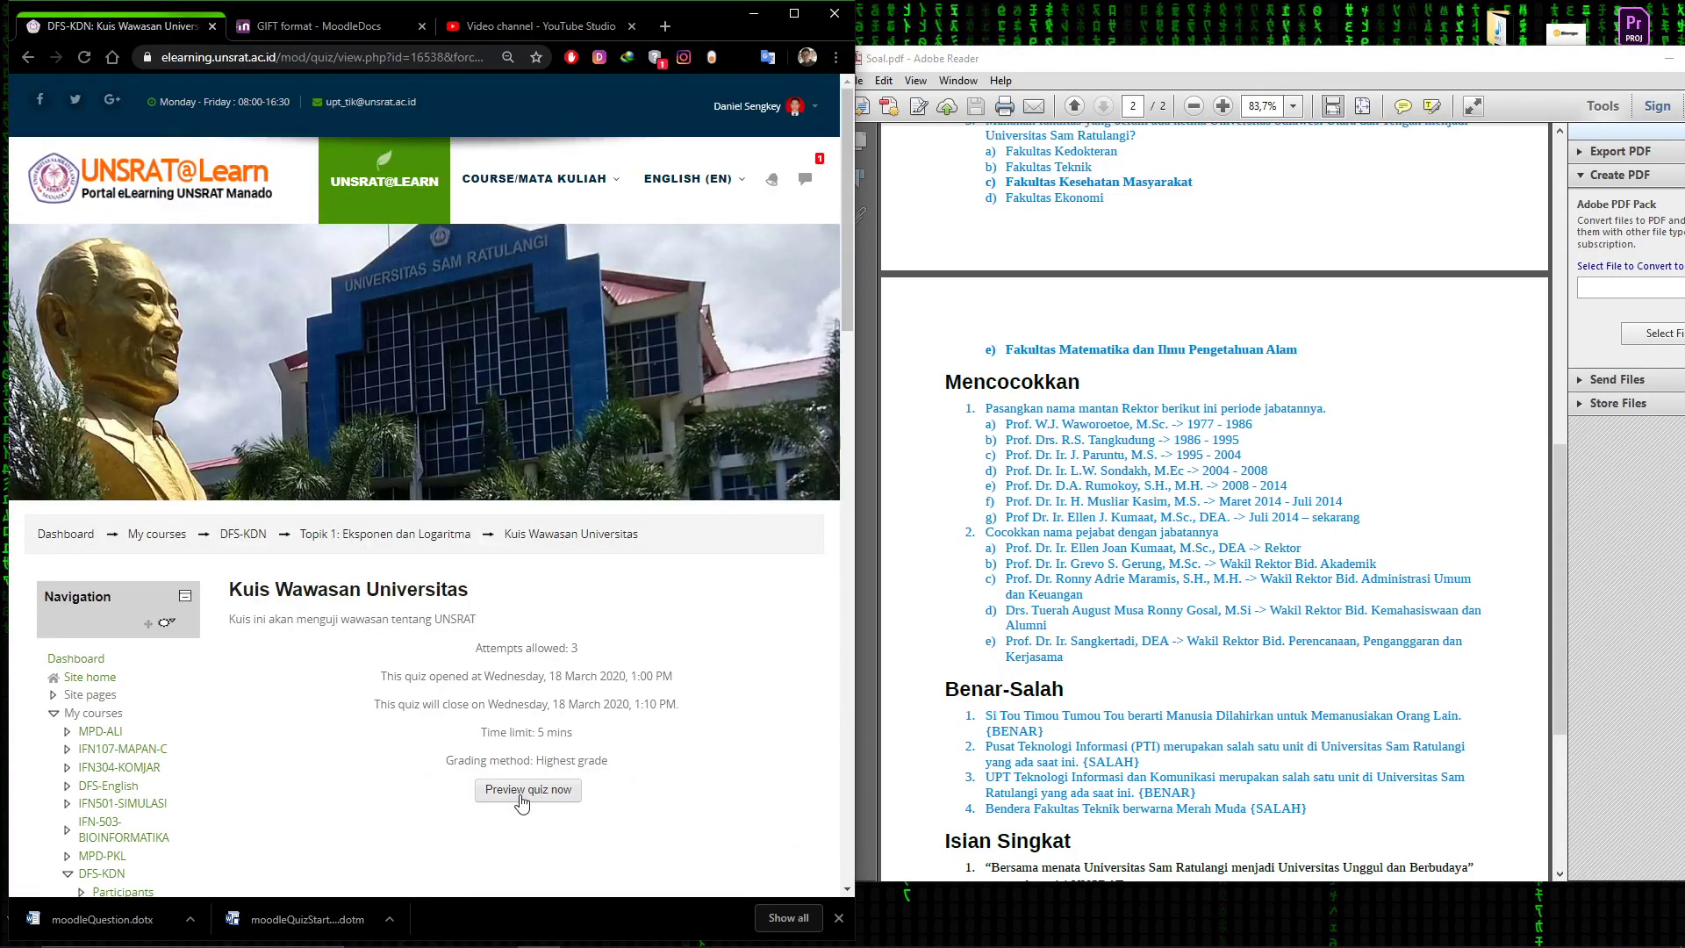
# Start a new quiz preview and answer question 1 with "Fakultas Matematika dan Ilmu Pengetahuan Alam" and "Fakultas Kesehatan Masyarakat"
pyautogui.click(524, 791)
pyautogui.click(414, 531)
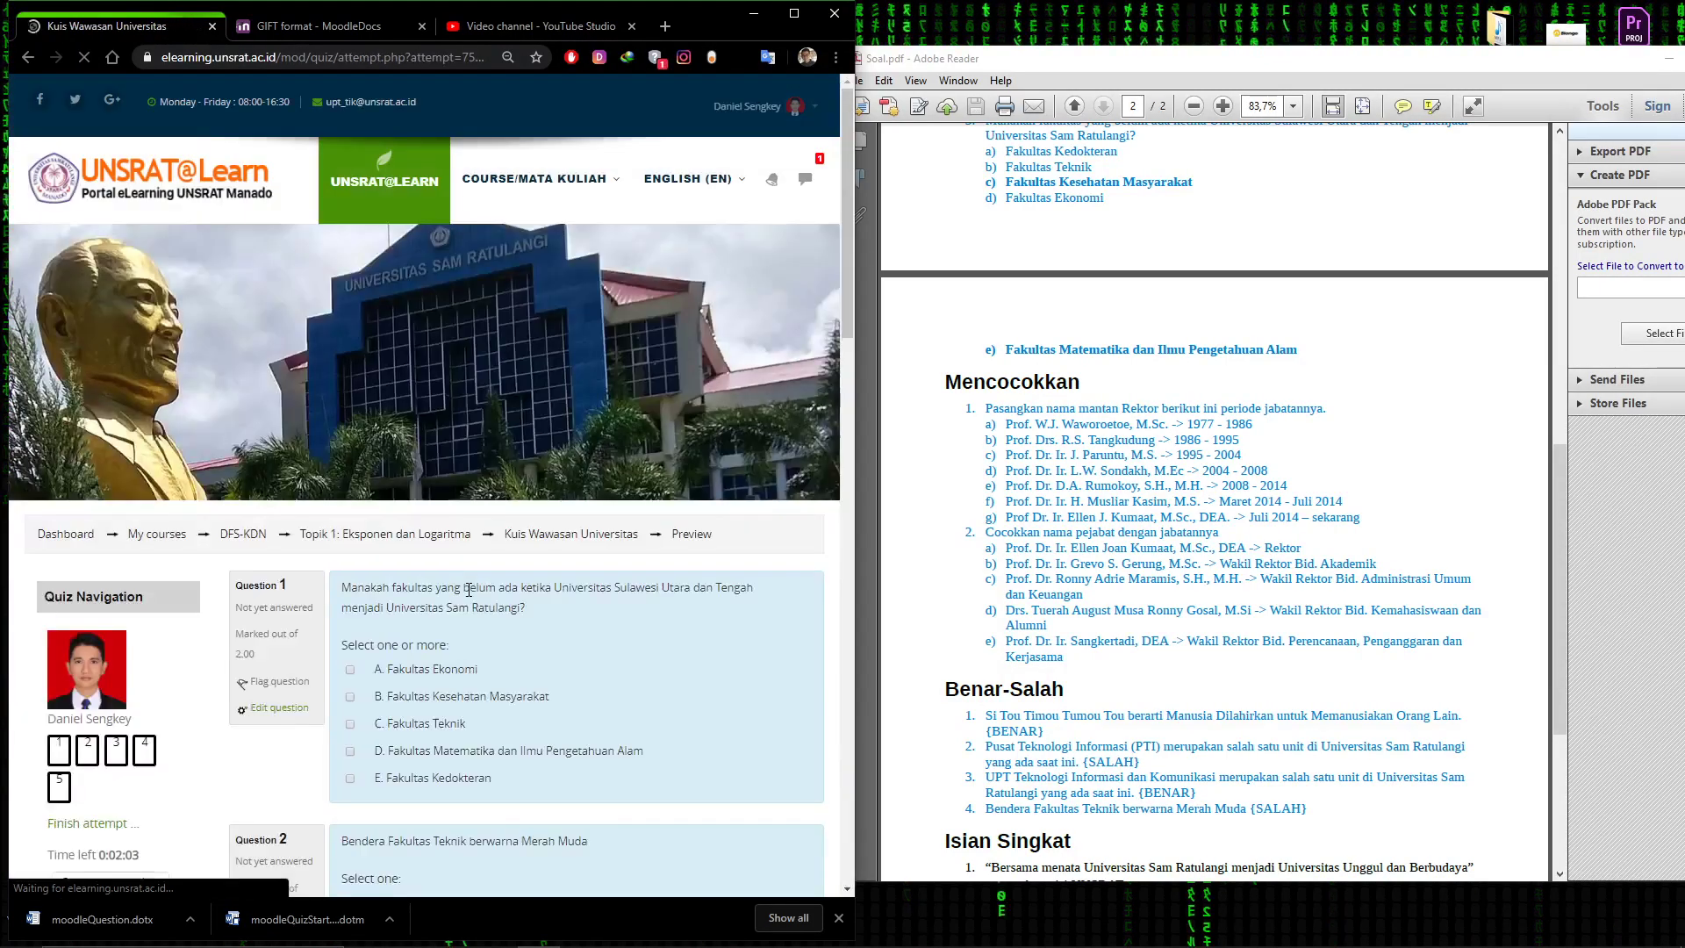
pyautogui.scroll(-7, 509, 535)
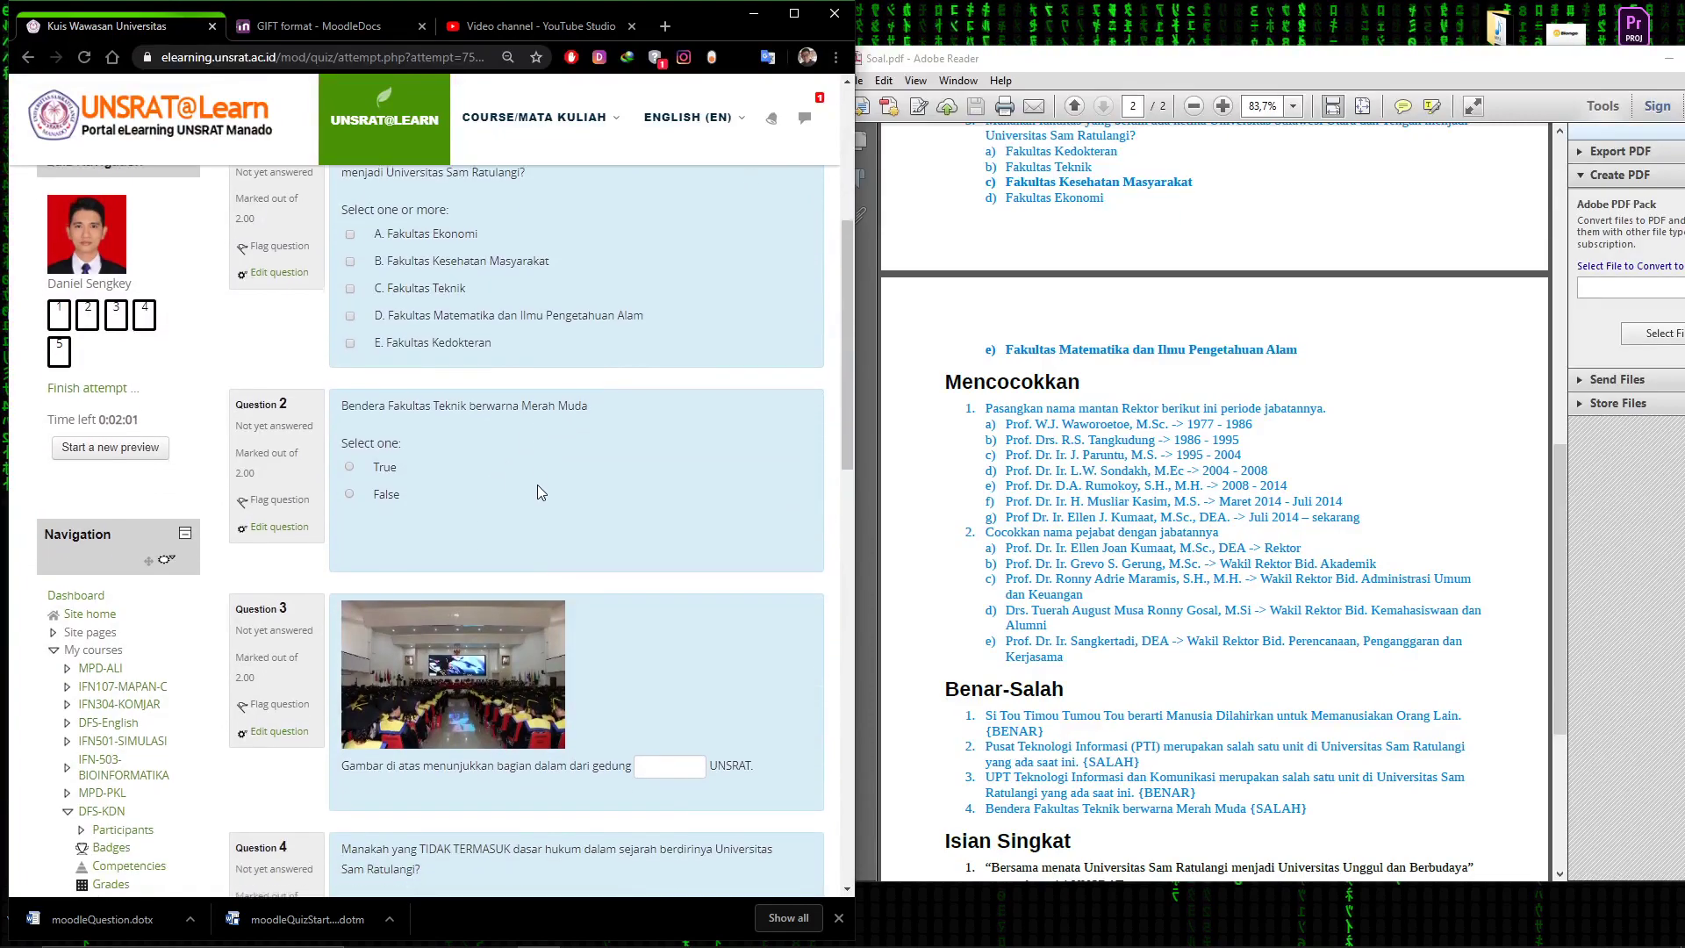
pyautogui.scroll(7, 537, 488)
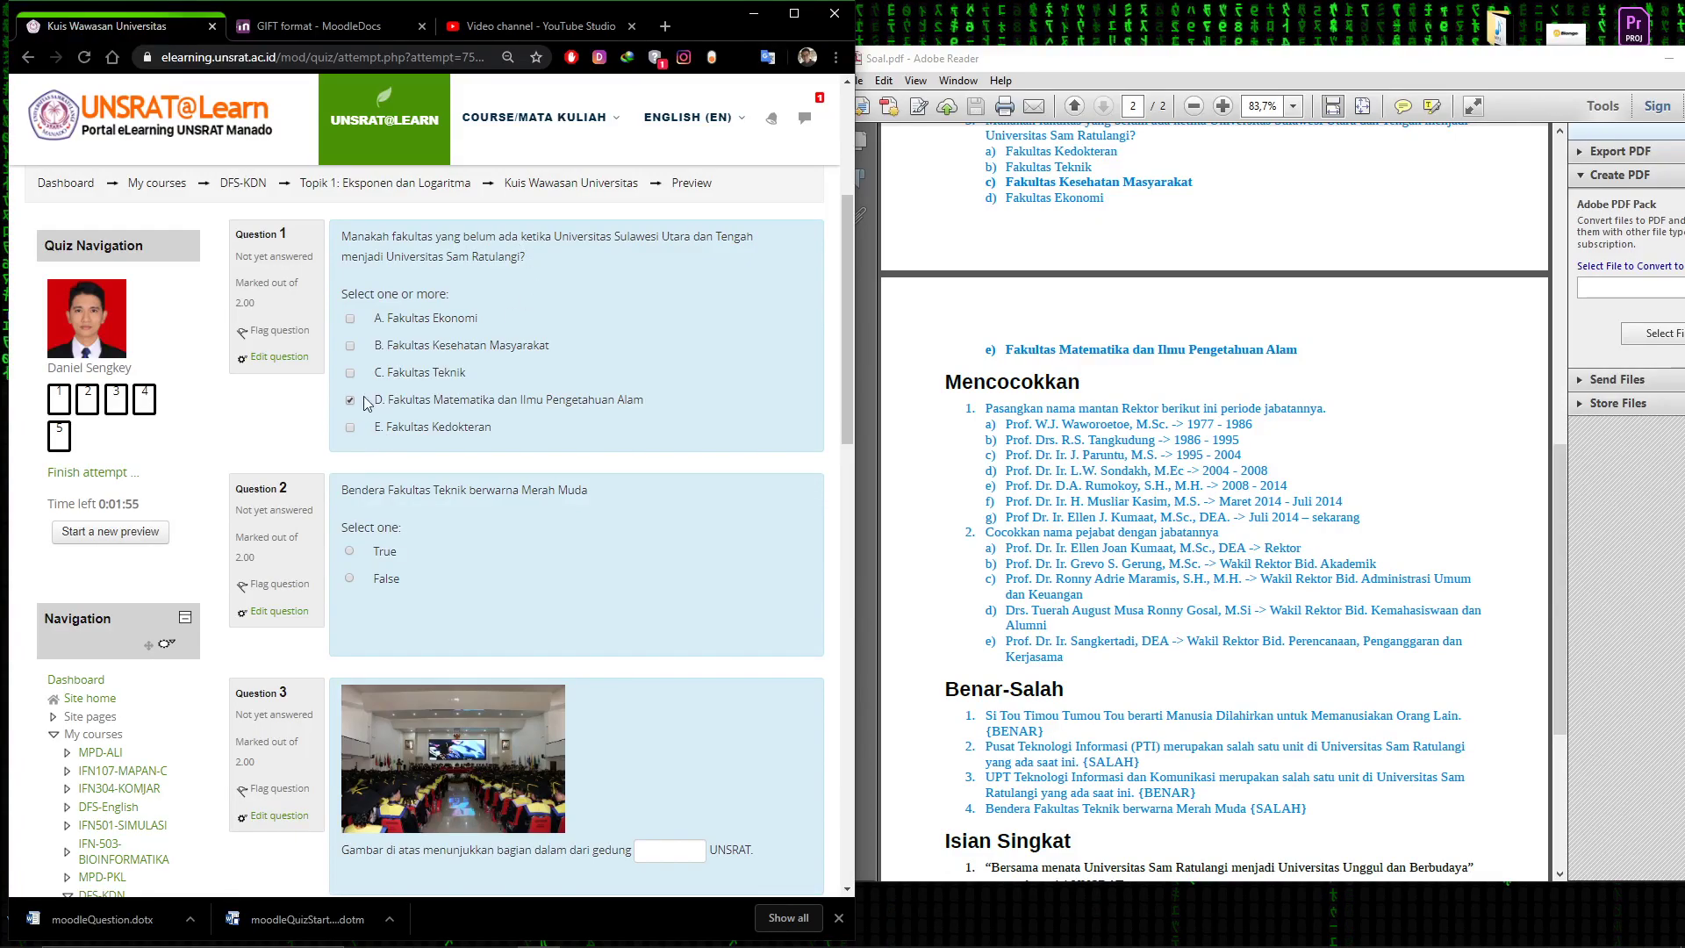
pyautogui.click(351, 346)
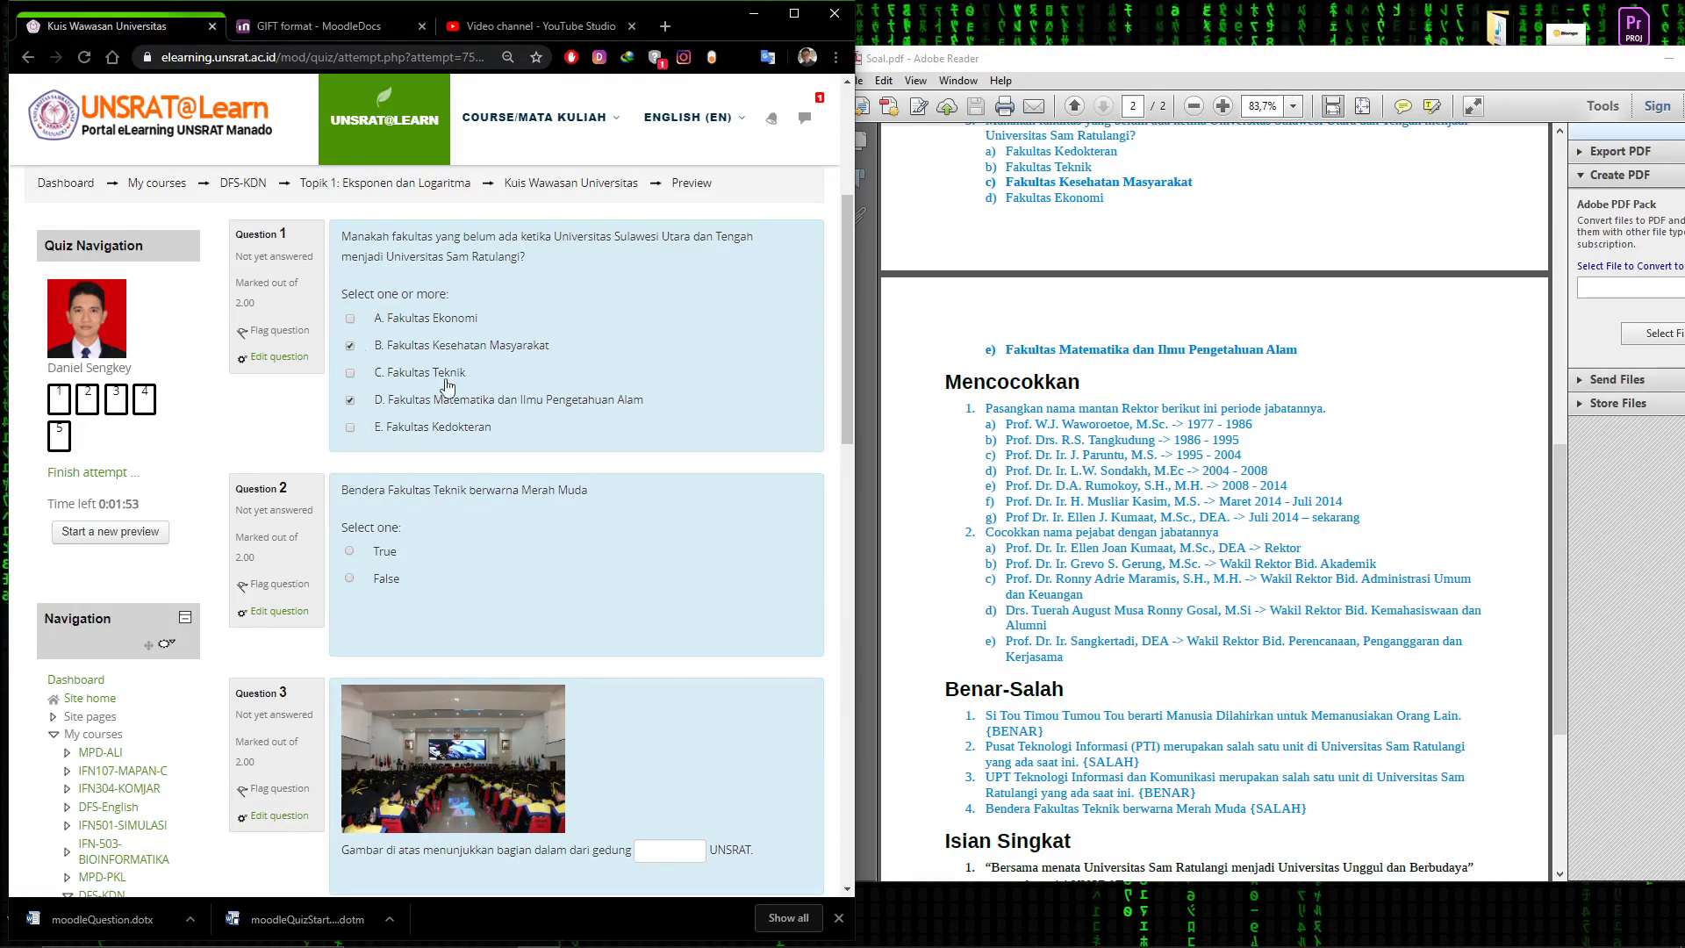
# Answer question 2 with True and fill in the building name in question 3 as "auditorium"
pyautogui.click(350, 551)
pyautogui.scroll(-5, 435, 528)
pyautogui.scroll(1, 674, 489)
pyautogui.click(673, 492)
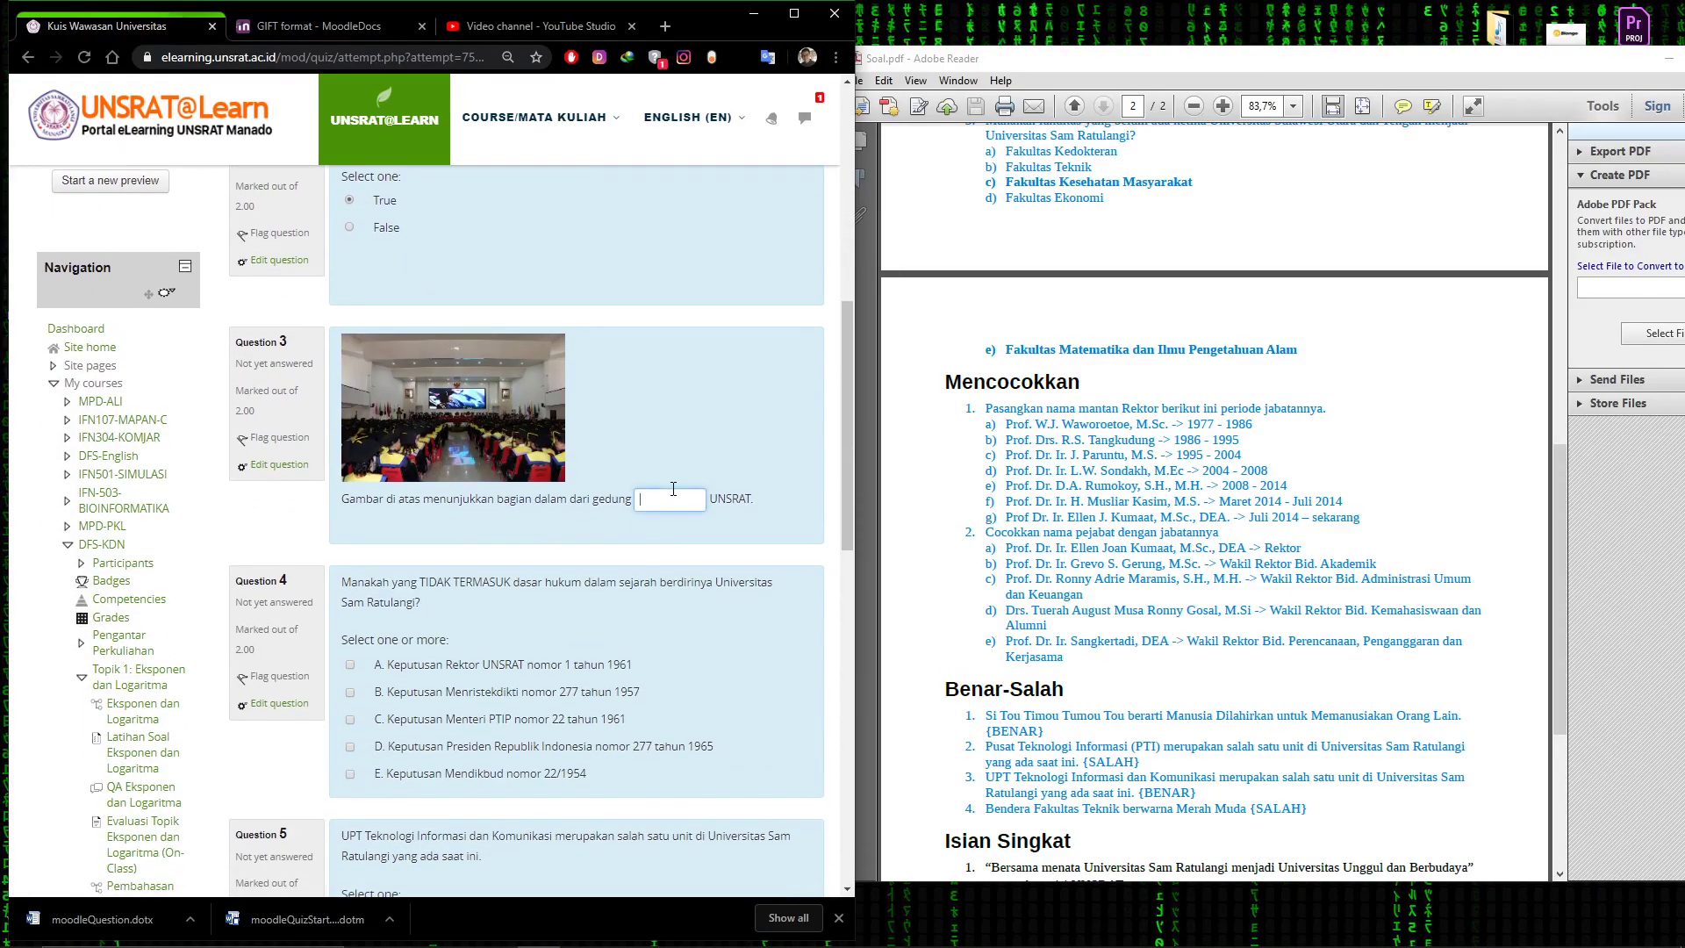
pyautogui.write('auditorium')
pyautogui.scroll(-3, 672, 488)
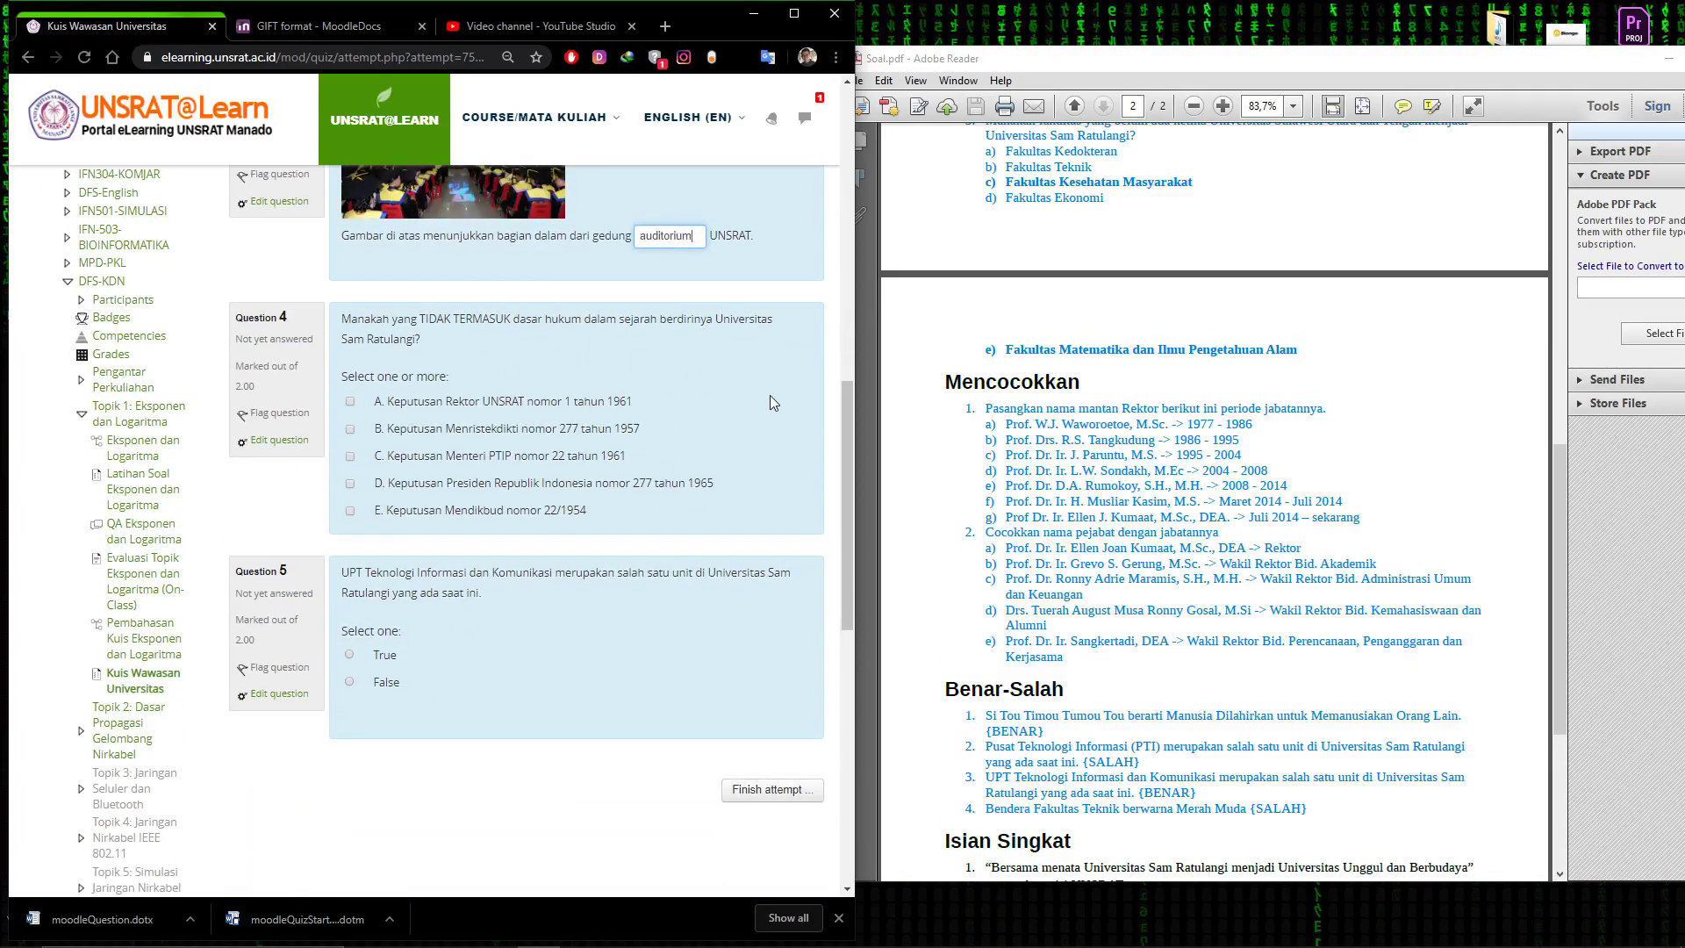
# Consult the question list in the Soal PDF, then answer question 4 with options C, D and E and question 5 with True
pyautogui.scroll(-3, 1010, 582)
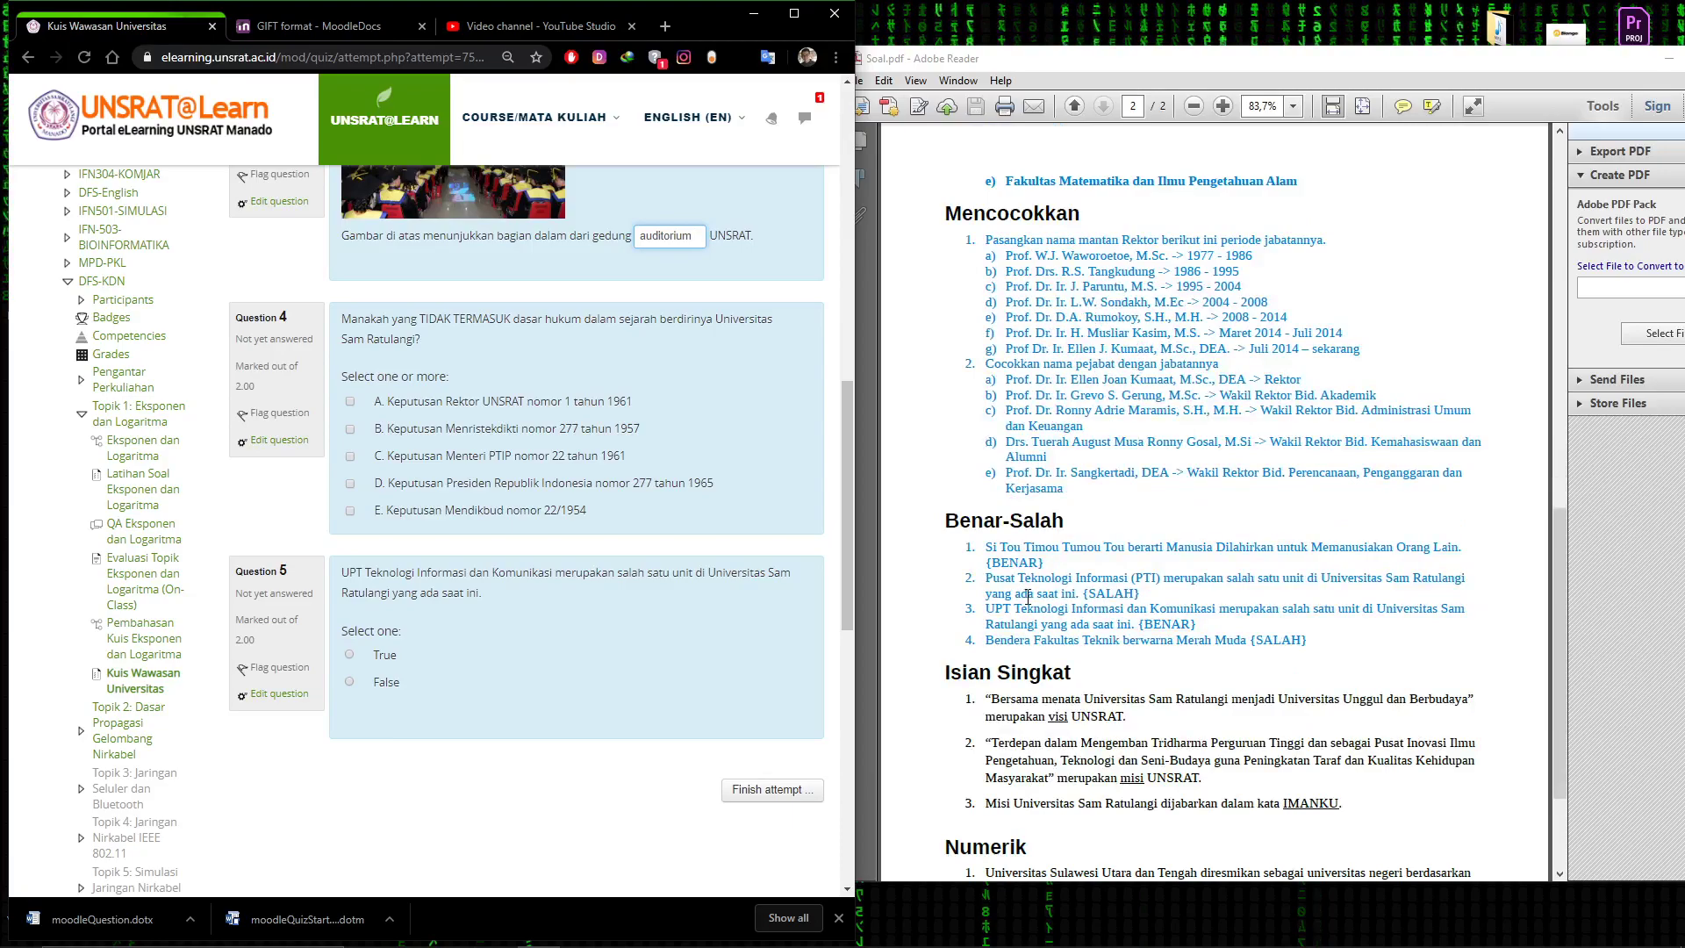
pyautogui.scroll(10, 1018, 588)
pyautogui.scroll(4, 1030, 597)
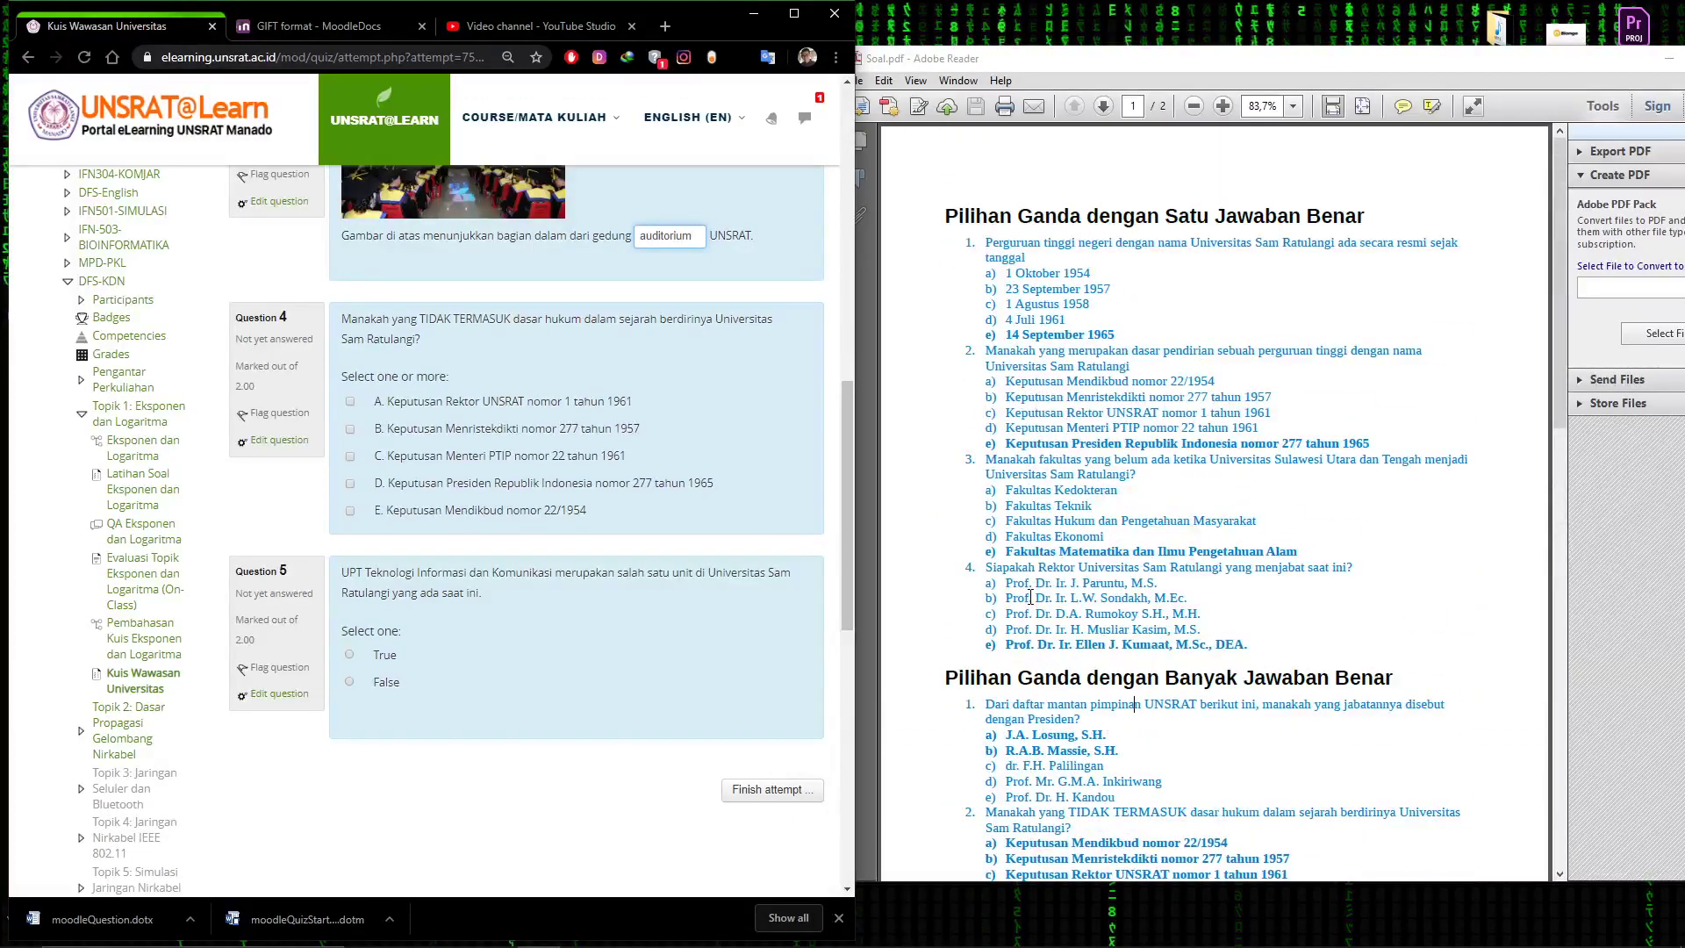
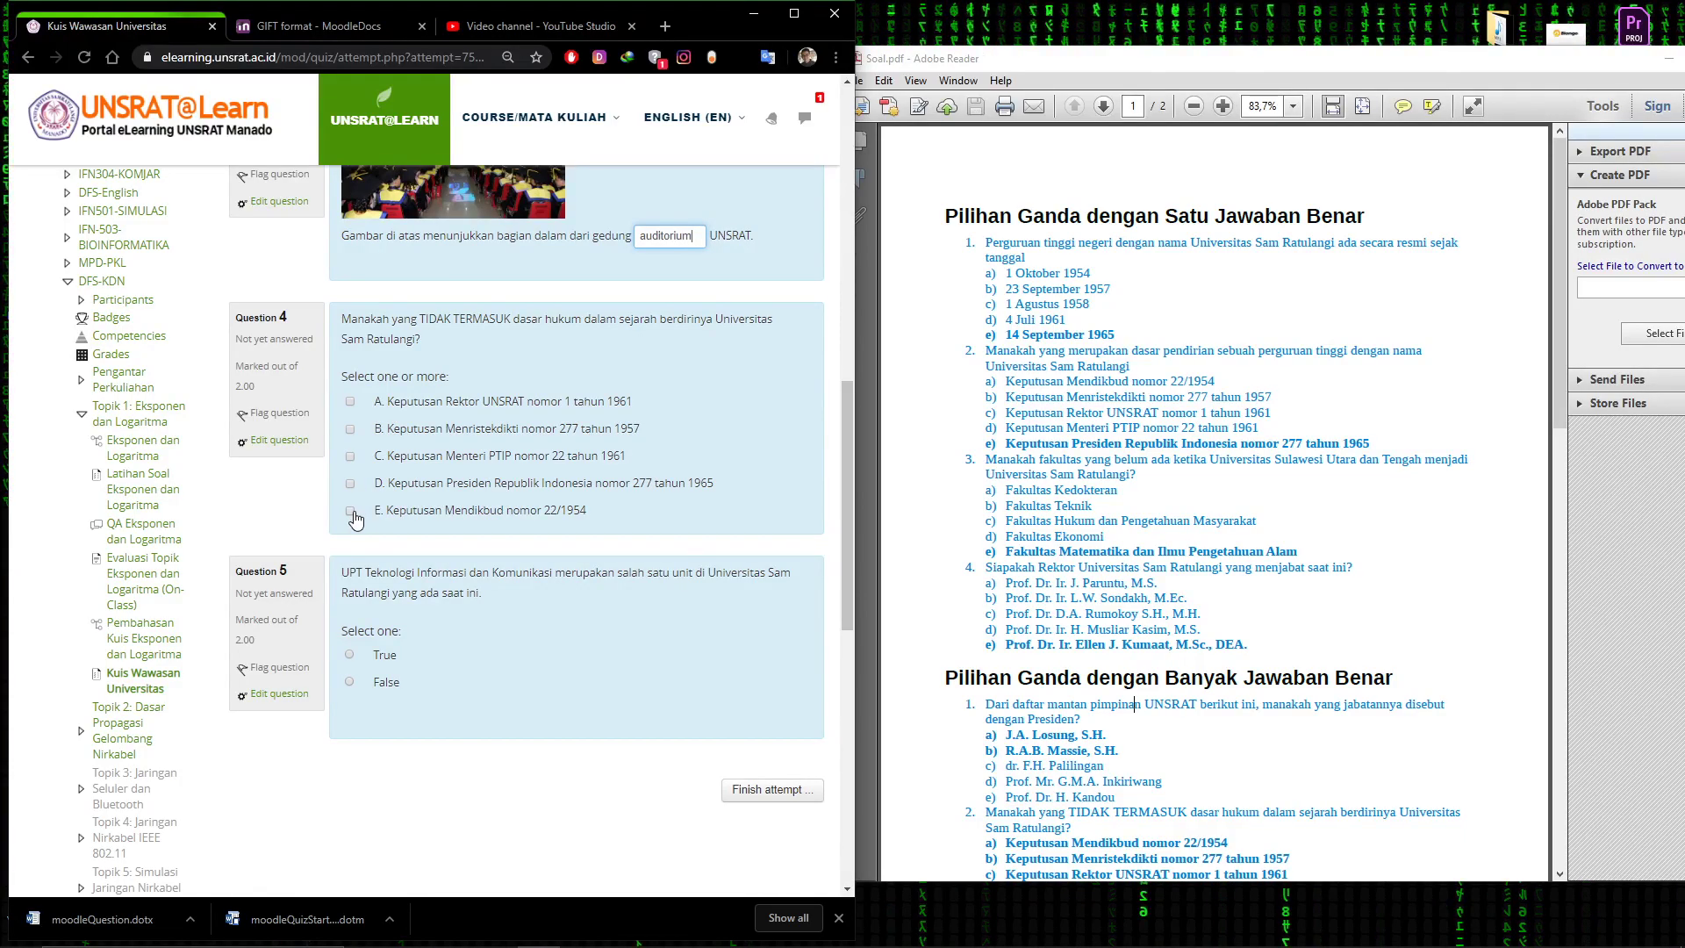
pyautogui.click(350, 483)
pyautogui.click(350, 456)
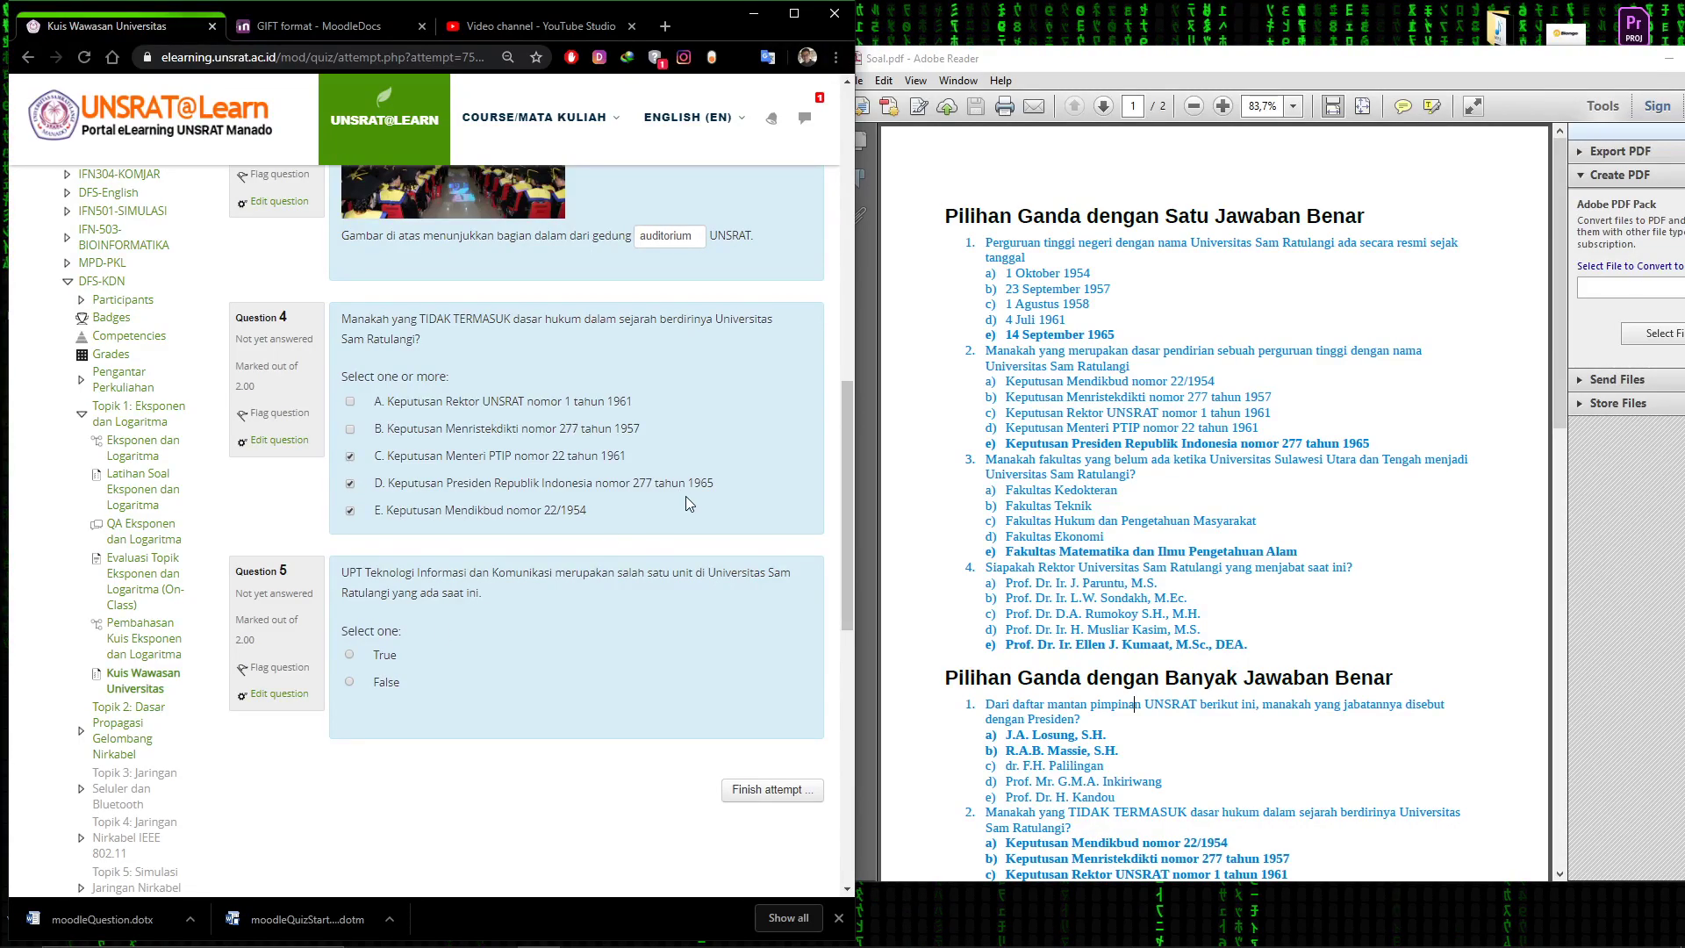
pyautogui.click(350, 656)
# Finish the preview attempt and confirm the submission of all its answers
pyautogui.click(772, 789)
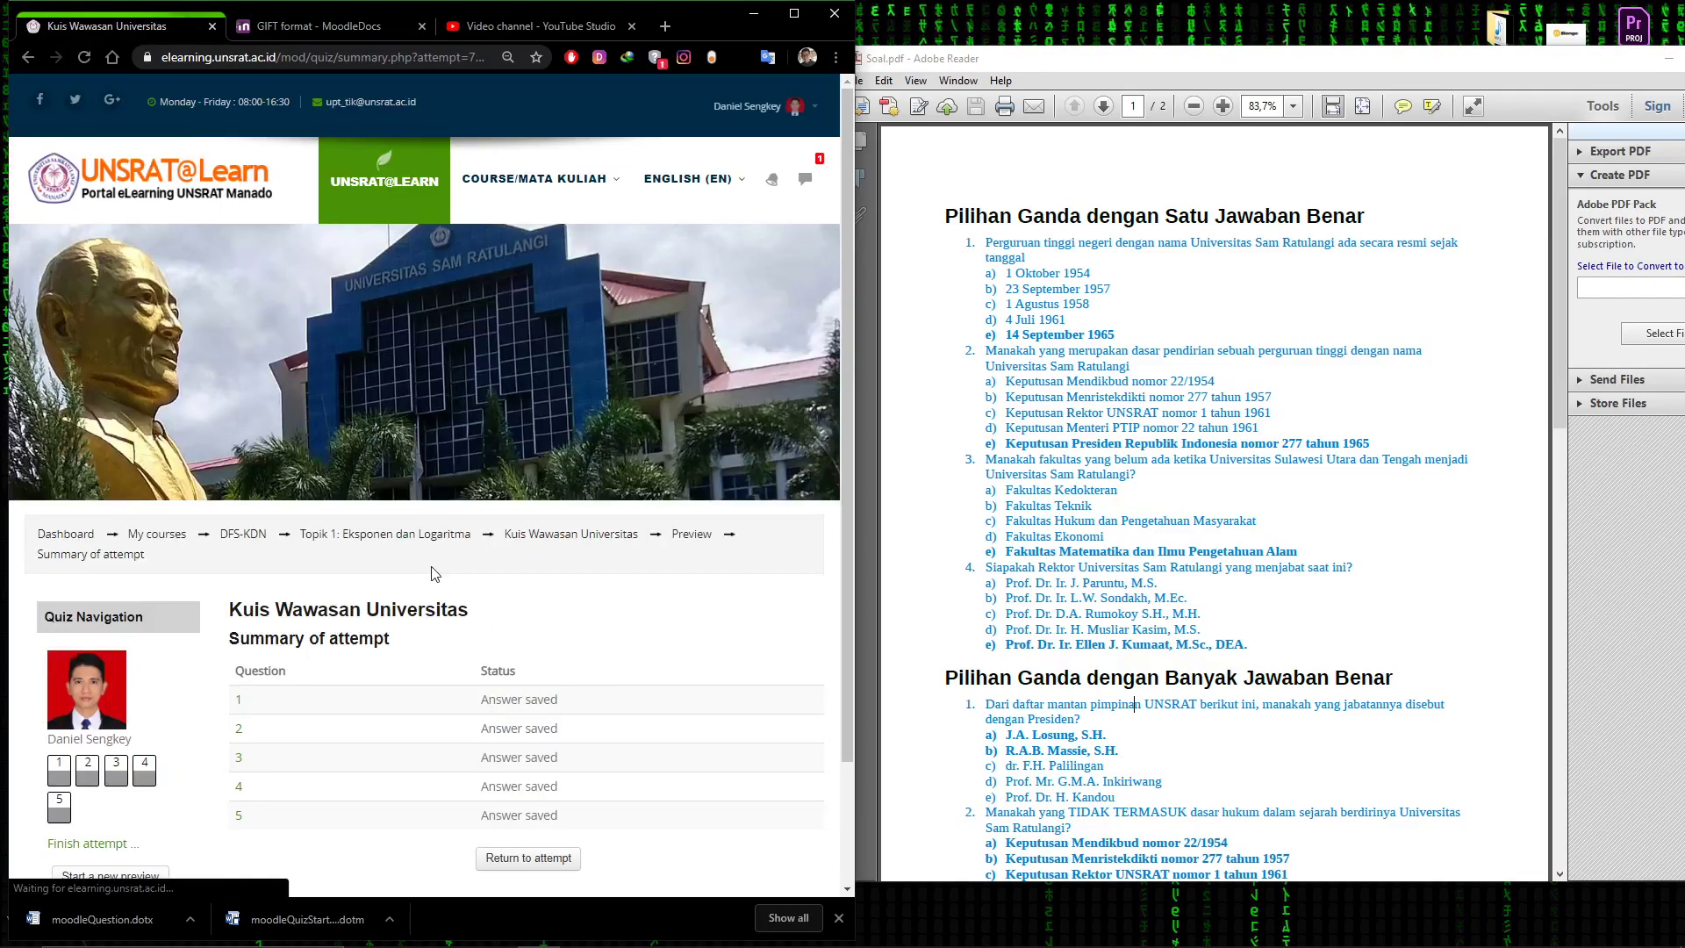
pyautogui.scroll(-2, 431, 574)
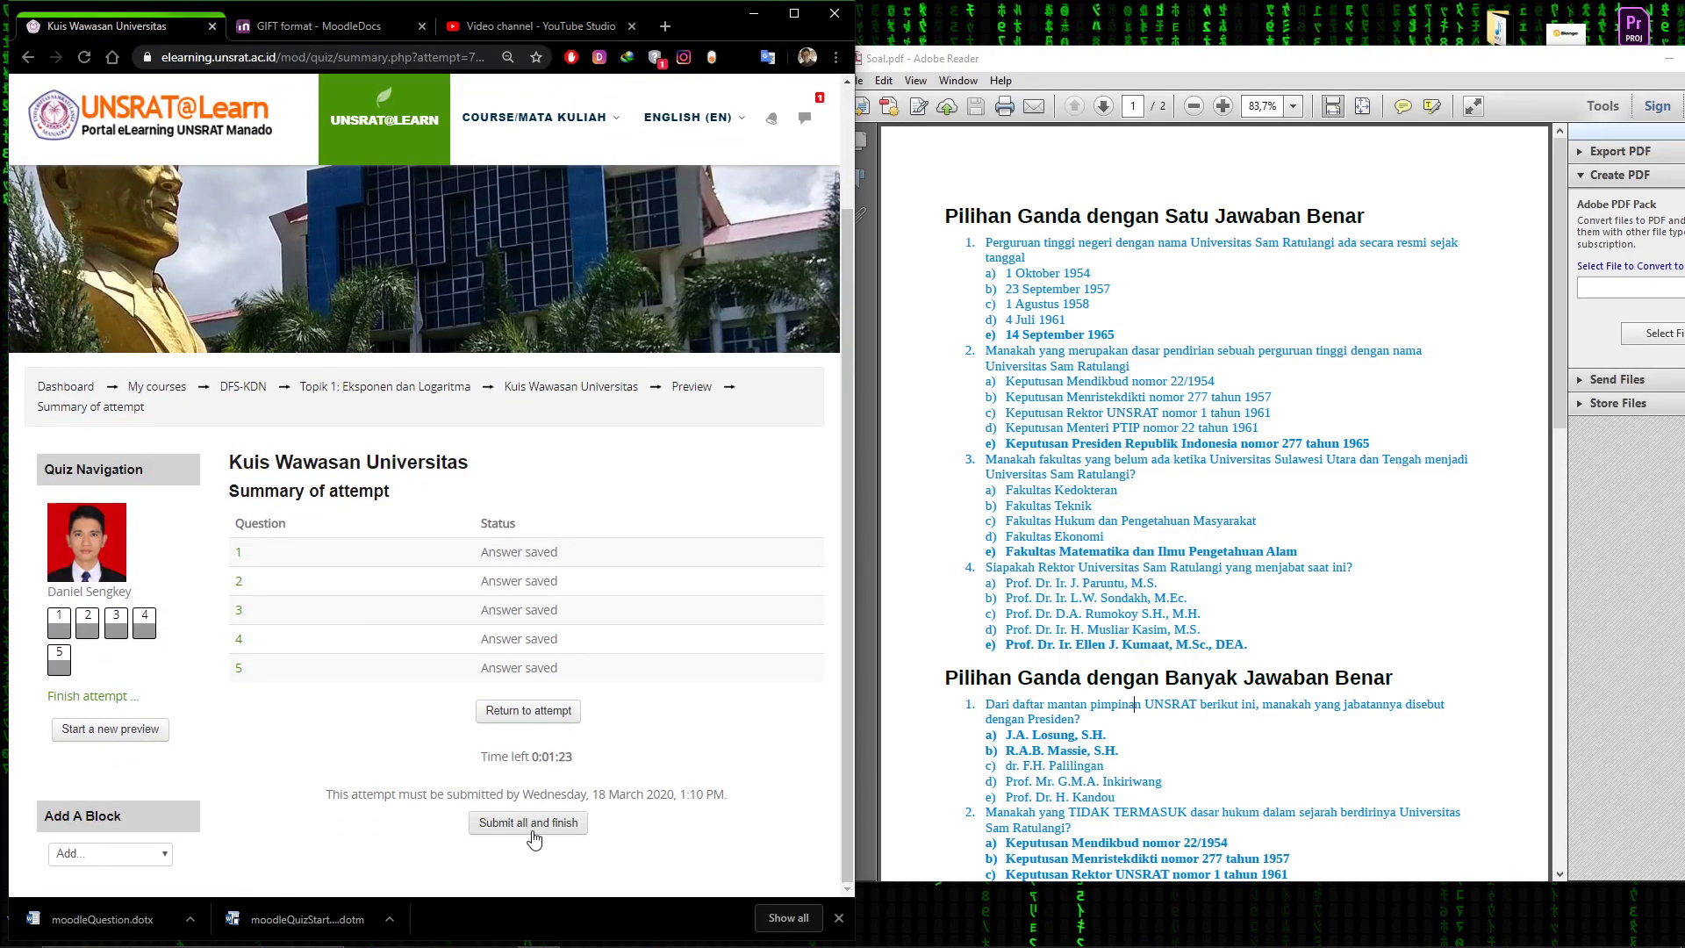
pyautogui.click(531, 830)
pyautogui.click(419, 549)
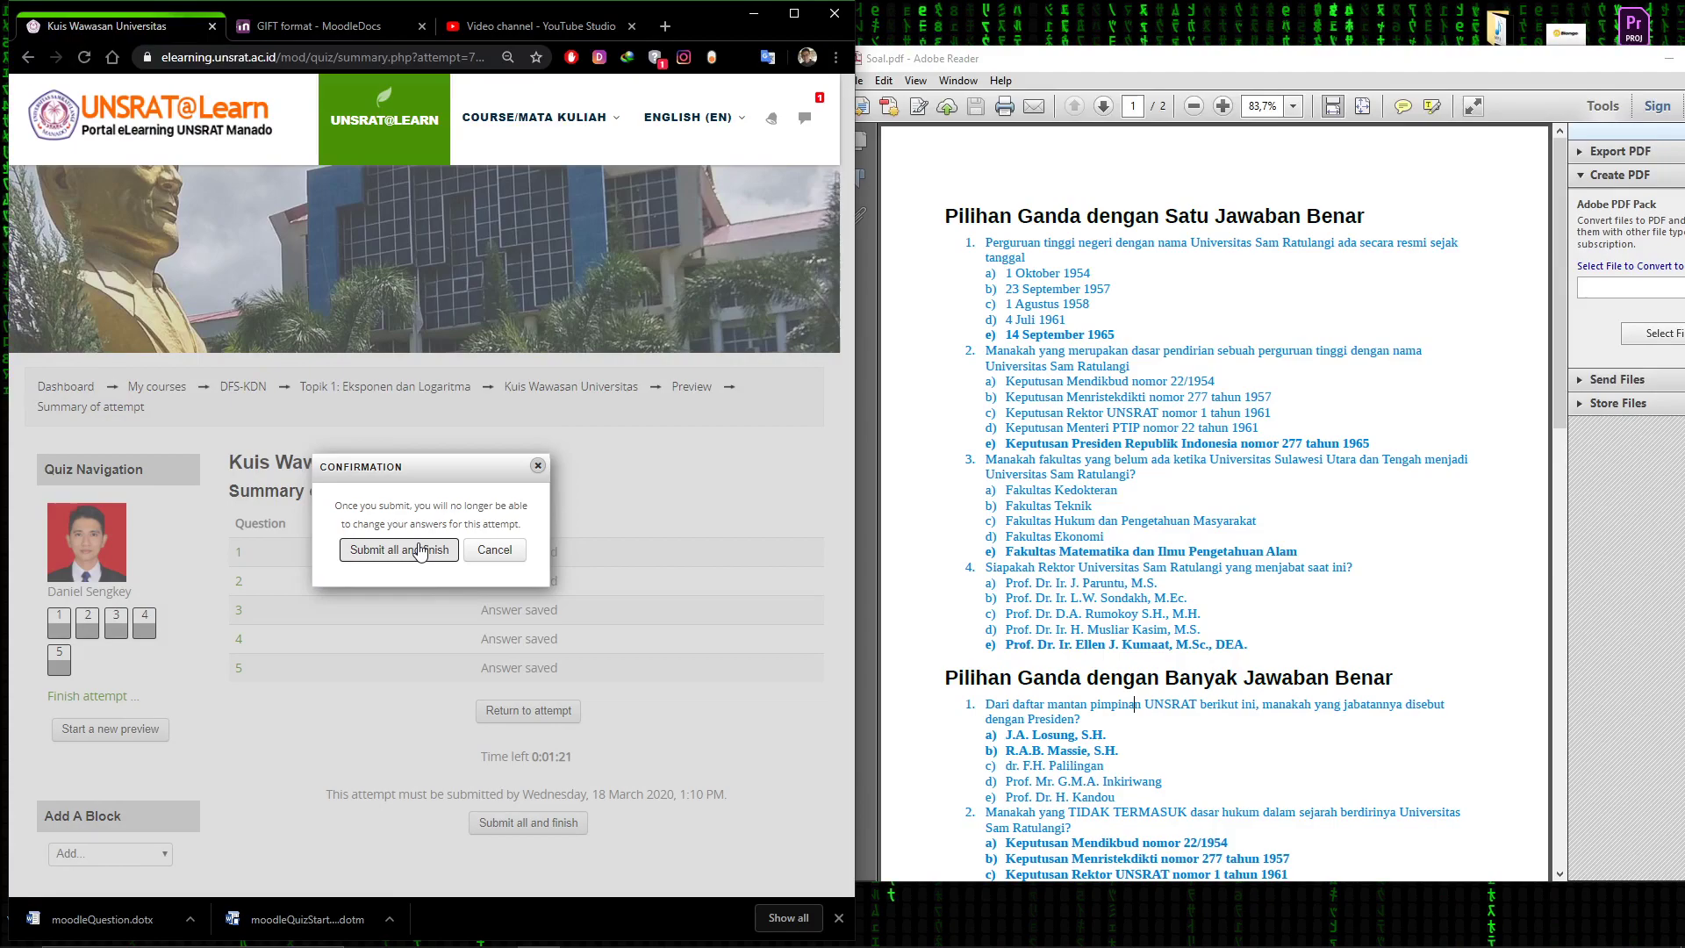
# Examine the preview attempt's review for any grade or marks across all five questions
pyautogui.scroll(-2, 423, 558)
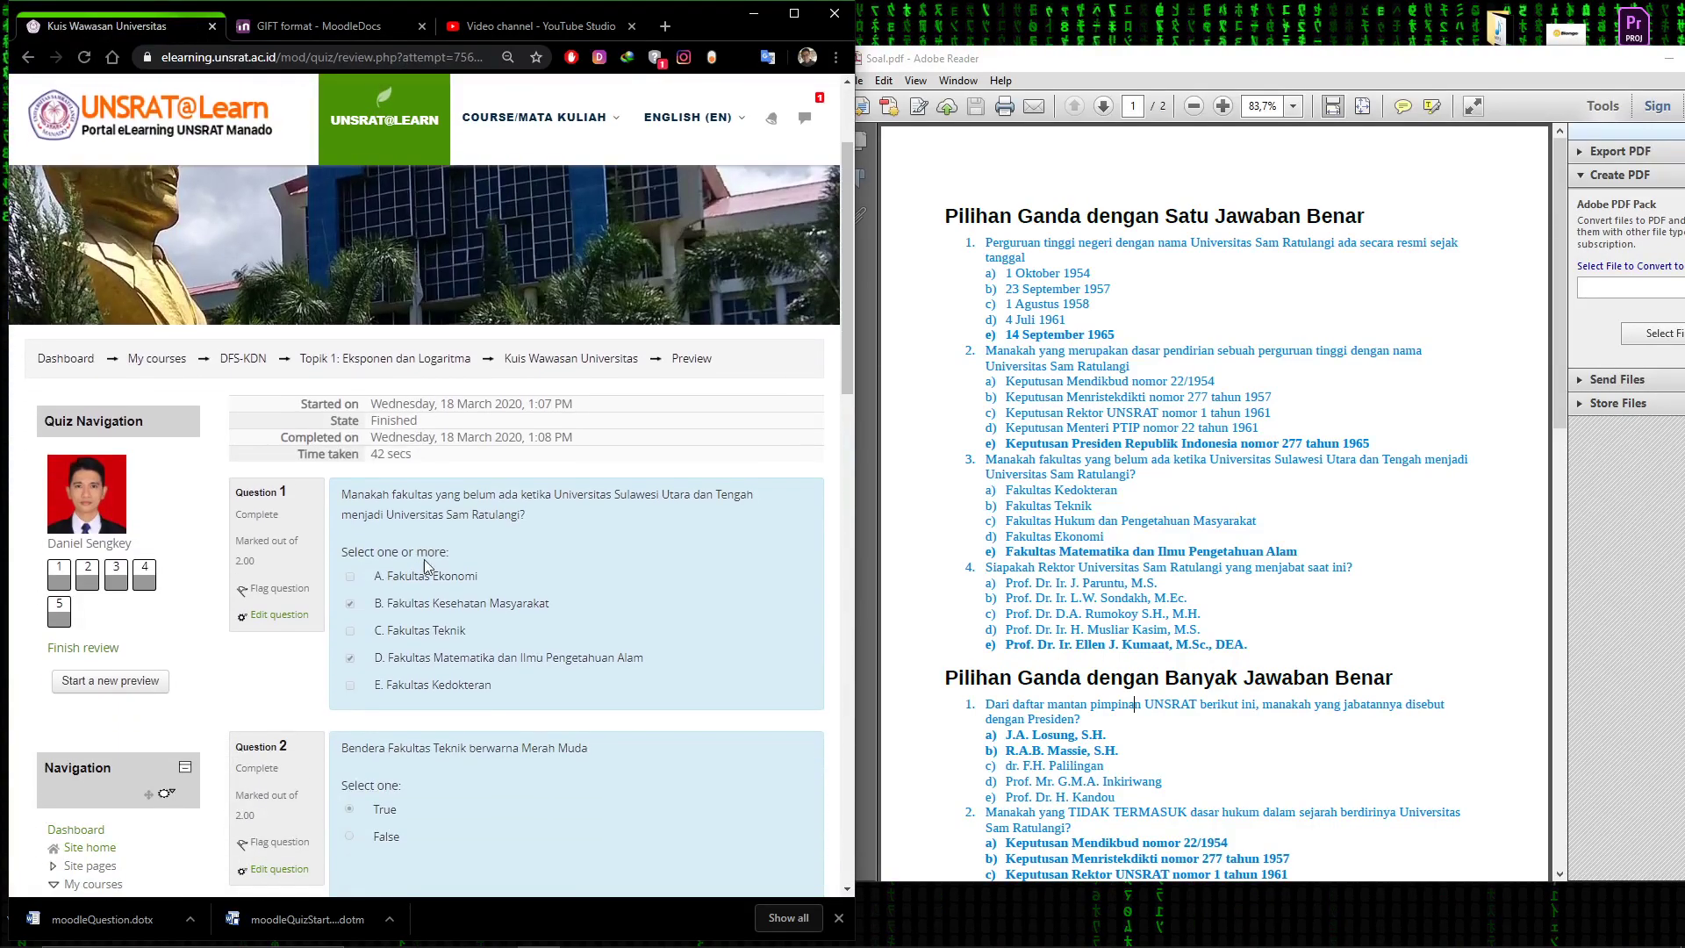
pyautogui.scroll(-3, 439, 612)
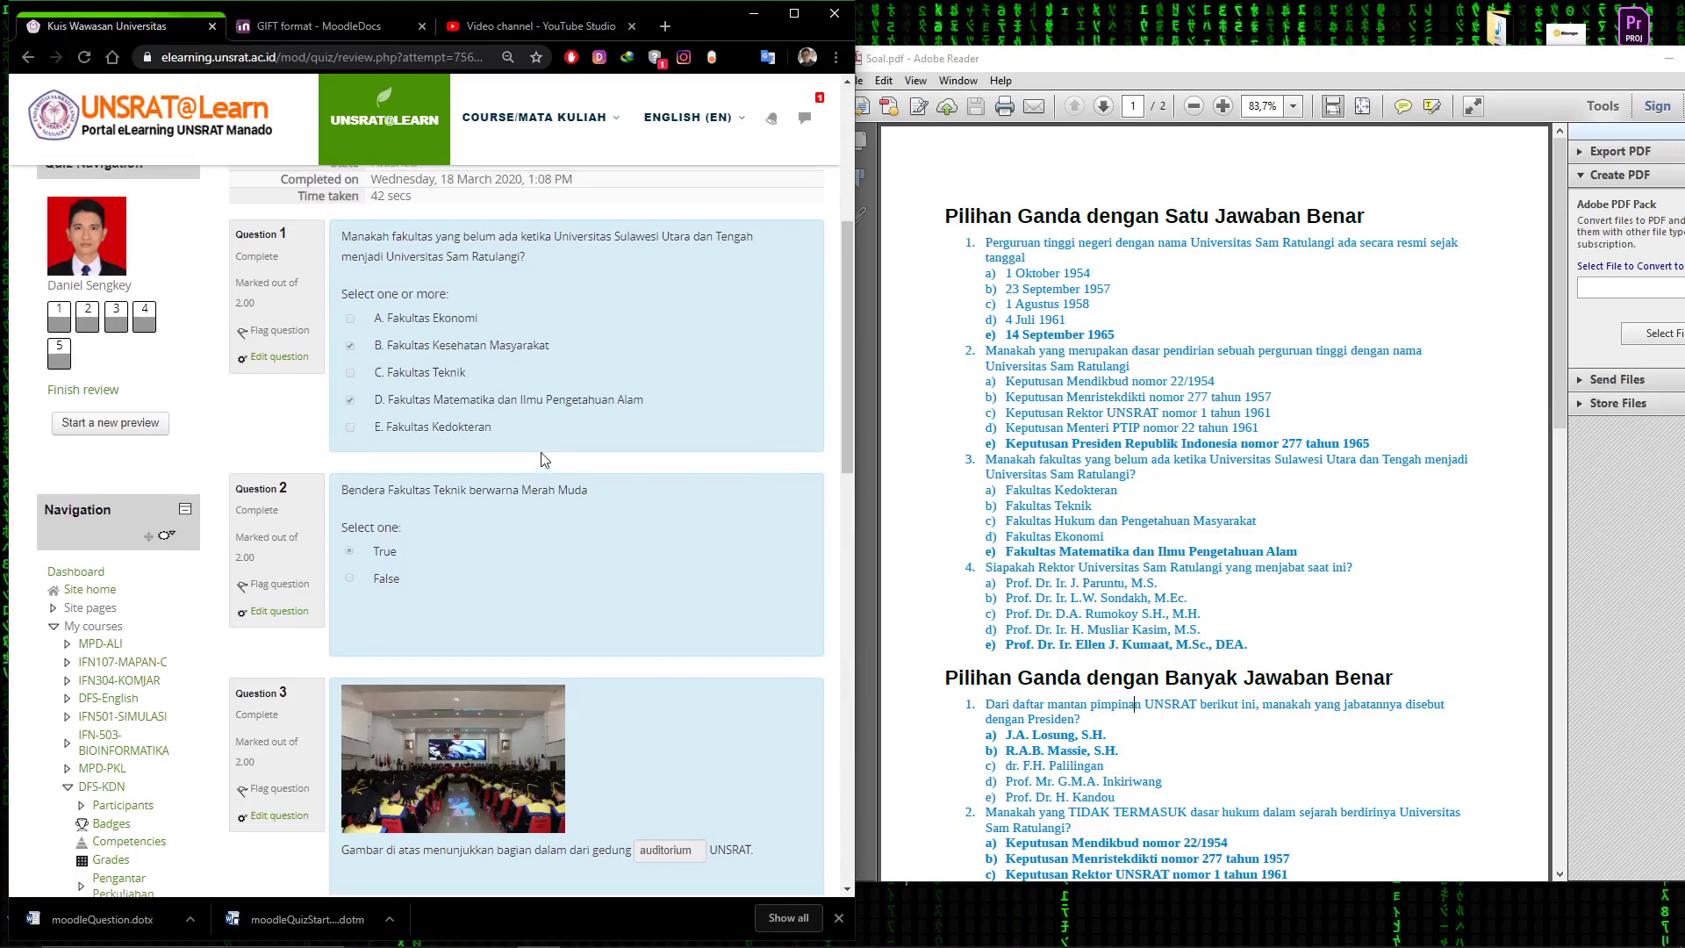
pyautogui.scroll(4, 544, 459)
pyautogui.scroll(-12, 545, 458)
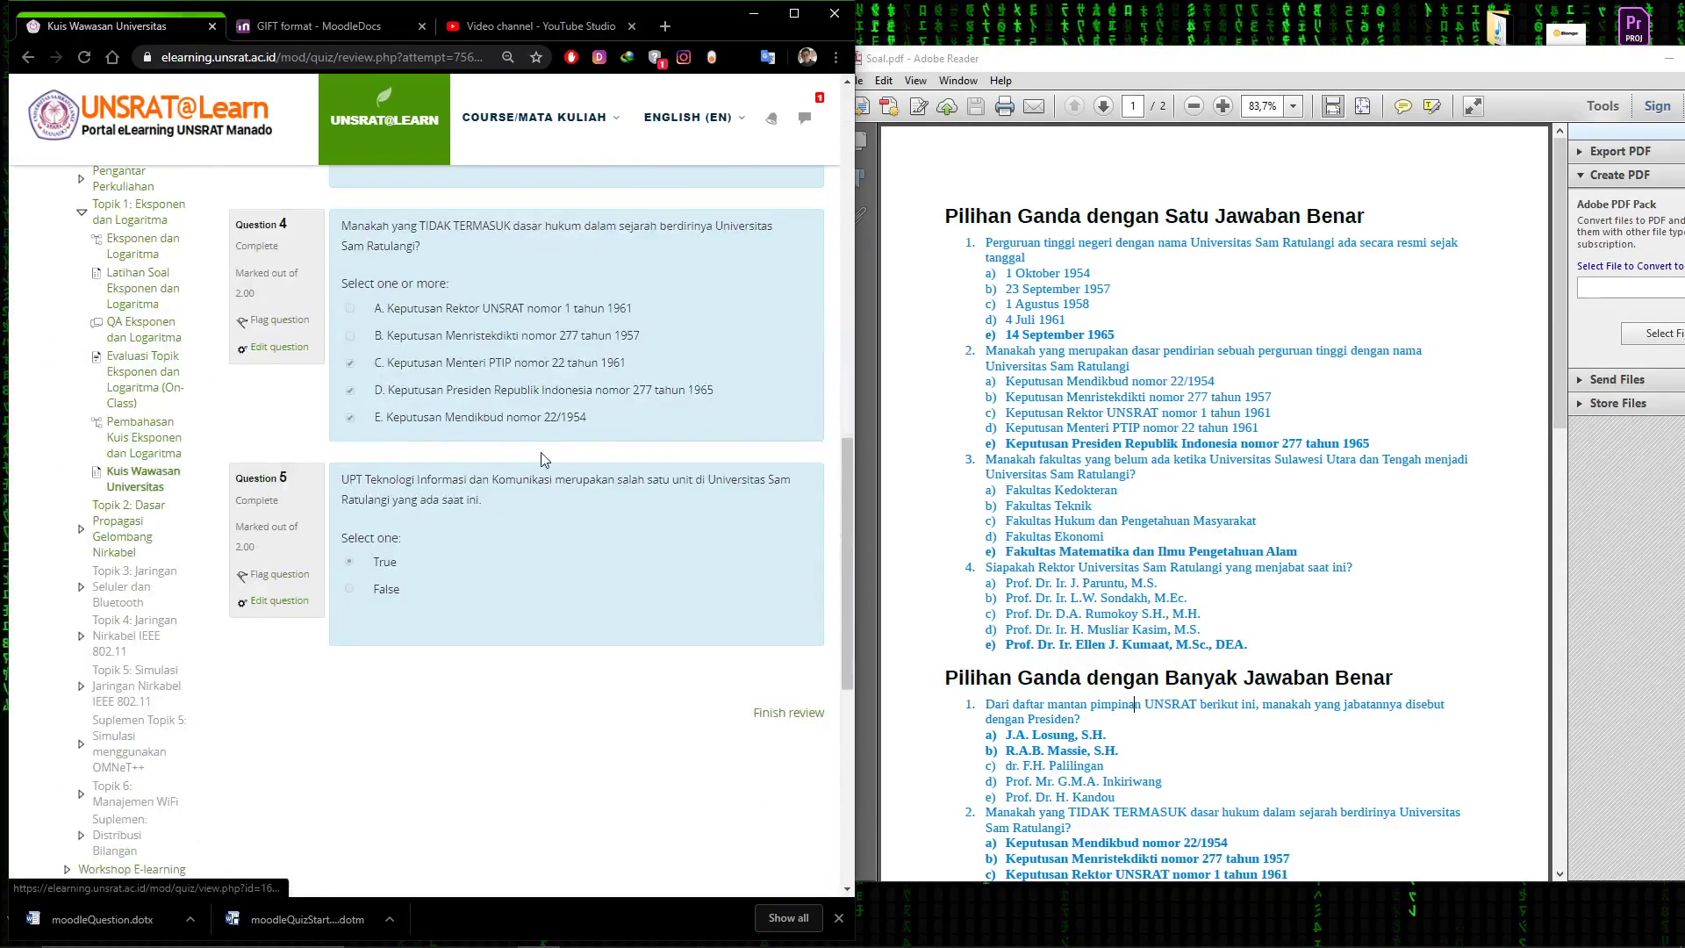
pyautogui.scroll(15, 540, 455)
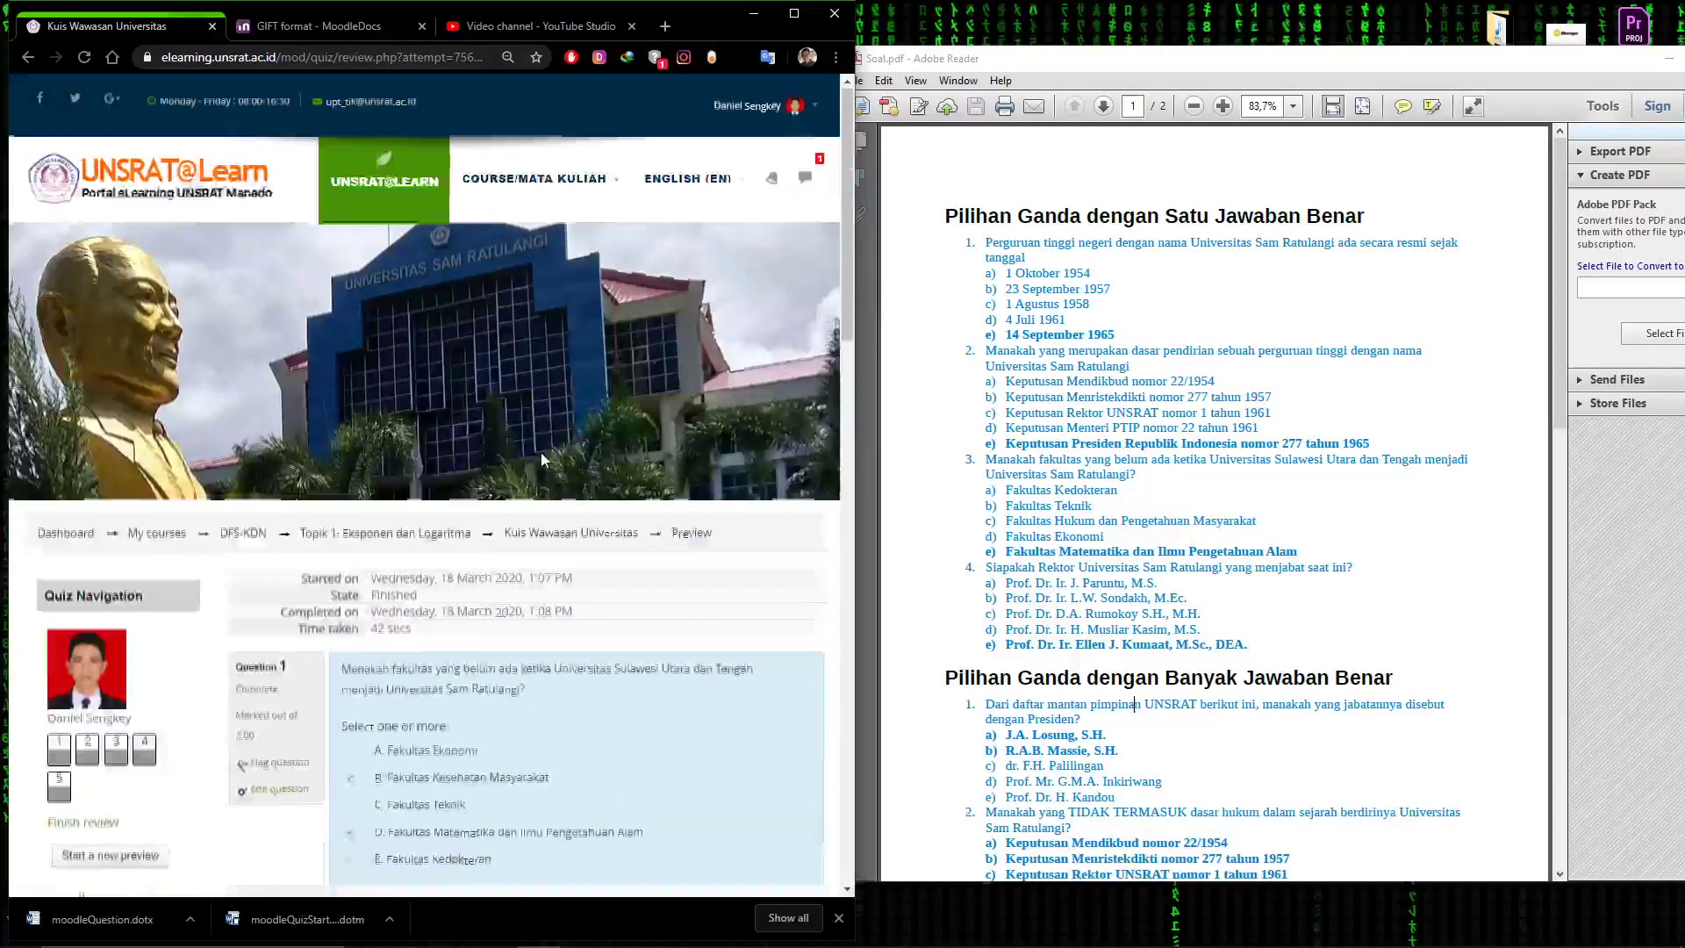
# Switch the course role to Student and look over the attempt review in that role
pyautogui.click(821, 107)
pyautogui.click(751, 323)
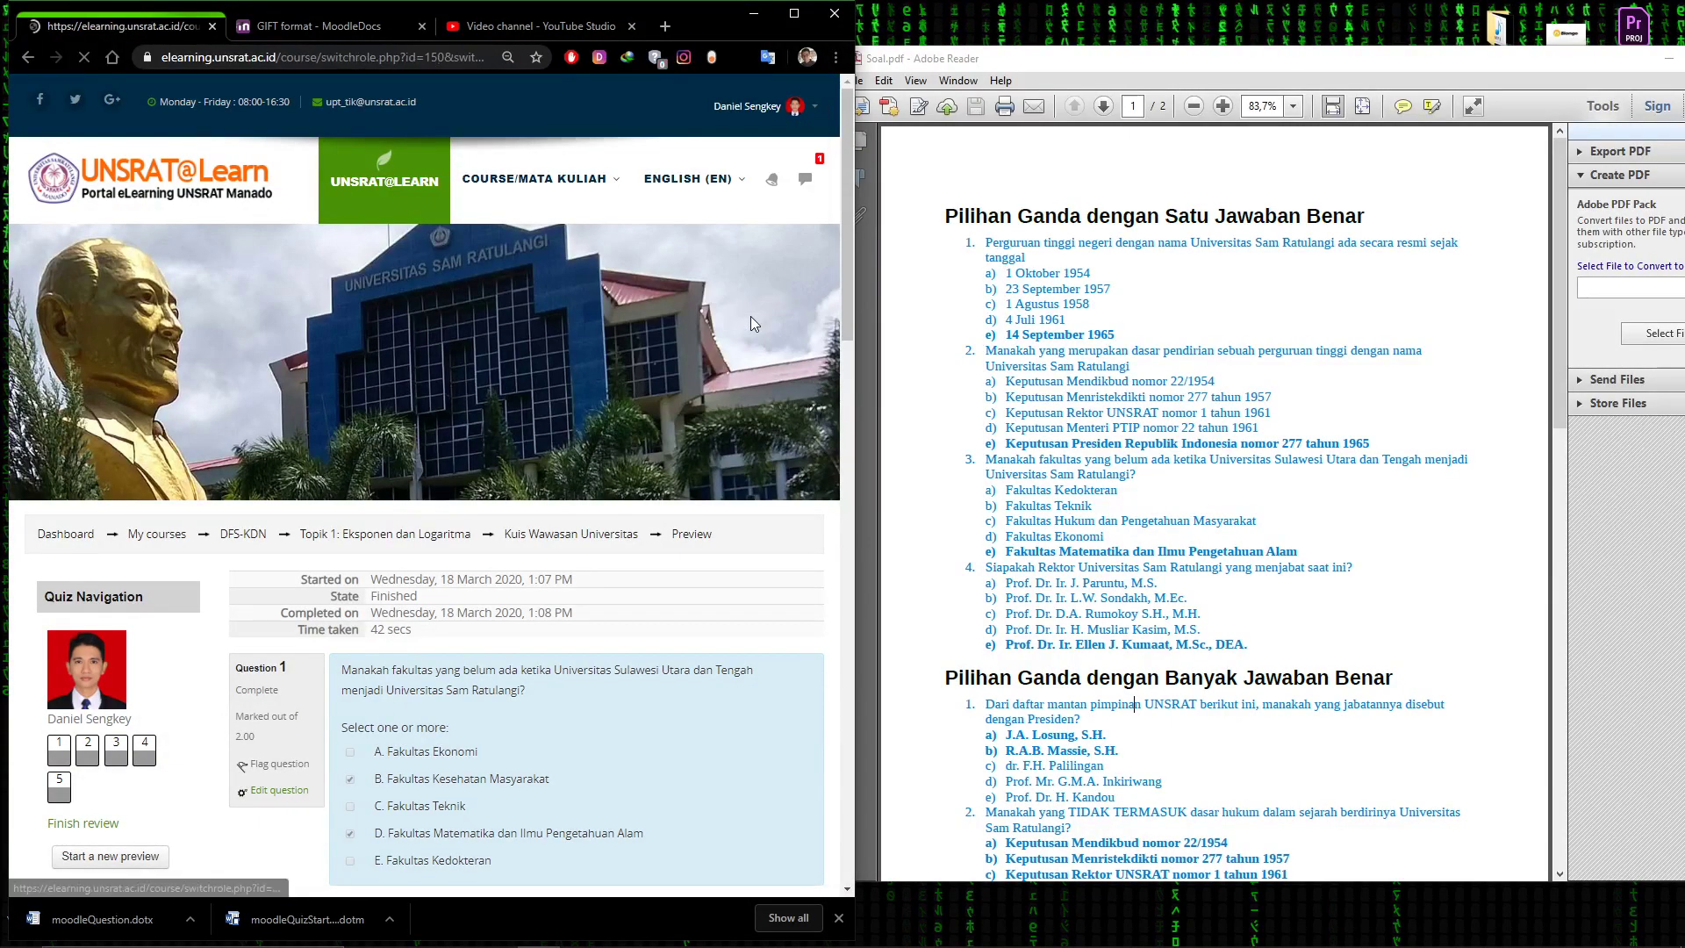
pyautogui.scroll(-3, 518, 535)
pyautogui.click(298, 379)
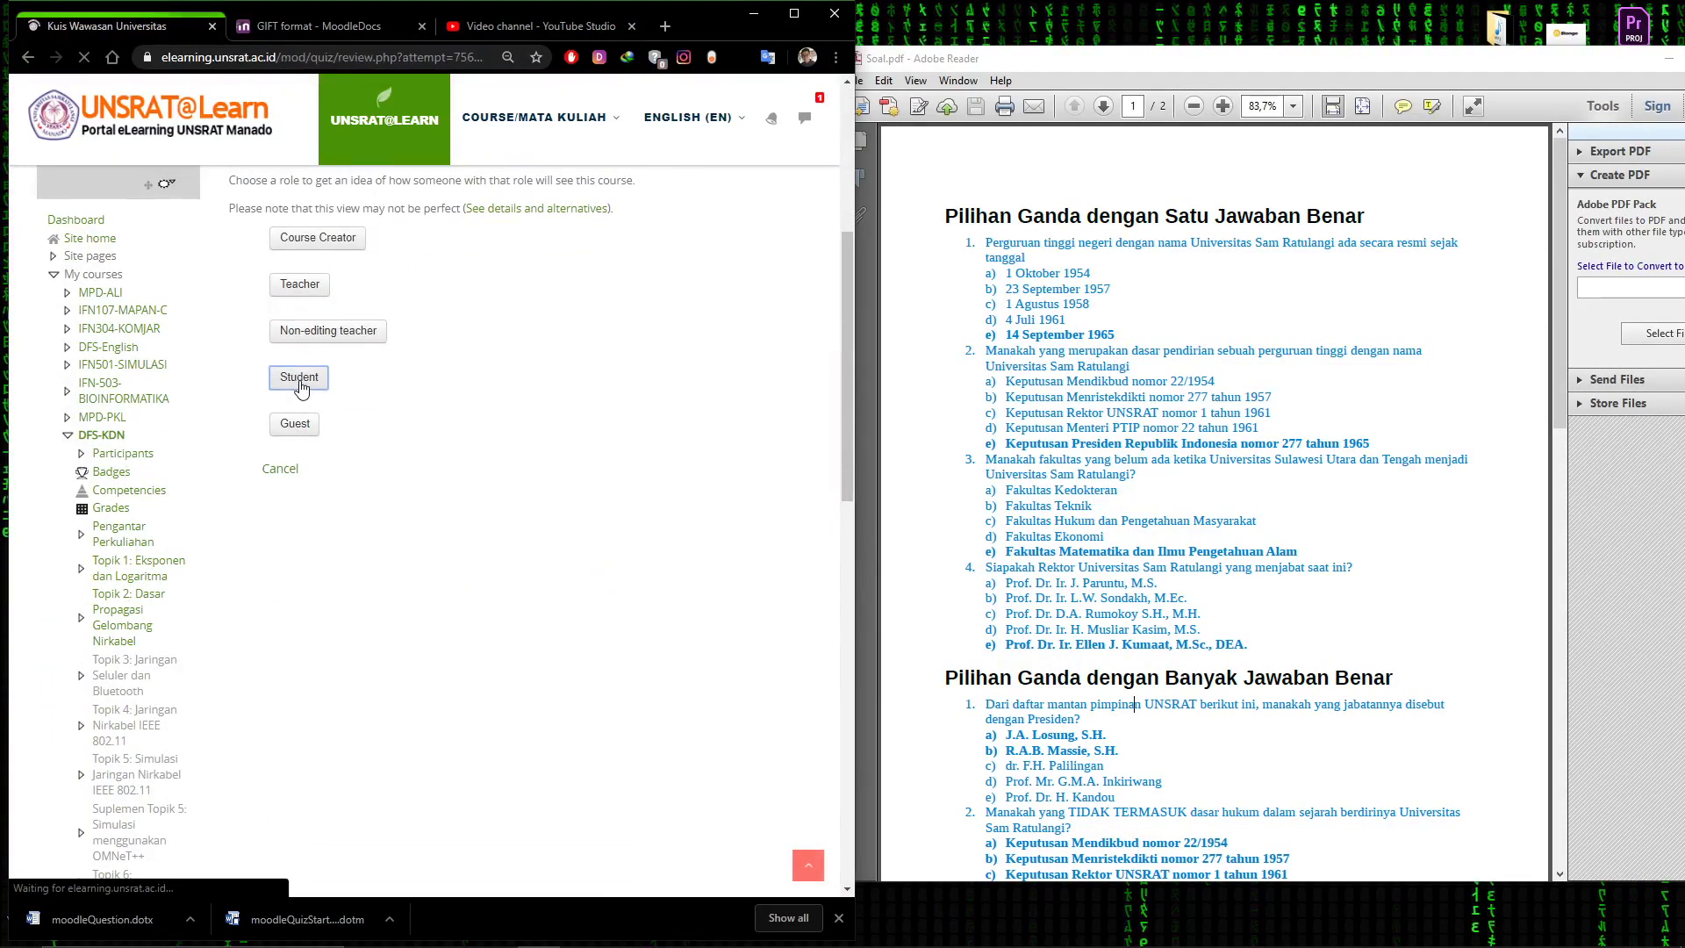
pyautogui.scroll(-5, 486, 484)
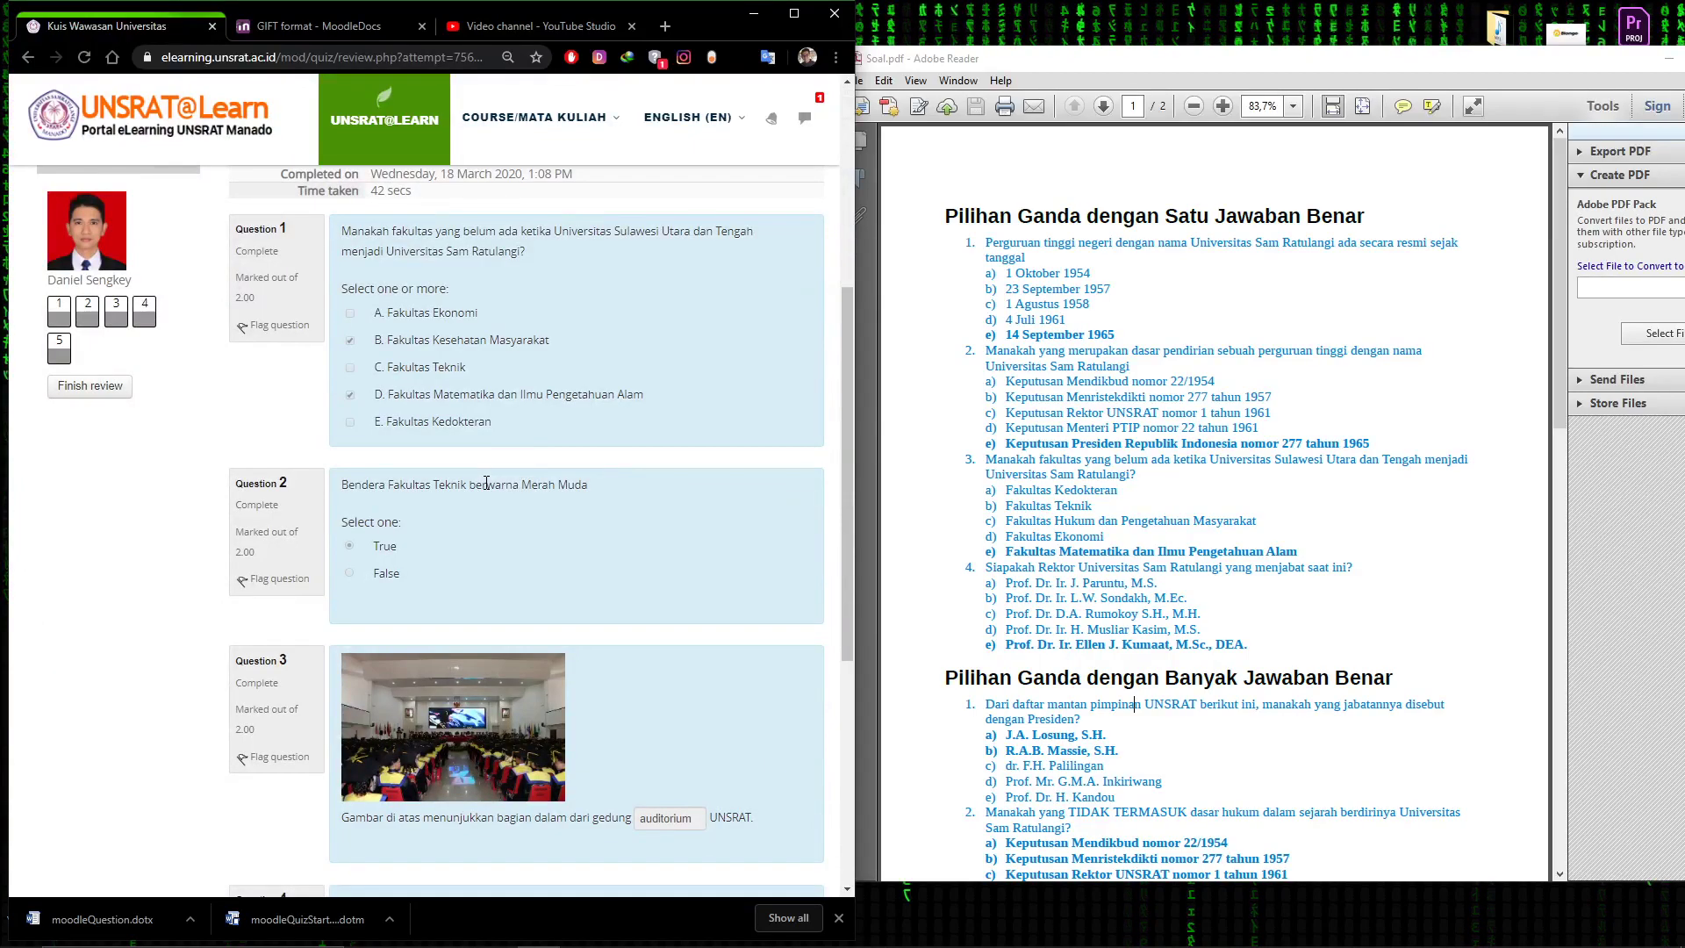
# Try to finish the attempt review in the Student role, then return to the review page
pyautogui.scroll(5, 486, 484)
pyautogui.click(88, 657)
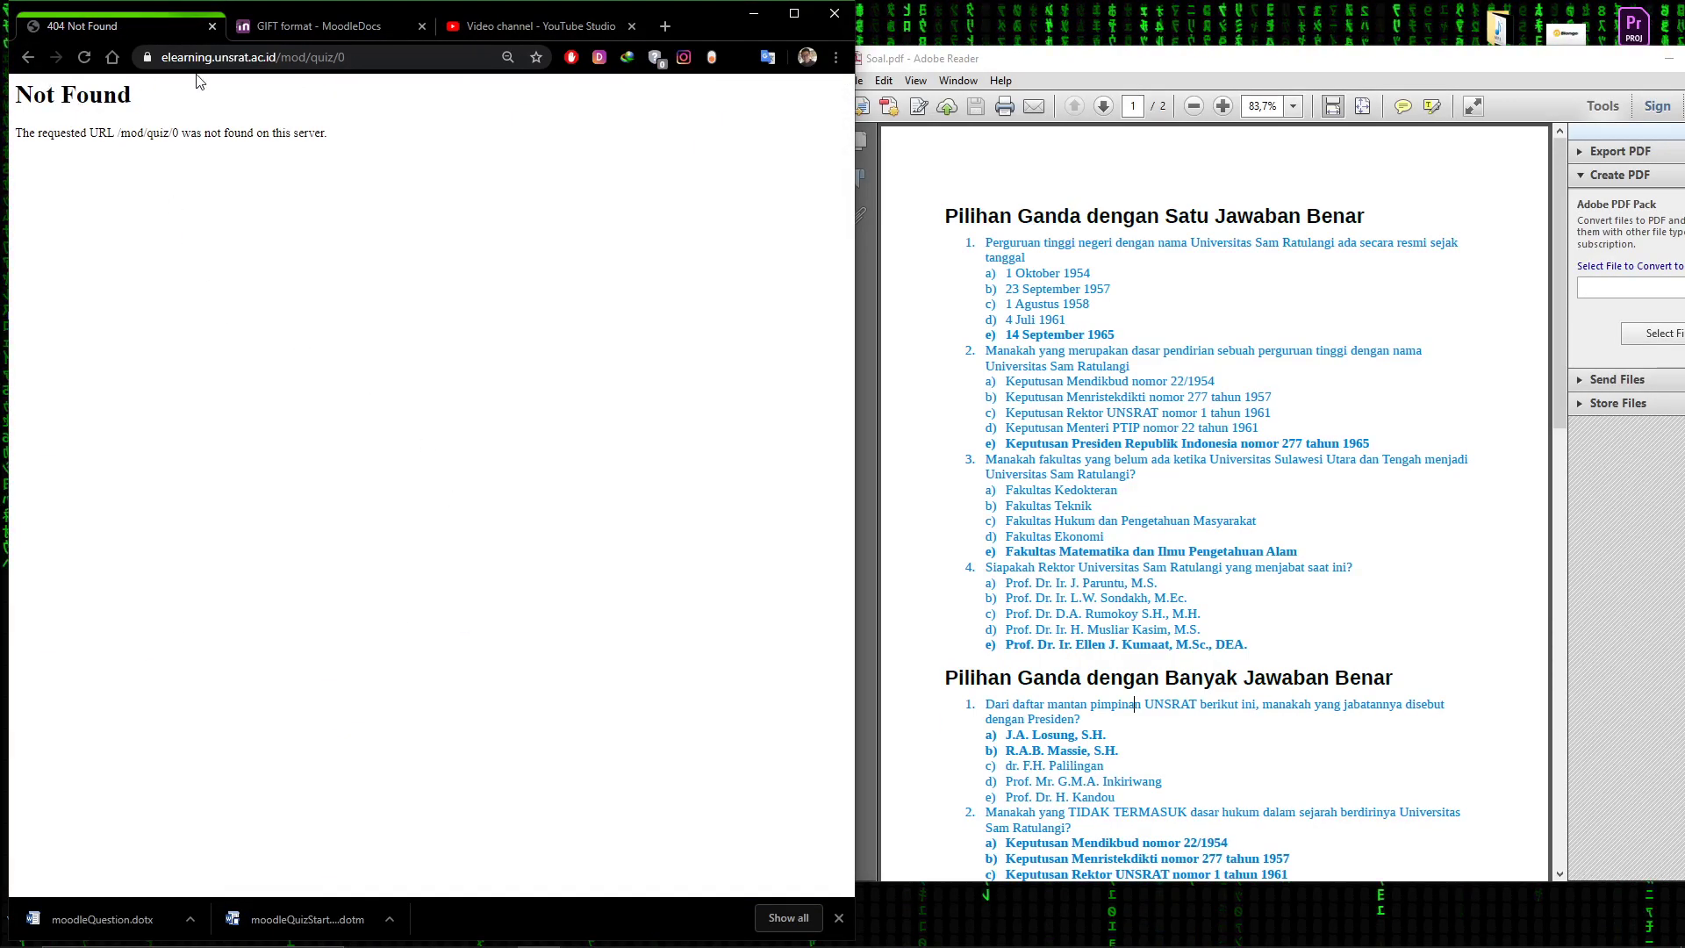
pyautogui.click(31, 58)
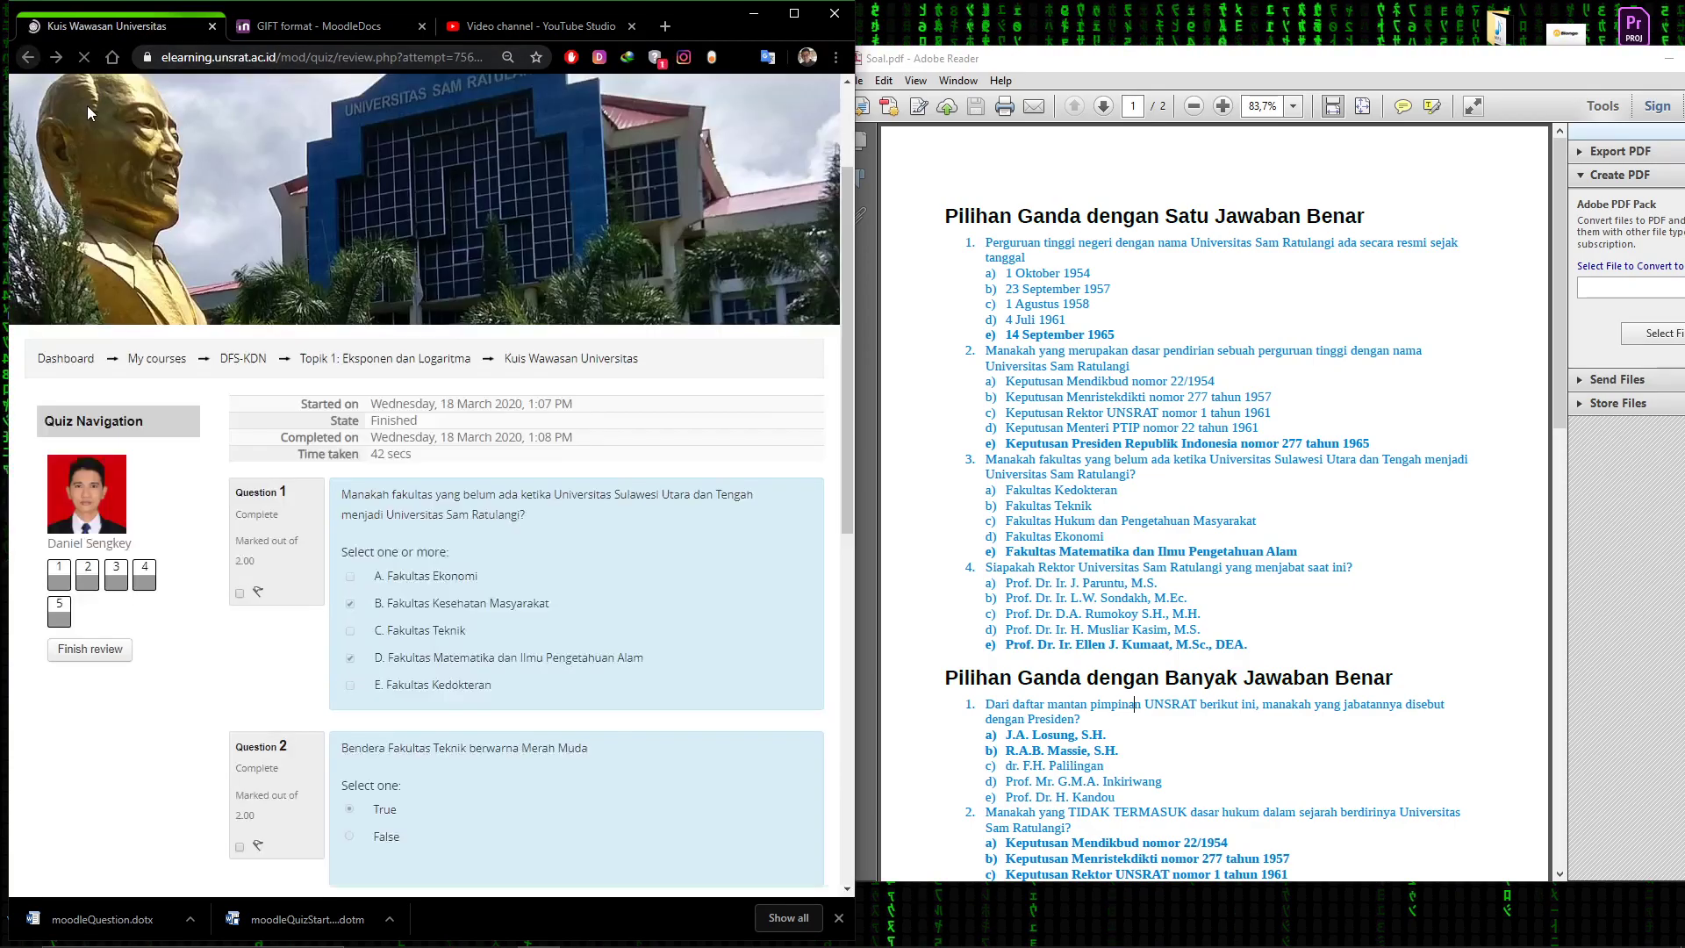
# Go to the course section "Topik 1: Eksponen dan Logaritma" and open the "Kuis Wawasan Universitas" quiz
pyautogui.click(390, 360)
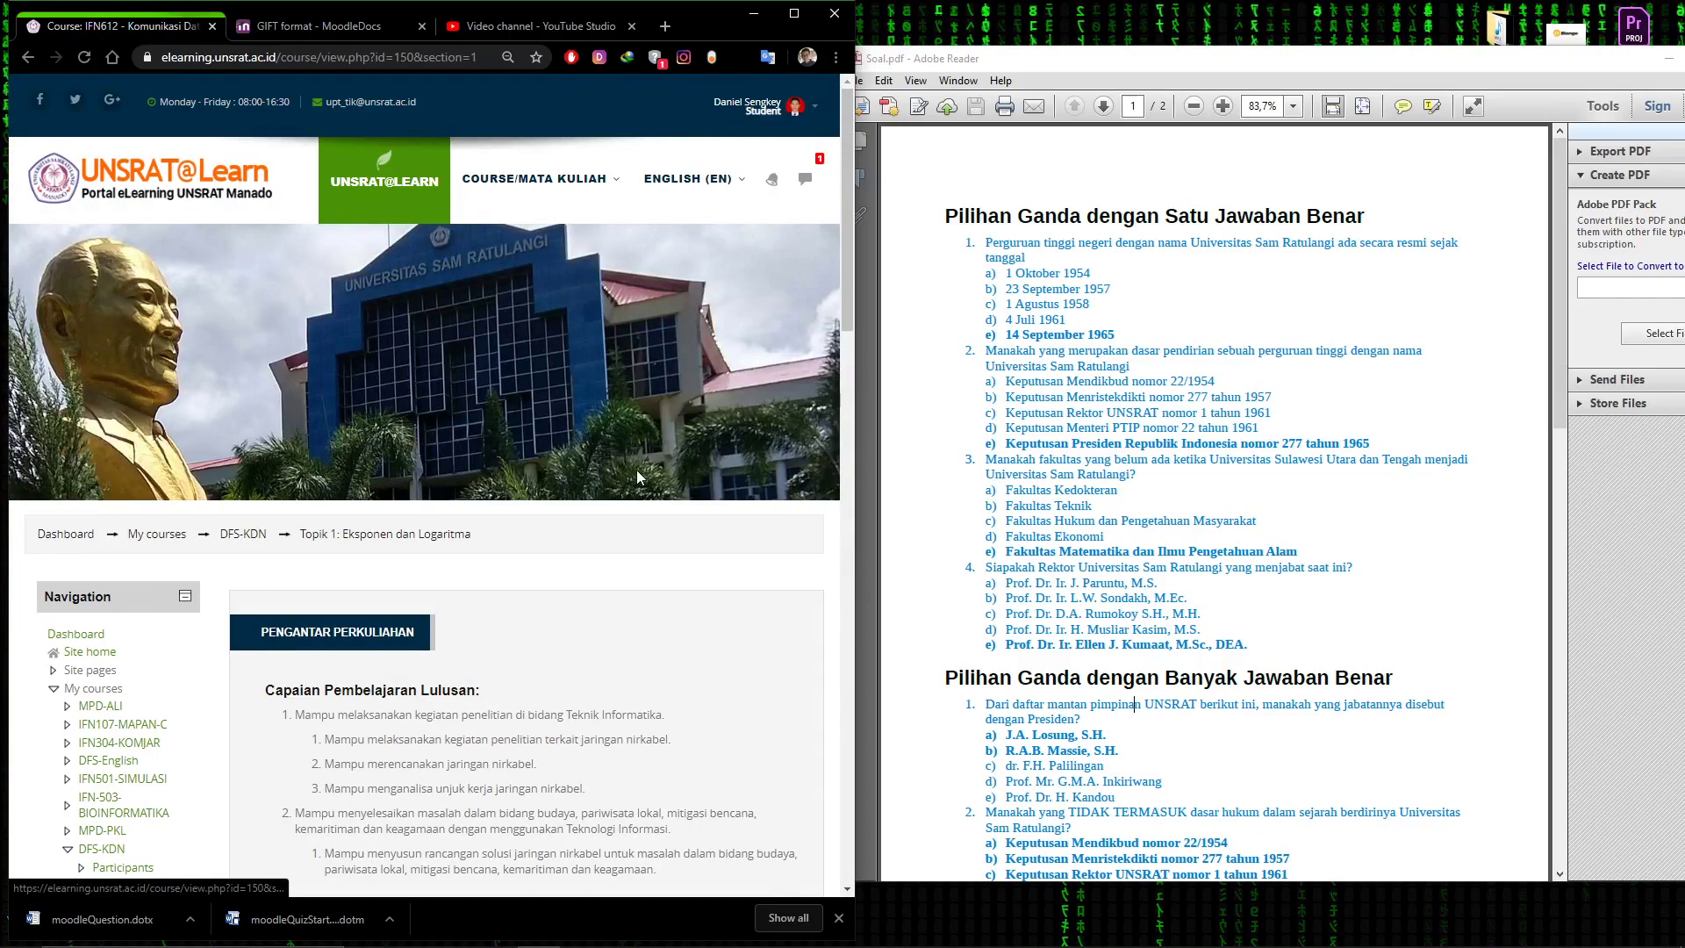
pyautogui.scroll(-8, 634, 472)
pyautogui.scroll(-5, 634, 472)
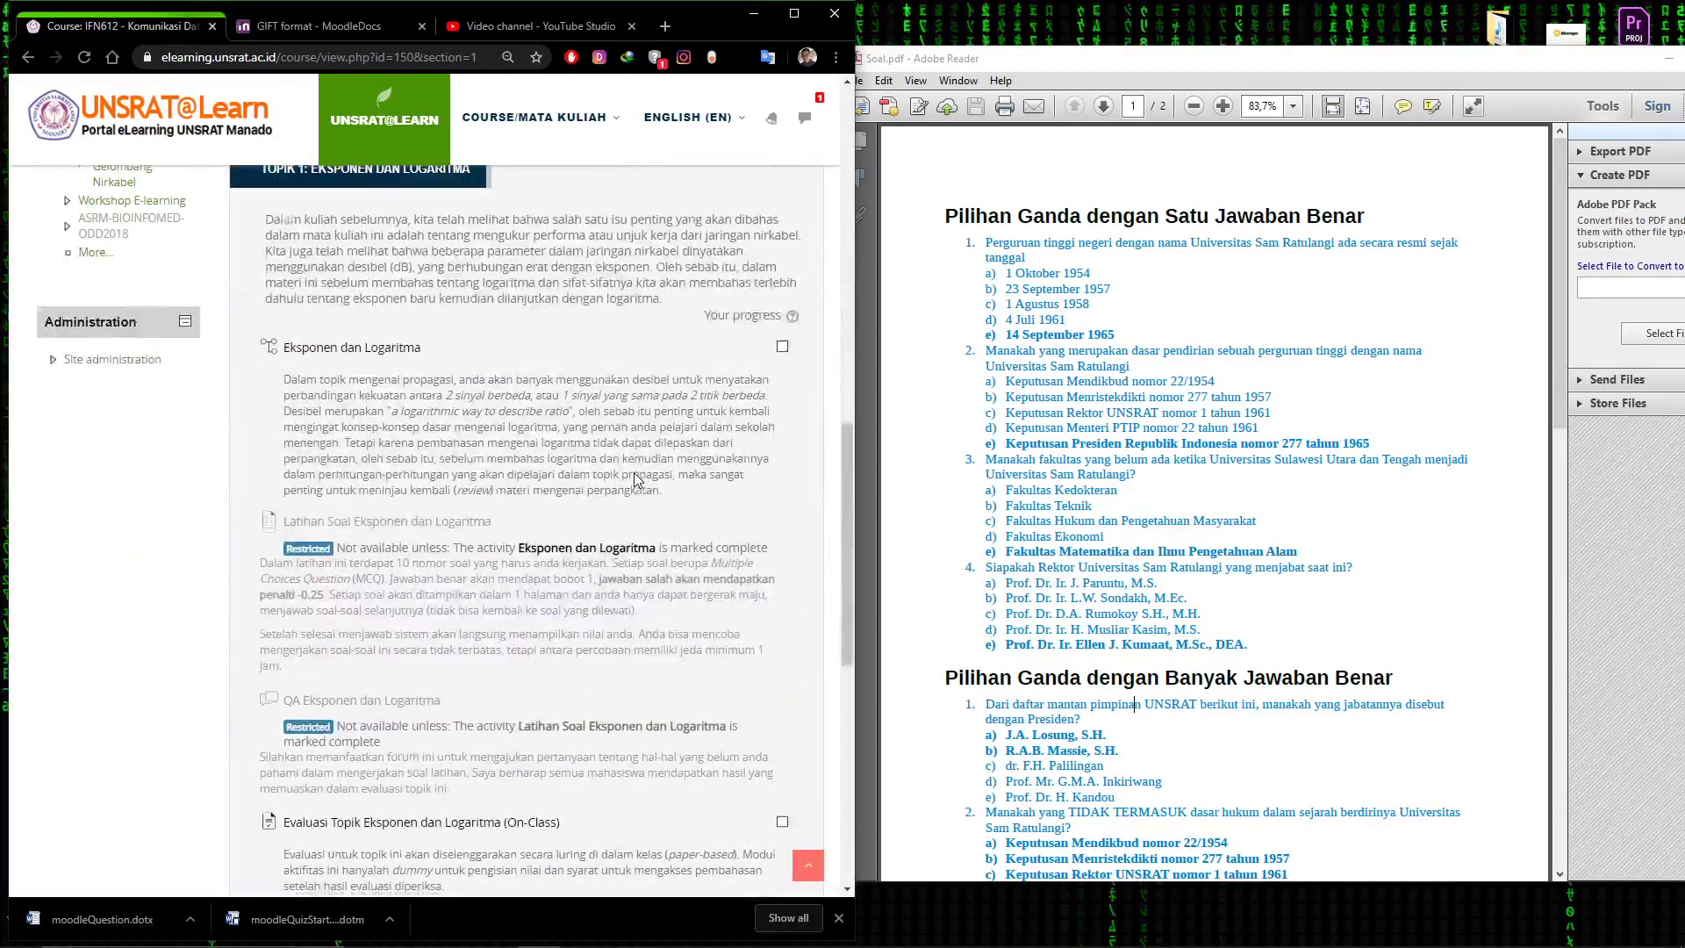
pyautogui.scroll(6, 633, 472)
pyautogui.scroll(-7, 634, 472)
pyautogui.scroll(-4, 633, 472)
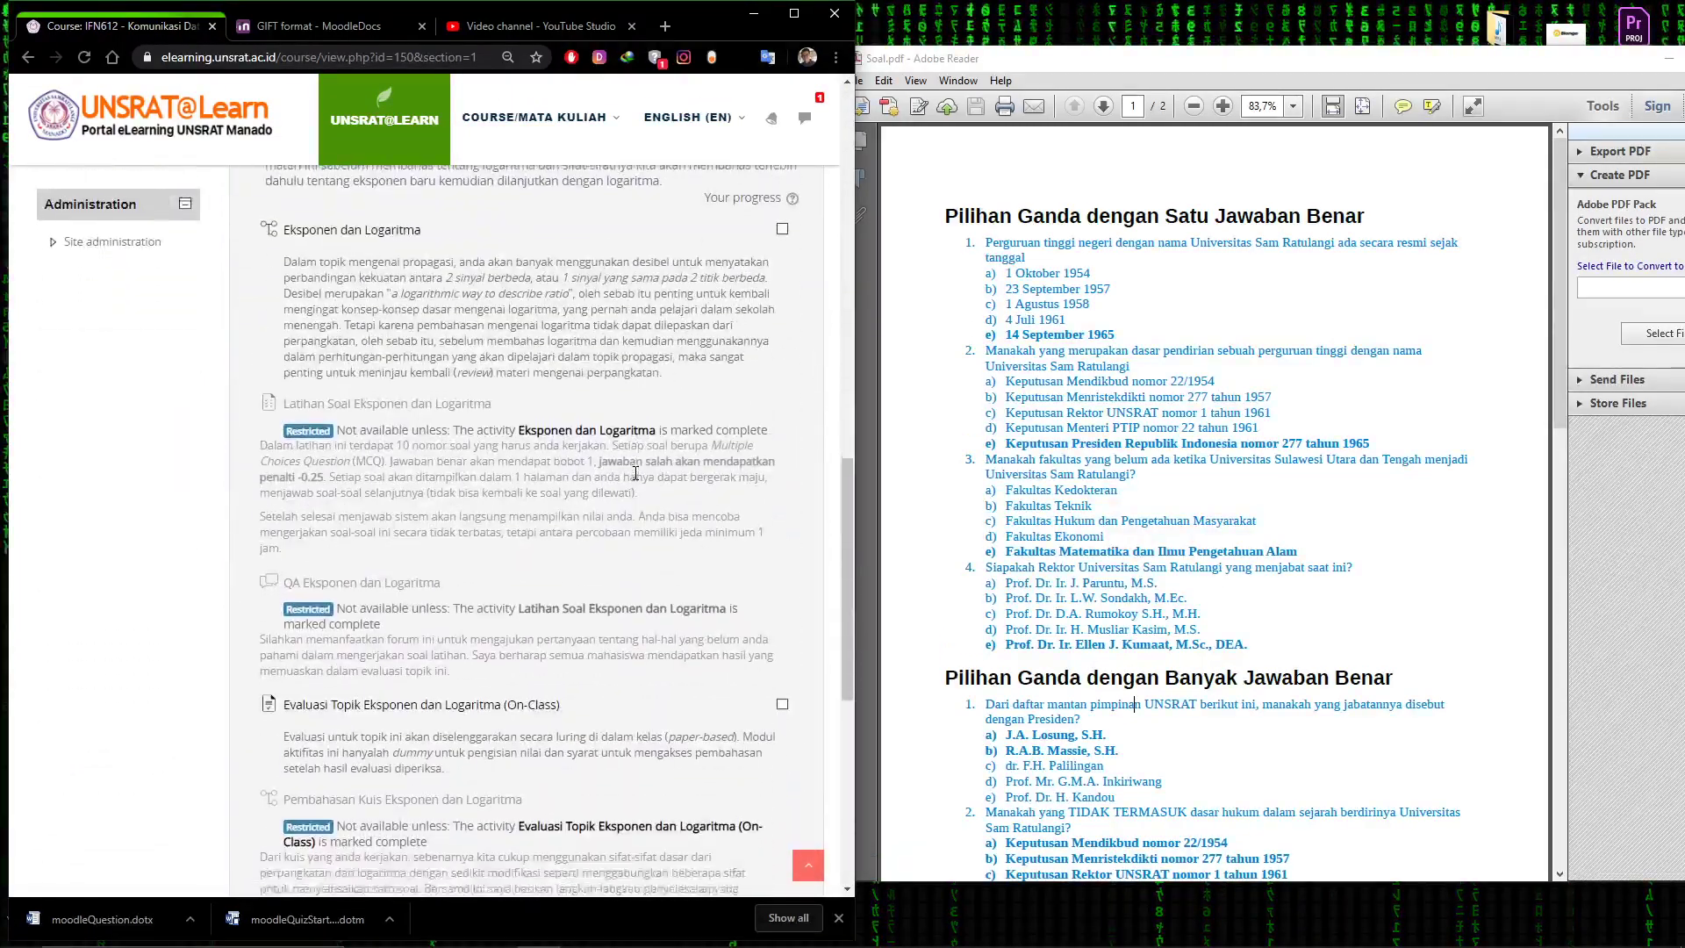
pyautogui.click(421, 628)
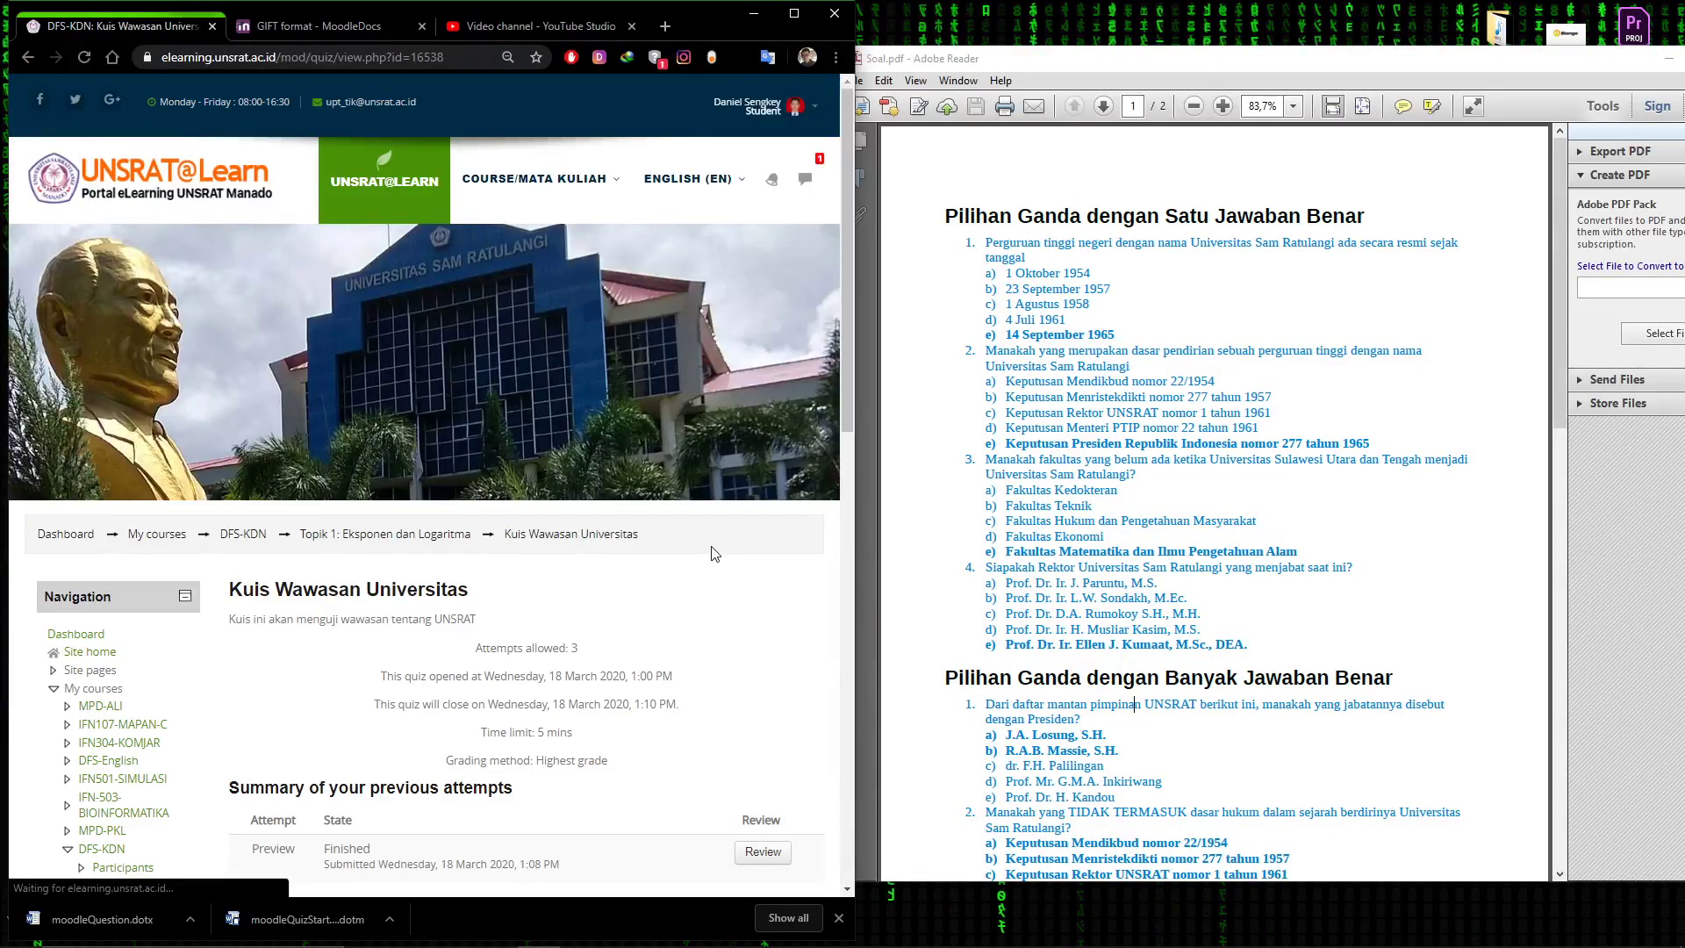
# Re-attempt the timed quiz in the Student role and maximize the attempt window
pyautogui.scroll(-1, 615, 615)
pyautogui.click(572, 646)
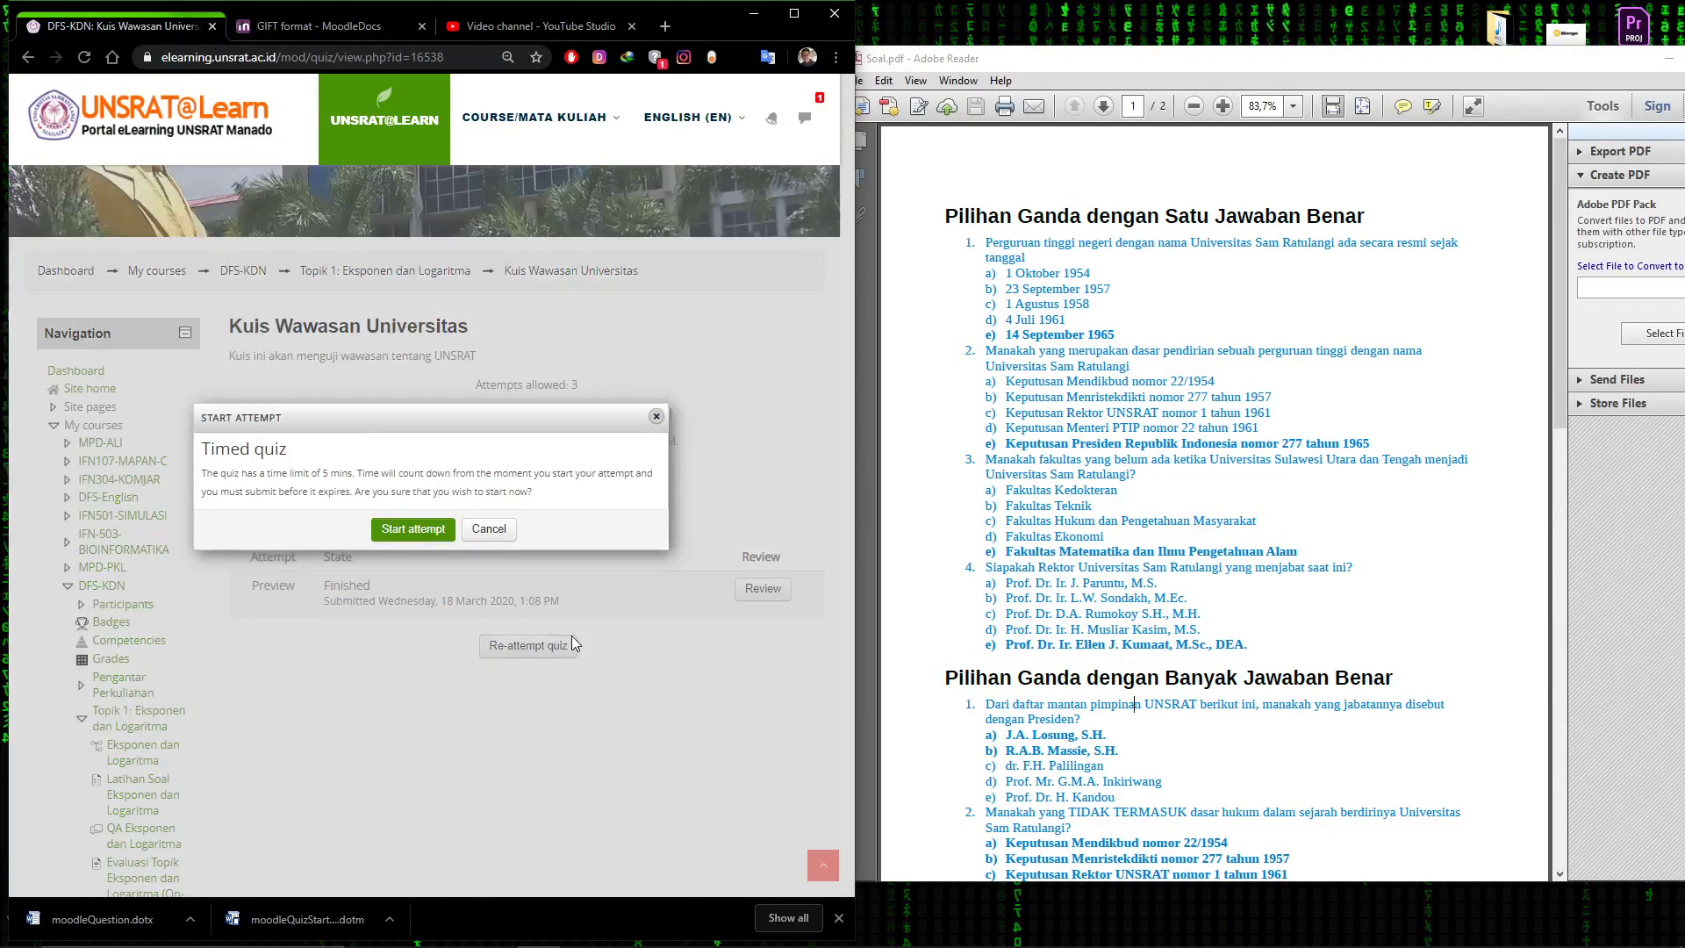
pyautogui.click(391, 532)
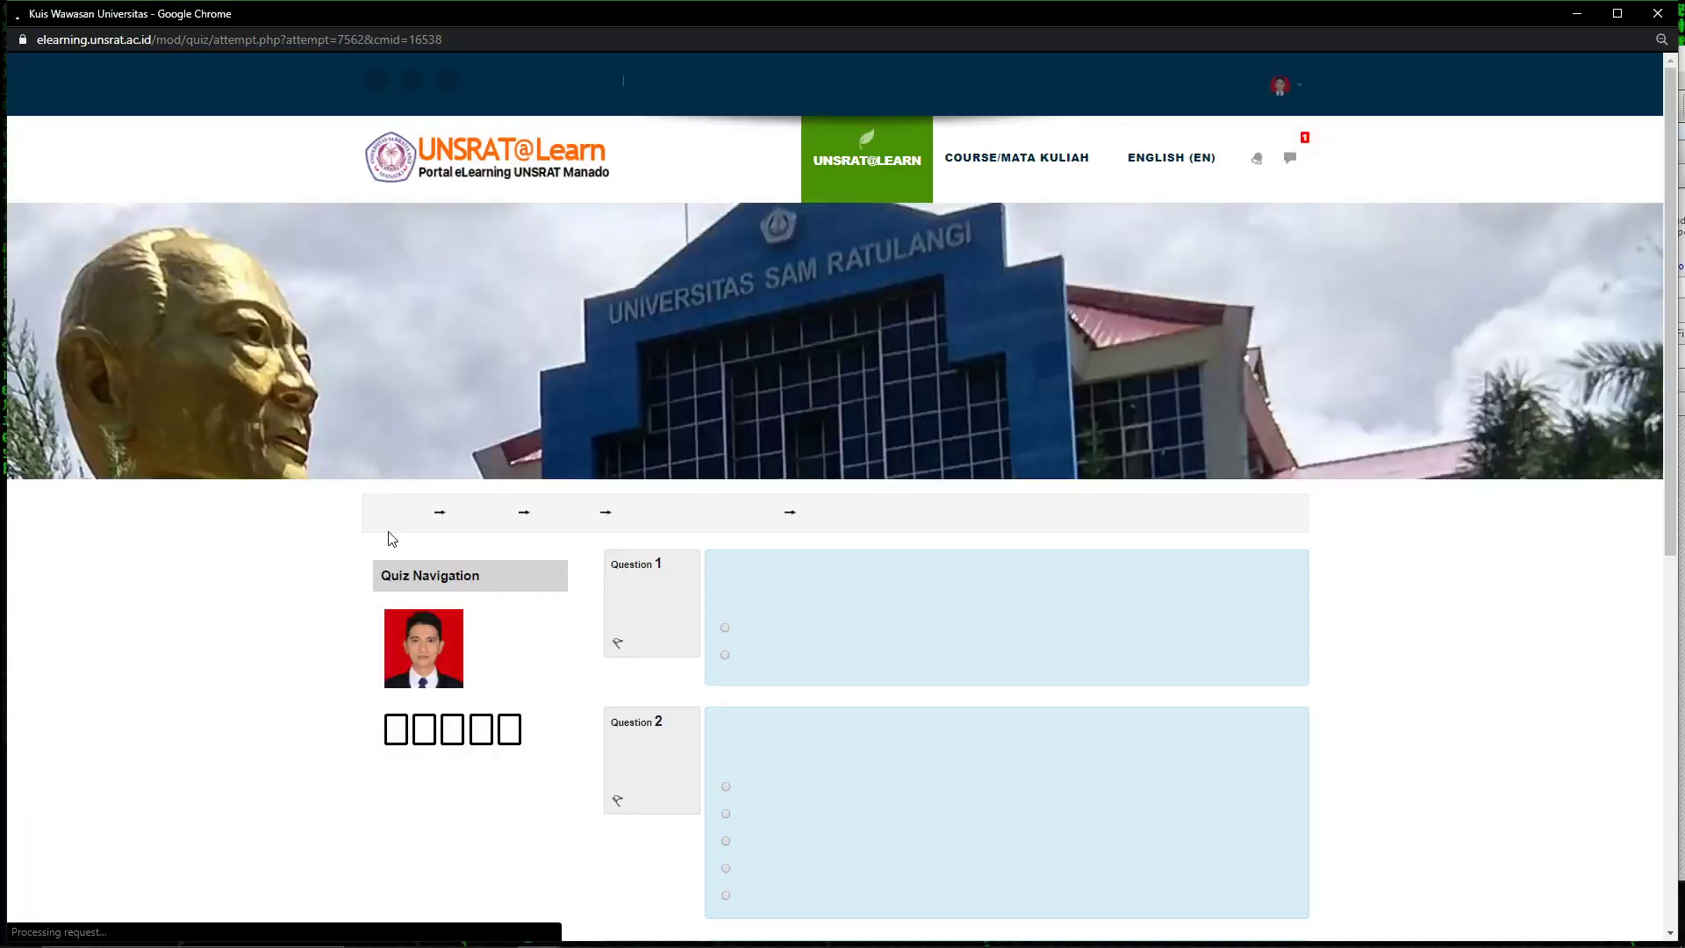
pyautogui.click(1618, 14)
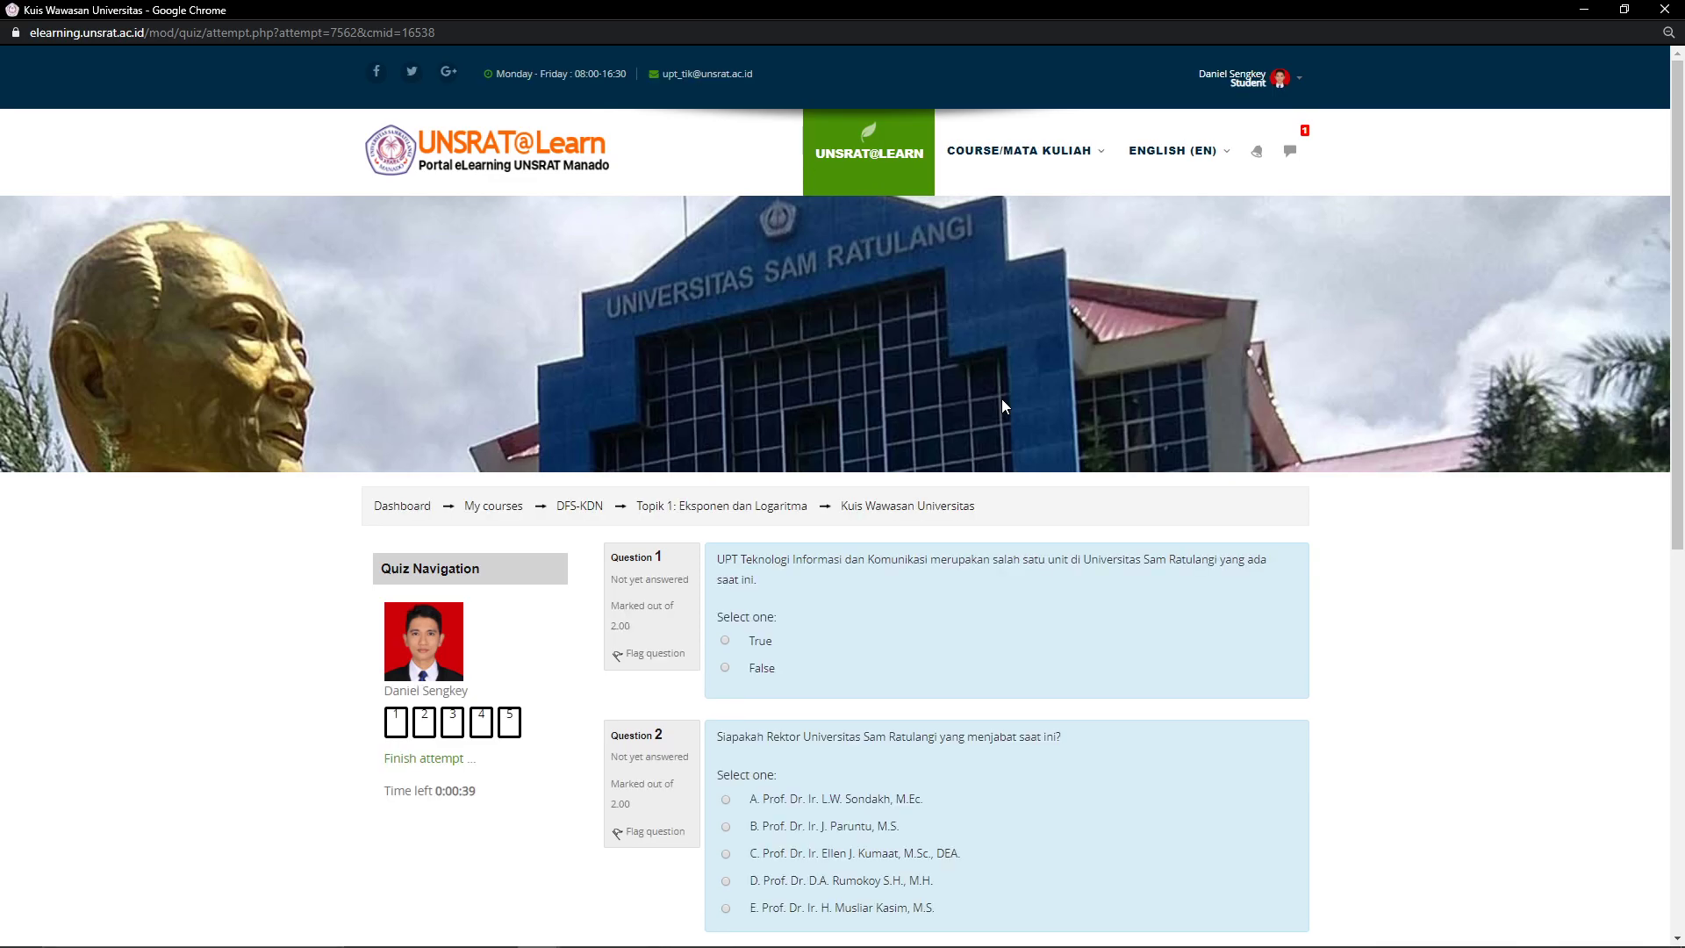
# Answer question 1 with True, question 2 with option C, and question 3 with options C and D
pyautogui.scroll(-2, 1001, 399)
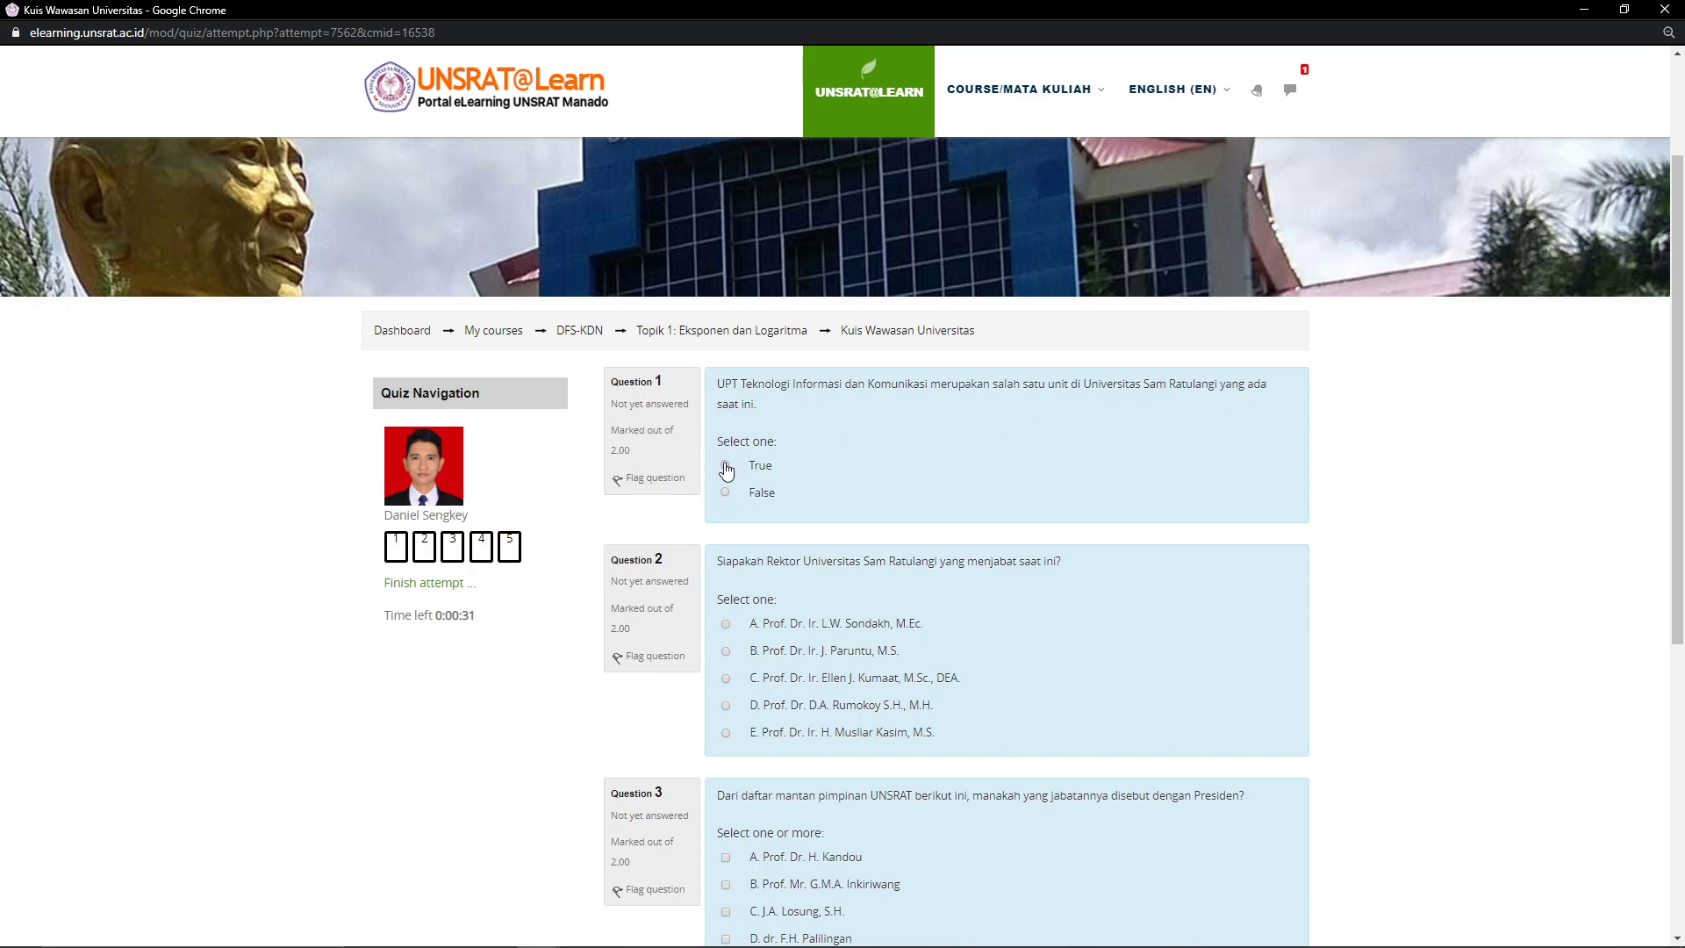
pyautogui.click(726, 468)
pyautogui.scroll(-2, 720, 492)
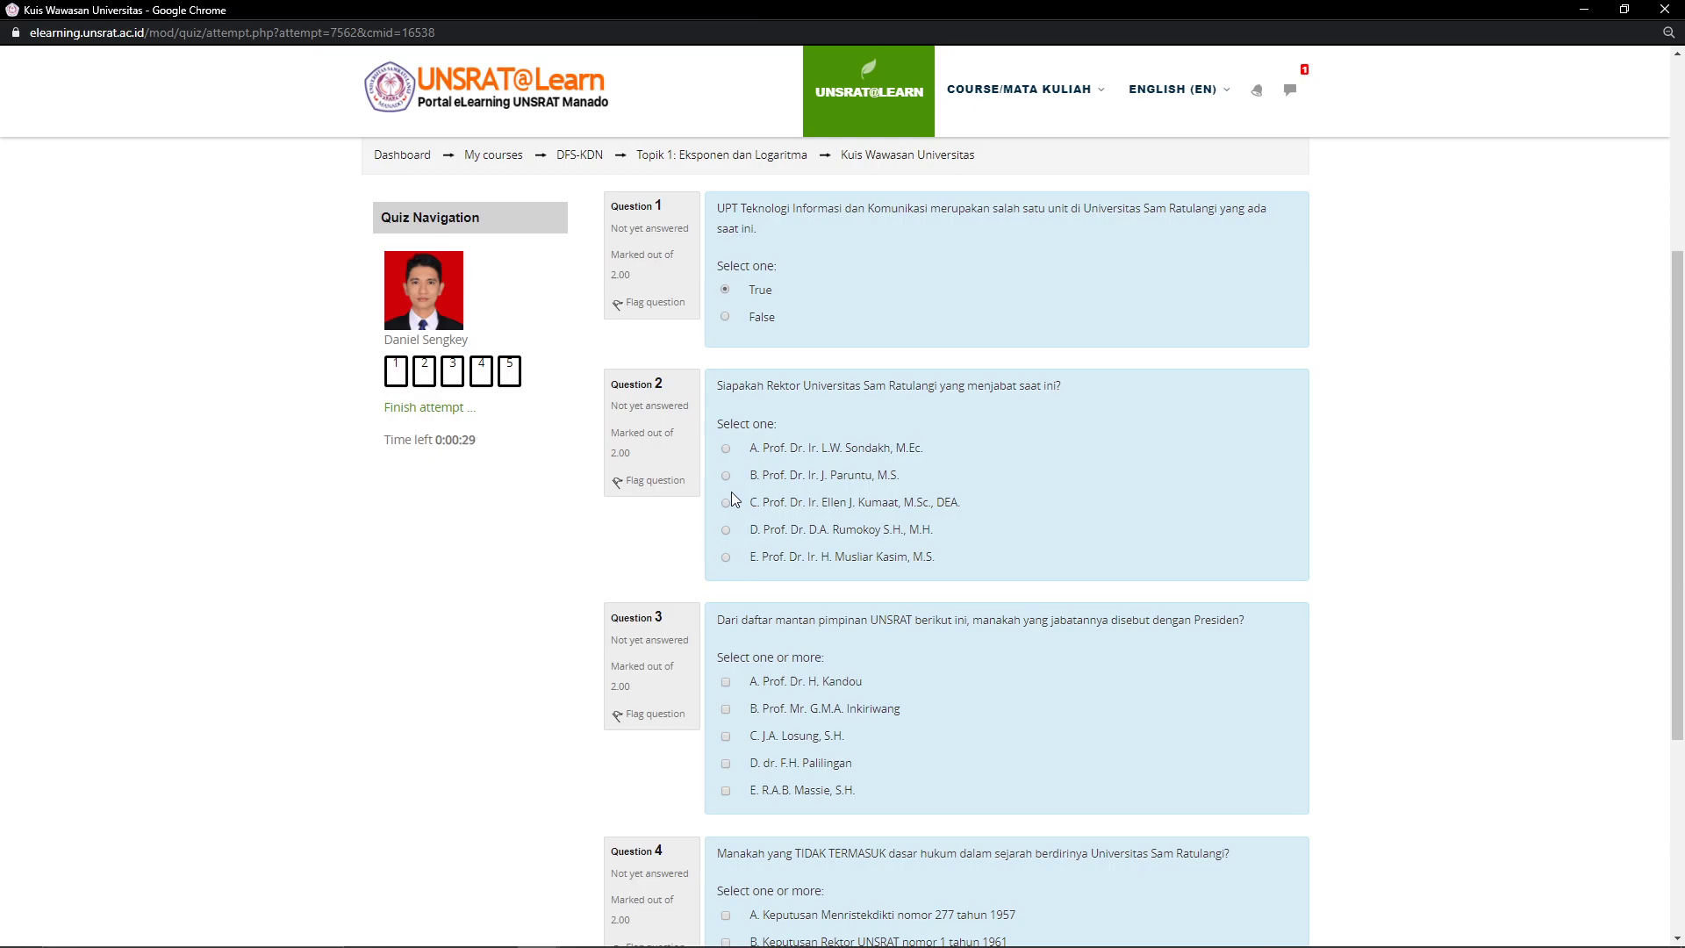
pyautogui.click(729, 500)
pyautogui.scroll(-3, 727, 504)
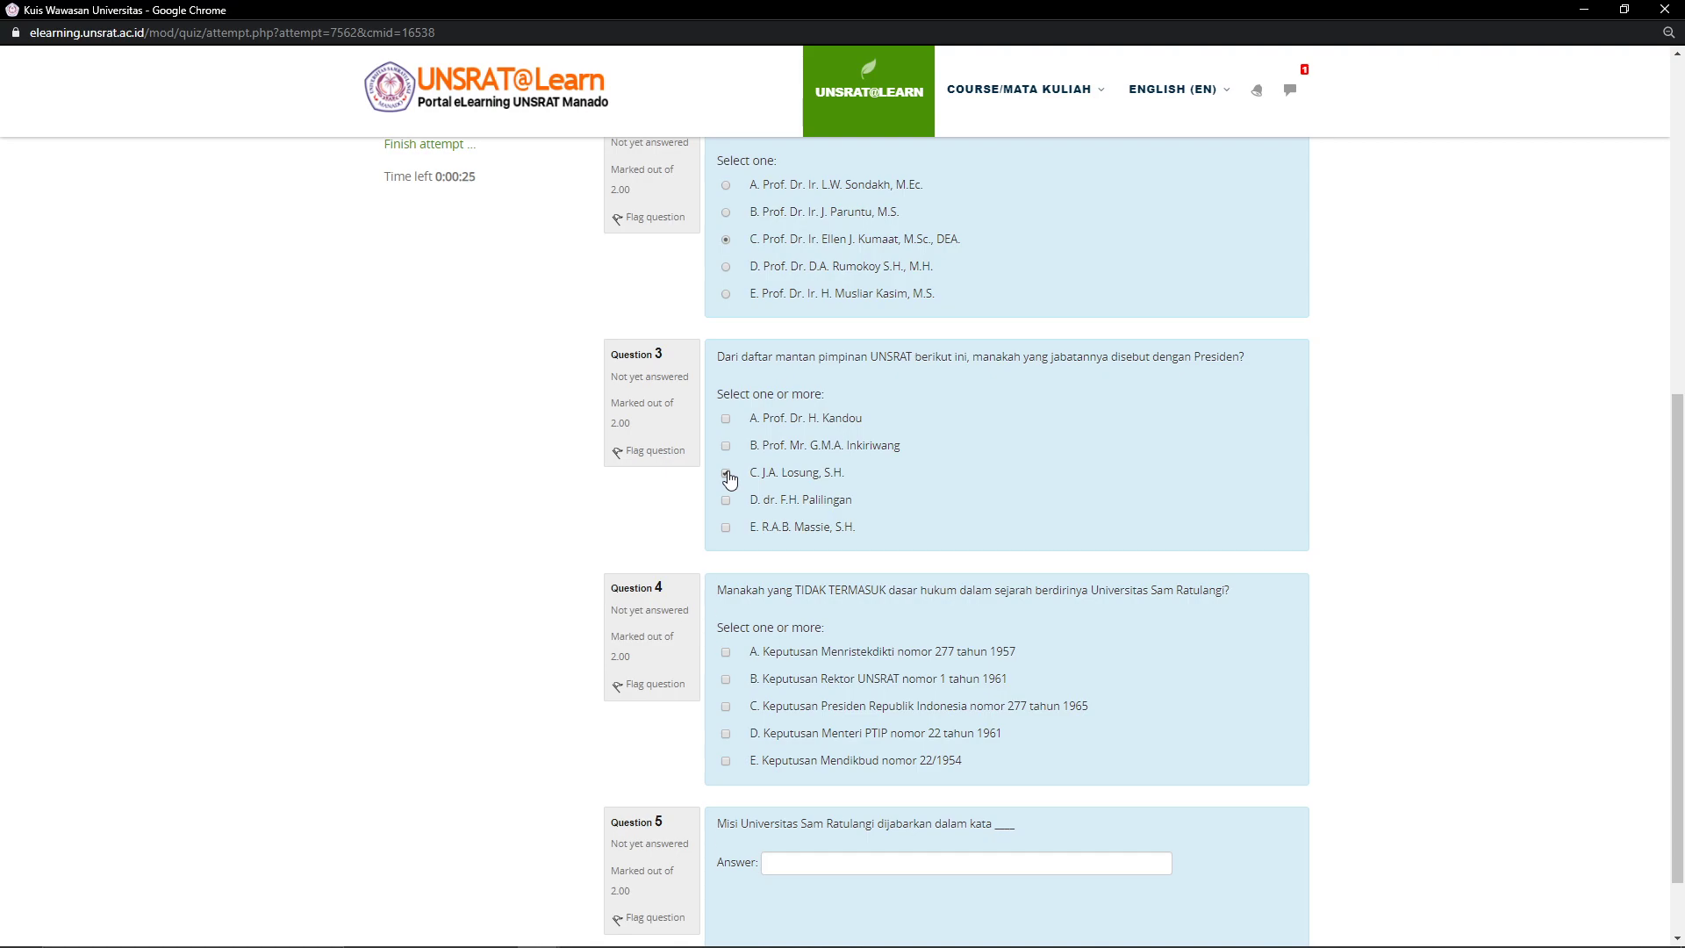
pyautogui.scroll(-2, 790, 498)
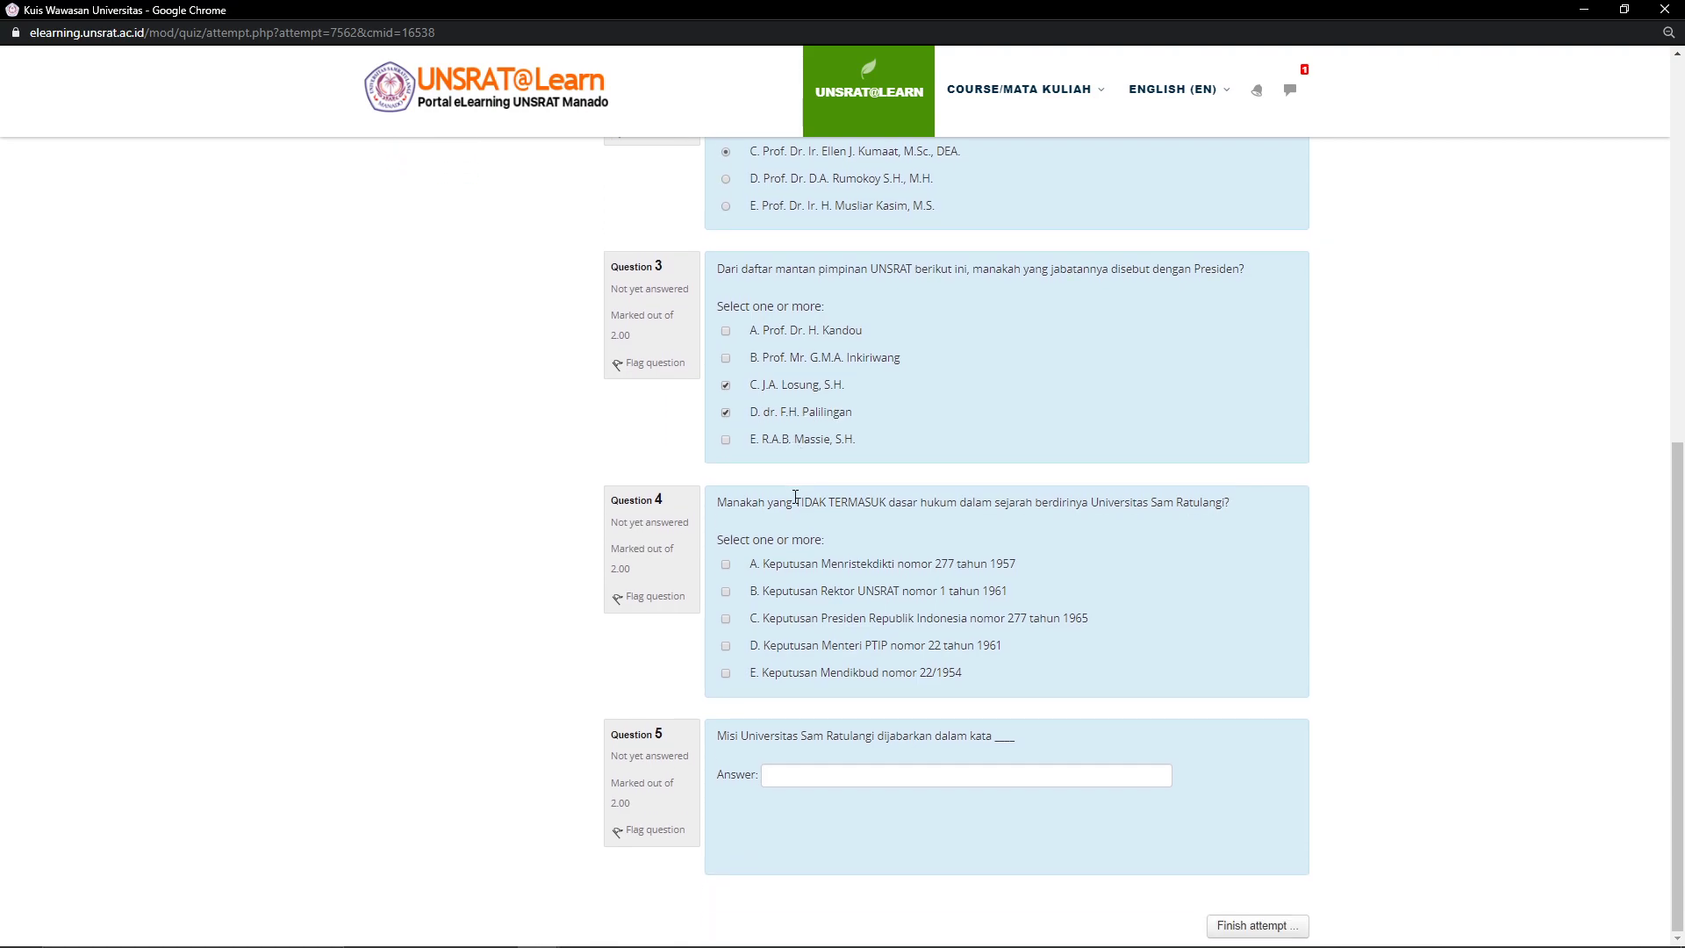
# Answer question 4 with options A, B and E, and fill in question 5 with "IMANKU"
pyautogui.click(727, 566)
pyautogui.click(726, 673)
pyautogui.click(799, 784)
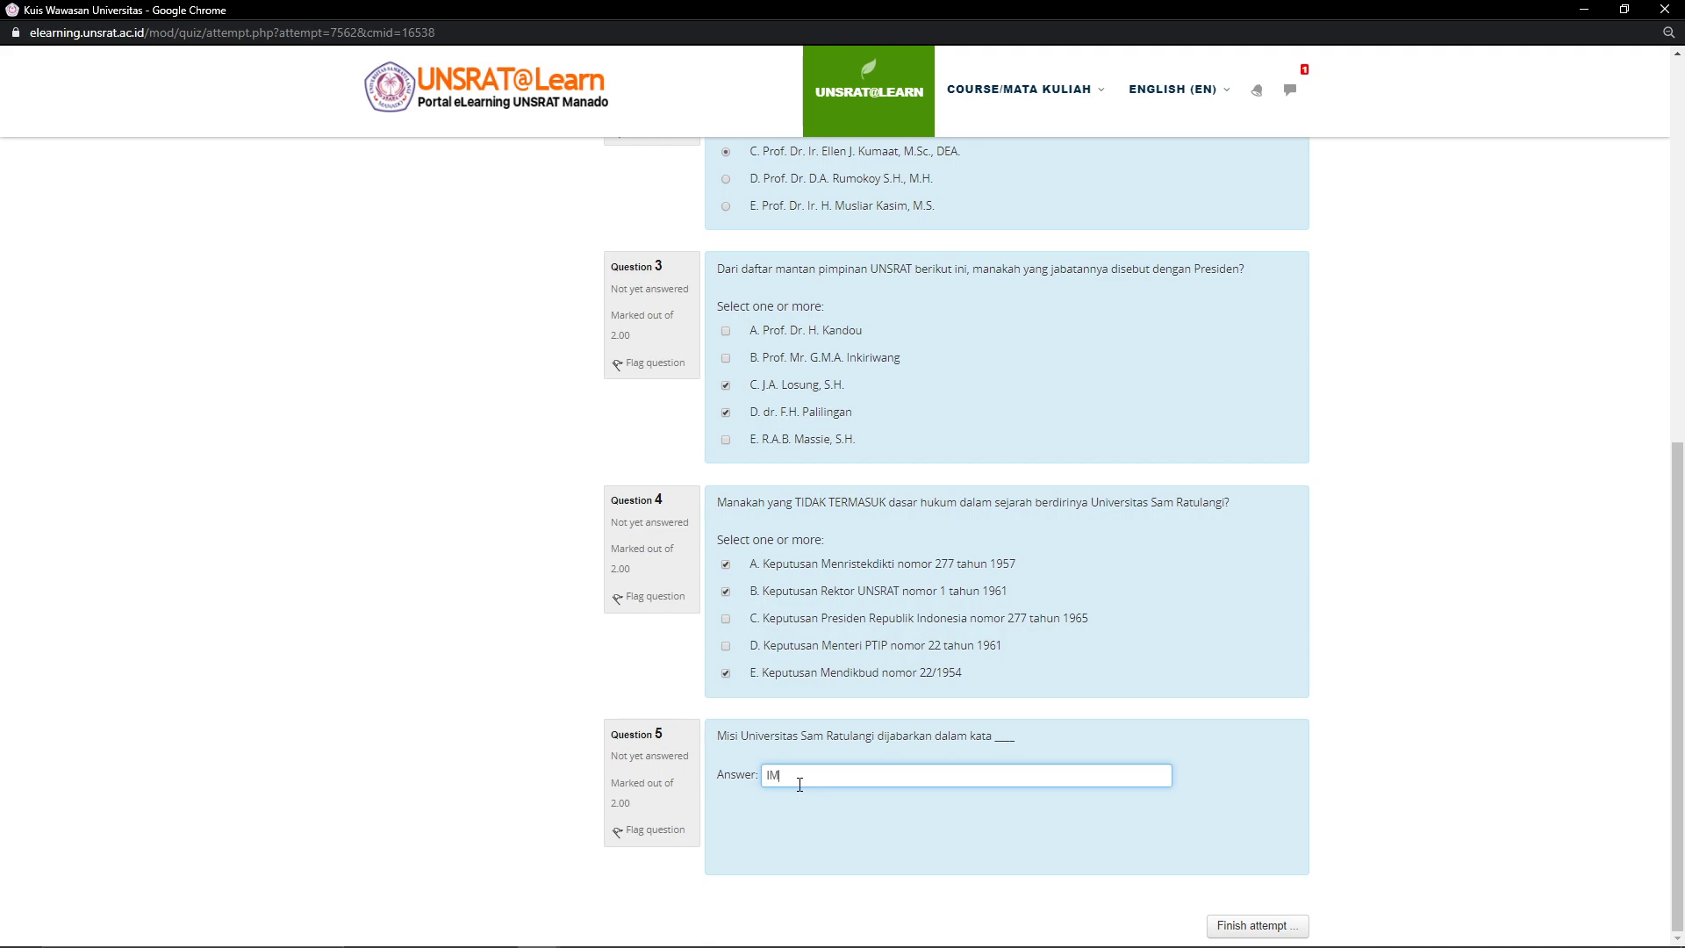
# Finish the student attempt with all answers submitted, and look through its review for displayed marks
pyautogui.click(1257, 926)
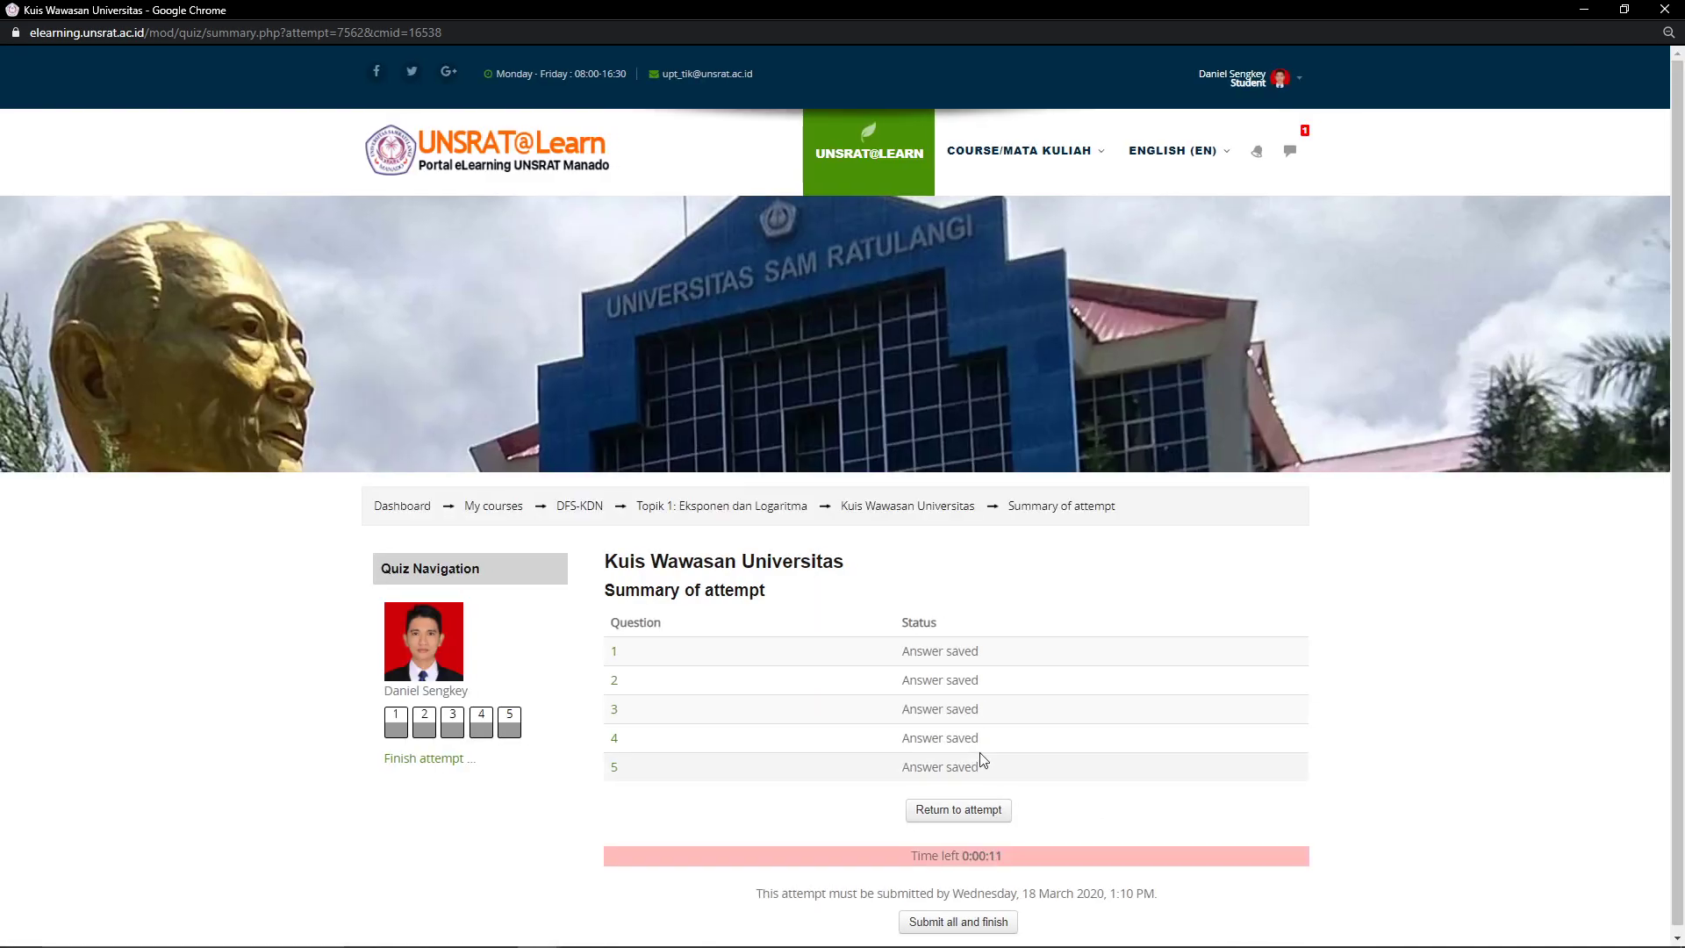
pyautogui.scroll(-1, 980, 753)
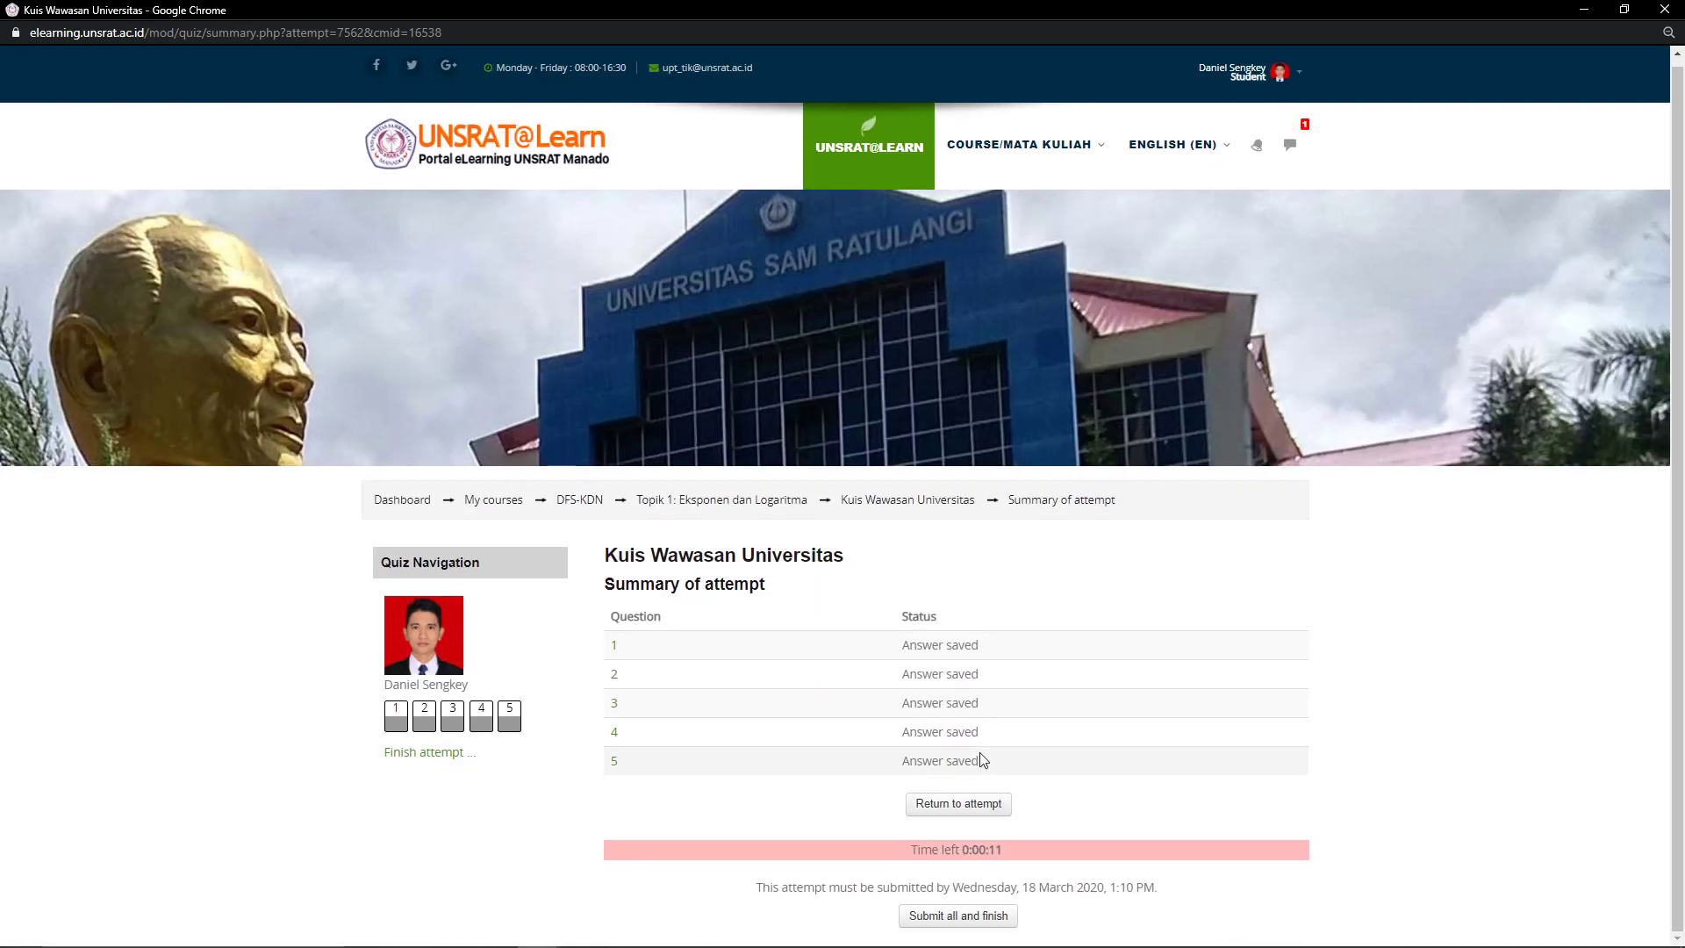
pyautogui.click(966, 917)
pyautogui.click(840, 566)
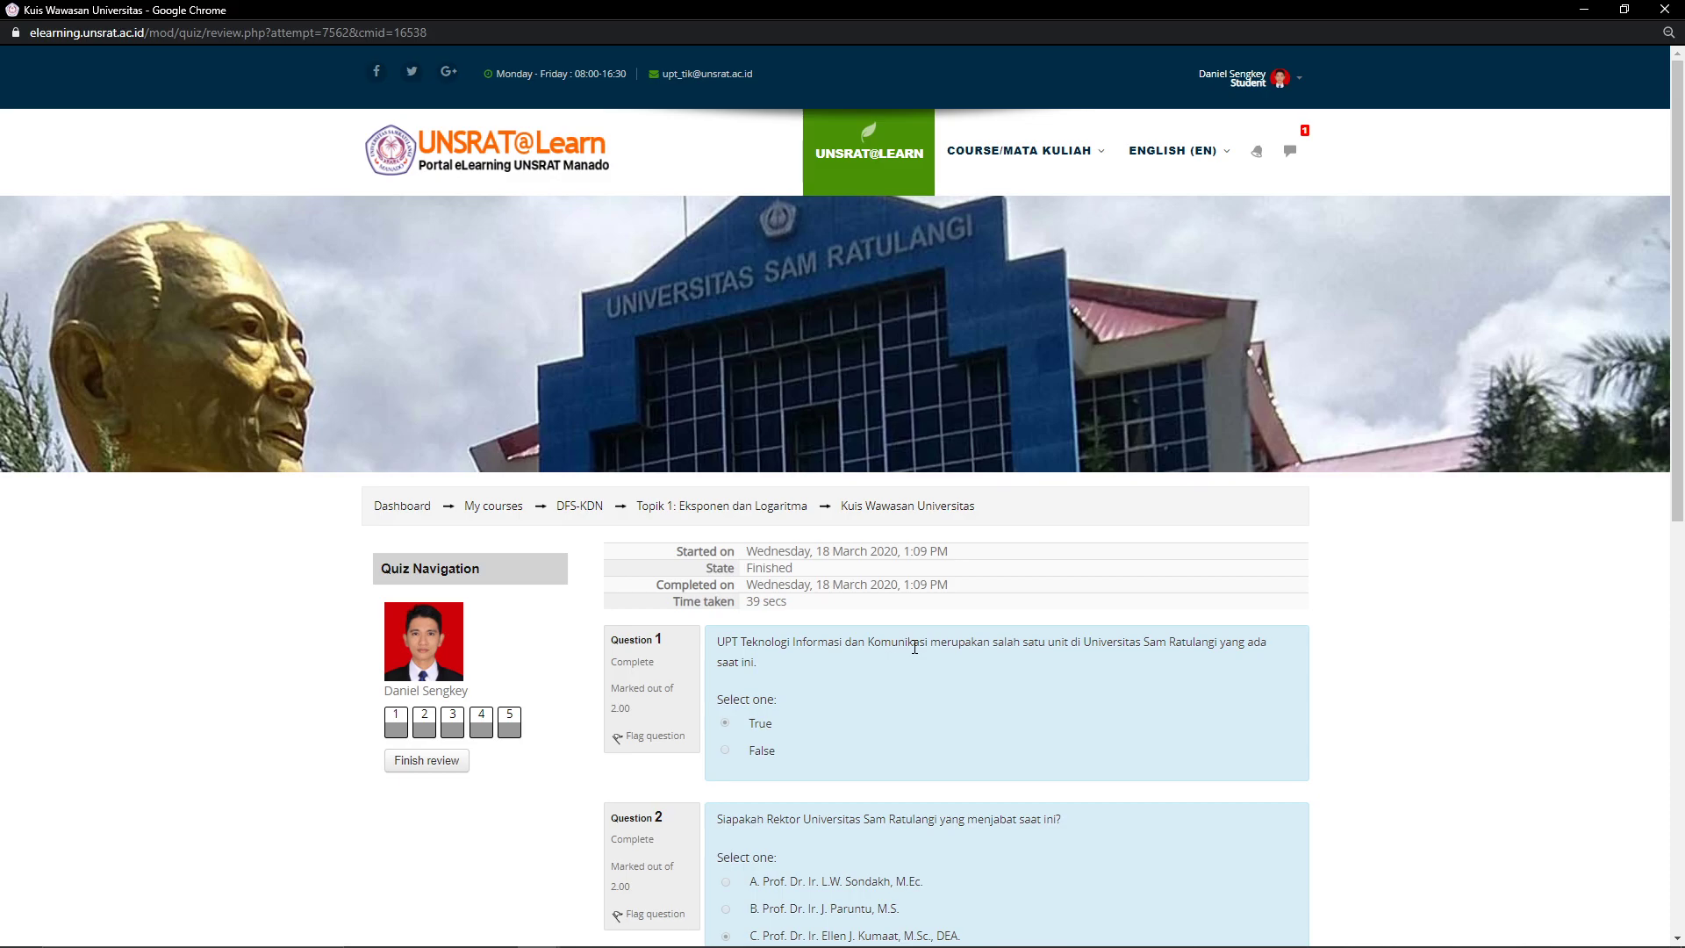
pyautogui.scroll(-4, 914, 647)
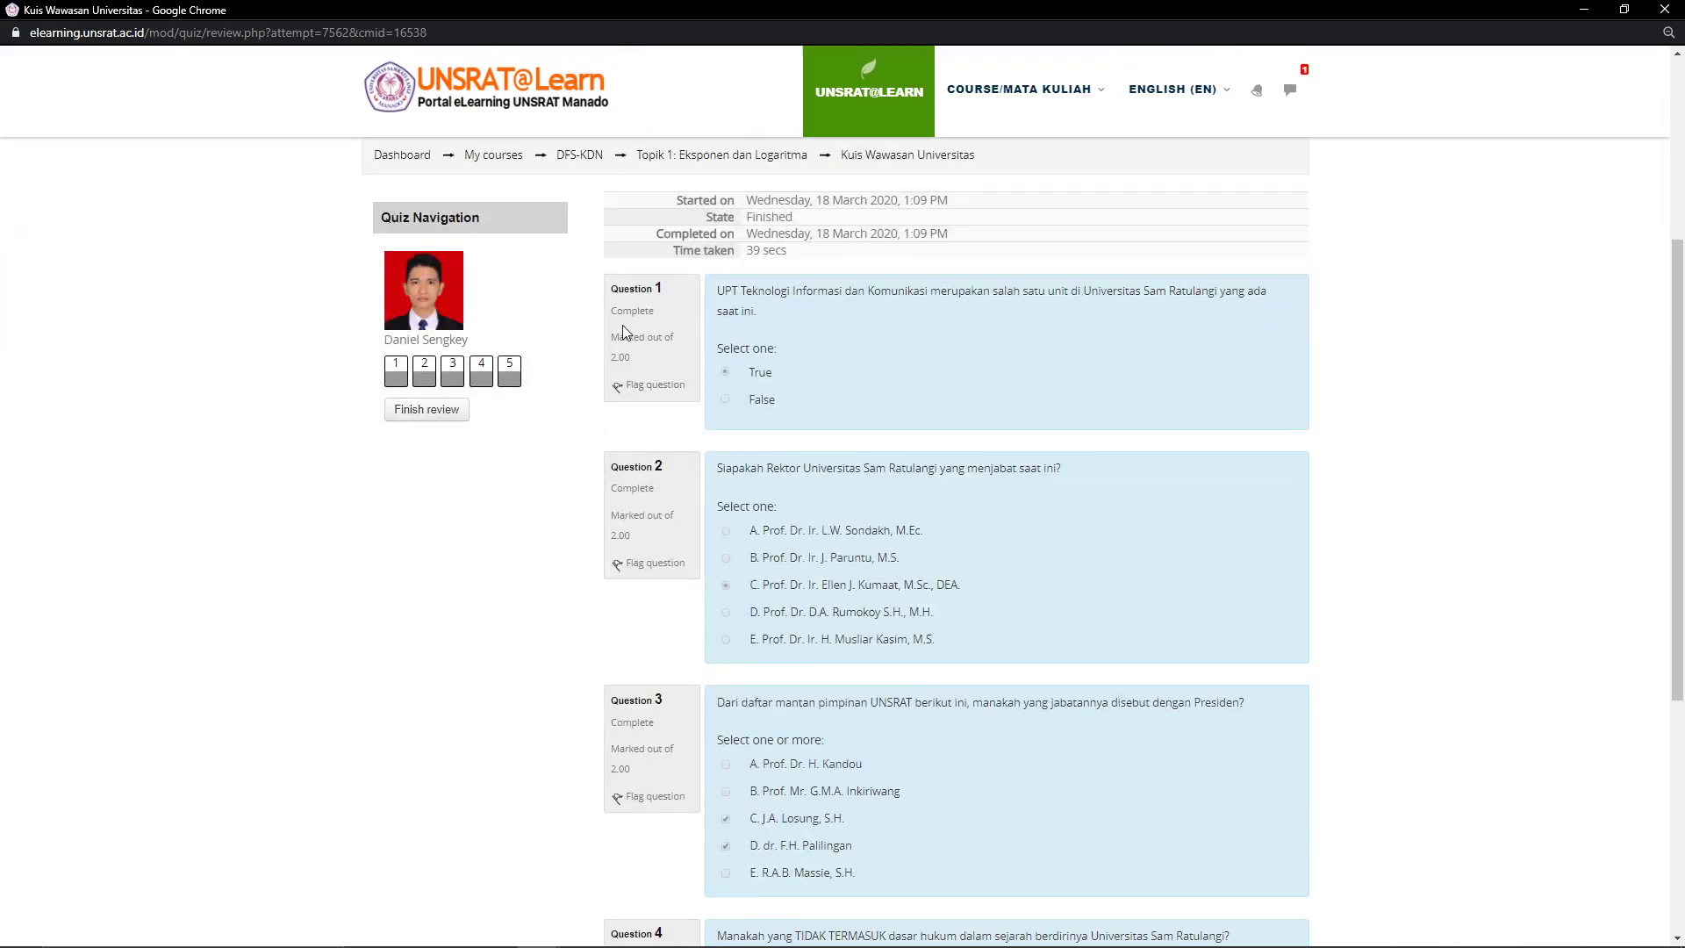
pyautogui.scroll(-4, 646, 395)
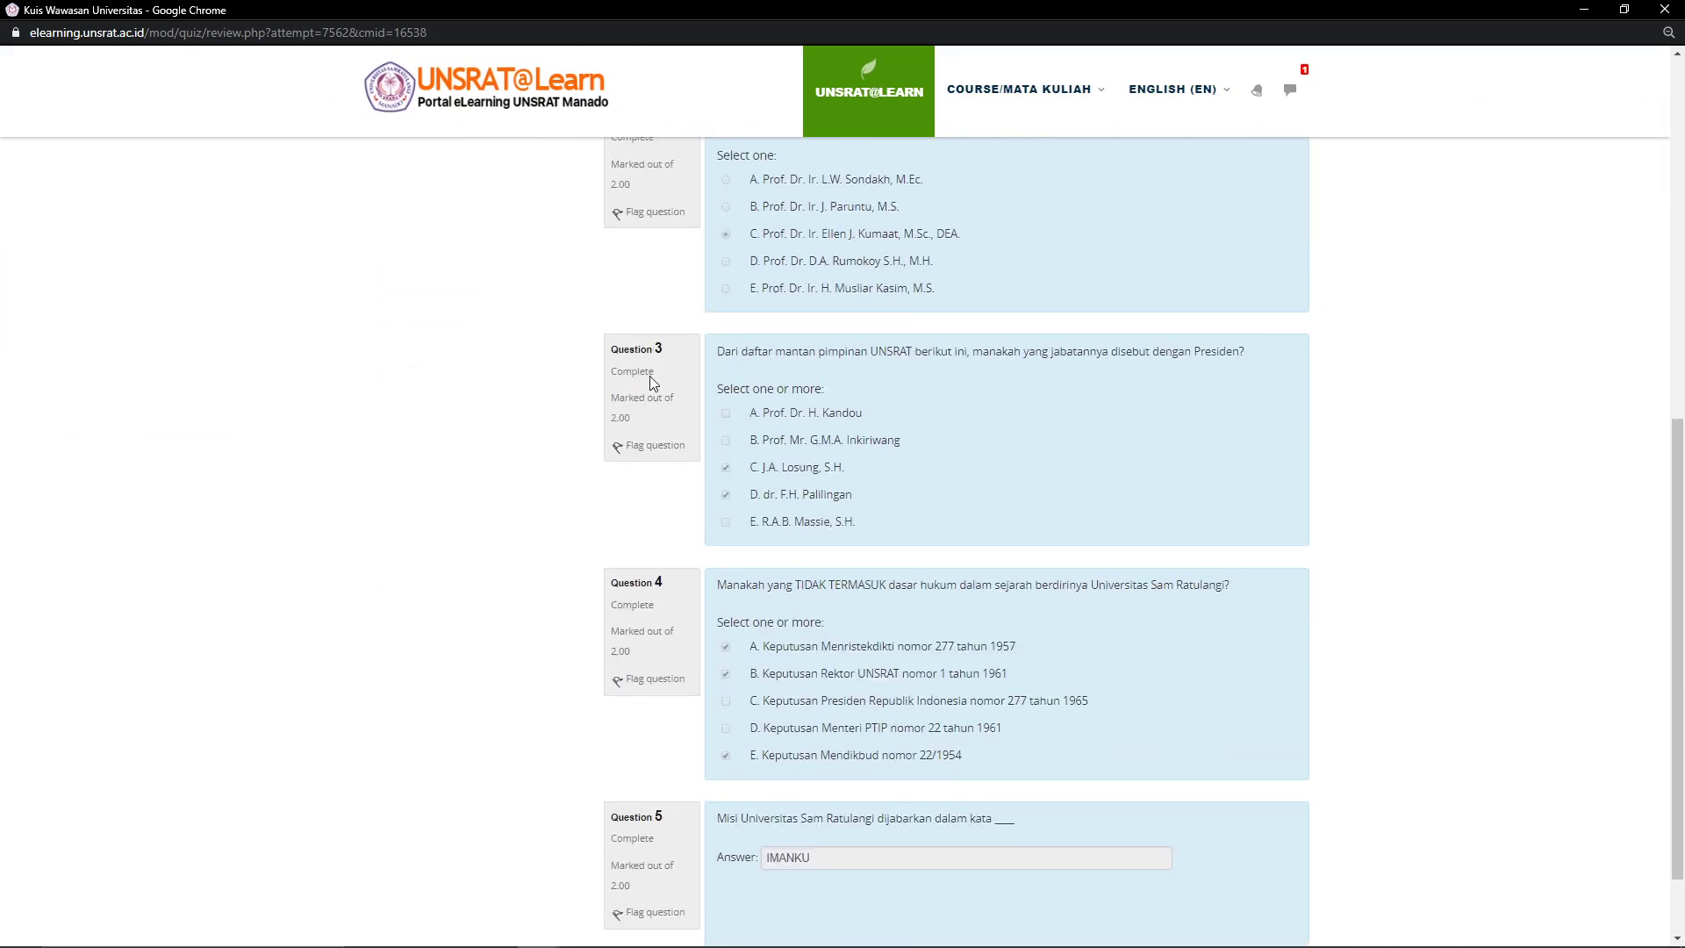
# Look over the remaining questions of the student review, close it, and return to the normal role
pyautogui.scroll(-2, 648, 371)
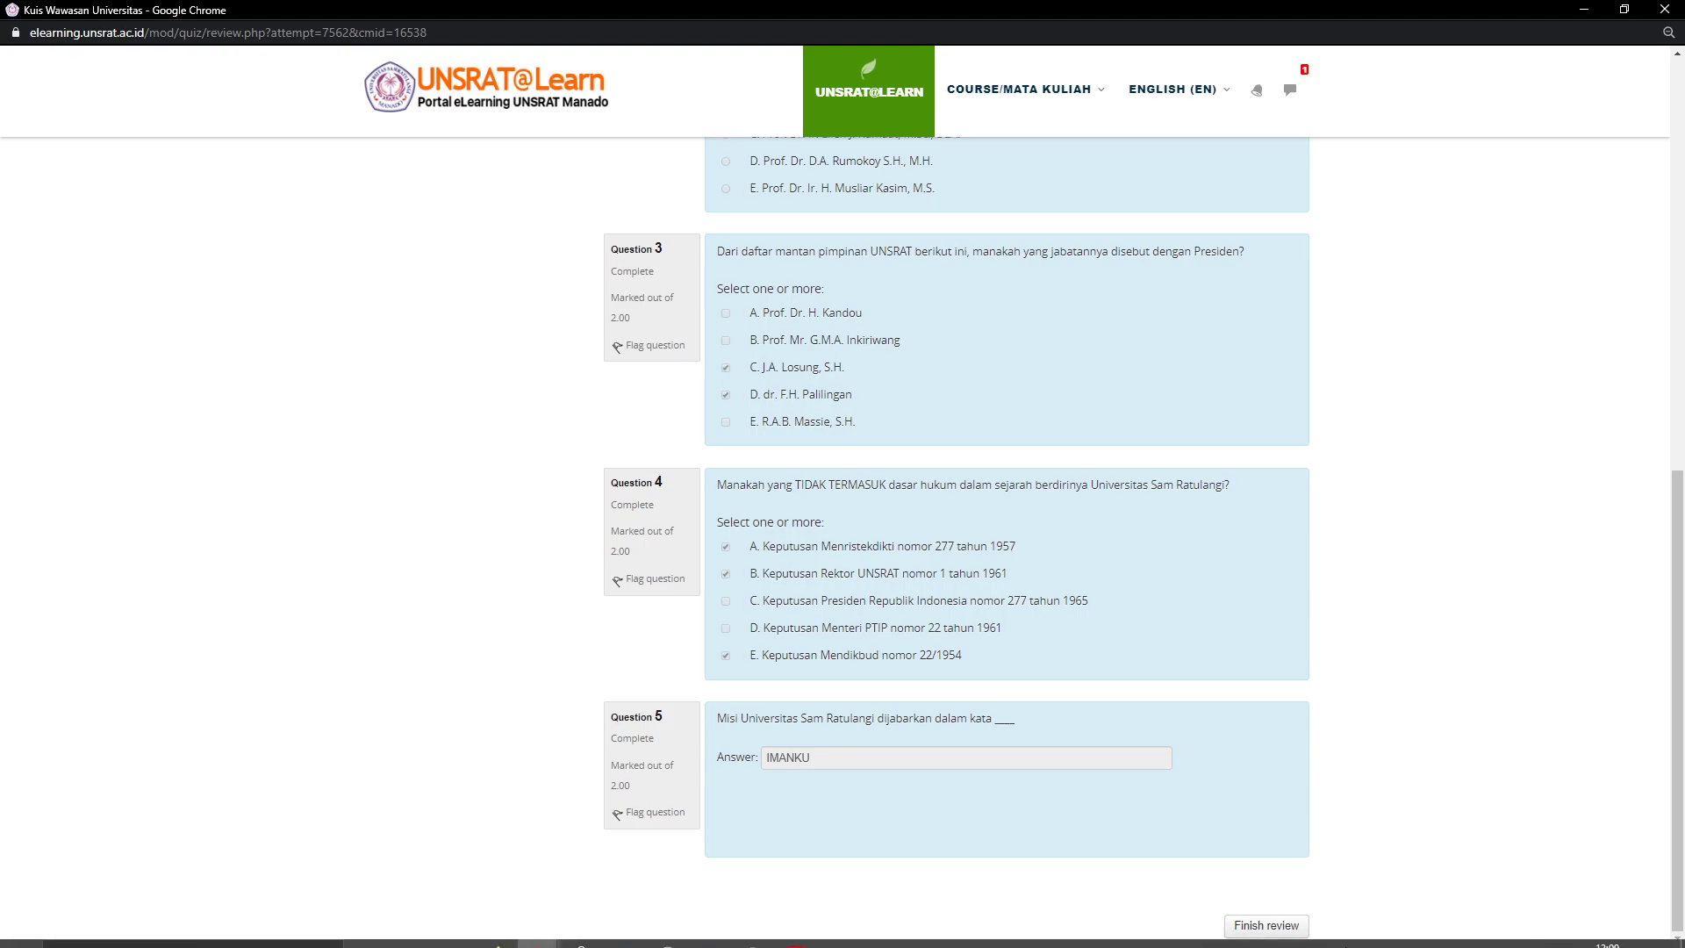
pyautogui.scroll(9, 1159, 790)
pyautogui.scroll(-6, 1158, 790)
pyautogui.scroll(-3, 1158, 790)
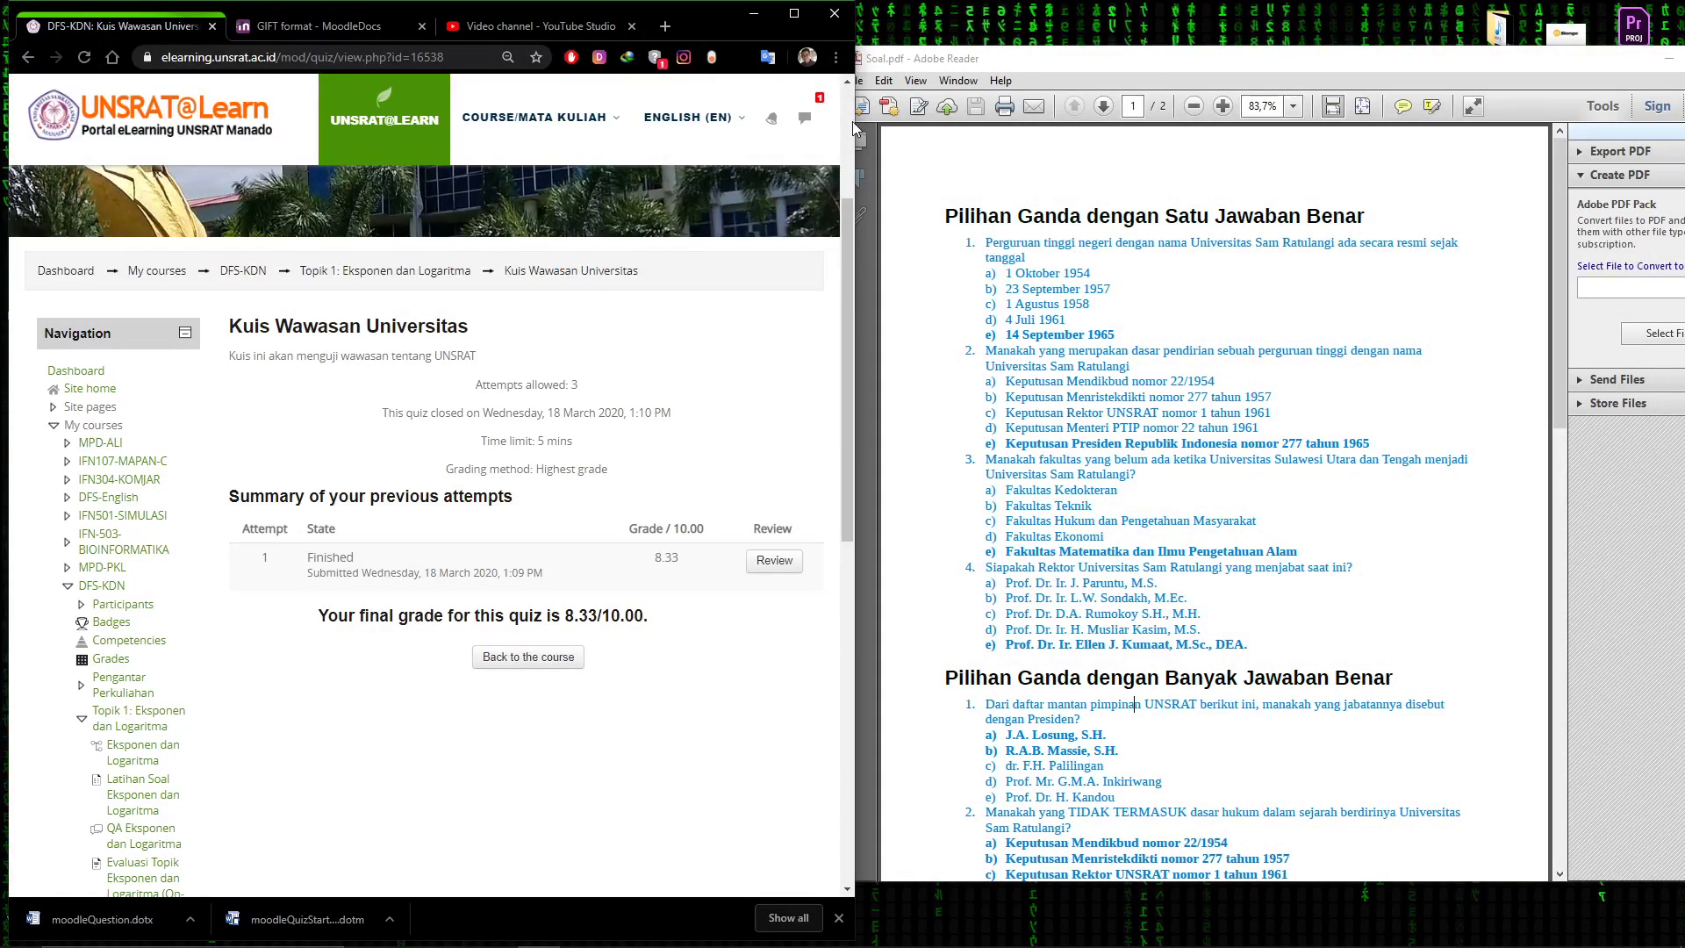
pyautogui.scroll(3, 803, 118)
pyautogui.click(799, 108)
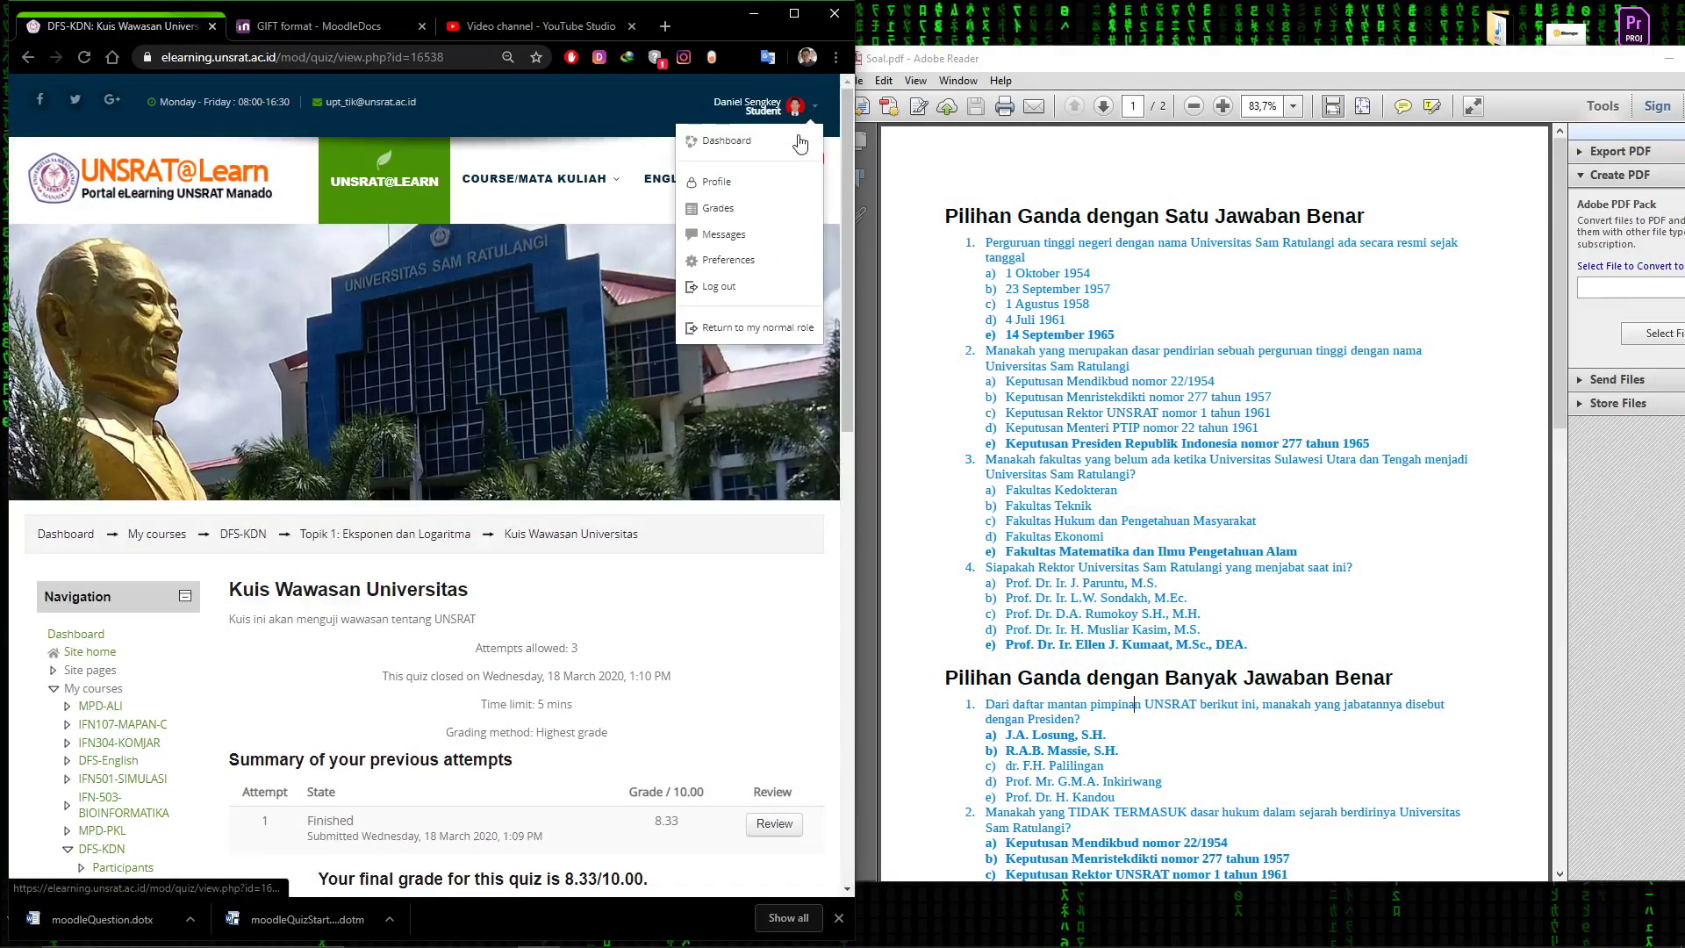
pyautogui.click(734, 321)
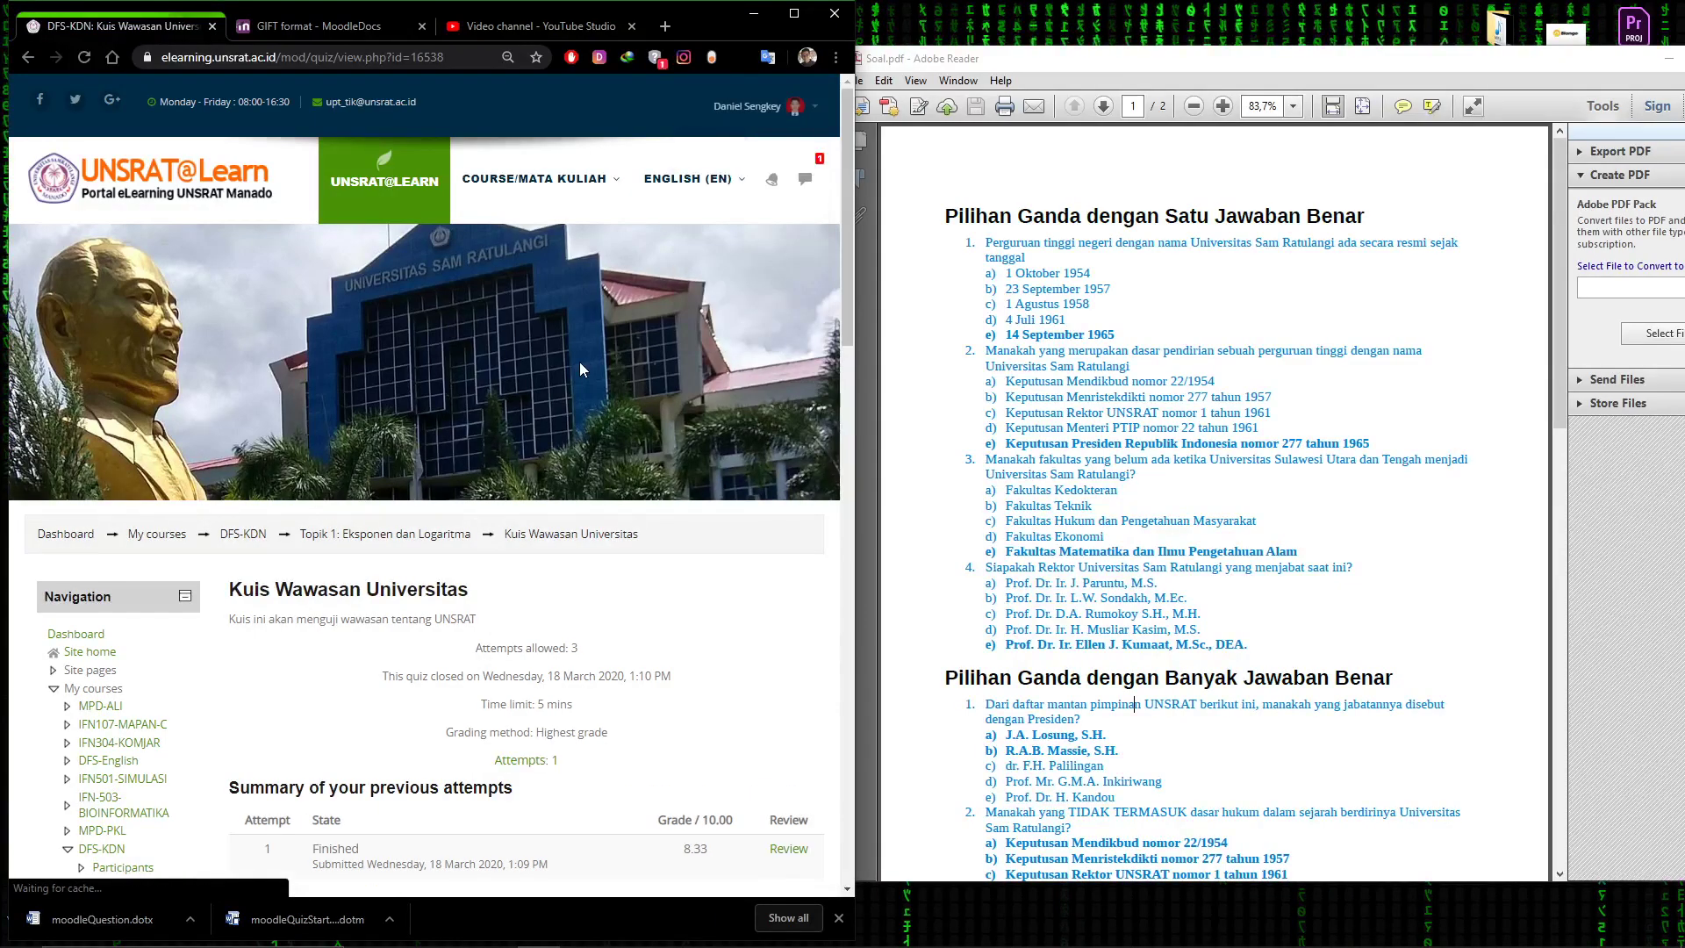
# Open the review of attempt 1 in the normal role and examine each question's marks, correct answers and response history
pyautogui.scroll(-4, 580, 369)
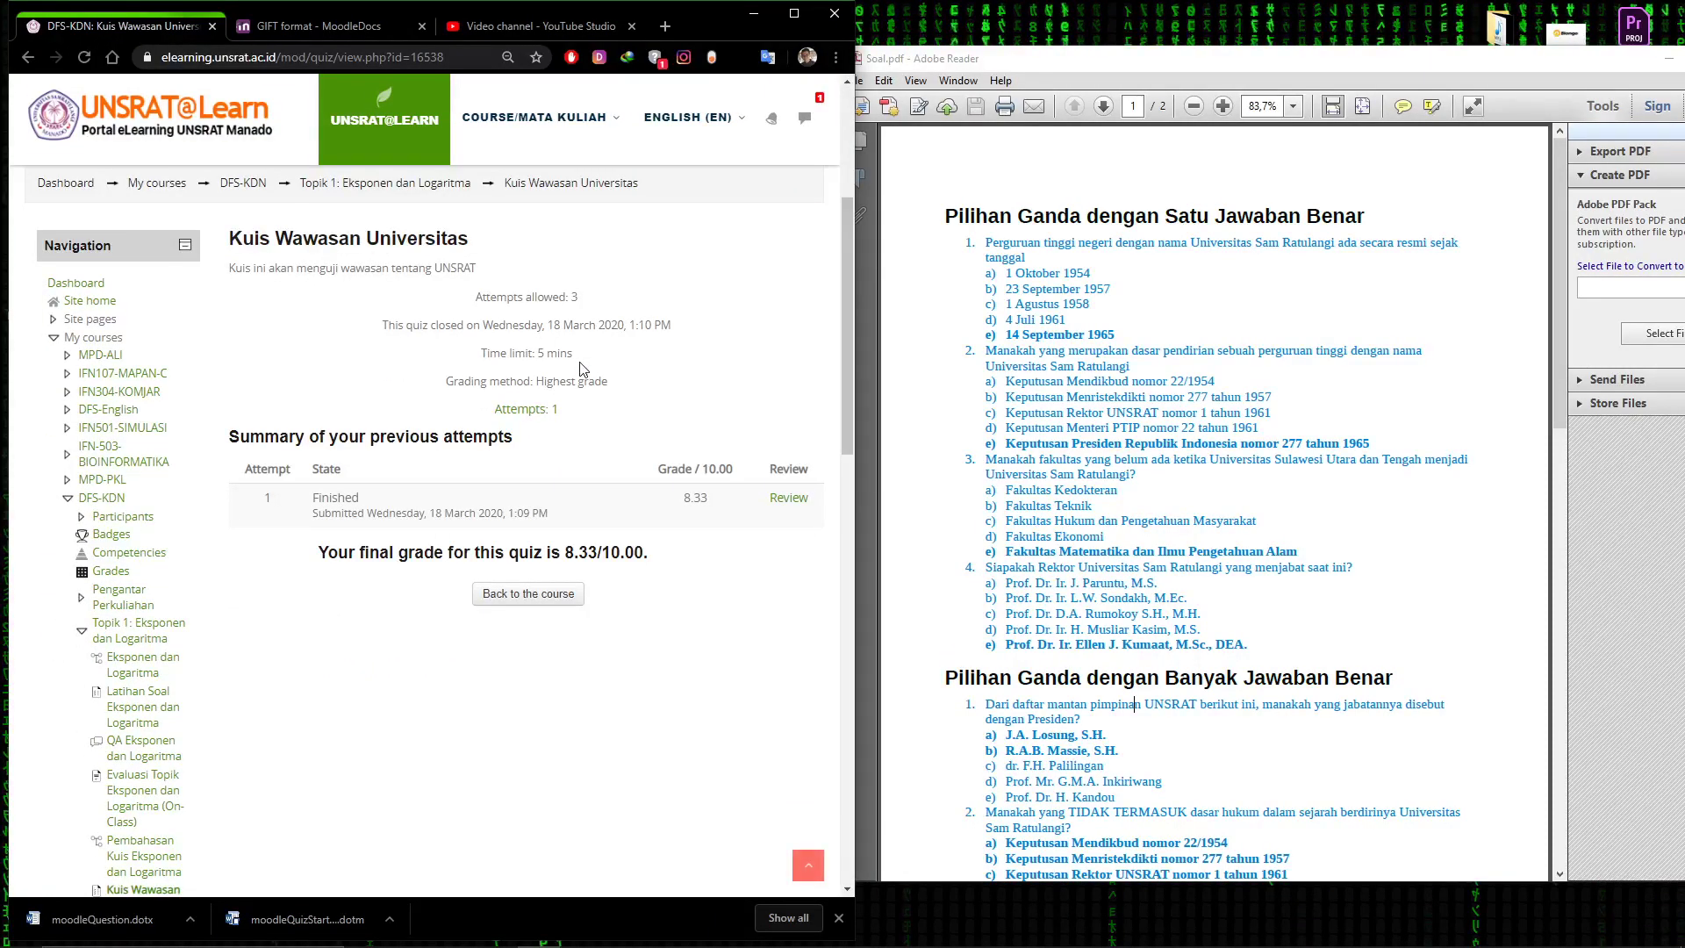
pyautogui.click(788, 502)
pyautogui.scroll(-5, 702, 537)
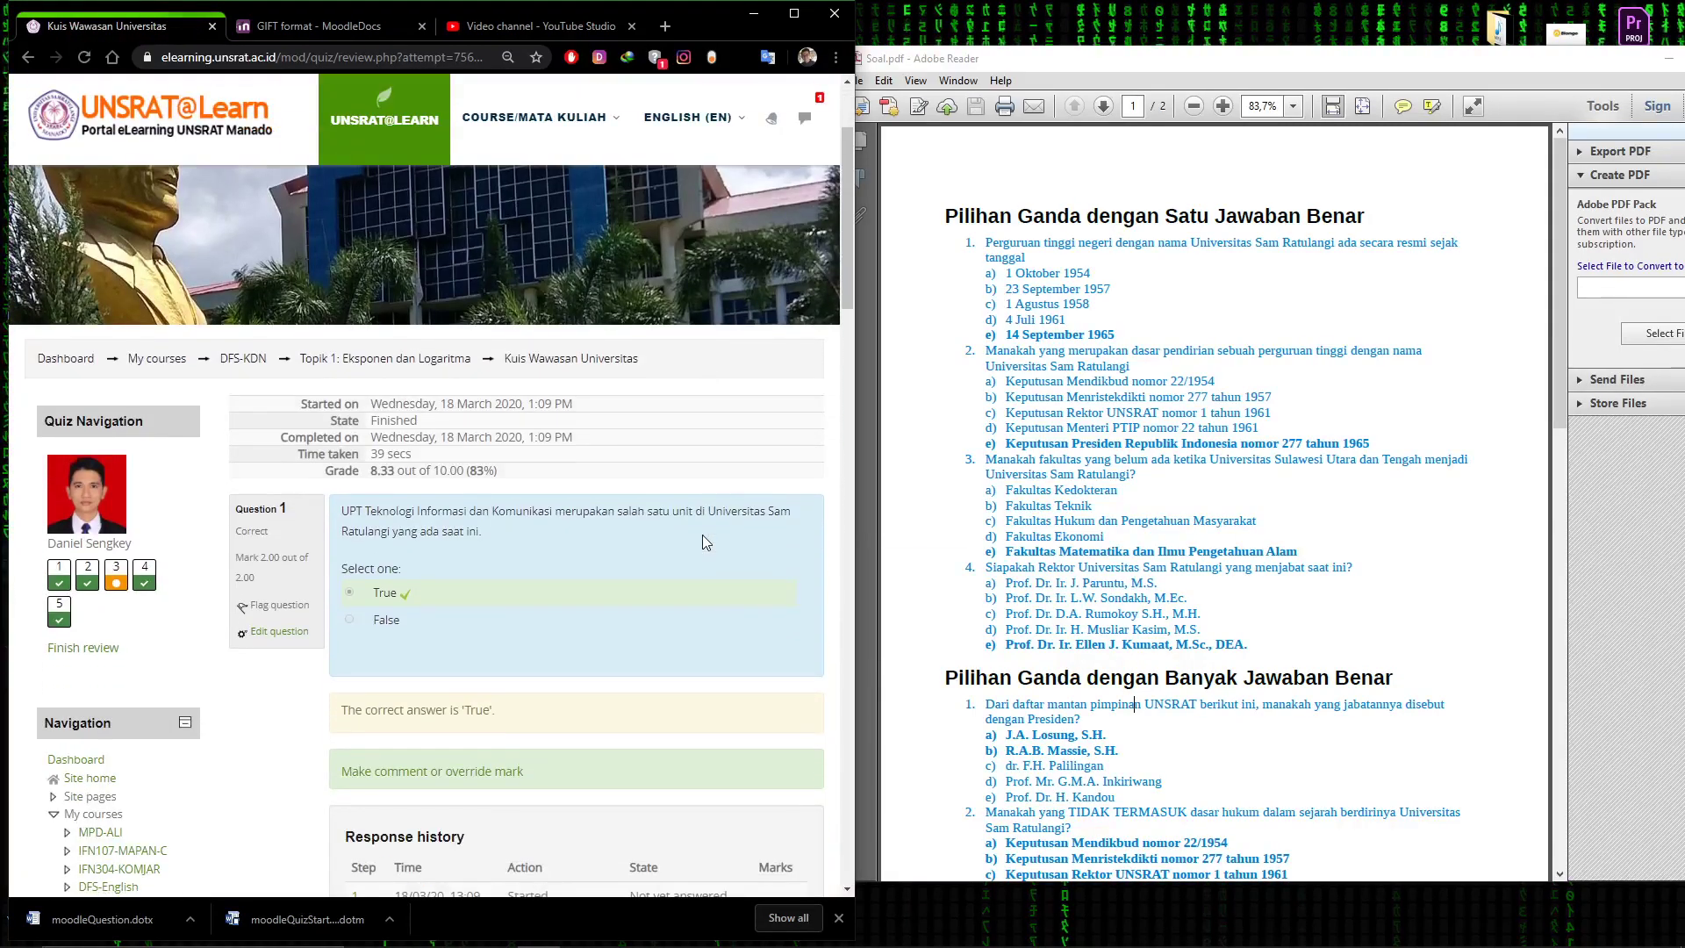
pyautogui.scroll(2, 702, 541)
pyautogui.scroll(-5, 702, 541)
pyautogui.scroll(-14, 702, 535)
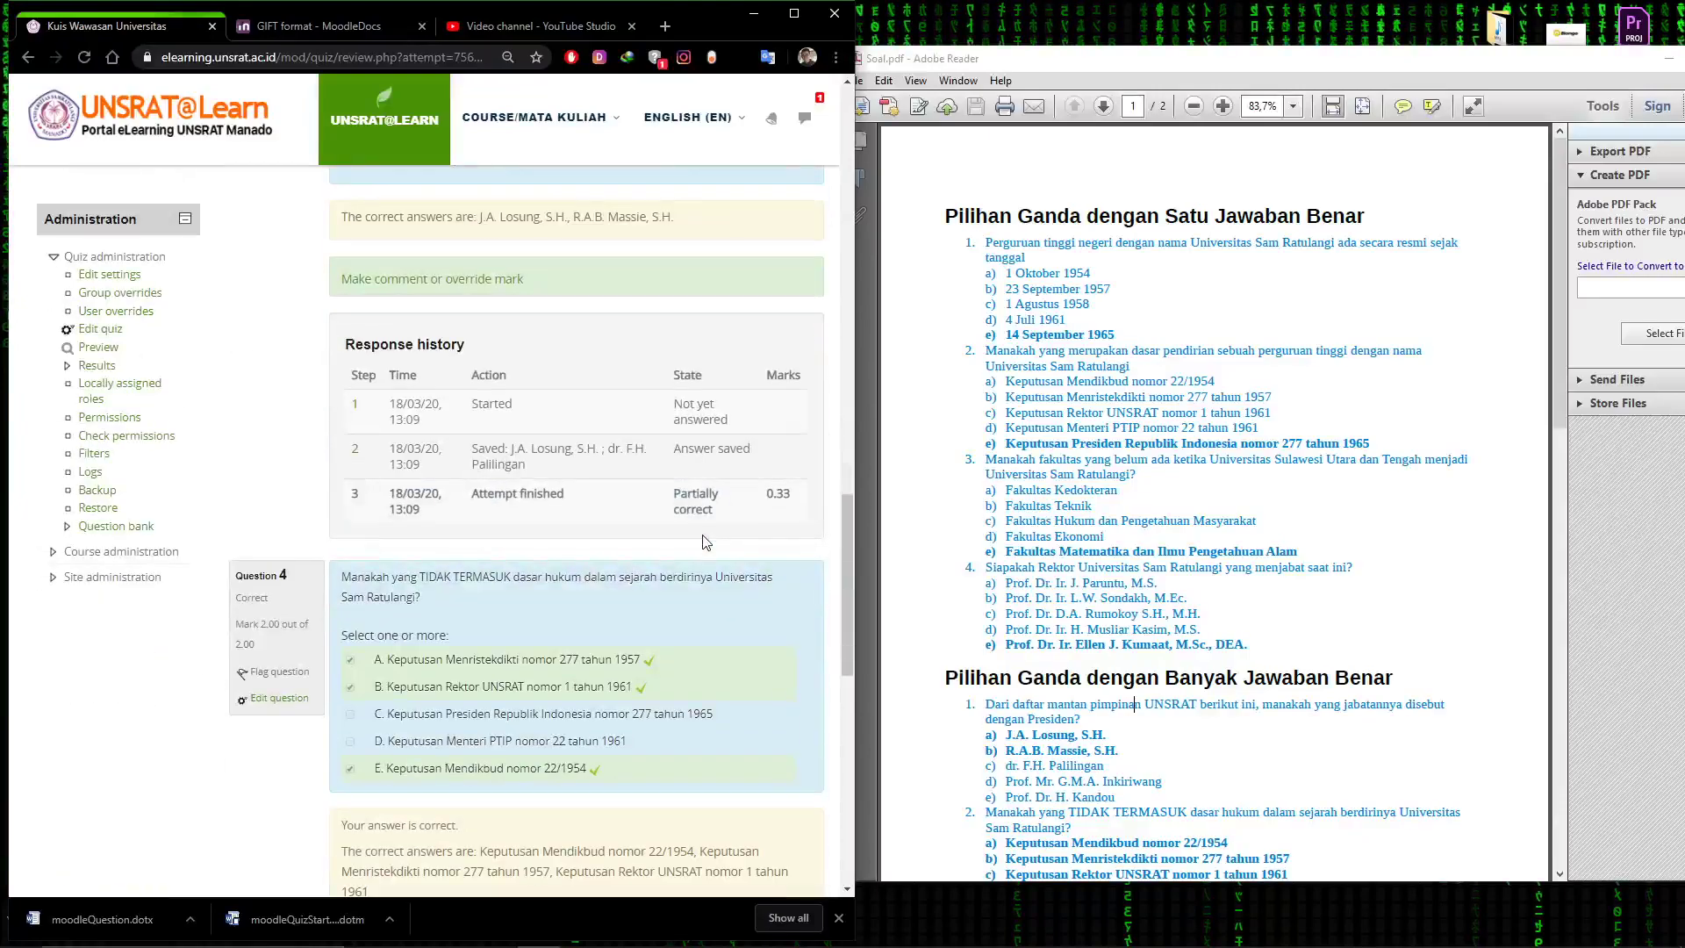
pyautogui.scroll(-10, 702, 542)
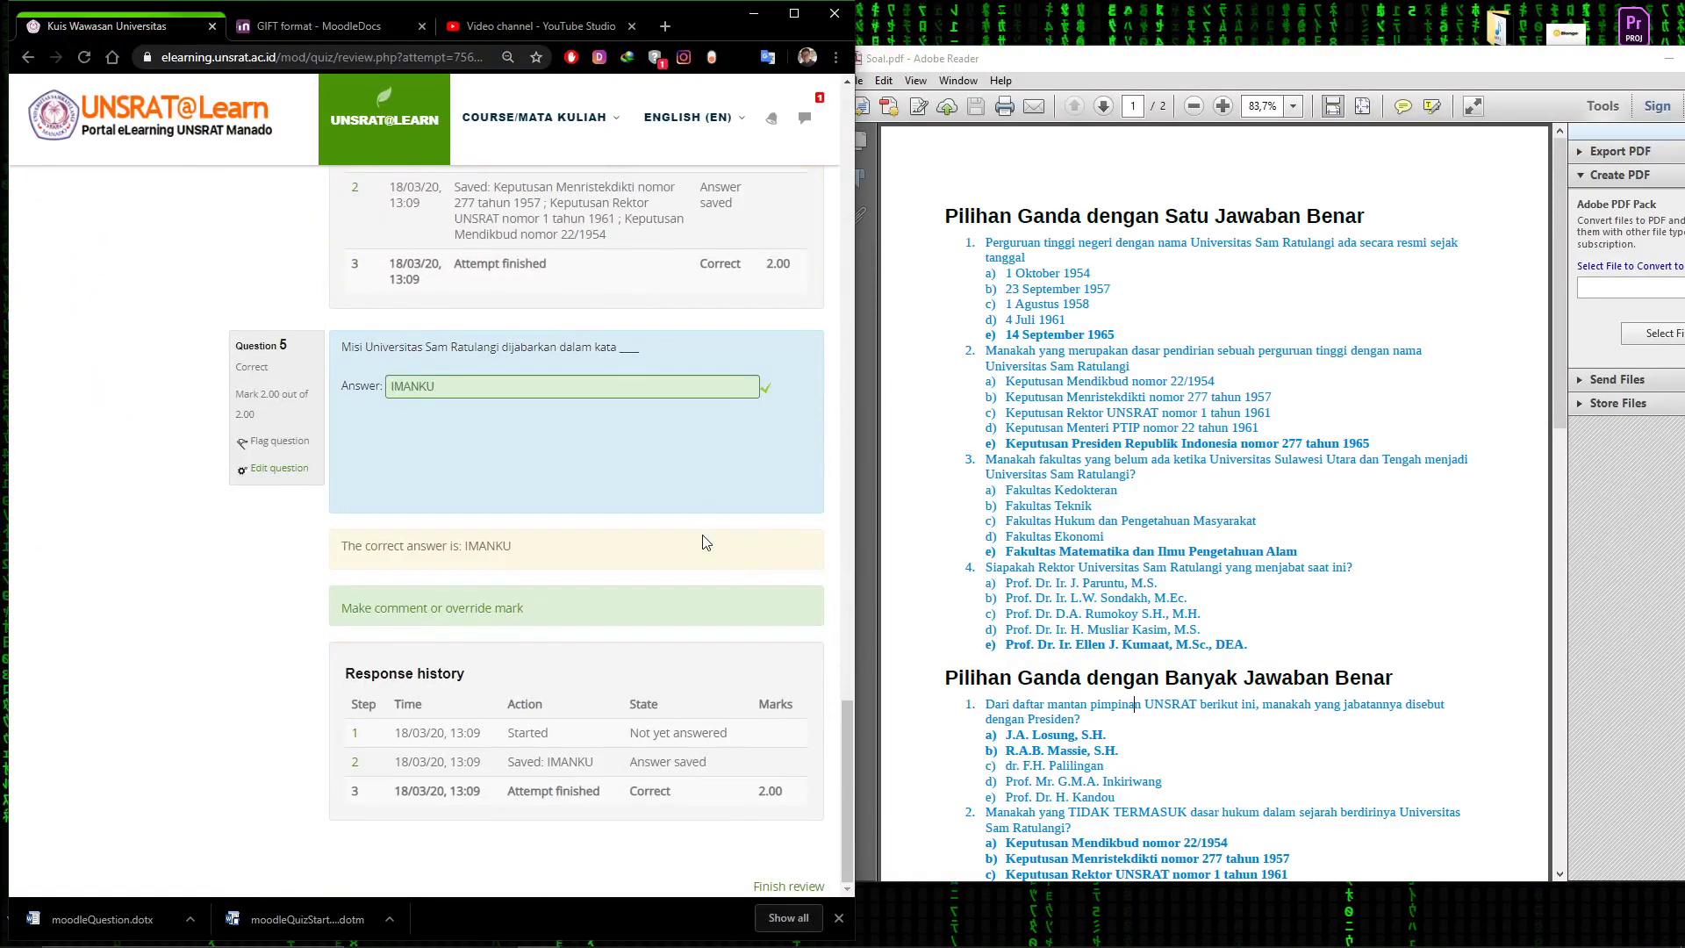
pyautogui.scroll(7, 702, 542)
pyautogui.scroll(8, 705, 541)
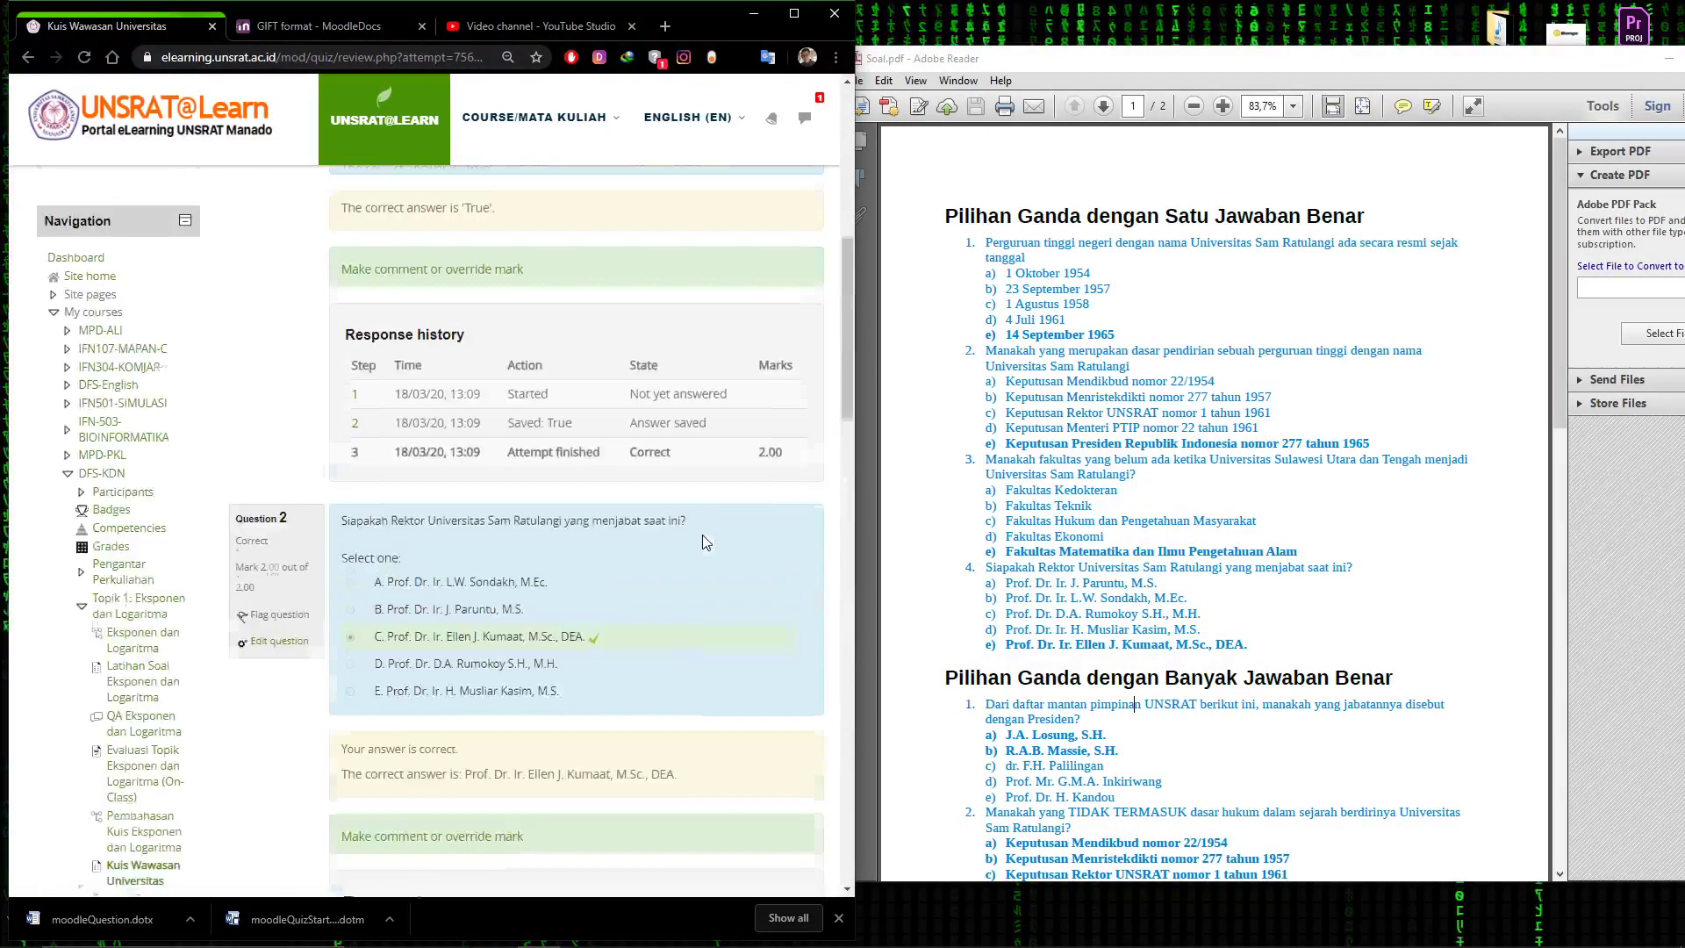
pyautogui.scroll(10, 704, 542)
pyautogui.scroll(-15, 702, 534)
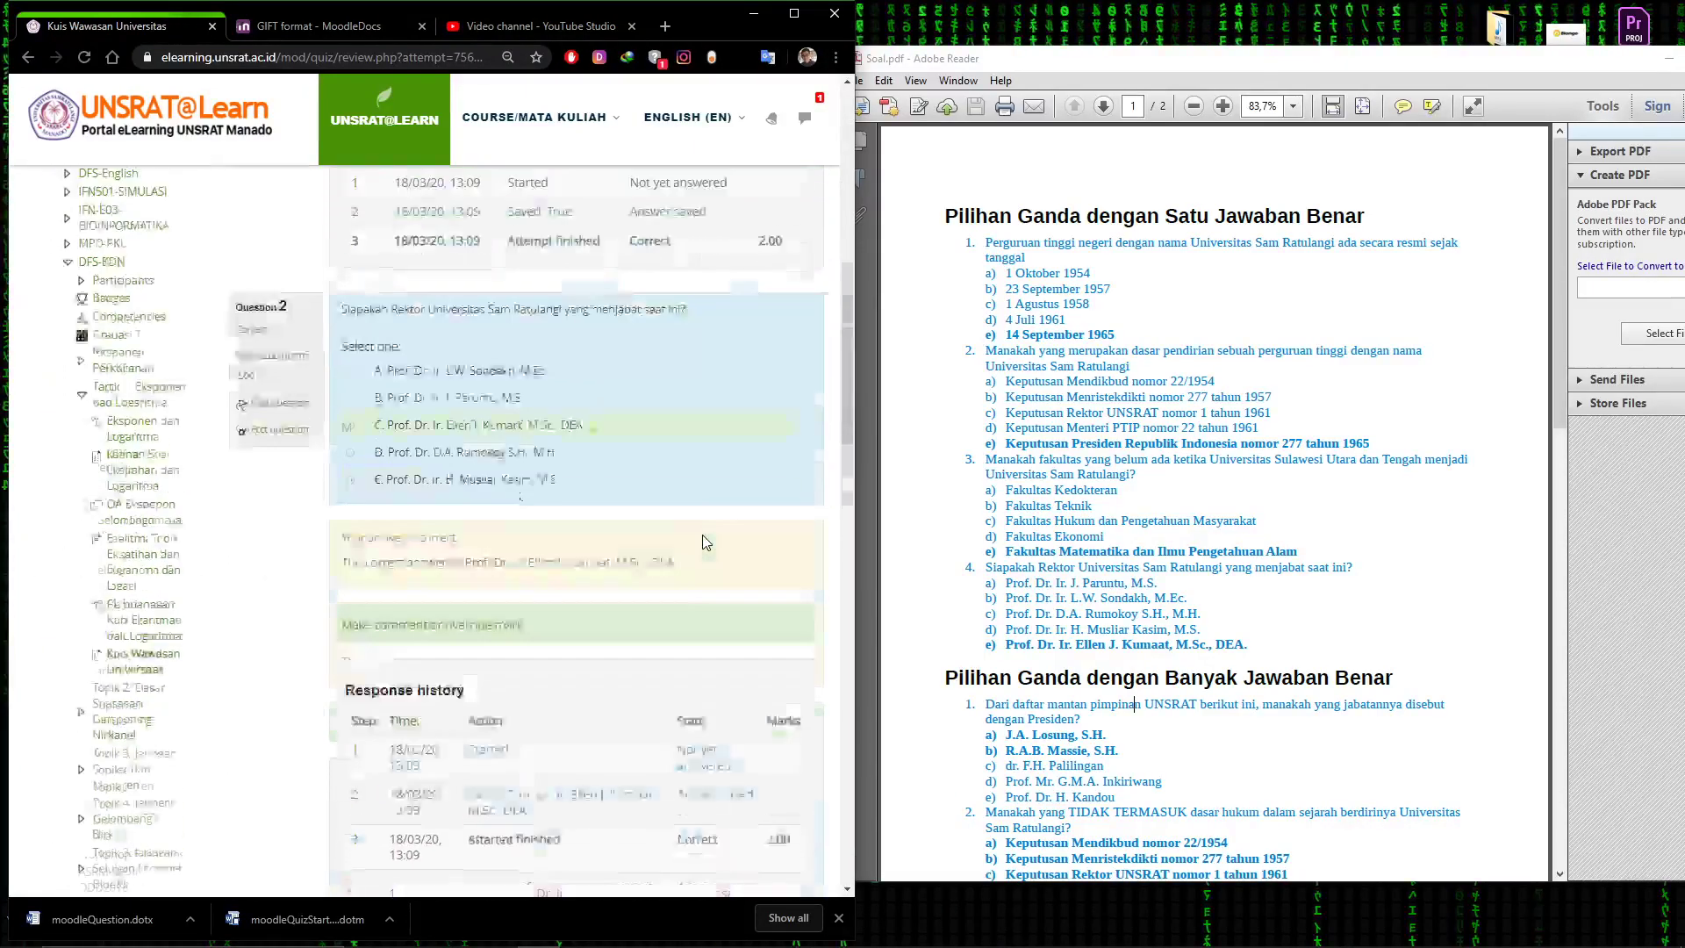
# Maximize the browser window and open the Statistics report from the quiz results
pyautogui.click(793, 13)
pyautogui.scroll(-4, 546, 425)
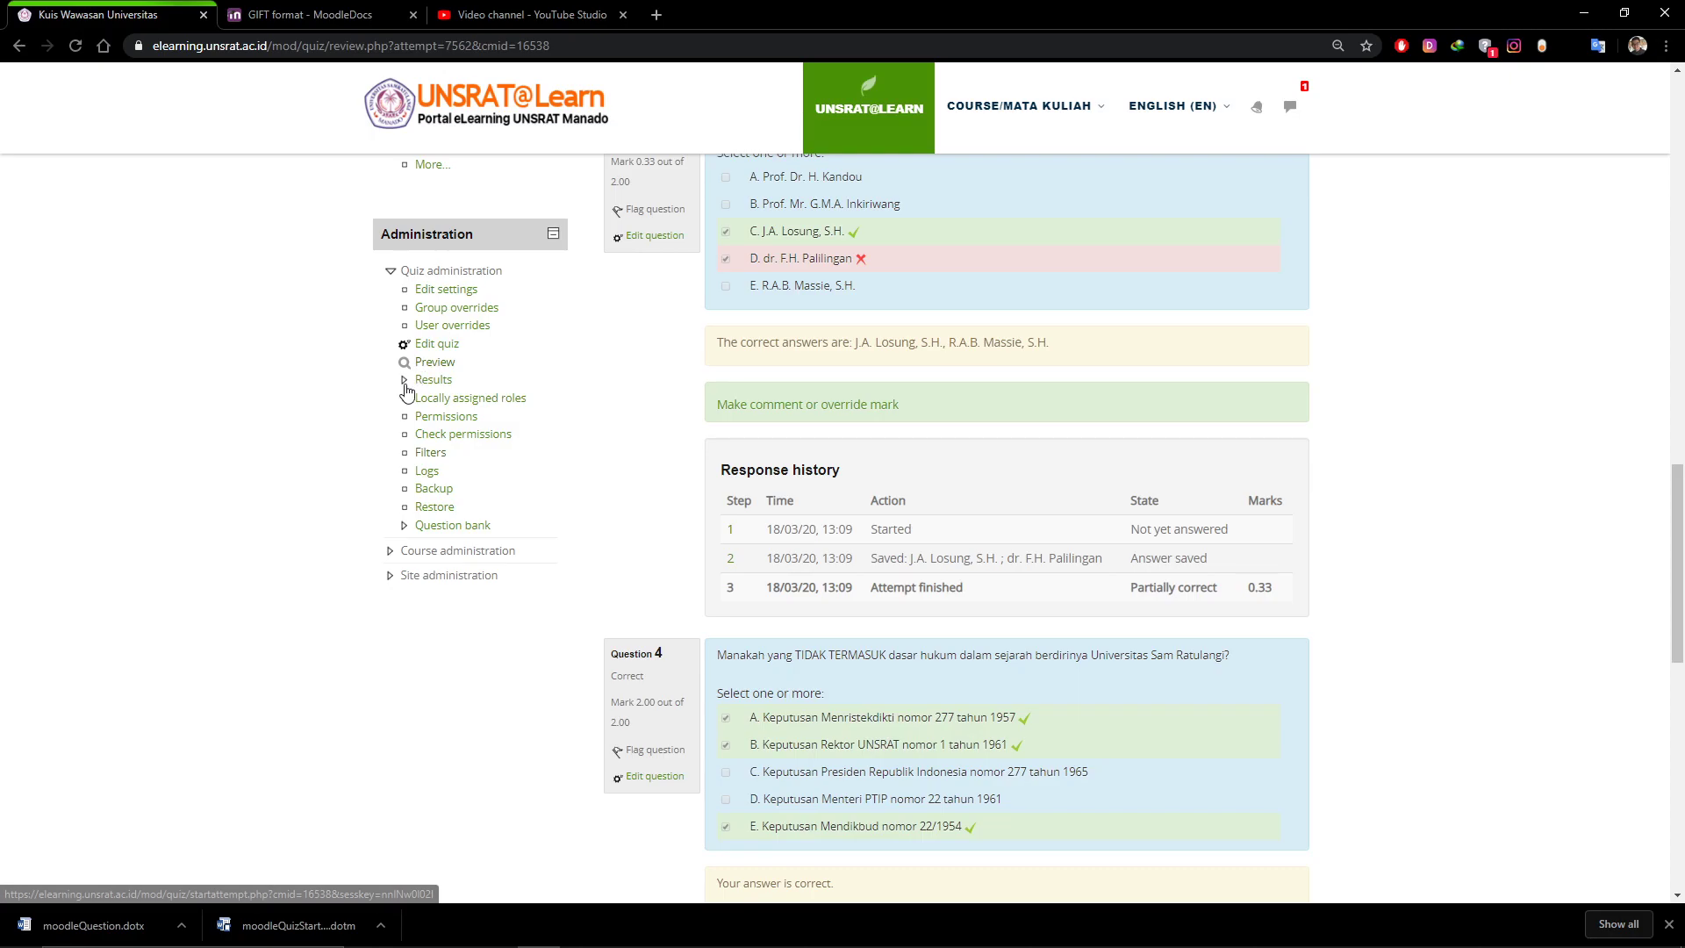
pyautogui.click(406, 383)
pyautogui.click(449, 434)
# Examine the quiz information, the quiz structure analysis and the statistics chart for question positions
pyautogui.scroll(-4, 992, 548)
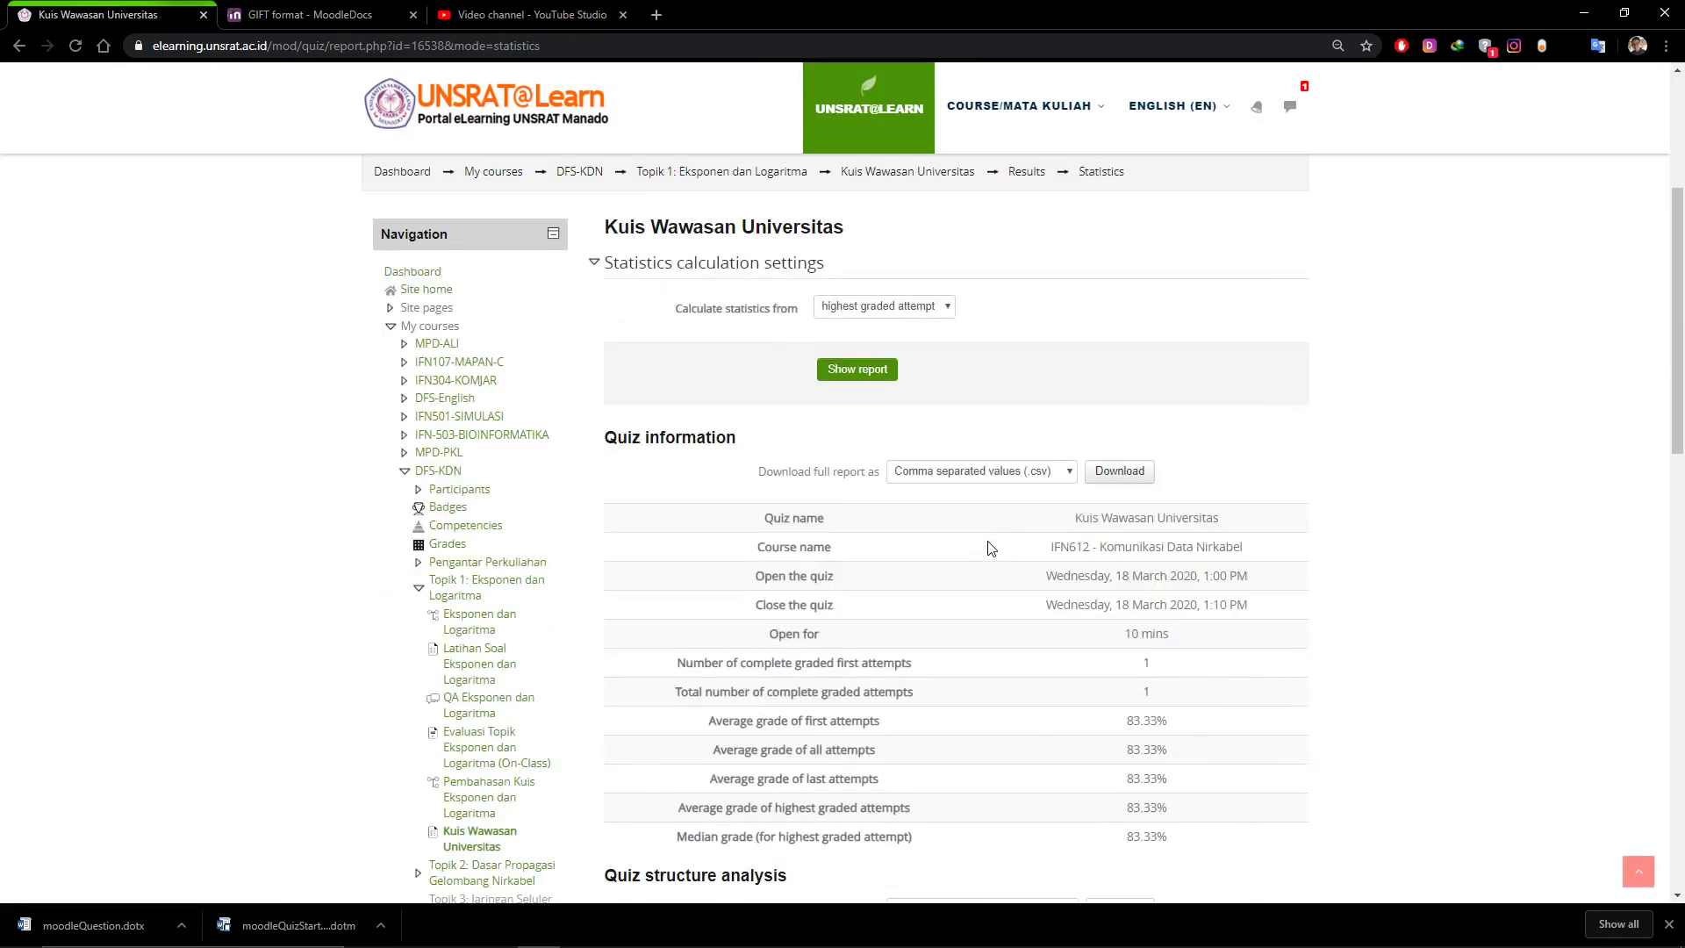
pyautogui.scroll(-4, 991, 547)
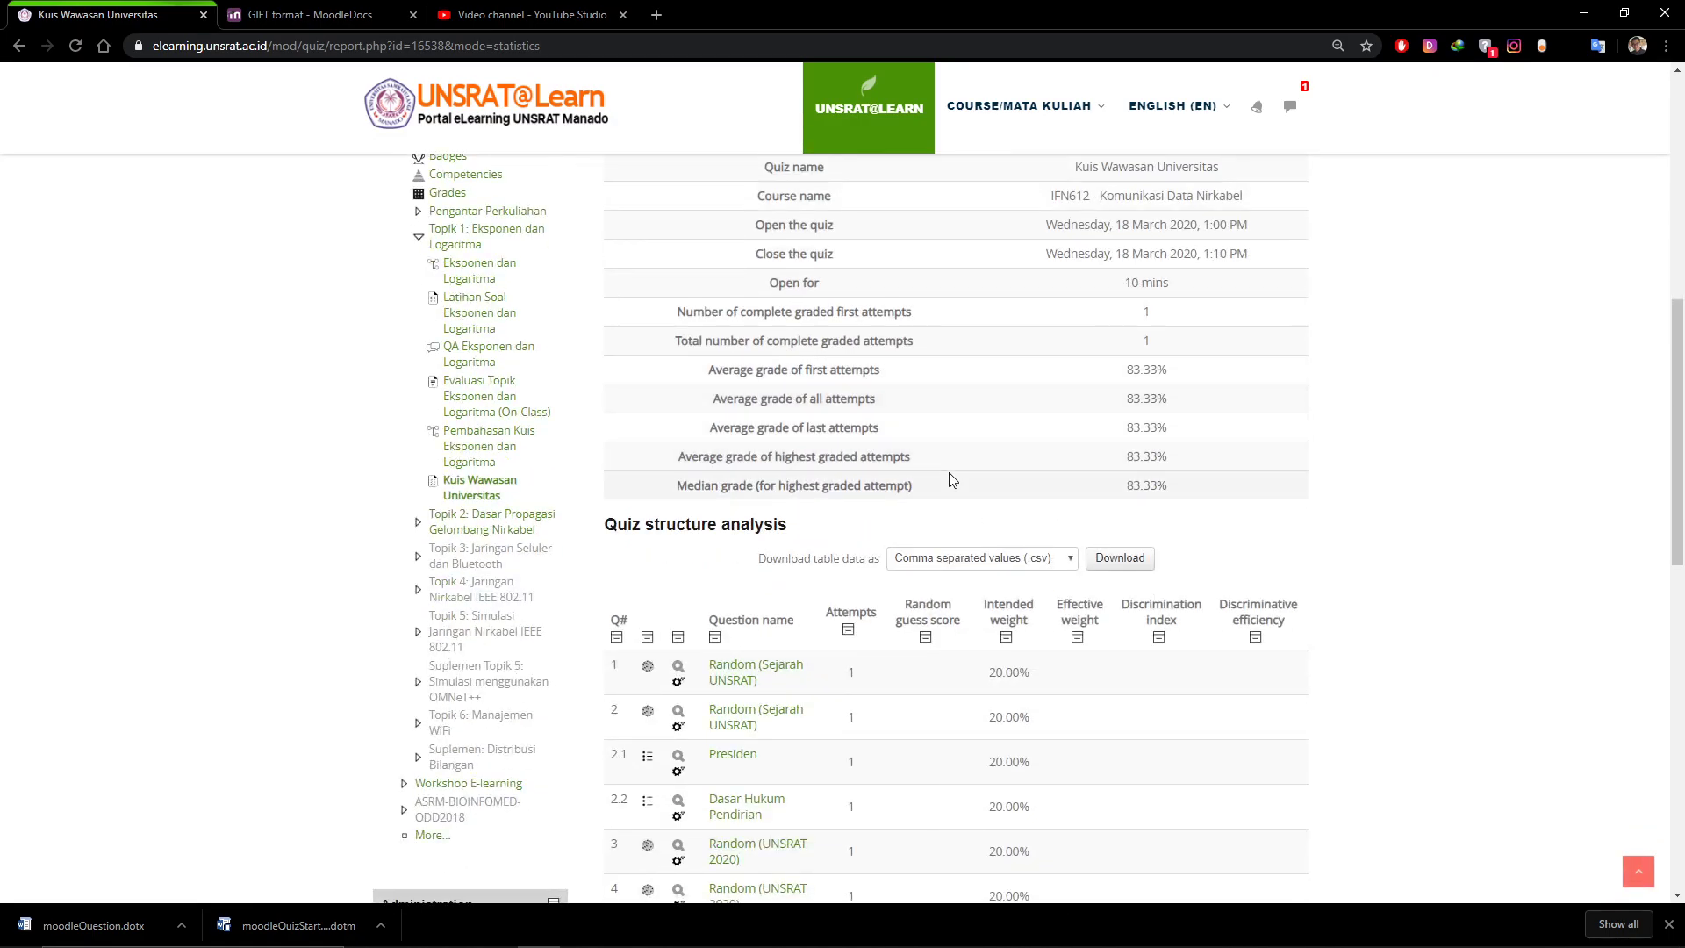
pyautogui.scroll(-2, 952, 479)
pyautogui.scroll(-2, 953, 479)
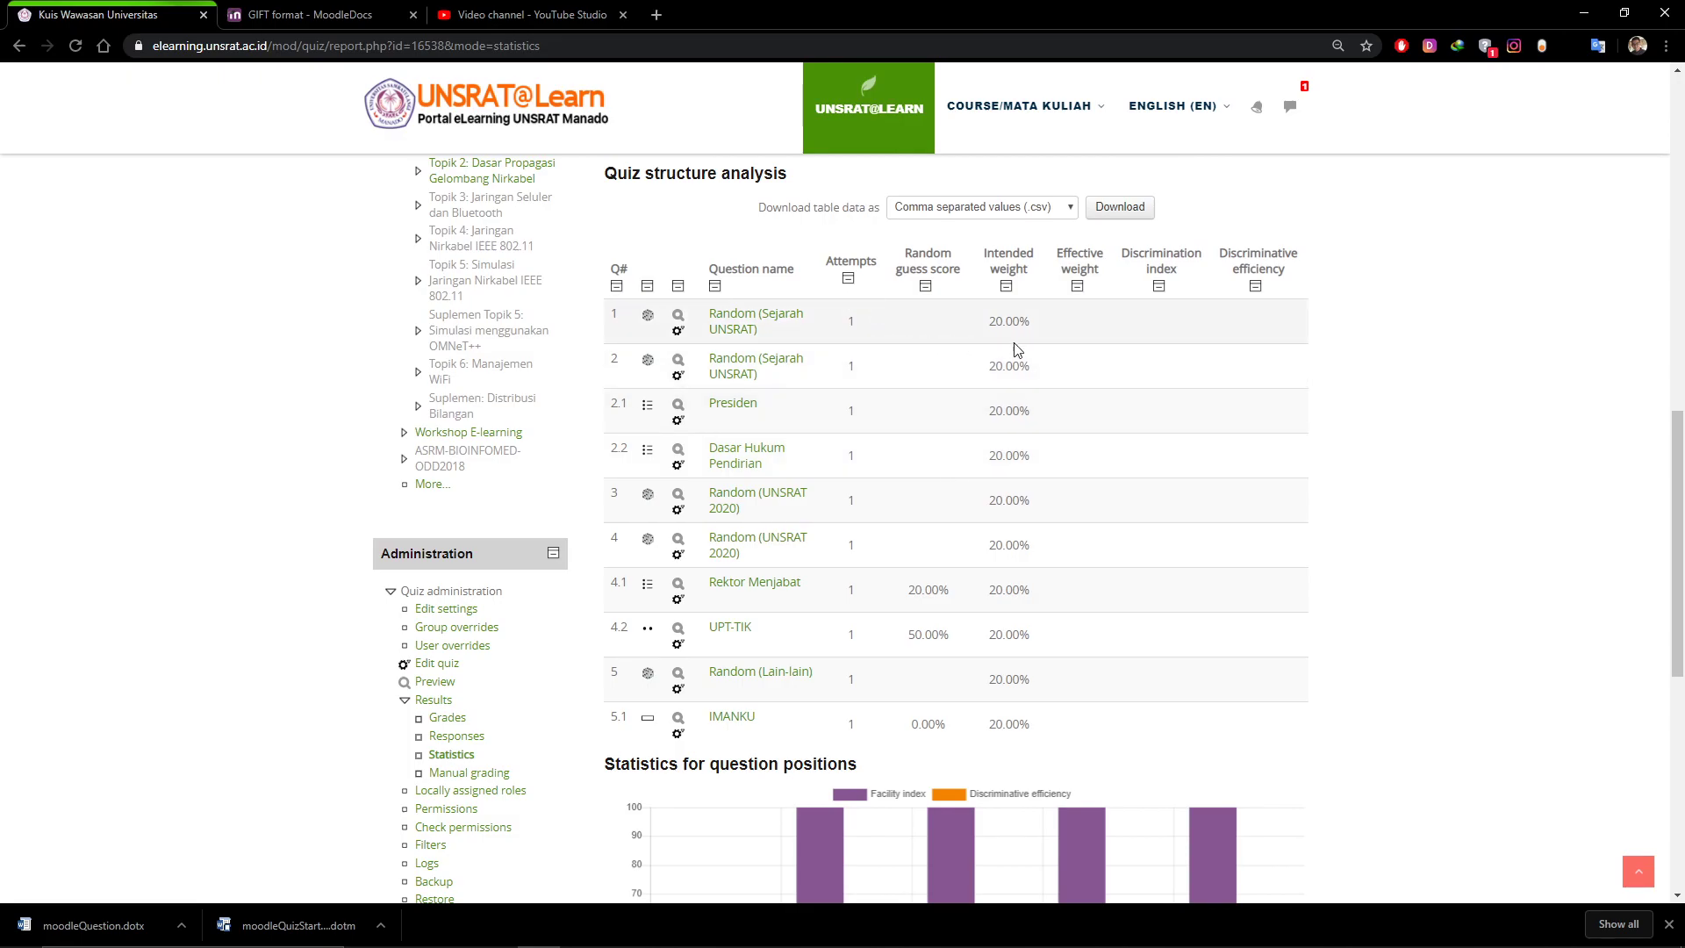
pyautogui.scroll(-3, 1042, 421)
pyautogui.scroll(3, 785, 638)
pyautogui.scroll(-7, 929, 592)
pyautogui.scroll(15, 929, 591)
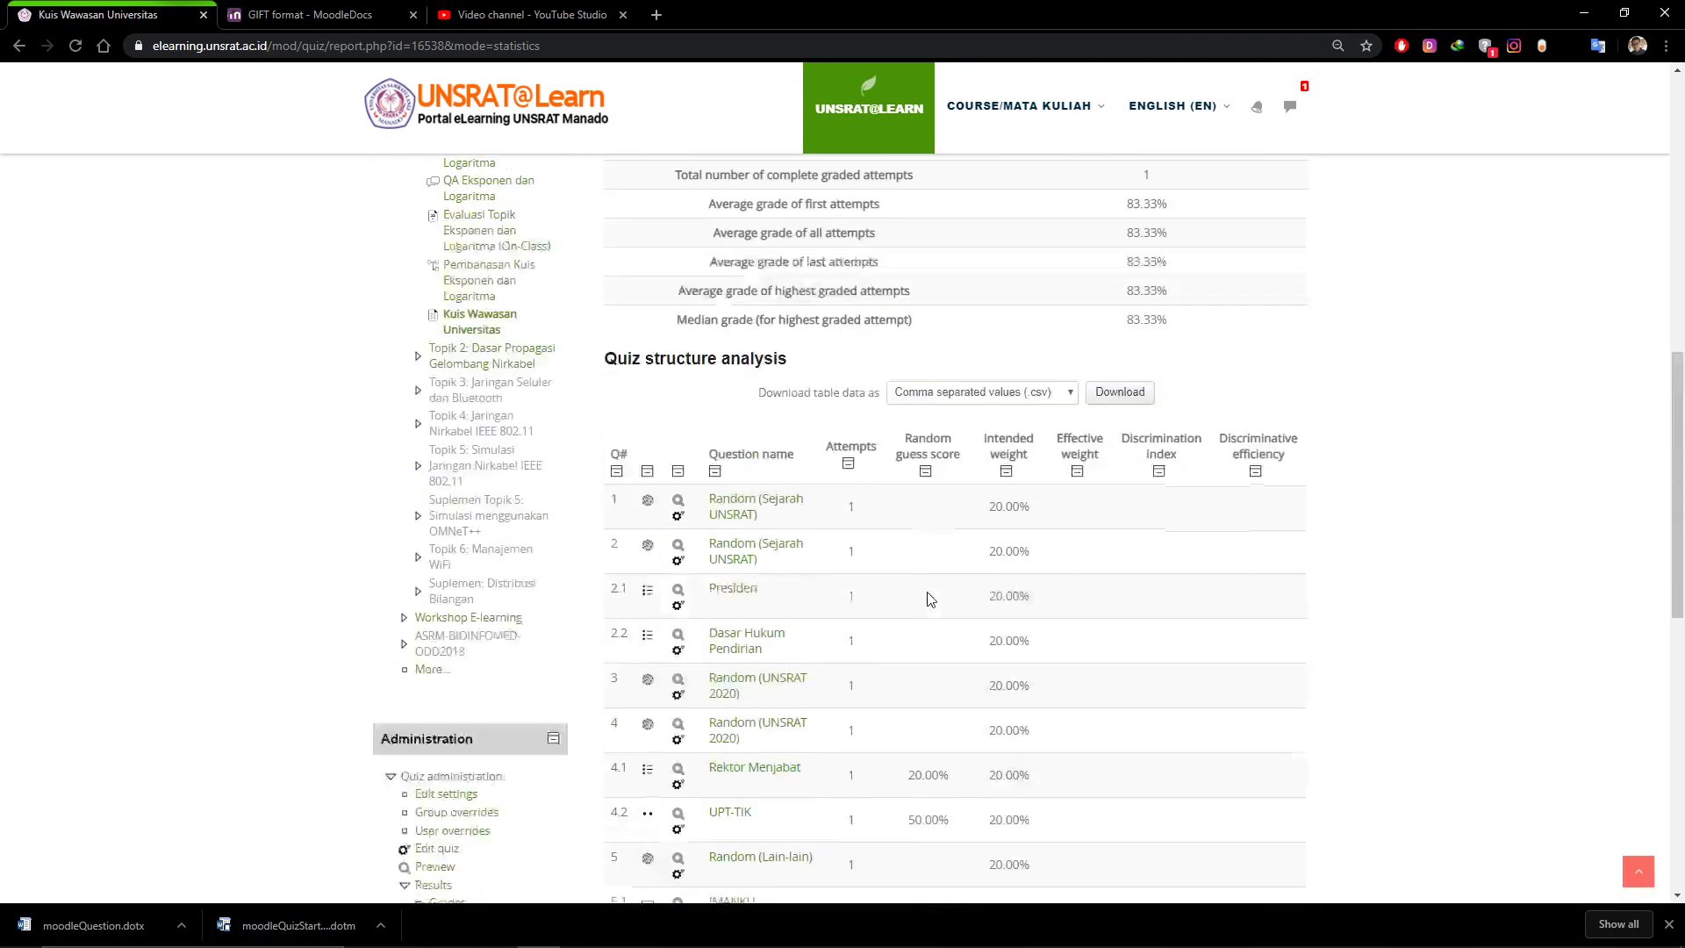
pyautogui.scroll(4, 930, 599)
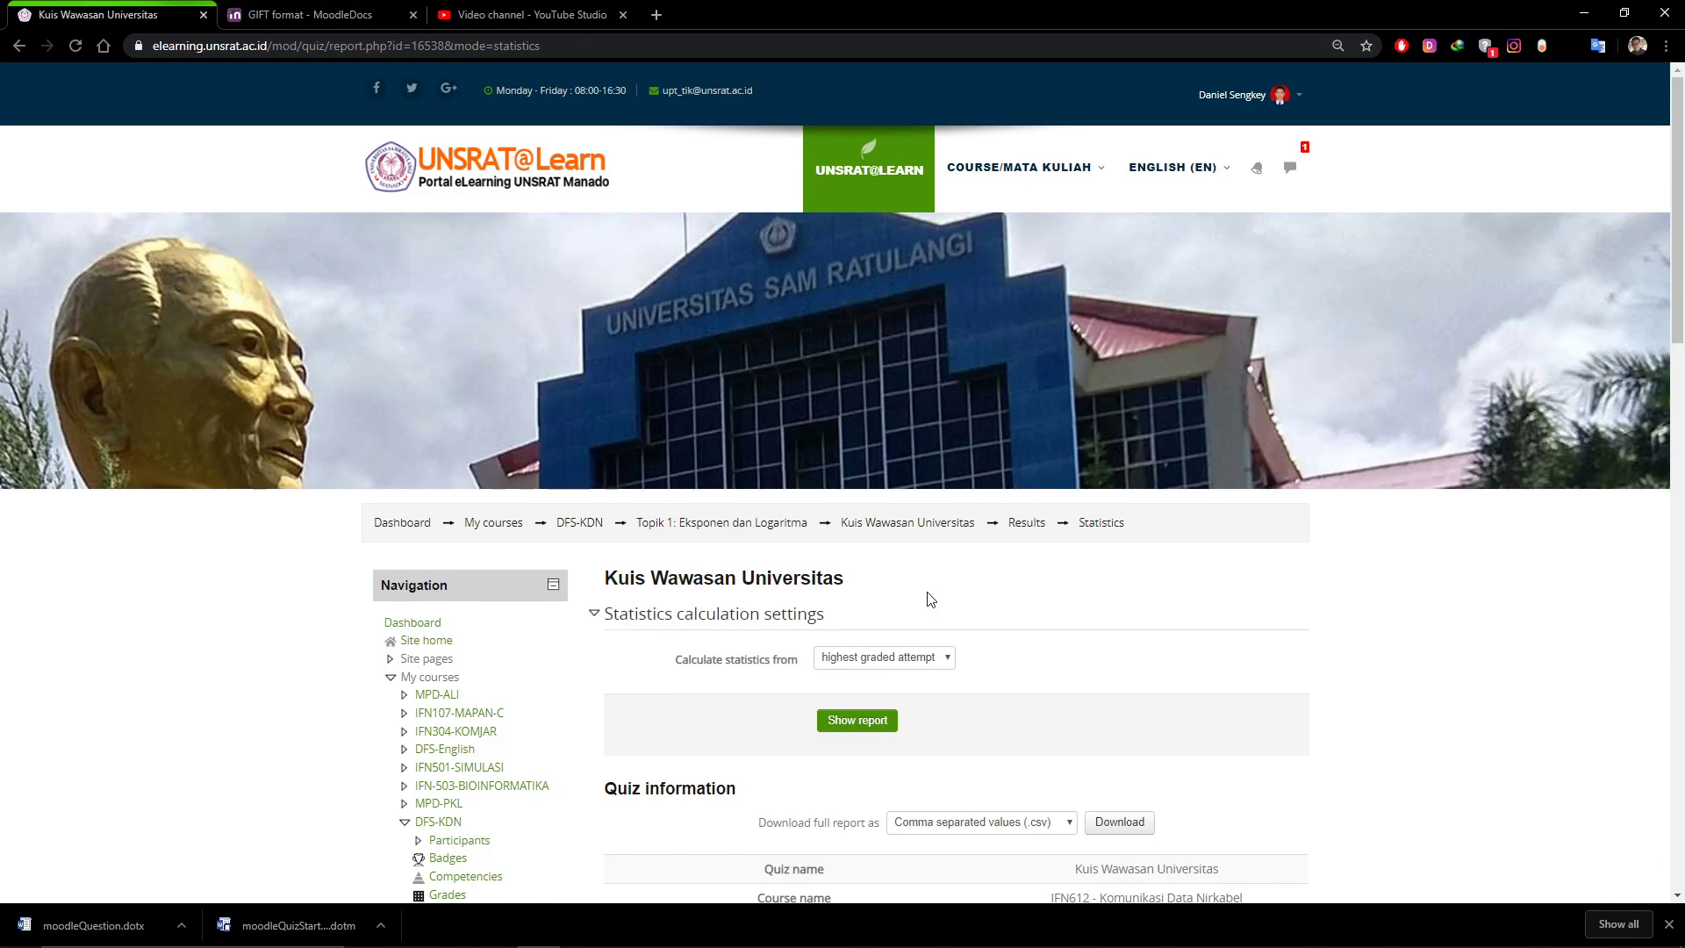
pyautogui.scroll(-8, 931, 599)
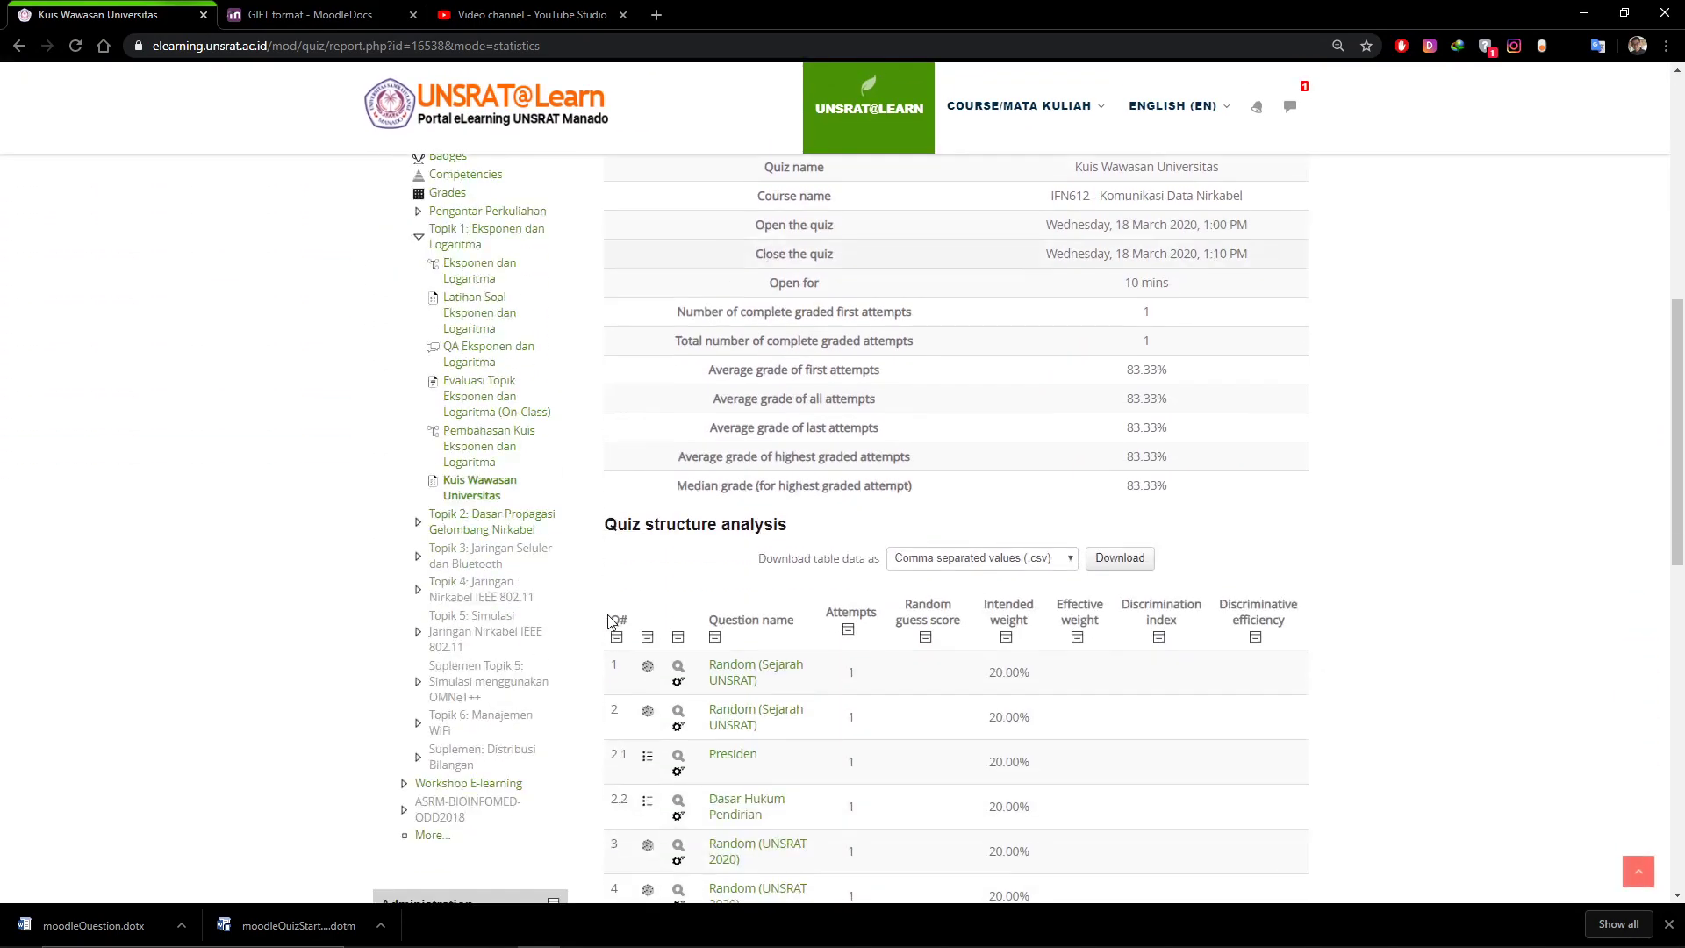
# Return to the Kuis Wawasan Universitas page and open the quiz's settings for editing
pyautogui.click(485, 488)
pyautogui.scroll(-5, 711, 697)
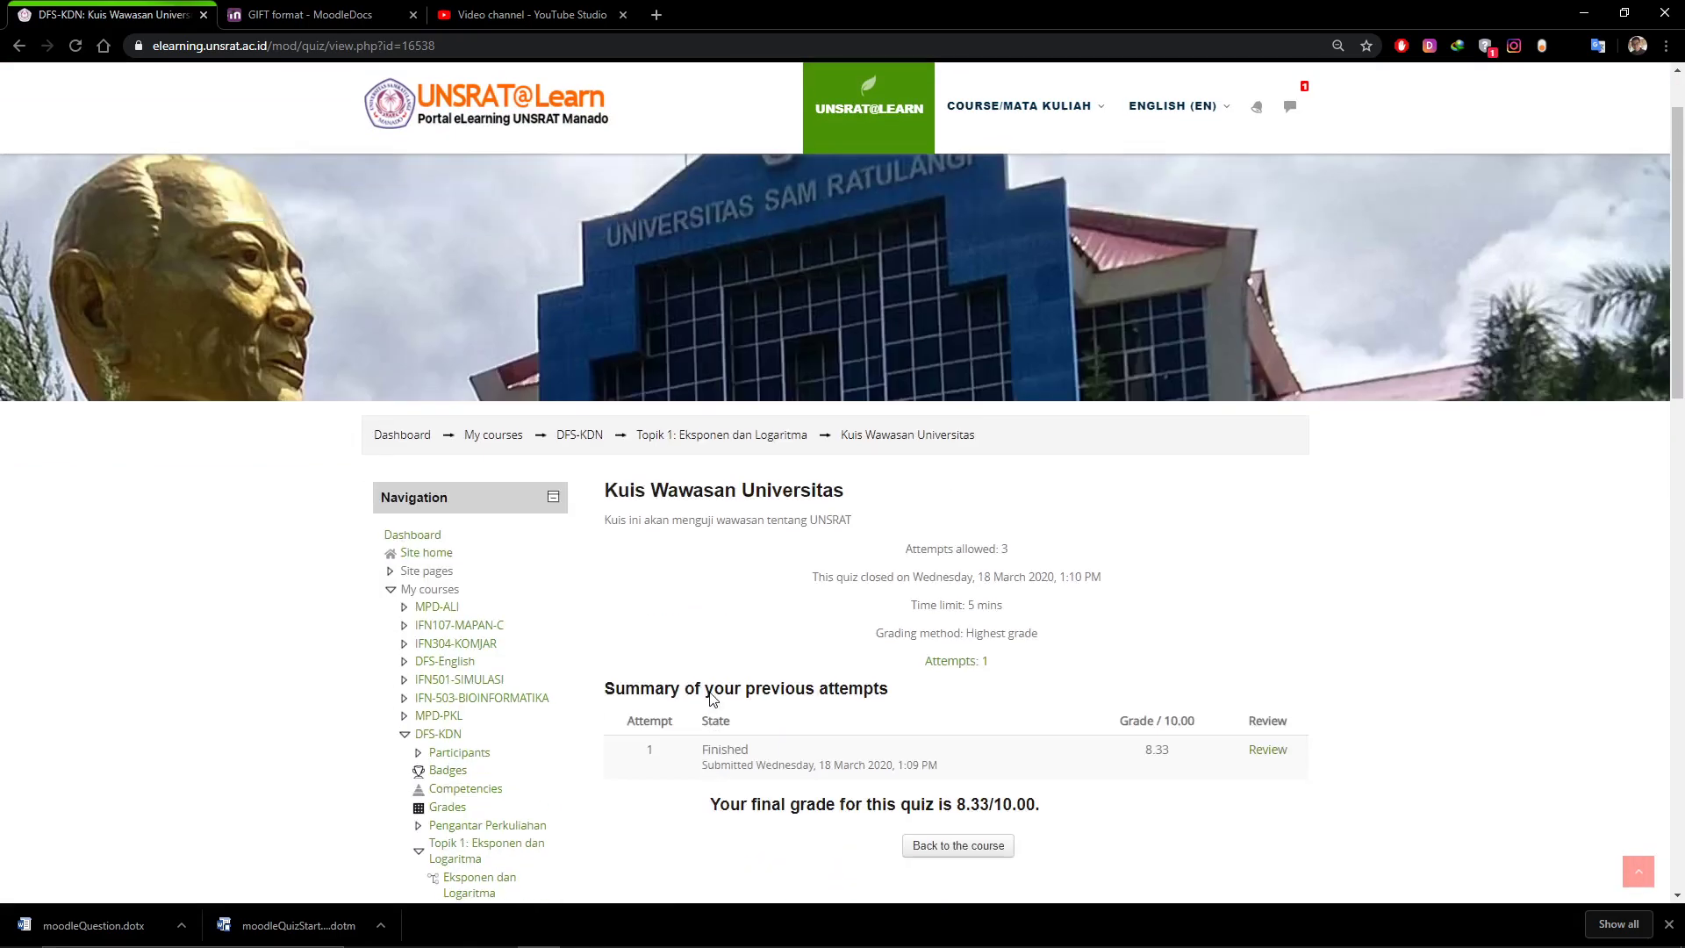
pyautogui.scroll(-12, 711, 696)
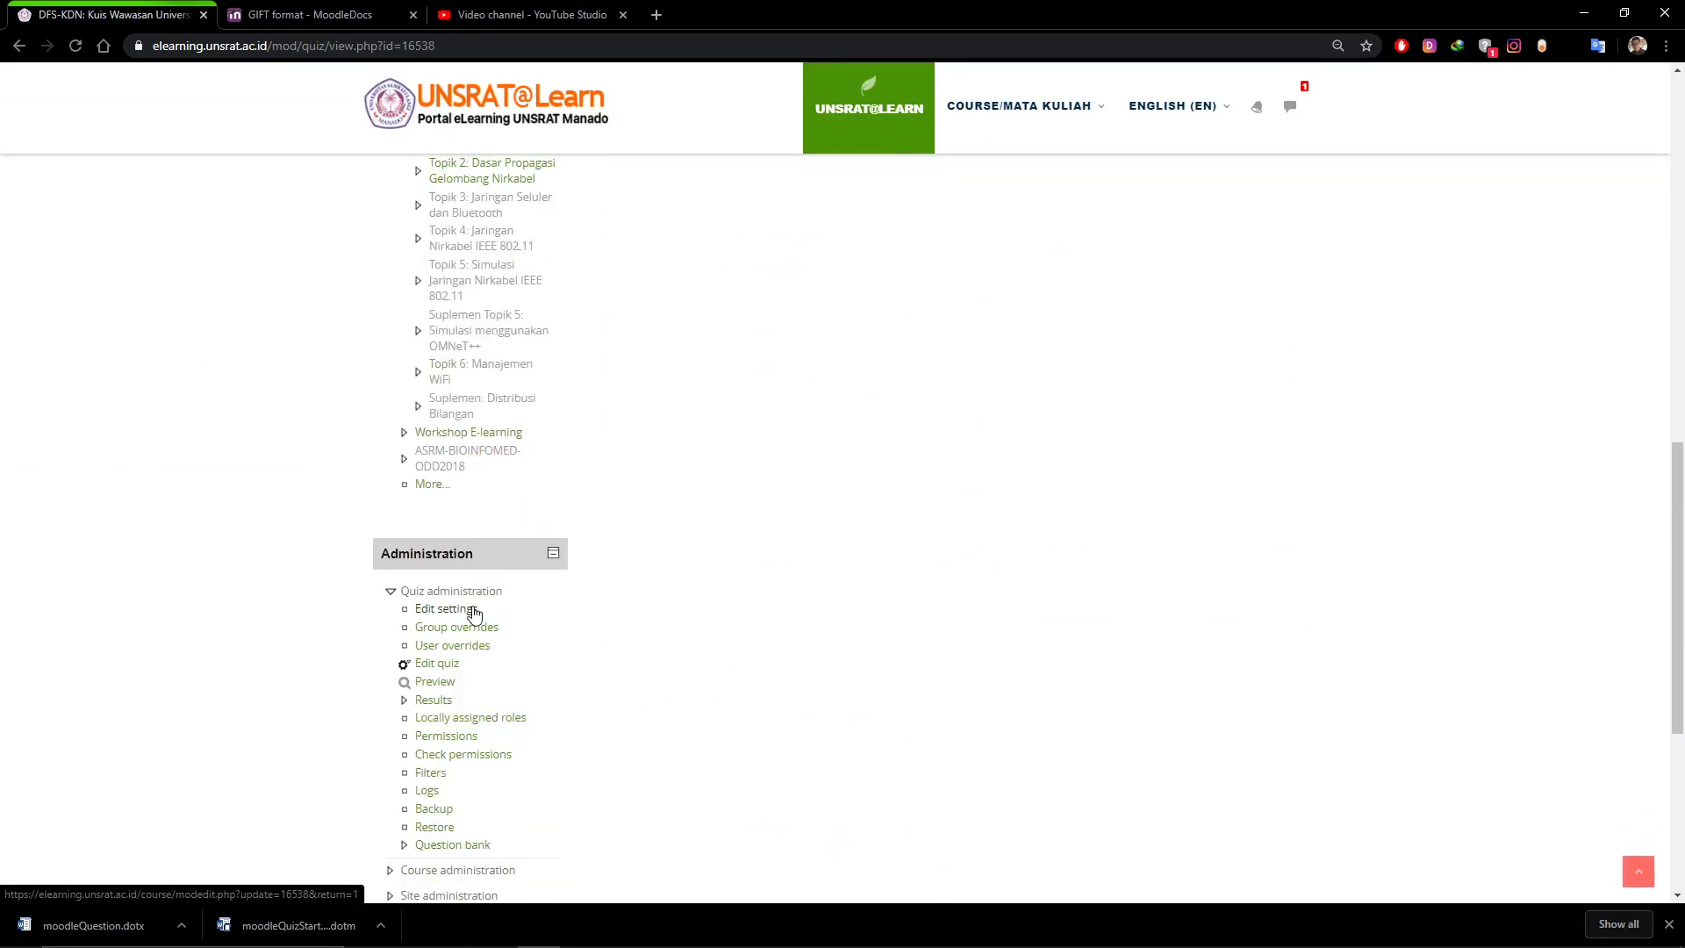
pyautogui.click(472, 610)
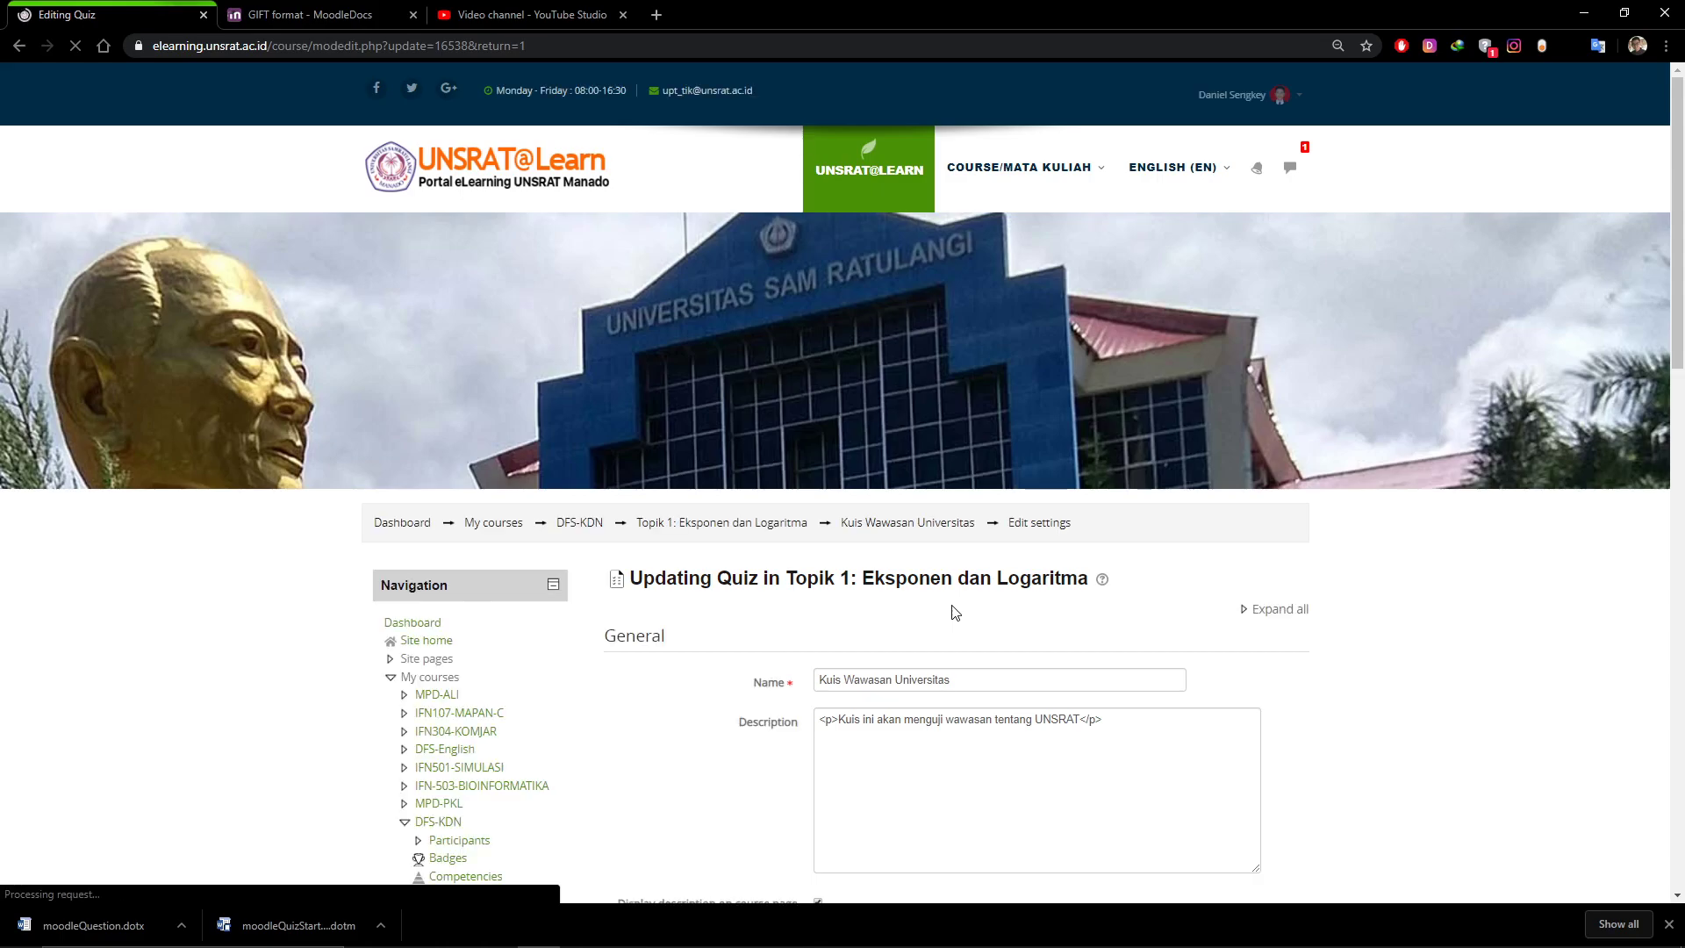
pyautogui.scroll(-1, 955, 606)
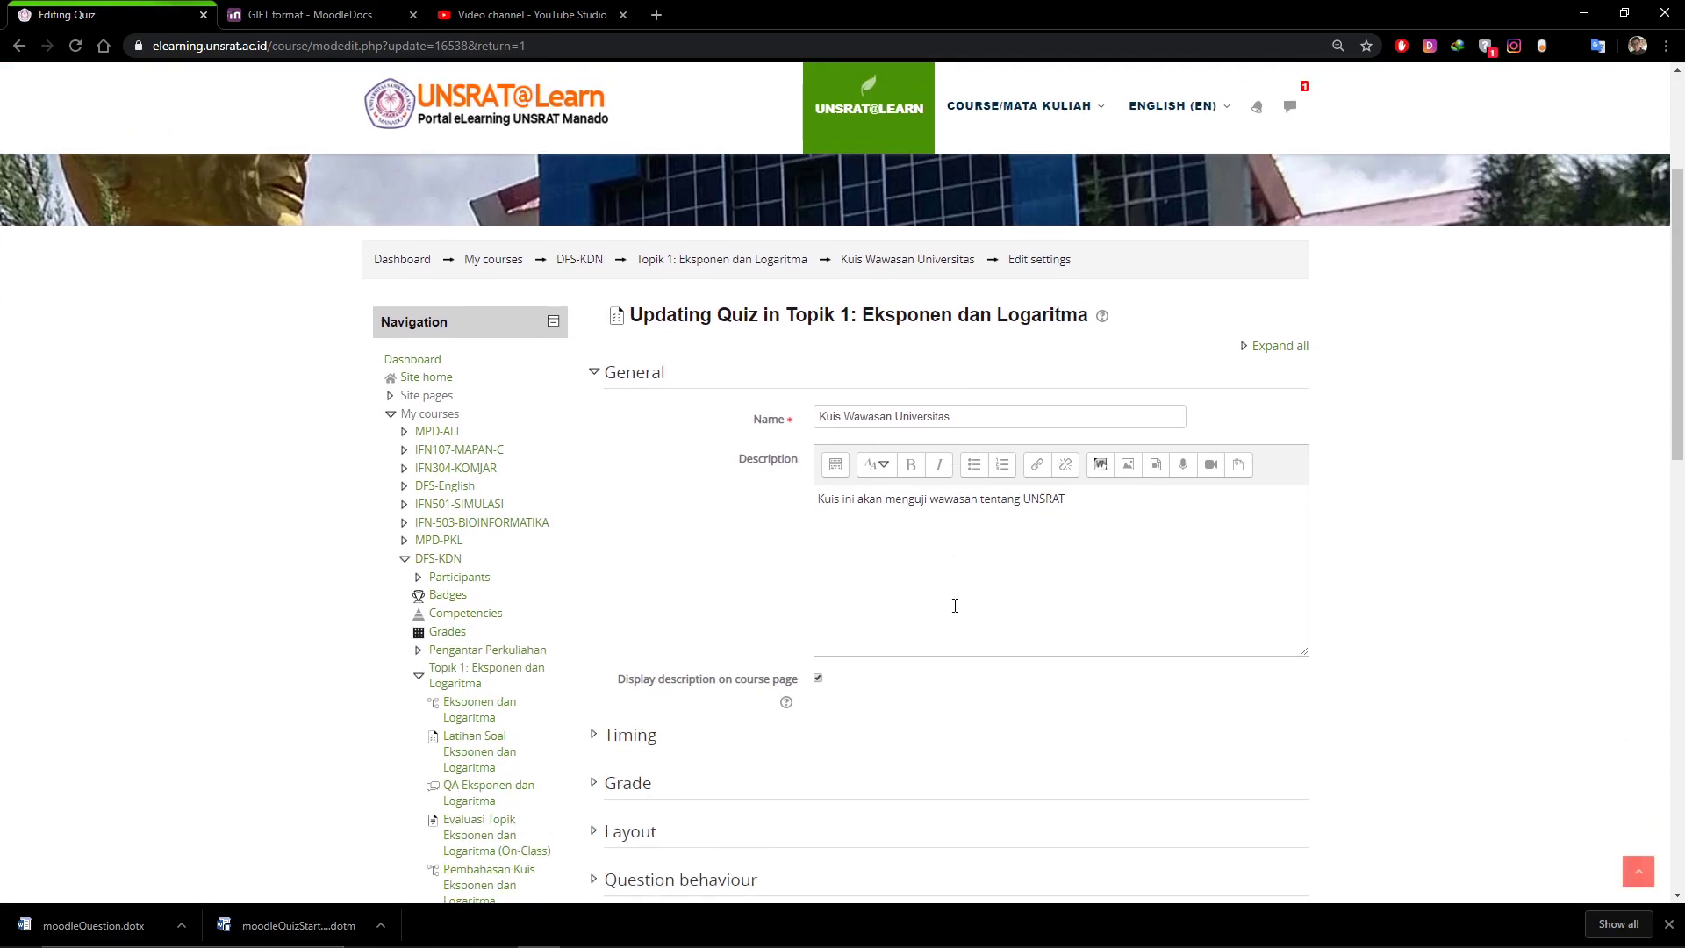
pyautogui.scroll(-4, 955, 606)
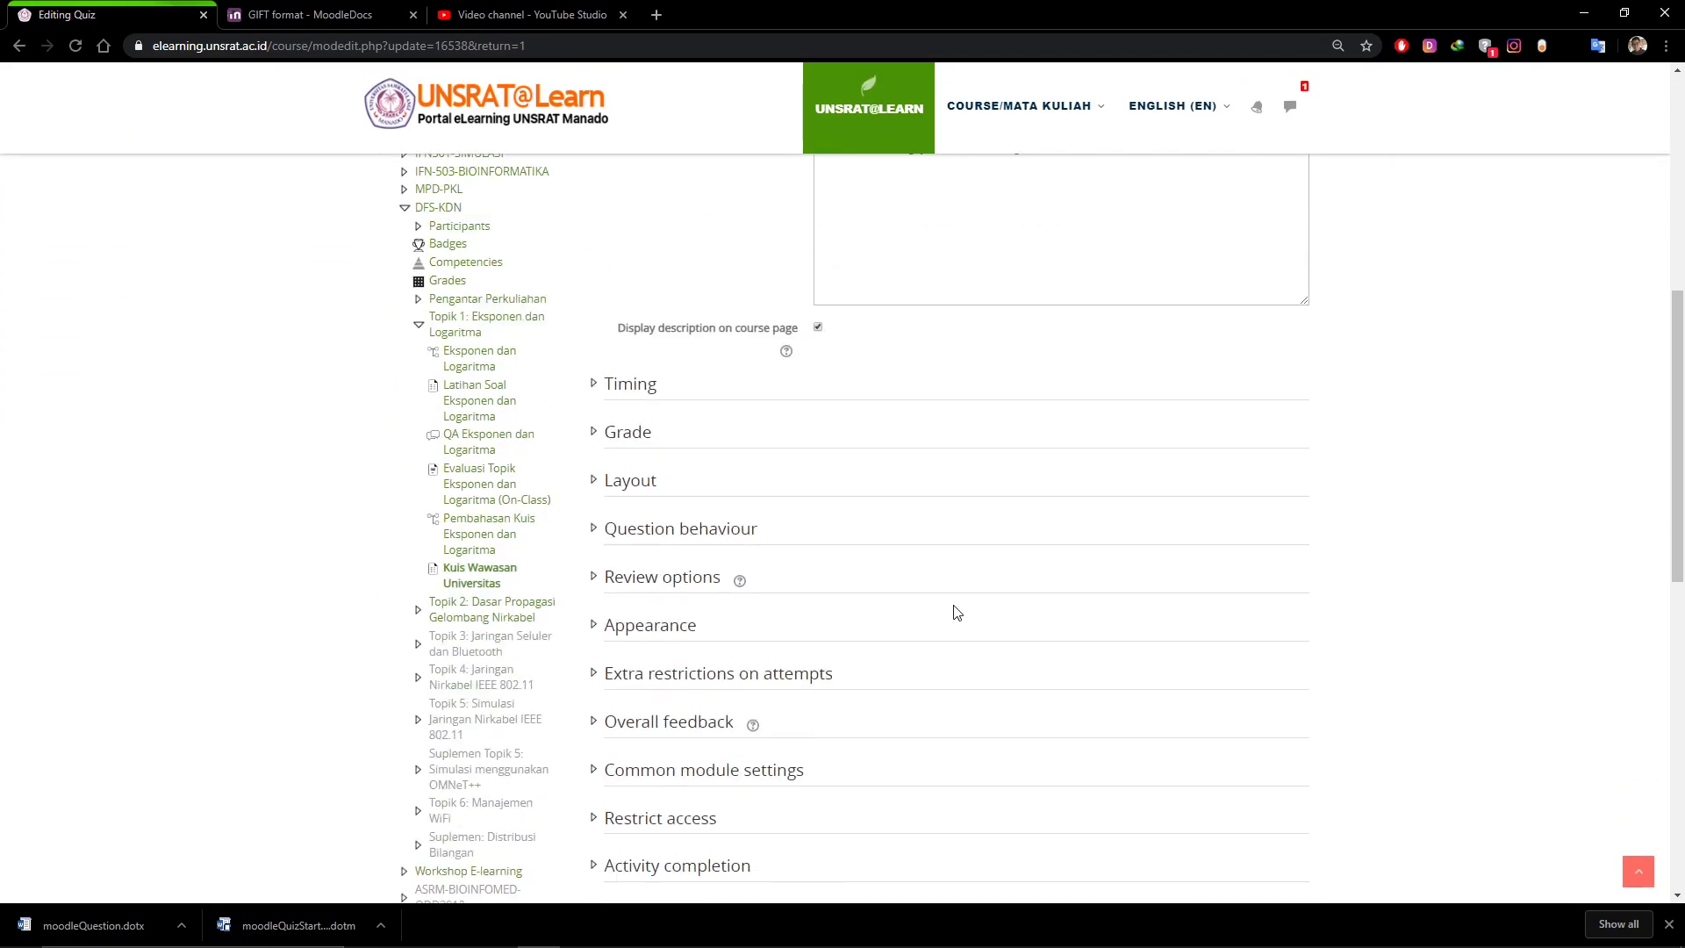